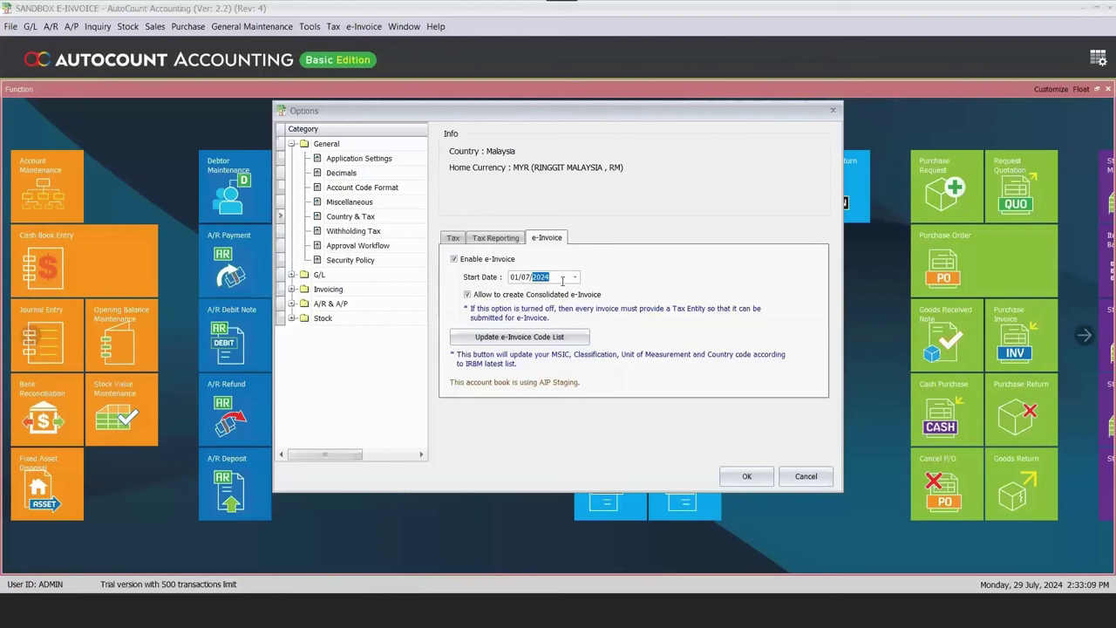
Check that e-Invoice is enabled from 01/07/2024 with consolidated e-Invoices allowed, then cancel Options.
left_click(670, 248)
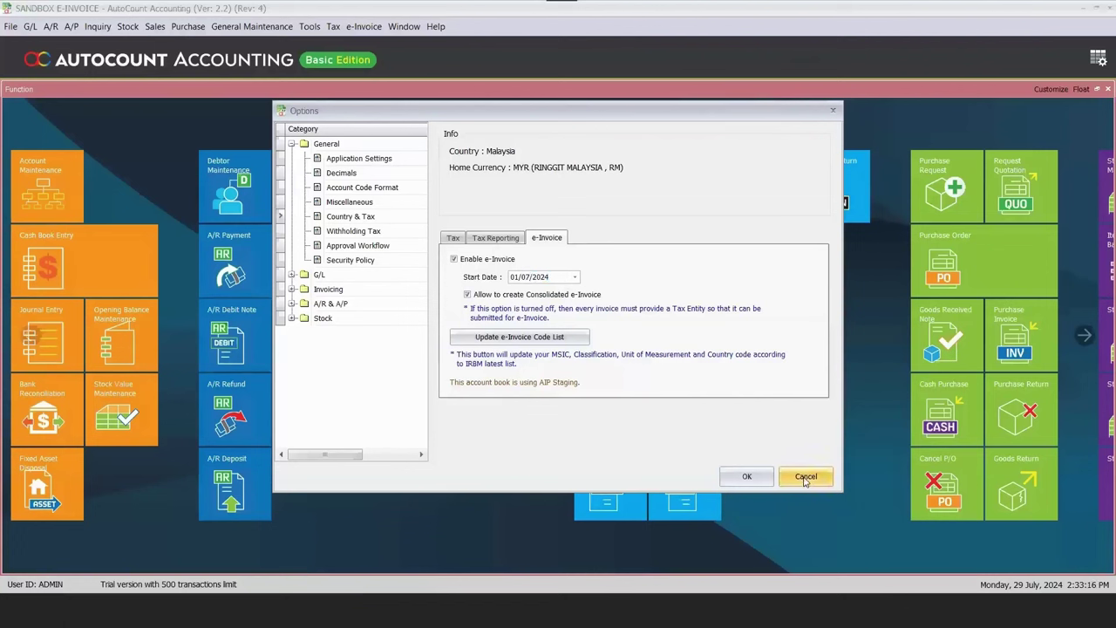
left_click(805, 480)
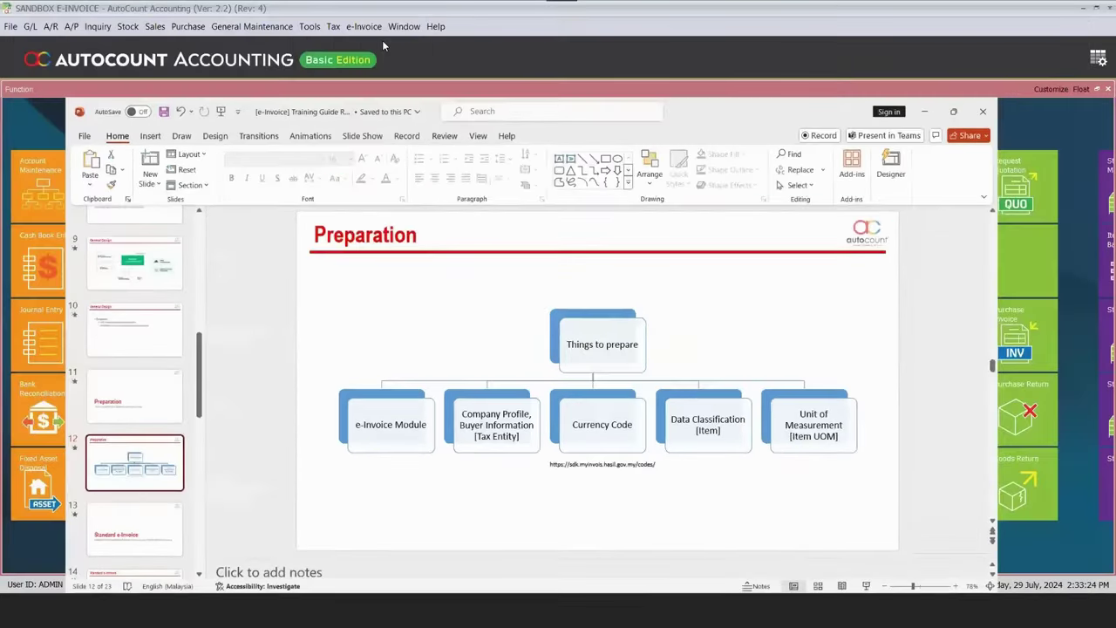
Leave the PowerPoint Preparation slide and bring AutoCount's main screen back to the front.
left_click(382, 40)
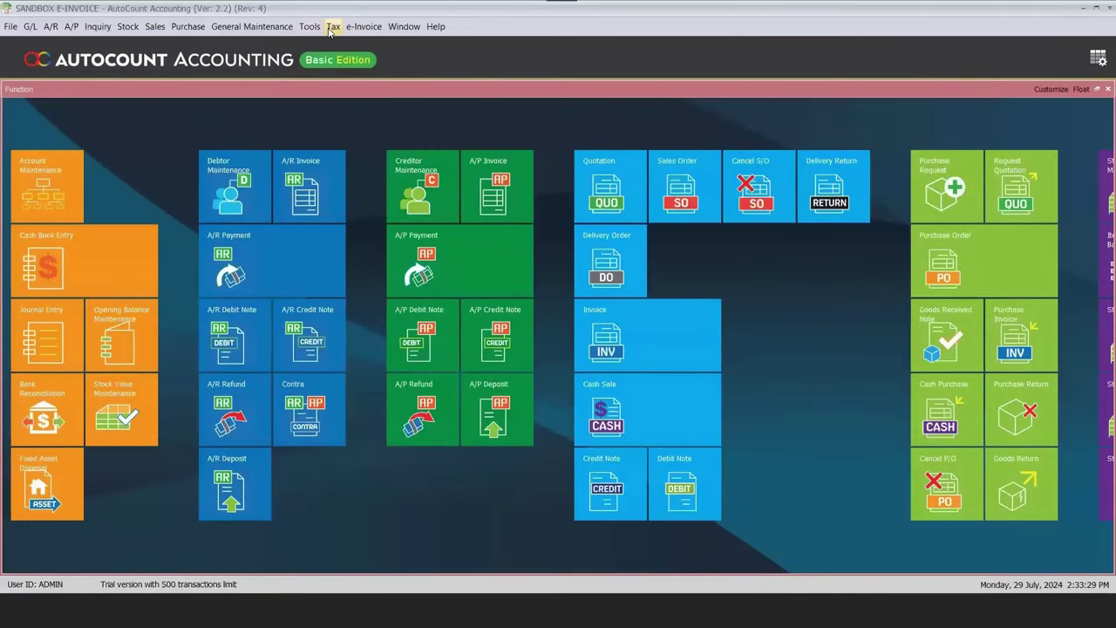
left_click(332, 27)
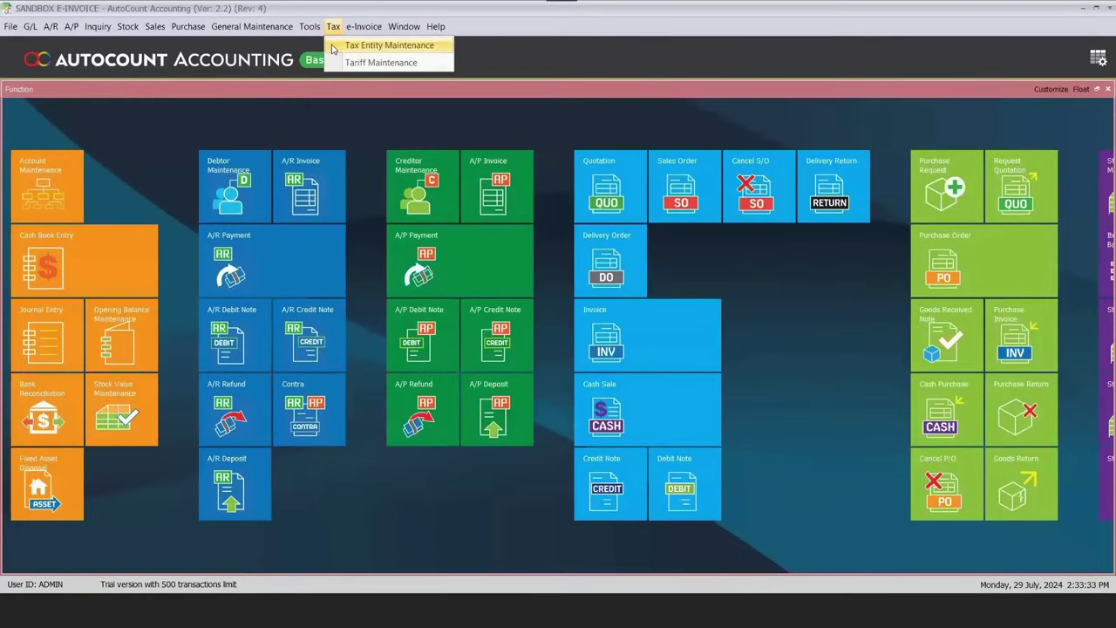
Review the AUTO COUNT SDN BHD tax entity without changes, then bring up the Company Profile.
left_click(332, 49)
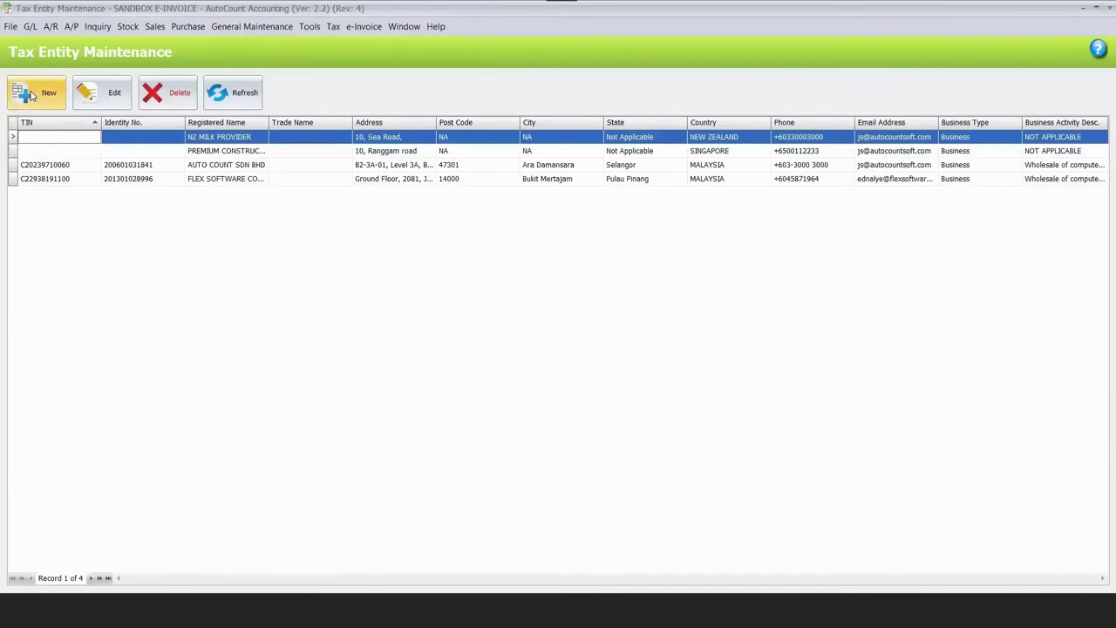
left_click(231, 165)
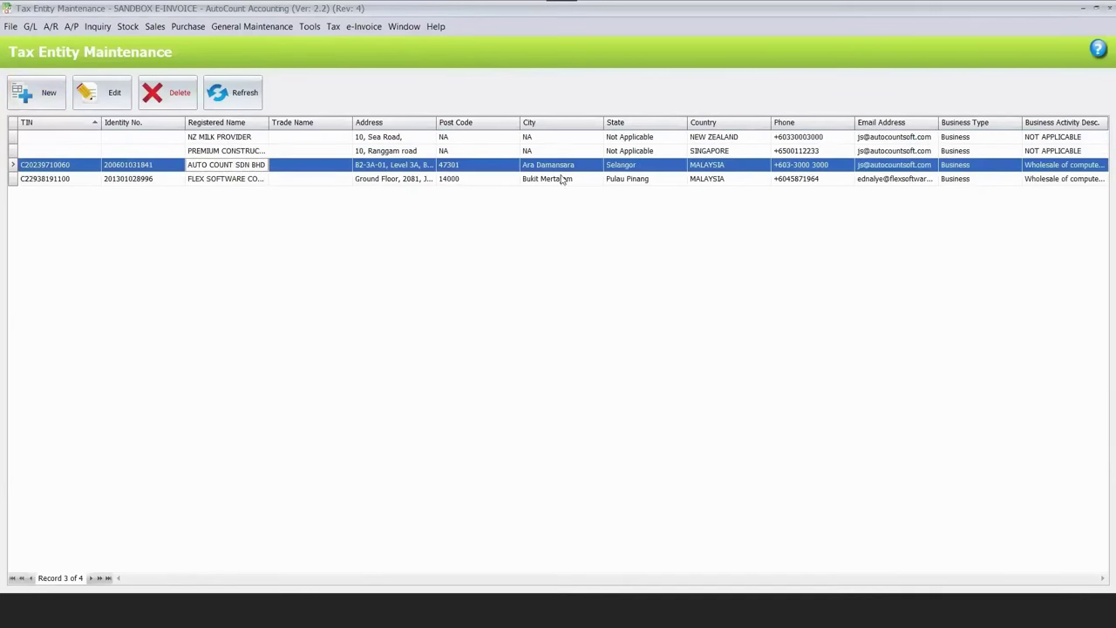
left_click(103, 93)
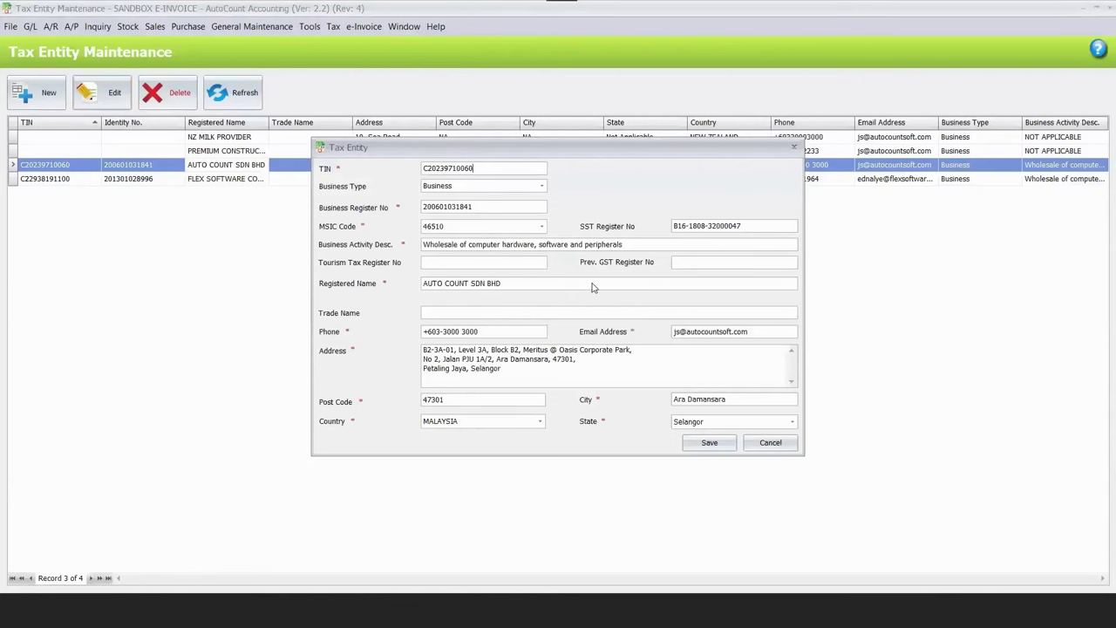
left_click(770, 442)
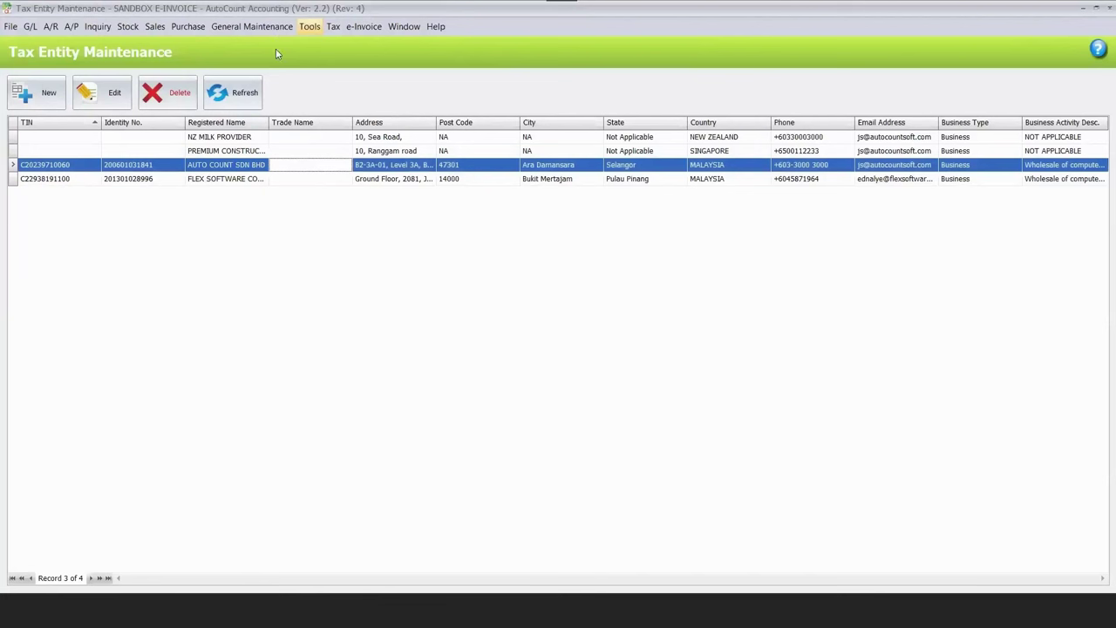
left_click(258, 26)
left_click(257, 43)
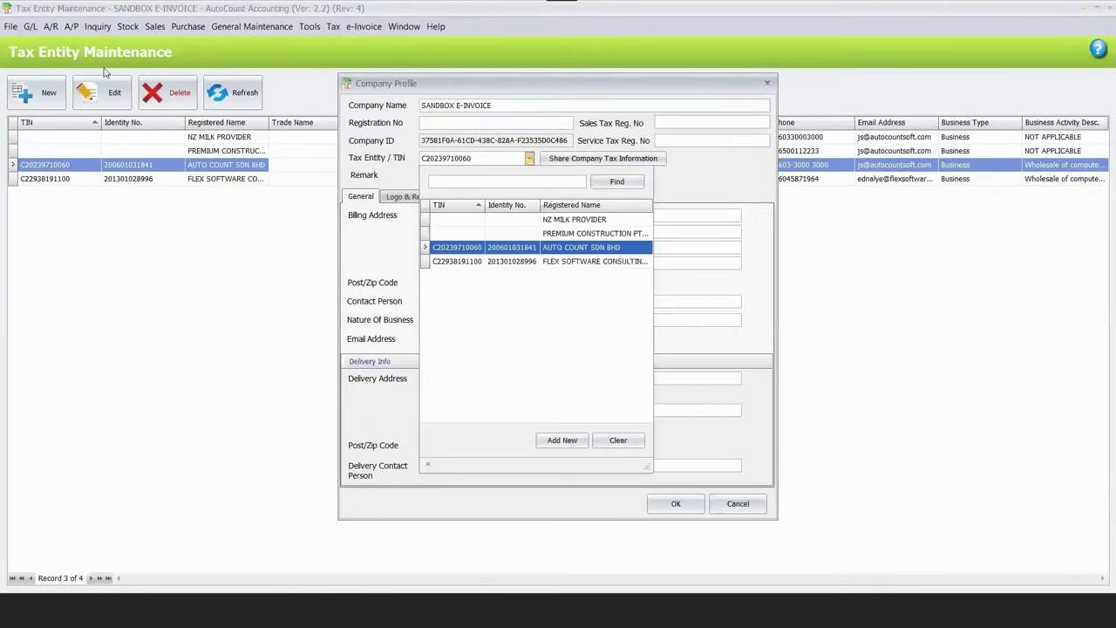
key("Up")
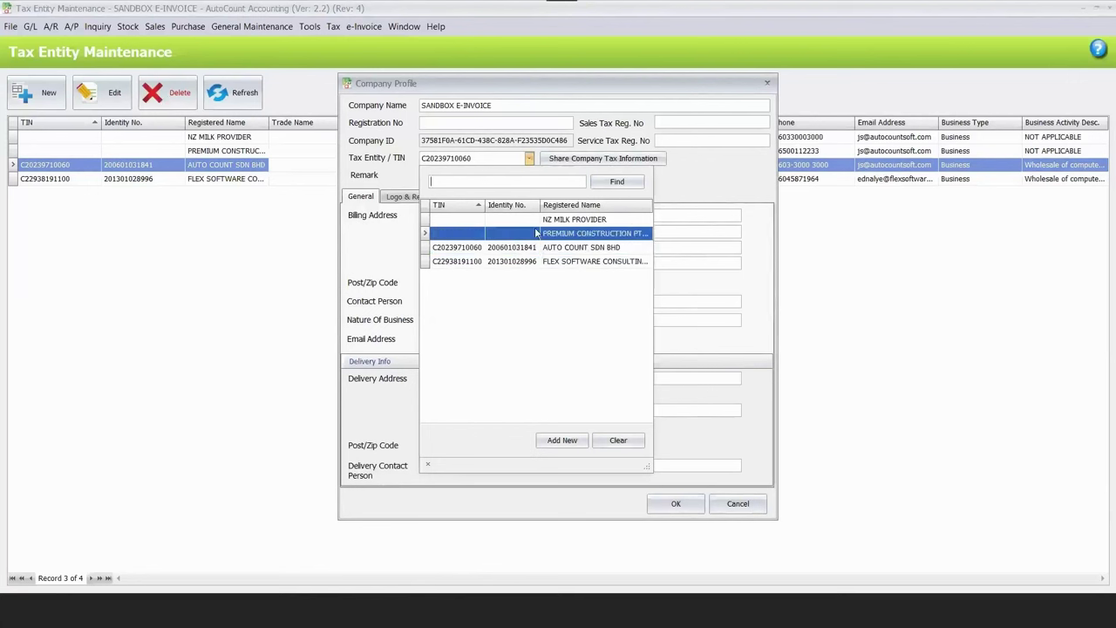
left_click(563, 251)
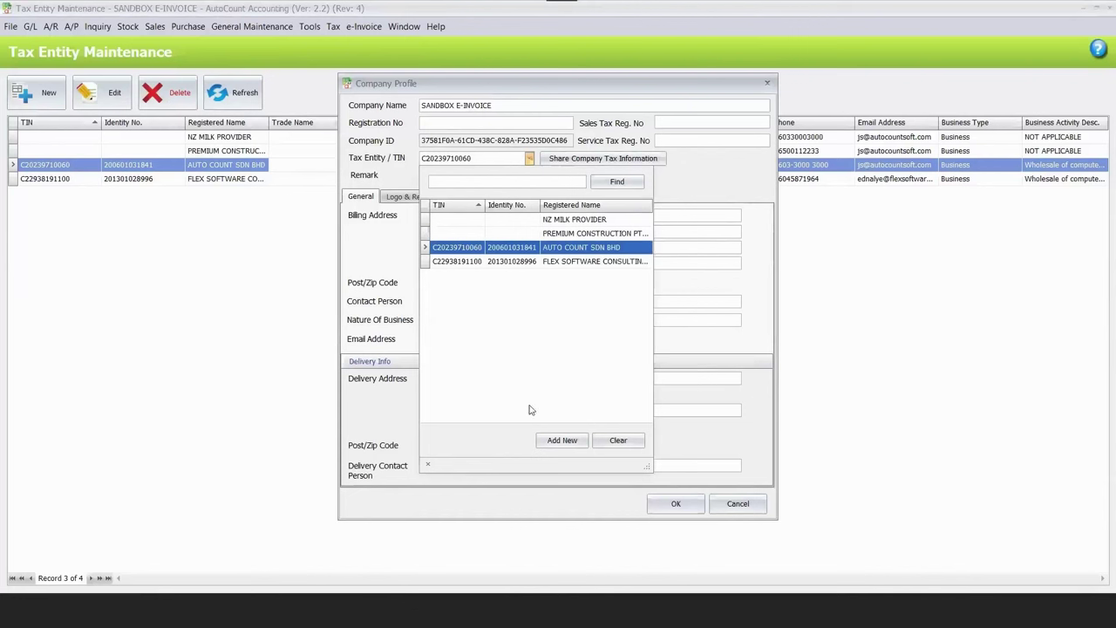
key("Down")
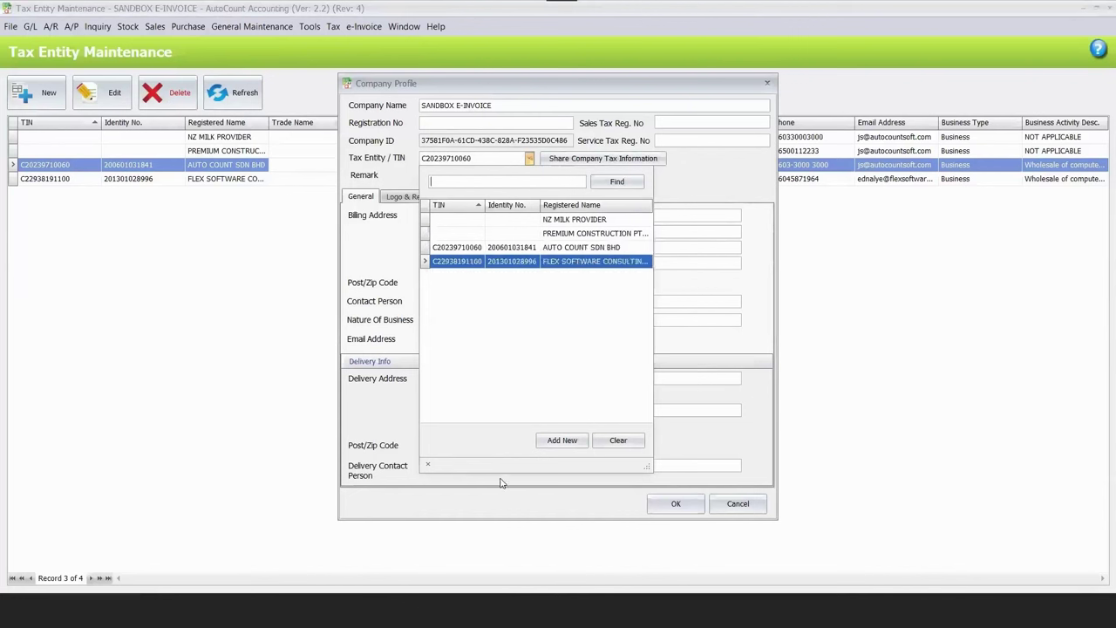
left_click(737, 504)
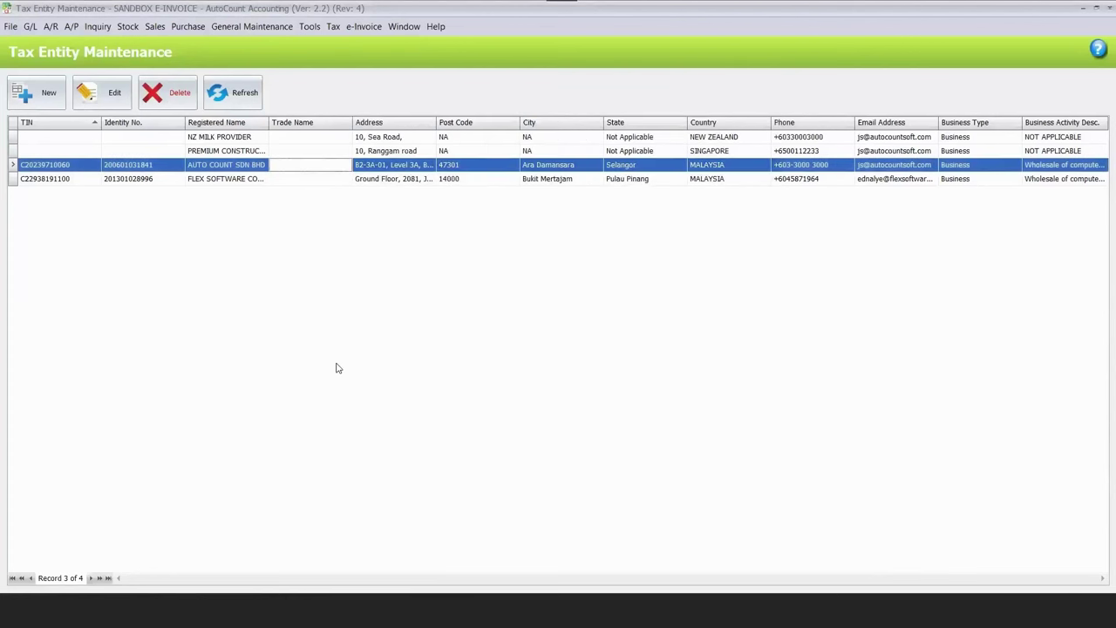
left_click(222, 180)
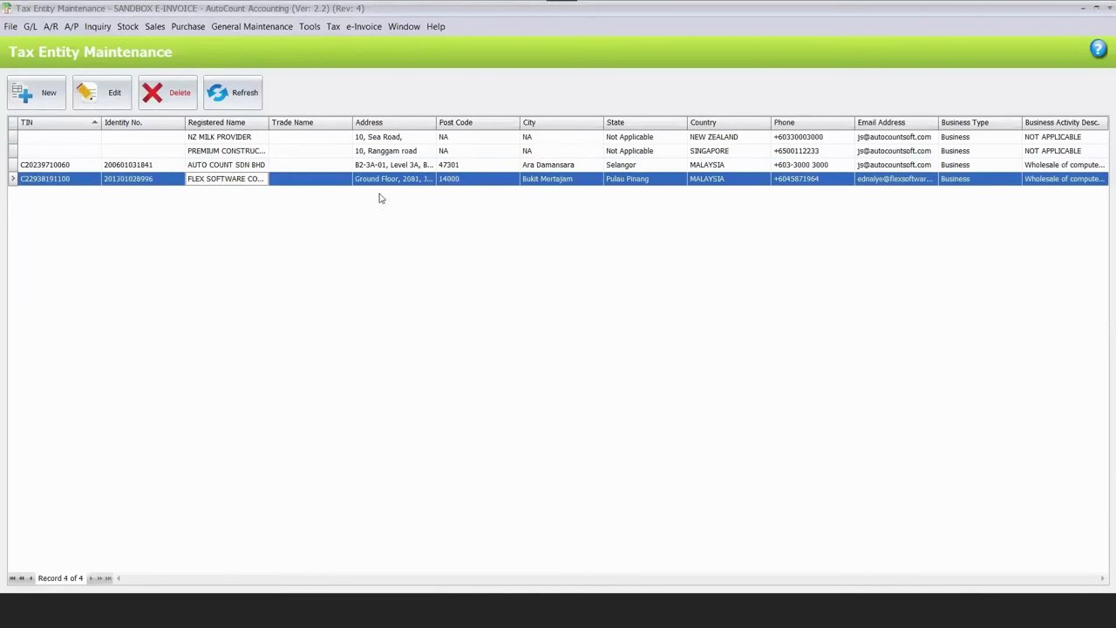
double_click(471, 179)
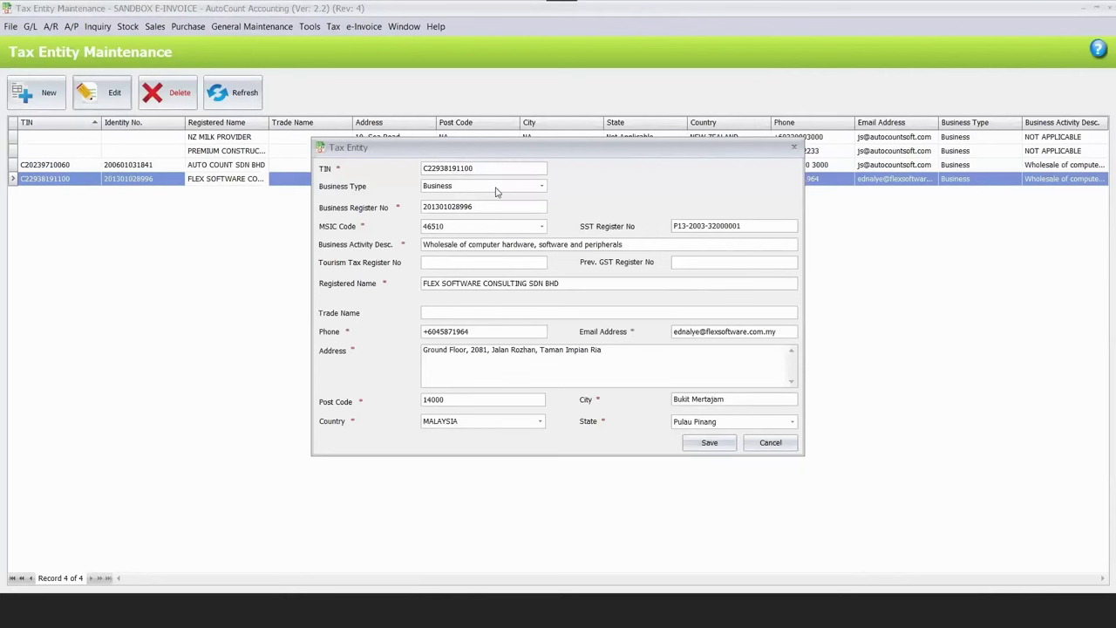
left_click(758, 450)
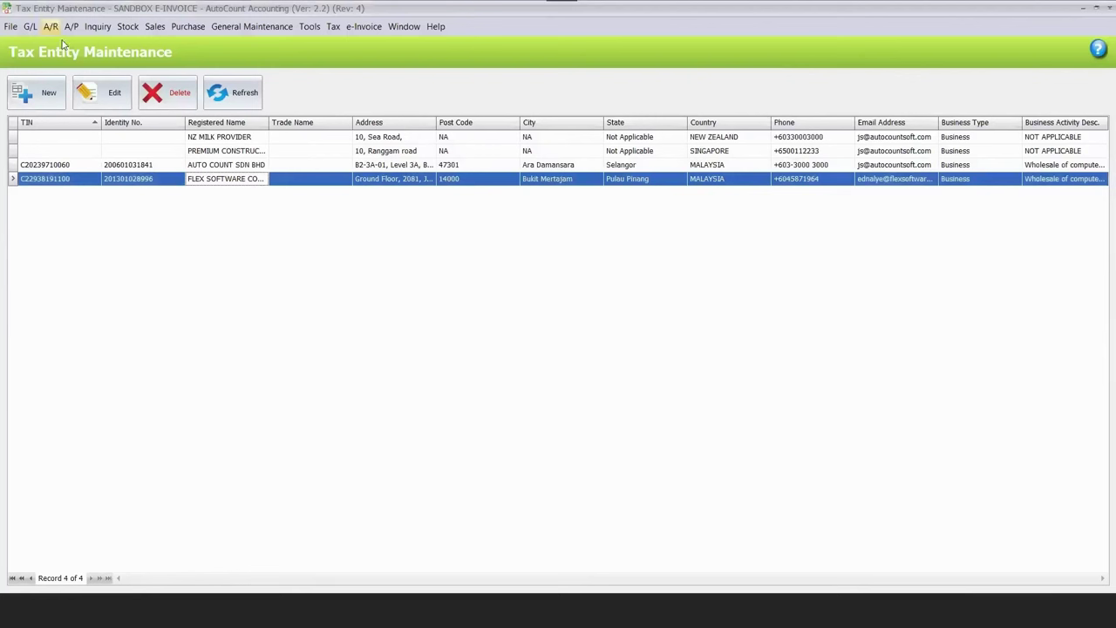
left_click(50, 26)
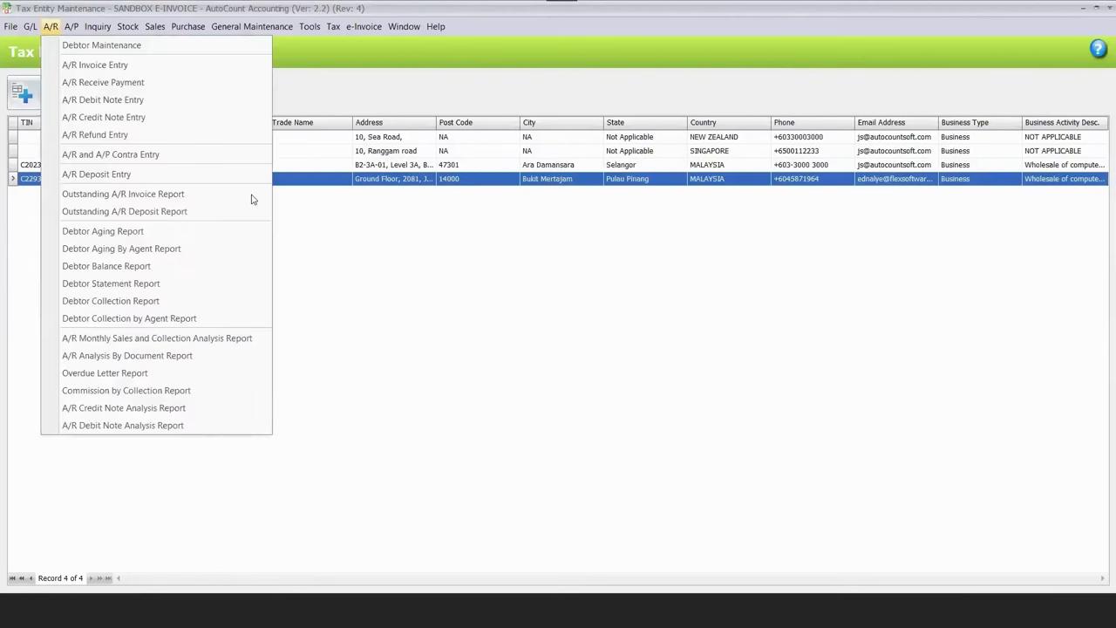
Check debtor 300-F001 FLEX SOFTWARE, then edit 300-T001 TM CENTURY SDN BHD and look up its tax info.
left_click(253, 195)
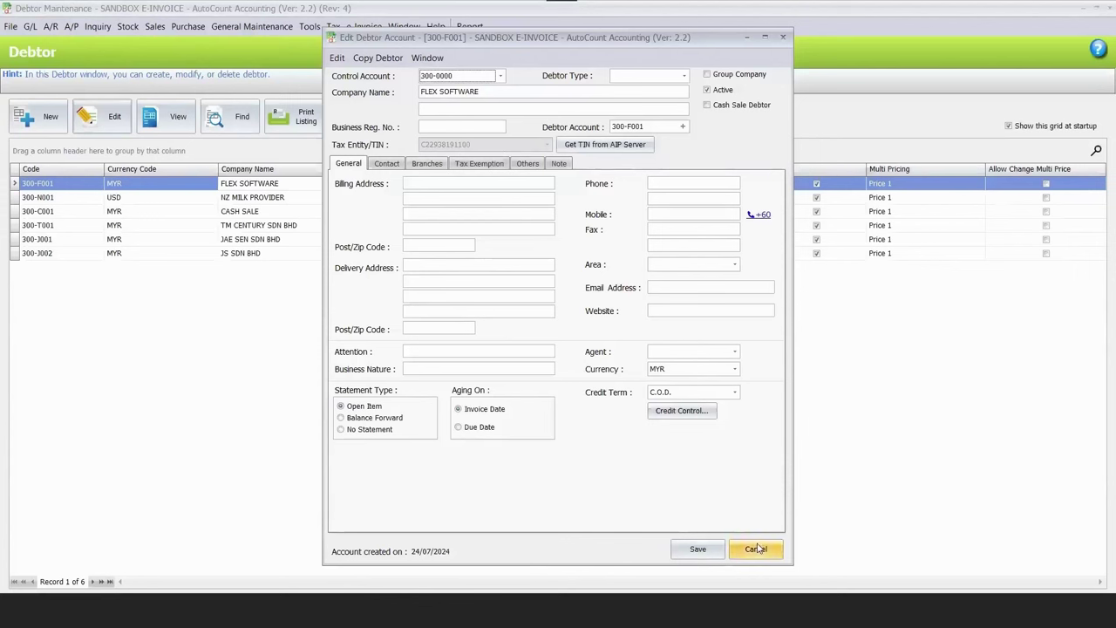
left_click(757, 548)
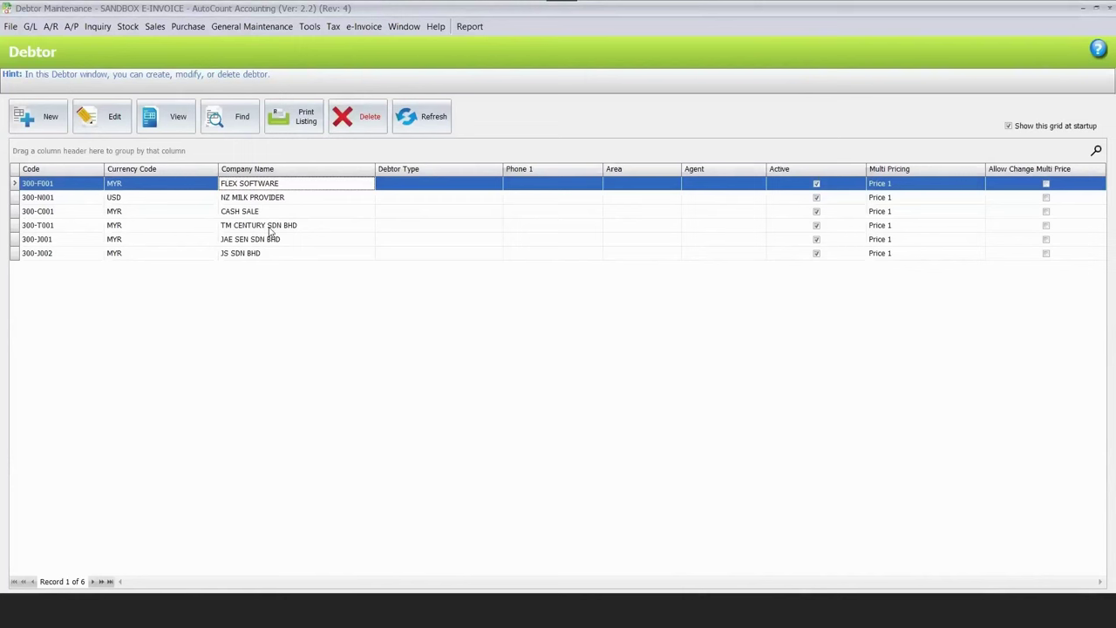
left_click(270, 227)
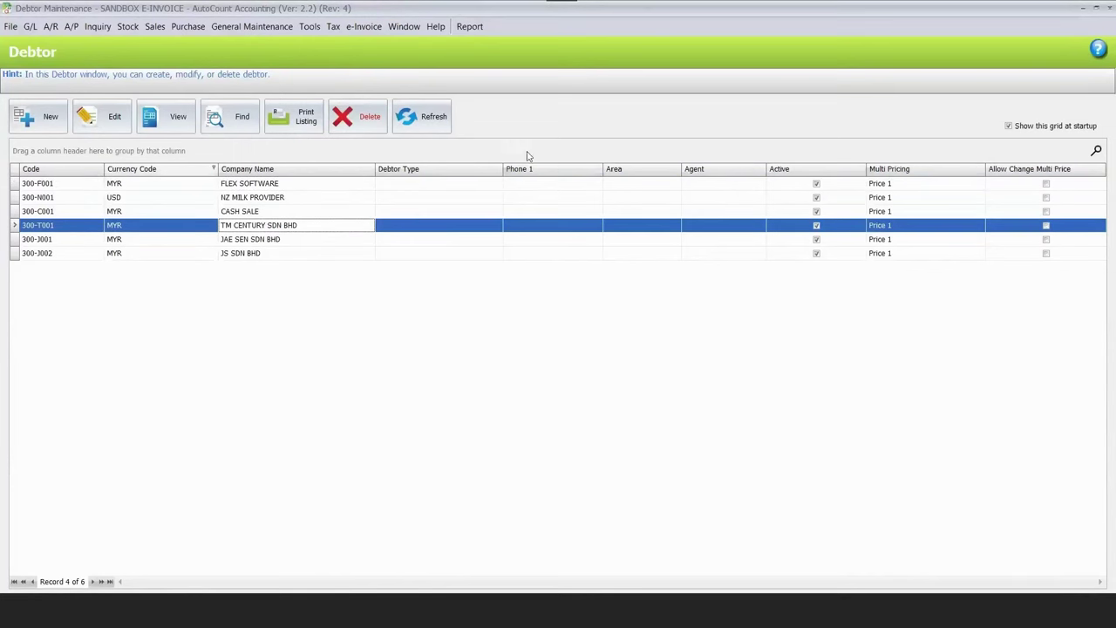
key("Return")
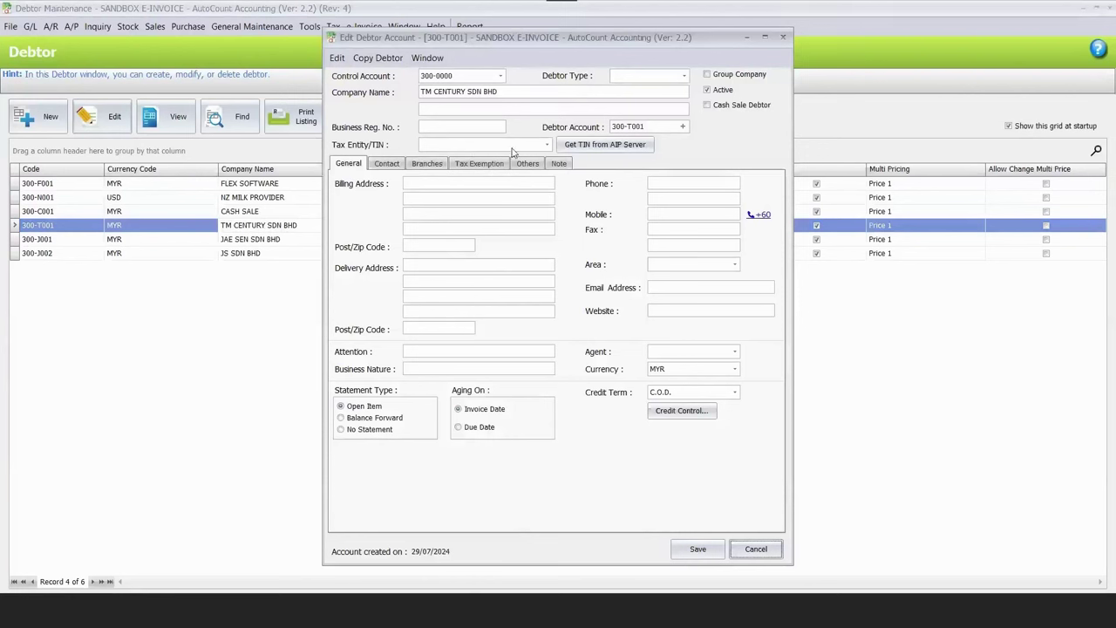
left_click(577, 151)
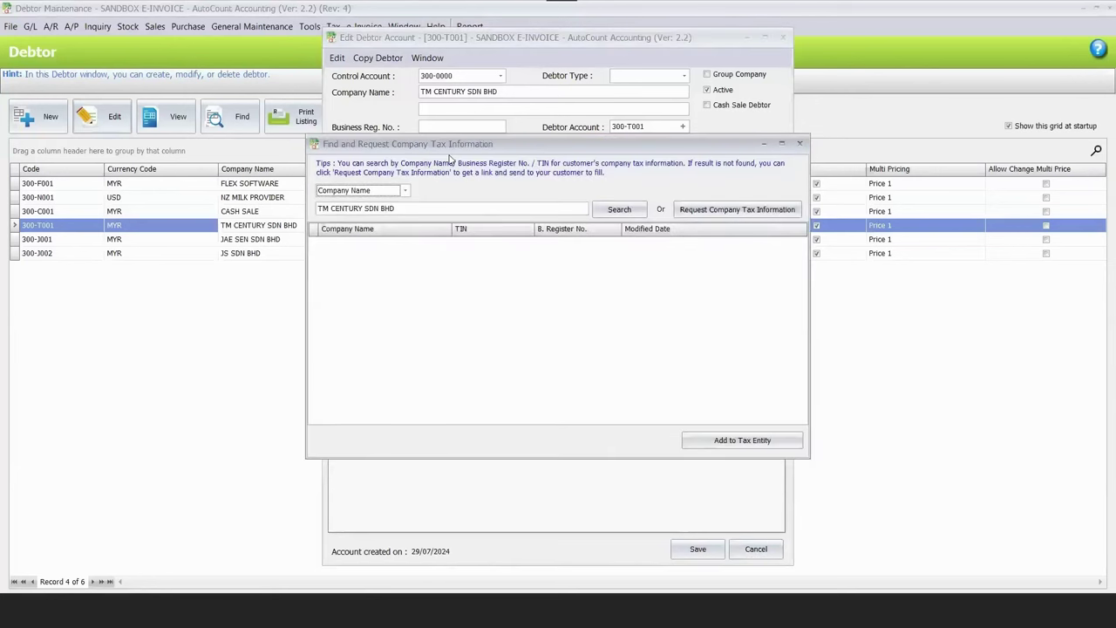
Search for TM CENTURY's TIN, and after no result, request tax information using the contact's e-mail.
left_click(605, 211)
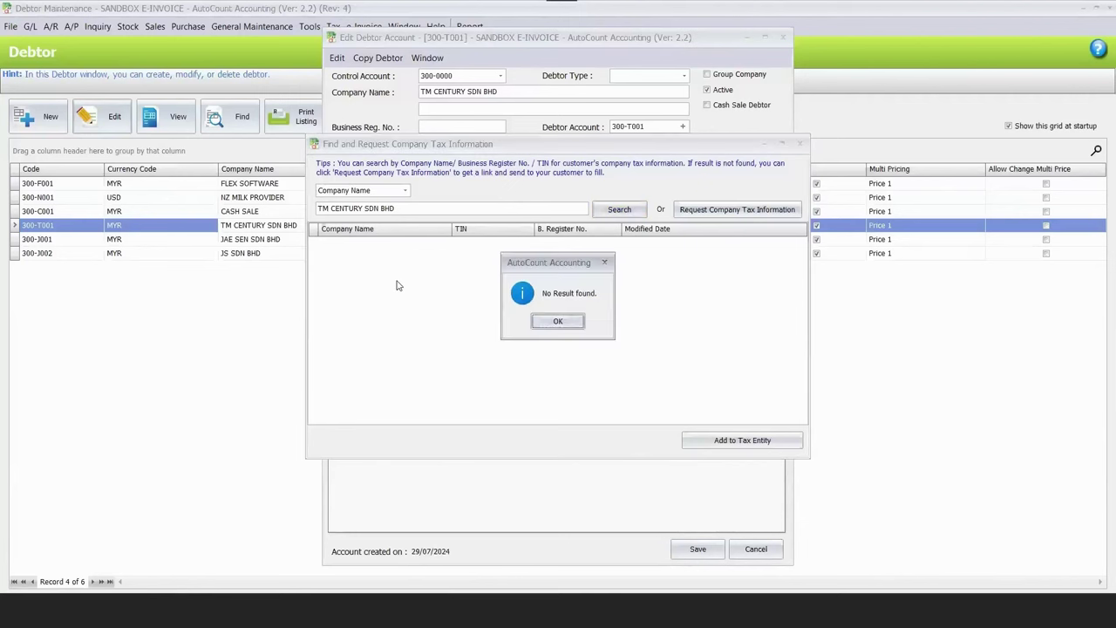
key("Return")
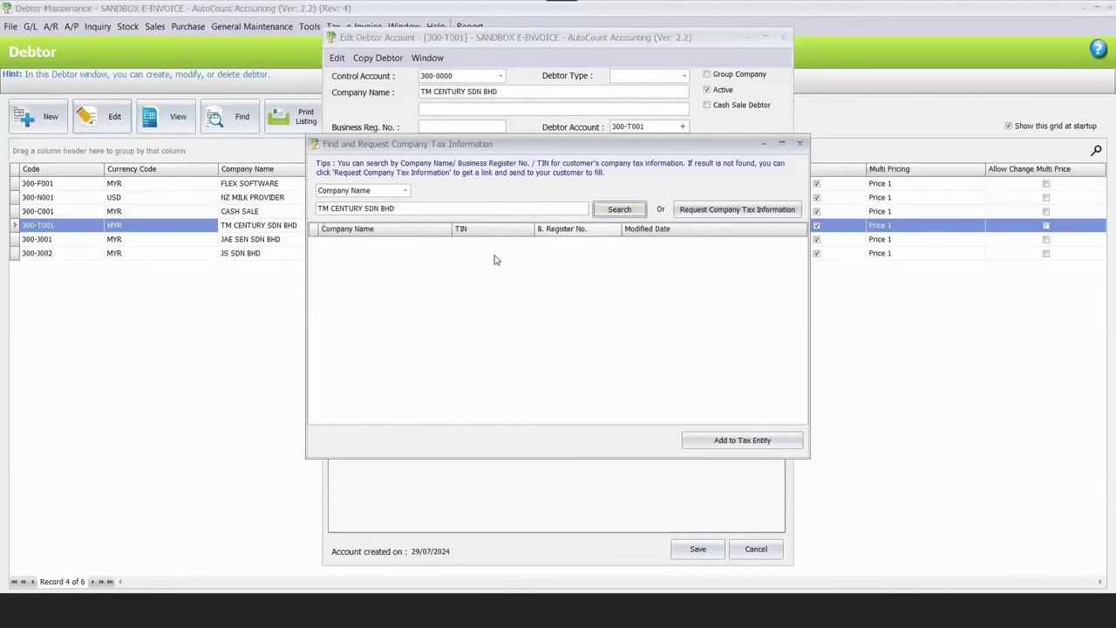
left_click(699, 217)
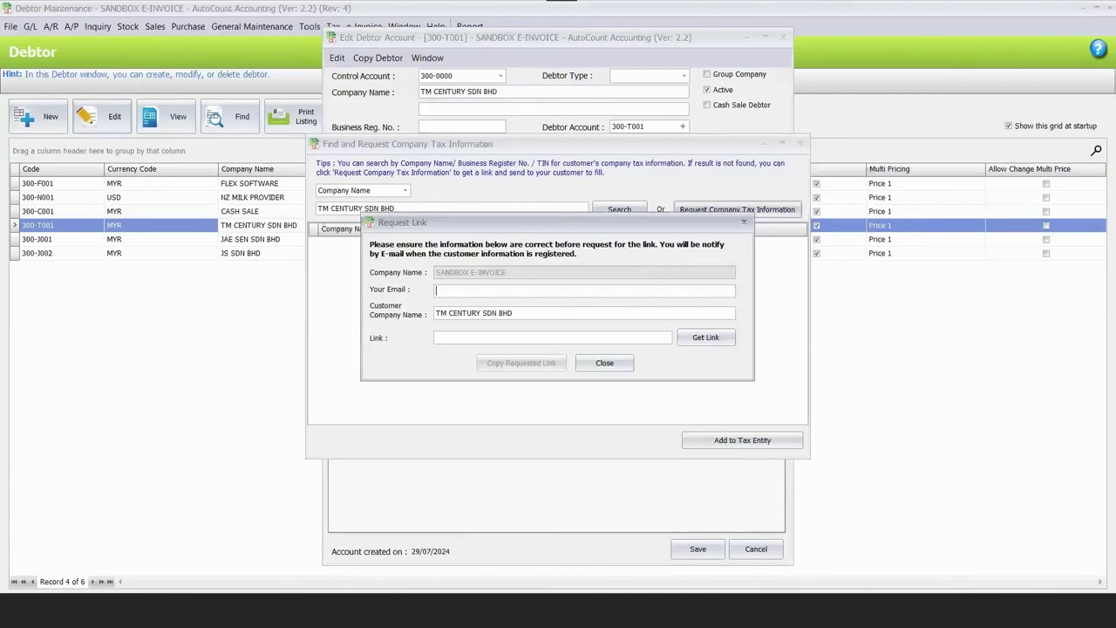
Generate and copy the tax information request link, then close the AutoCount windows.
left_click(702, 337)
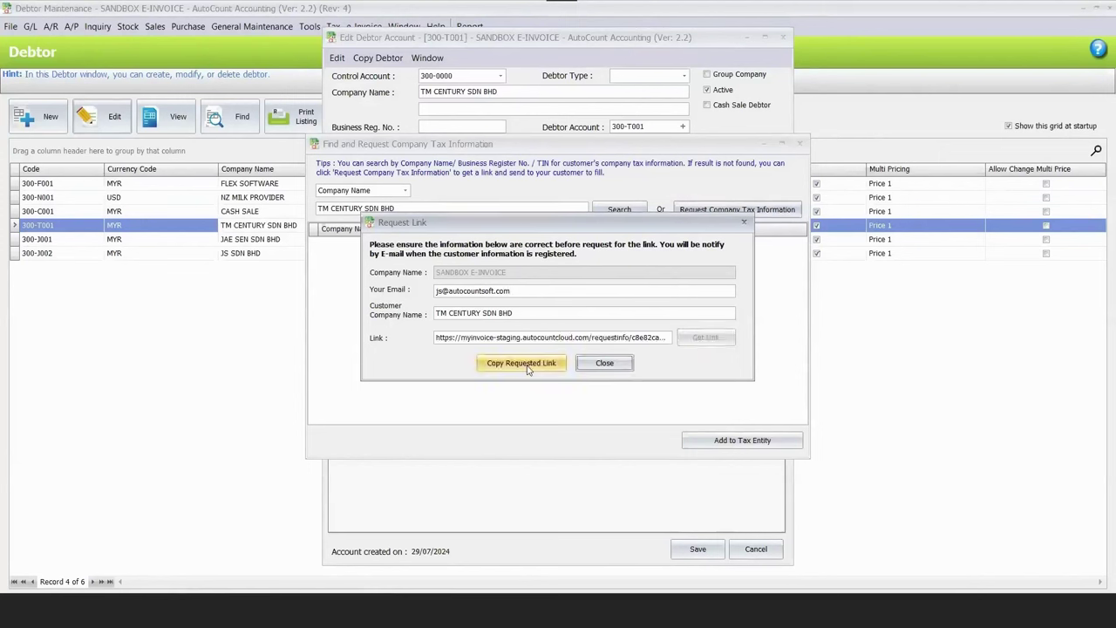
left_click(528, 370)
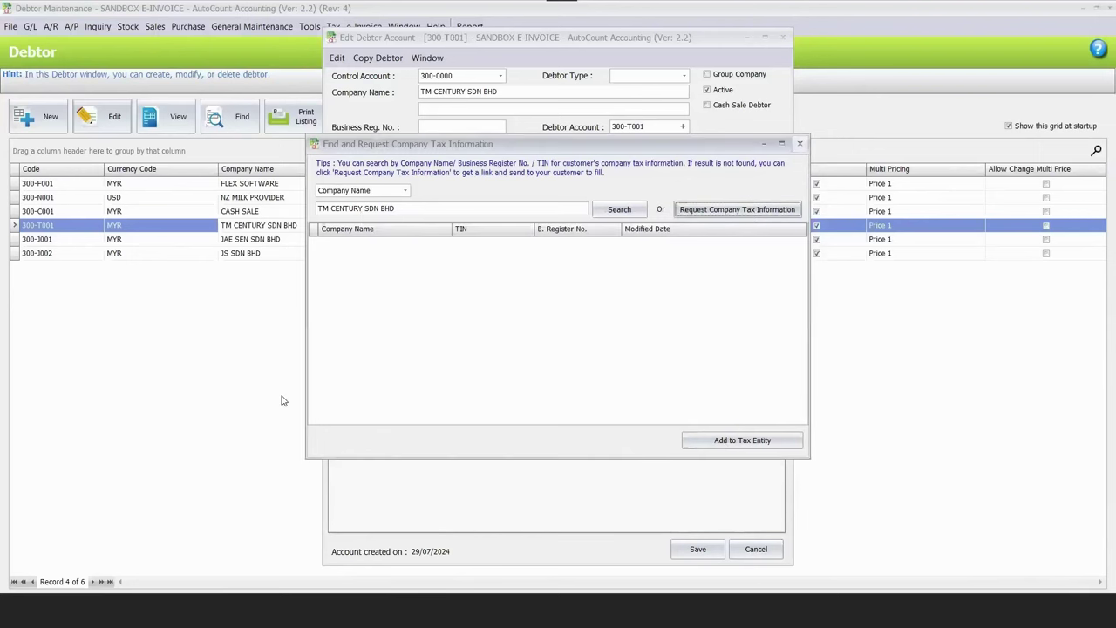
key("Escape")
key("Escape")
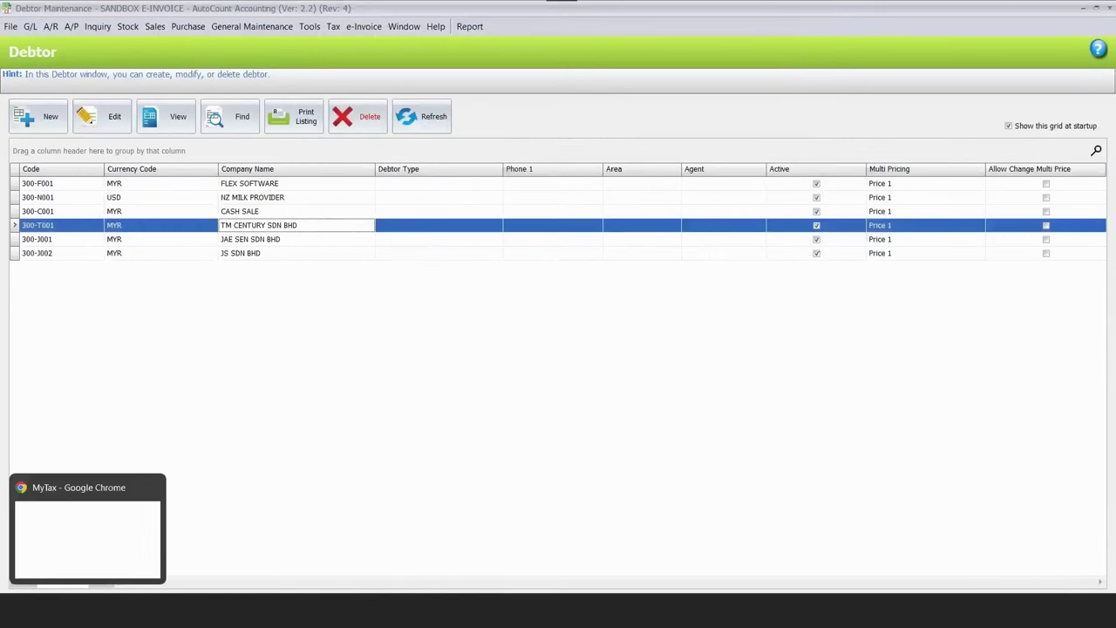
left_click(118, 545)
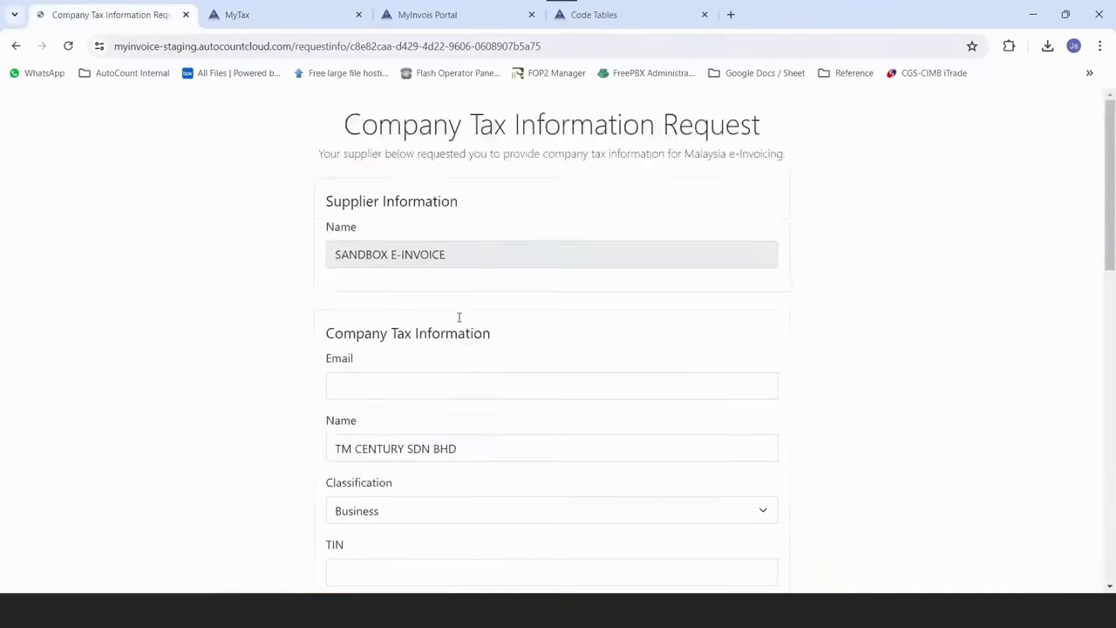
Fill the form's e-mail field with the saved address.
scroll(455, 318, "down", 1)
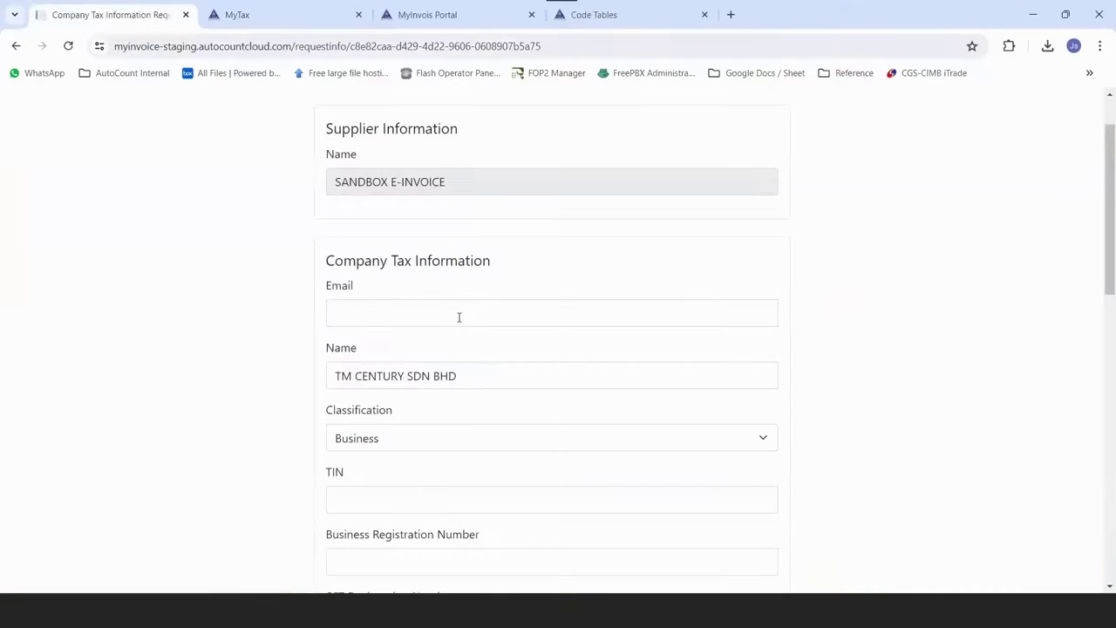
left_click(518, 302)
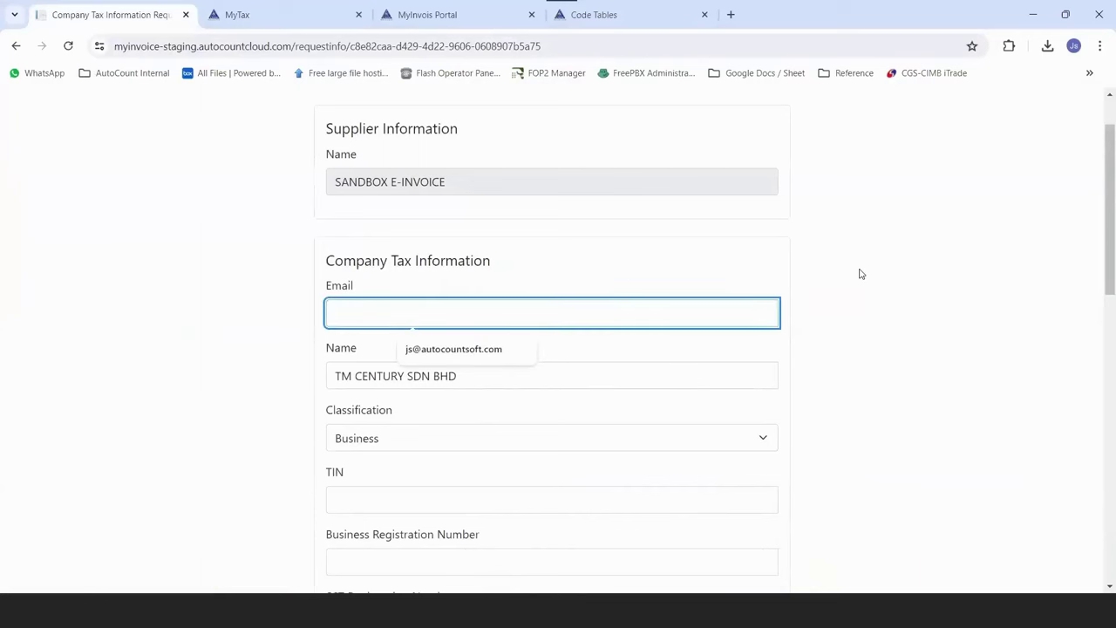
key("Down")
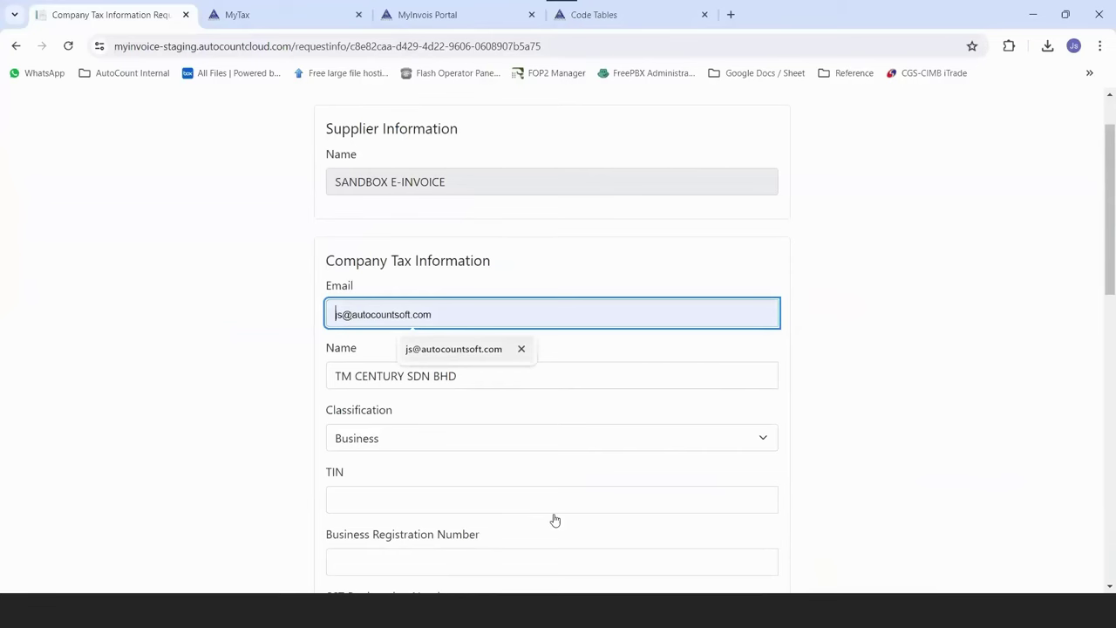
left_click(479, 348)
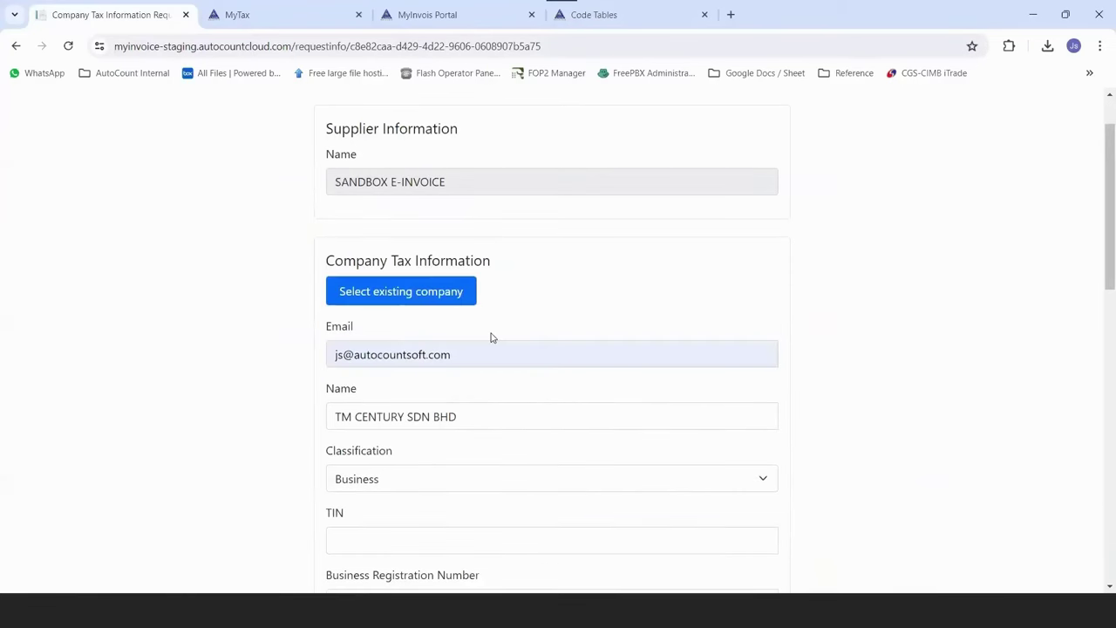
scroll(484, 324, "down", 3)
Copy the company's TIN and business registration number from the notes into the form.
left_click(484, 323)
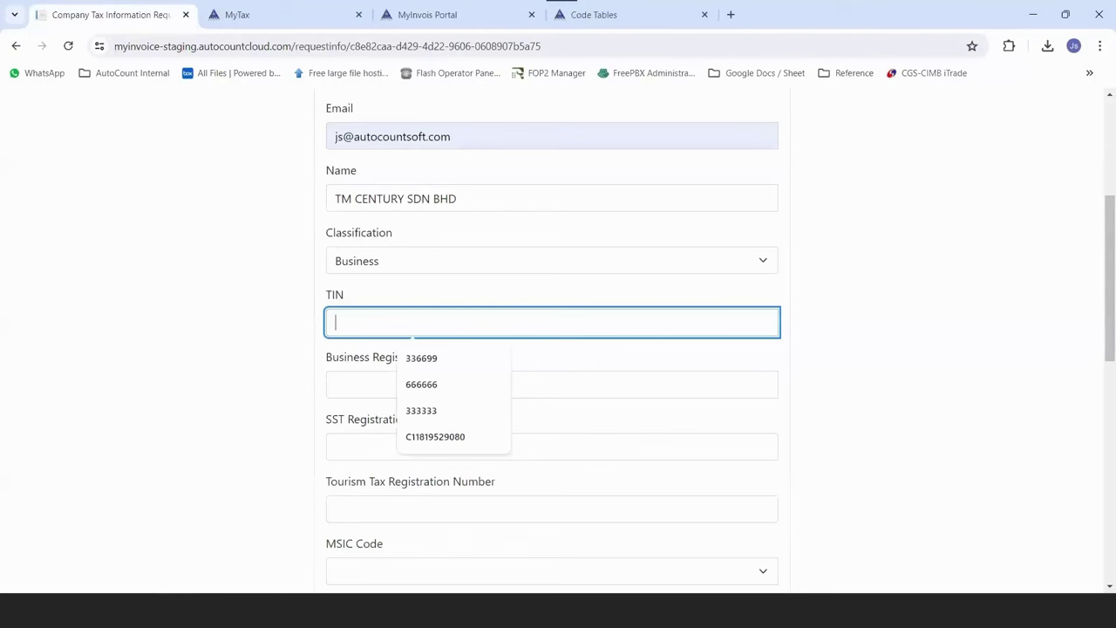
key("shift+Home")
key("ctrl+c")
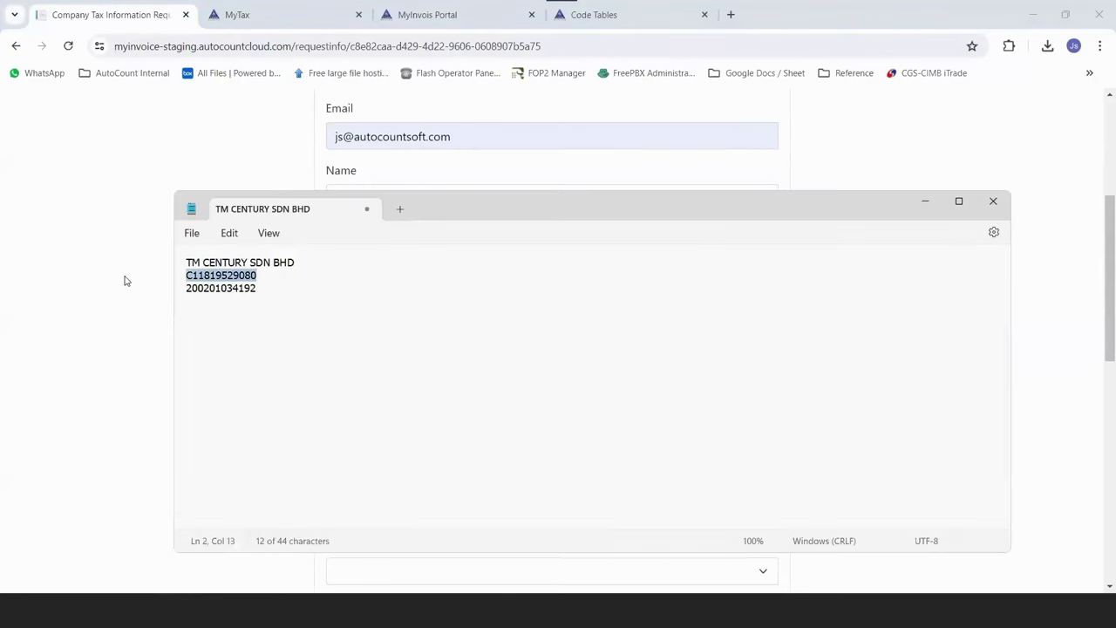
key("alt+Tab")
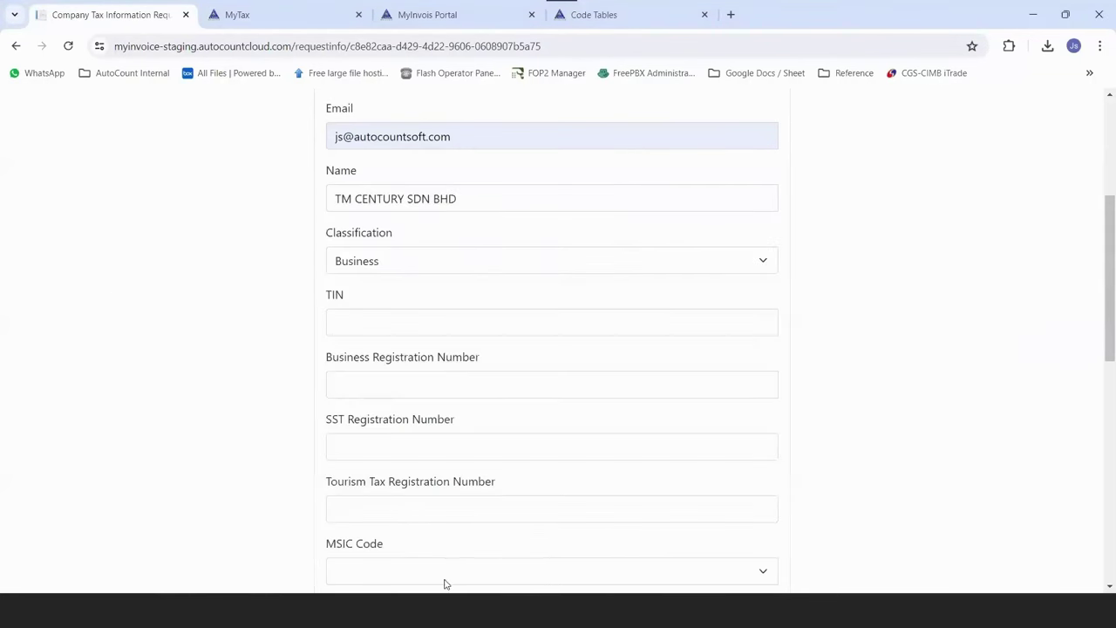
key("ctrl+v")
key("alt+Tab")
key("Down")
key("shift+End")
key("ctrl+c")
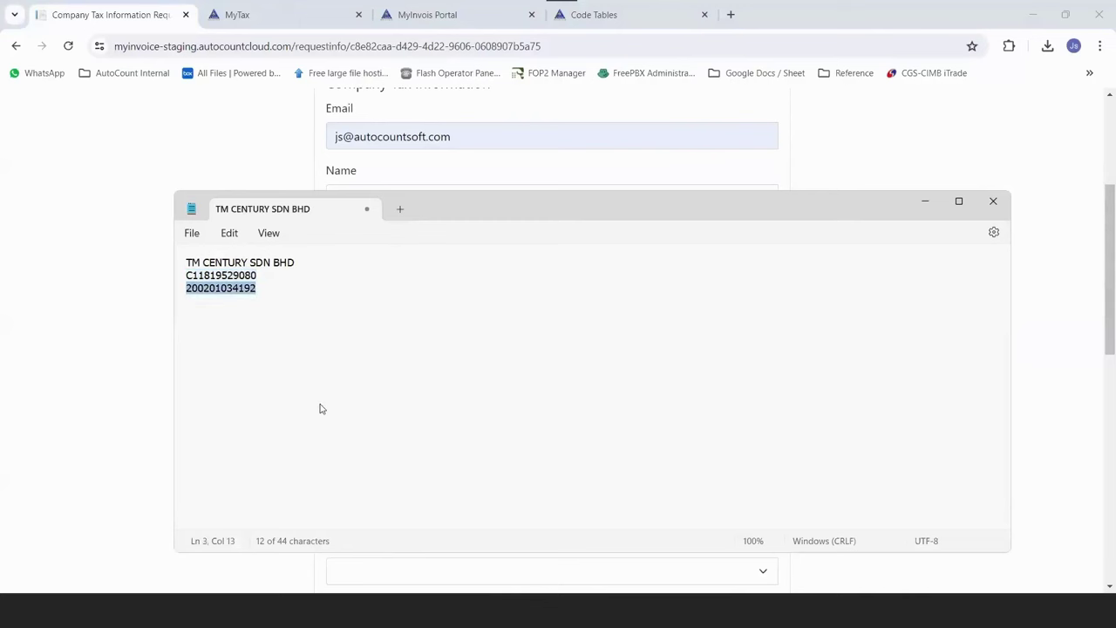
key("alt+Tab")
left_click(371, 385)
key("ctrl+v")
left_click(264, 428)
scroll(264, 428, "down", 1)
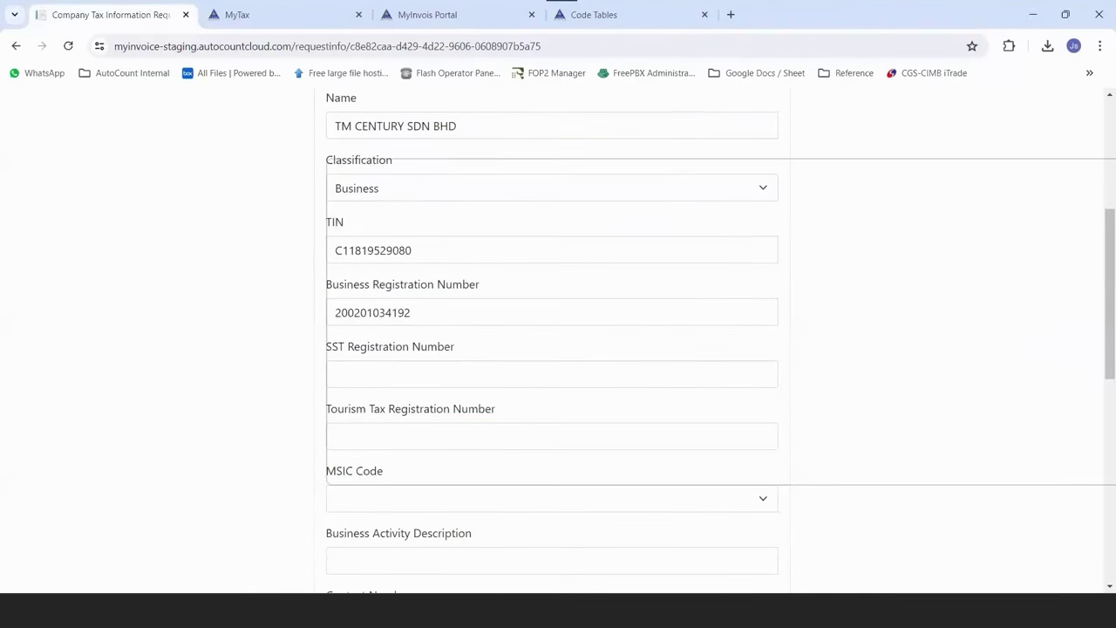
Choose MSIC code 46510 and enter the suggested +60 contact number.
left_click(718, 493)
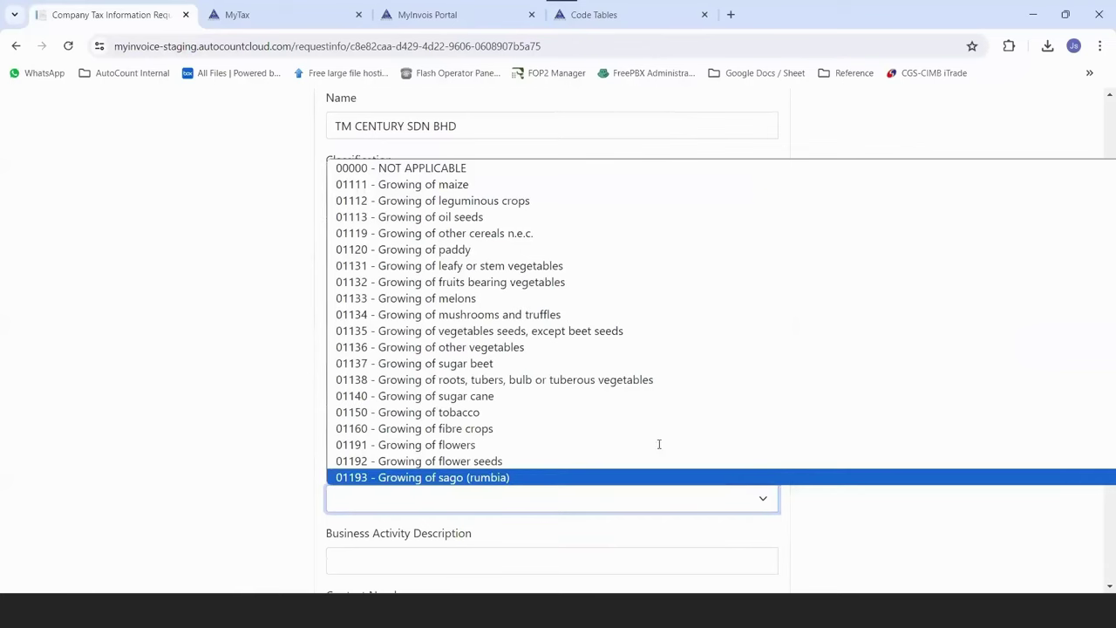
type("461")
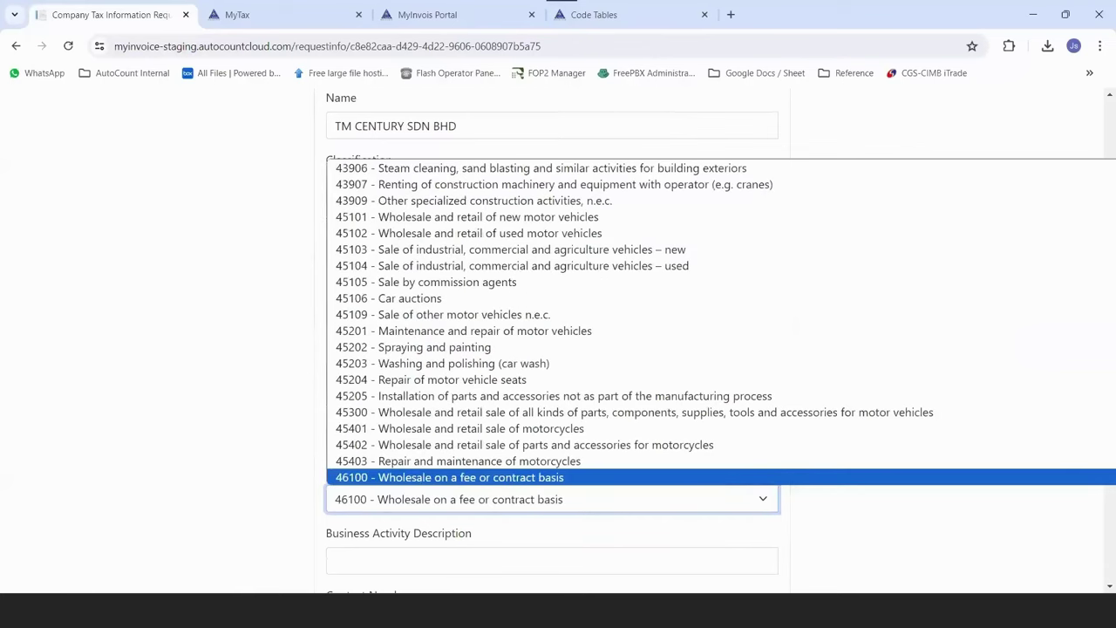
type("465")
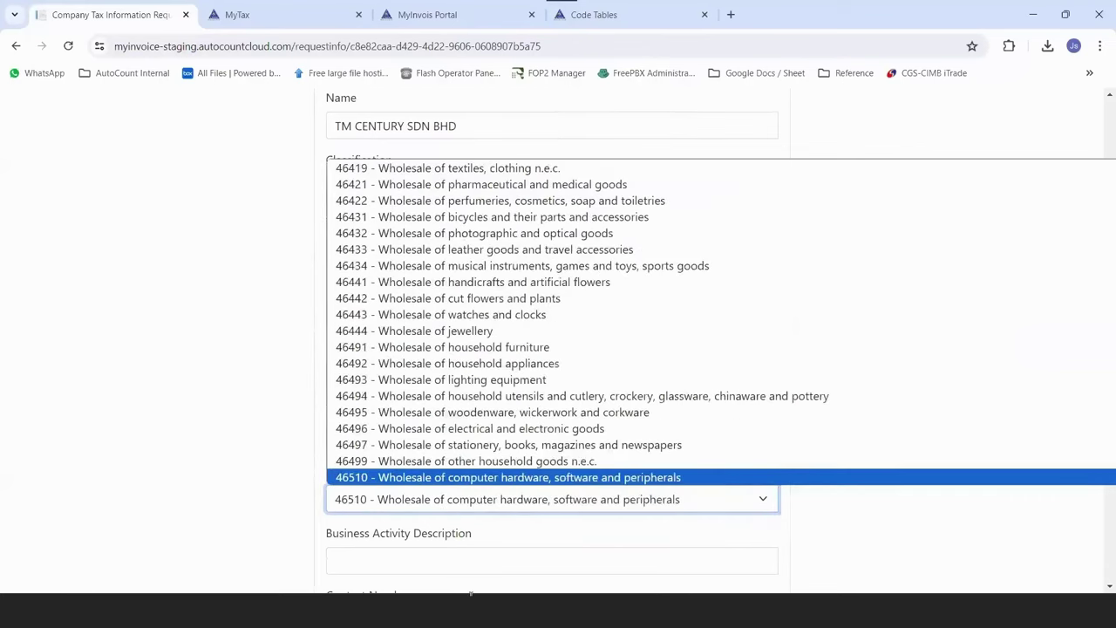
key("Return")
key("Tab")
key("Tab")
type("+60")
key("Down")
key("Return")
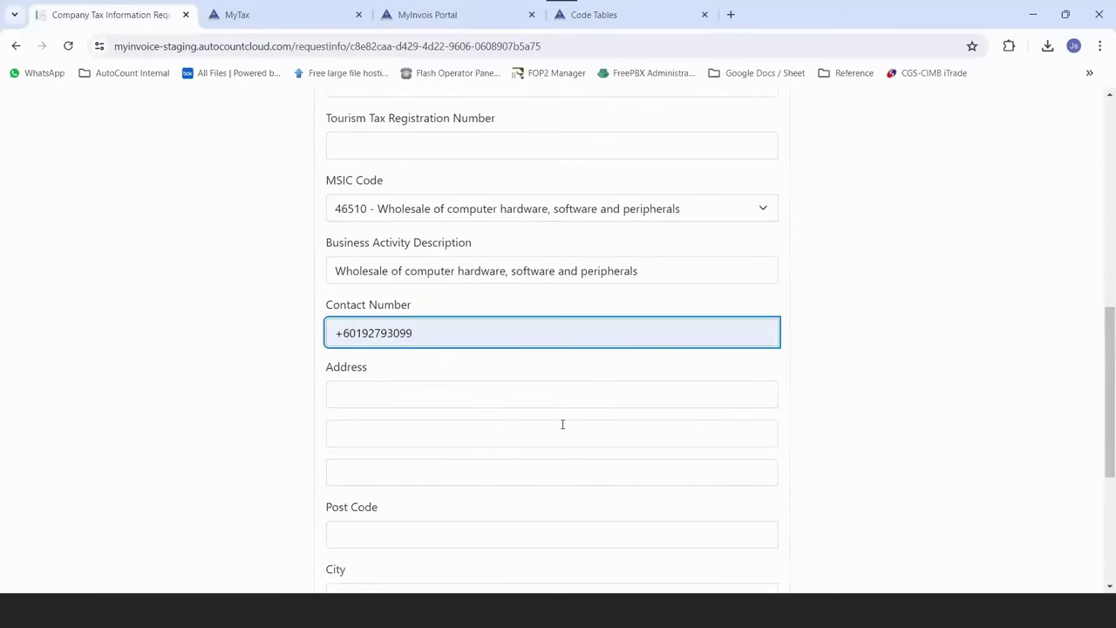
Enter address lines 1–4, city Petaling Jaya and state Selangor.
key("Tab")
type("1")
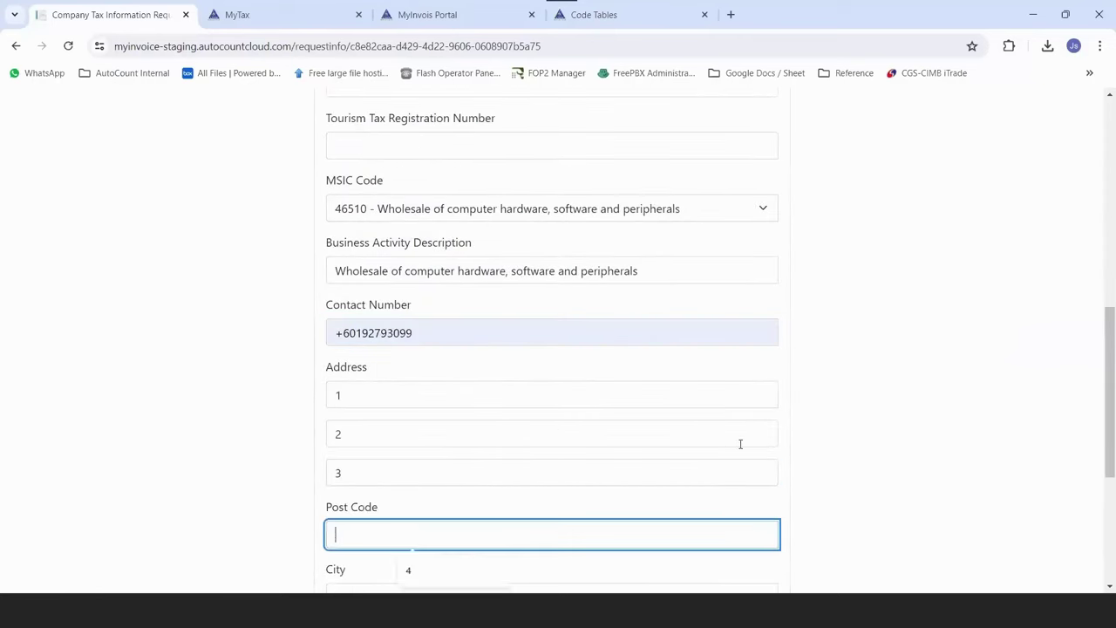
type("\t2\t3\t4")
scroll(541, 427, "down", 2)
left_click(455, 451)
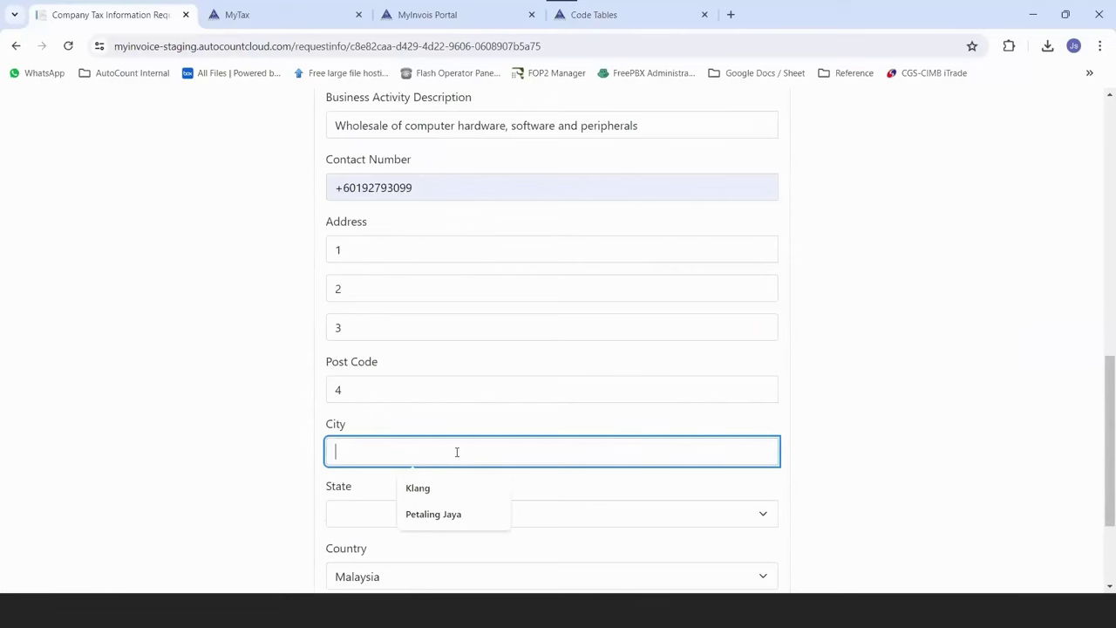
left_click(486, 513)
left_click(528, 511)
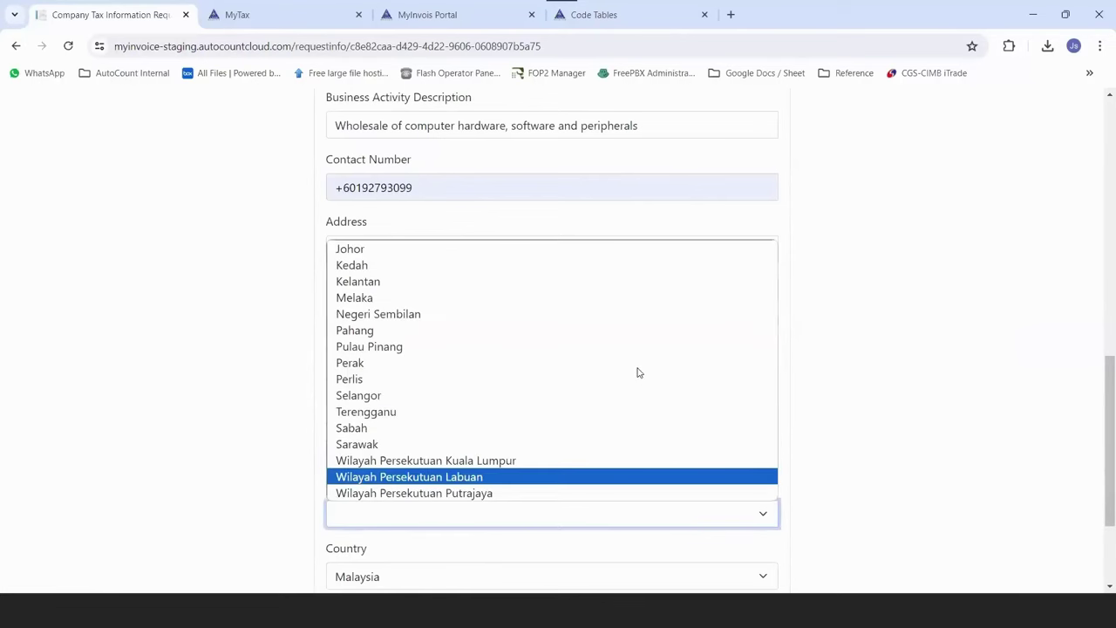
key("s")
key("Return")
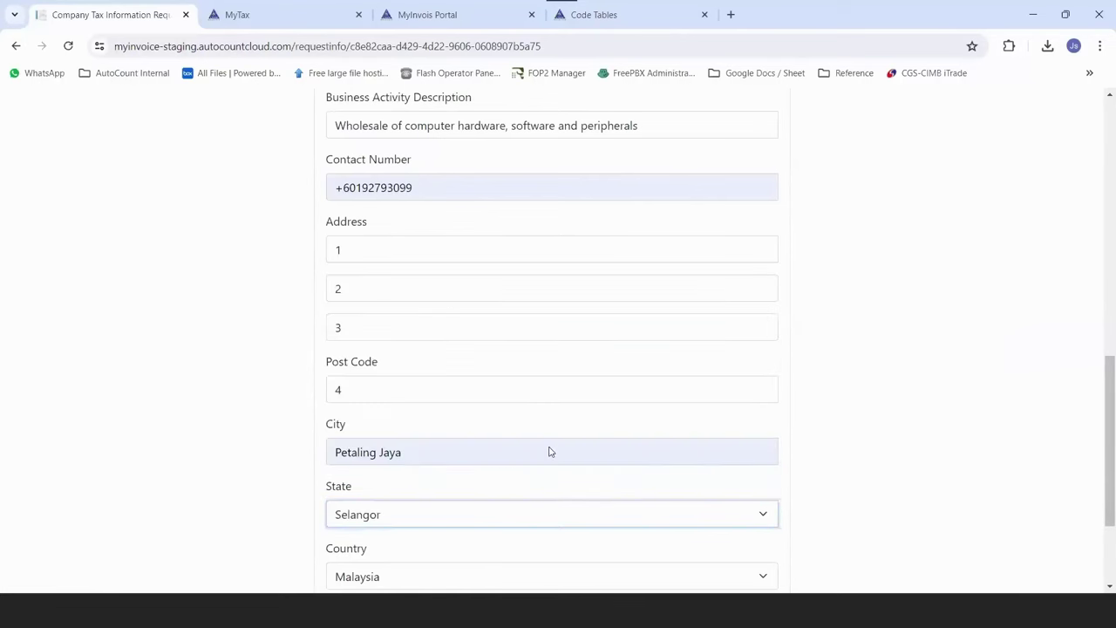
Review the form, agree to share the tax information, and submit it.
scroll(258, 489, "down", 3)
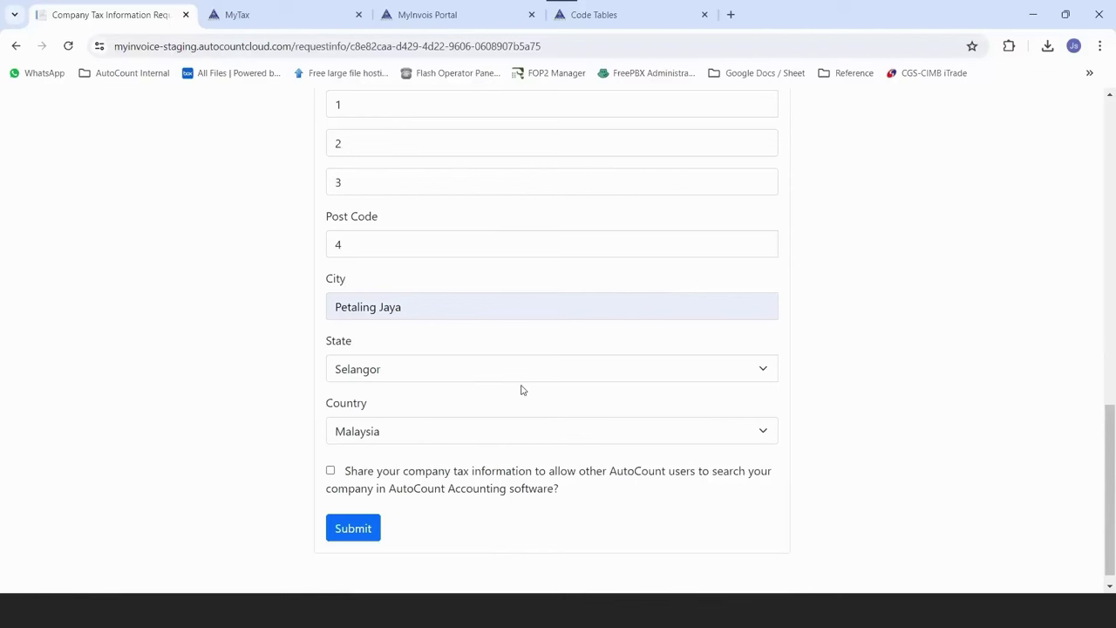
scroll(1099, 356, "up", 5)
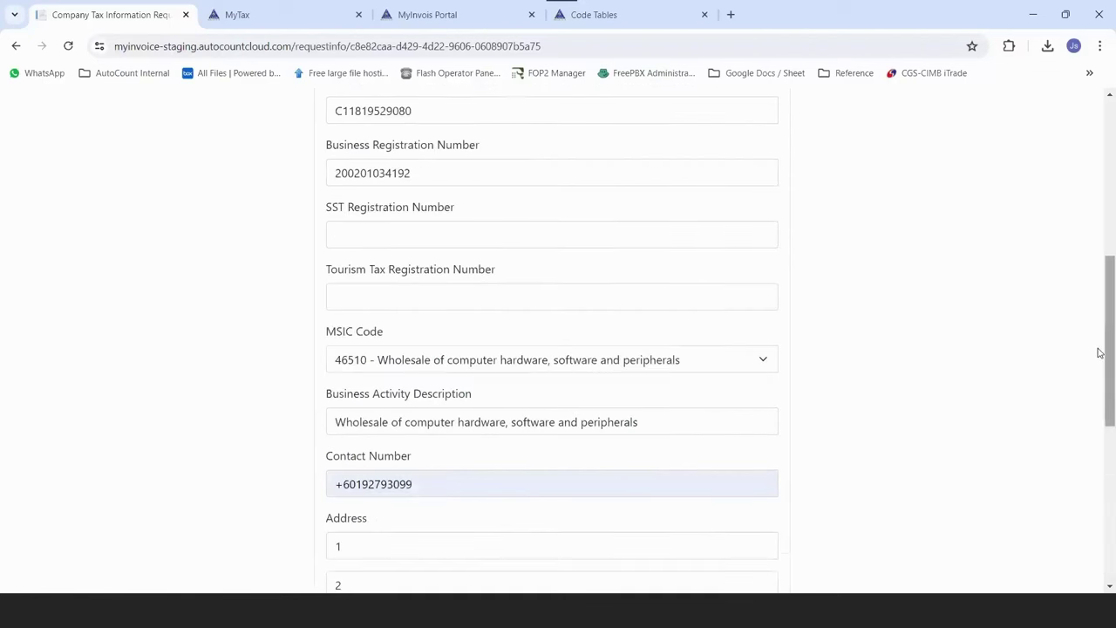
scroll(828, 343, "up", 2)
scroll(828, 342, "up", 3)
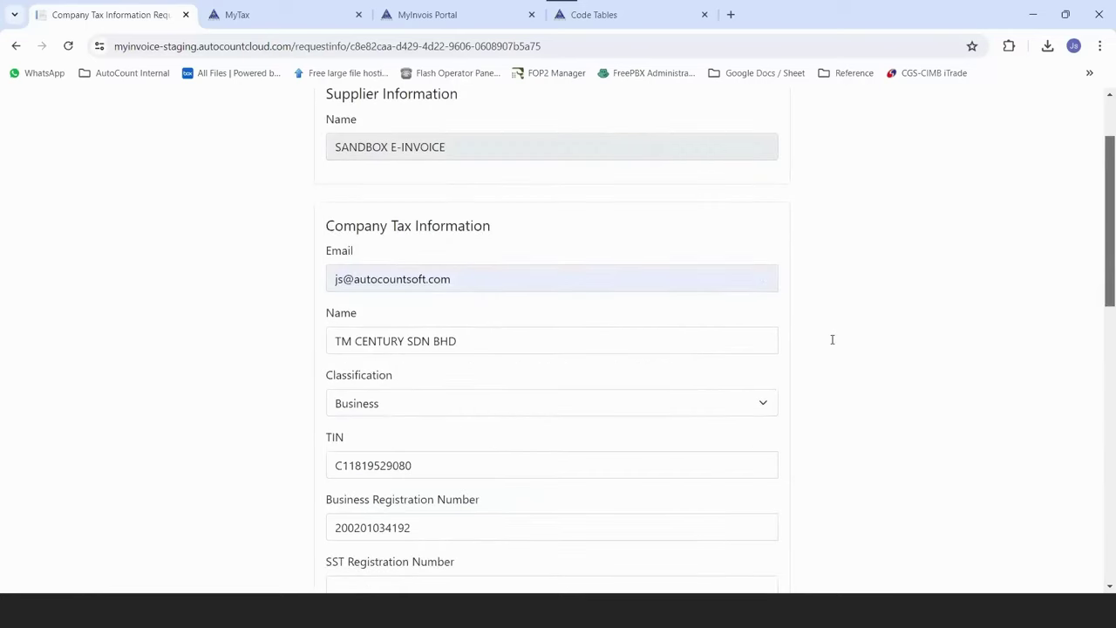
scroll(838, 347, "down", 1)
scroll(842, 350, "up", 1)
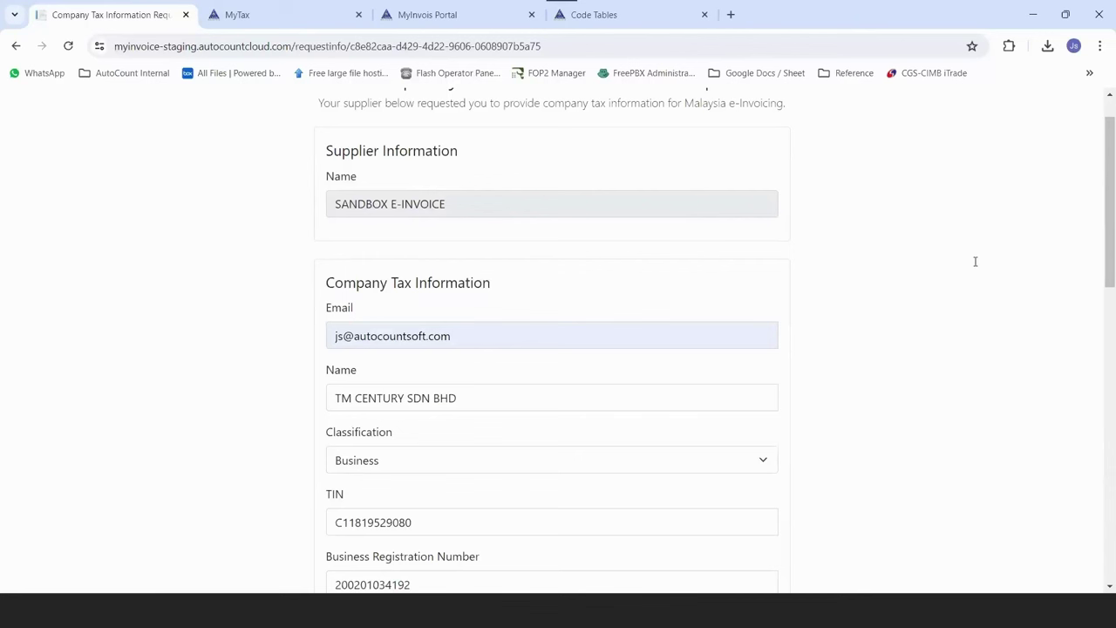
scroll(812, 469, "down", 3)
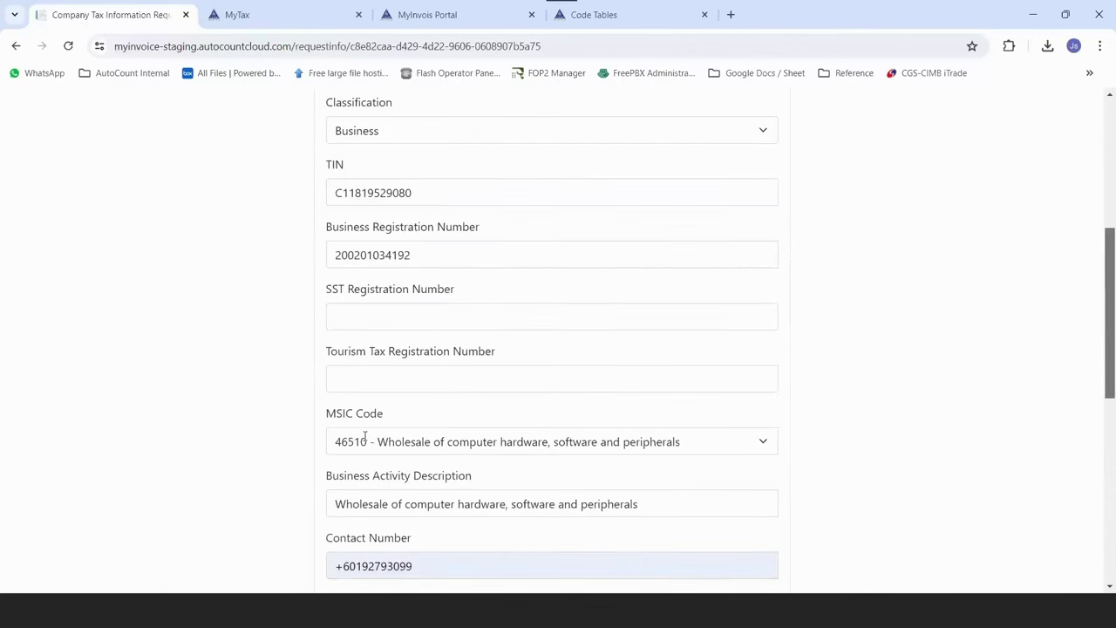
scroll(365, 436, "down", 5)
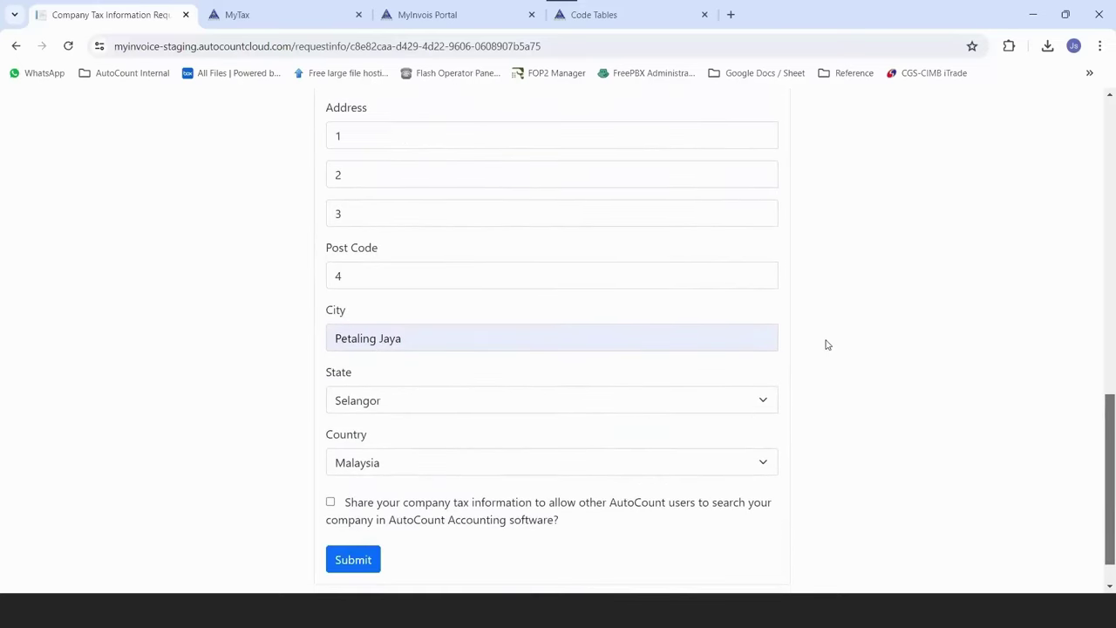
scroll(825, 339, "down", 1)
key("space")
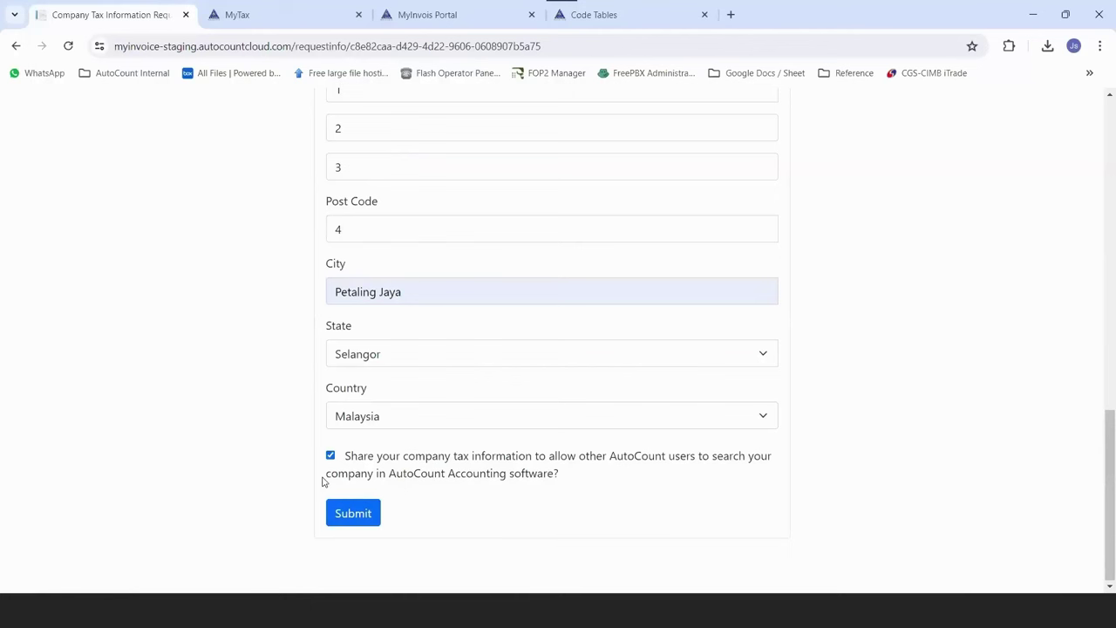
left_click(343, 517)
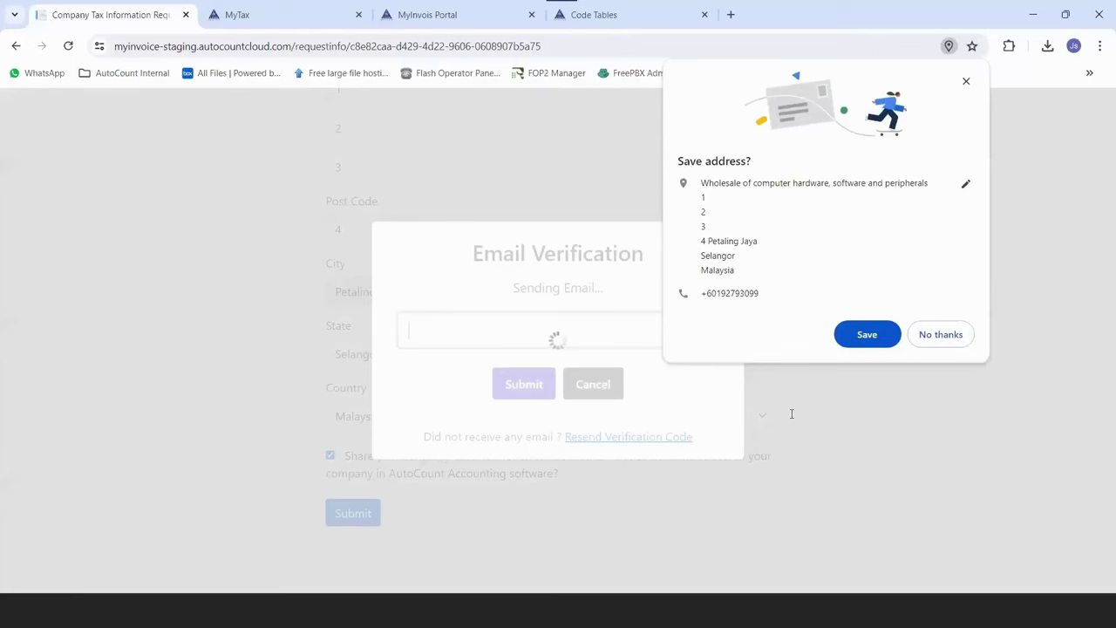
key("alt+Tab")
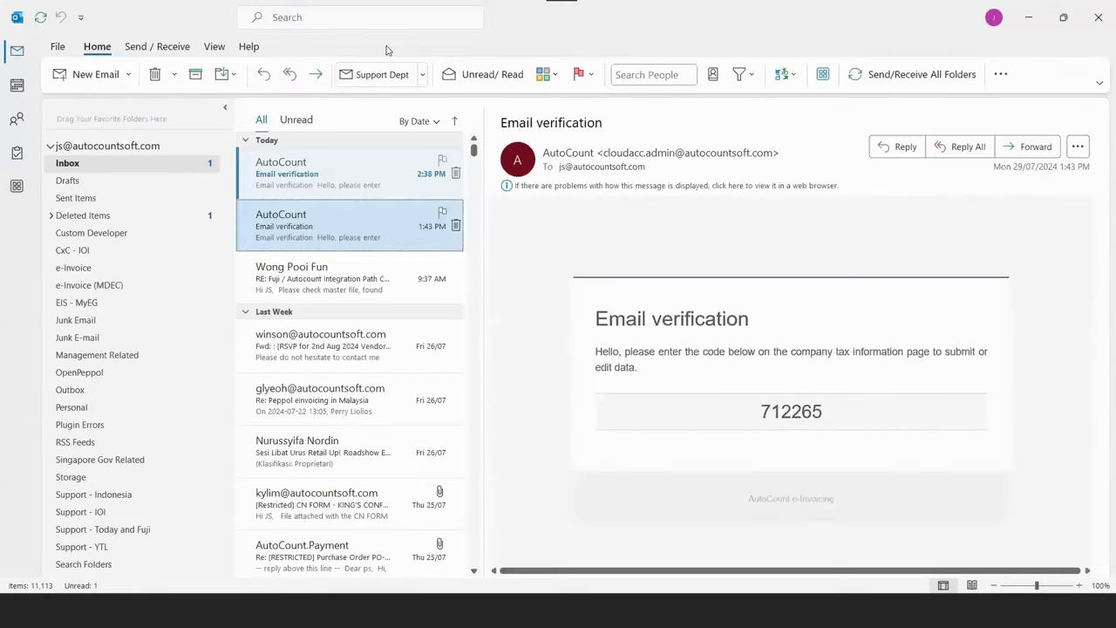
Enter the code from the newest AutoCount verification email into the portal's verification dialog.
key("Up")
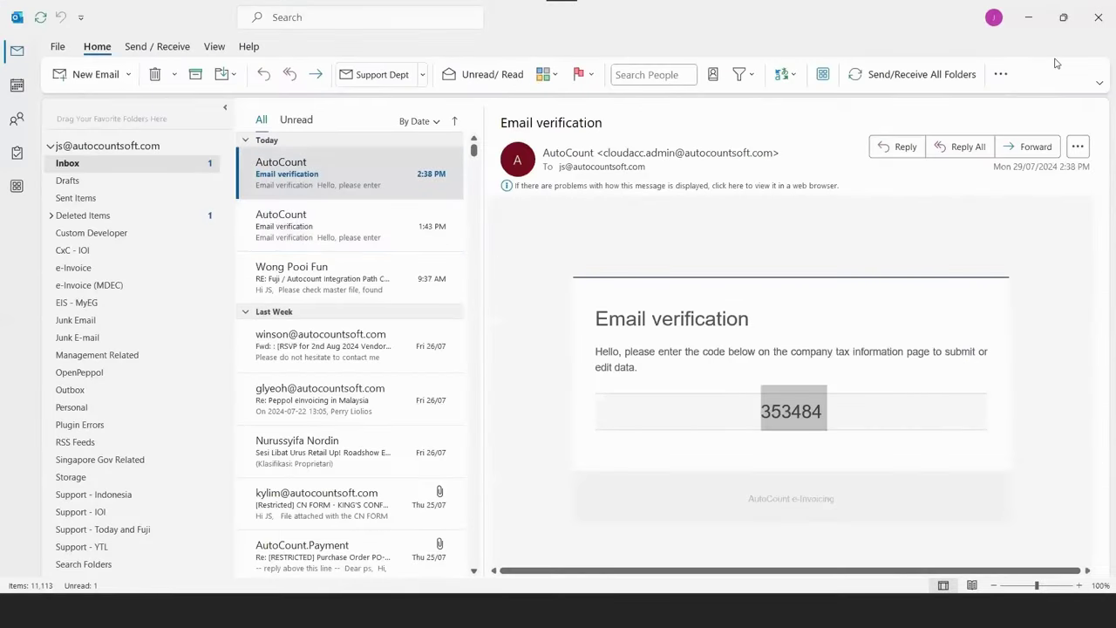
key("alt+Tab")
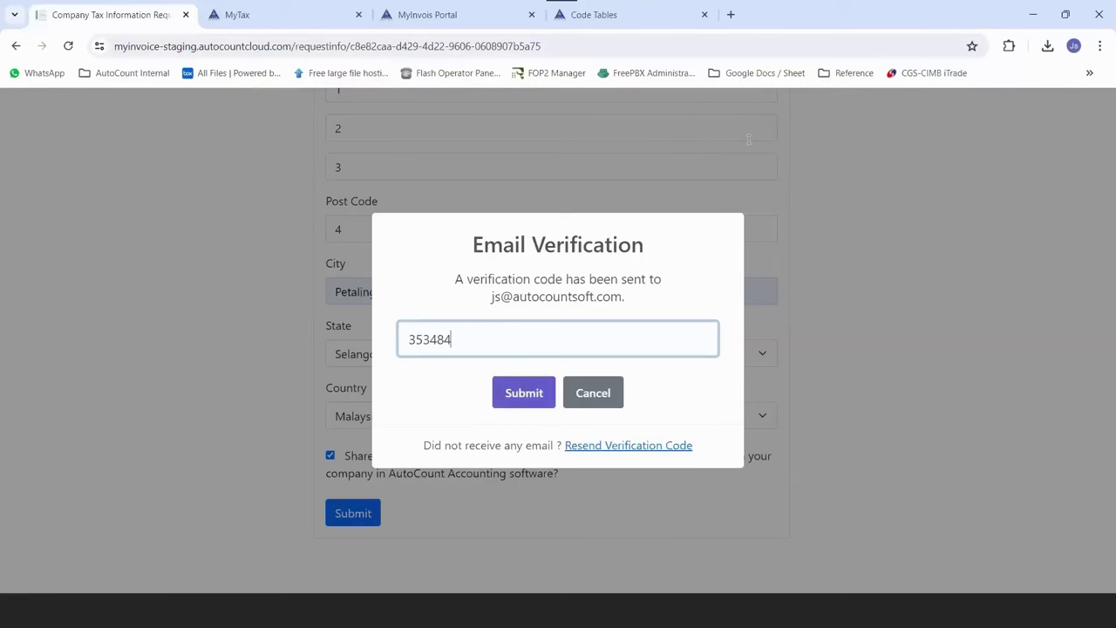
key("Return")
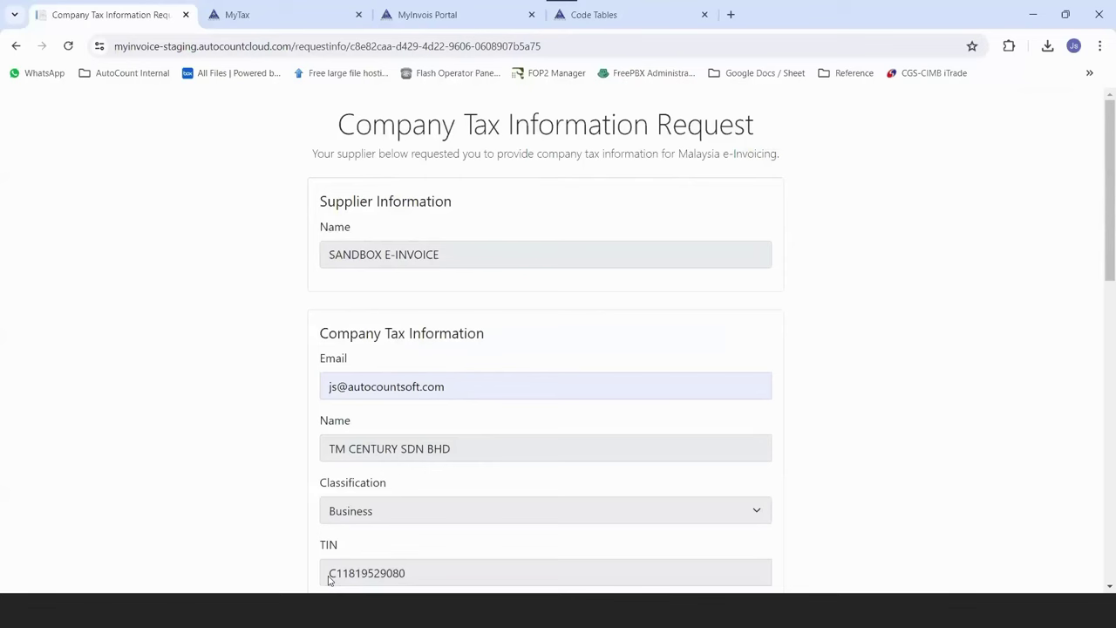
Back in AutoCount's debtor list, open TM CENTURY SDN BHD for editing.
key("super+2")
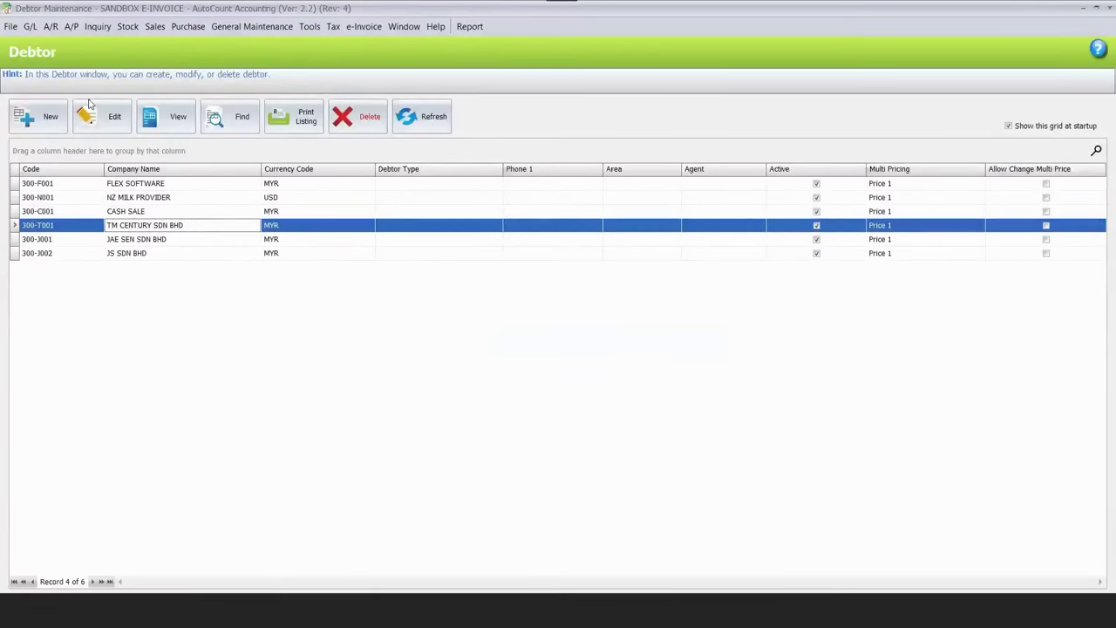
key("Return")
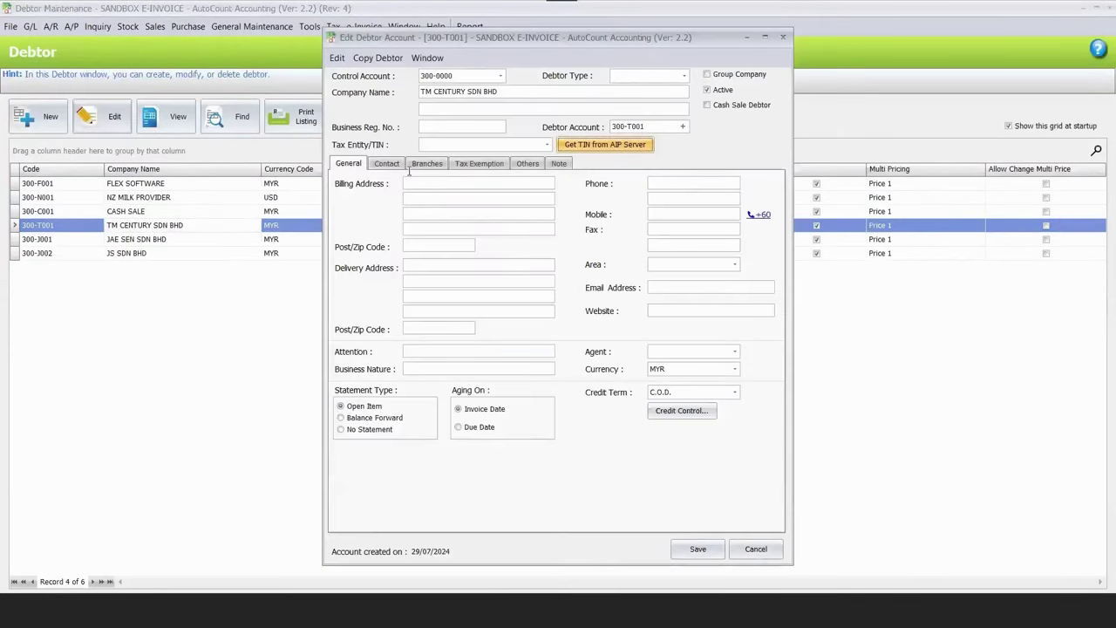
Fill TM CENTURY SDN BHD's tax entity with its submitted TIN, then save the debtor.
left_click(546, 144)
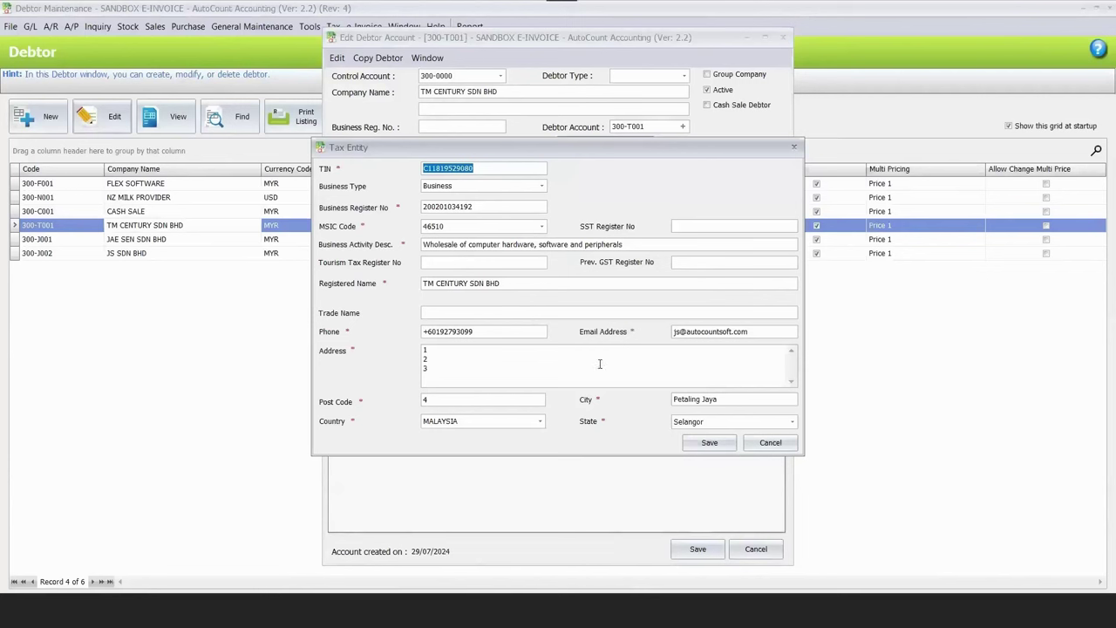
left_click(697, 443)
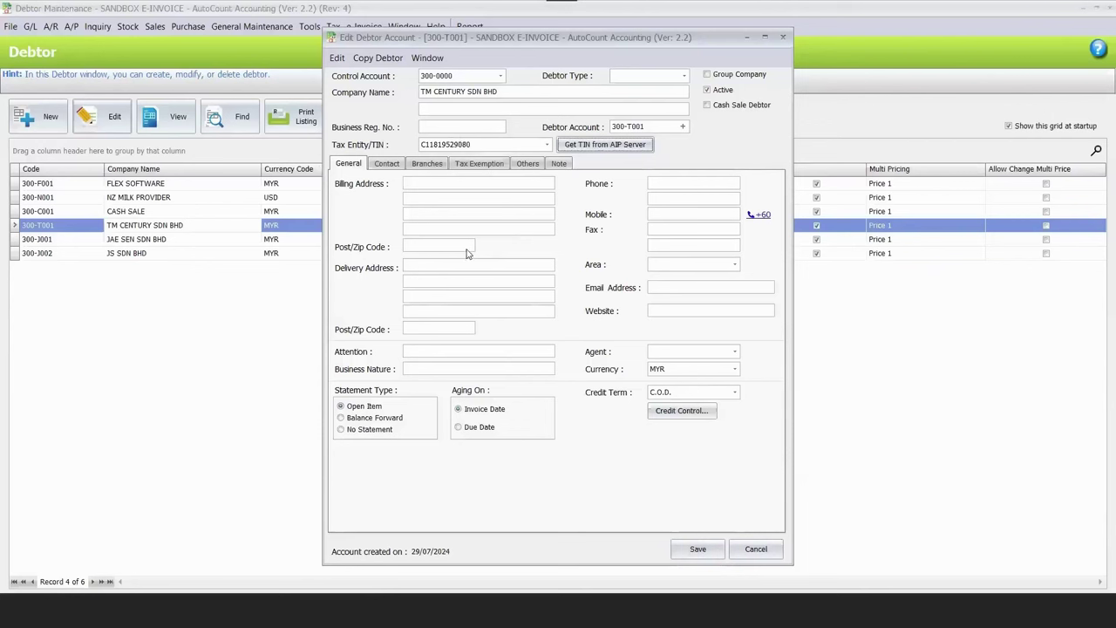
left_click(698, 548)
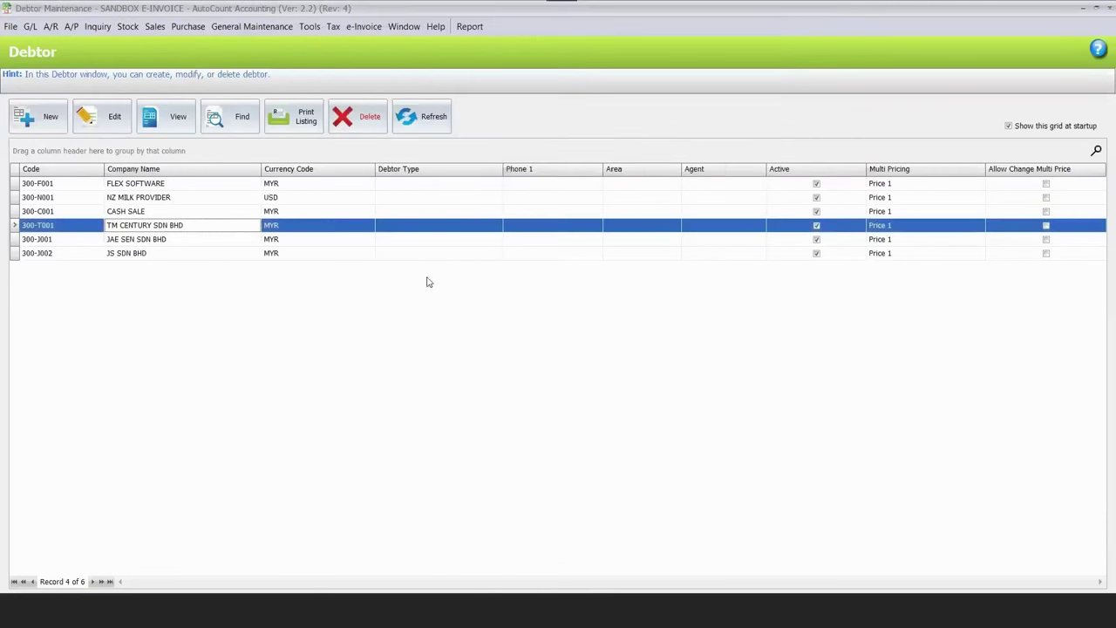
left_click(318, 230)
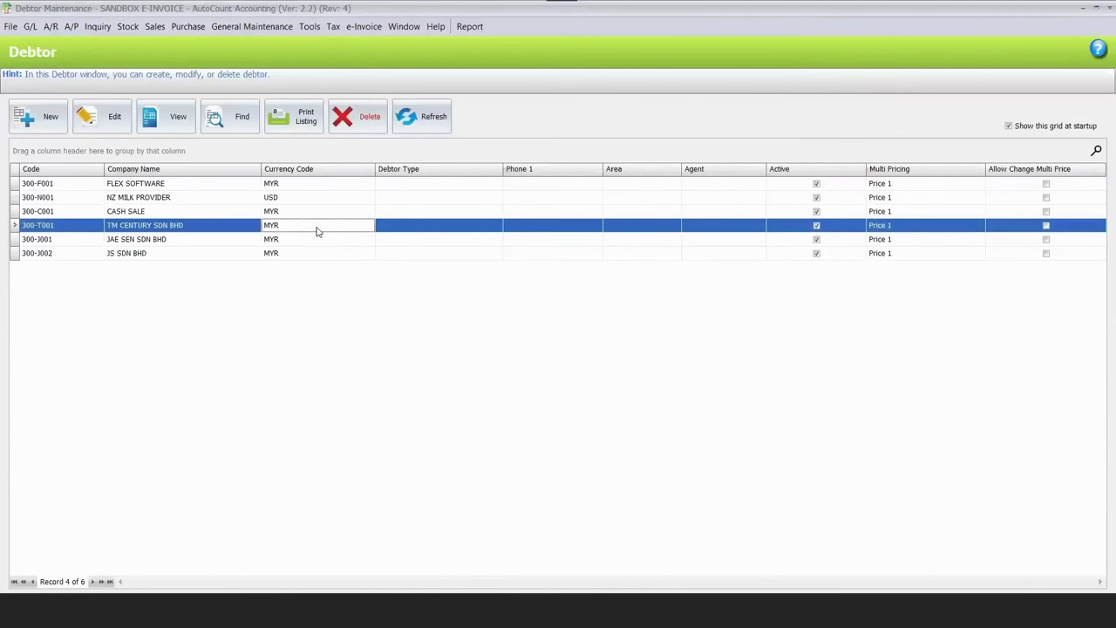
left_click(39, 127)
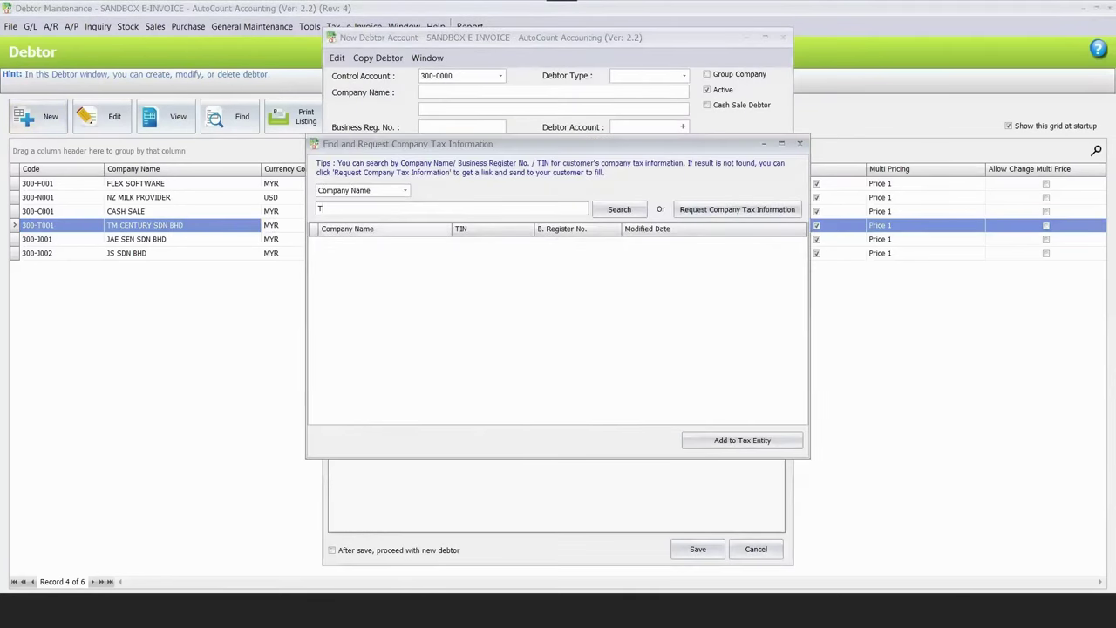
type("M Century")
key("Return")
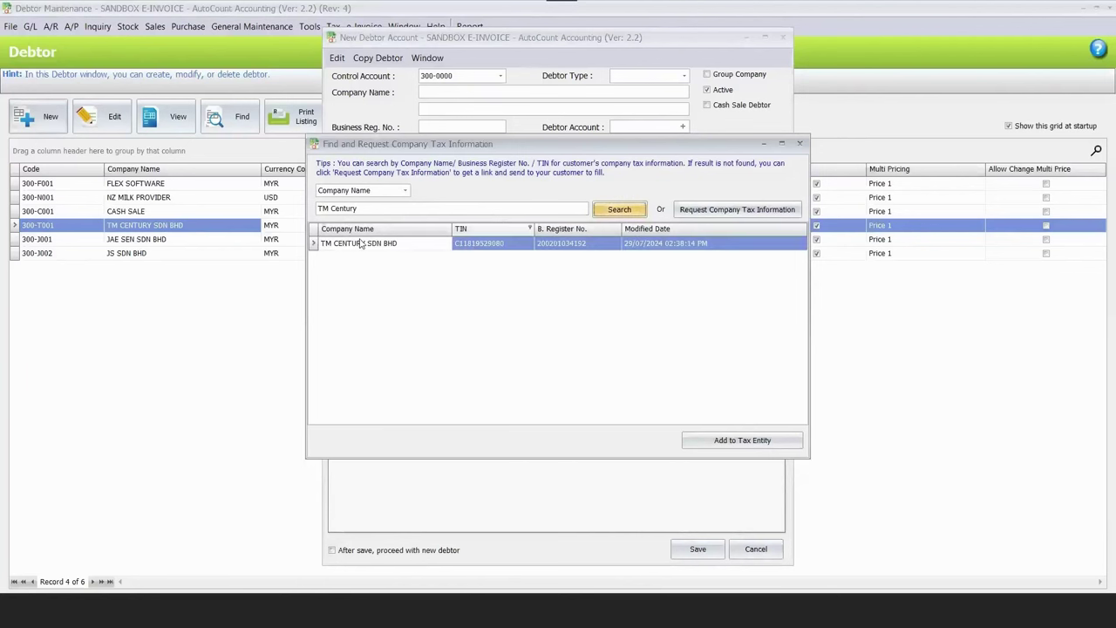
left_click(360, 244)
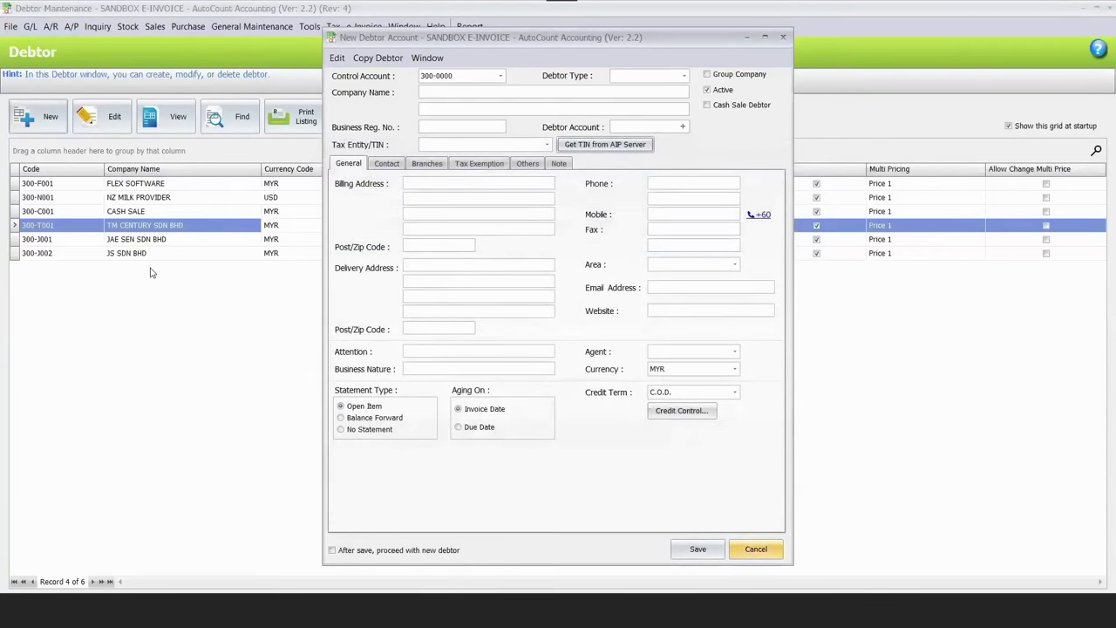
left_click(119, 278)
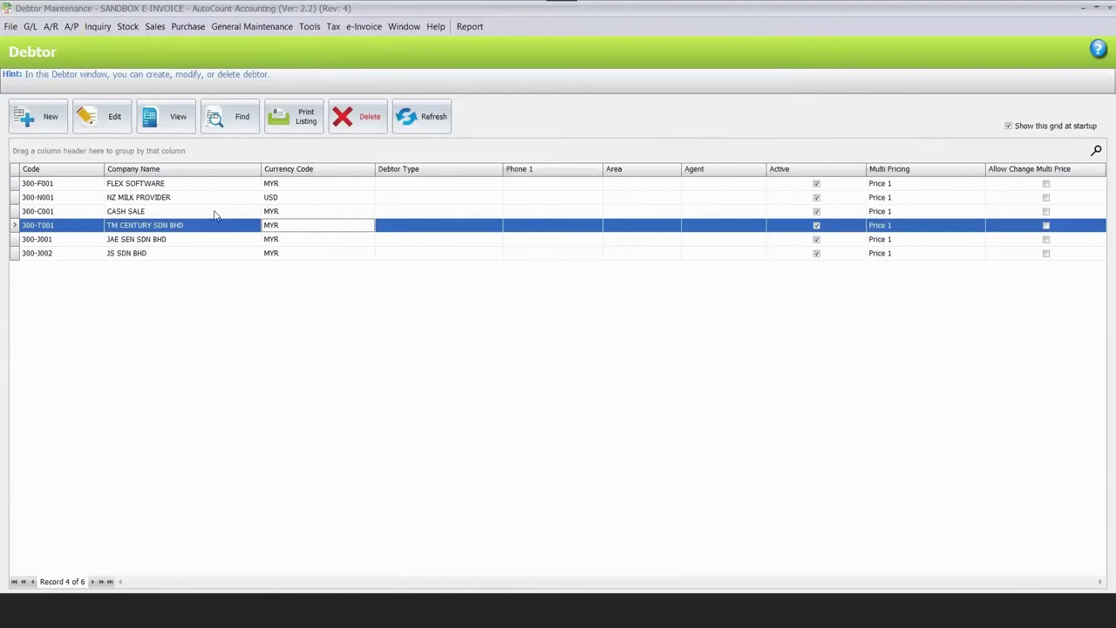
Search all debtors, tick 300-J001 and 300-J002, and confirm Batch Get TIN for them.
left_click(244, 122)
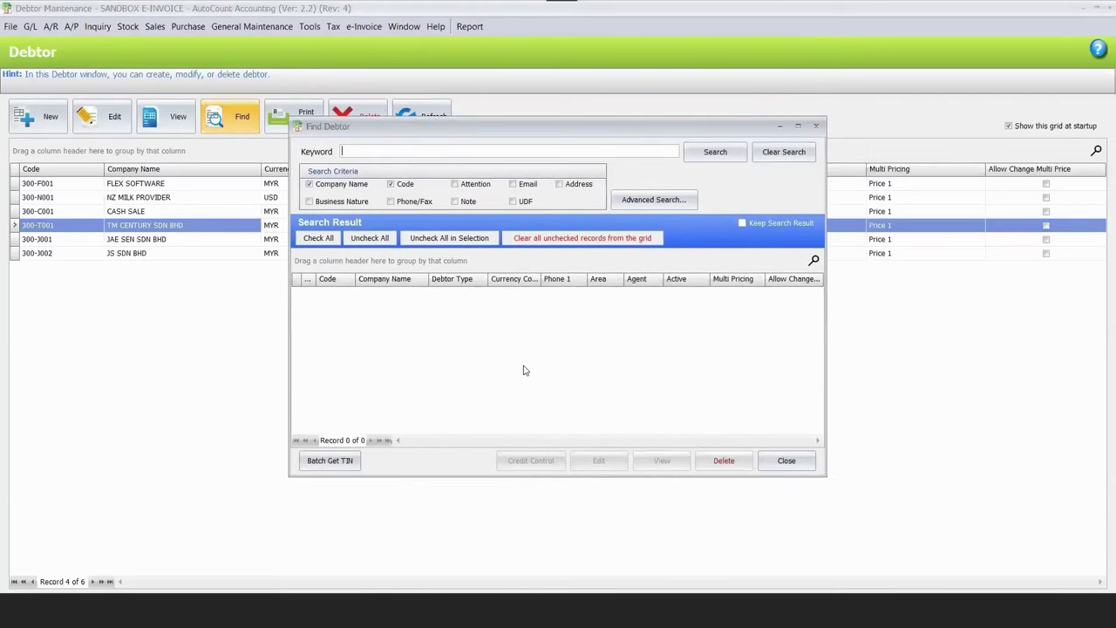
key("Return")
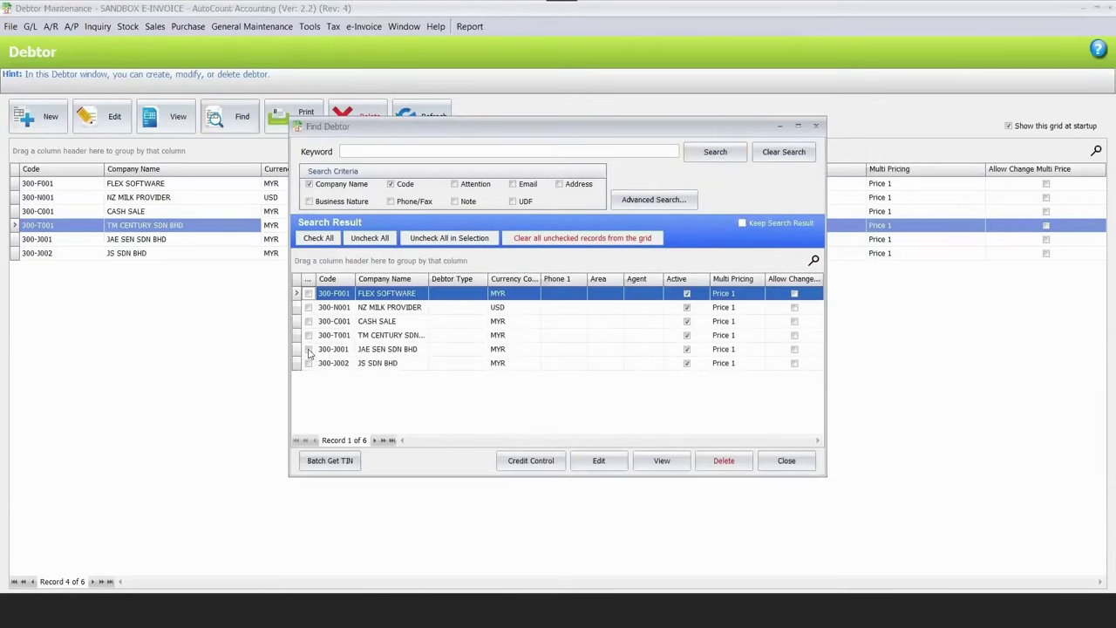
left_click(312, 352)
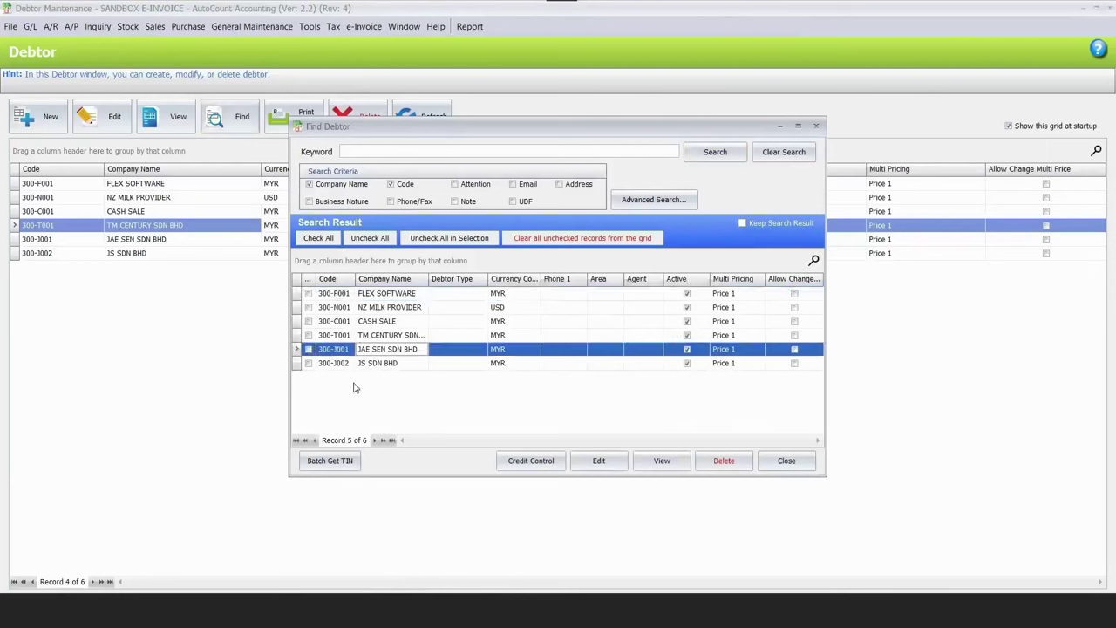
left_click(308, 362)
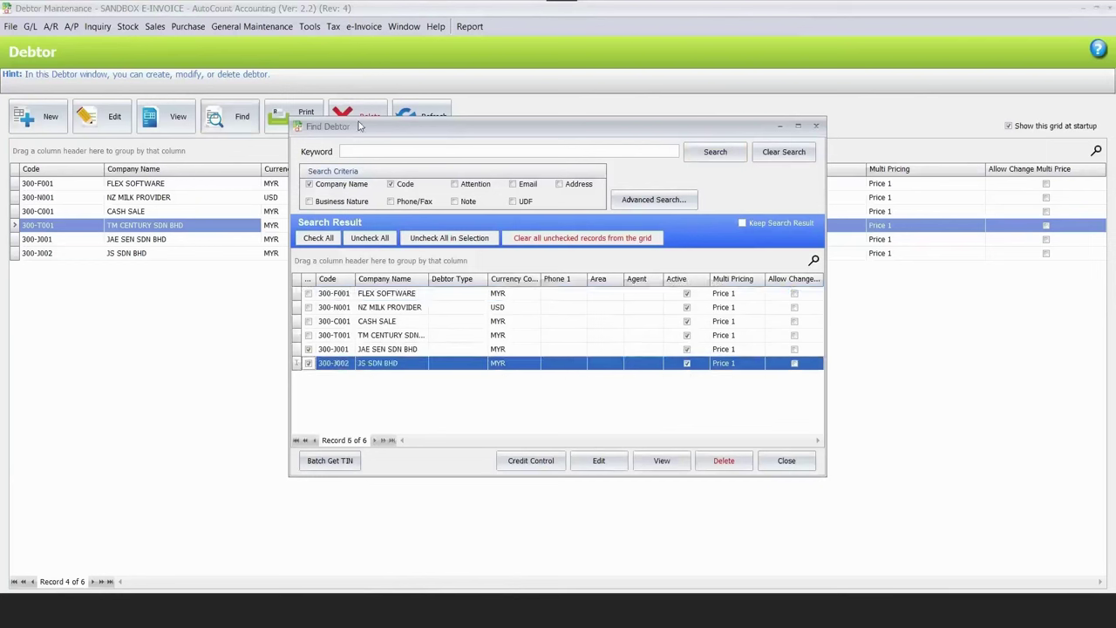
left_click(335, 454)
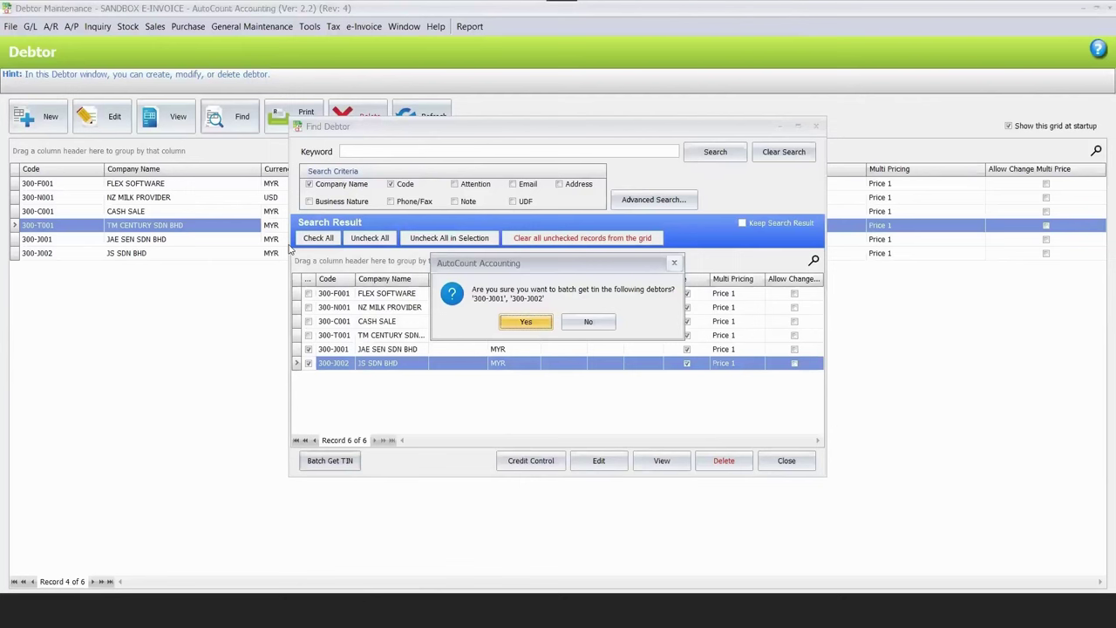
key("Return")
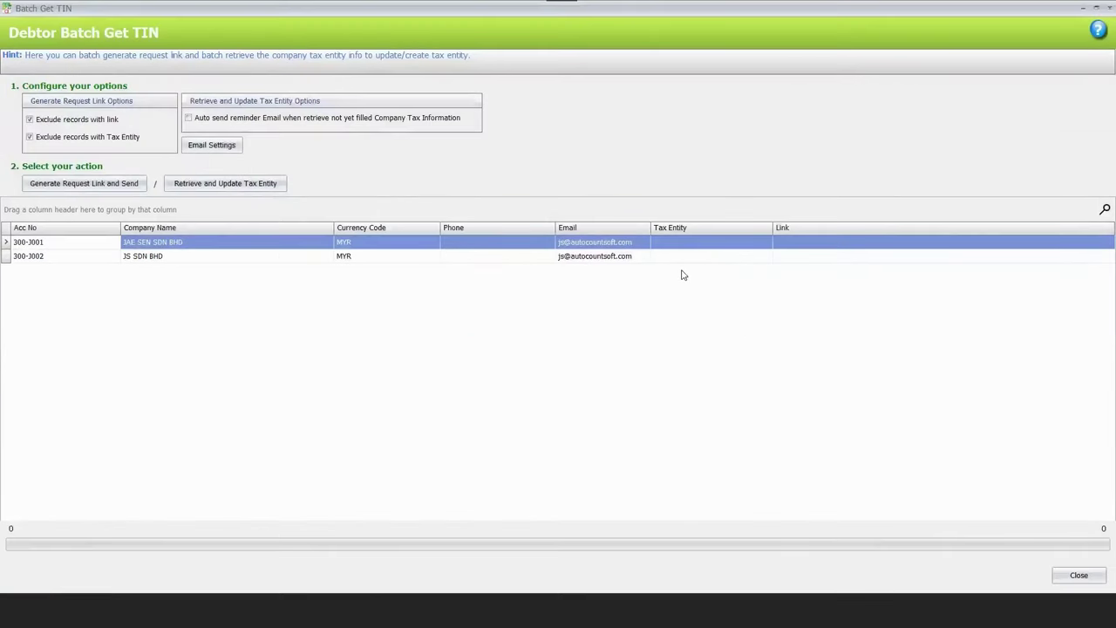
Add the company's e-mail address to the Company Profile and save it.
left_click(131, 185)
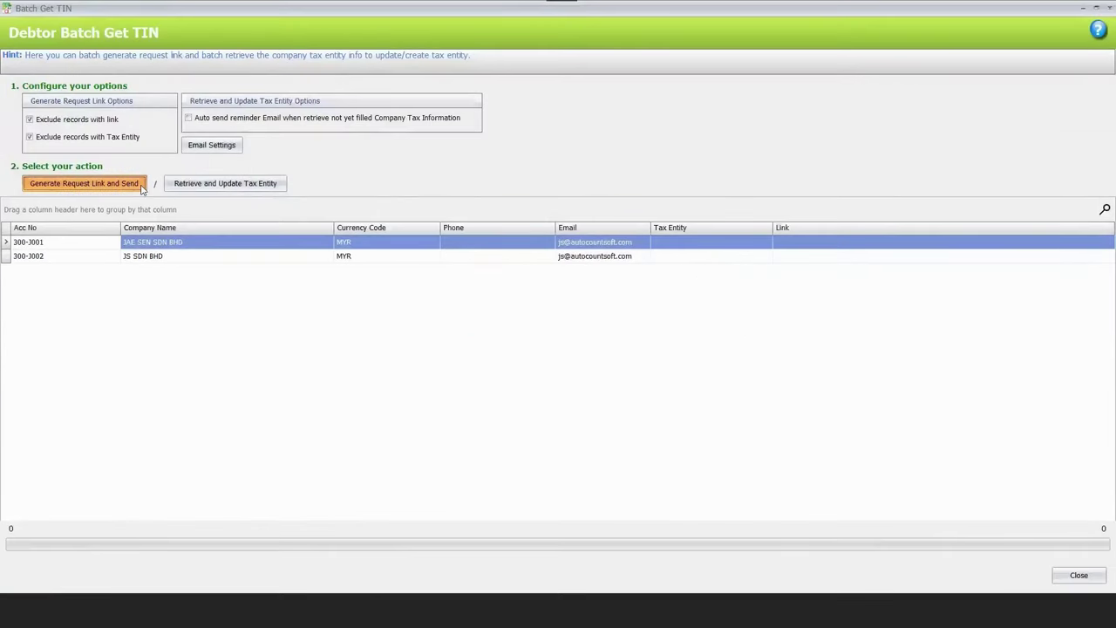
left_click(528, 321)
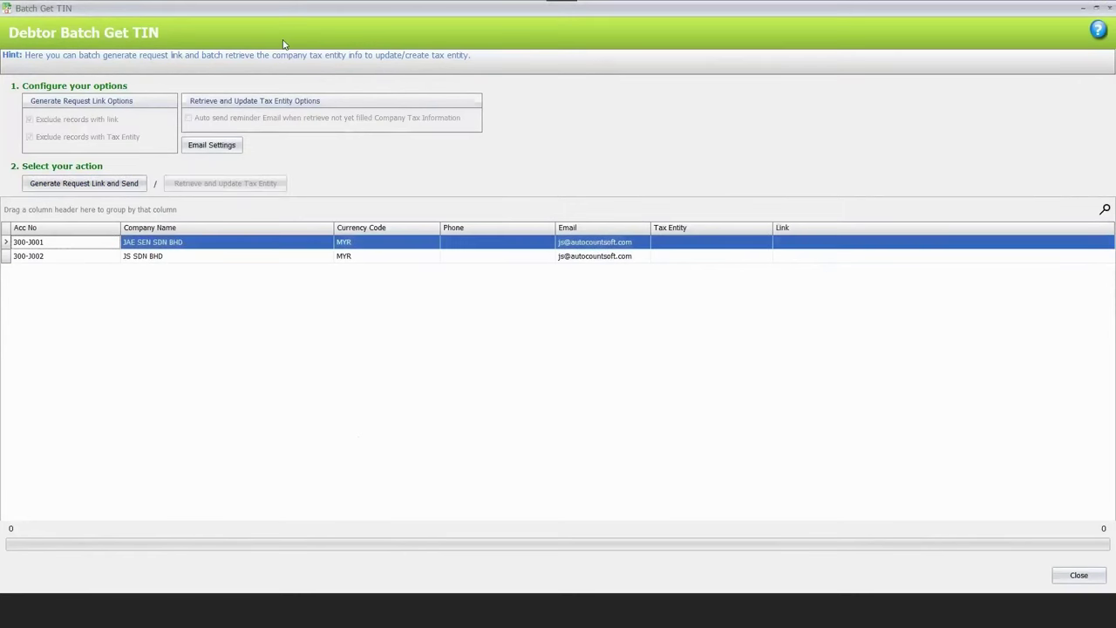
key("Escape")
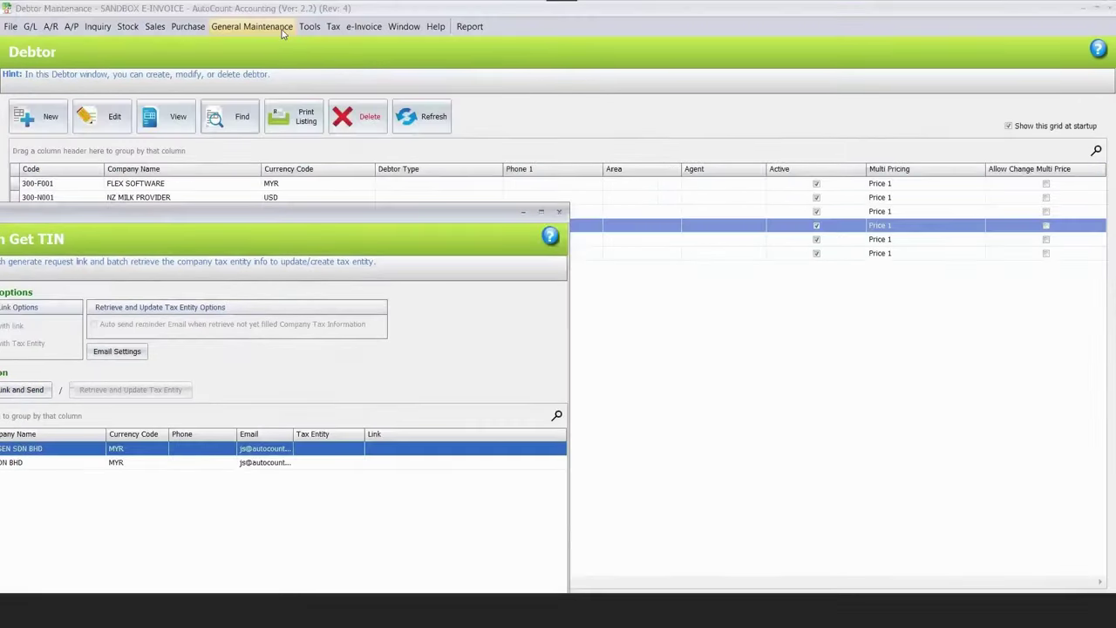
left_click(310, 26)
key("Left")
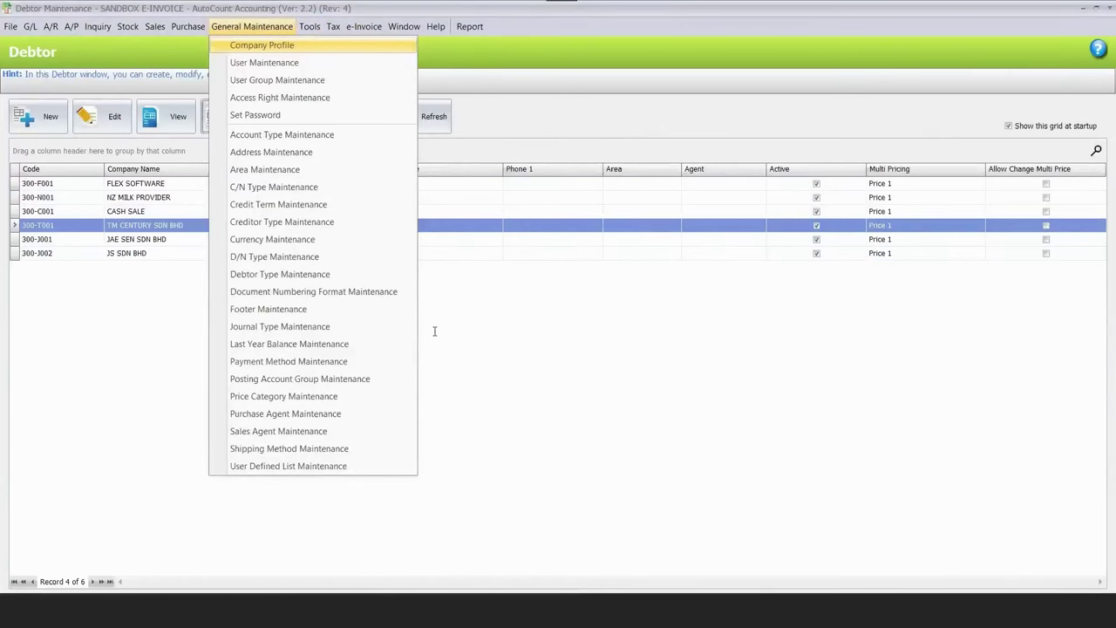
key("Return")
left_click(494, 338)
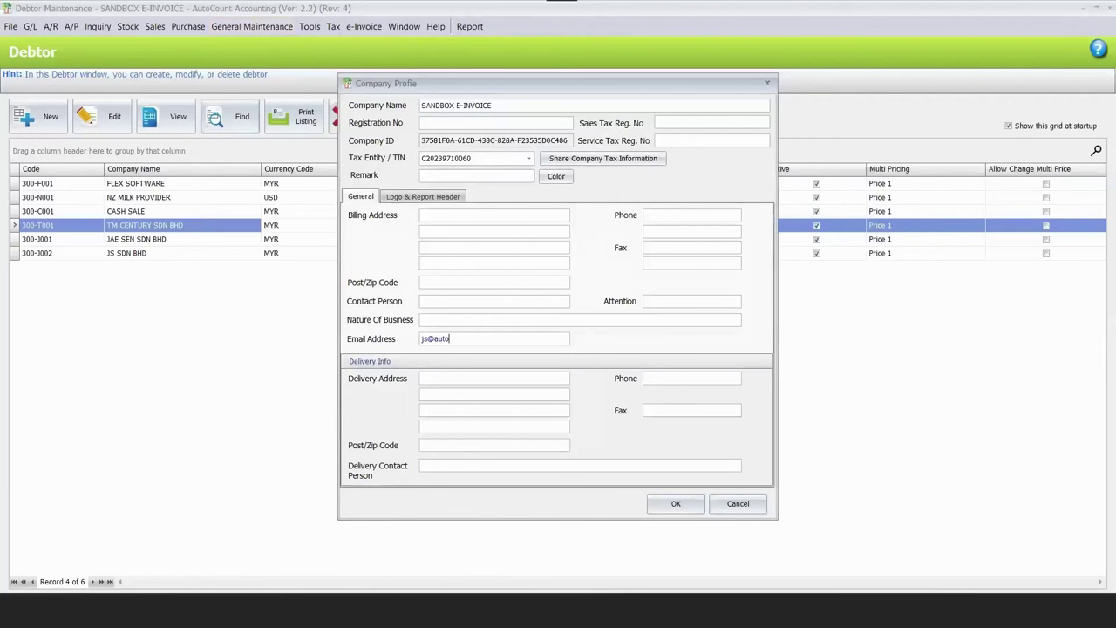
key("Return")
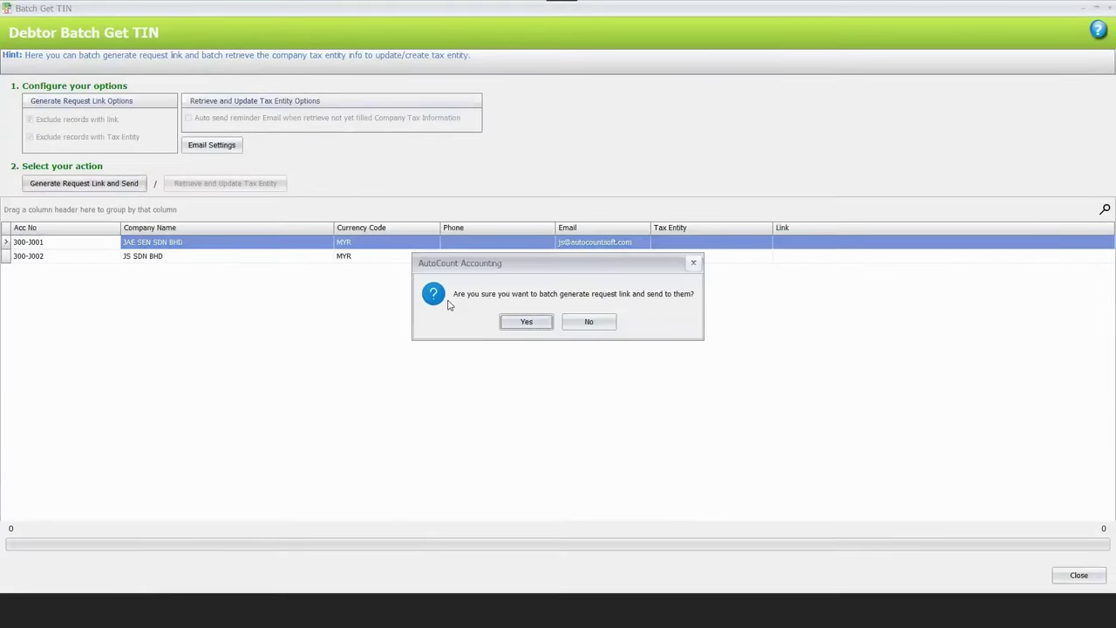
Generate and e-mail request links to both debtors, review the log, then check the first debtor's e-mail.
left_click(526, 321)
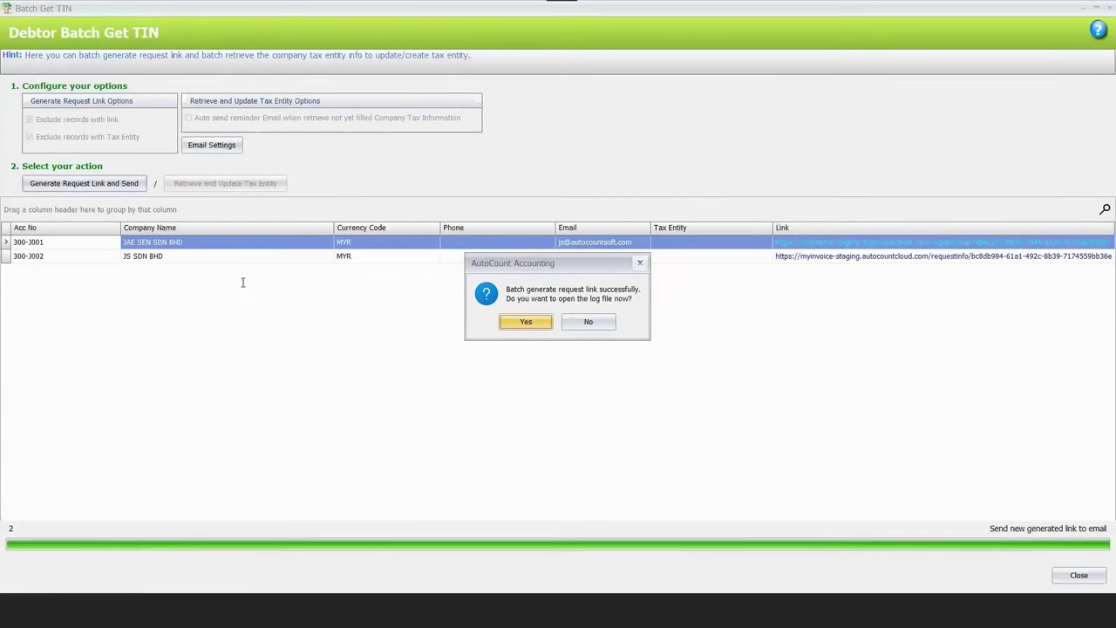
key("Return")
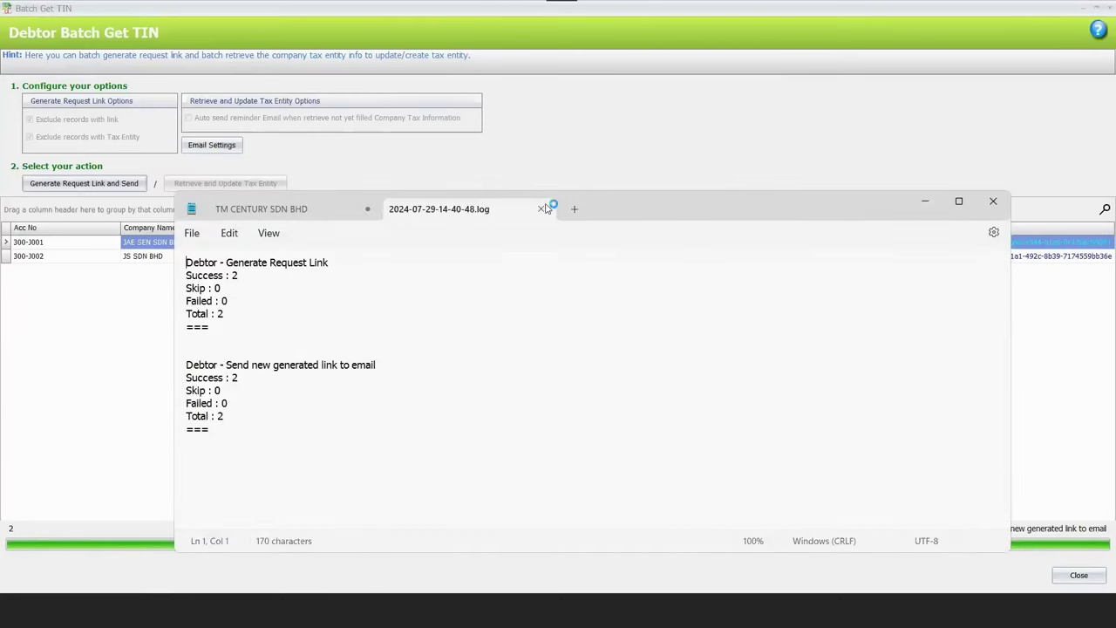
left_click(914, 208)
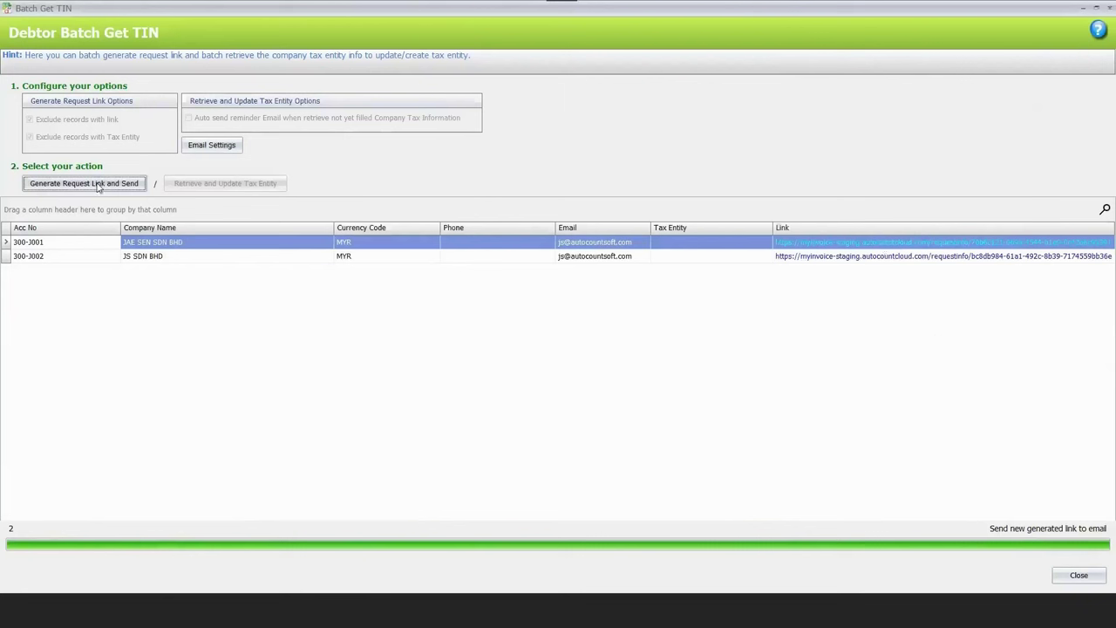
left_click(627, 245)
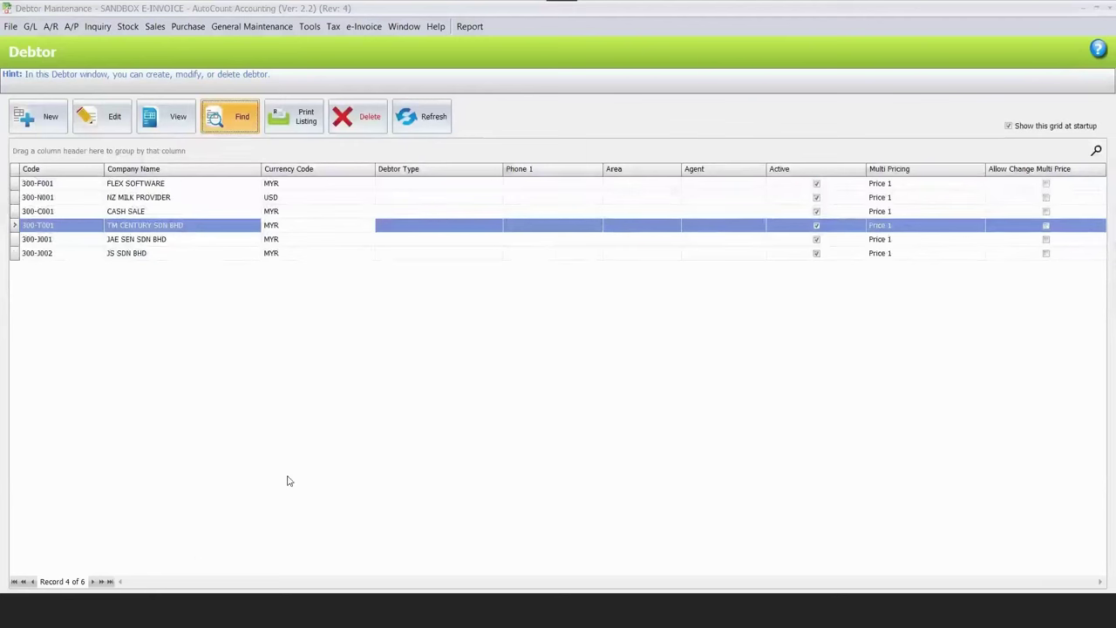
In Batch Get TIN, show debtors with links to confirm both already have request links.
key("ctrl+f")
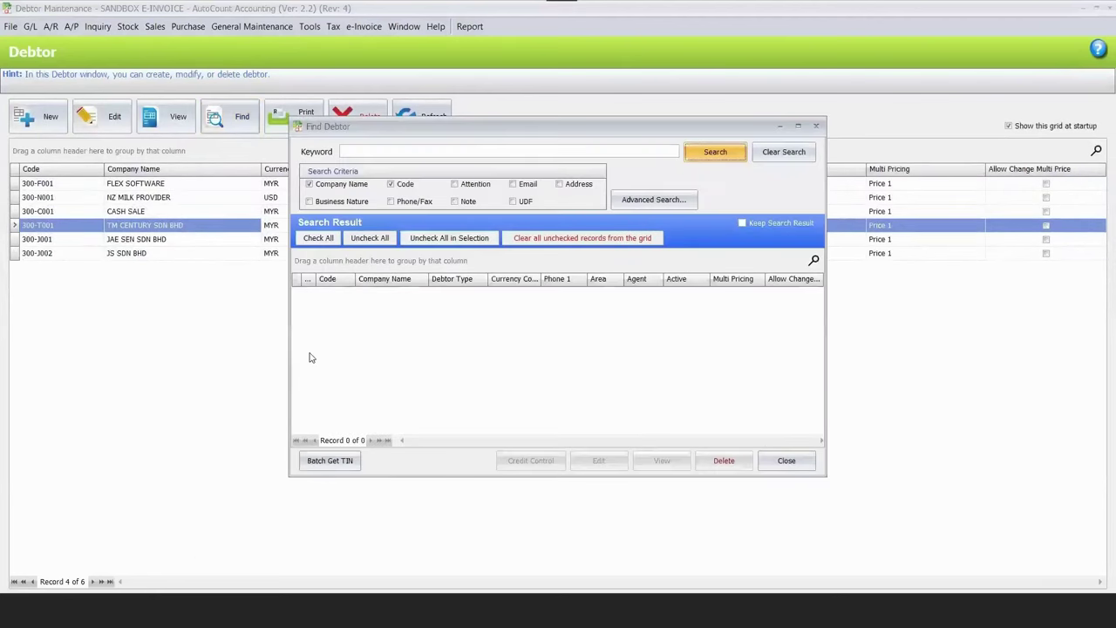
key("Return")
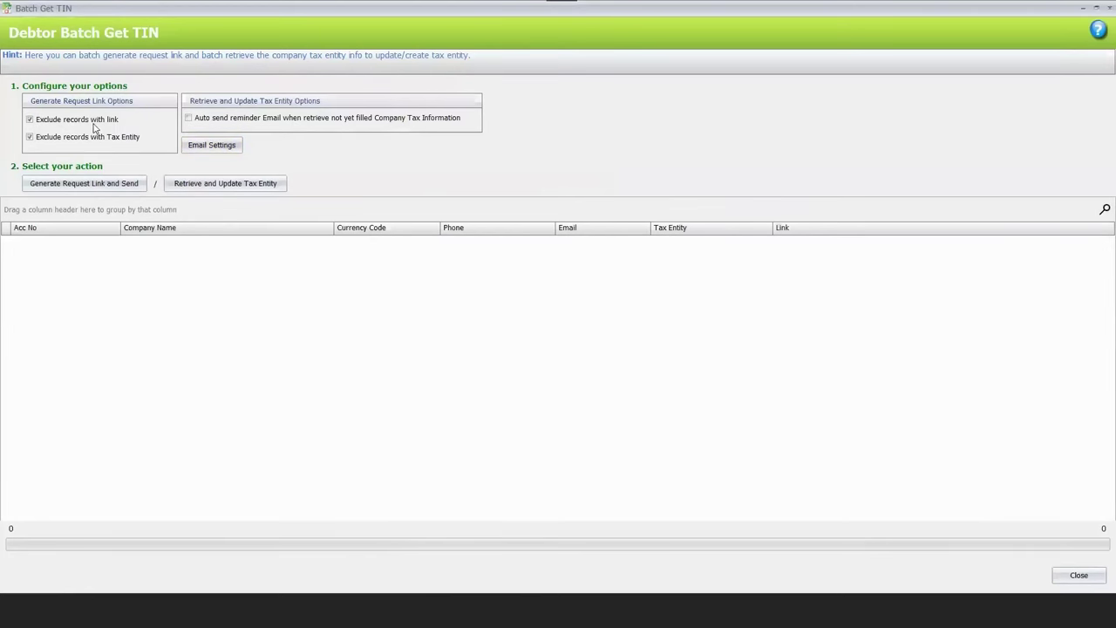
left_click(91, 137)
key("shift+Tab")
key("space")
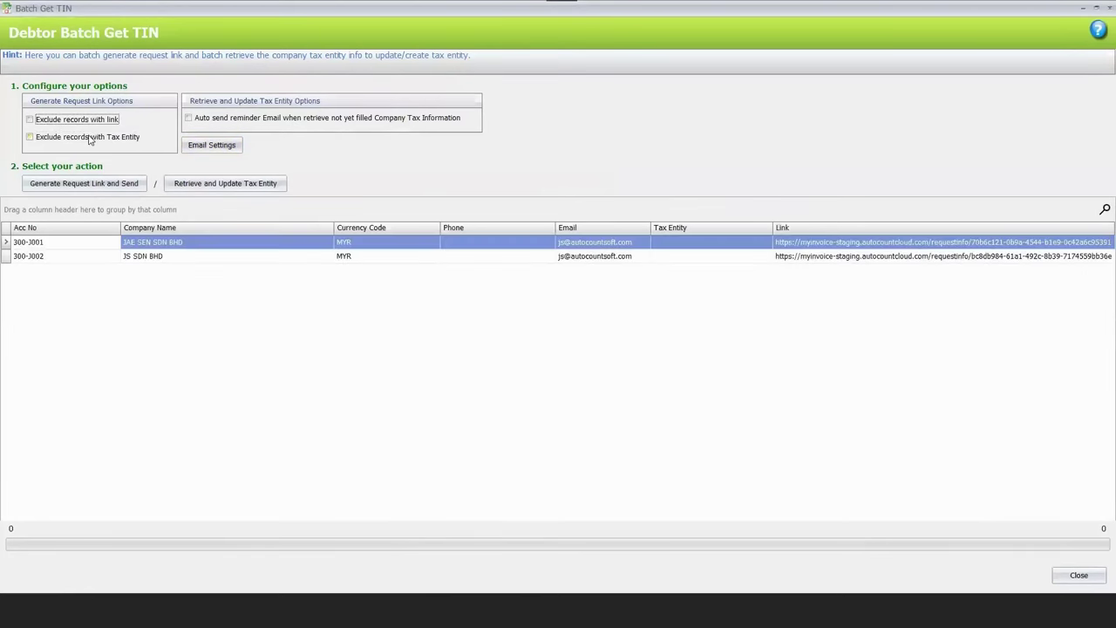
left_click(91, 139)
left_click(693, 427)
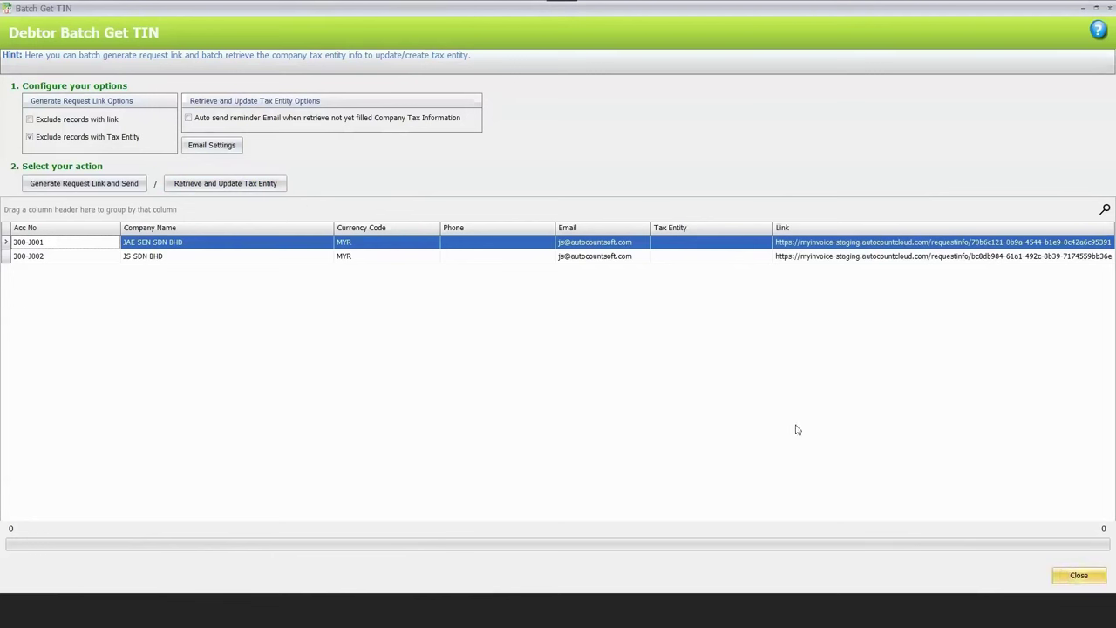
key("Escape")
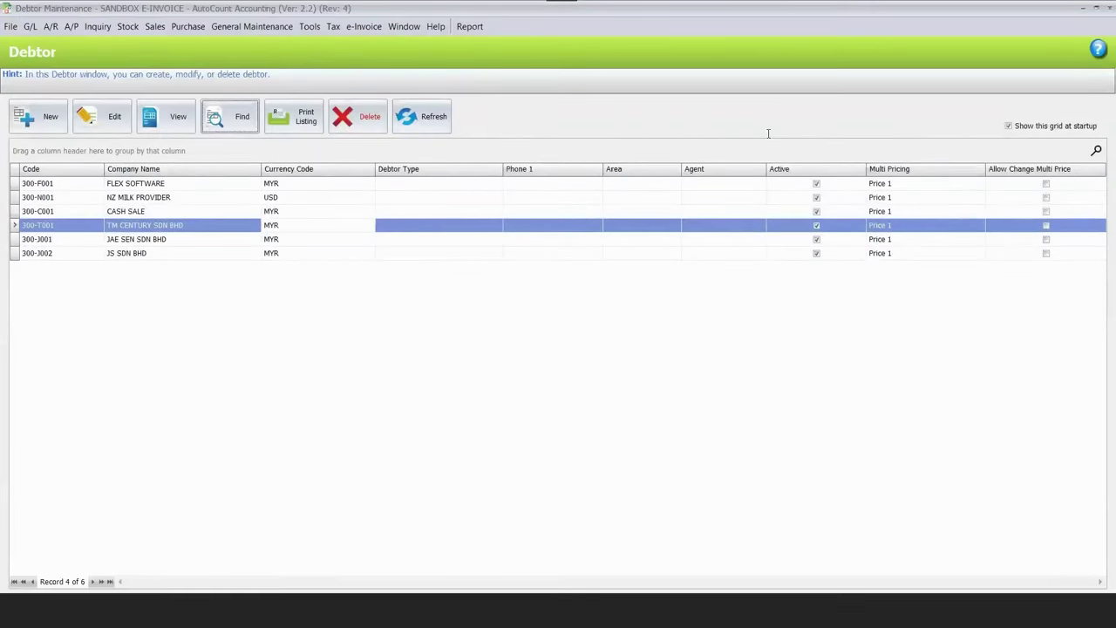
left_click(1082, 7)
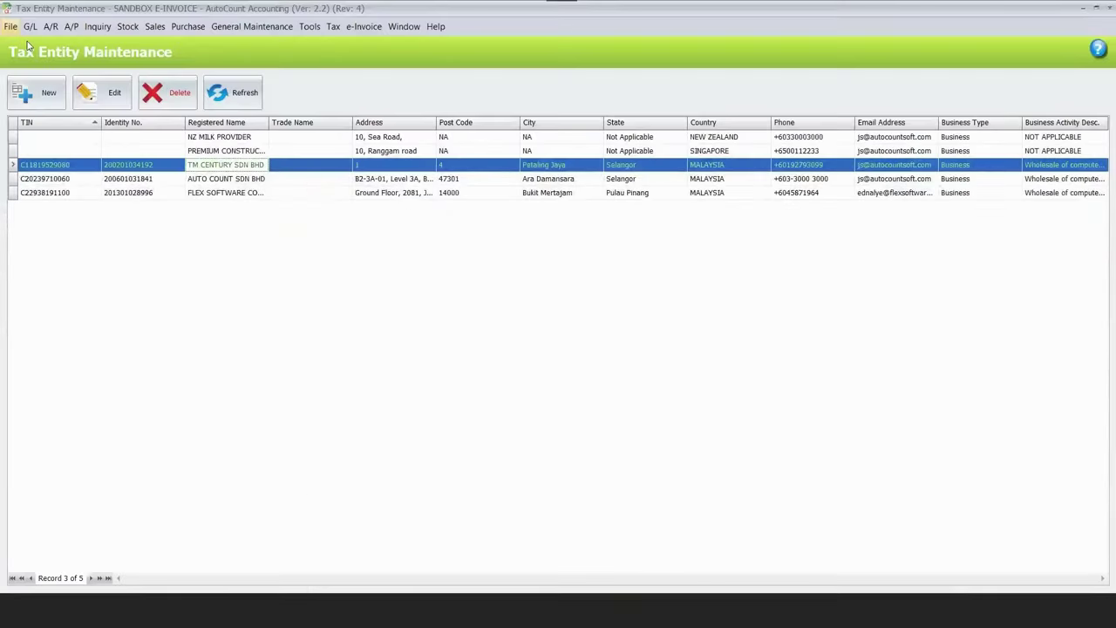
Open Import Tax Entity via File > Import From Excel and bring up the Excel template.
left_click(11, 26)
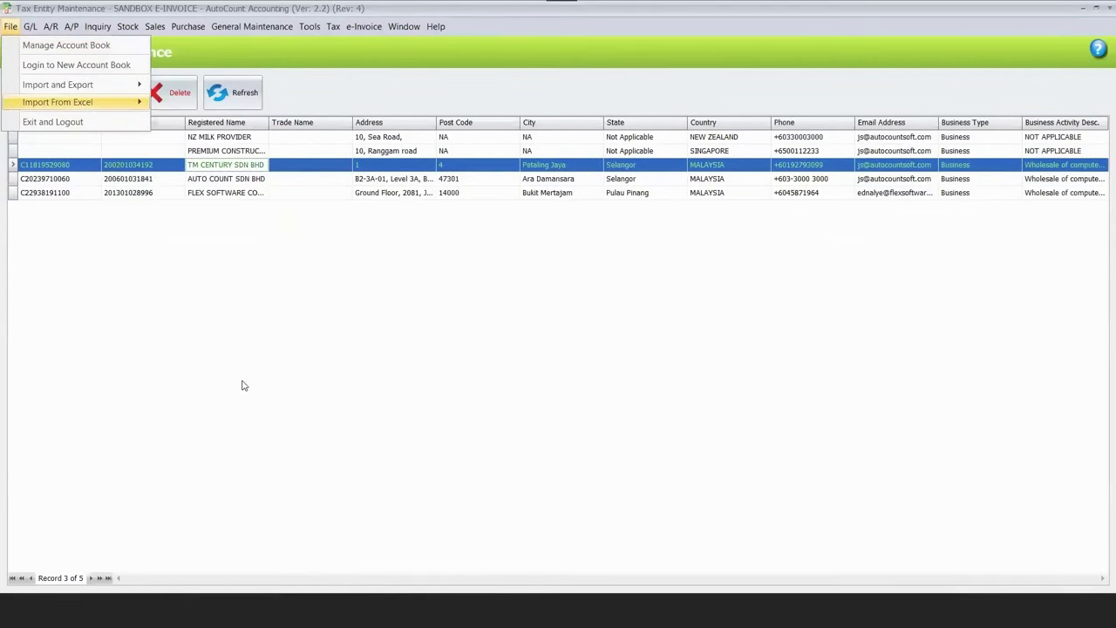
key("Right")
key("Up")
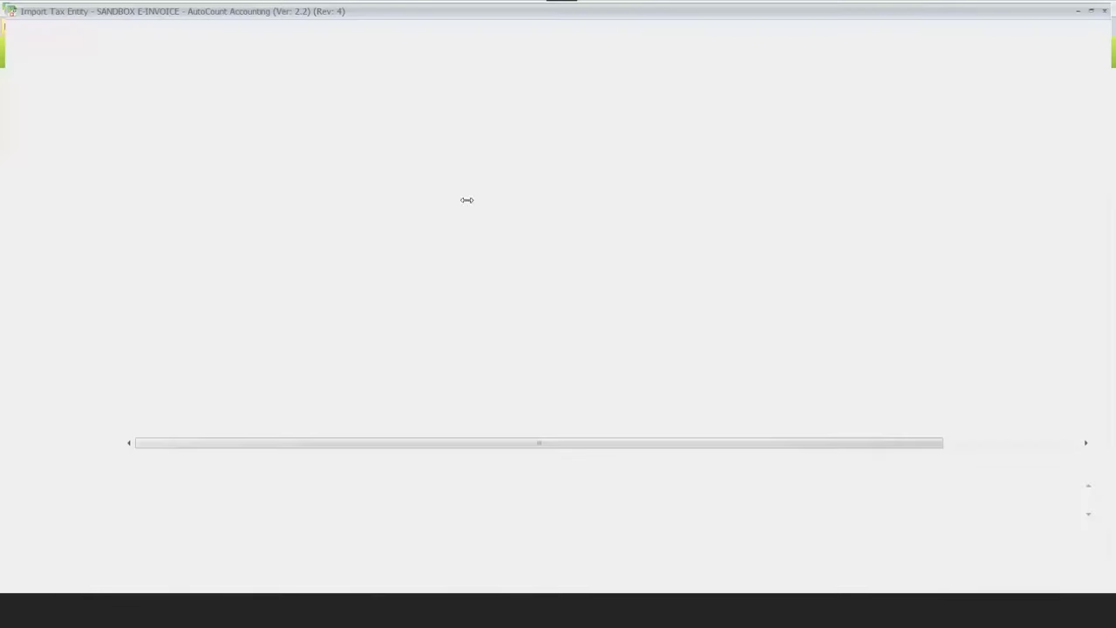
key("Return")
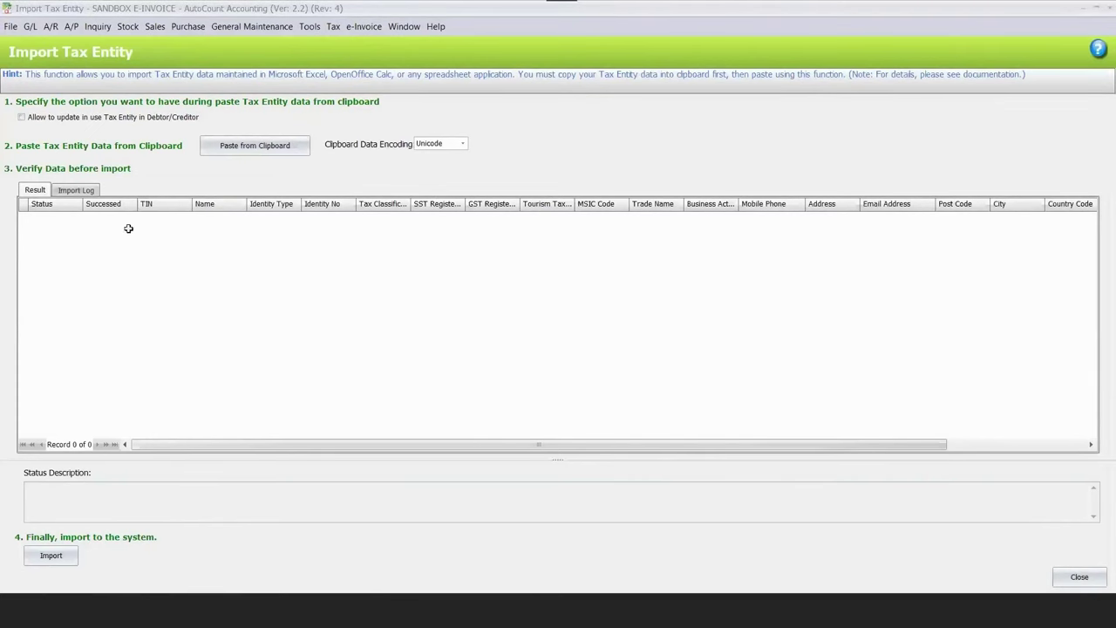
key("alt+Tab")
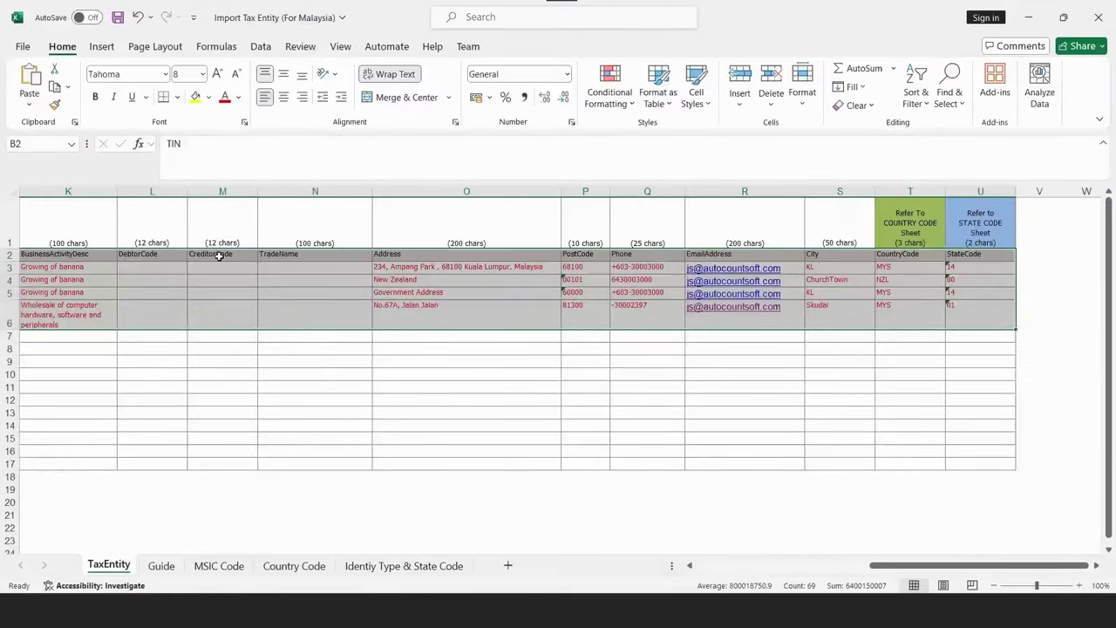
scroll(221, 252, "left", 5)
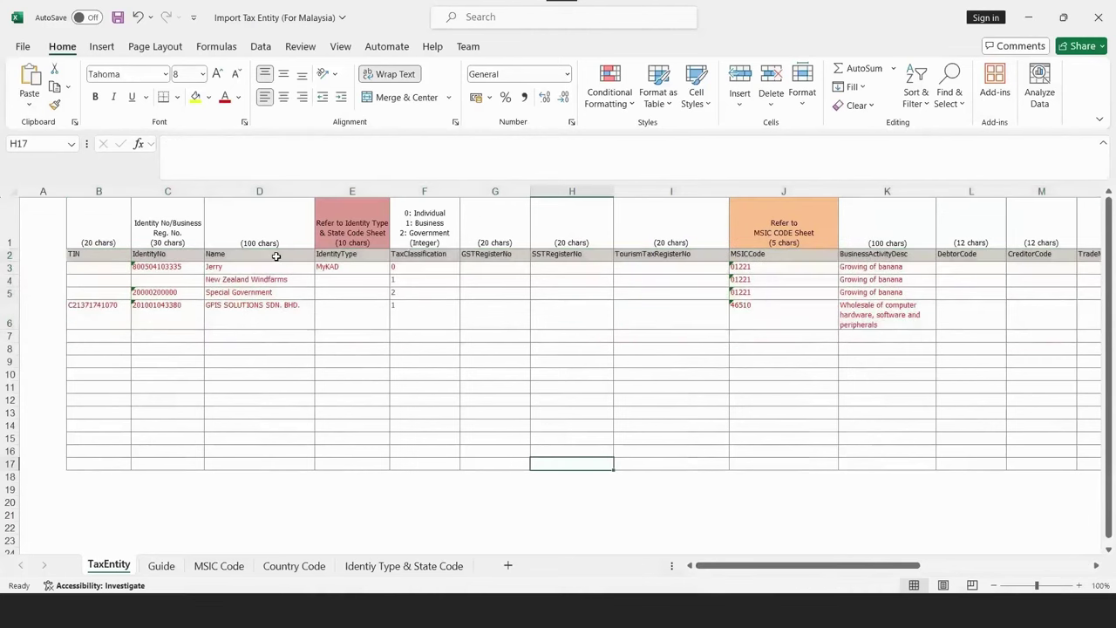
left_click(275, 255)
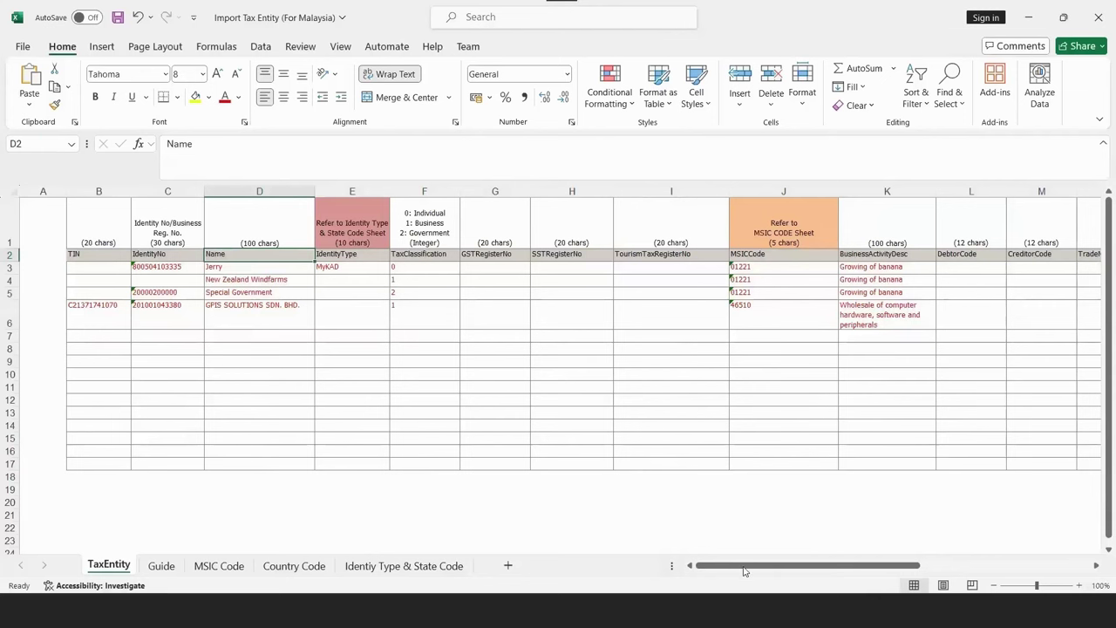
left_click_drag(744, 568, 744, 568)
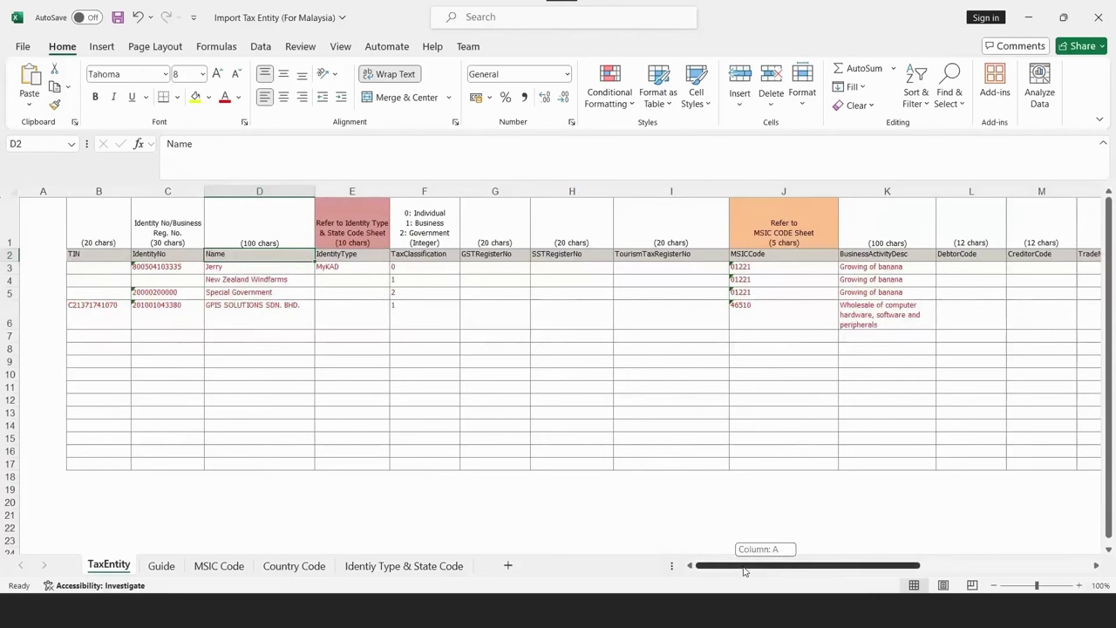
left_click_drag(744, 569, 744, 567)
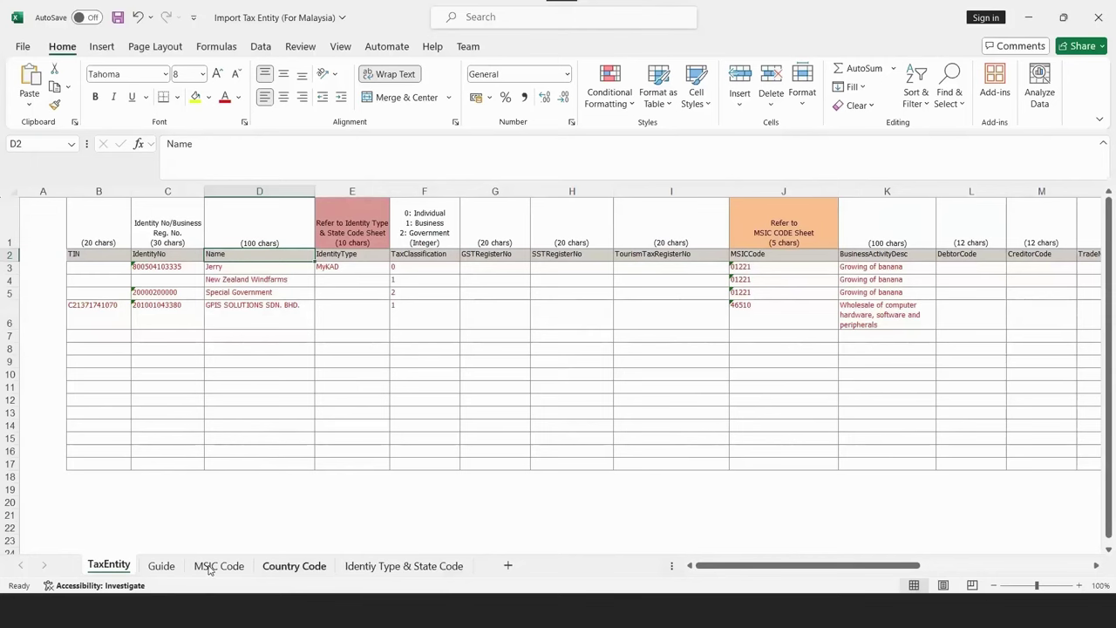
key("ctrl+Page_Down")
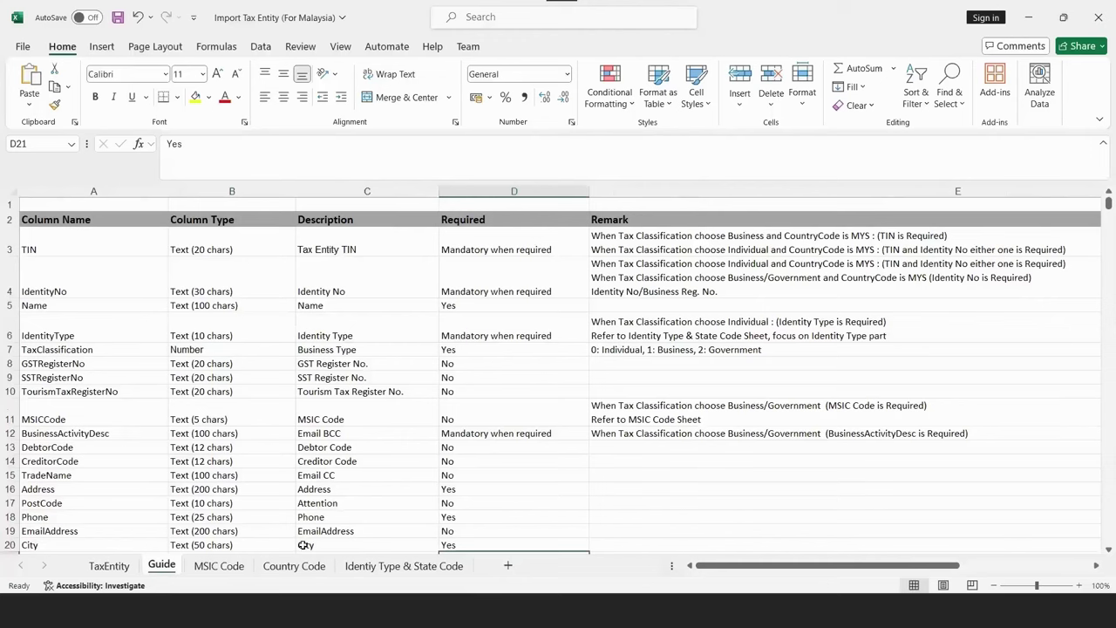
key("ctrl+Page_Down")
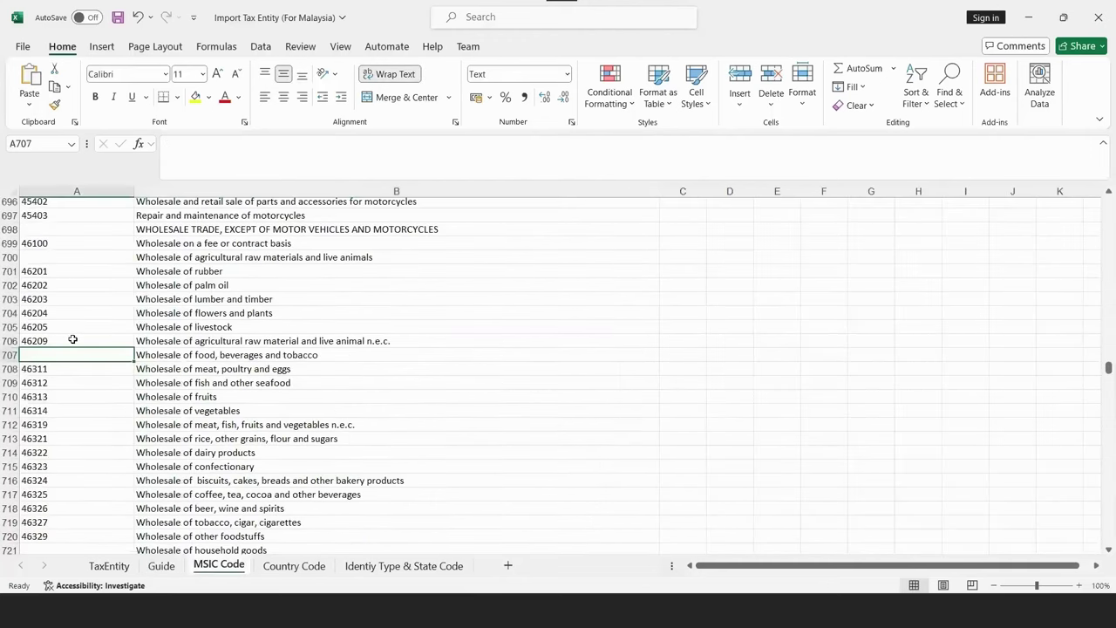
scroll(70, 338, "up", 3)
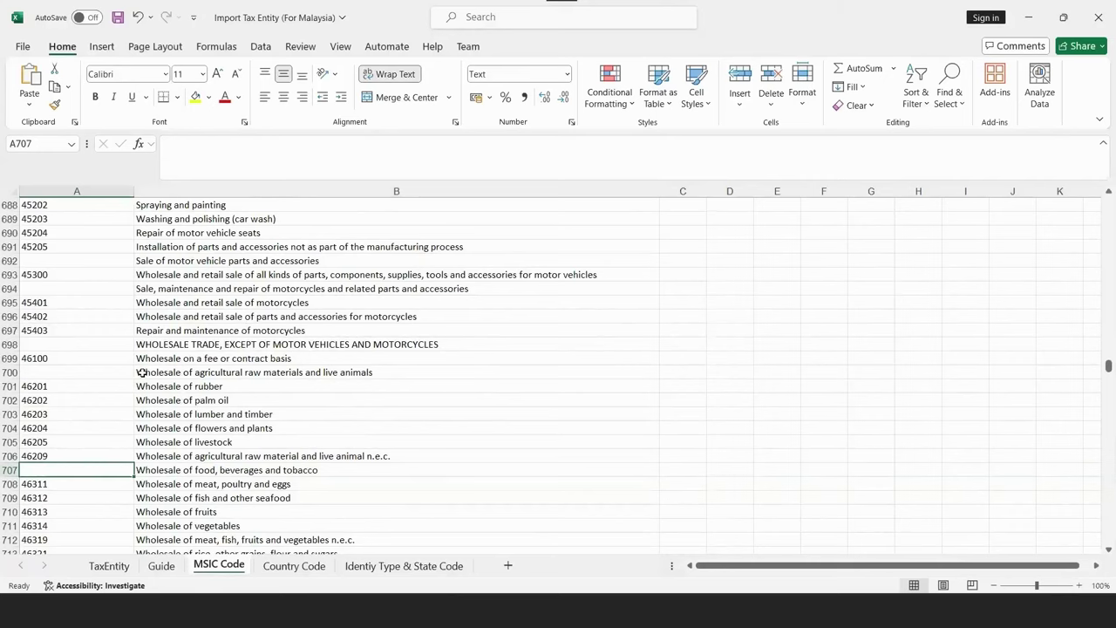
key("ctrl+Page_Down")
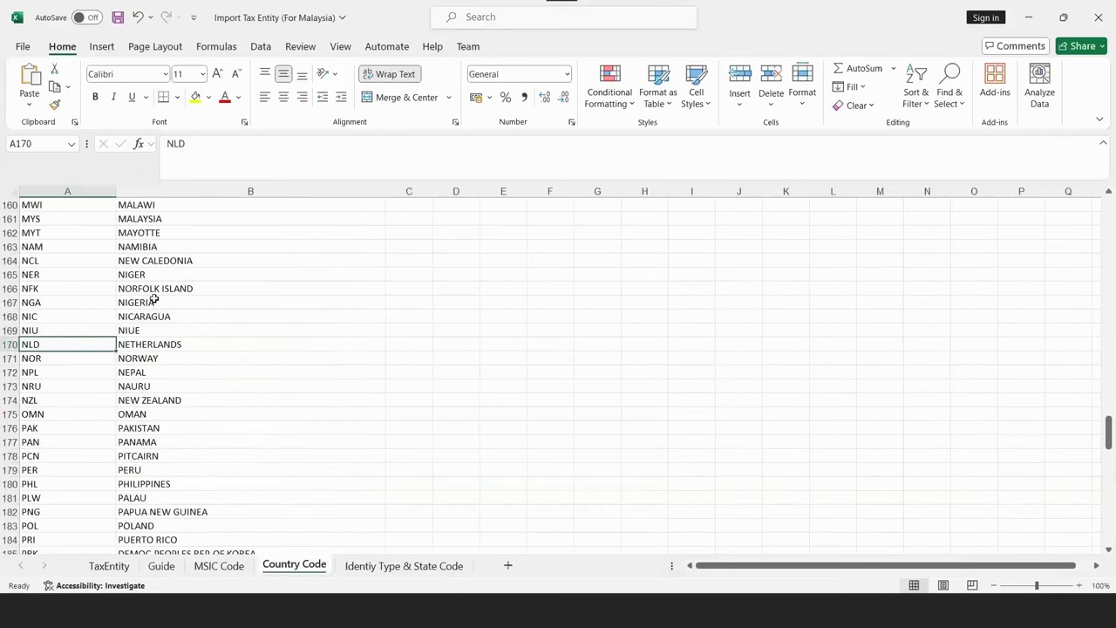
scroll(150, 297, "up", 2)
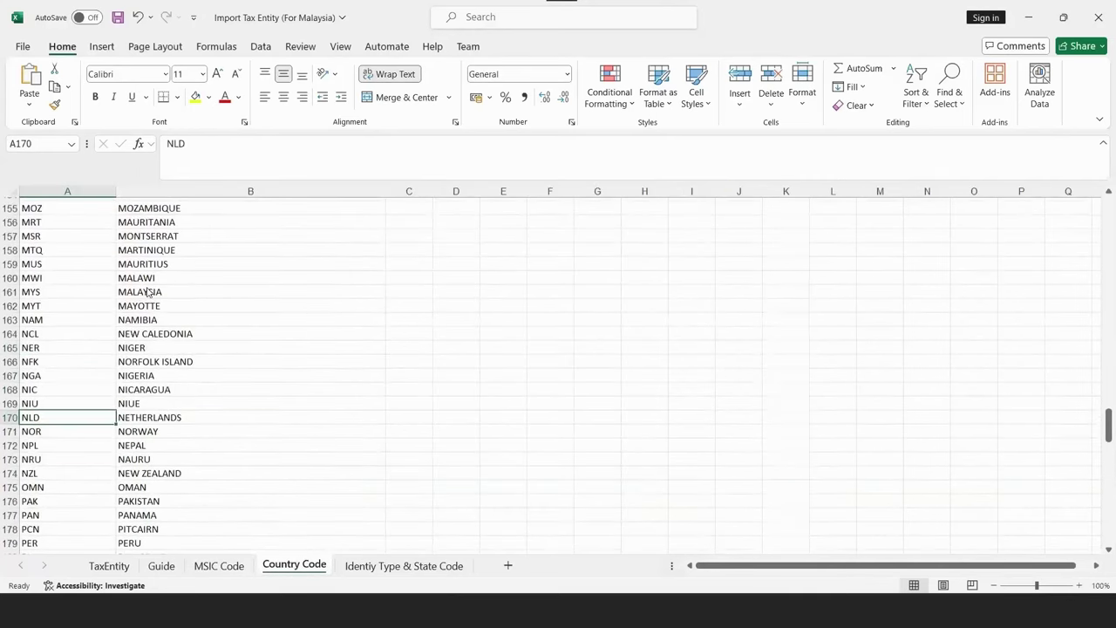
scroll(149, 292, "up", 1)
left_click(89, 293)
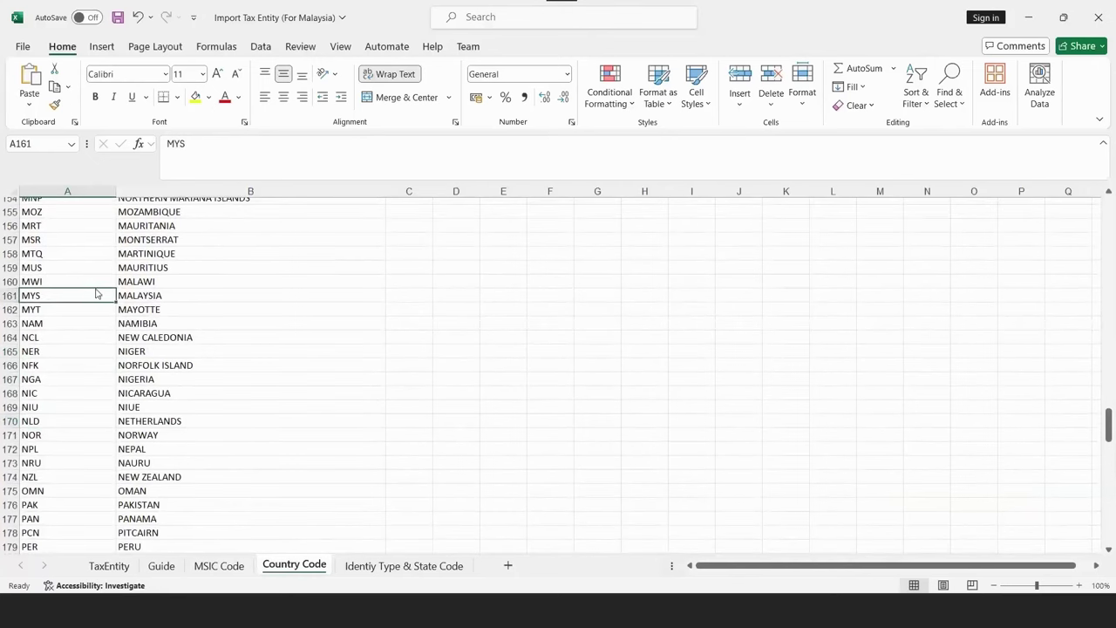
key("ctrl+Page_Down")
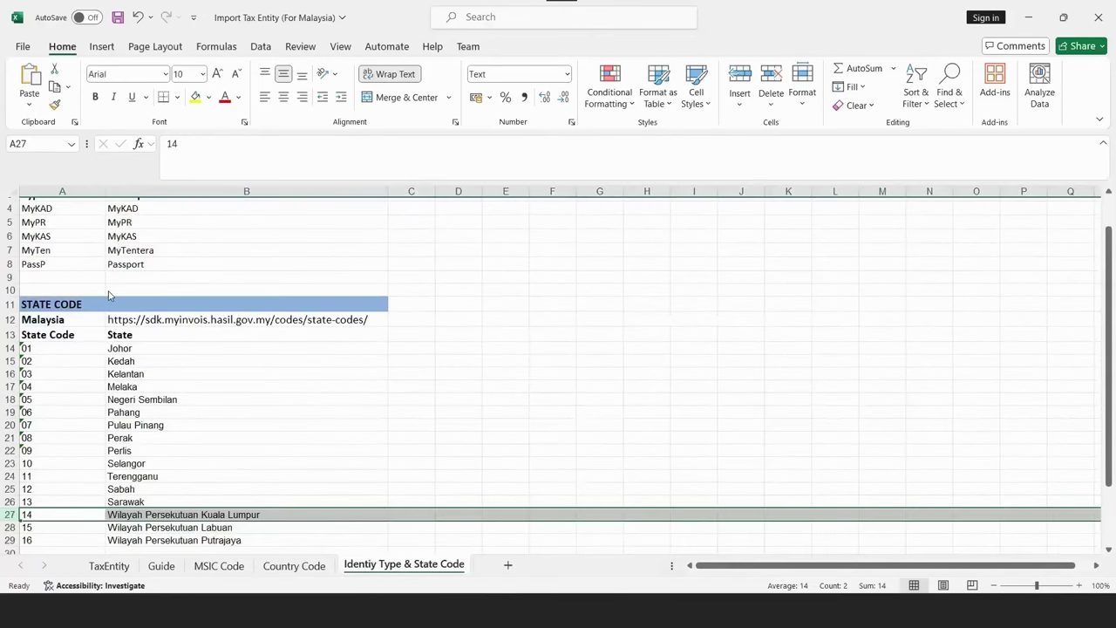
scroll(147, 309, "down", 2)
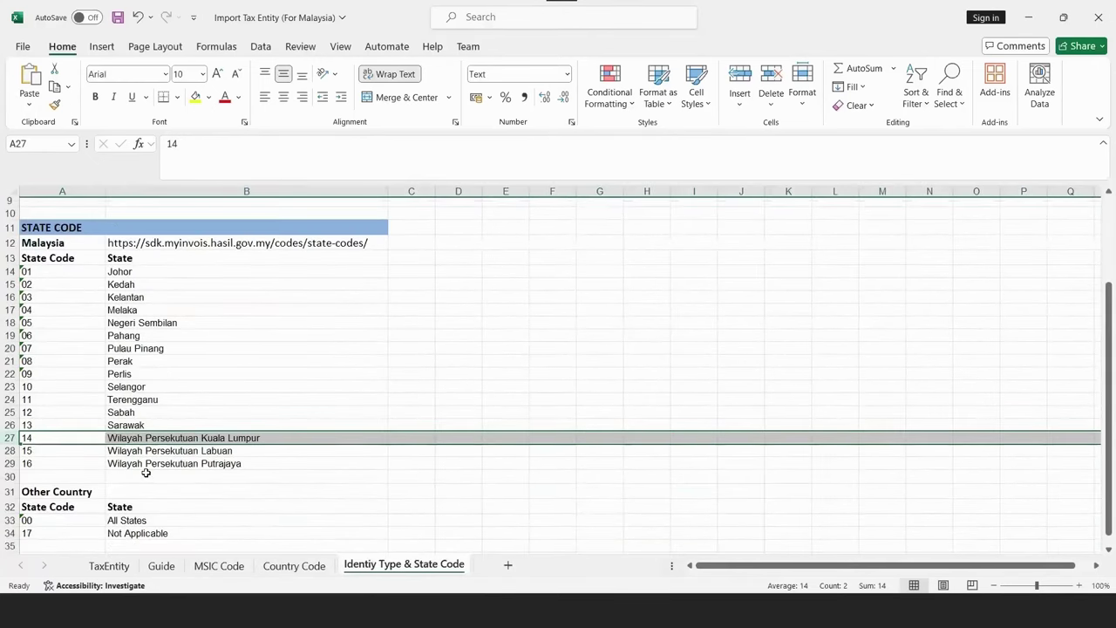
scroll(109, 575, "down", 3)
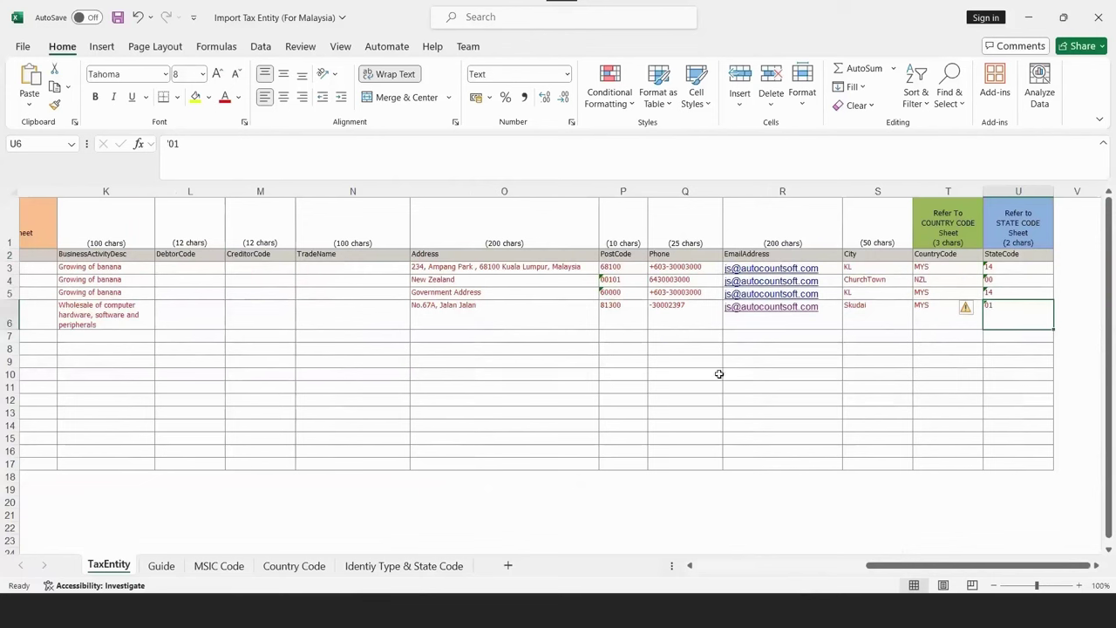
Copy range B2:U6, the headers and four sample tax entities, from the TaxEntity sheet.
left_click_drag(1013, 315, 383, 286)
scroll(387, 373, "left", 3)
left_click(99, 254, "shift")
key("ctrl+c")
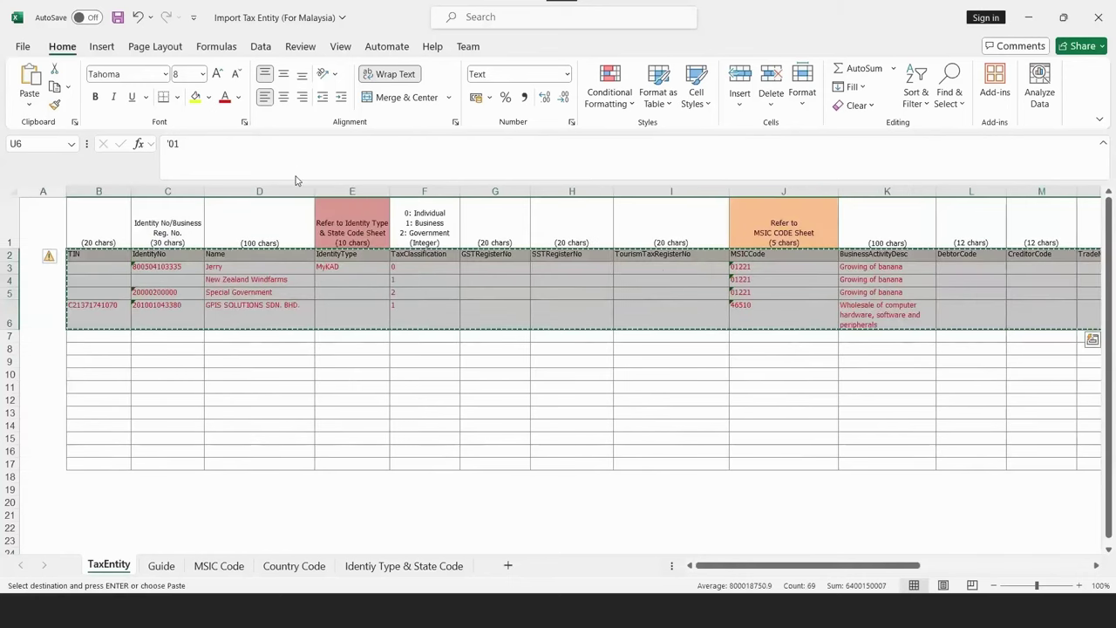
key("alt+Tab")
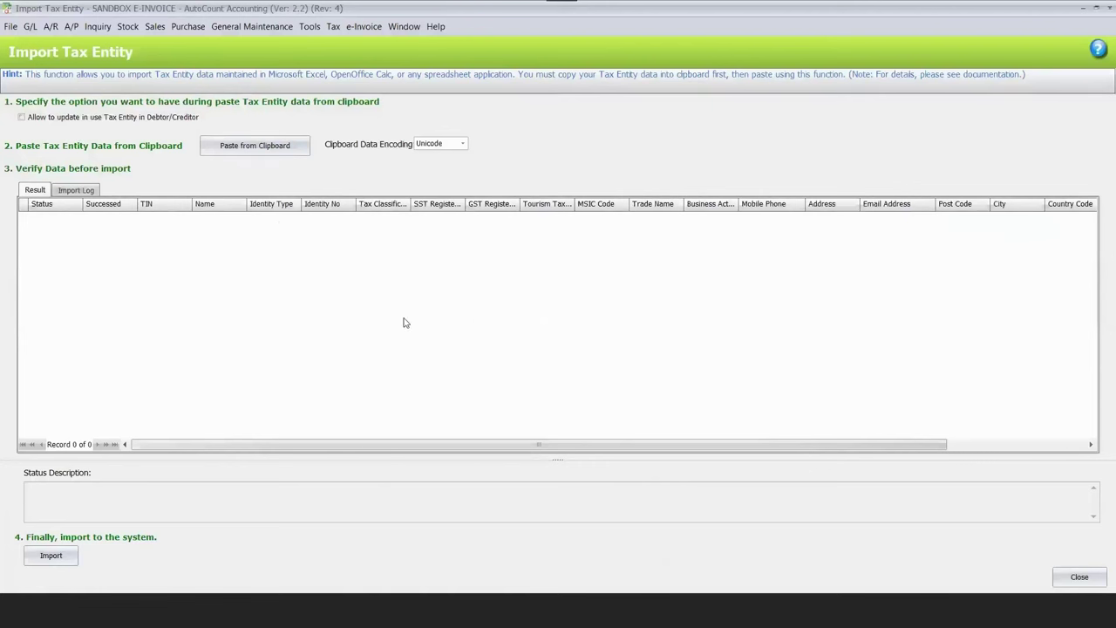
Paste the four tax entities into the import grid, import them, and verify in Tax Entity Maintenance.
key("ctrl+v")
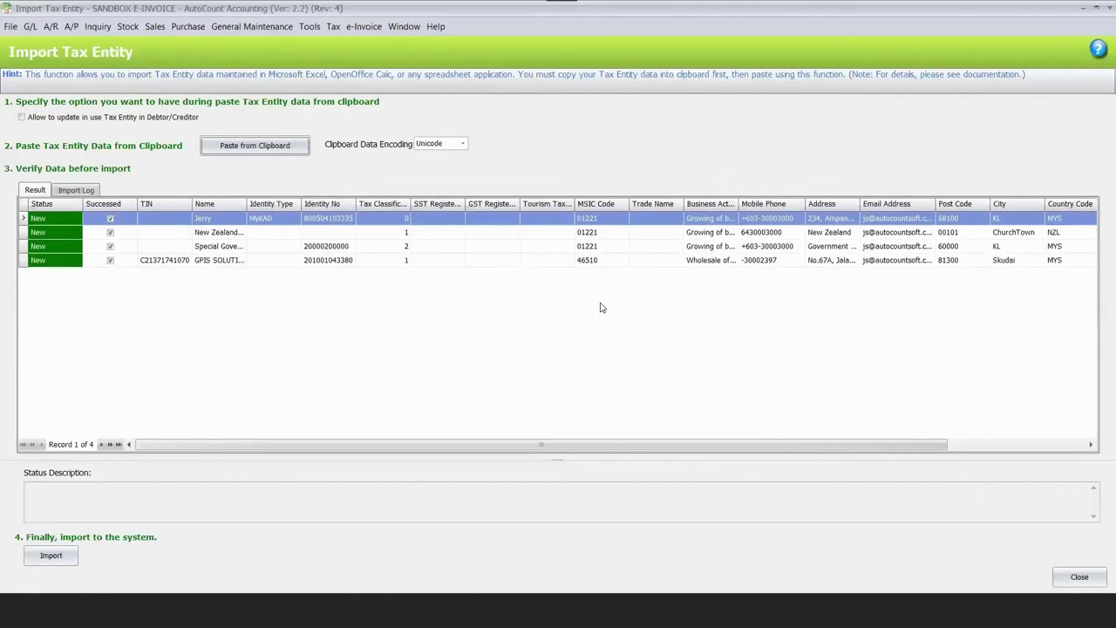
left_click(332, 28)
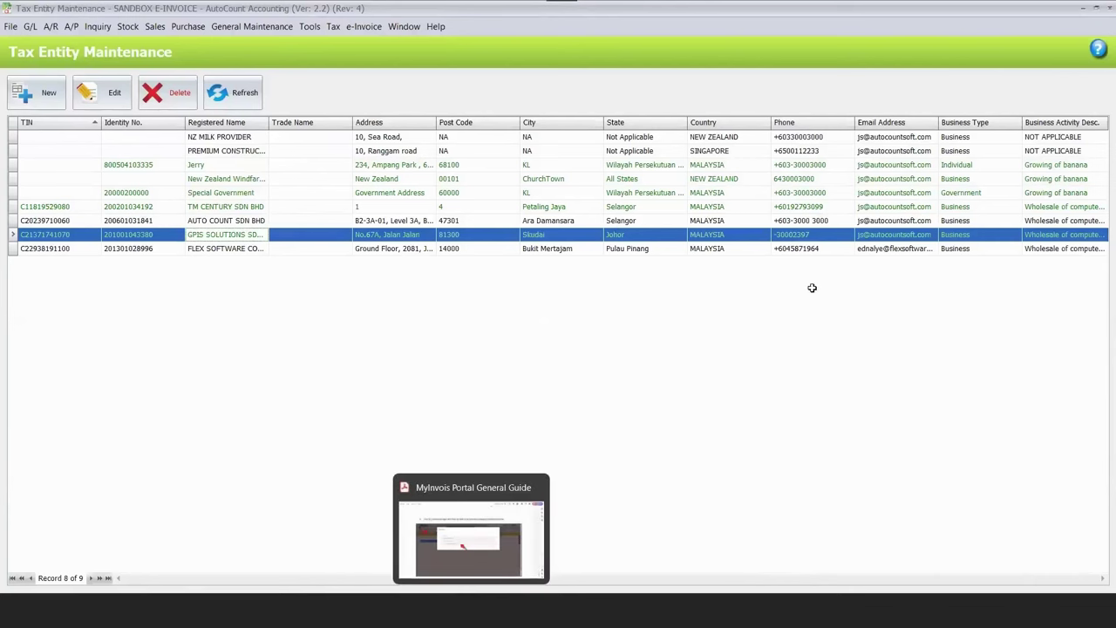
key("alt+Tab")
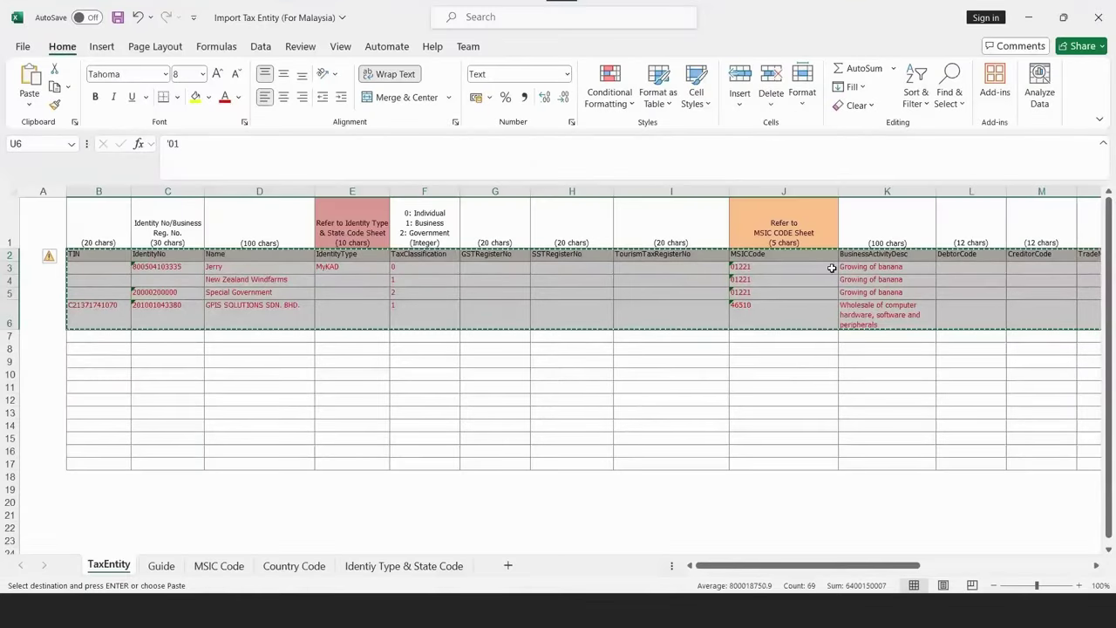
Return to AutoCount and open Currency Maintenance under General Maintenance.
scroll(819, 313, "right", 3)
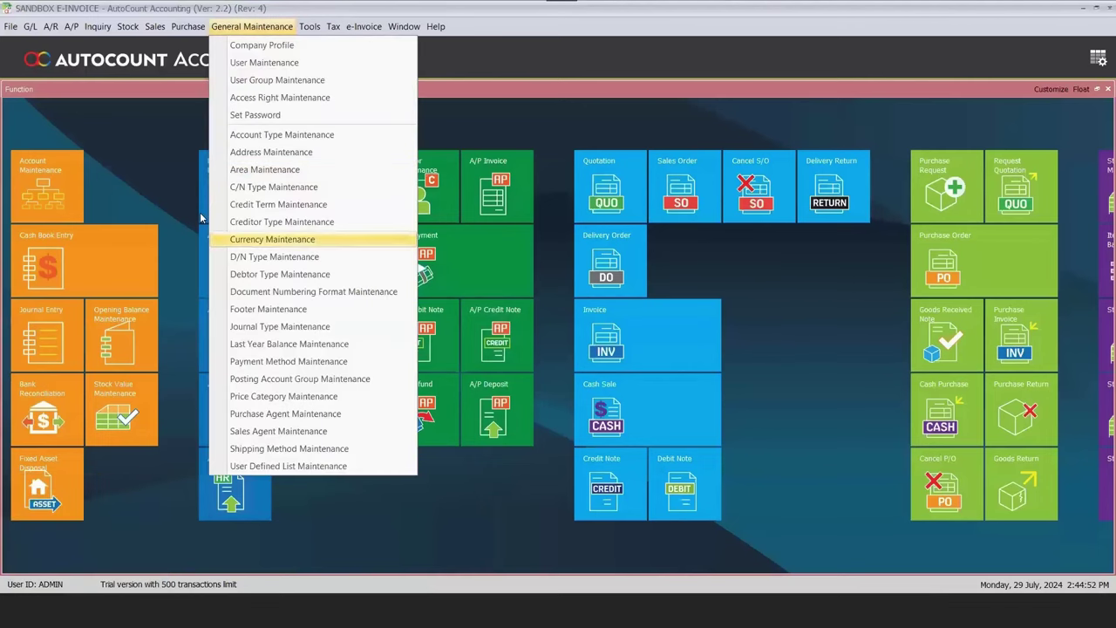
left_click(249, 239)
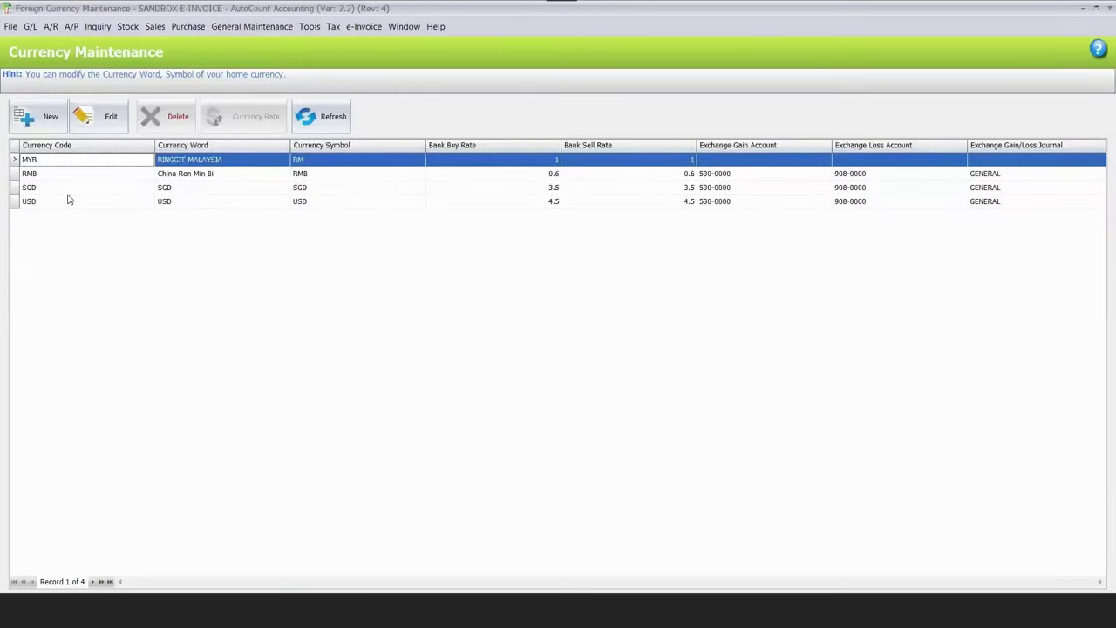
Look over the MYR, RMB, SGD and USD currency rows.
key("Down")
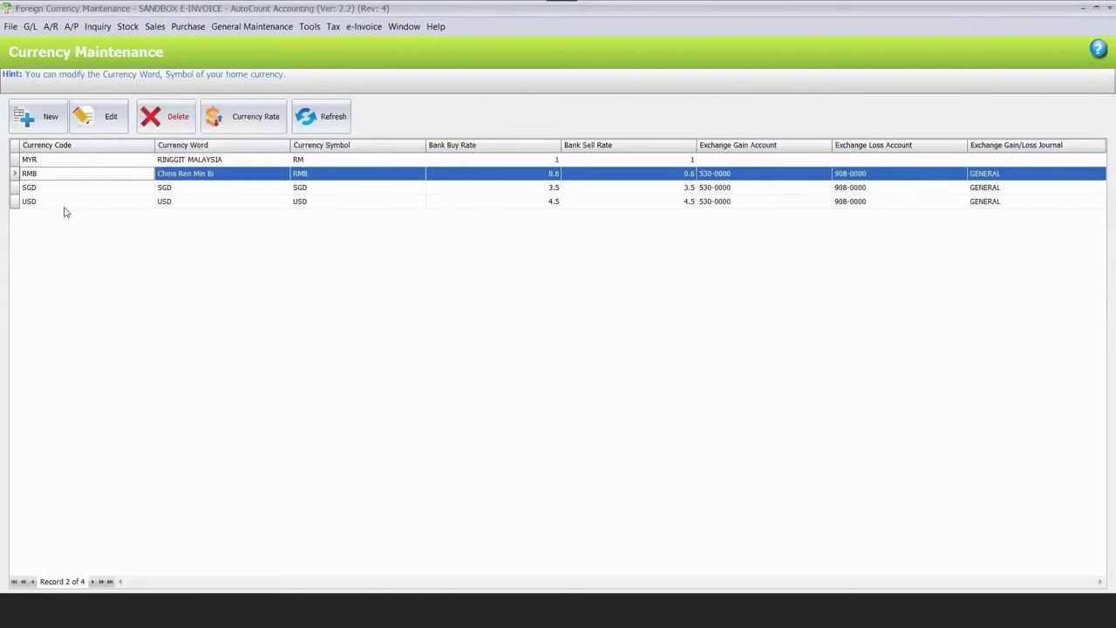
key("Down")
key("Down")
key("Up")
key("Up")
key("Down")
key("Down")
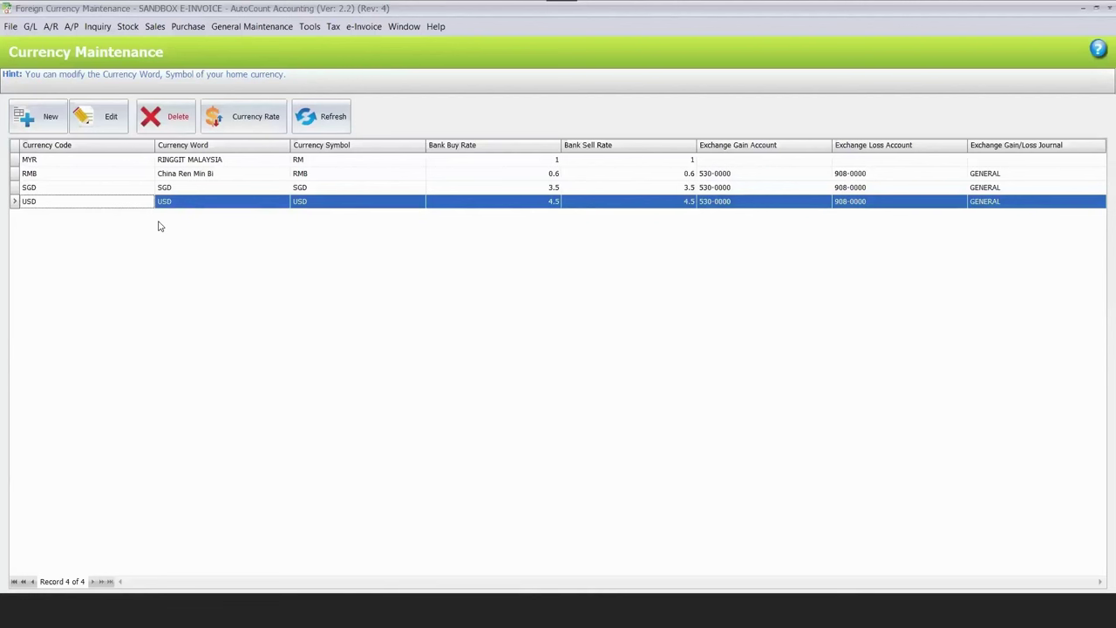
mouse_move(108, 580)
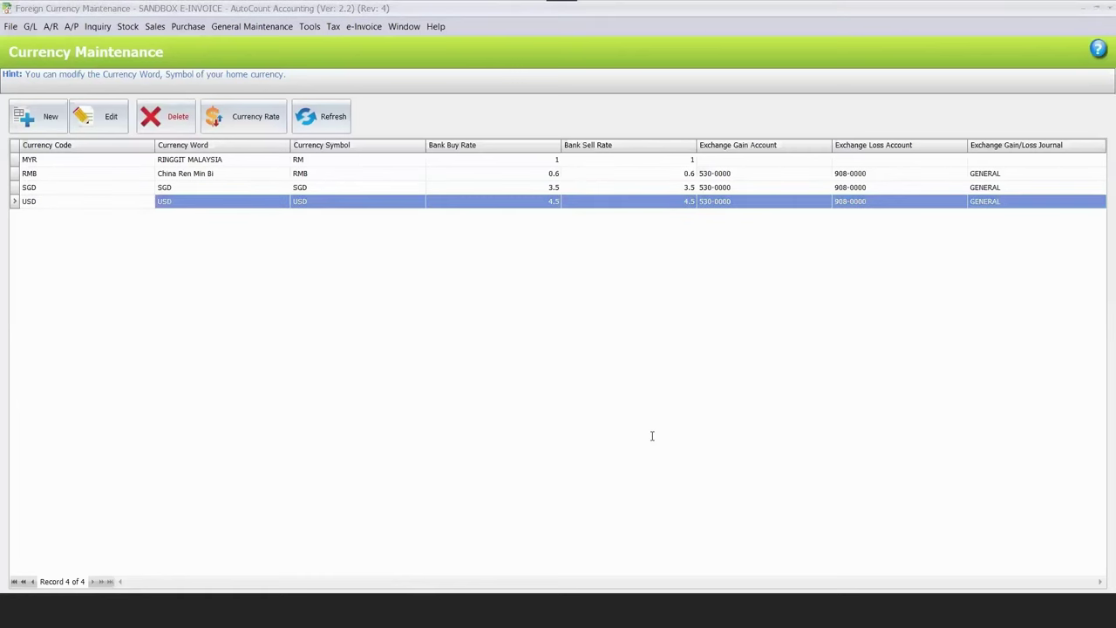
Select the MyInvois codes link on the Preparation slide and move to Chrome.
key("alt+Tab")
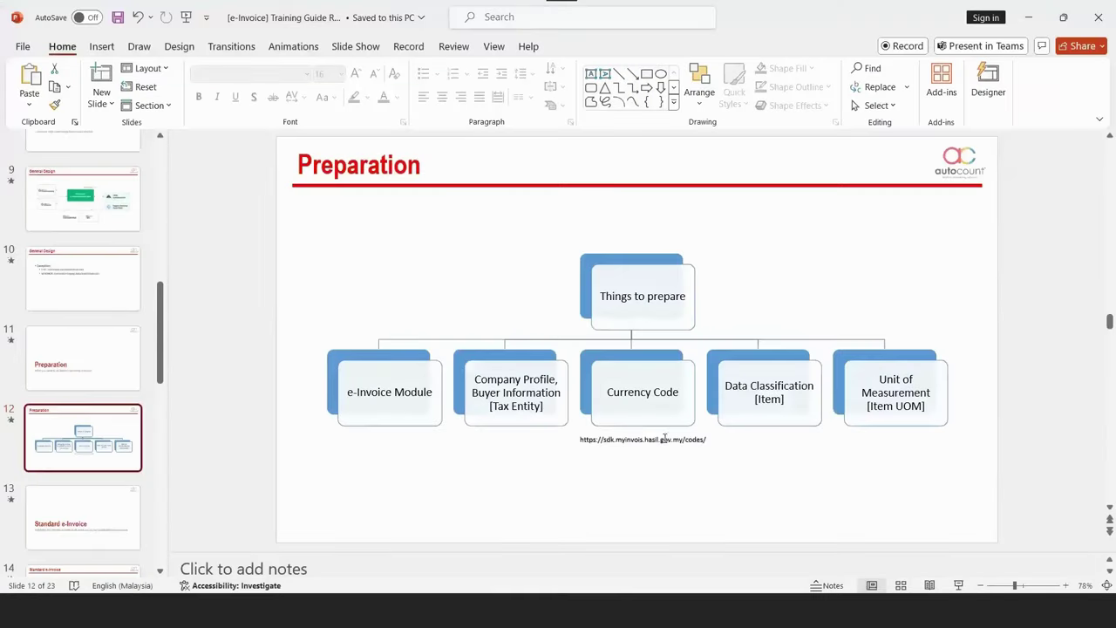
left_click(665, 438)
key("Escape")
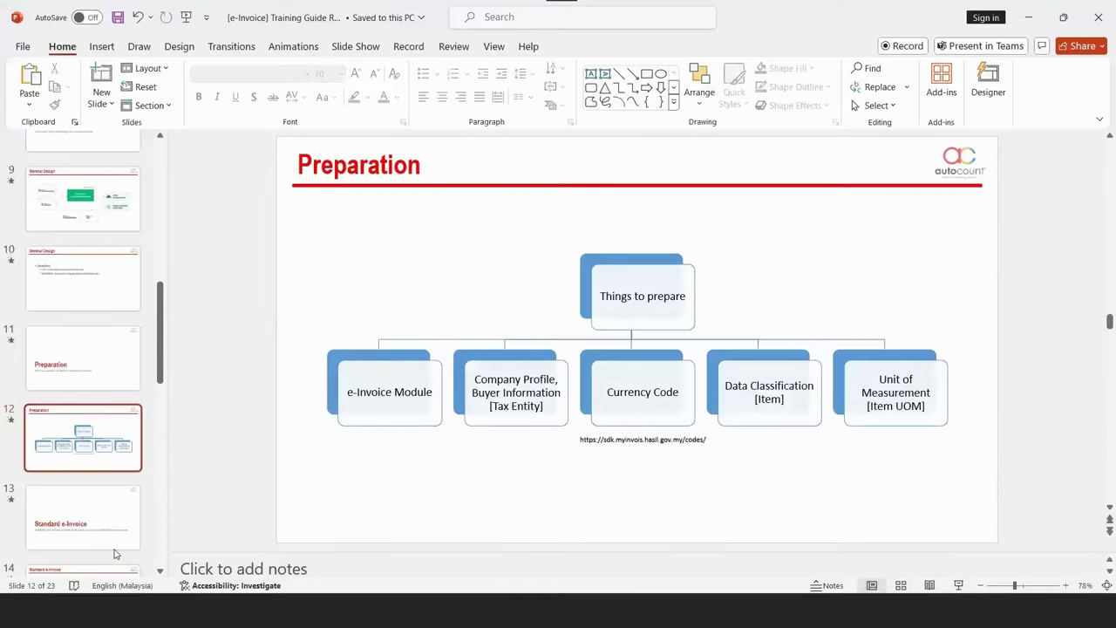
key("alt+Tab")
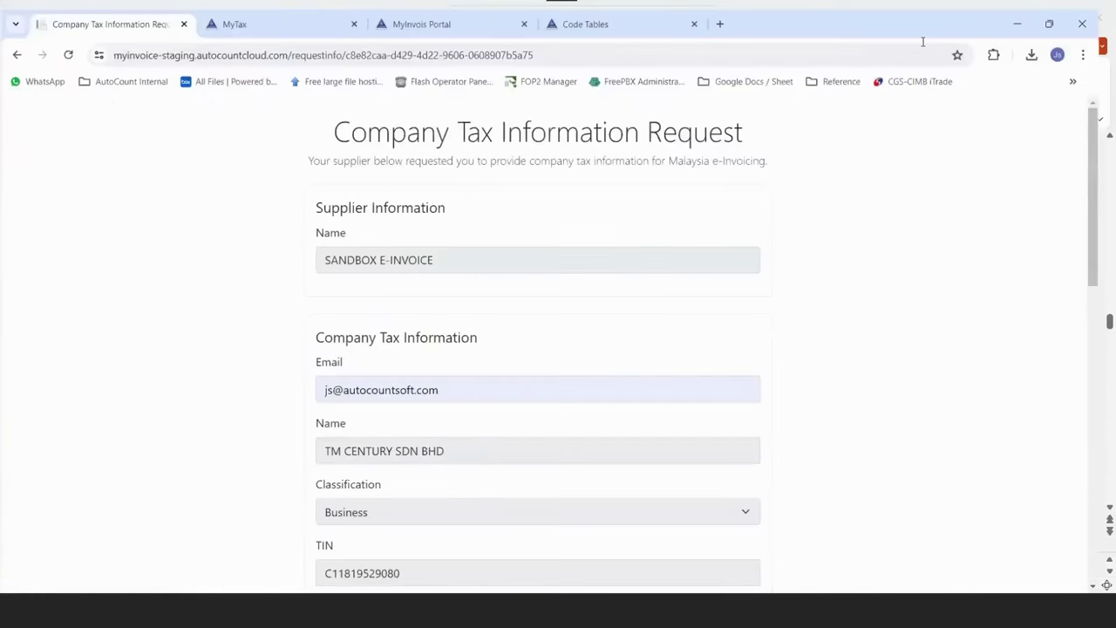
Open the Currency Codes page from the MyInvois Code Tables and scroll through it.
key("ctrl+shift+Tab")
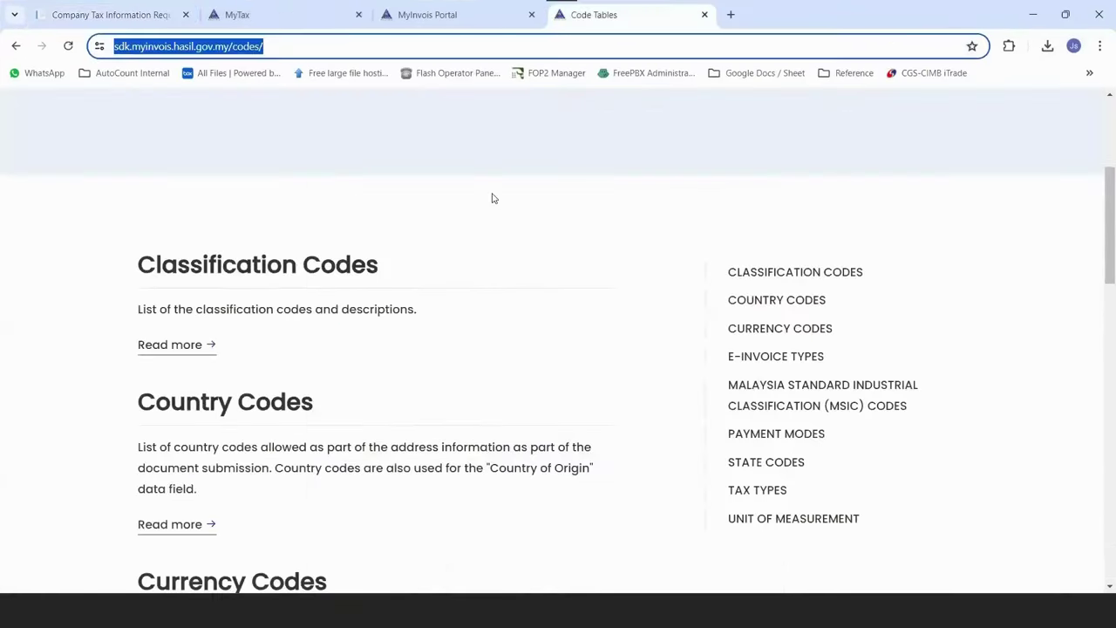
scroll(287, 270, "up", 3)
scroll(286, 291, "down", 2)
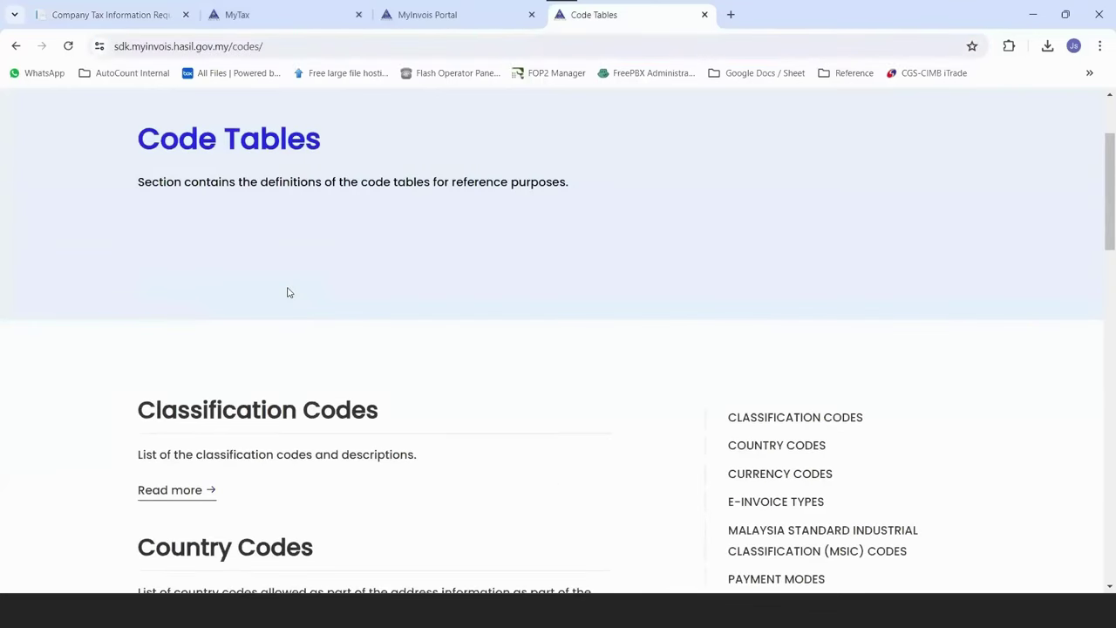
scroll(166, 458, "down", 4)
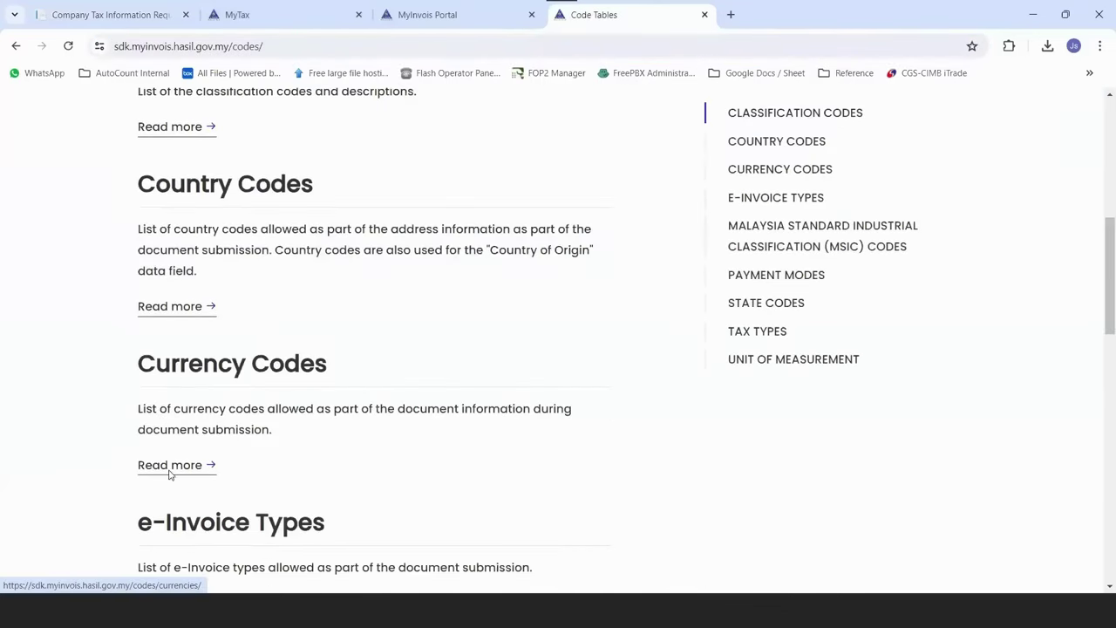
left_click(169, 468)
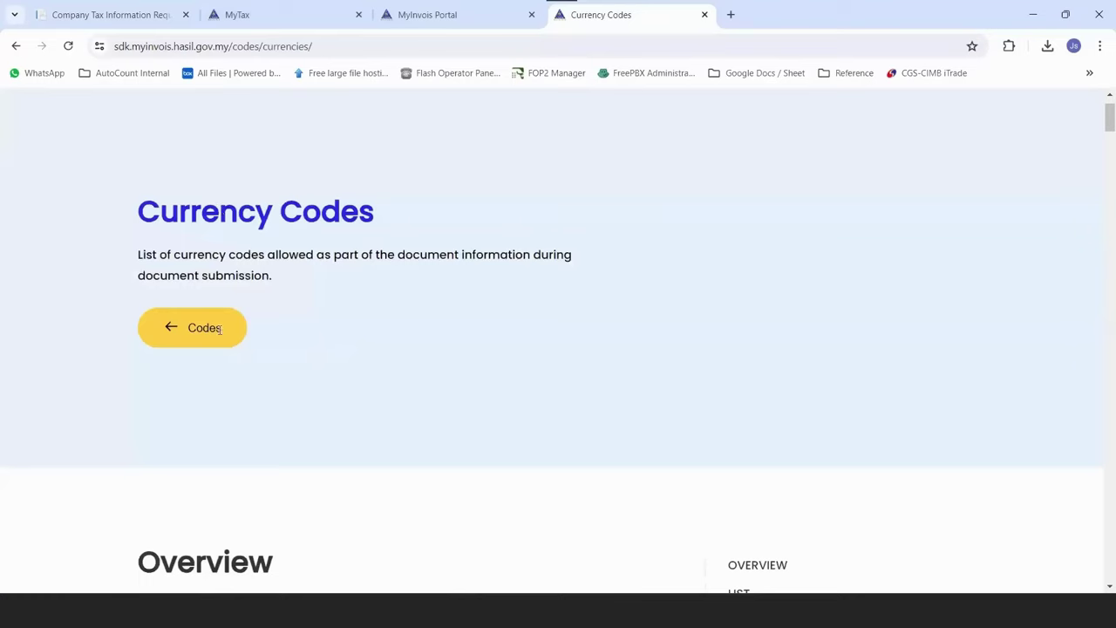
scroll(268, 337, "down", 8)
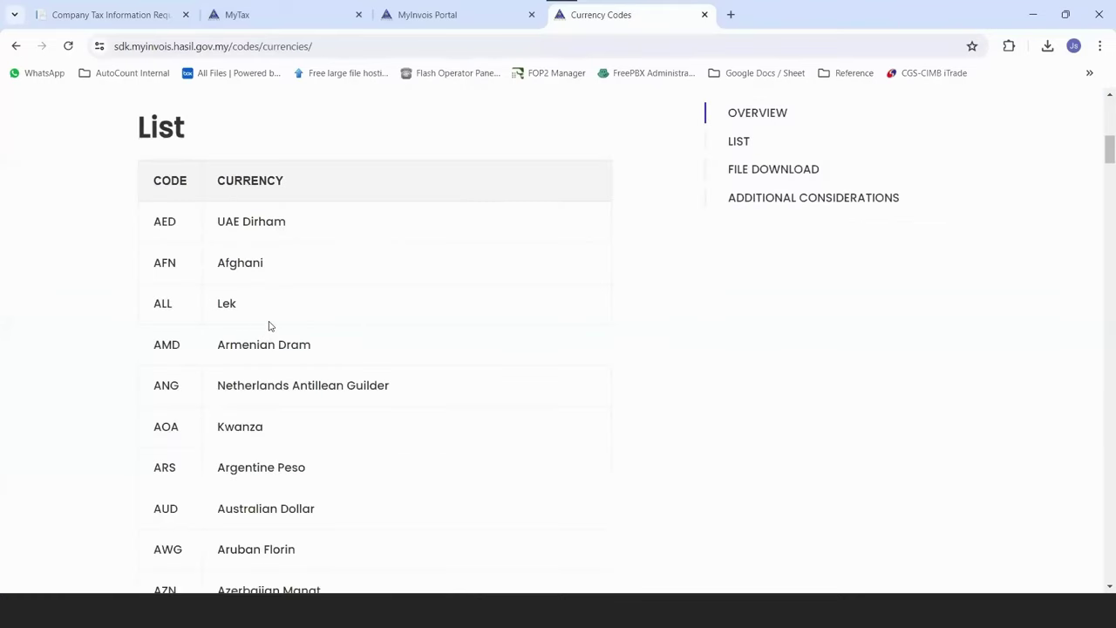
scroll(269, 325, "down", 12)
scroll(271, 324, "down", 5)
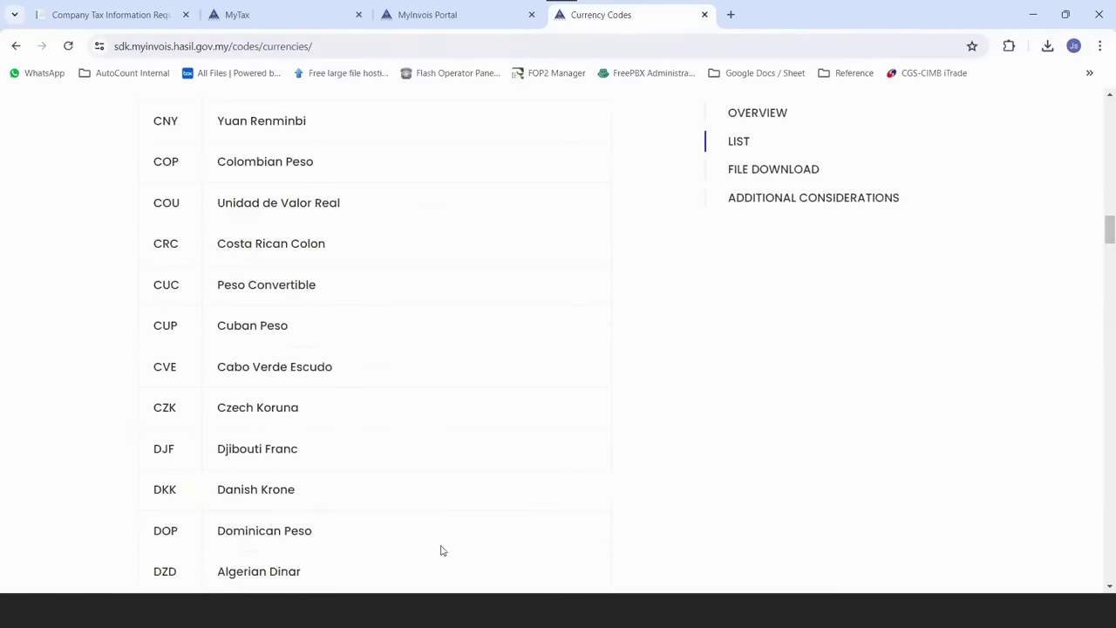
mouse_move(375, 610)
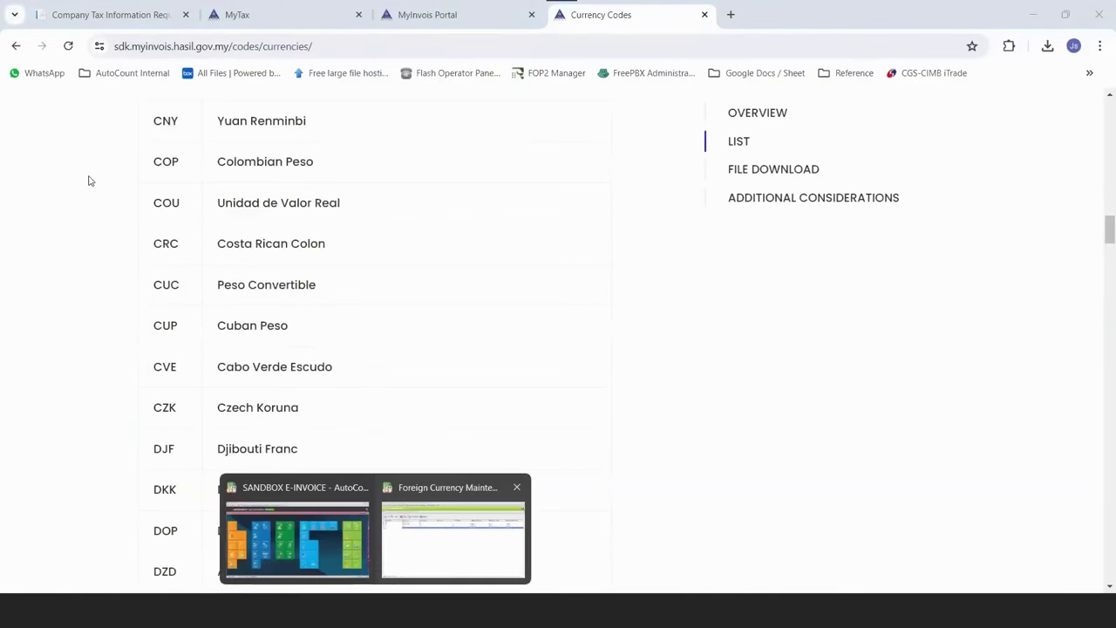
Search the currency codes for 'cny' to locate Yuan Renminbi.
key("alt+Tab")
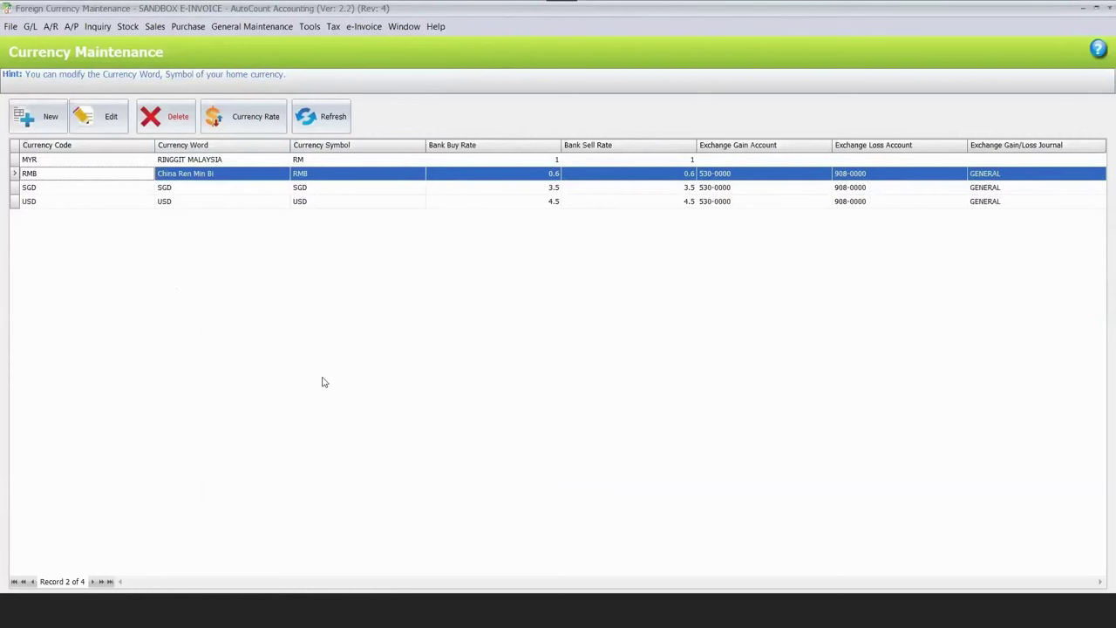
key("alt+Tab")
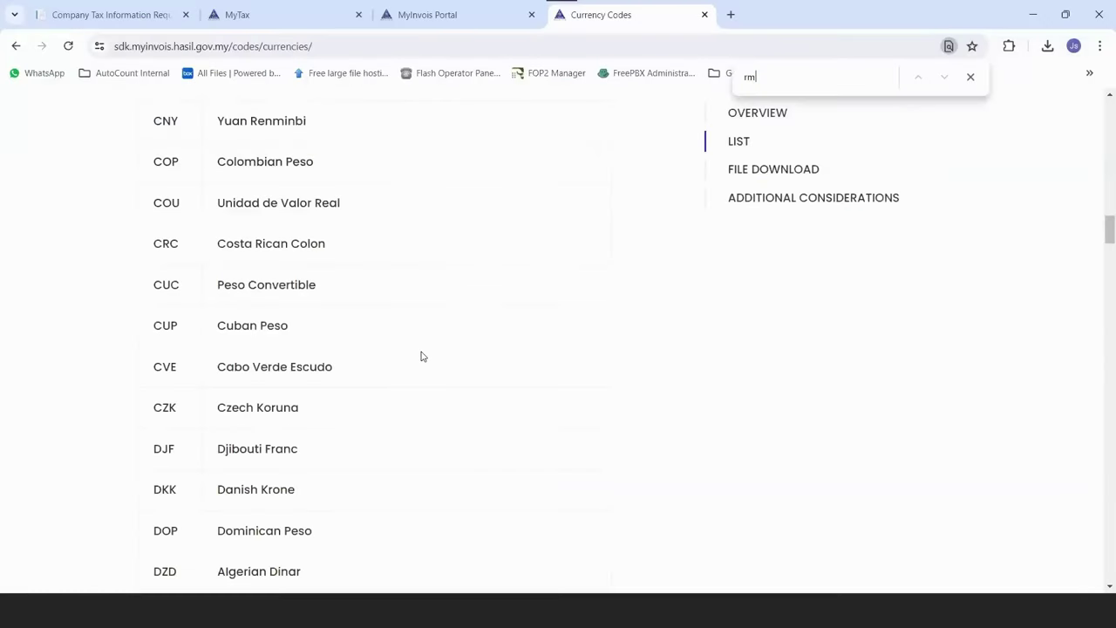
type("b")
key("BackSpace")
key("BackSpace")
key("BackSpace")
type("cny")
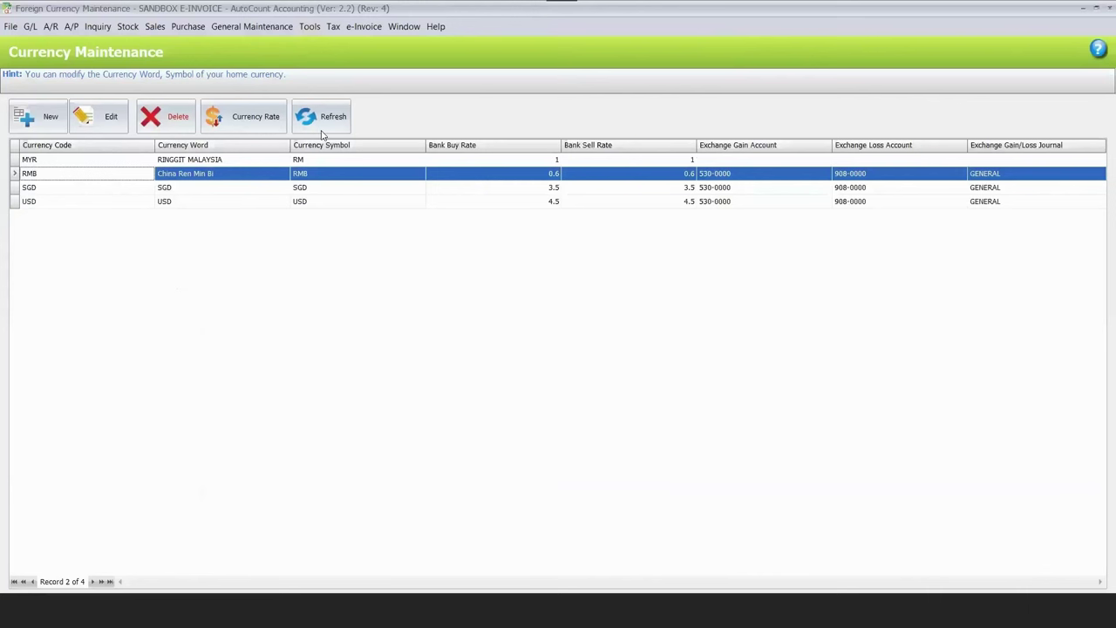
Change the RMB currency code to CNY with Change Currency Code.
left_click(310, 27)
mouse_move(366, 139)
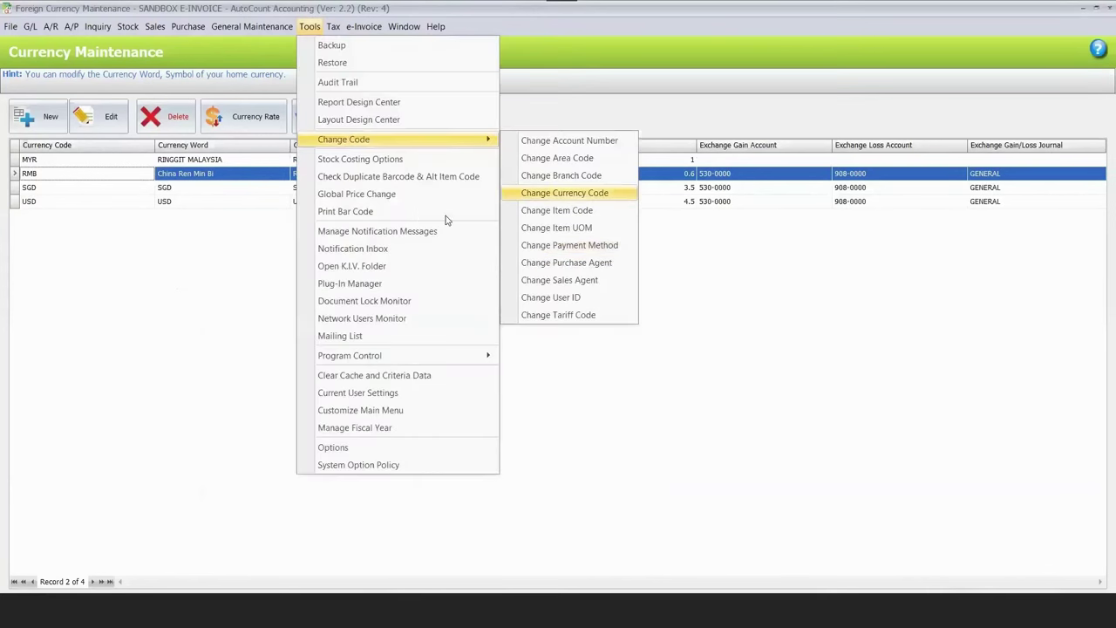
left_click(564, 193)
left_click(555, 259)
left_click(620, 269)
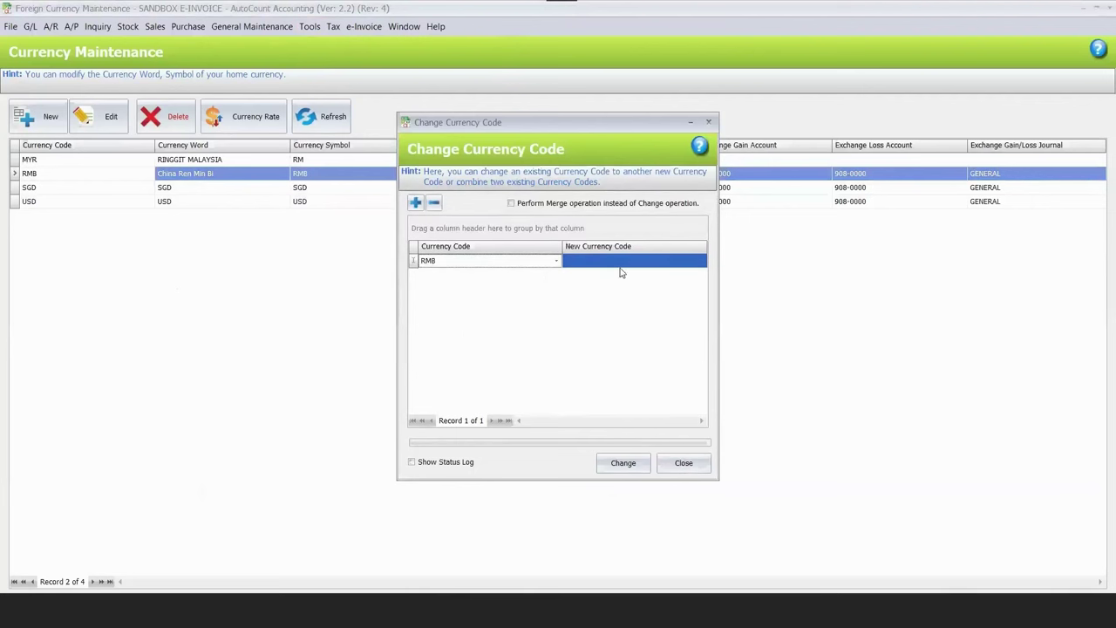
type("CNY")
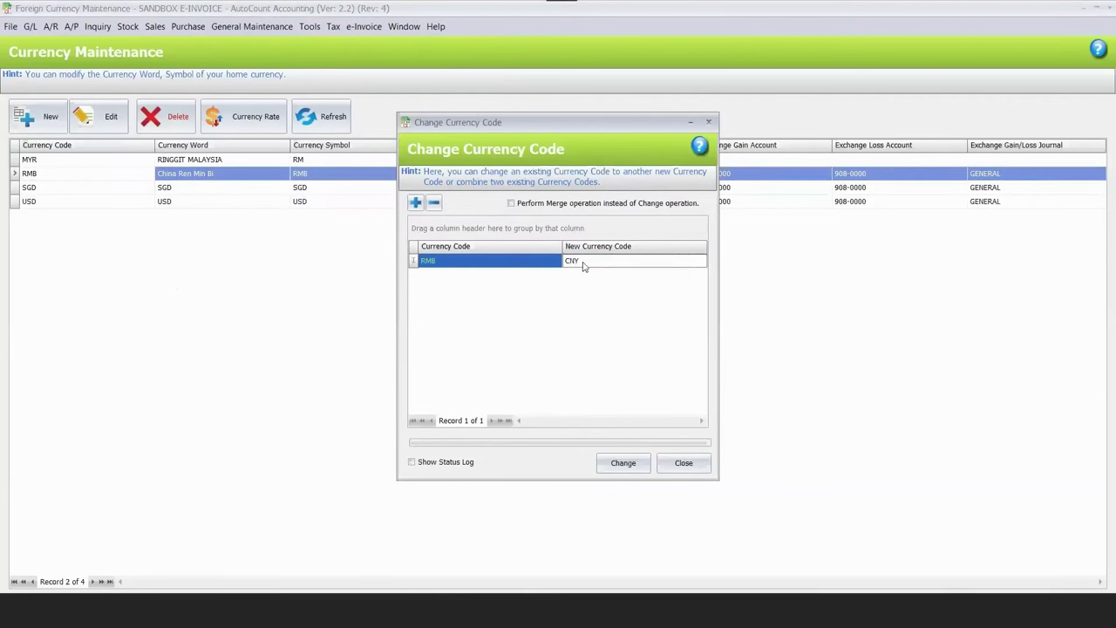
key("Return")
left_click(621, 463)
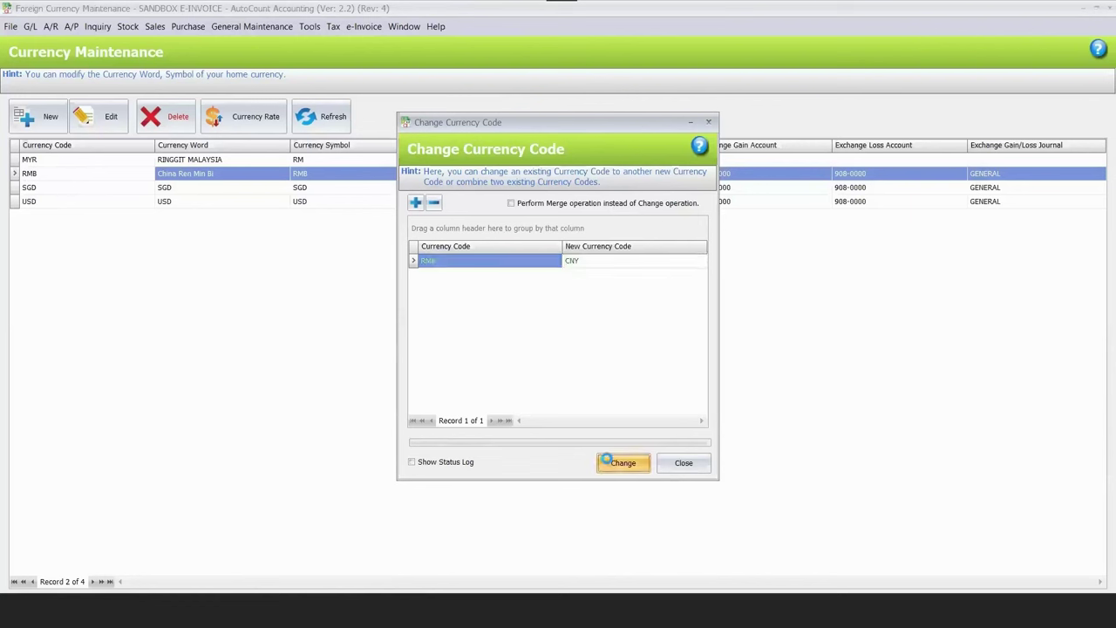
left_click(567, 319)
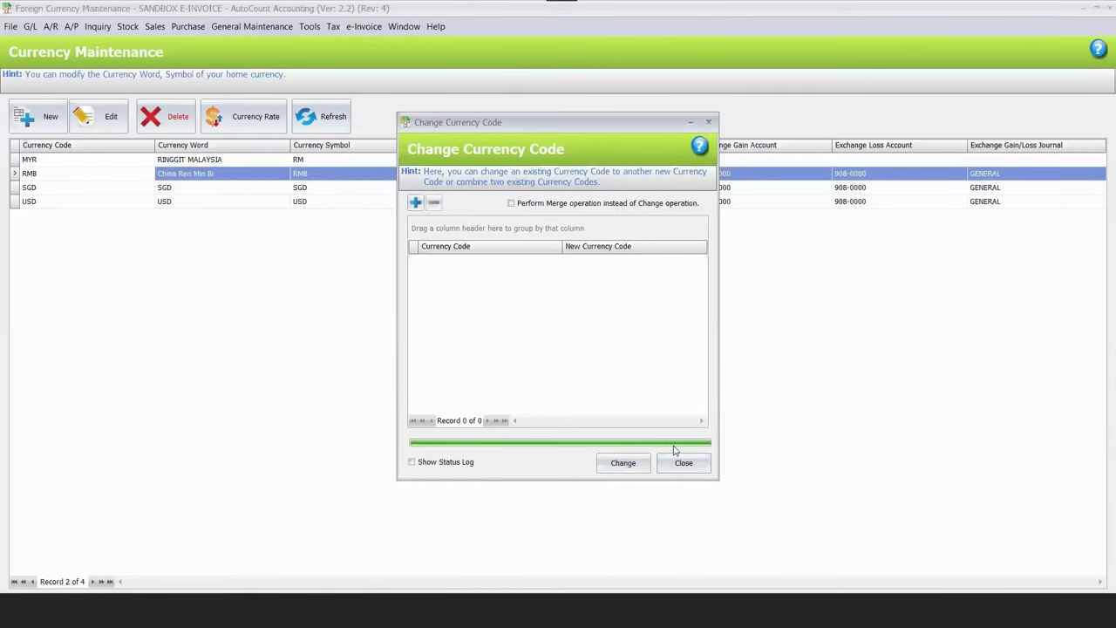
Refresh the currency list and confirm the CNY row appears.
left_click(323, 122)
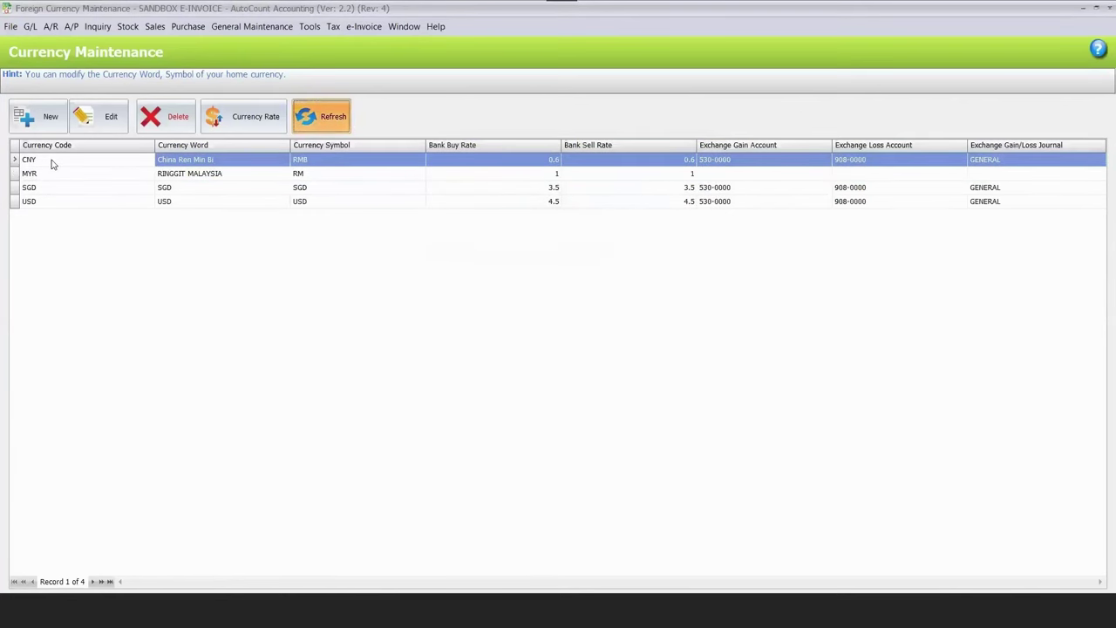
left_click(50, 164)
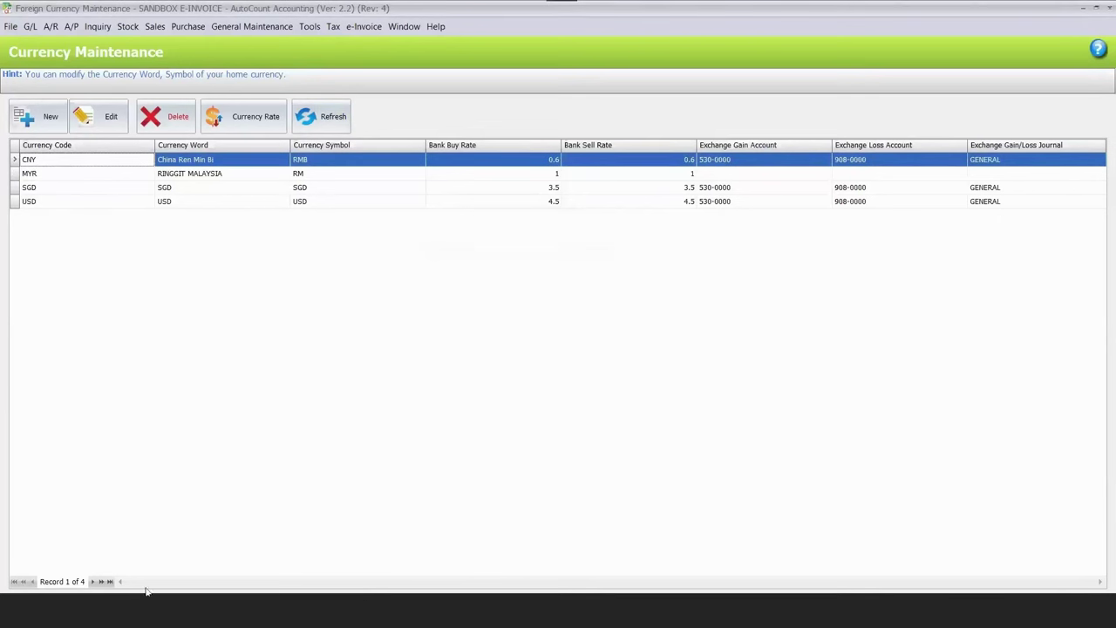
mouse_move(235, 579)
left_click(405, 593)
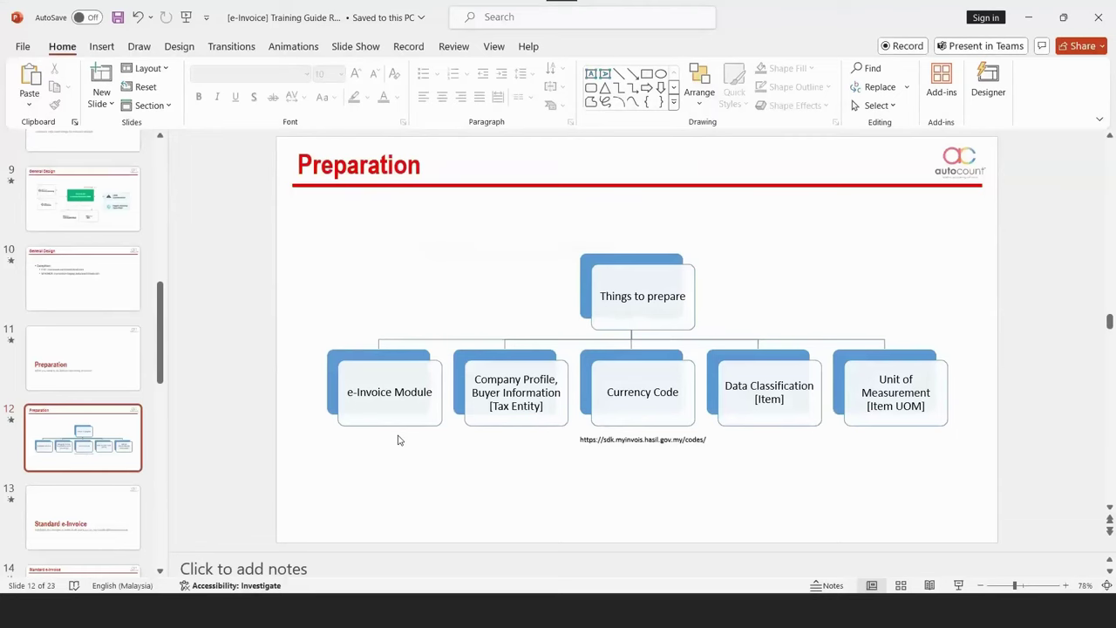
key("super+Down")
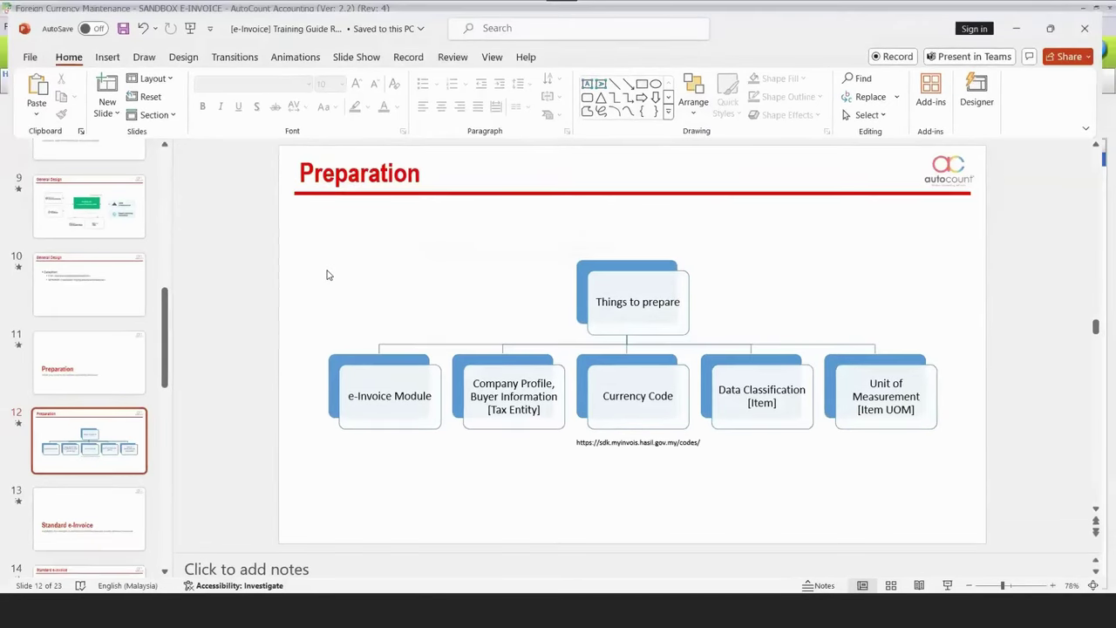
key("alt+Tab")
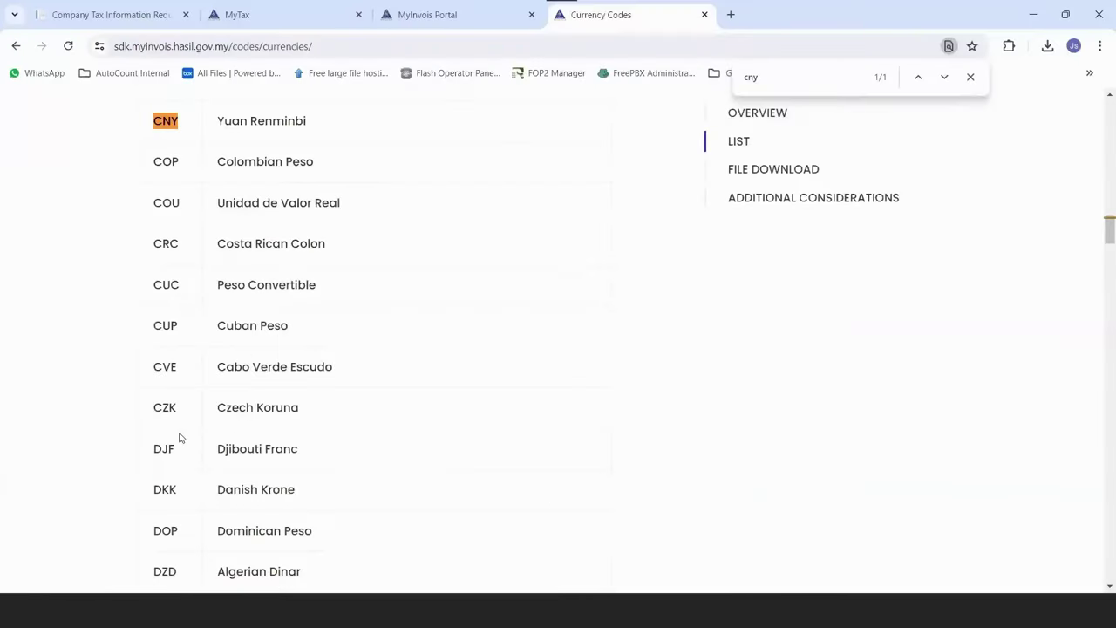
Go back to Code Tables and open the Classification Codes list.
scroll(266, 332, "up", 3)
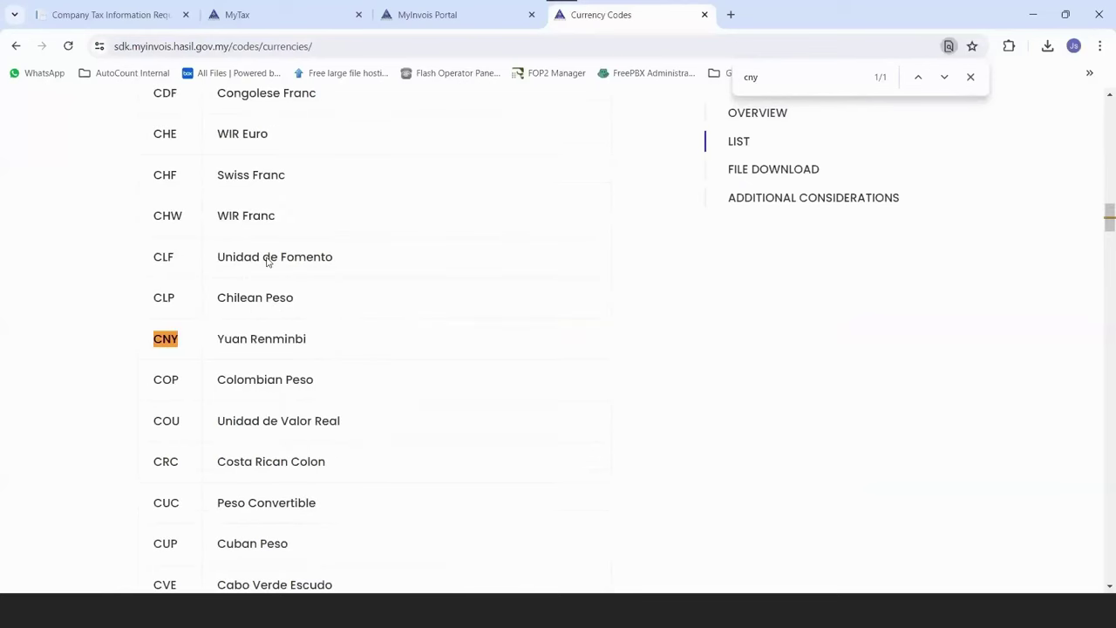
key("alt+Left")
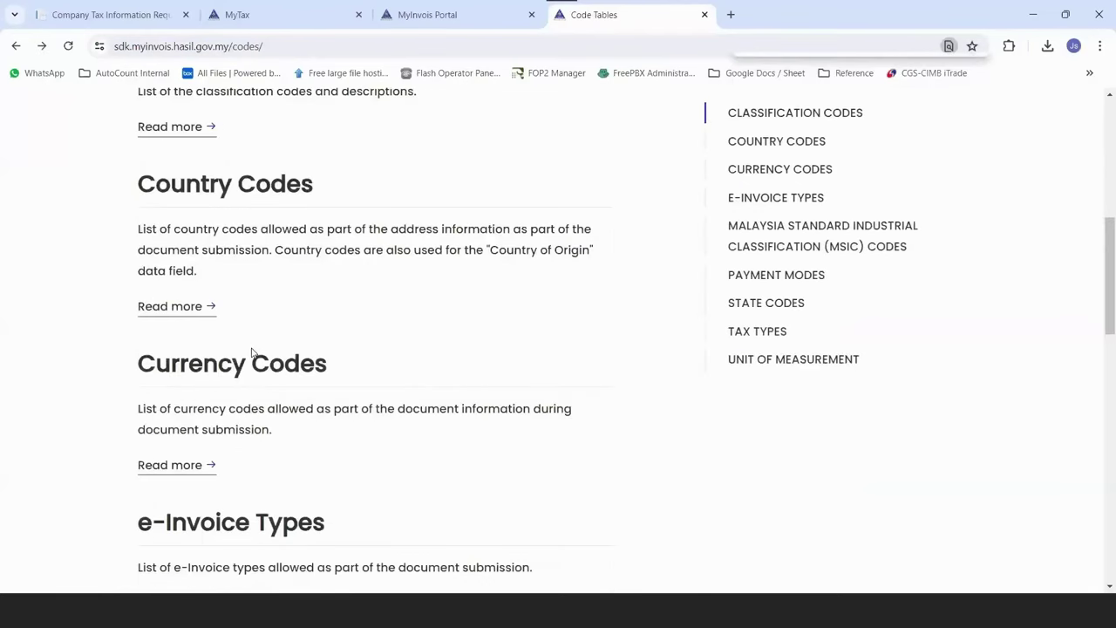
scroll(251, 352, "up", 3)
left_click(252, 342)
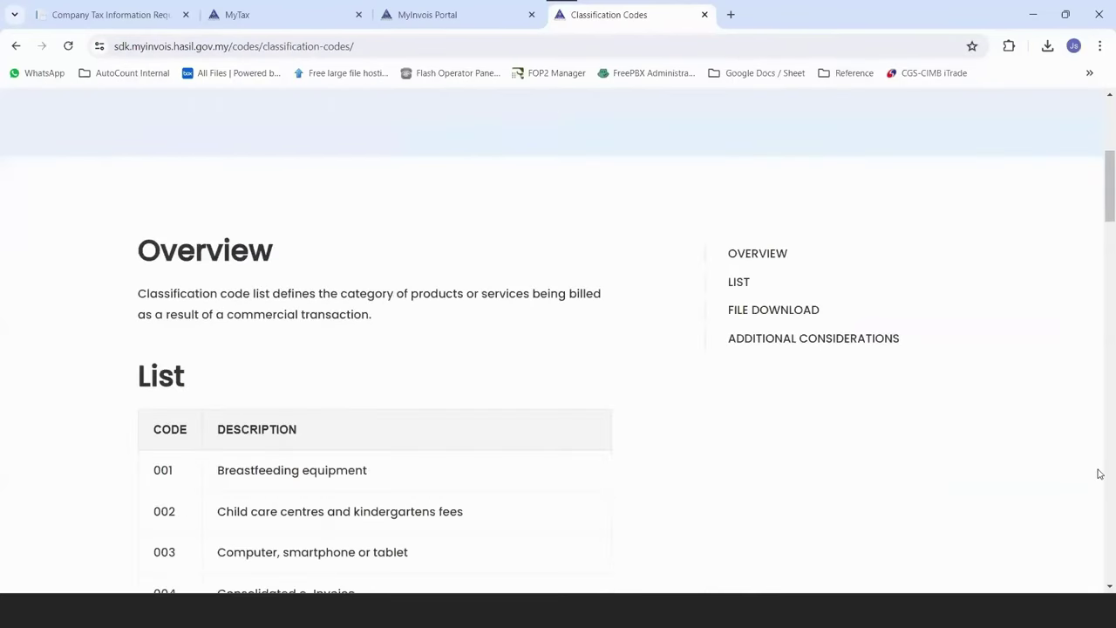
scroll(1099, 475, "down", 4)
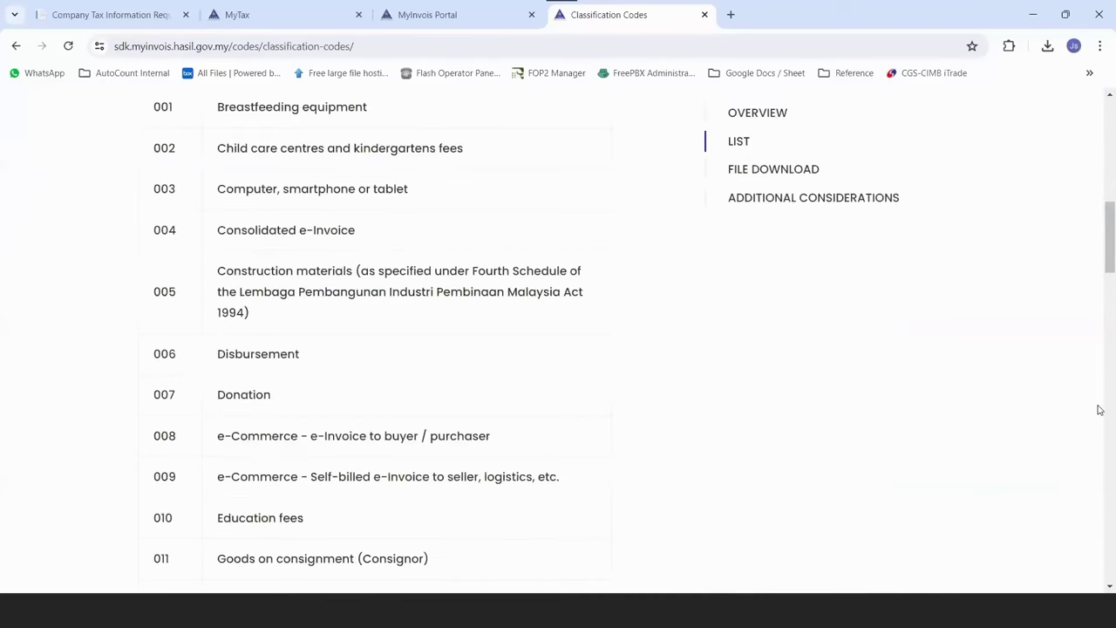
scroll(1099, 325, "down", 12)
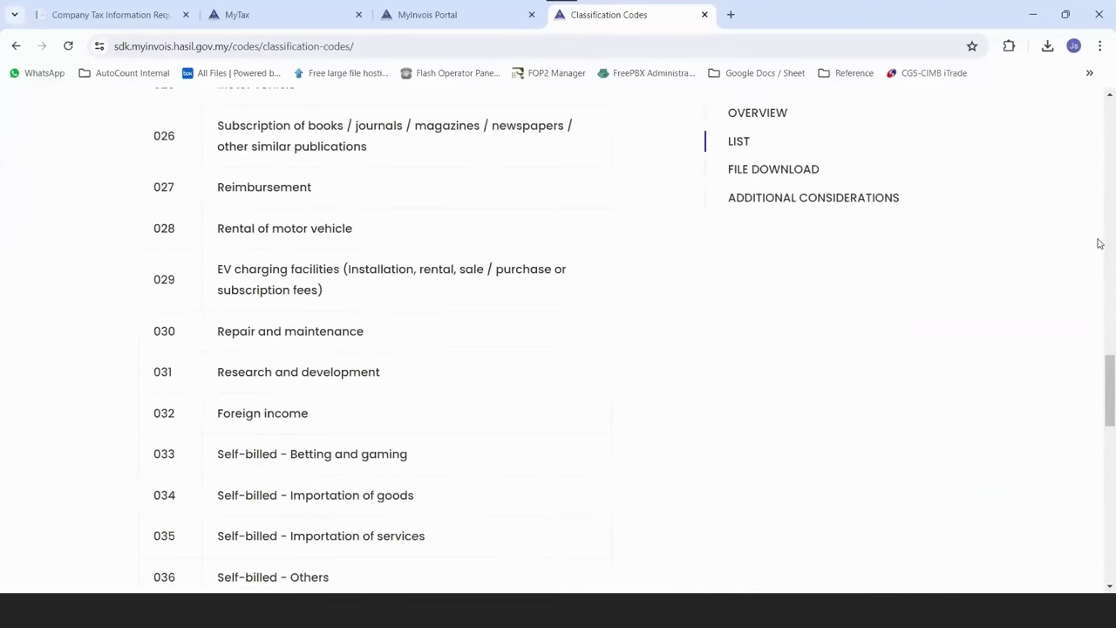
scroll(261, 209, "down", 7)
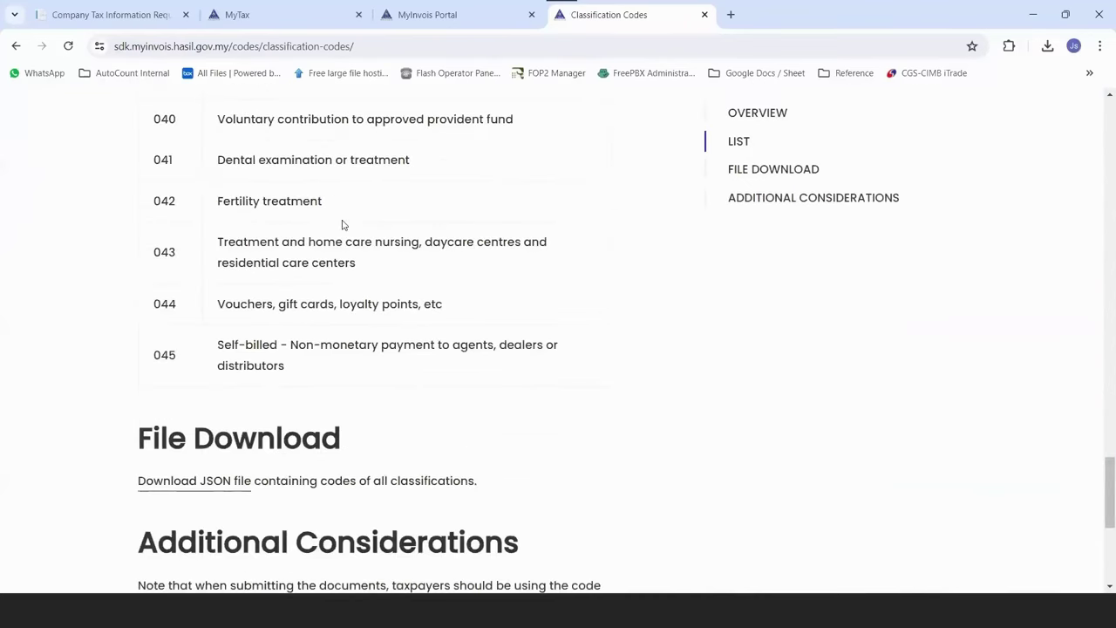
scroll(343, 233, "up", 15)
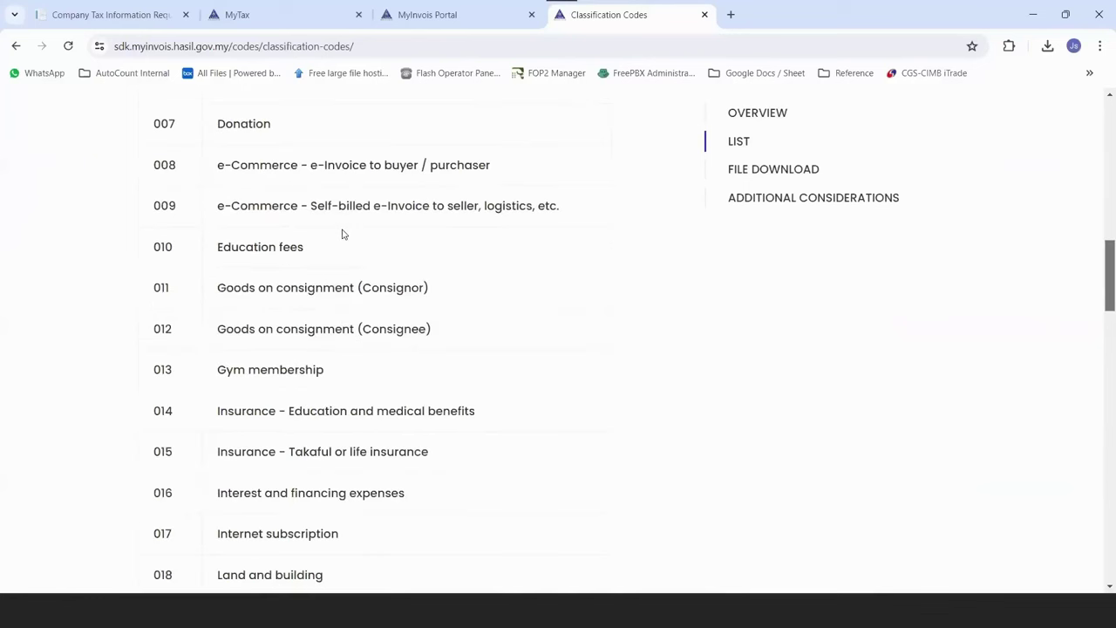
scroll(343, 233, "up", 4)
Read through the classification code descriptions, then close Foreign Currency Maintenance.
left_click_drag(206, 293, 430, 298)
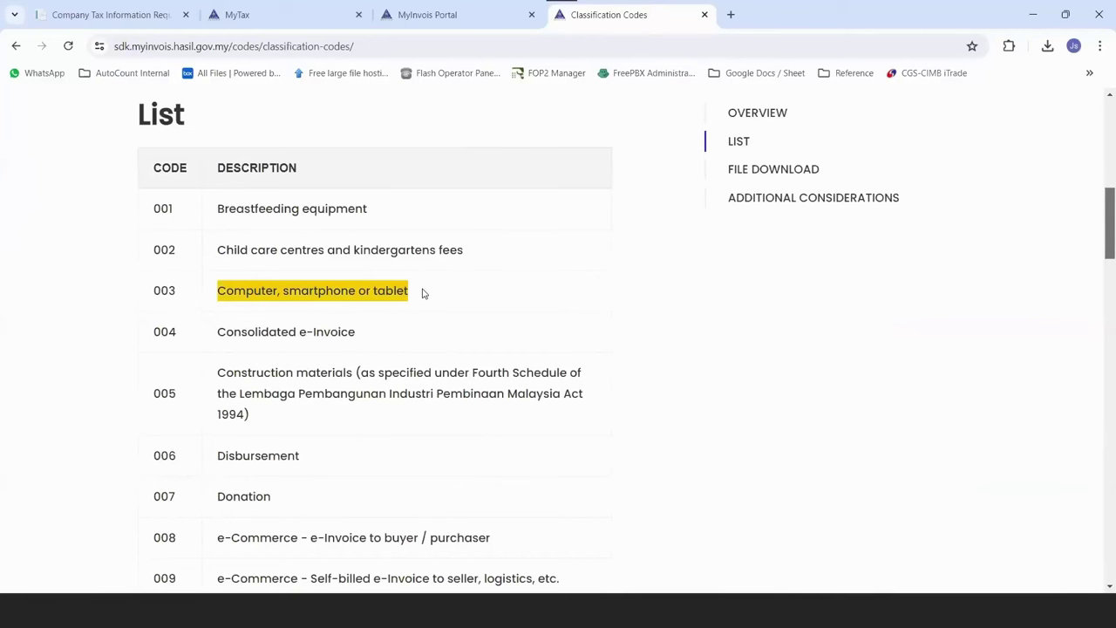
left_click(425, 292)
scroll(243, 460, "down", 2)
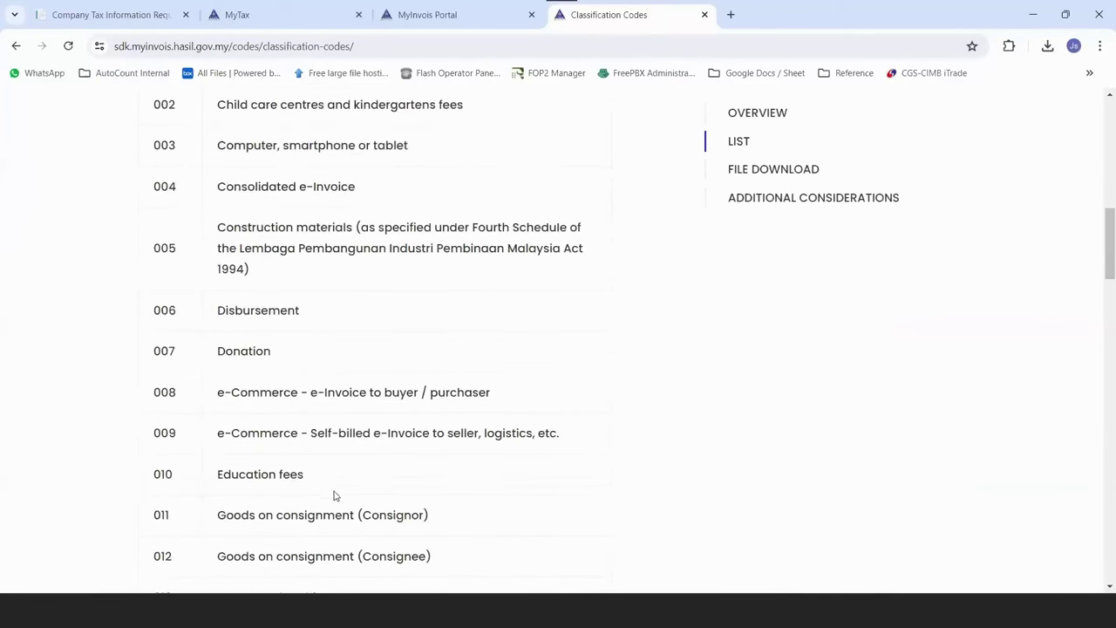
left_click_drag(224, 473, 361, 489)
left_click(340, 436)
scroll(306, 429, "down", 3)
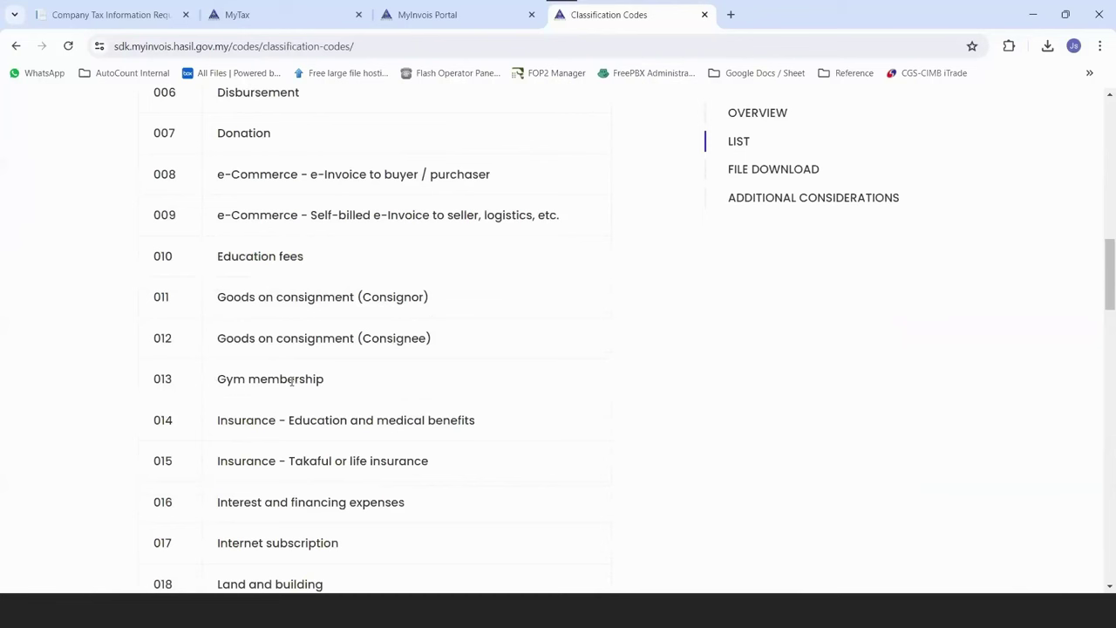
scroll(292, 381, "down", 2)
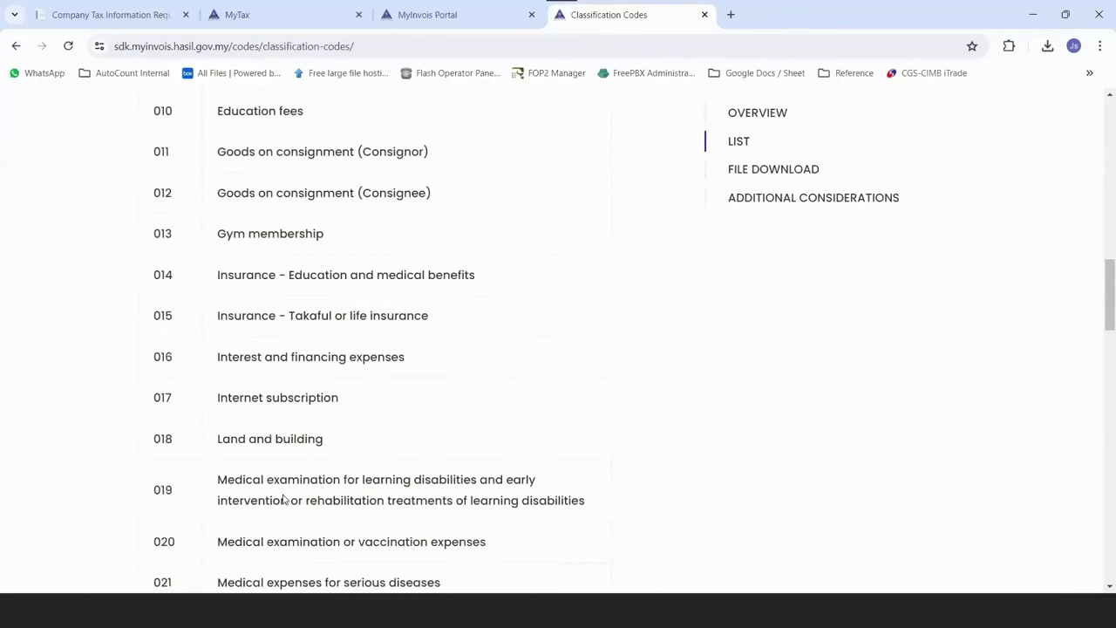
scroll(282, 492, "up", 1)
scroll(277, 441, "up", 4)
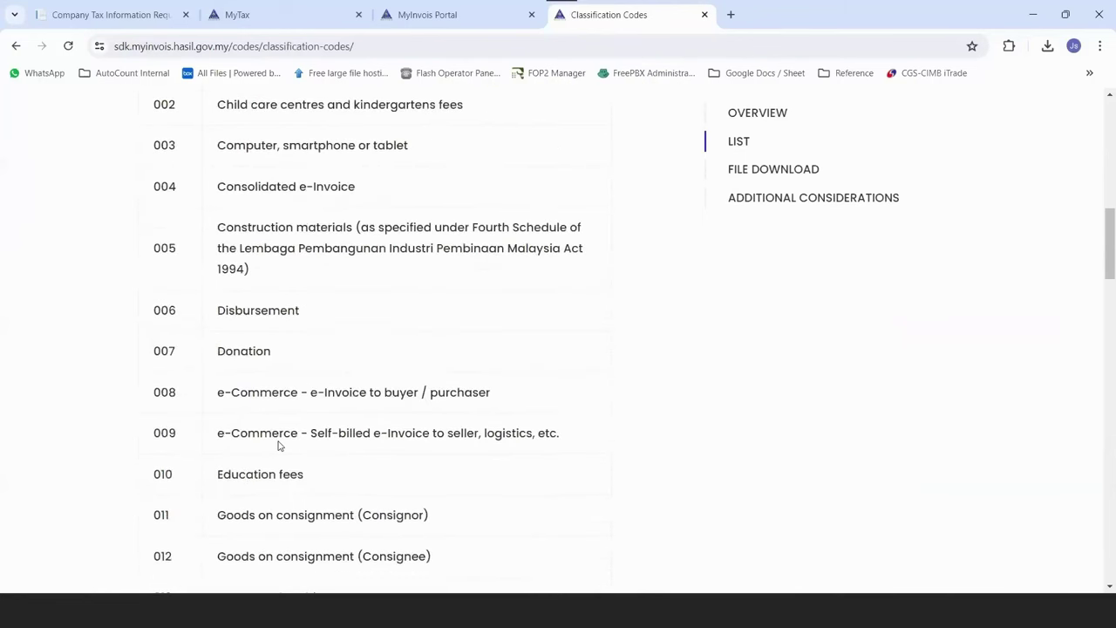
scroll(279, 445, "up", 2)
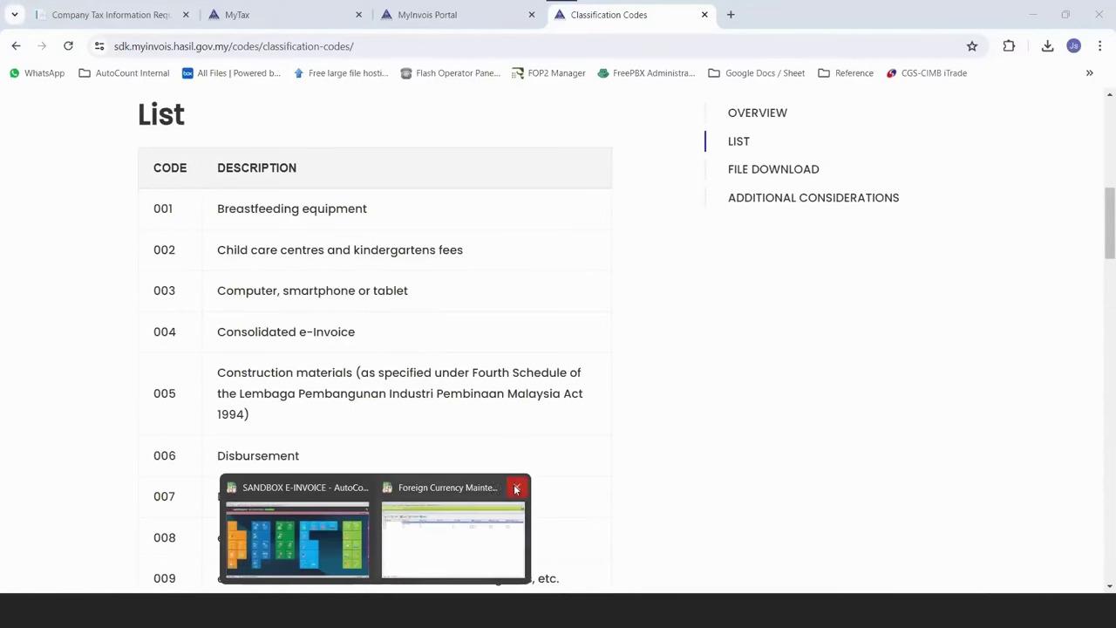
left_click(515, 486)
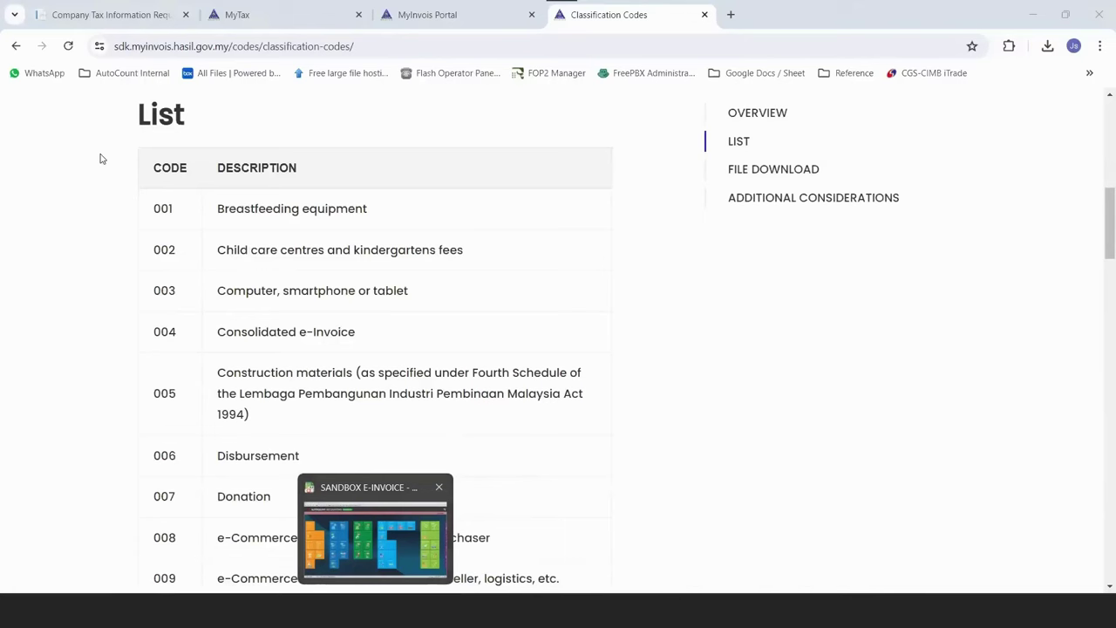
key("alt+Tab")
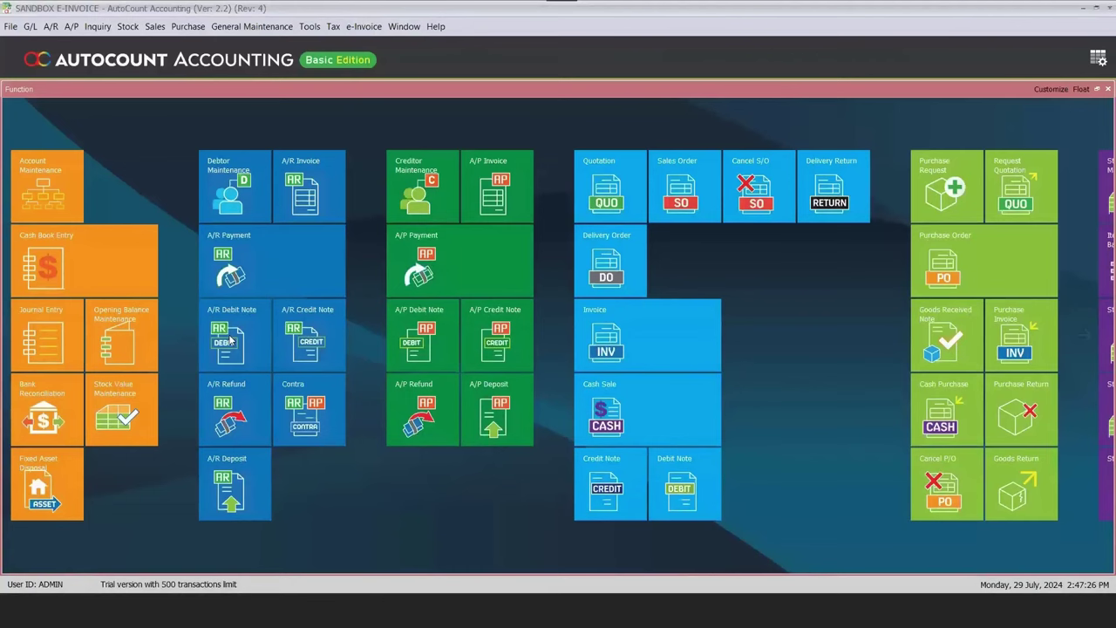
Set the SERVICE item's classification code to 022, save it, and sort stock items by item type.
left_click(127, 26)
left_click(182, 153)
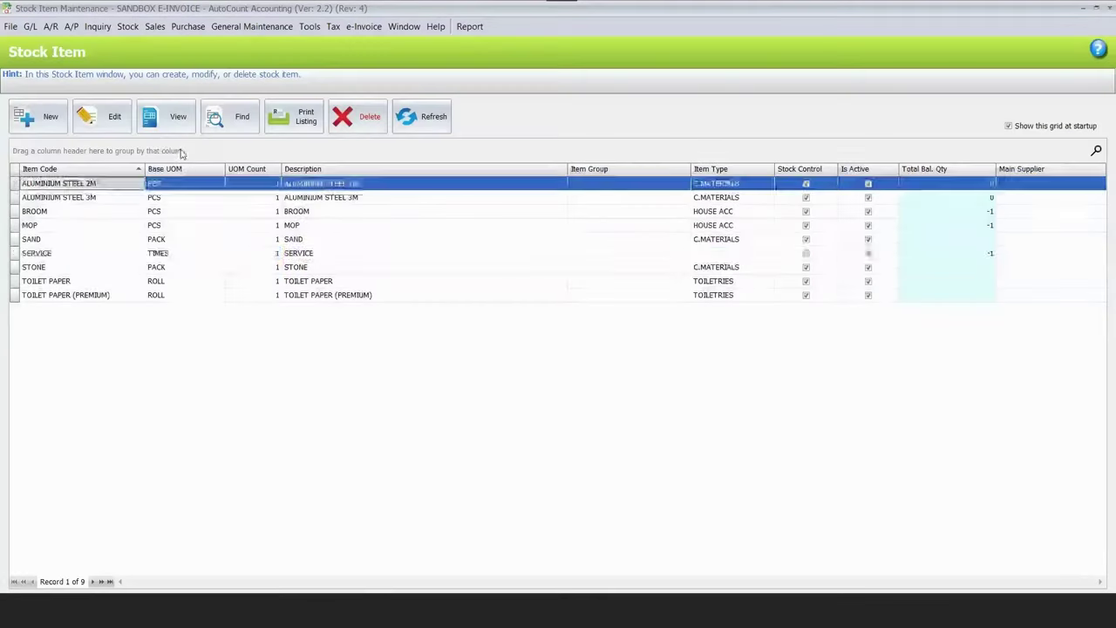
left_click(122, 128)
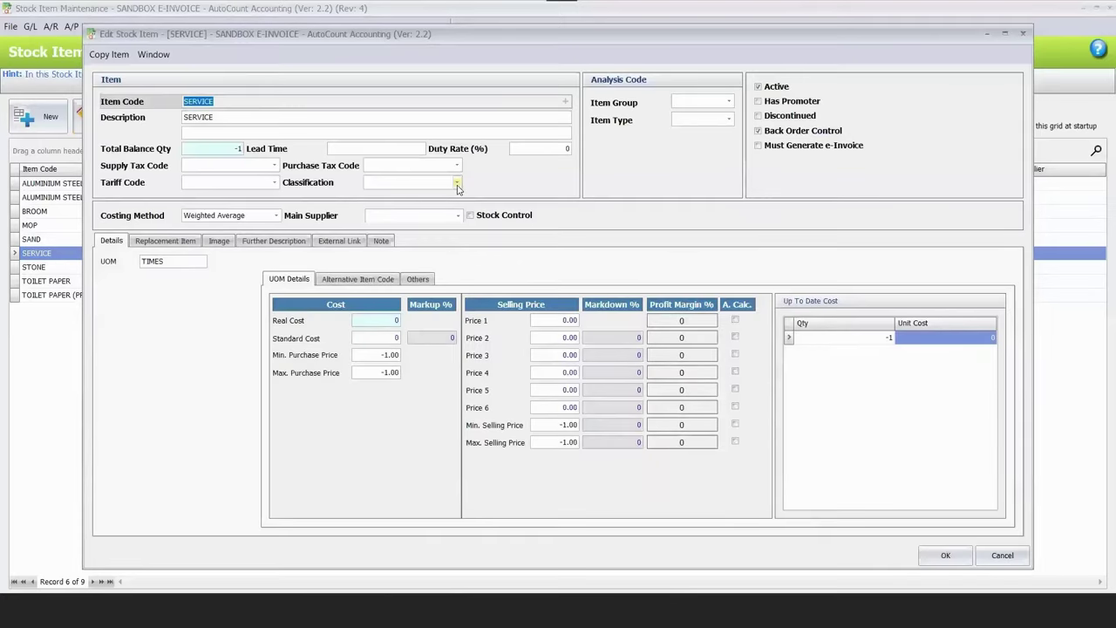
left_click(454, 185)
left_click(392, 242)
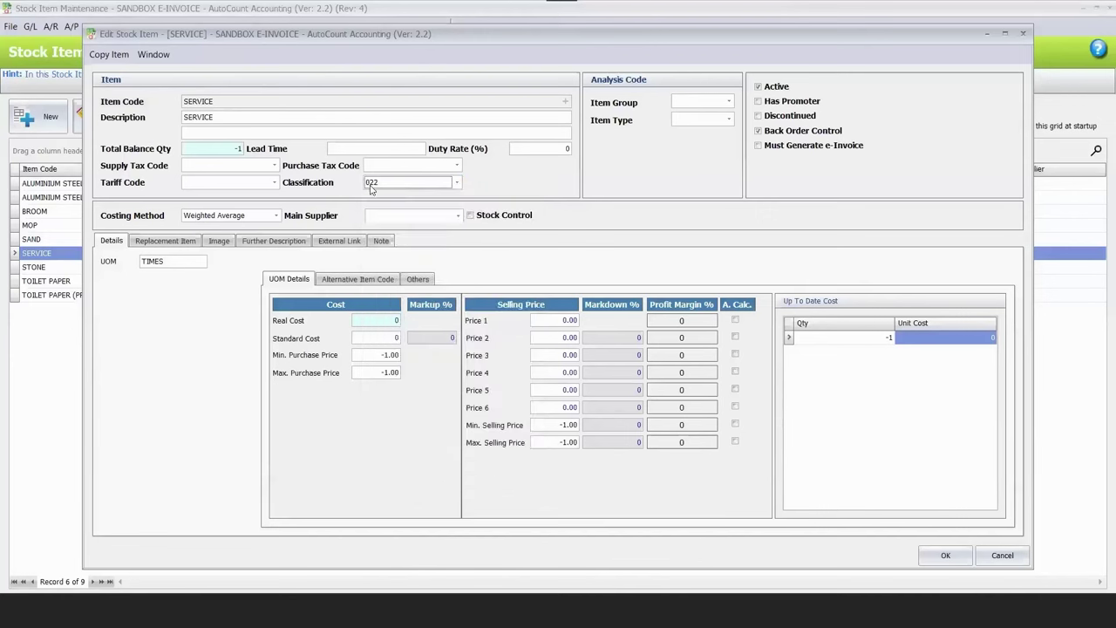
left_click(946, 556)
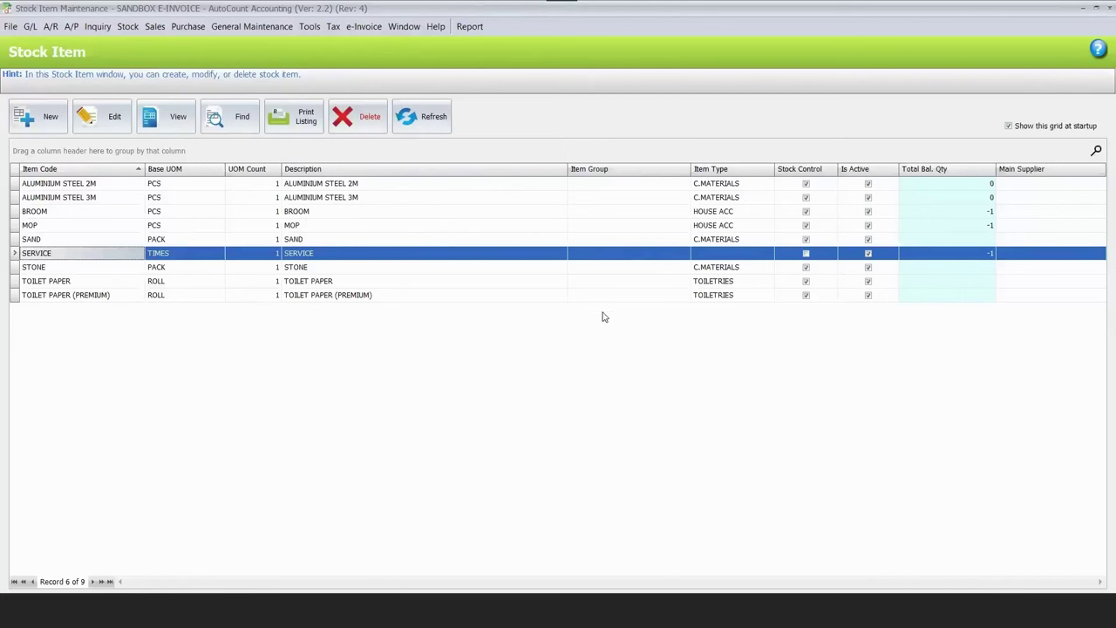
left_click(711, 169)
Review each stock item's type and compare the construction materials against the online classification code list.
left_click(728, 198)
left_click(729, 214)
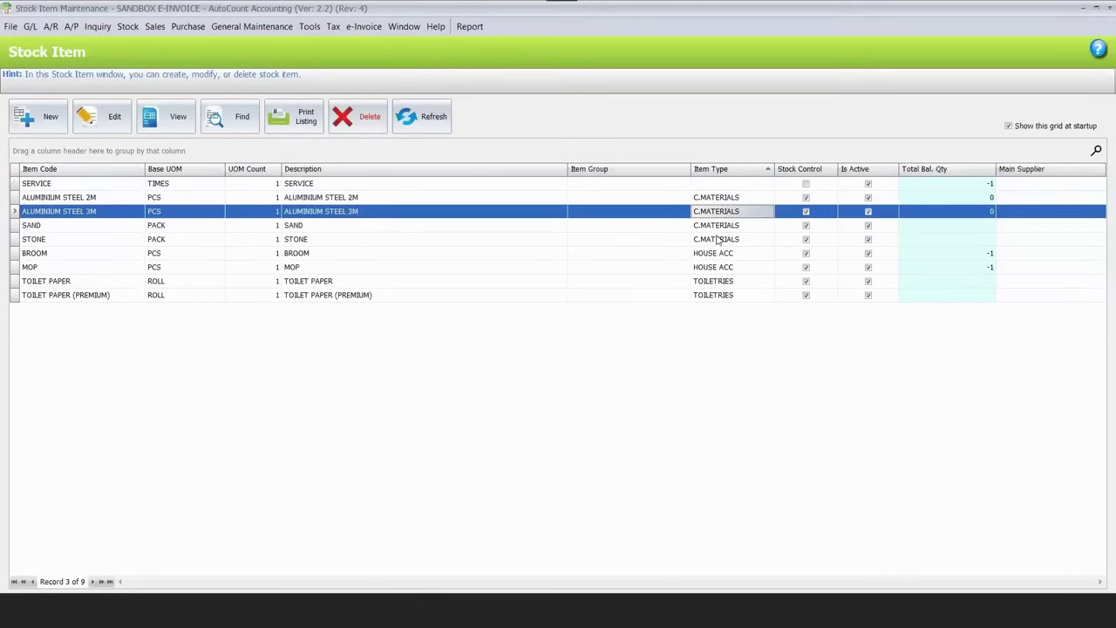
left_click(719, 241)
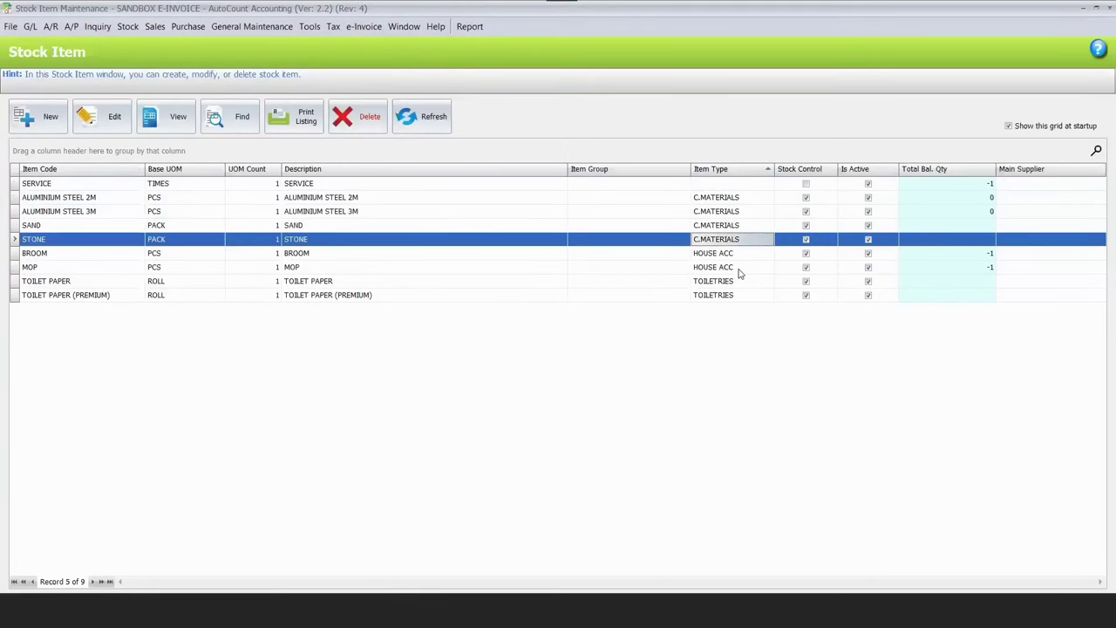
left_click(738, 281)
left_click(738, 295)
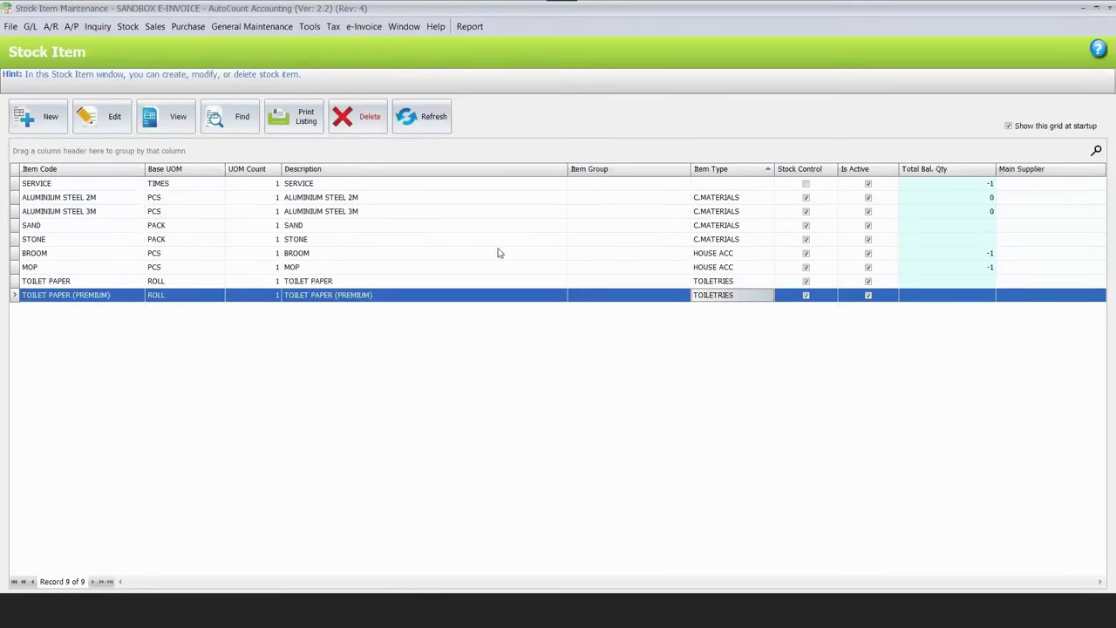
left_click(735, 211)
key("Down")
key("Down")
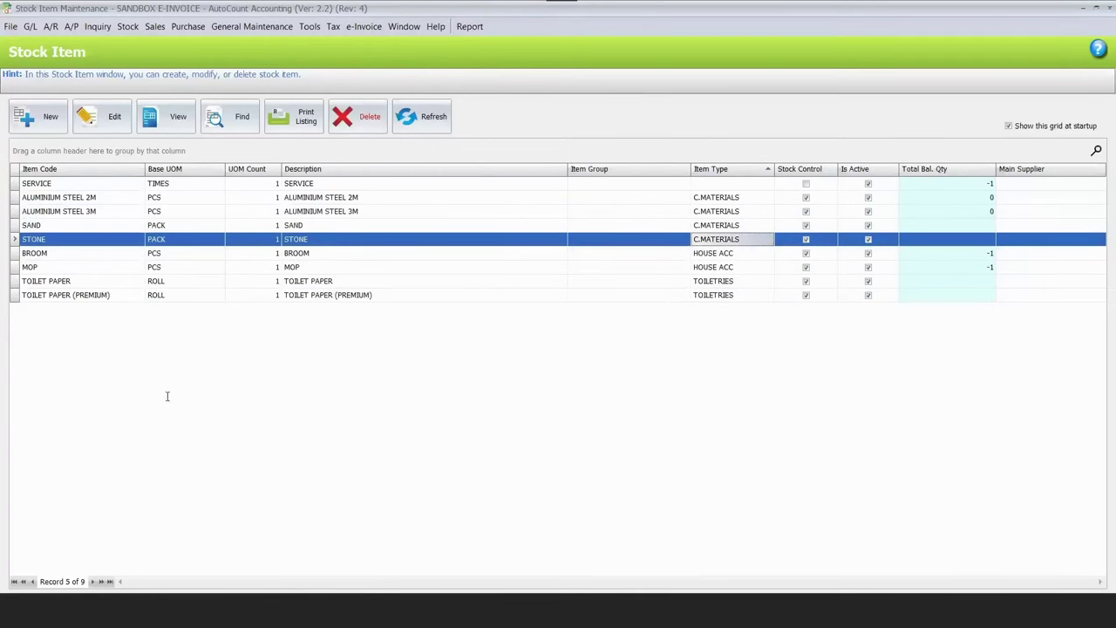
key("alt+Tab")
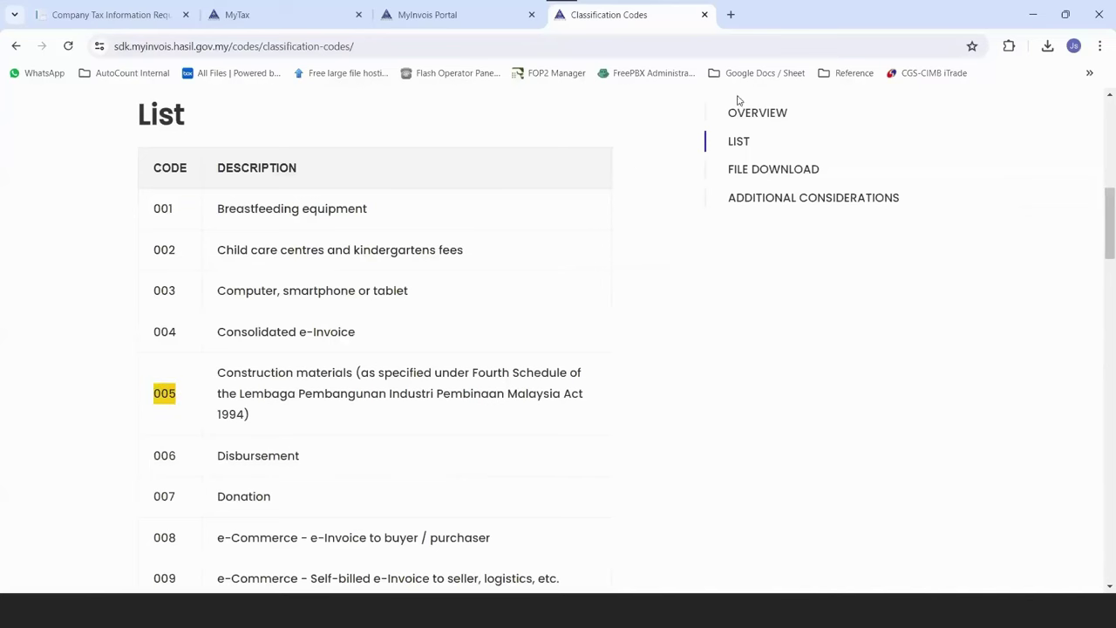
key("alt+Tab")
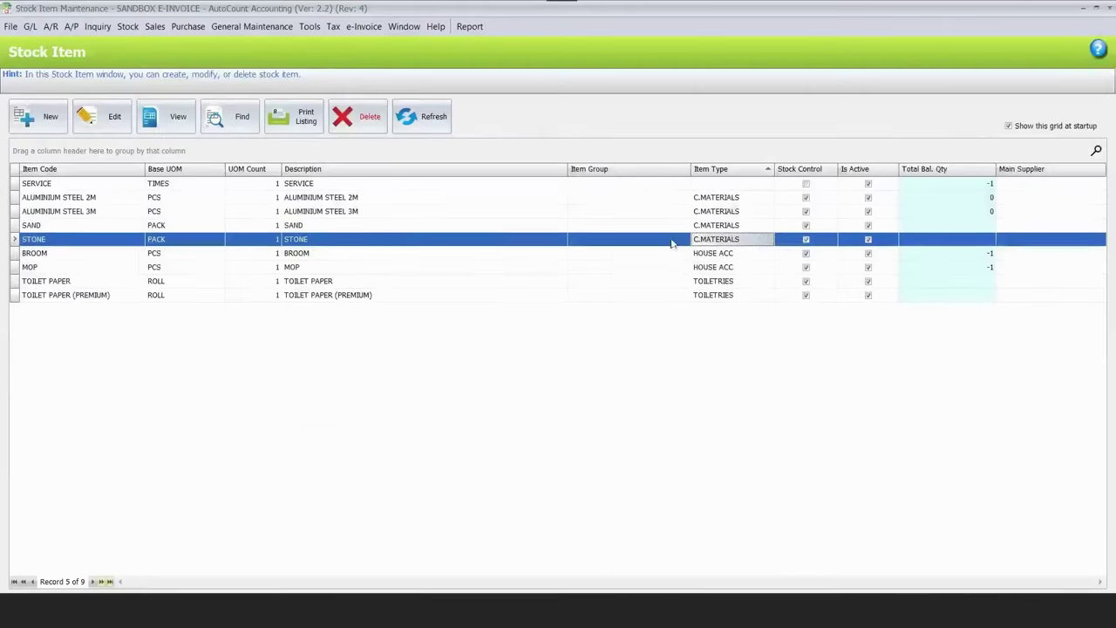
Bring up the Find Stock Item search with Item Type included in the criteria.
left_click(731, 211)
left_click(731, 225)
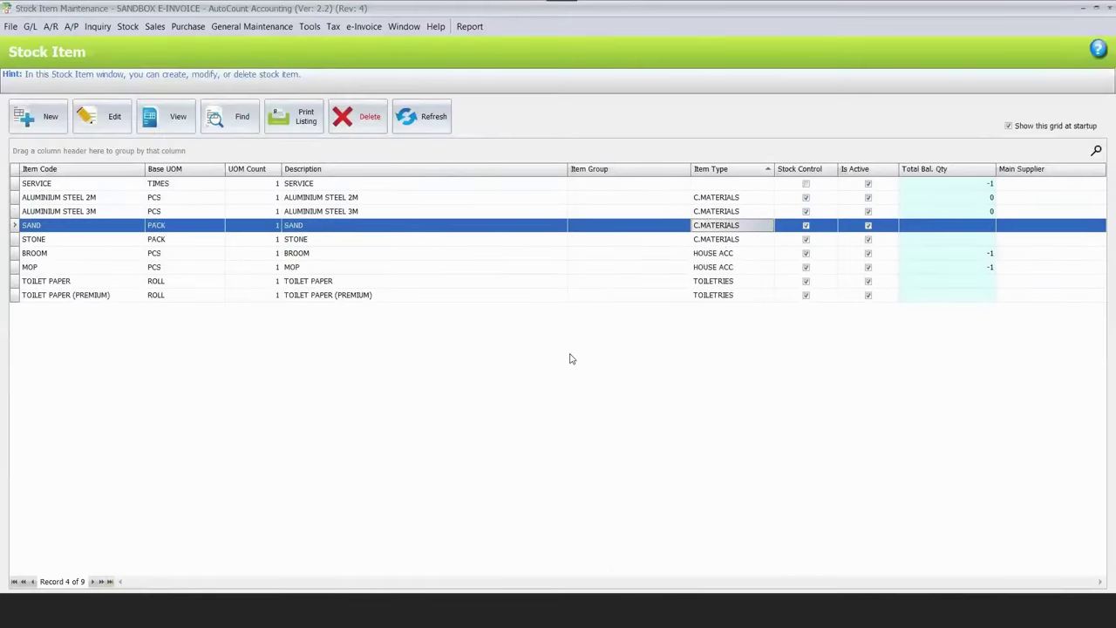
key("Down")
left_click(240, 129)
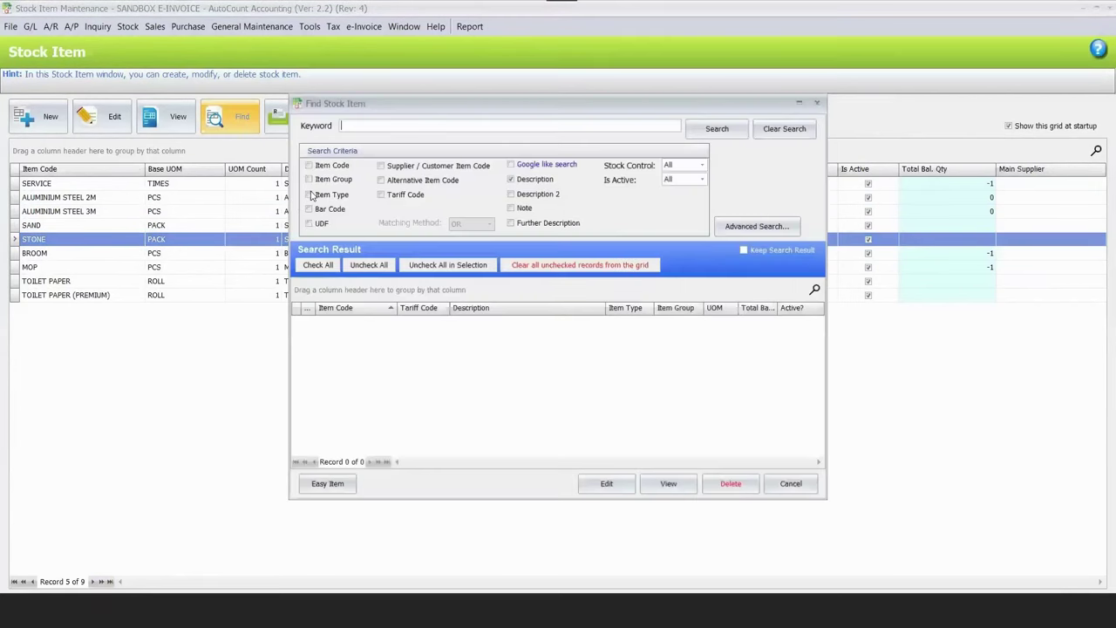
left_click(310, 195)
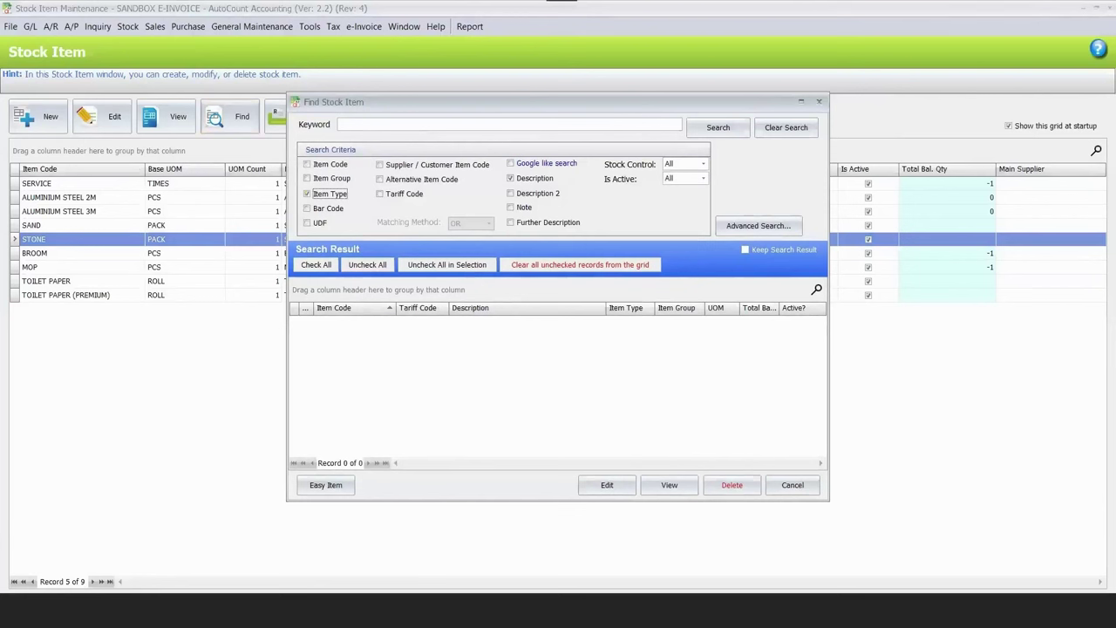
Search item types for 'materials', tick all four results, and load them into Easy Item Maintenance.
type("materials")
key("Return")
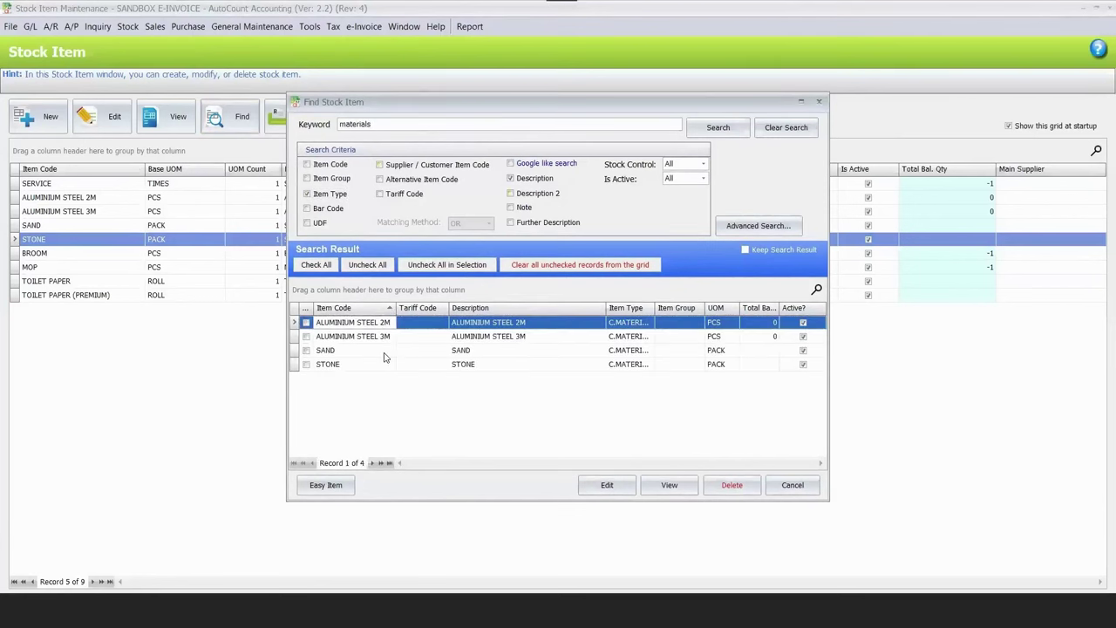
left_click(332, 269)
left_click(325, 485)
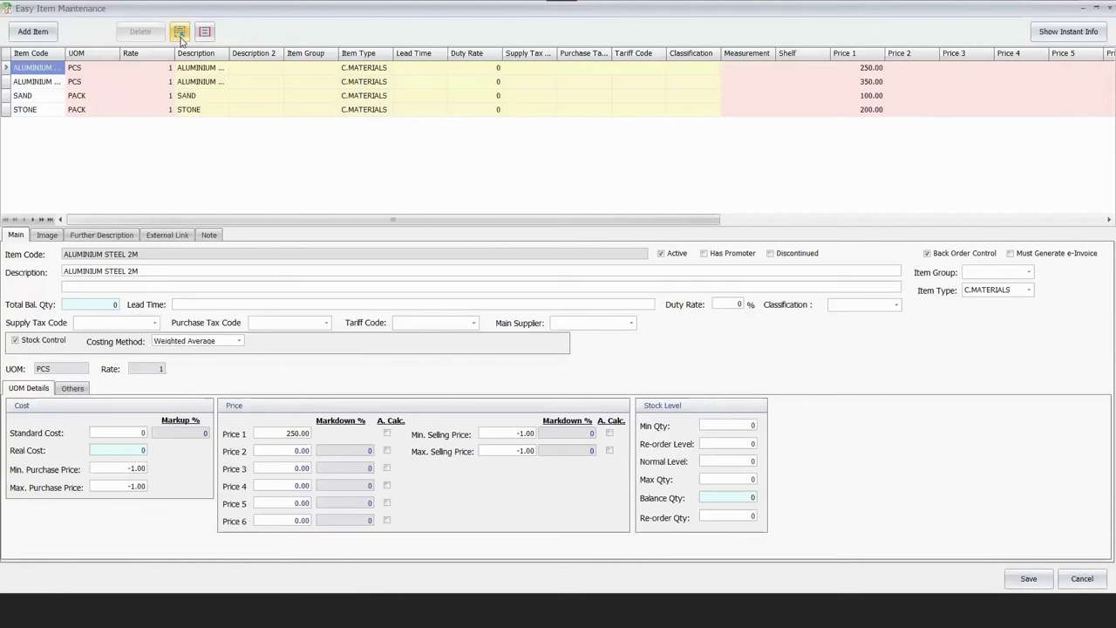
Range-set classification 005 on ALUMINIUM STEEL 2M, ALUMINIUM STEEL 3M, SAND and STONE.
left_click(180, 32)
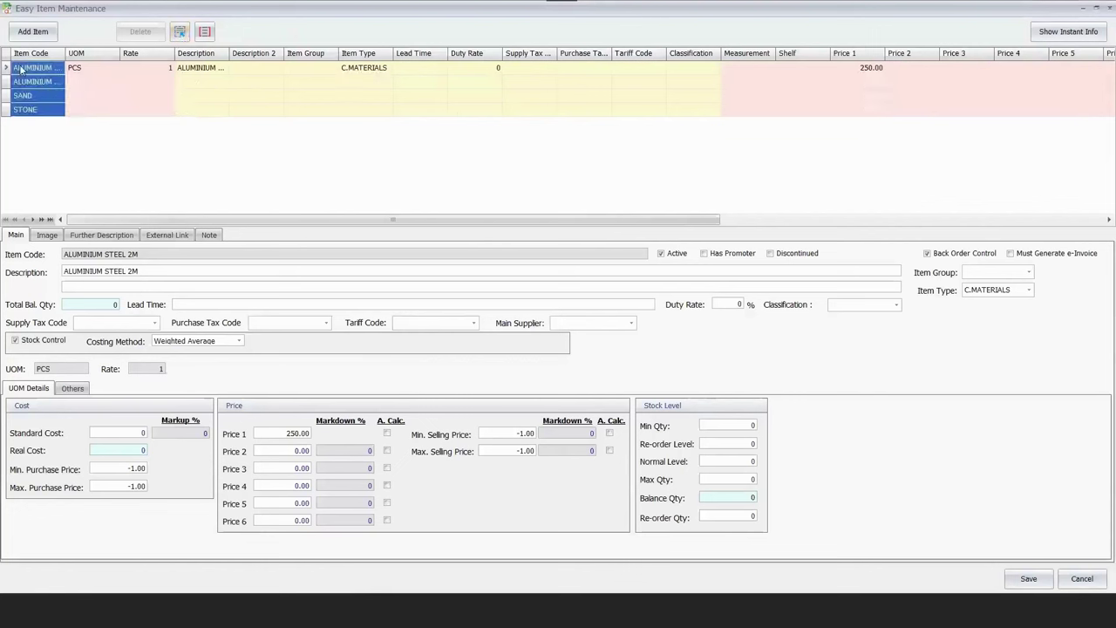
left_click(204, 35)
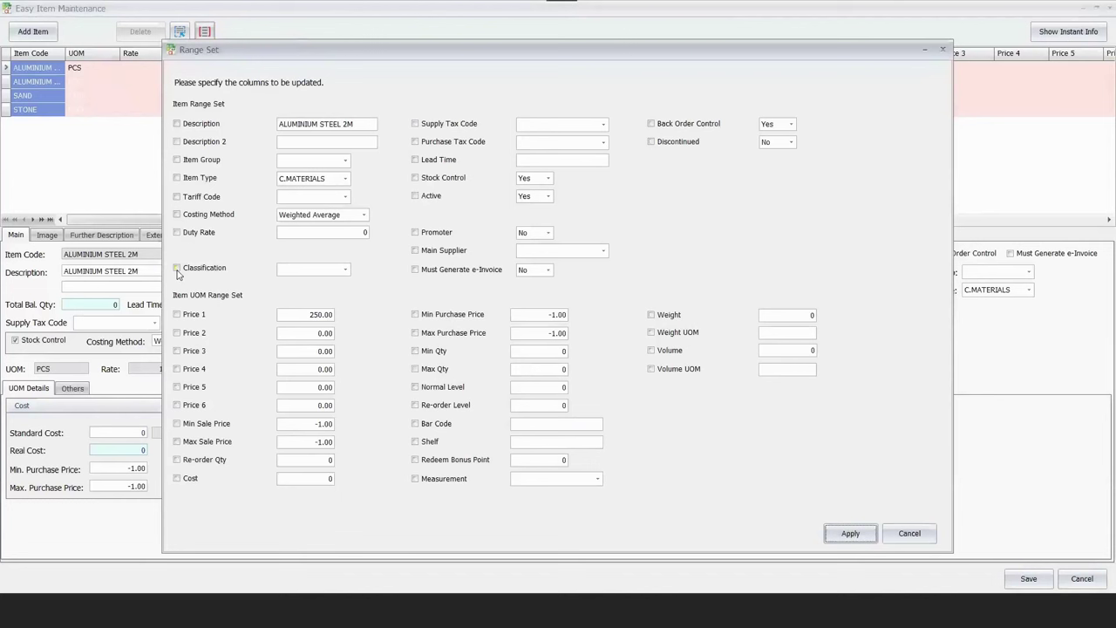
left_click(177, 270)
left_click(344, 270)
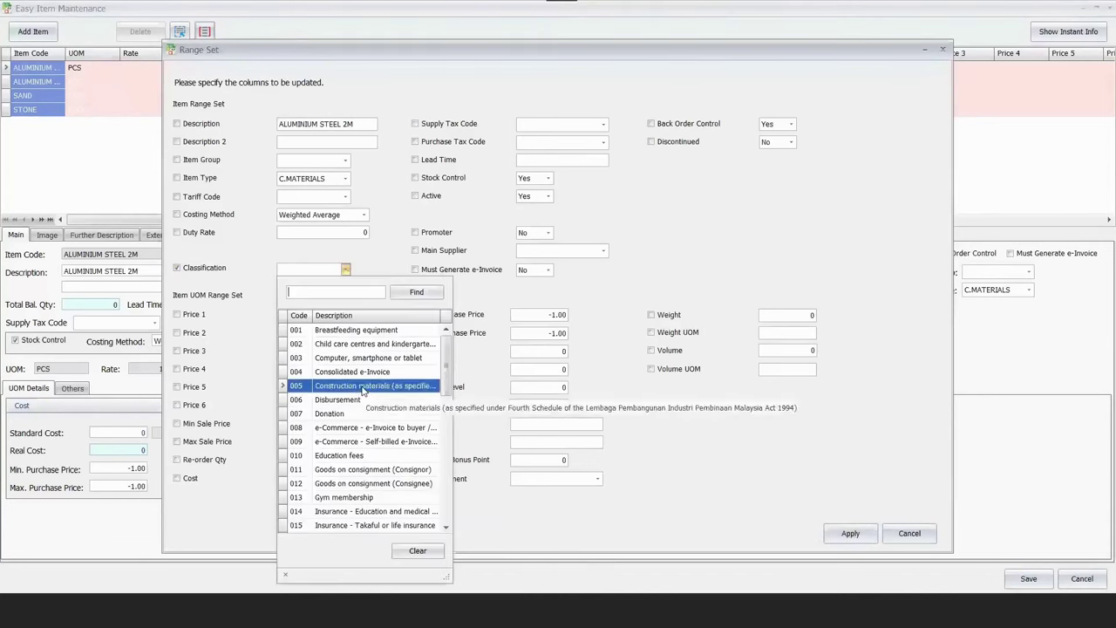
left_click(363, 392)
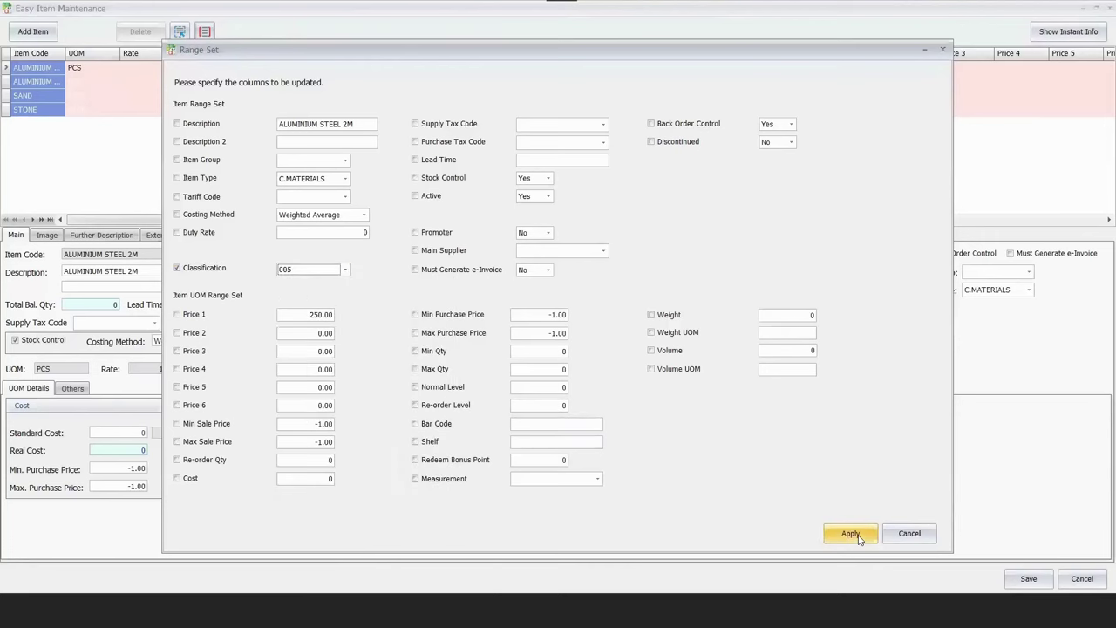
left_click(851, 534)
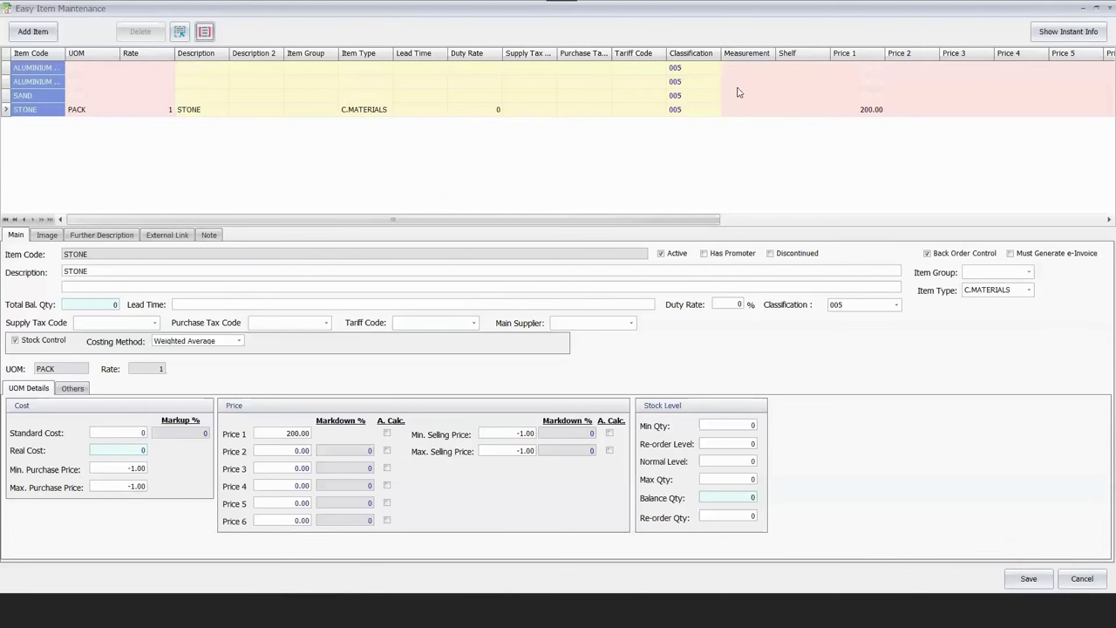
left_click(1097, 7)
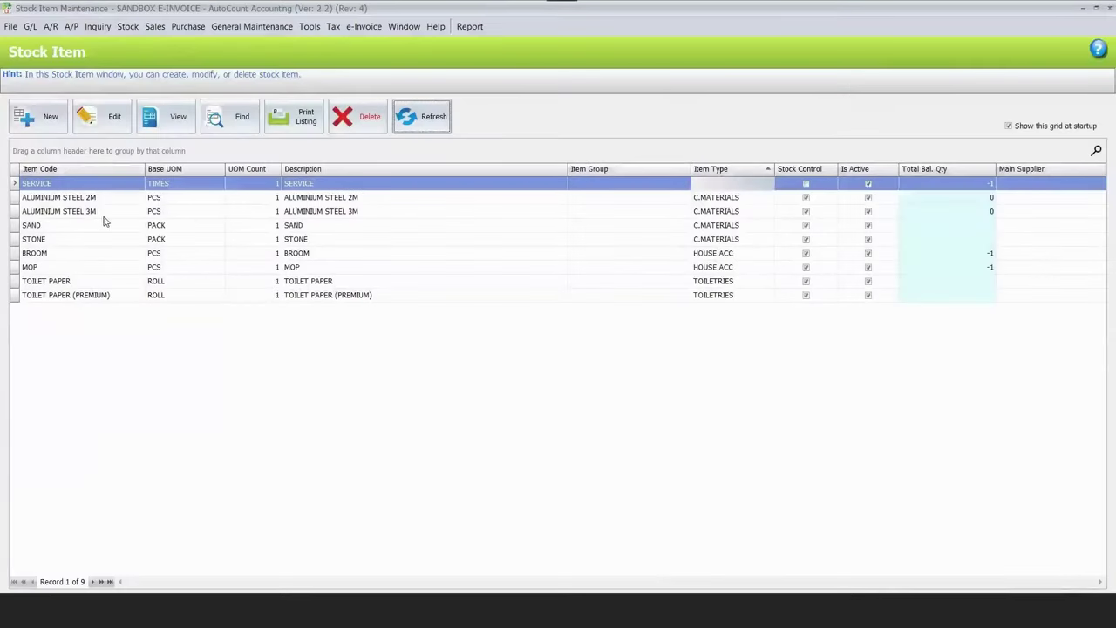
Open the ALUMINIUM STEEL 2M and SAND details to verify classification 005, then move through the list.
double_click(384, 197)
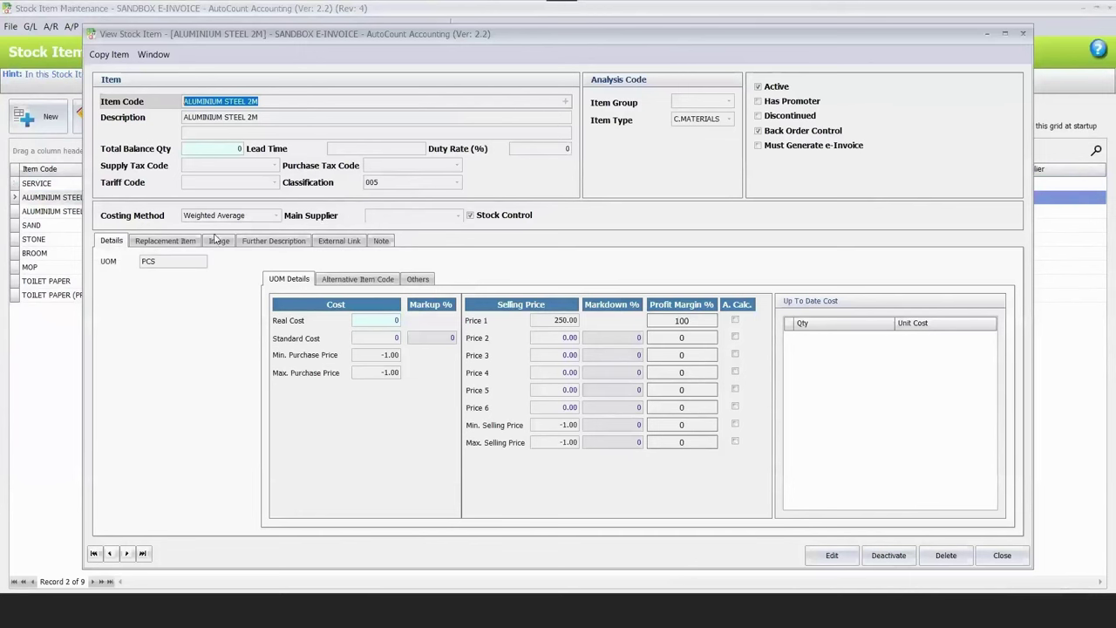
key("Escape")
left_click(284, 211)
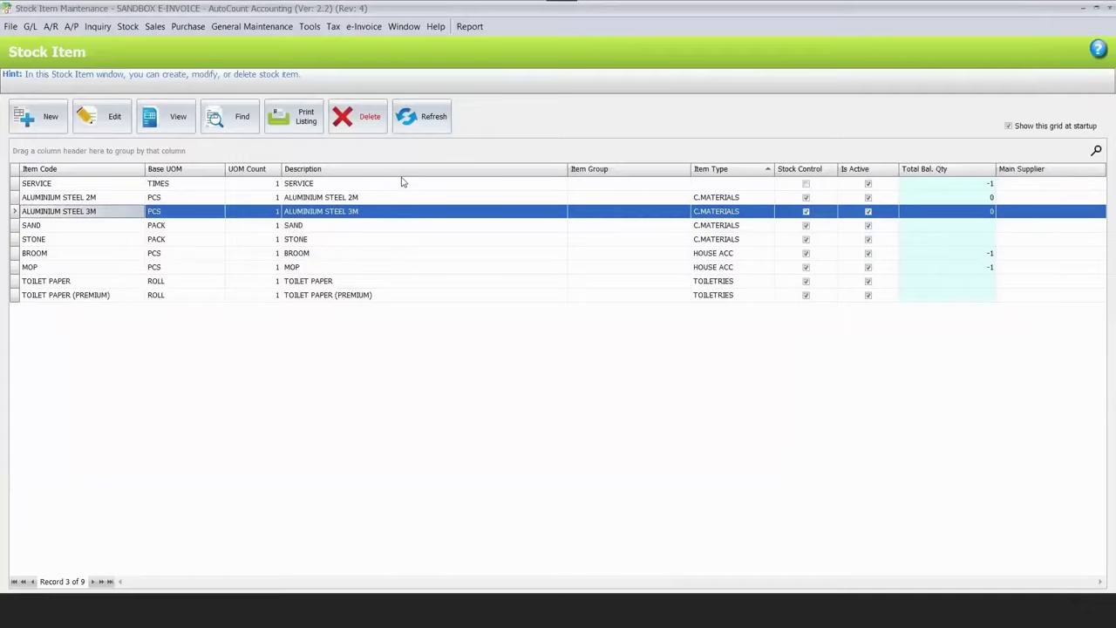
key("Down")
key("Return")
key("Escape")
key("Down")
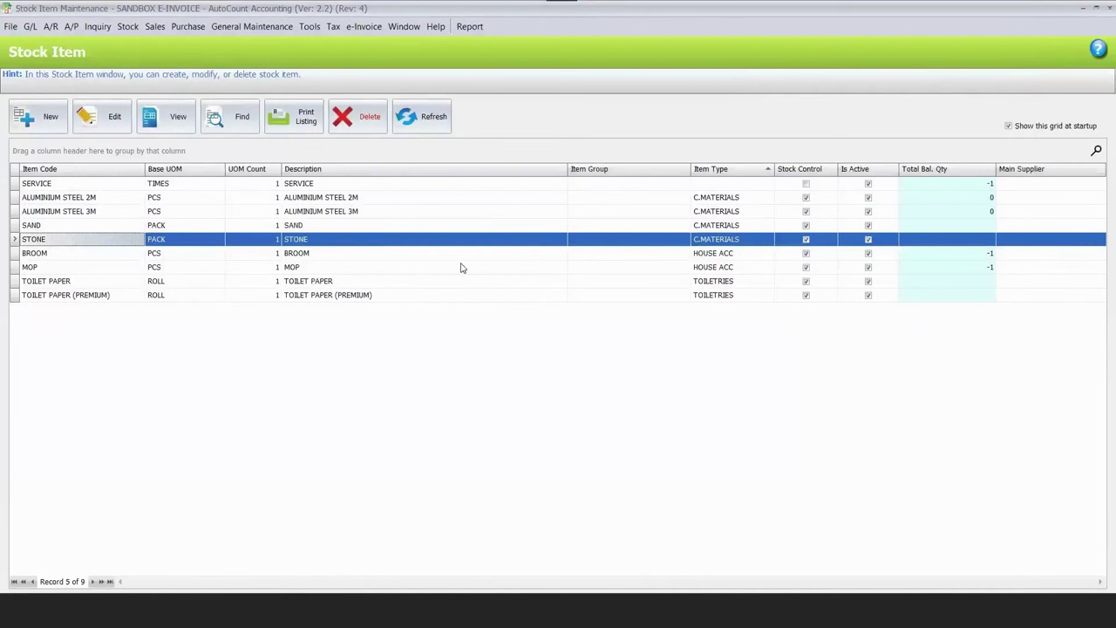
left_click(464, 267)
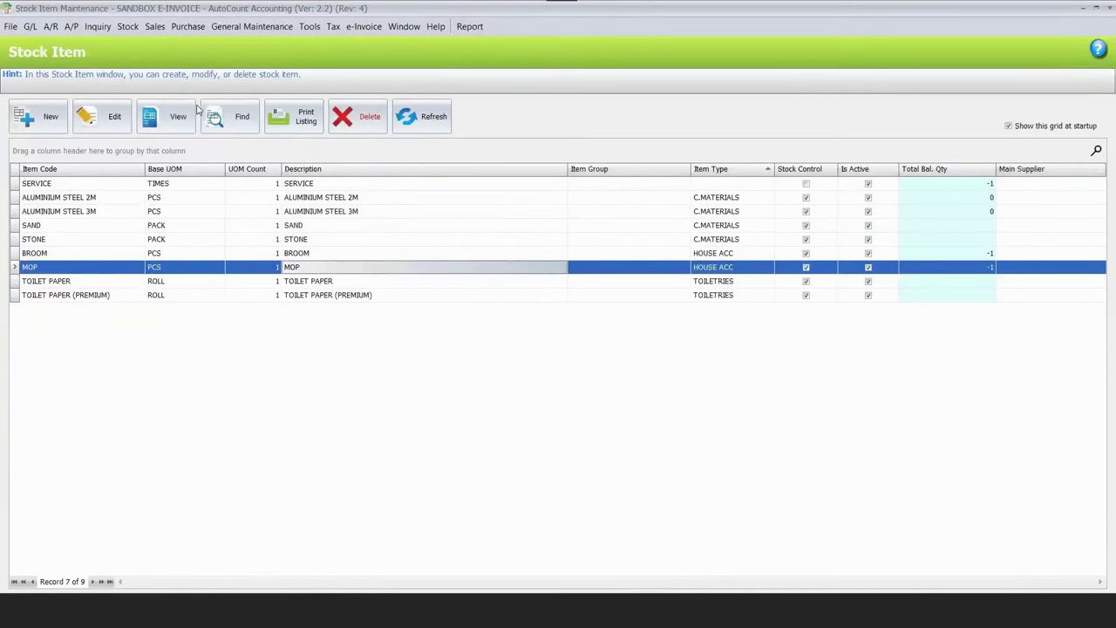
Search item types for 'house' and load BROOM and MOP into Easy Item Maintenance.
key("Down")
key("Down")
left_click(220, 125)
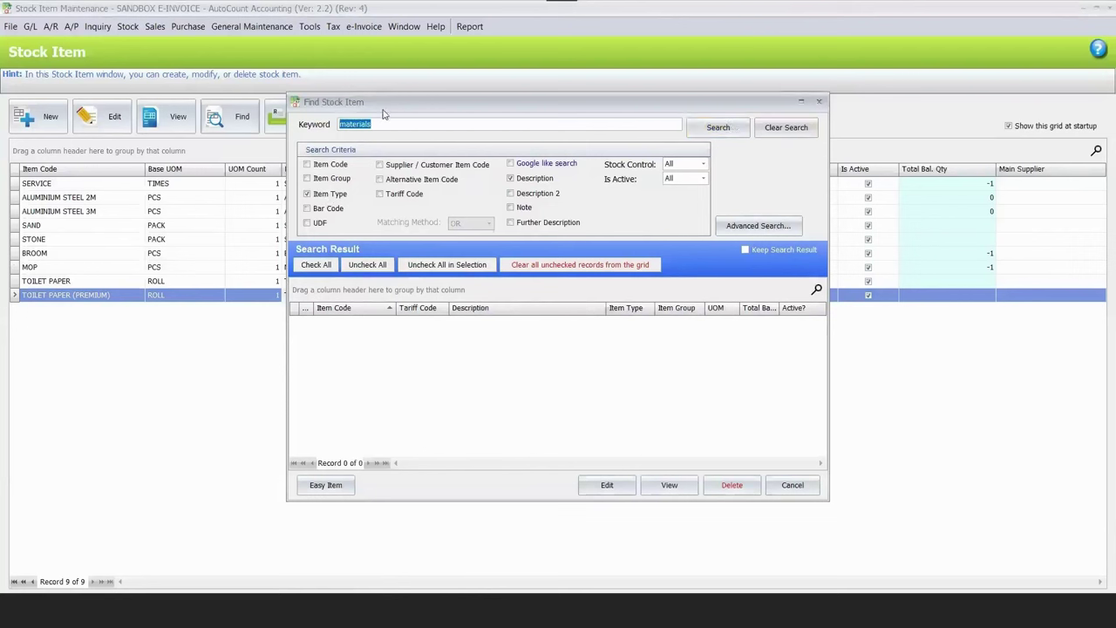
type("house")
left_click(338, 196)
key("Return")
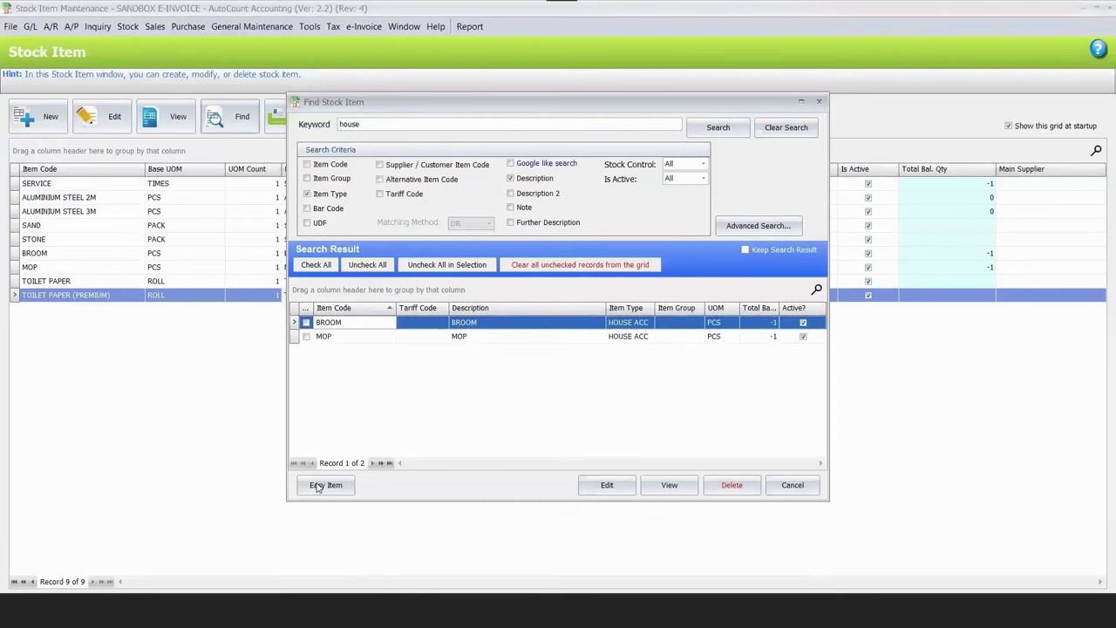
left_click(325, 485)
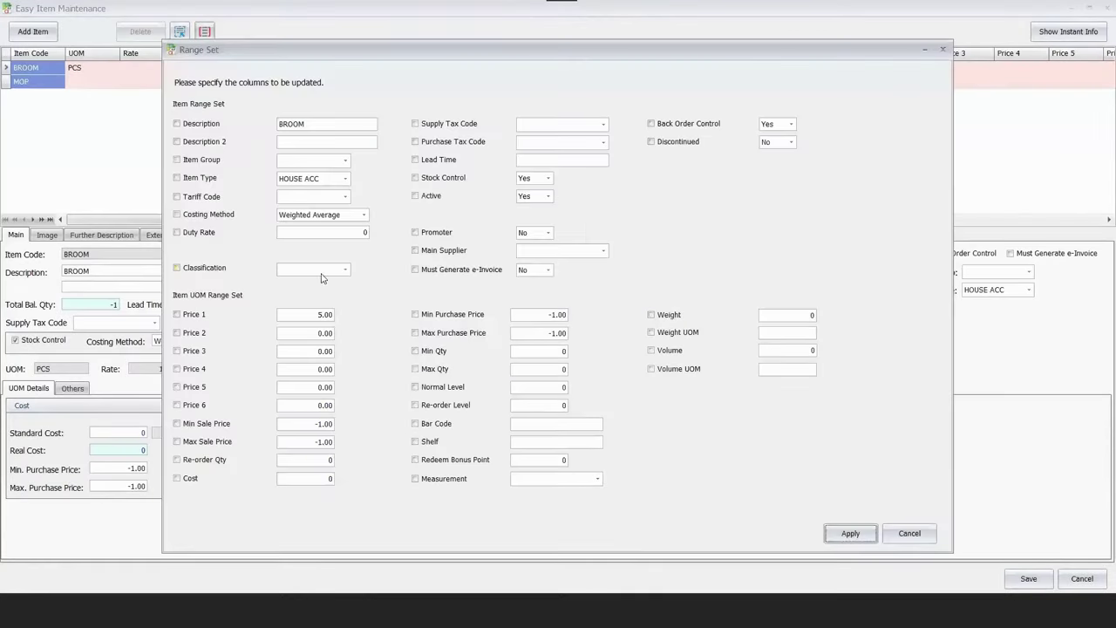
Range-set classification 022 Others on BROOM and MOP, then open MOP to check it.
left_click(345, 270)
type("022")
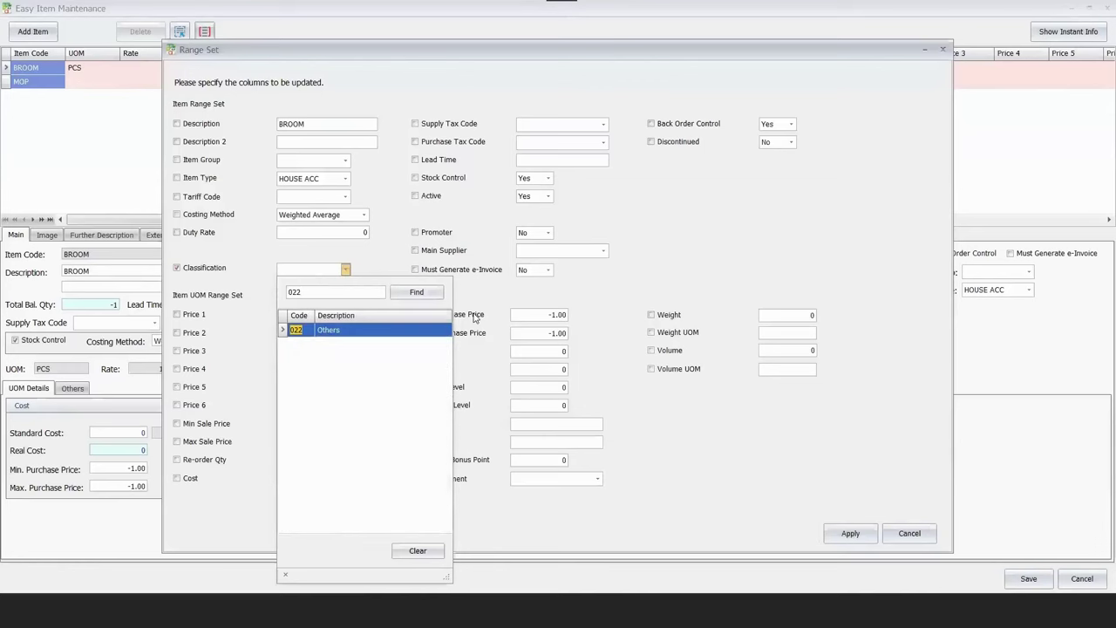
key("Return")
key("Return")
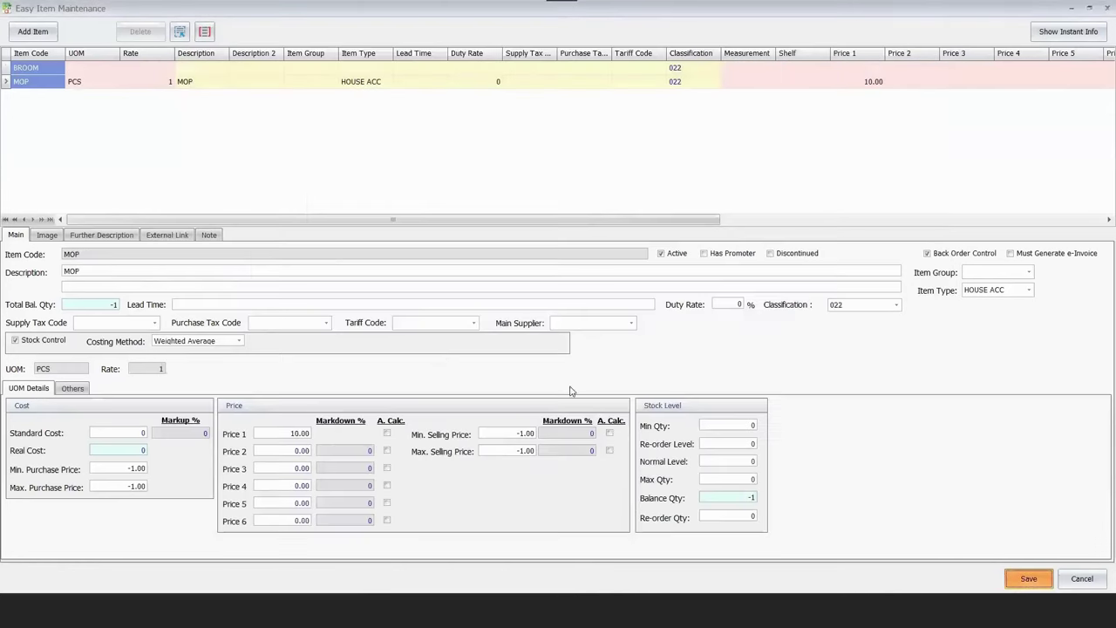
key("Return")
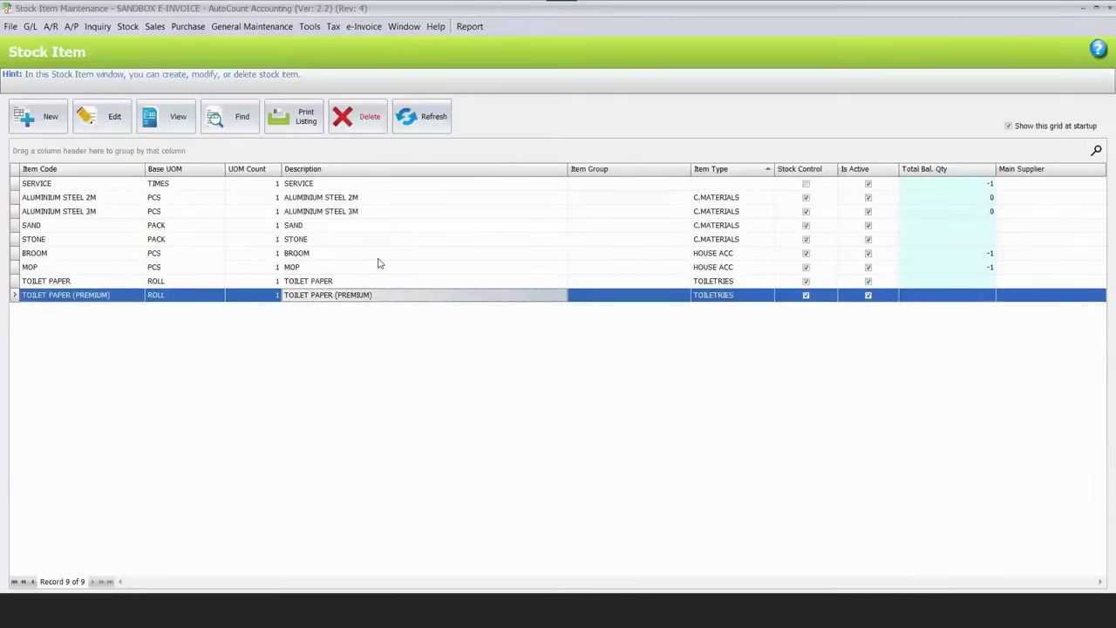
double_click(136, 263)
Close the MOP check and open TOILET PAPER (PREMIUM) for editing.
key("Escape")
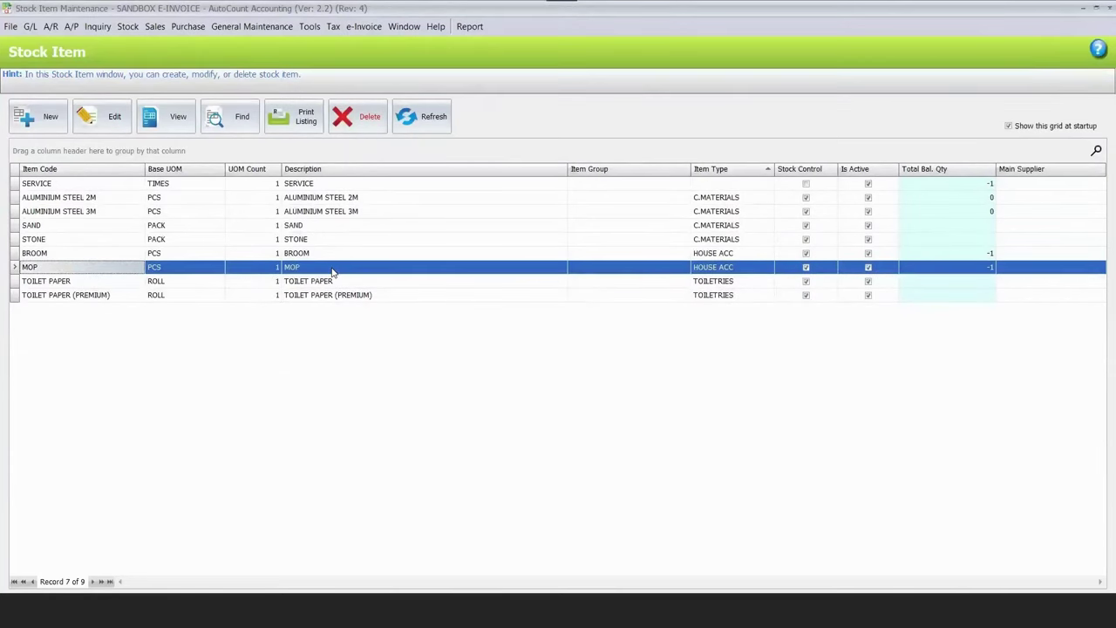
key("Return")
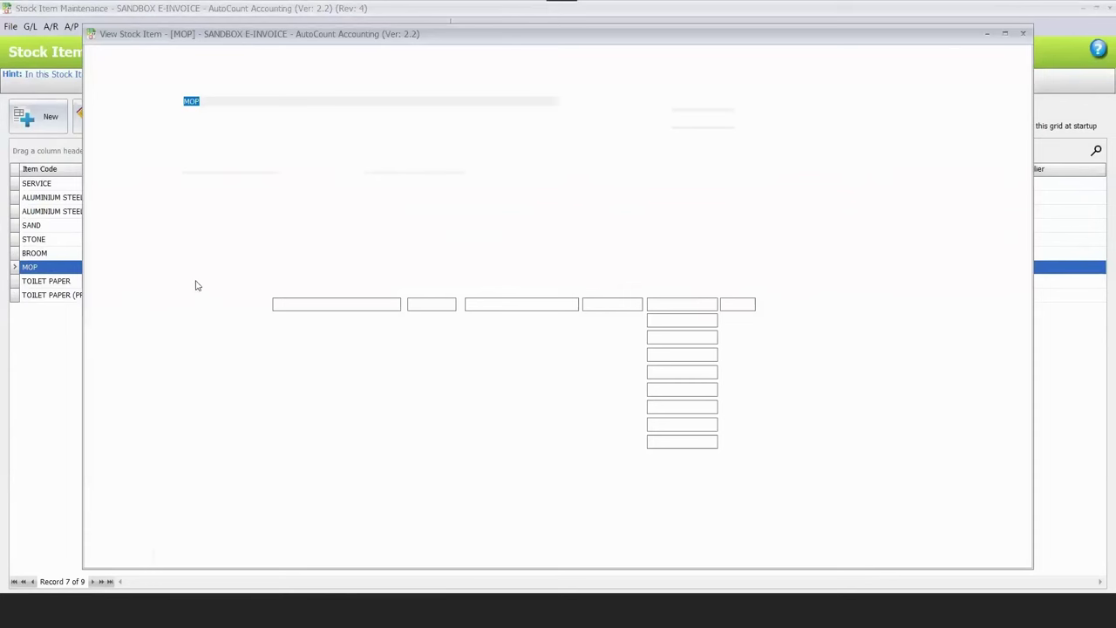
left_click(39, 280)
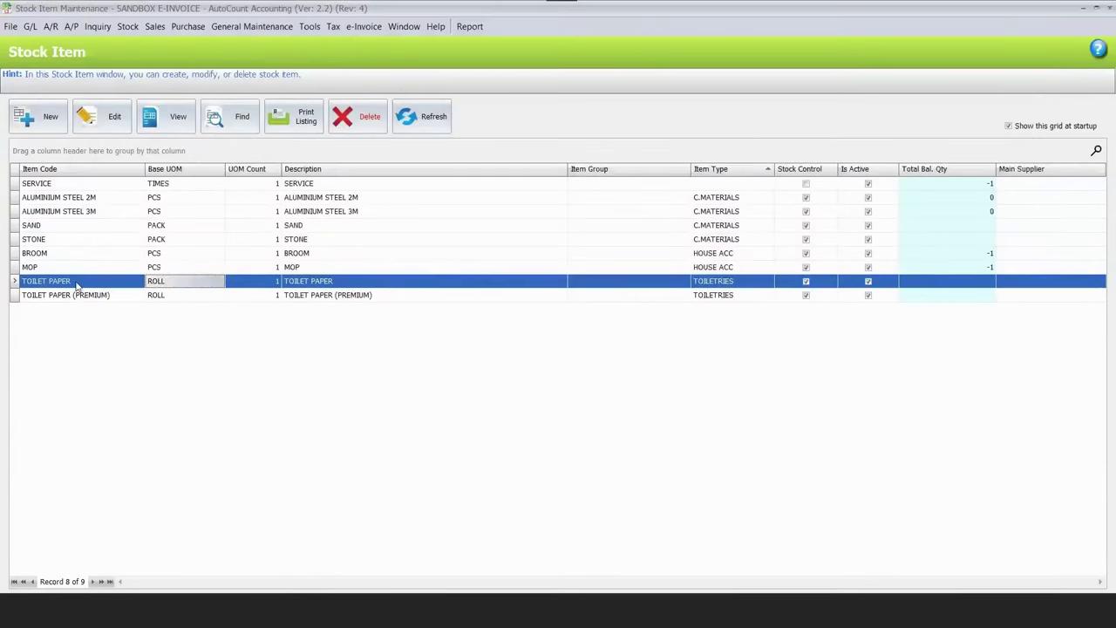
left_click(79, 283)
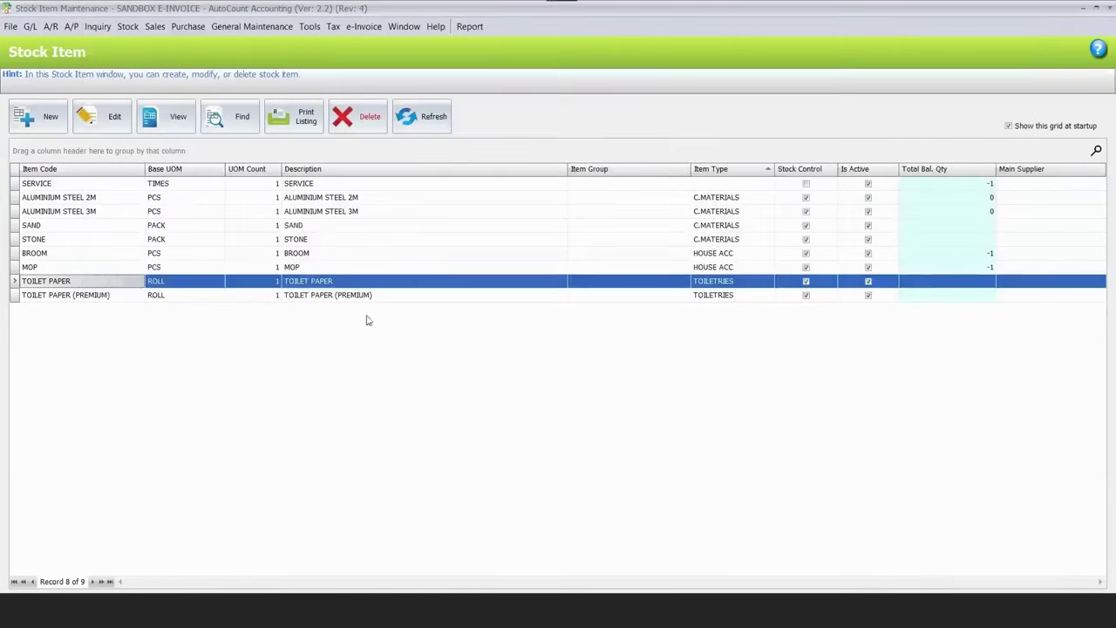
key("Down")
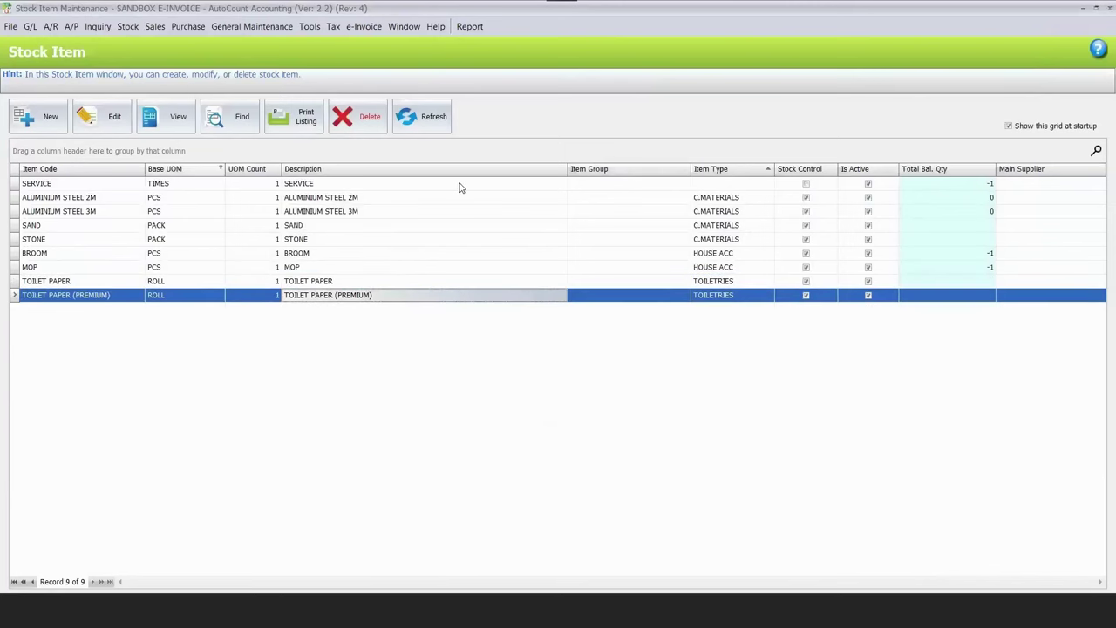
key("Return")
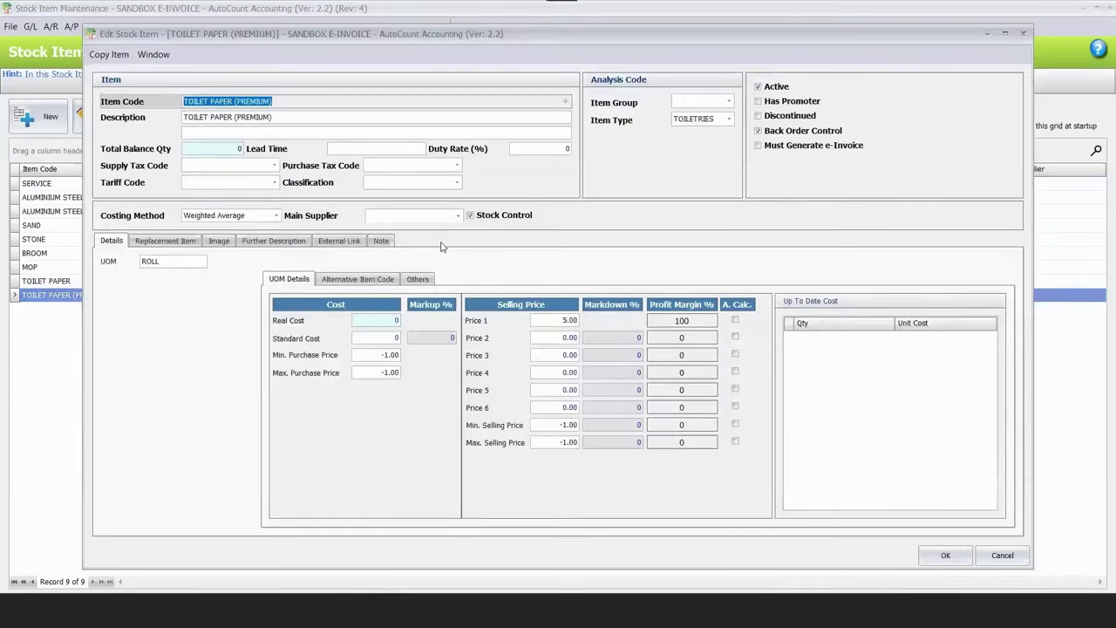
Set its classification to 022 Others, save, and go back to the MyInvois code tables in Chrome.
left_click(456, 182)
type("022")
left_click(940, 558)
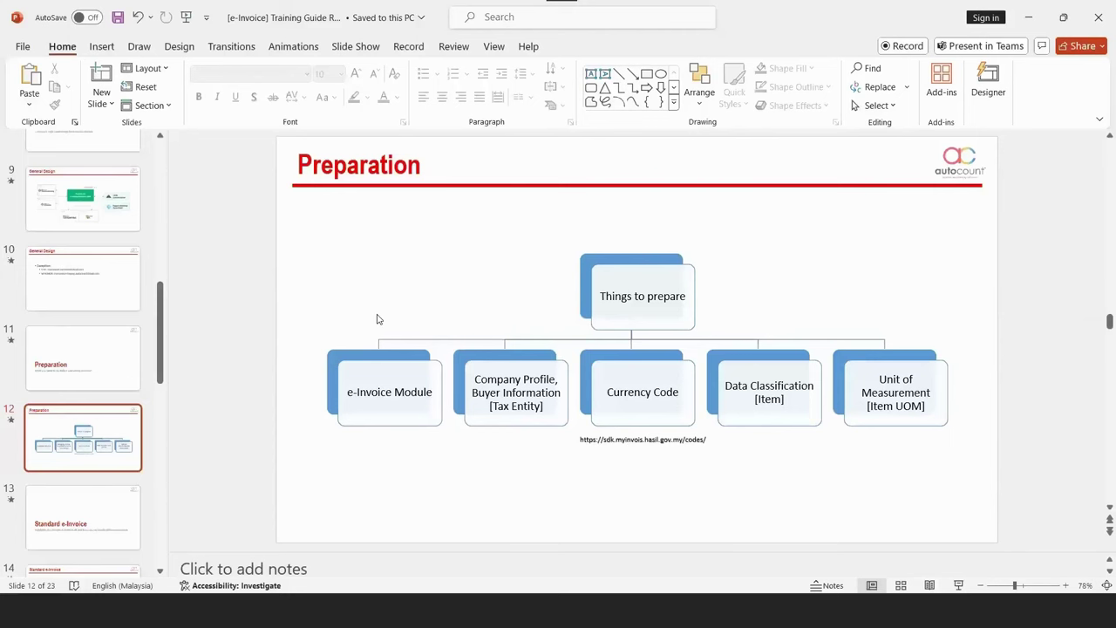
key("alt+Tab")
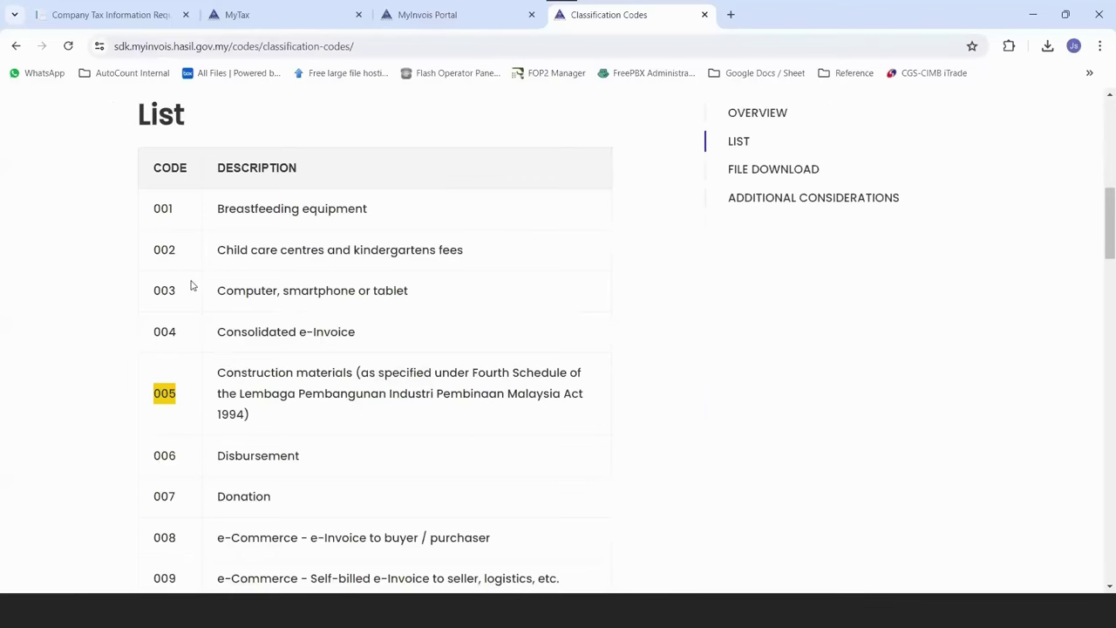
key("alt+Left")
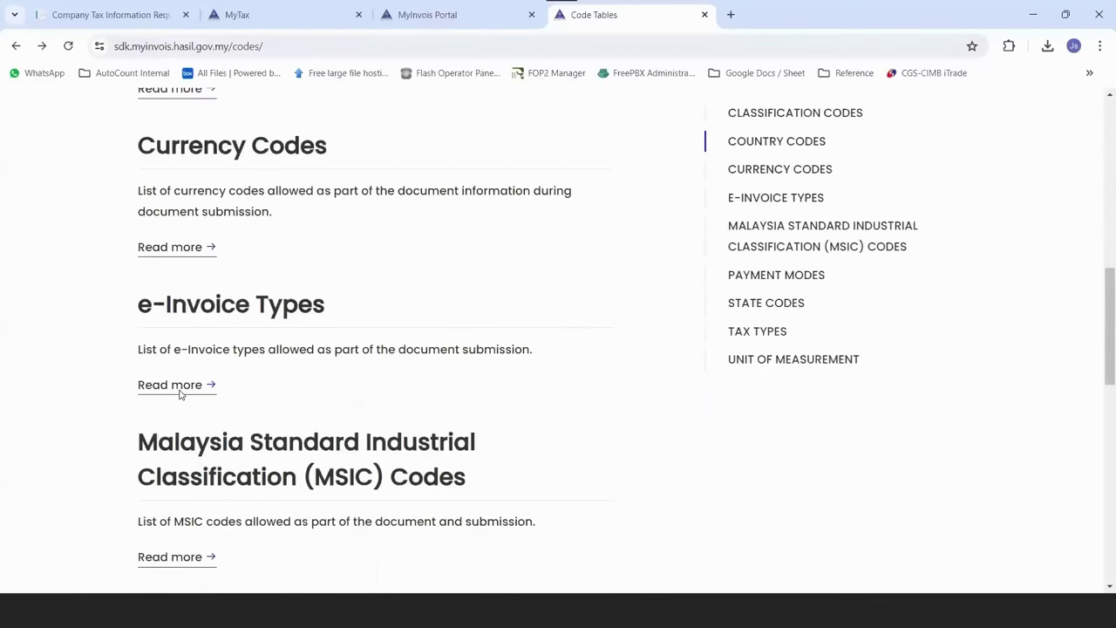
Browse the unit types in the MyInvois Unit of measurement code table, then return to AutoCount's Stock menu.
scroll(180, 394, "down", 8)
left_click(199, 313)
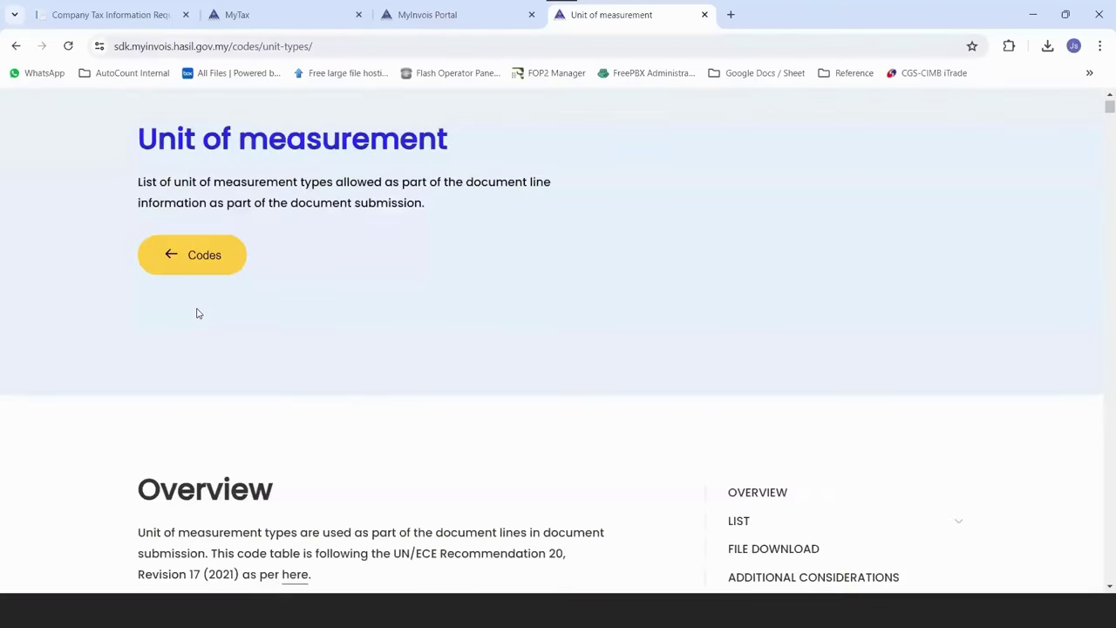
scroll(197, 314, "down", 5)
scroll(209, 356, "down", 10)
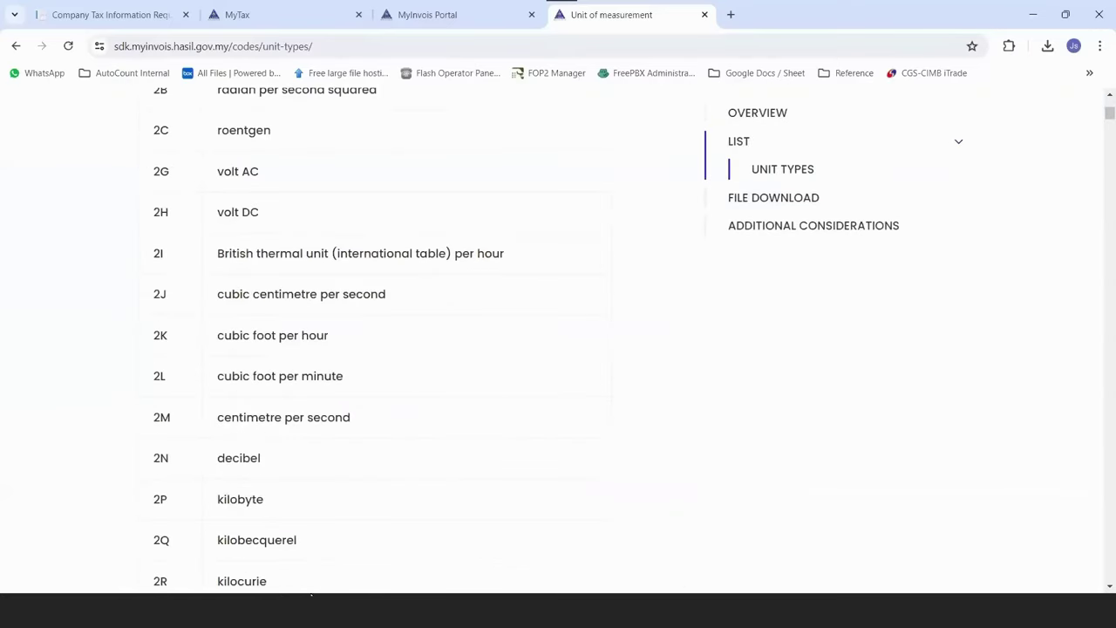
scroll(375, 340, "down", 5)
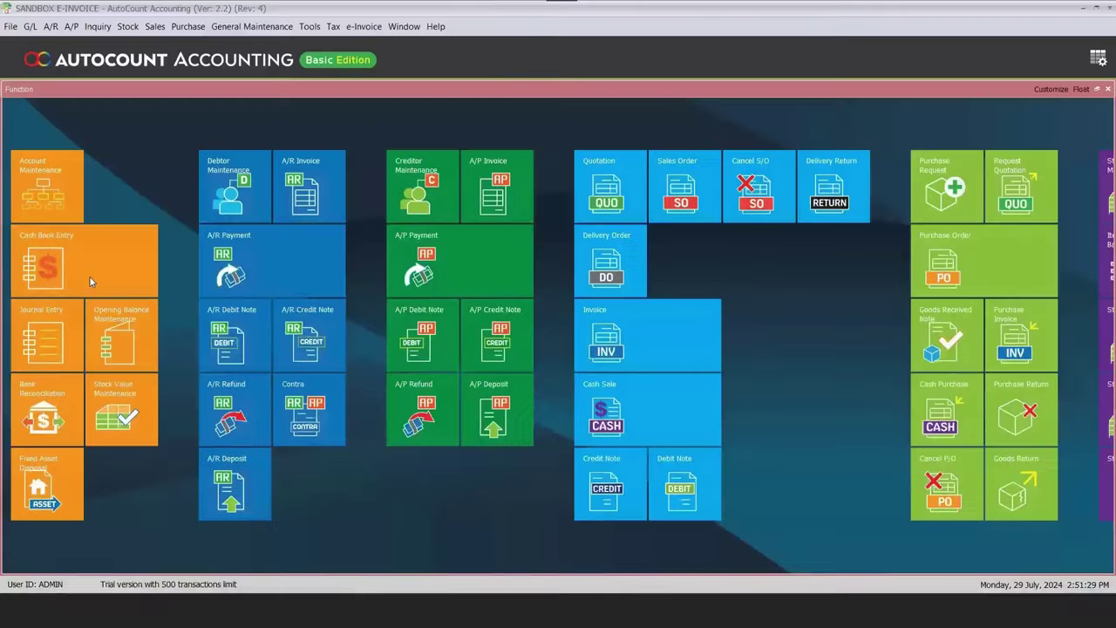
key("alt+s")
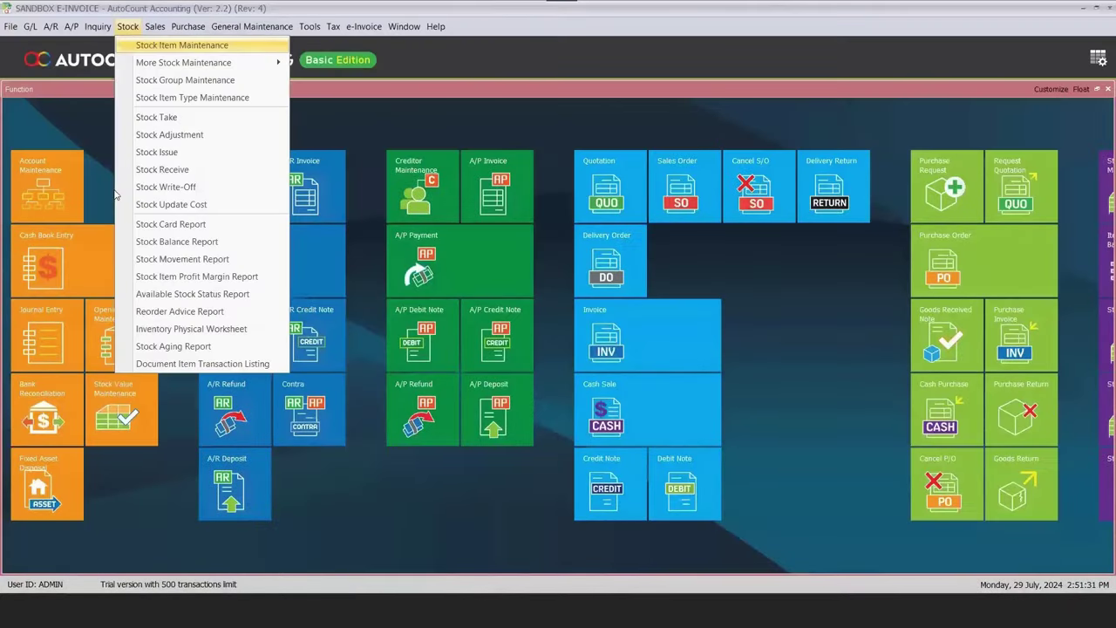
Set ALUMINIUM STEEL 2M's e-Invoice measurement to piece (H87) and save the item.
key("Return")
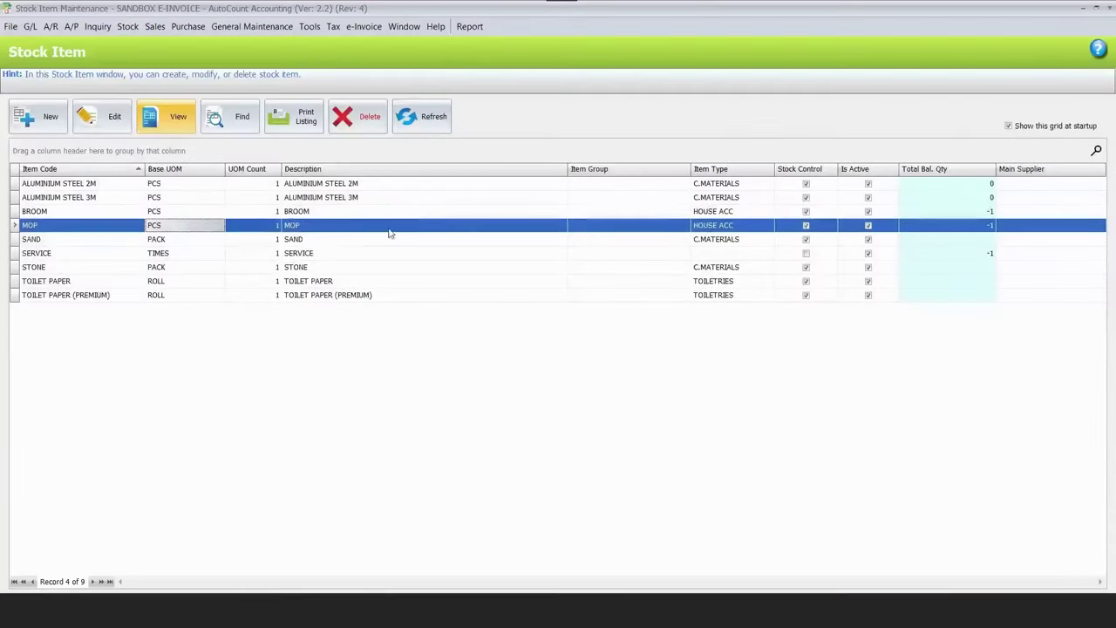
key("Home")
key("Return")
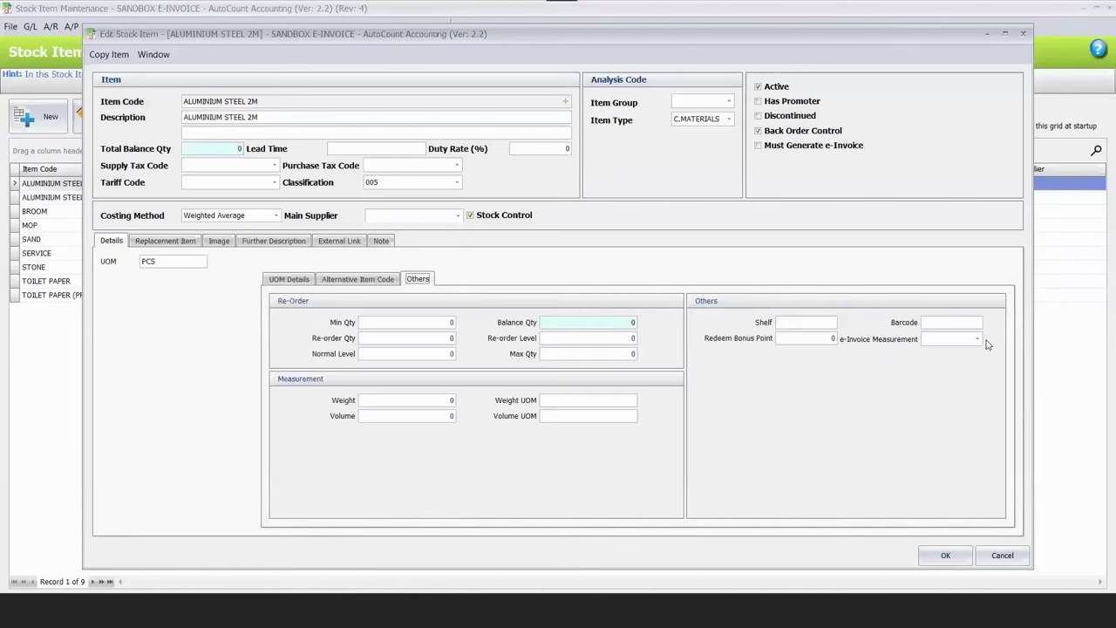
left_click(978, 338)
type("p")
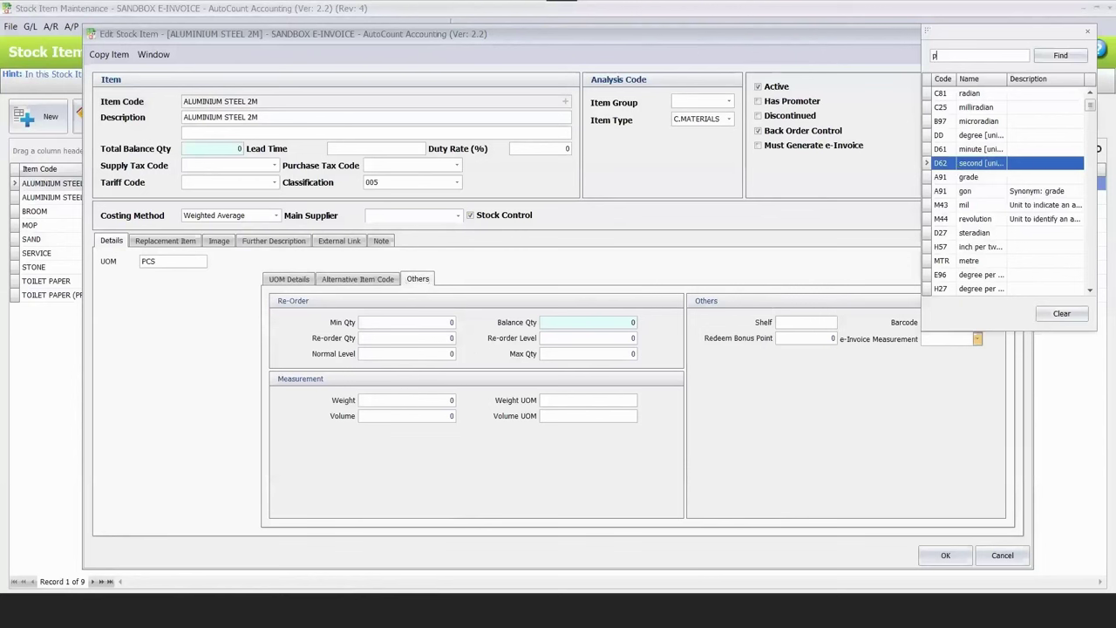
type("ieces")
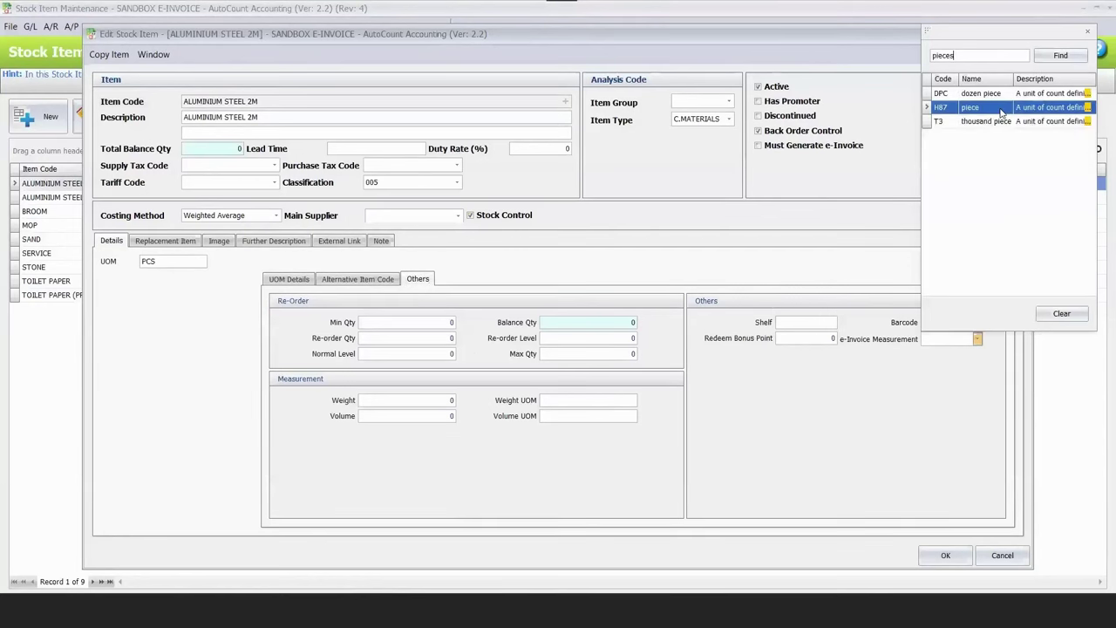
left_click(939, 348)
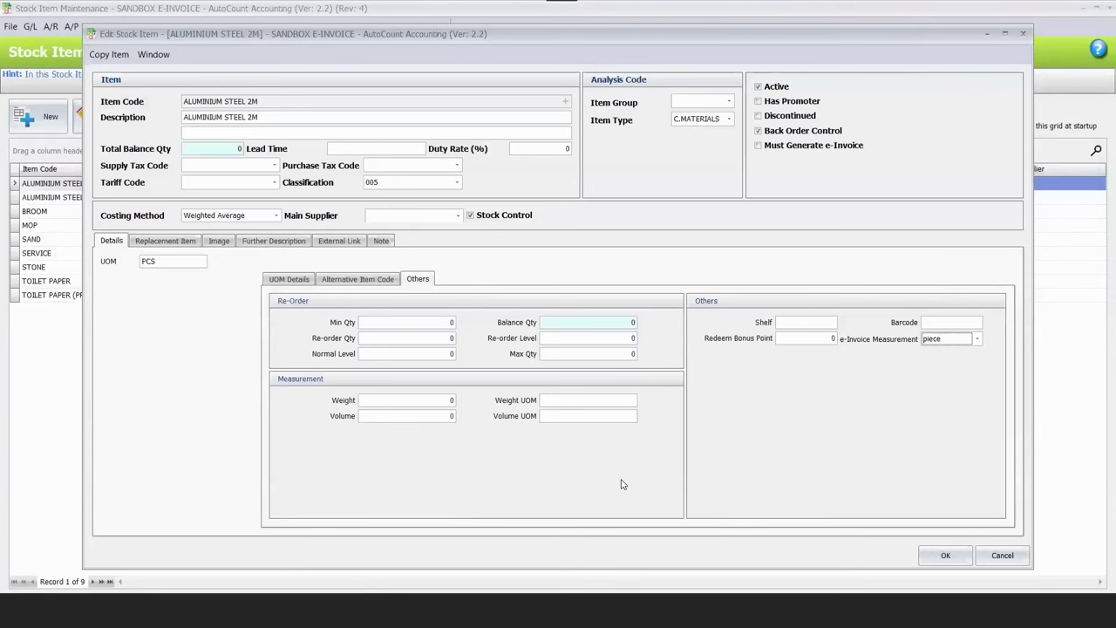
key("Return")
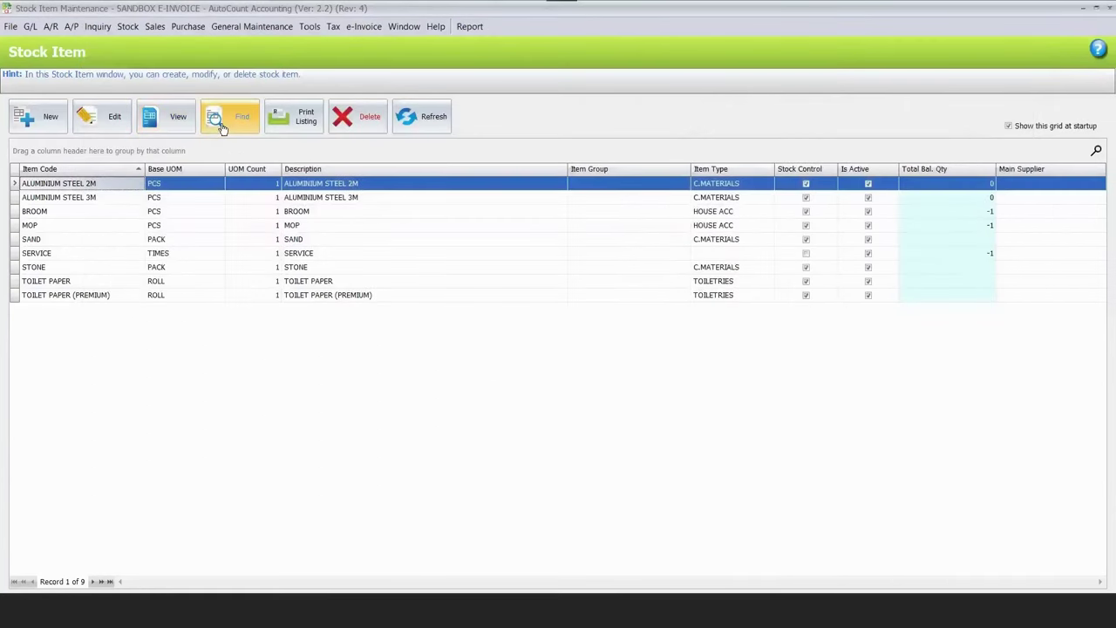
left_click(219, 119)
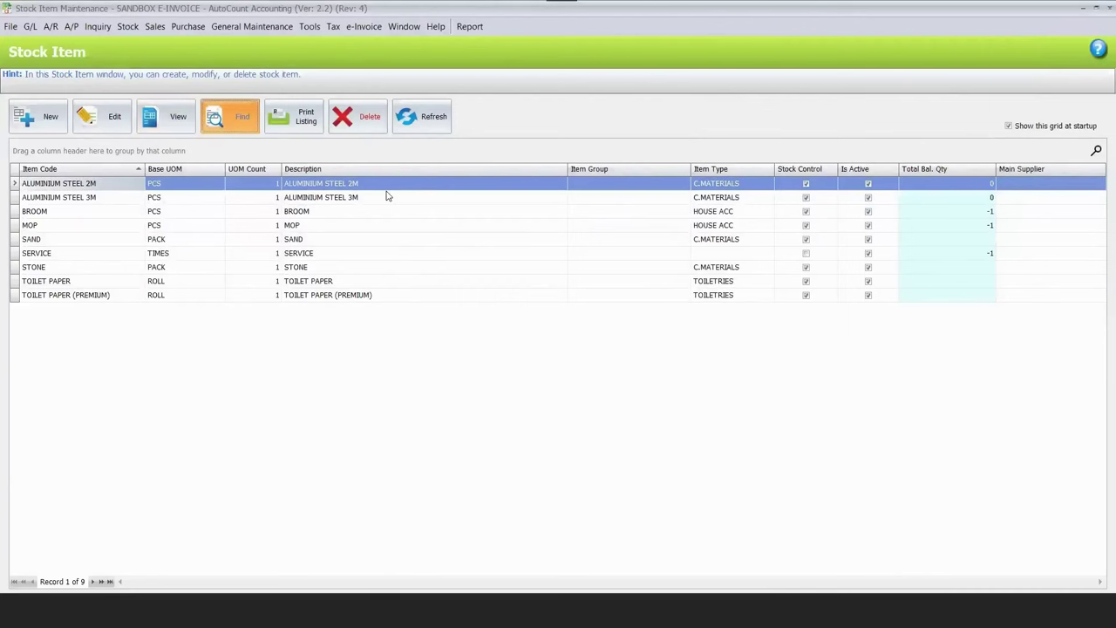
Bulk-set BROOM and MOP's measurement to piece, save the edits, and return to the Chrome unit list.
left_click(718, 128)
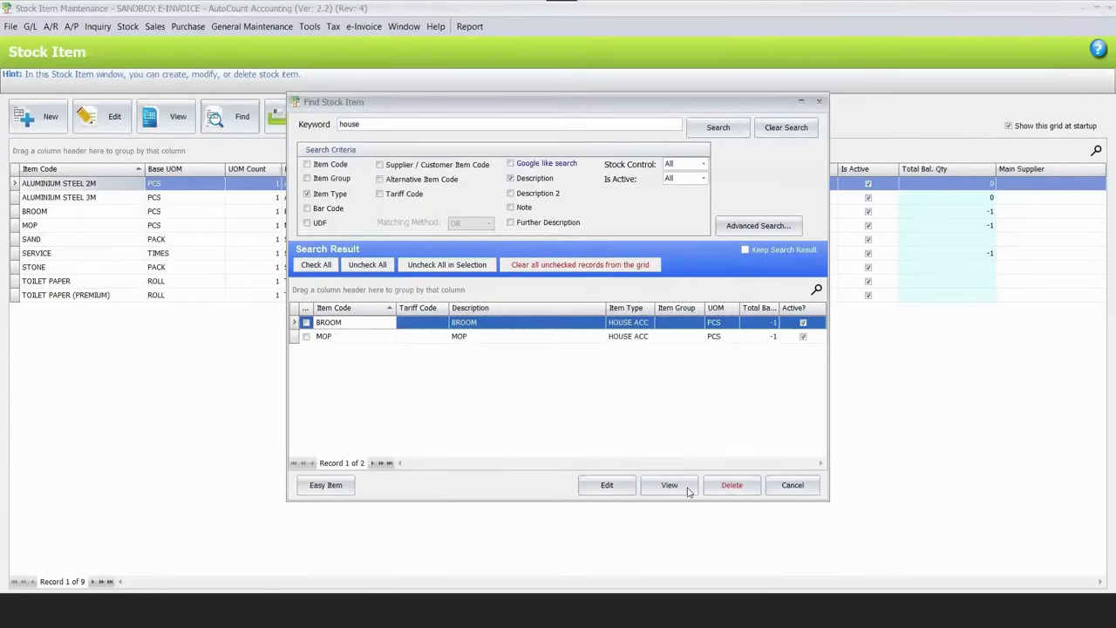
key("ctrl+a")
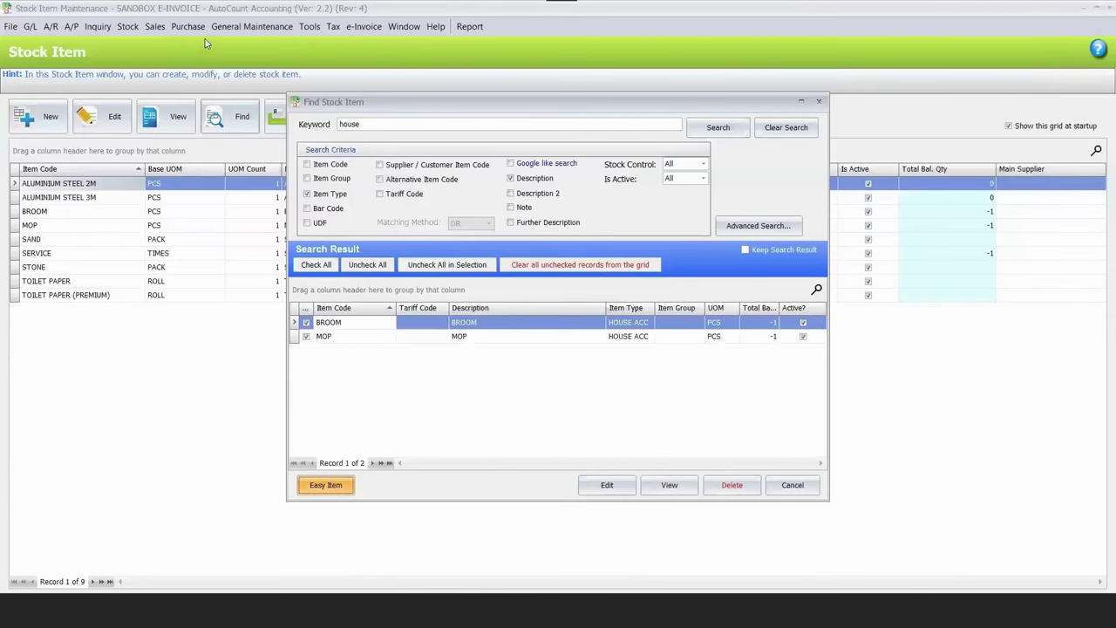
key("Return")
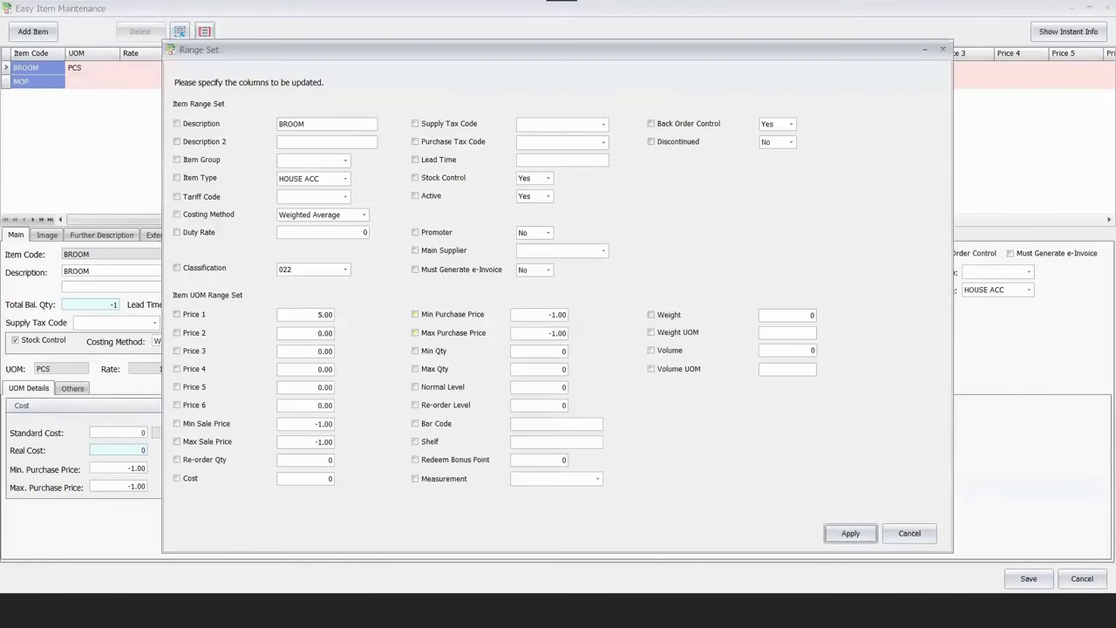
left_click(598, 478)
left_click(558, 230)
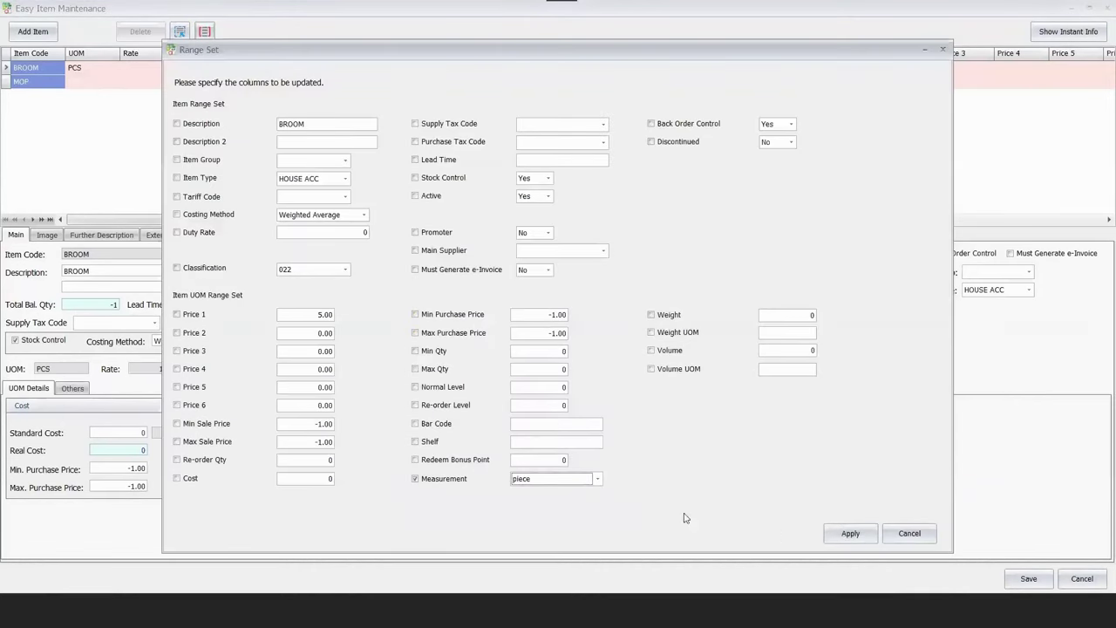
left_click(850, 533)
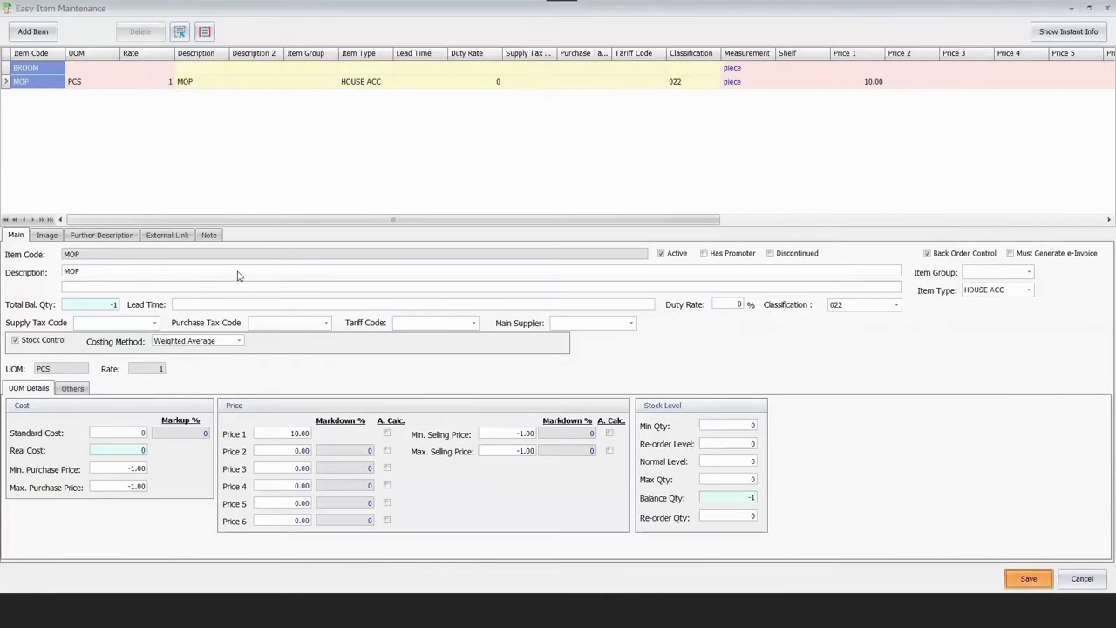
key("ctrl+s")
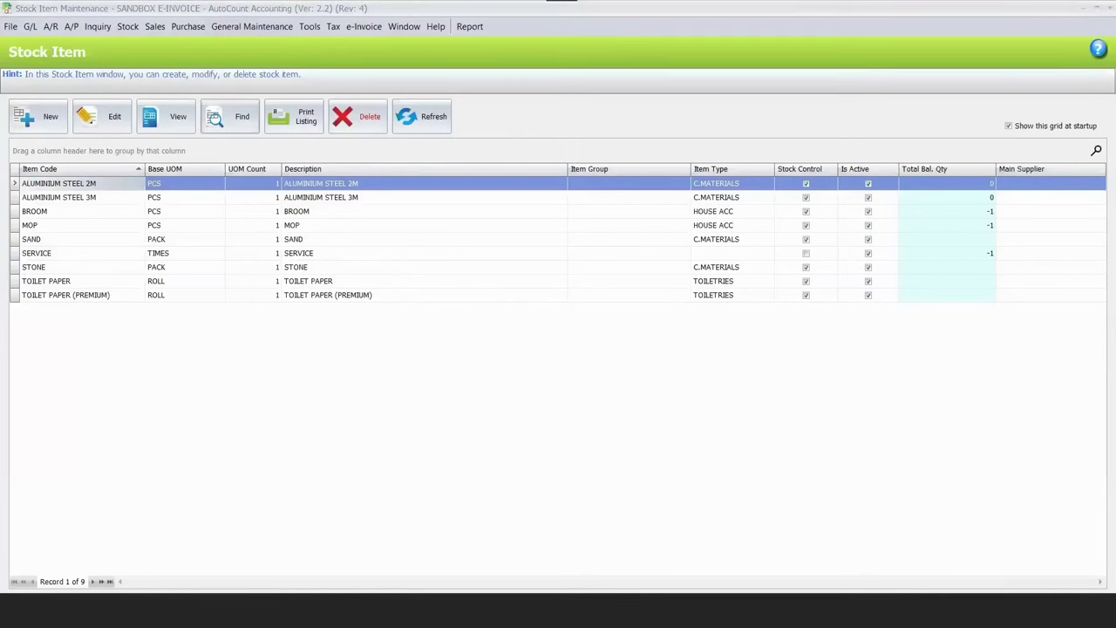
key("alt+Tab")
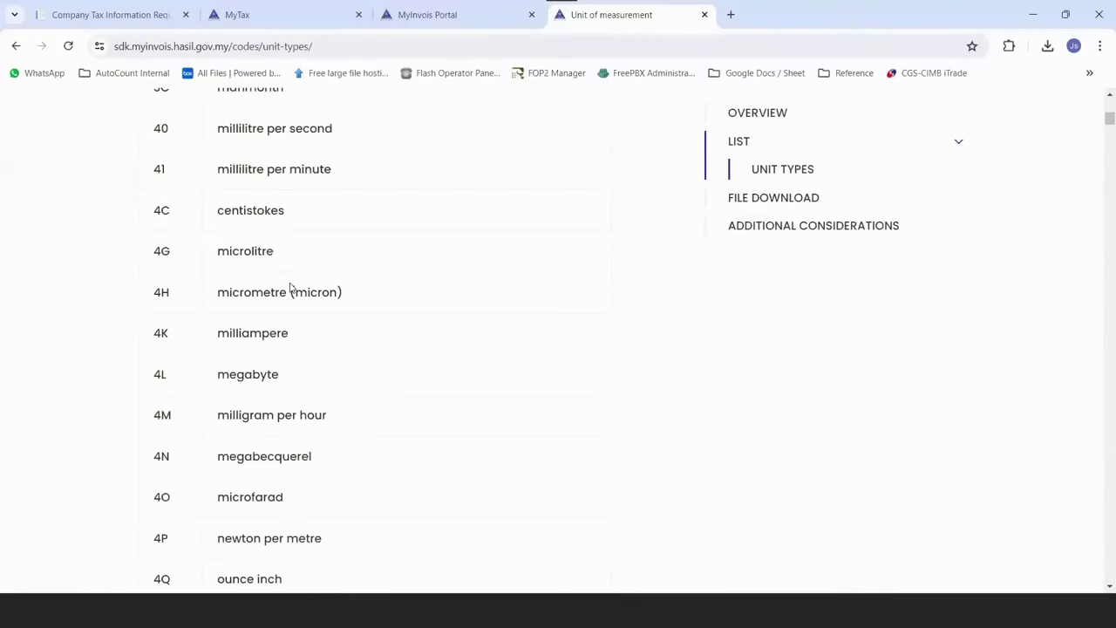
scroll(290, 292, "up", 7)
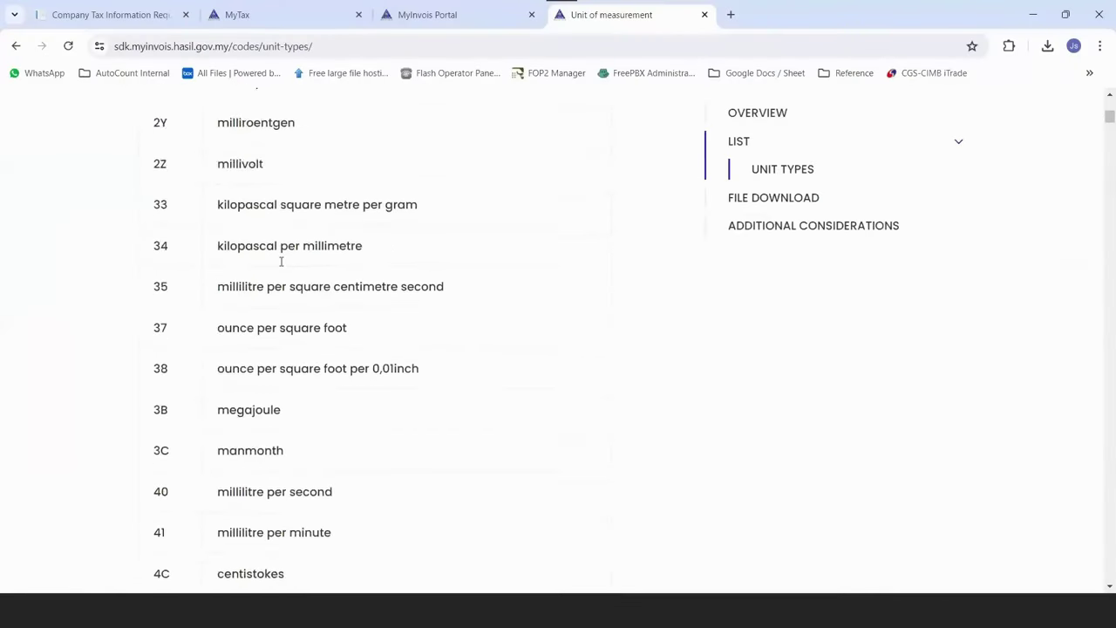
scroll(299, 356, "up", 7)
scroll(315, 343, "up", 12)
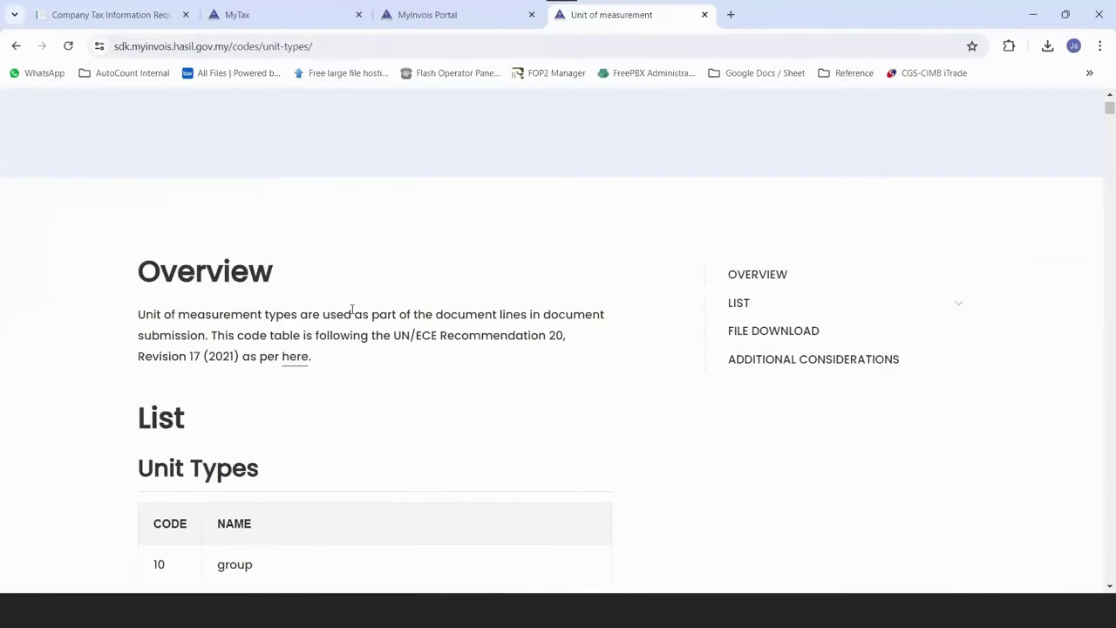
scroll(353, 310, "up", 4)
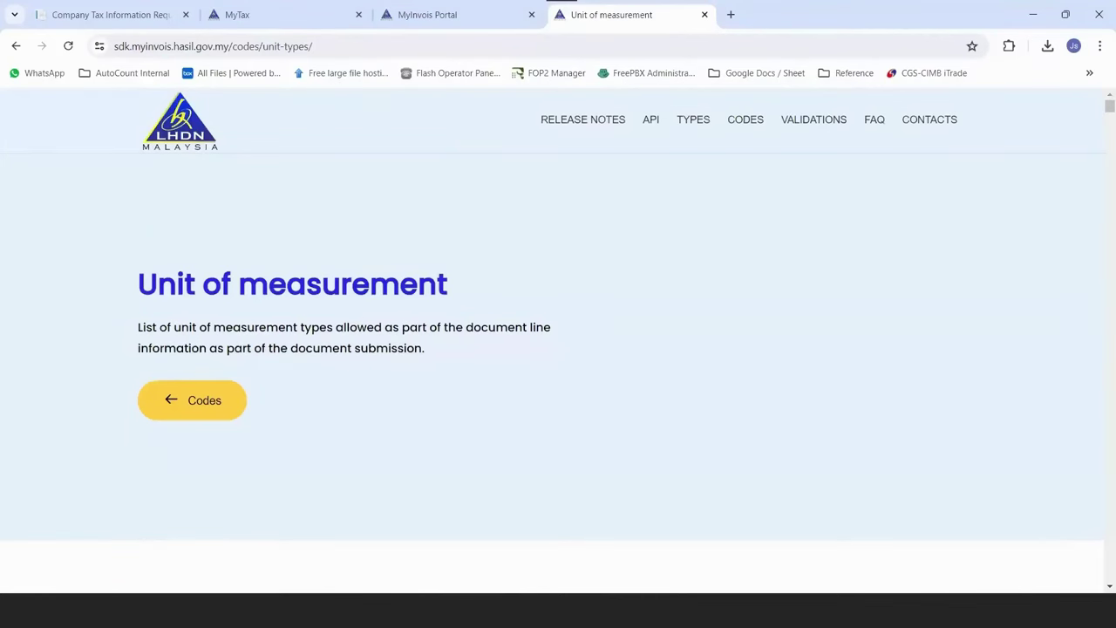
mouse_move(87, 611)
key("alt+Tab")
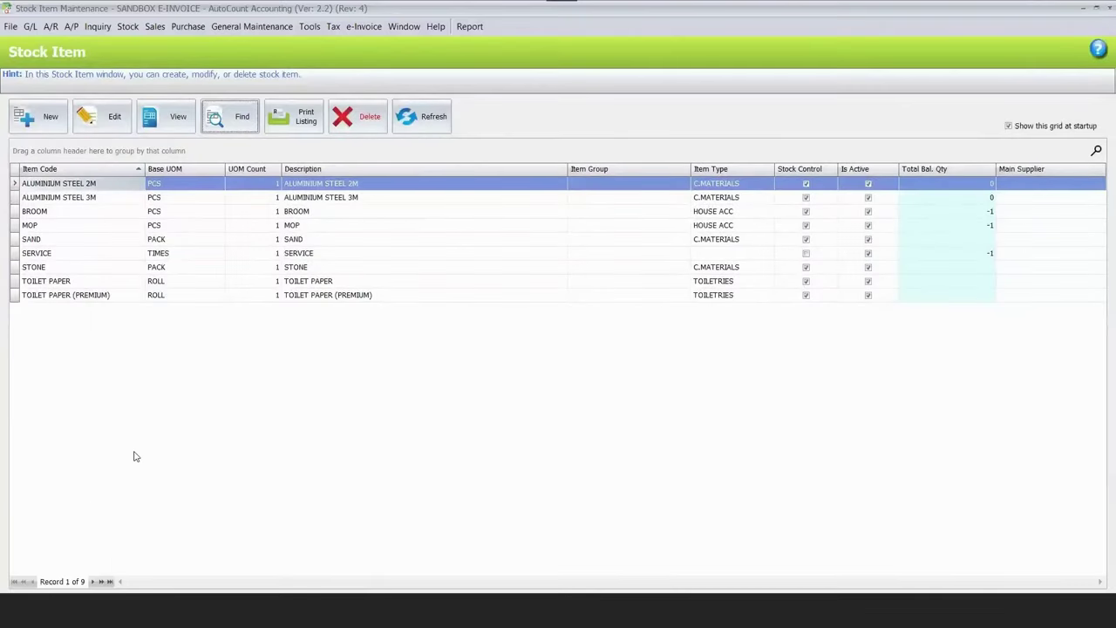
Switch from the AutoCount stock item list back to the PowerPoint training deck.
key("alt+Tab")
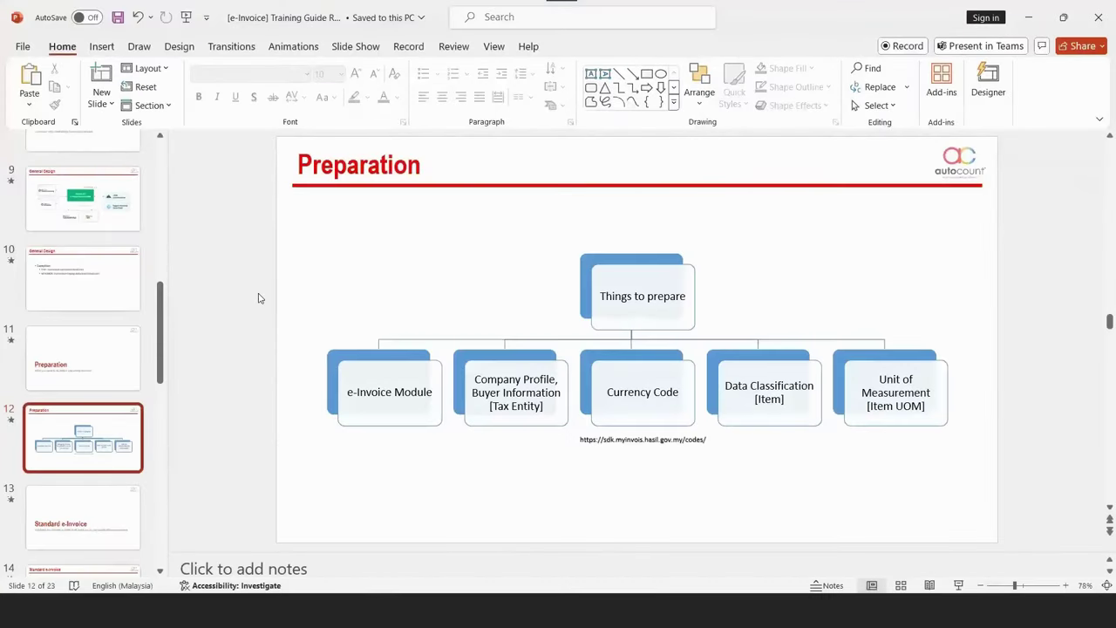
key("Down")
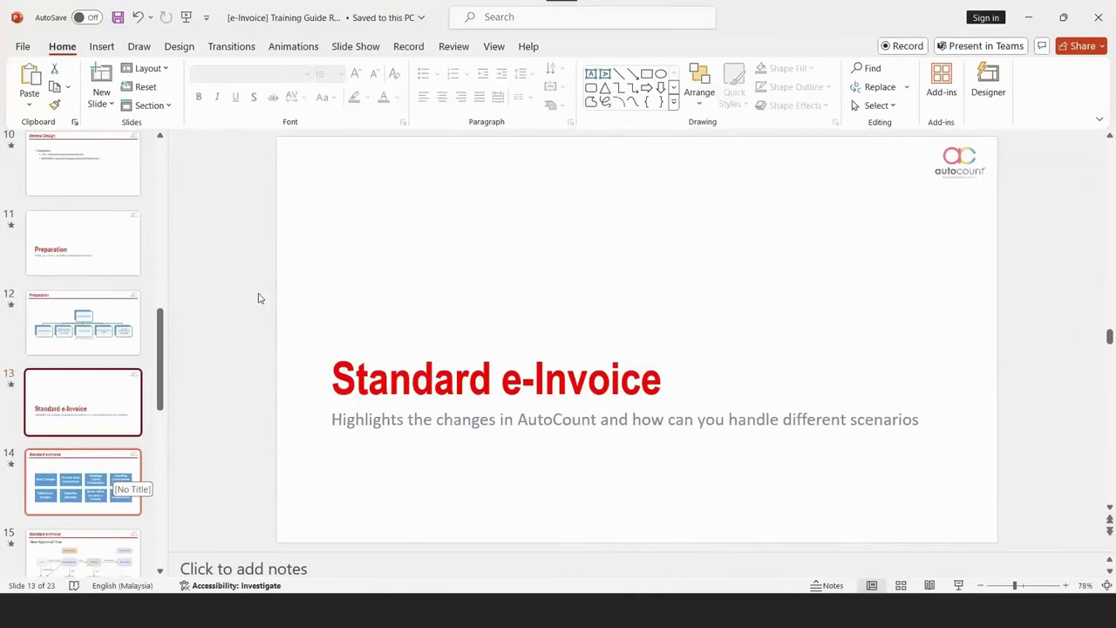
Go to slide 14, the Standard e-Invoice overview listing eight topics.
left_click(94, 509)
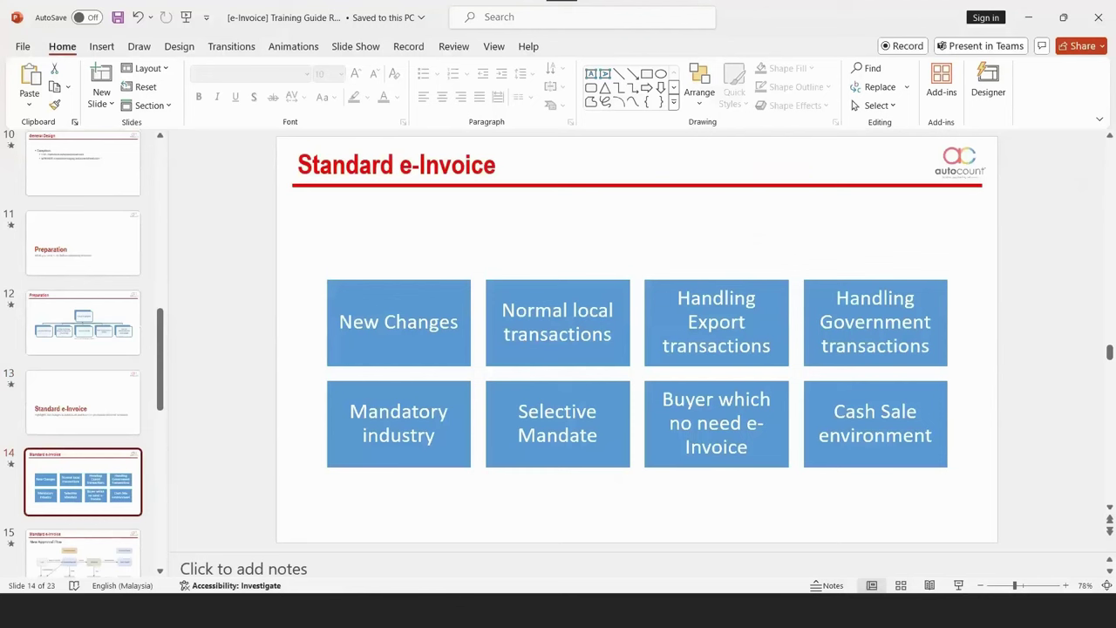
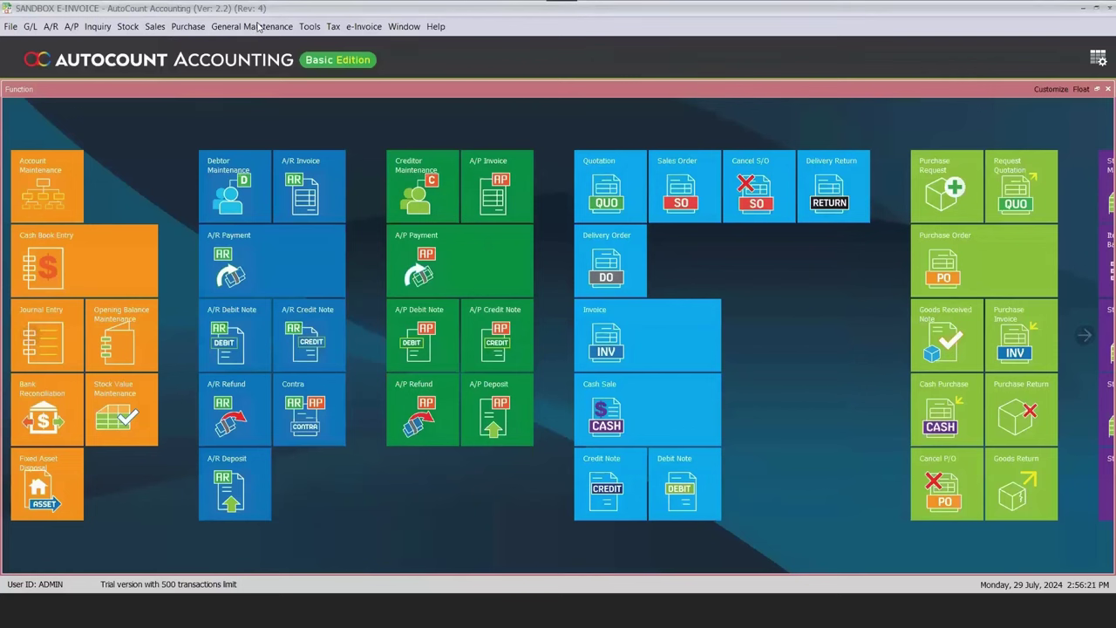
Log out and sign in to SANDBOX E-INVOICE with the sales user ID and password.
key("super+d")
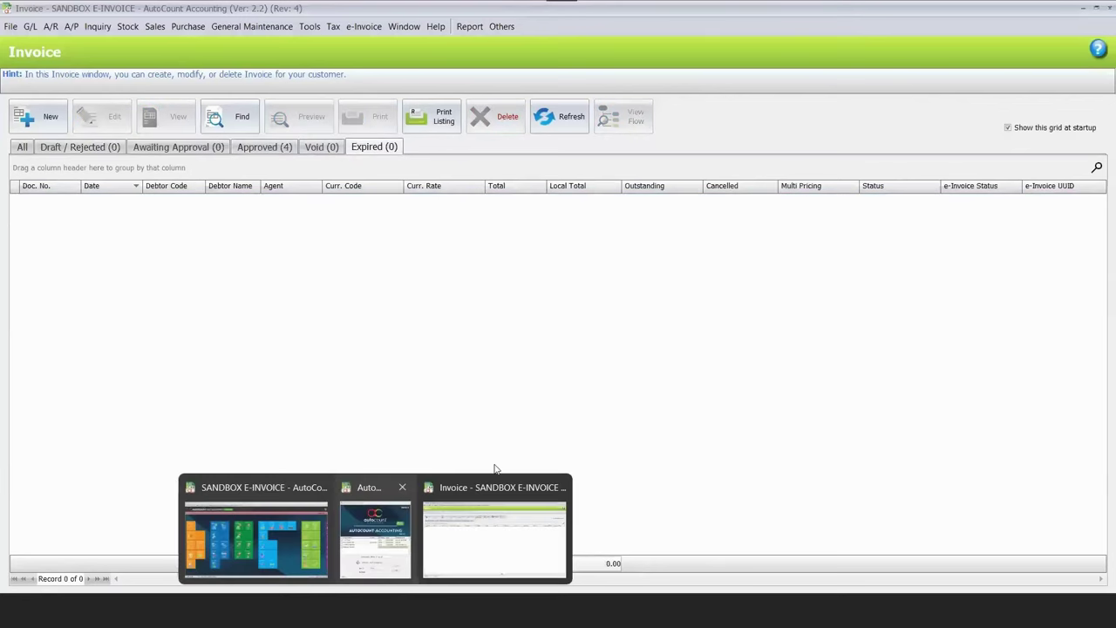
type("SALE")
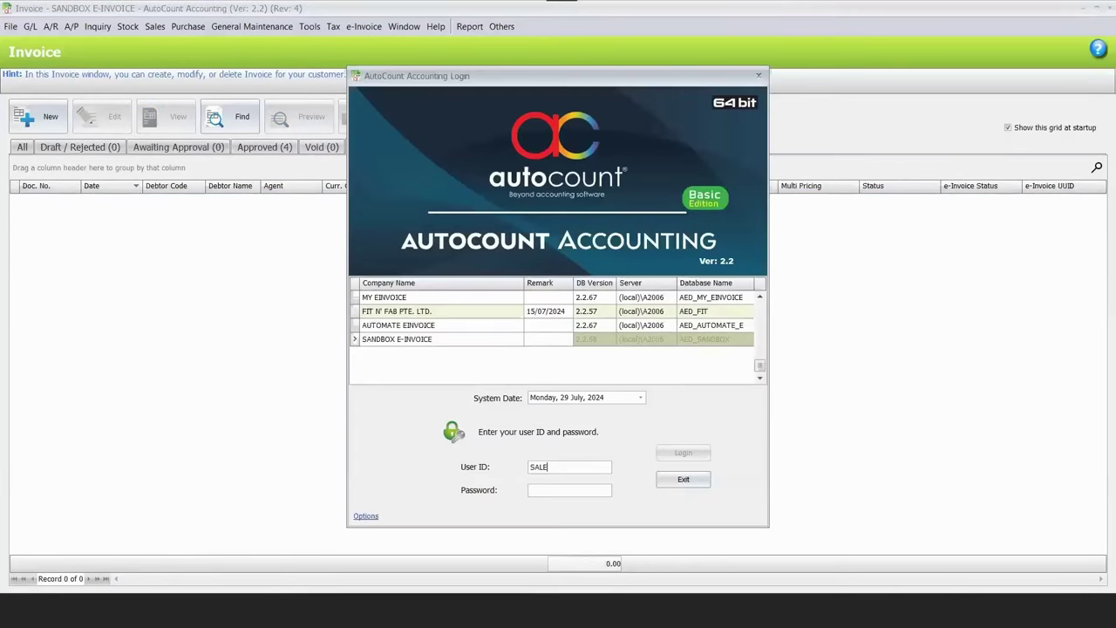
key("Tab")
type("*****")
key("Return")
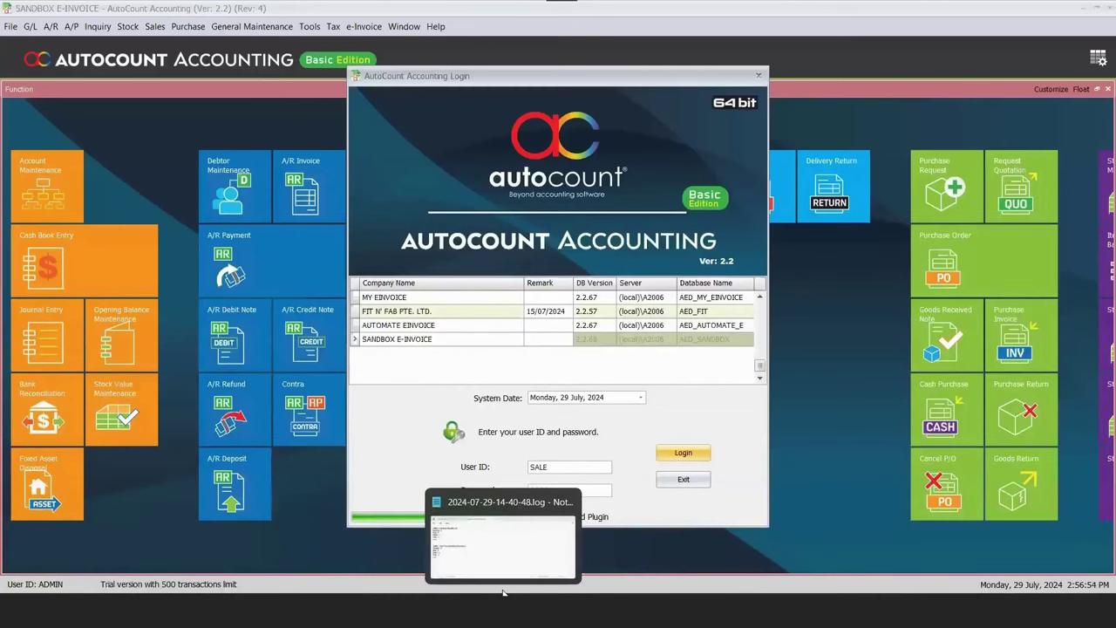
Check the saved notes for TM CENTURY SDN BHD's company details, then return to AutoCount.
left_click(501, 503)
left_click(262, 208)
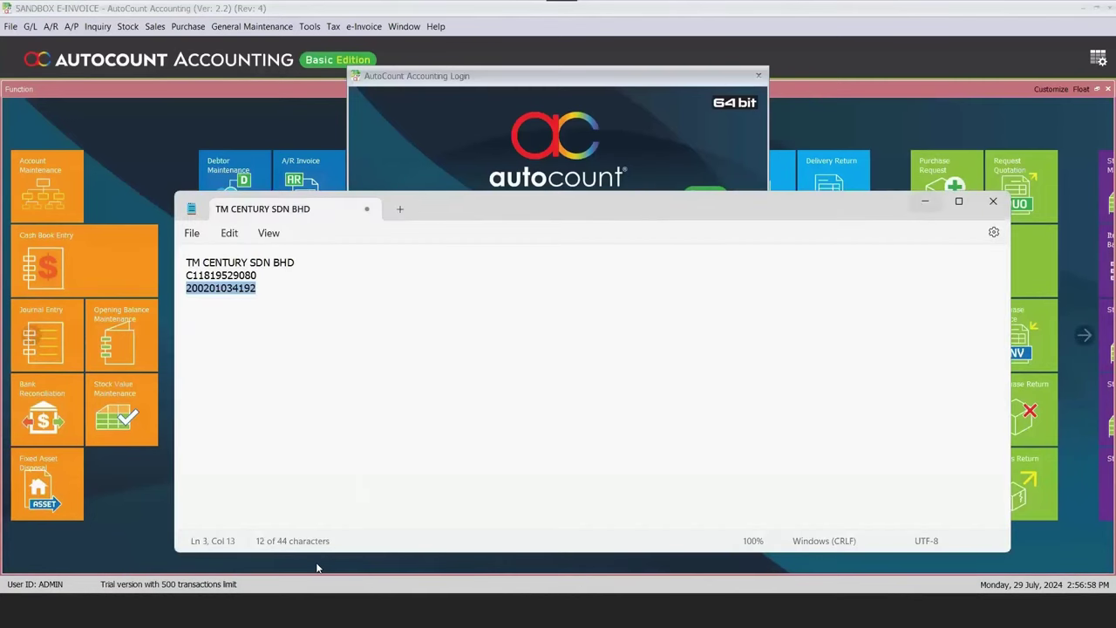
left_click(922, 202)
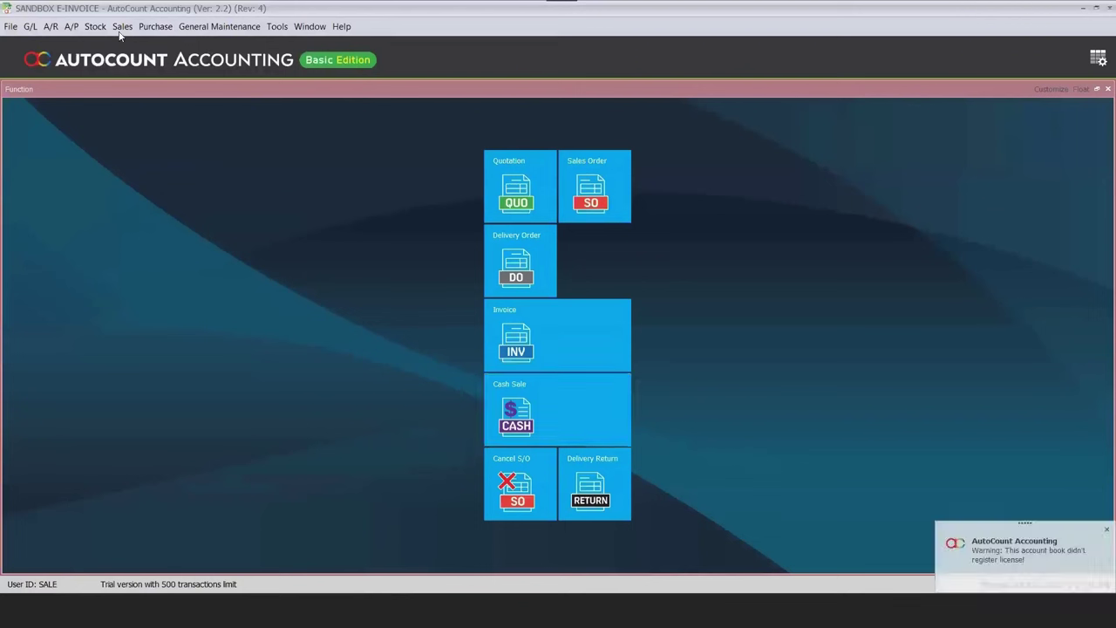
Draft a new invoice with TOILET PAPER and TOILET PAPER (PREMIUM) rows, accepting the negative stock warning.
key("alt+s")
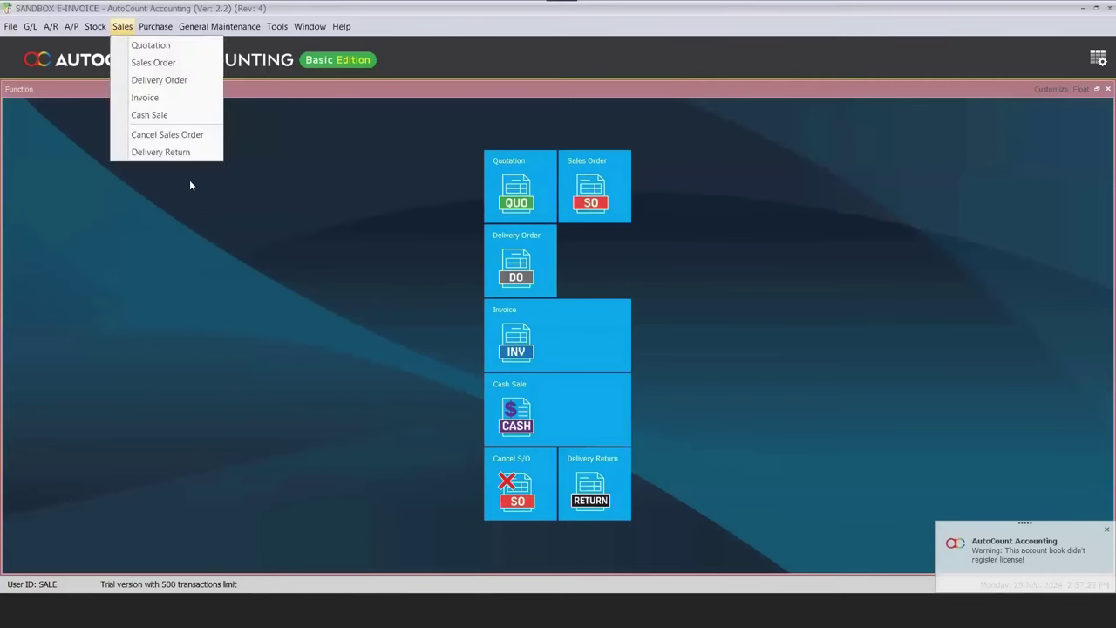
key("Return")
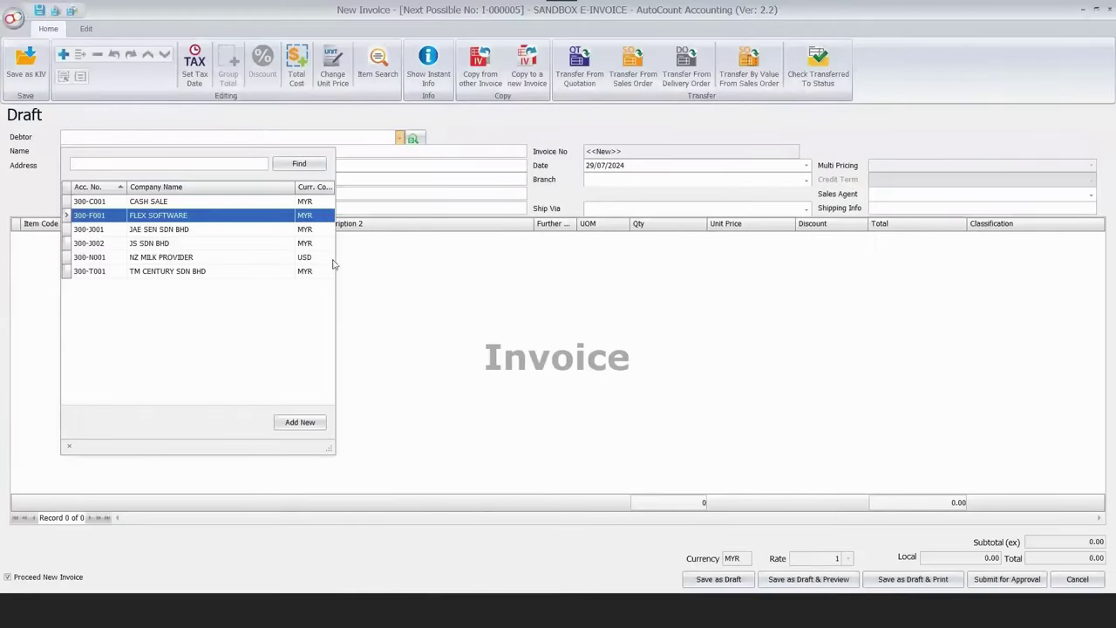
right_click(336, 266)
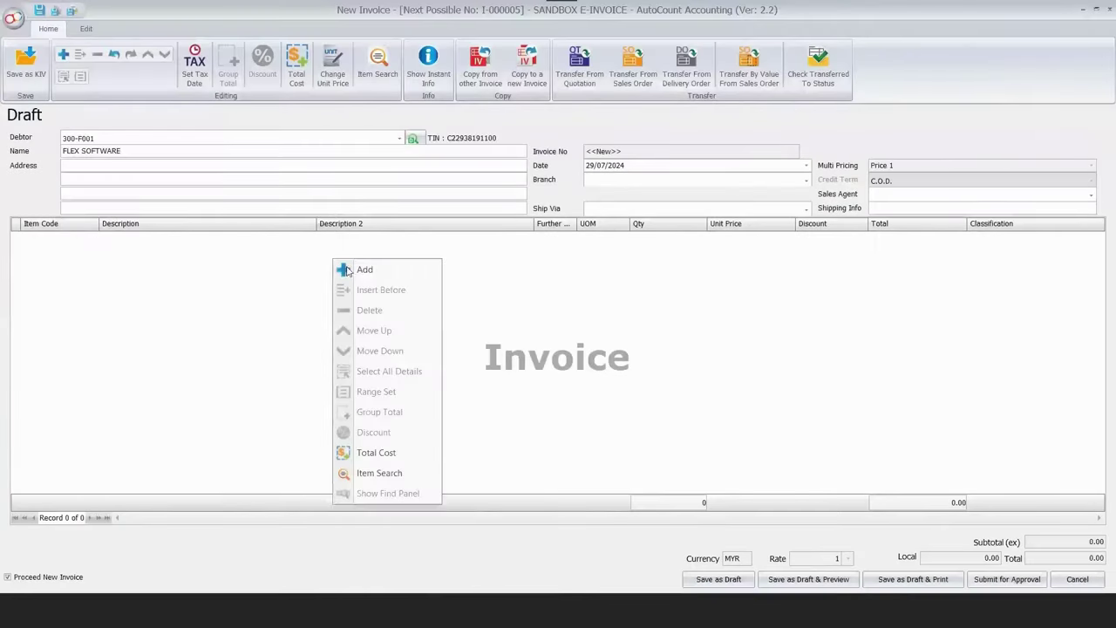
left_click(94, 242)
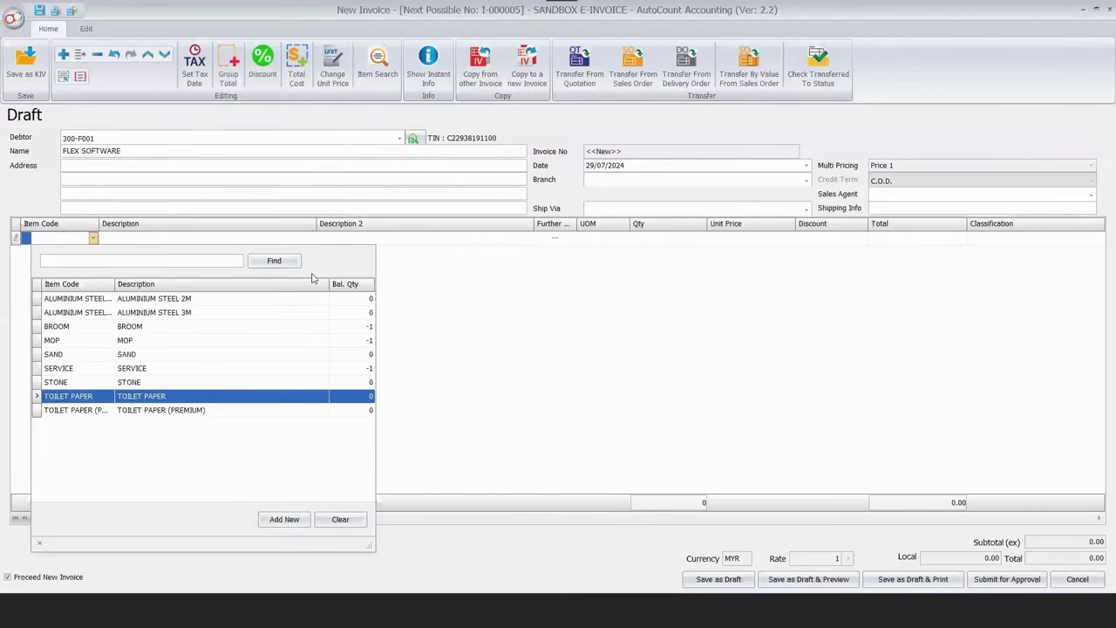
key("Return")
right_click(335, 282)
left_click(348, 284)
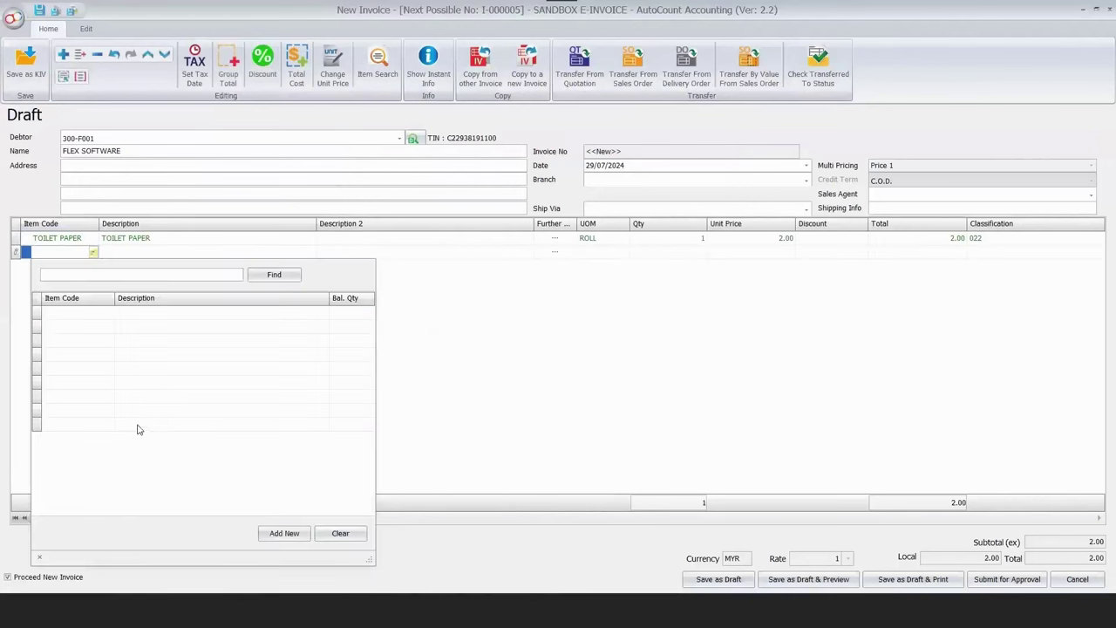
key("Return")
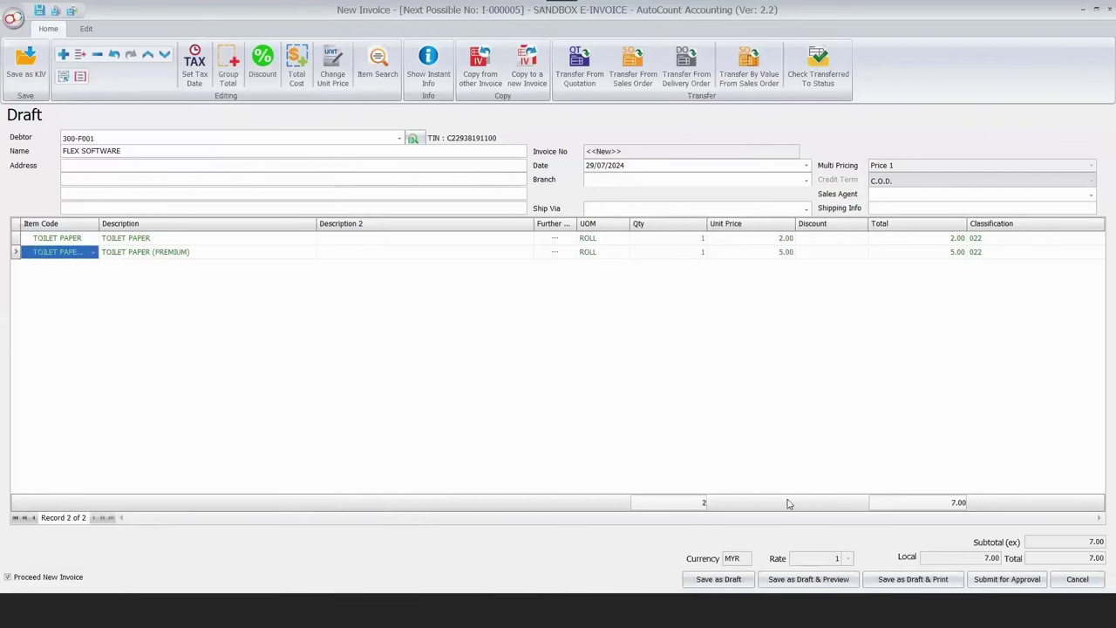
left_click(728, 580)
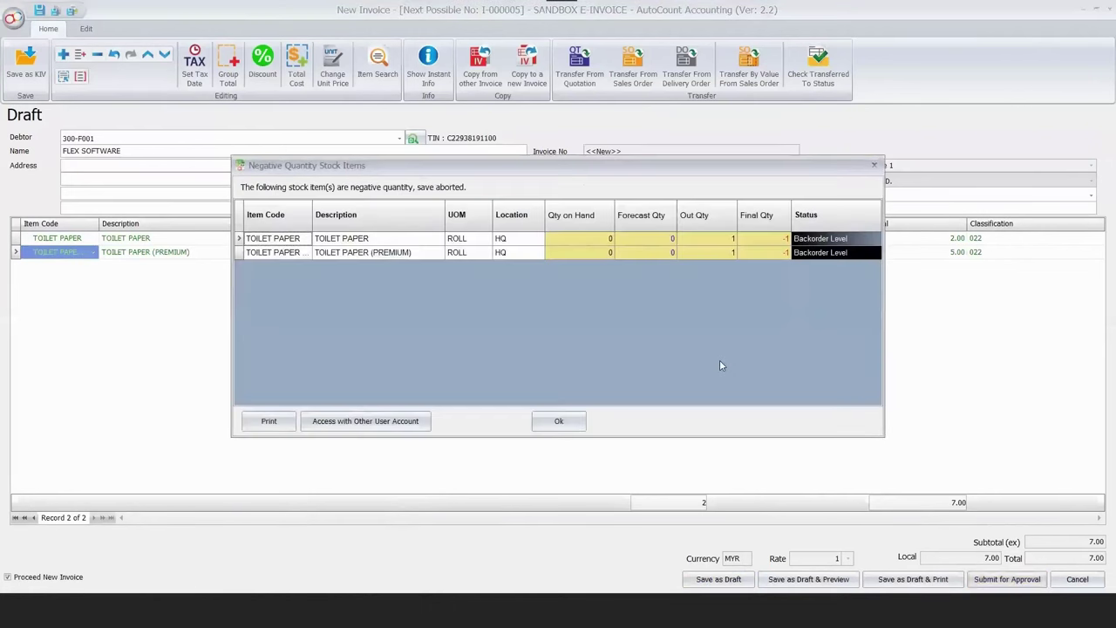
left_click(560, 423)
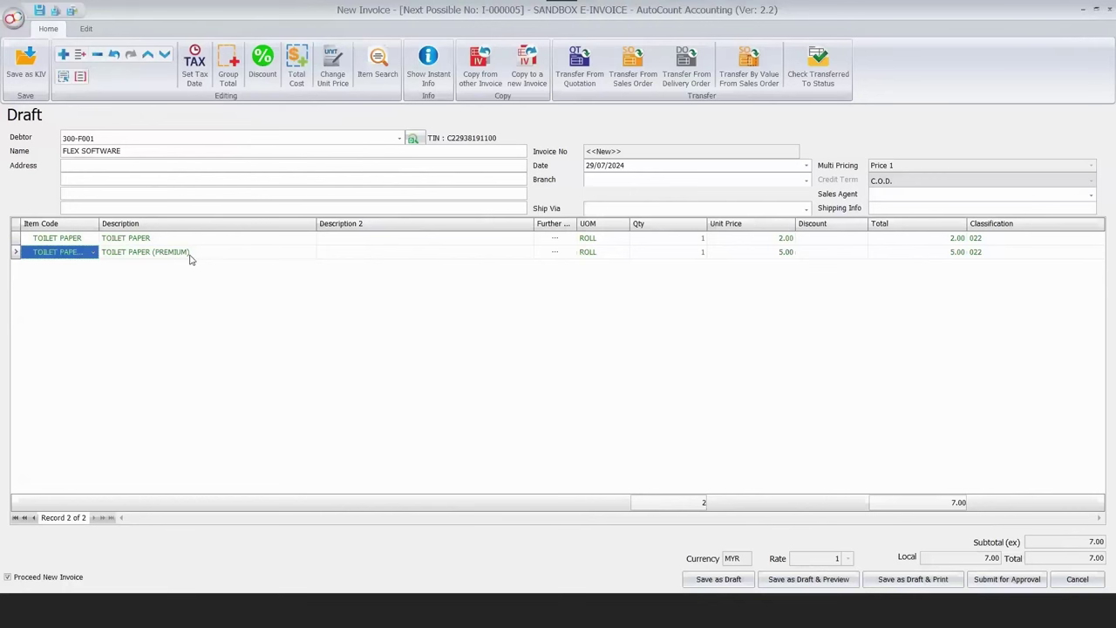
Add item SERVICE at unit price 50.00, submit the invoice for approval, and close the blank form.
key("F4")
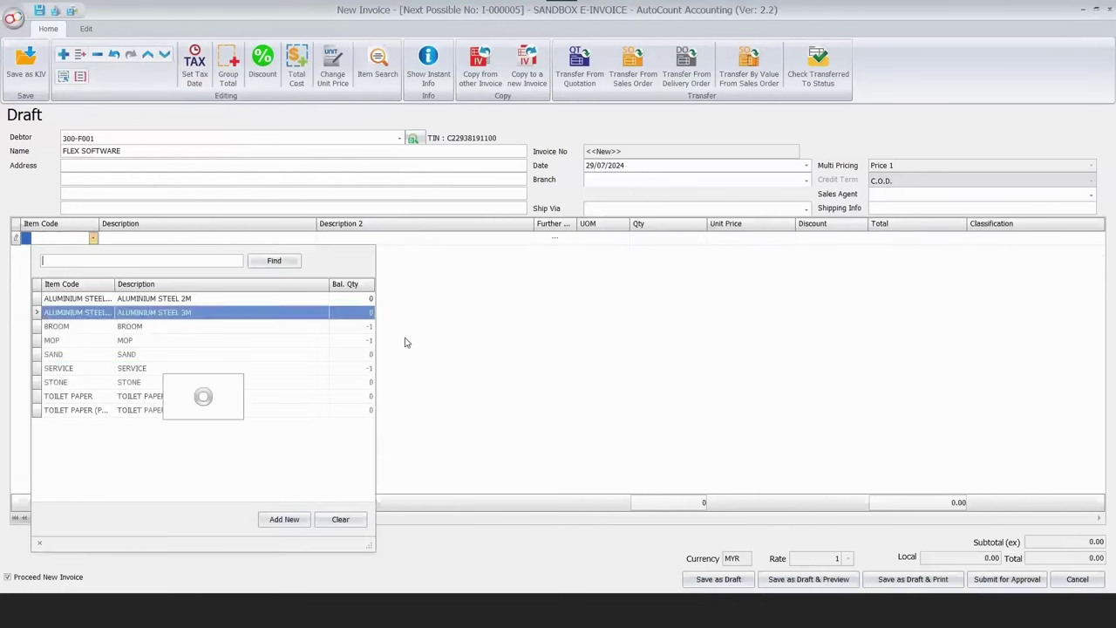
left_click(130, 364)
left_click(776, 239)
type("5")
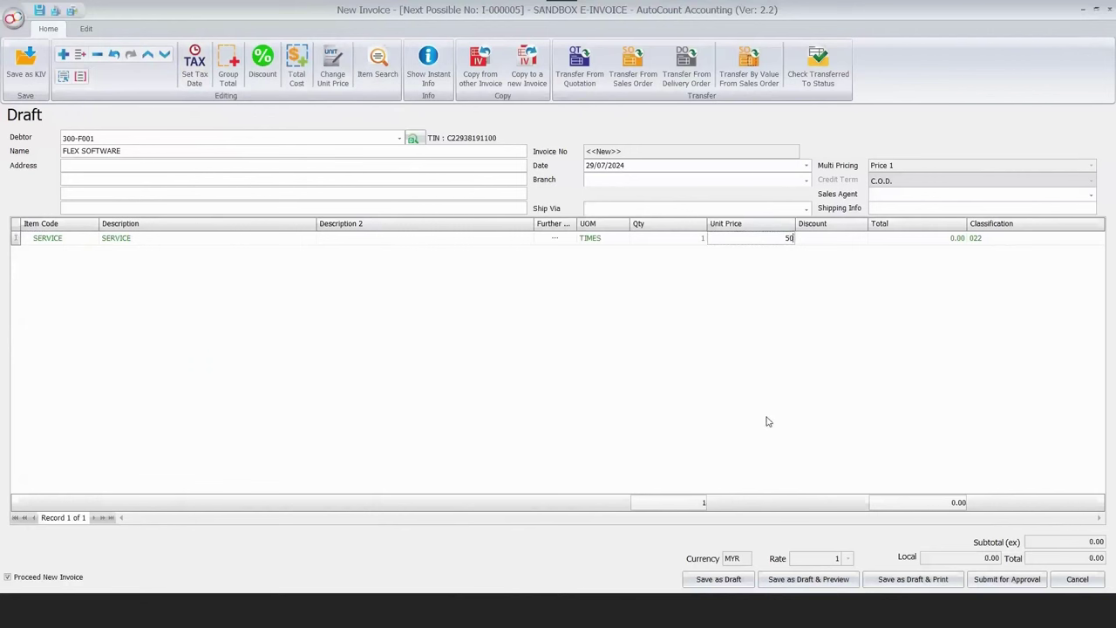
type("0")
key("Return")
left_click(982, 580)
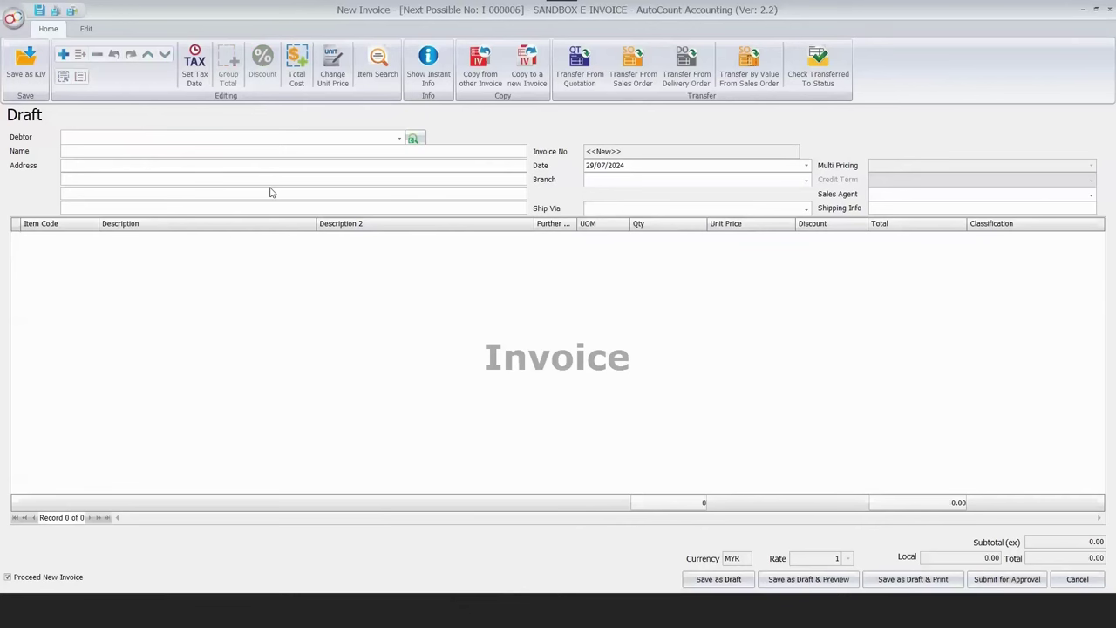
key("Escape")
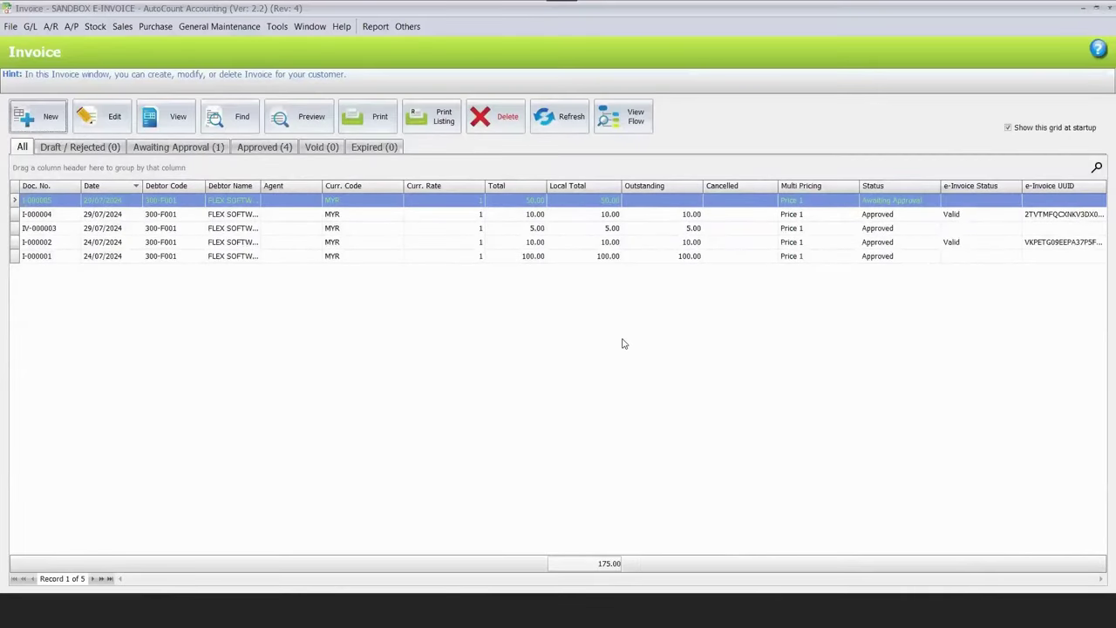
Reopen the Invoice listing and review invoice I-000005 without changes.
key("Escape")
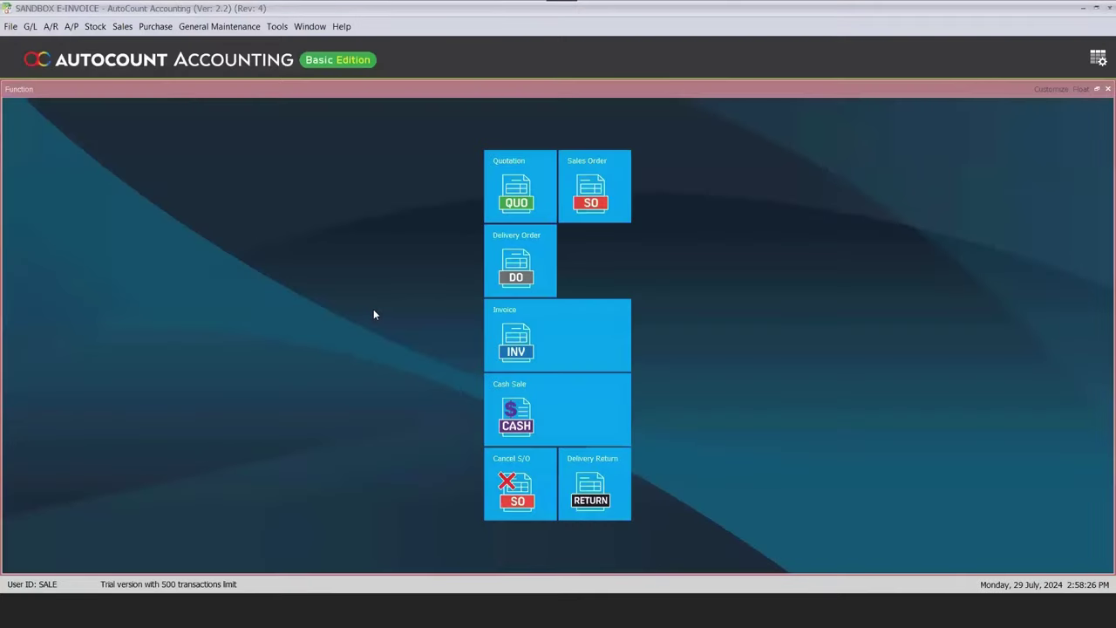
key("Escape")
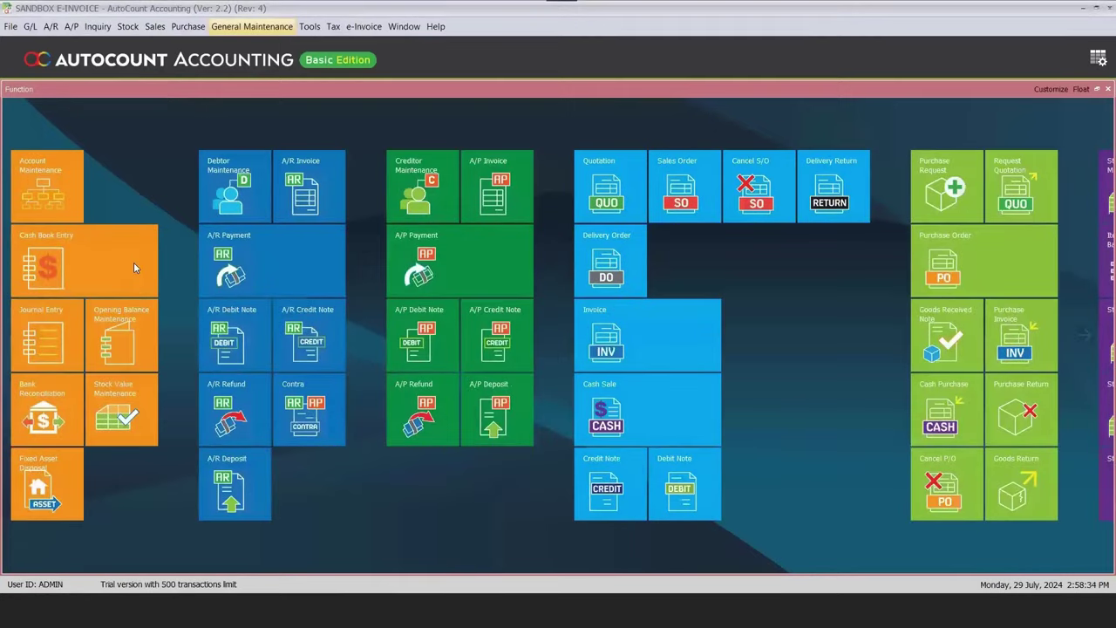
key("alt+s")
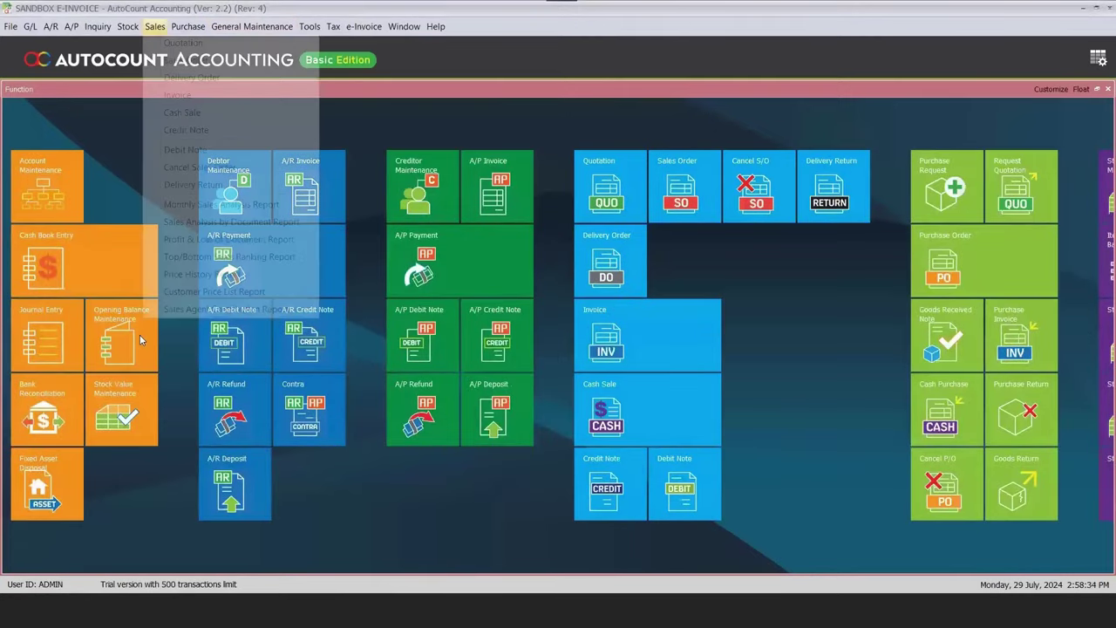
key("Down")
key("Down")
key("Down")
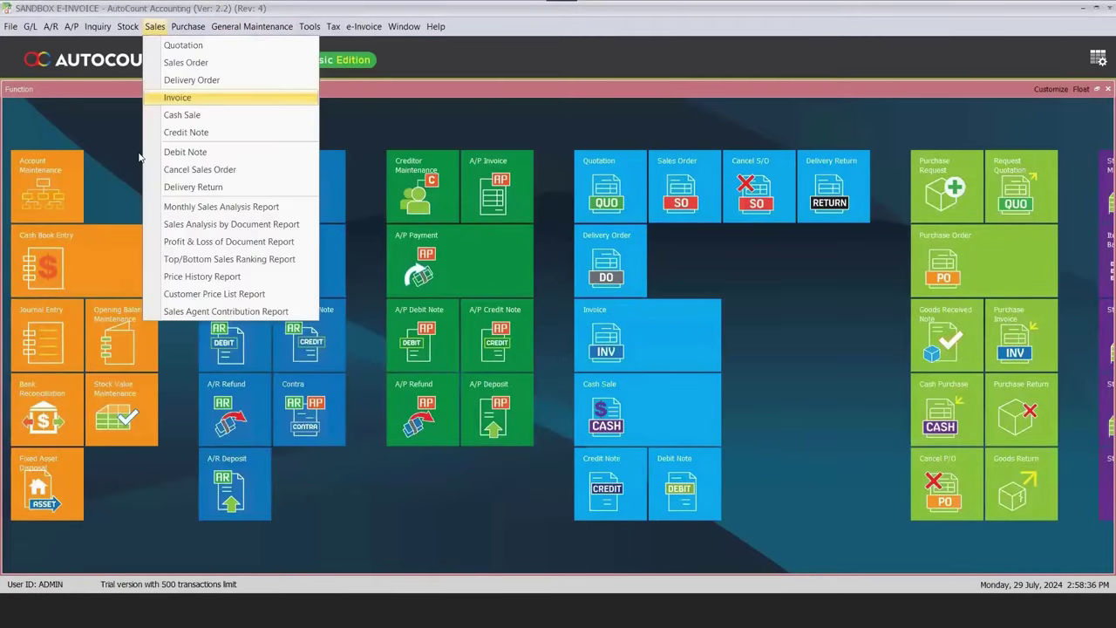
key("Return")
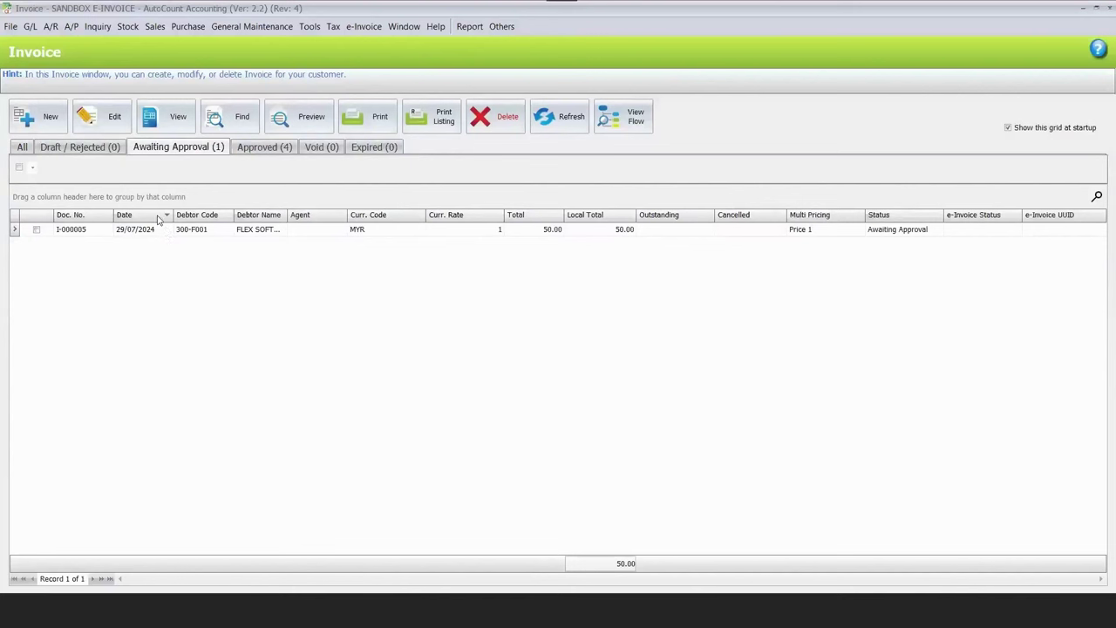
left_click(104, 119)
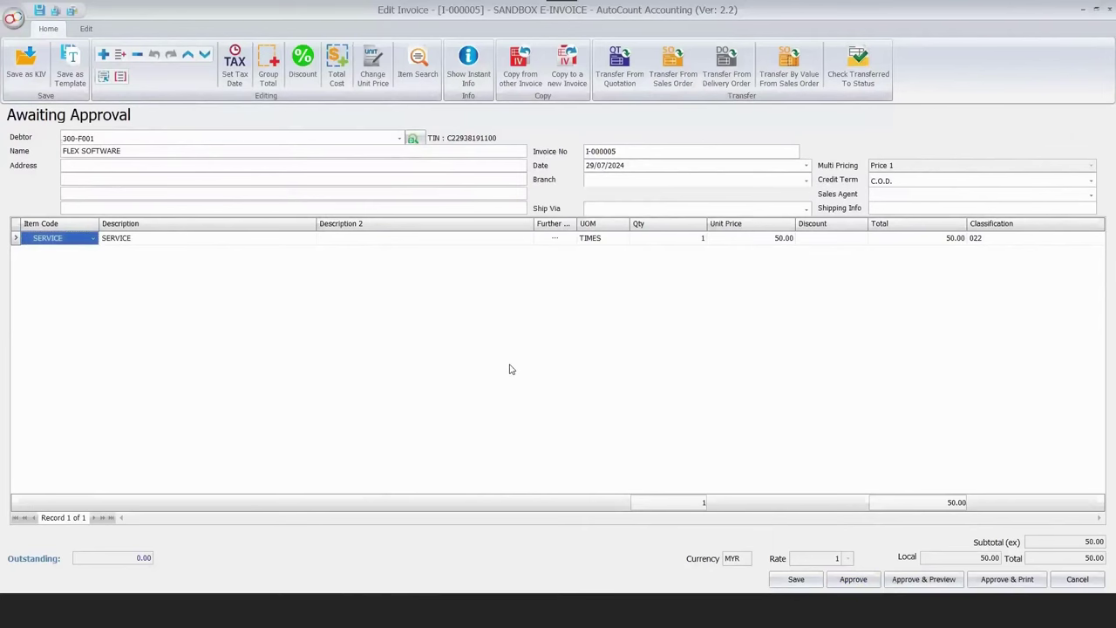
key("Escape")
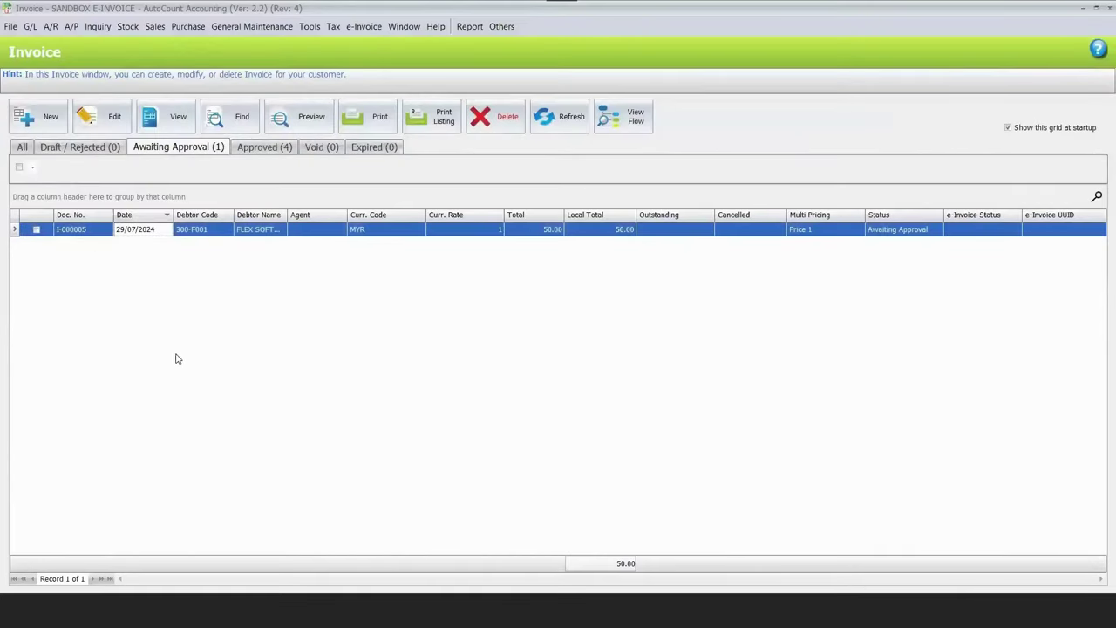
Batch-approve invoice I-000005, then show and refresh all invoices to check e-Invoice statuses.
left_click(20, 169)
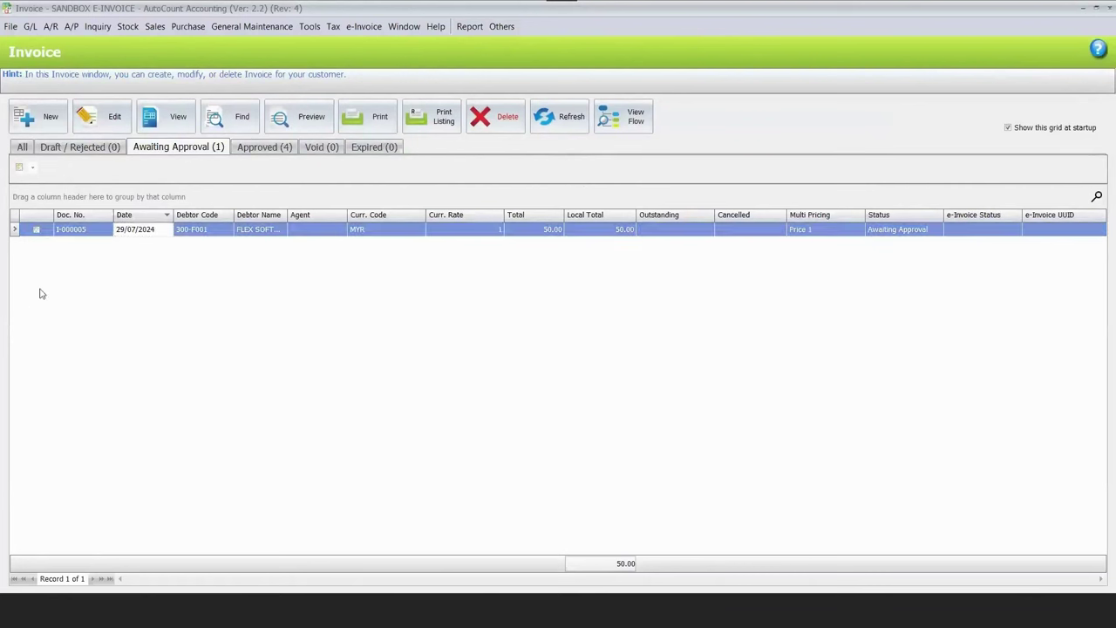
left_click(36, 230)
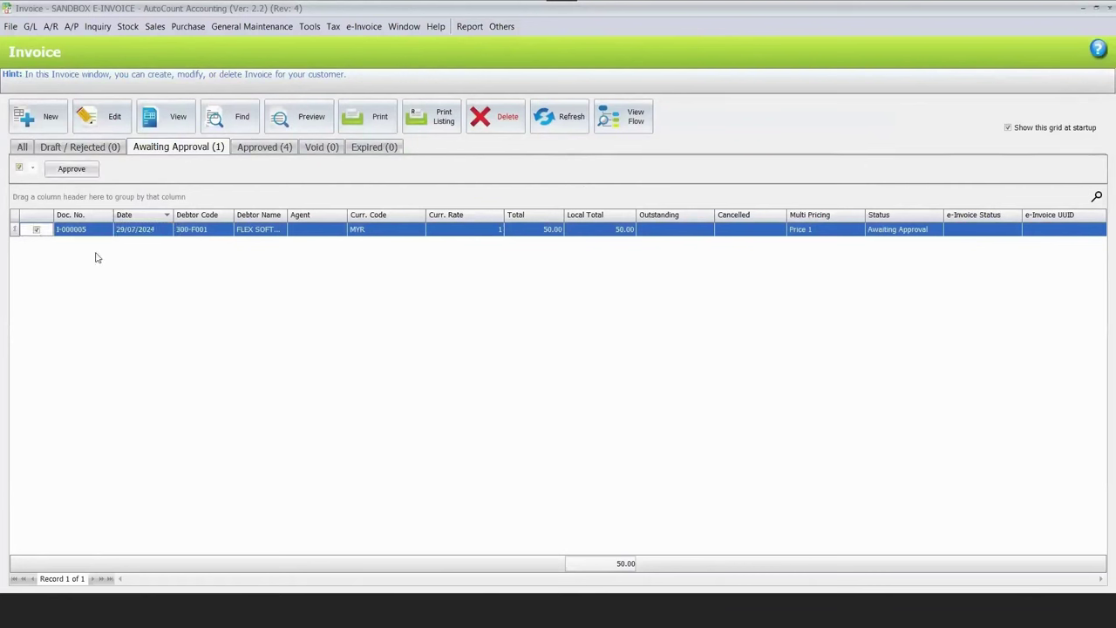
left_click(79, 170)
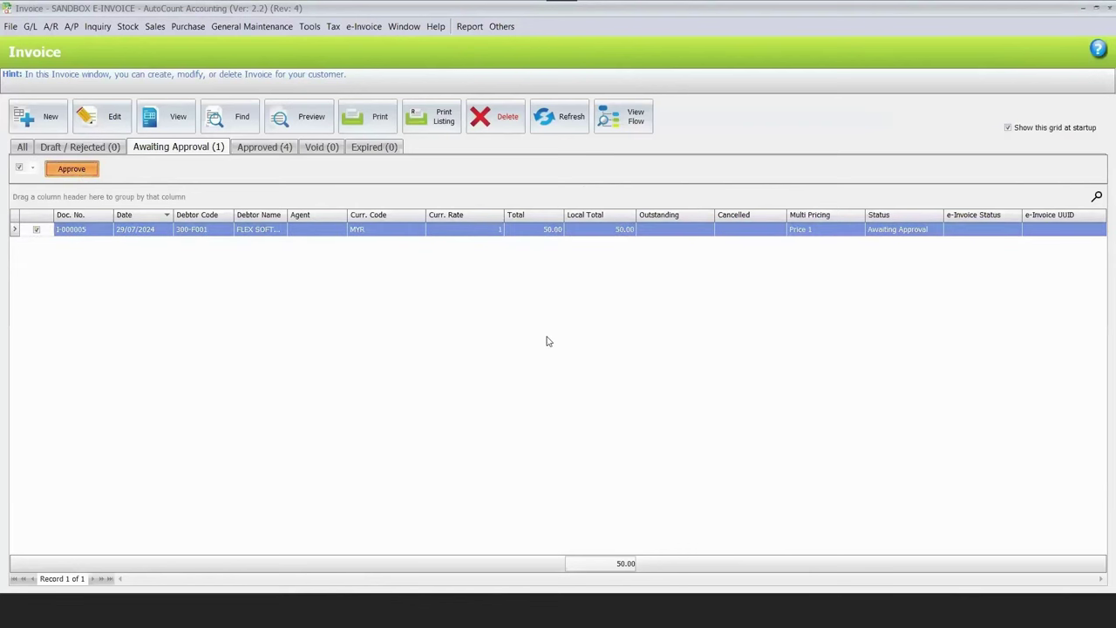
key("Return")
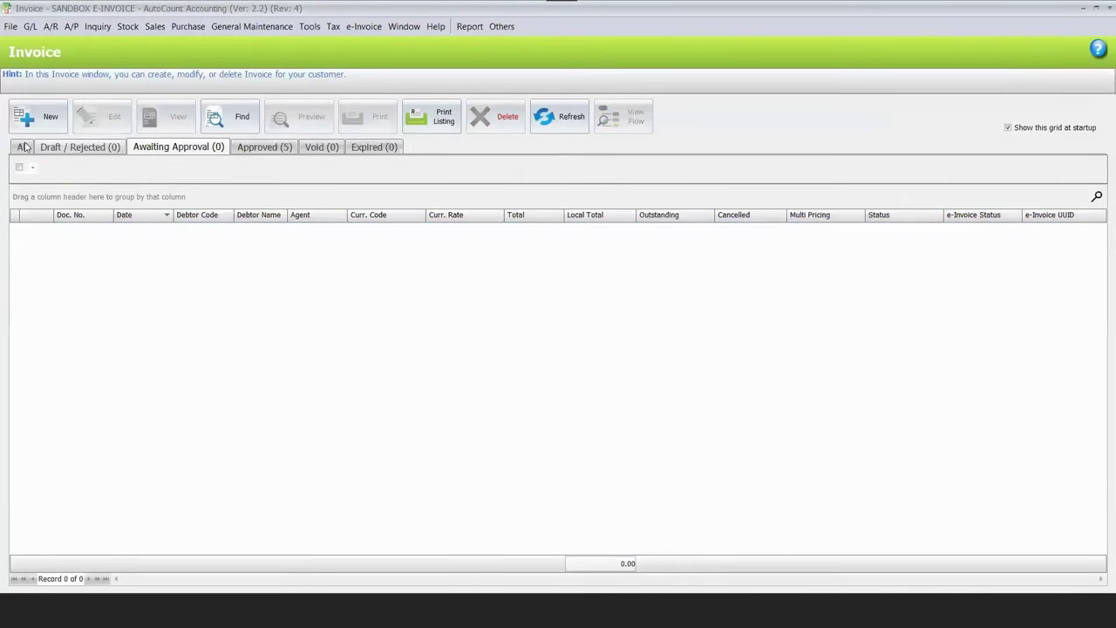
left_click(984, 202)
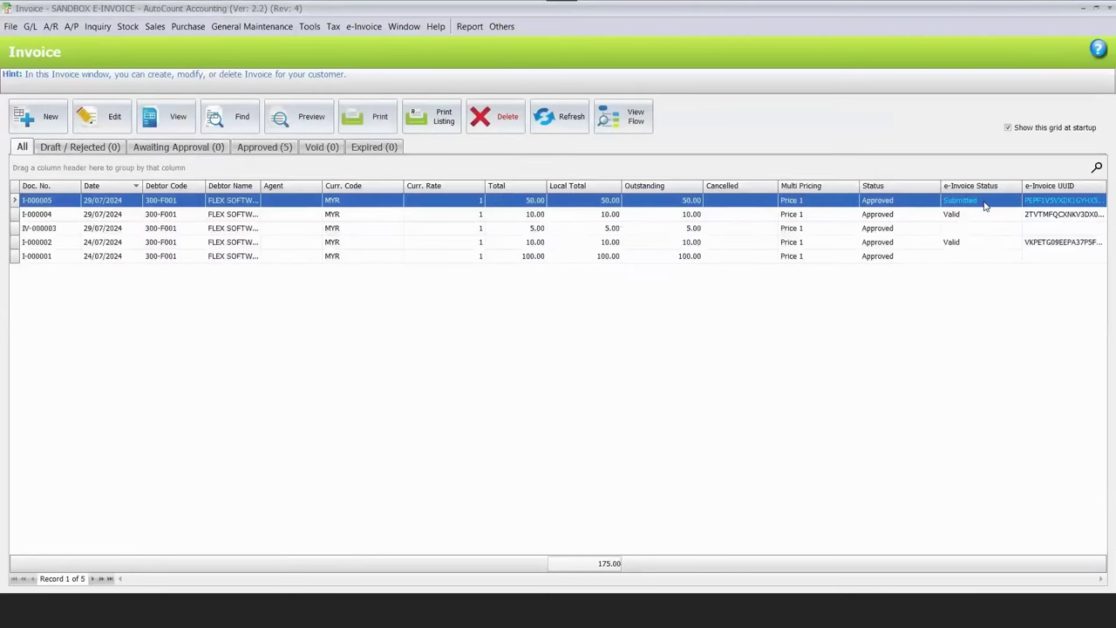
left_click(571, 120)
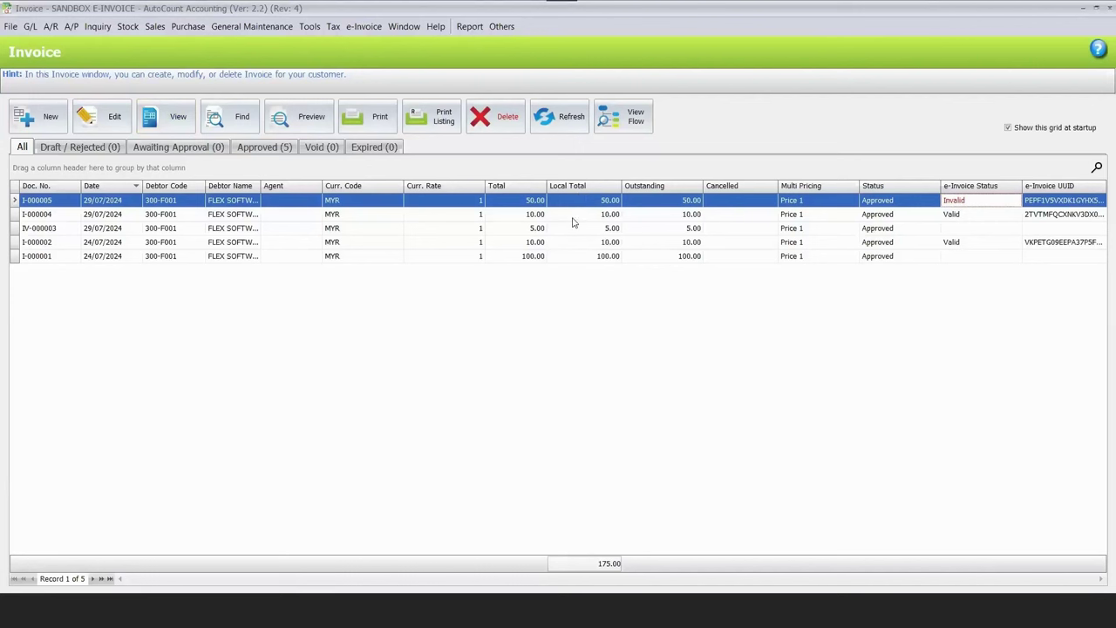
left_click(249, 28)
left_click(277, 101)
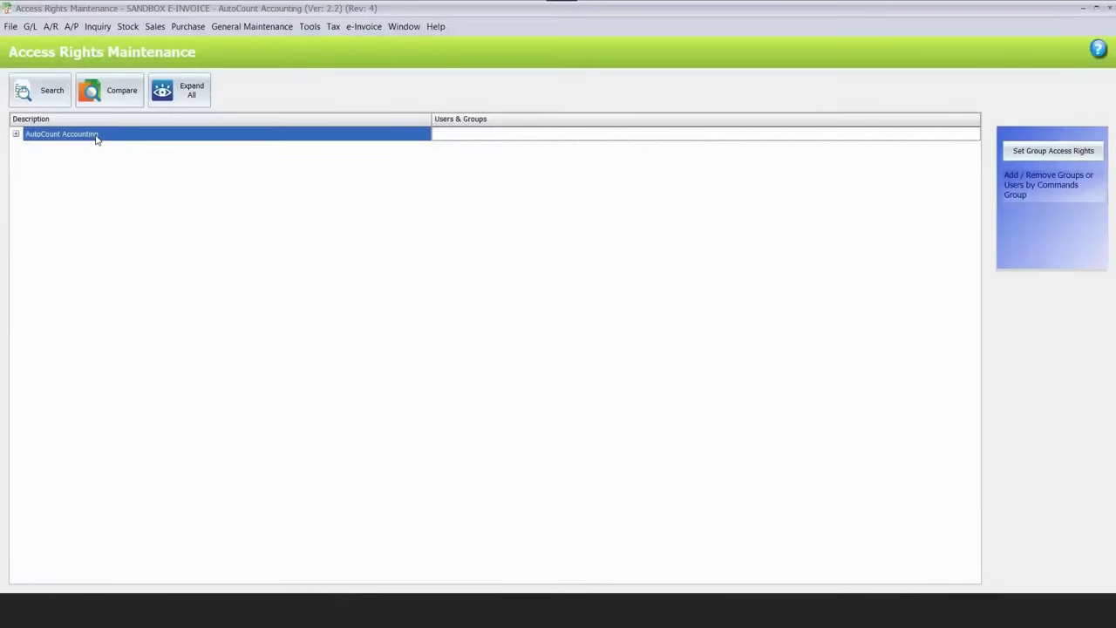
left_click(16, 133)
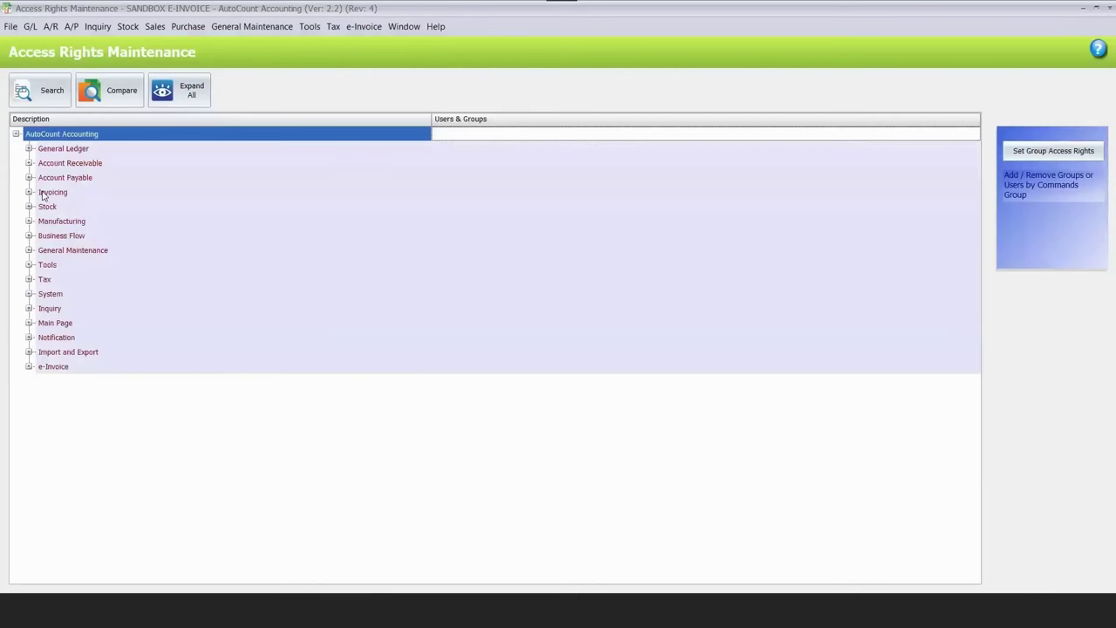
left_click(29, 192)
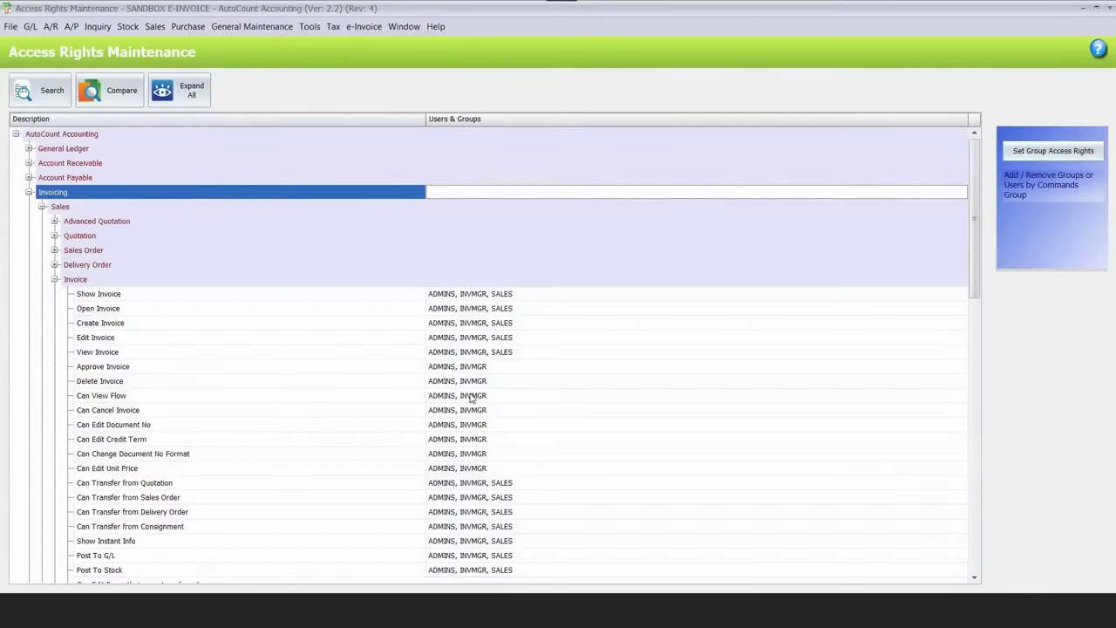
left_click(514, 370)
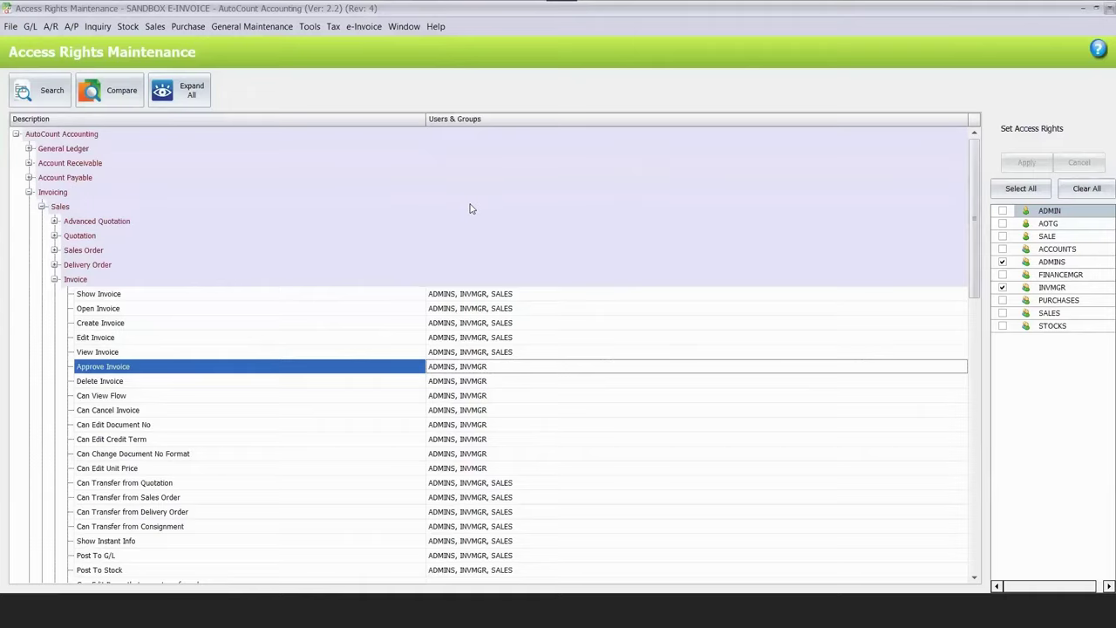
key("ctrl+F4")
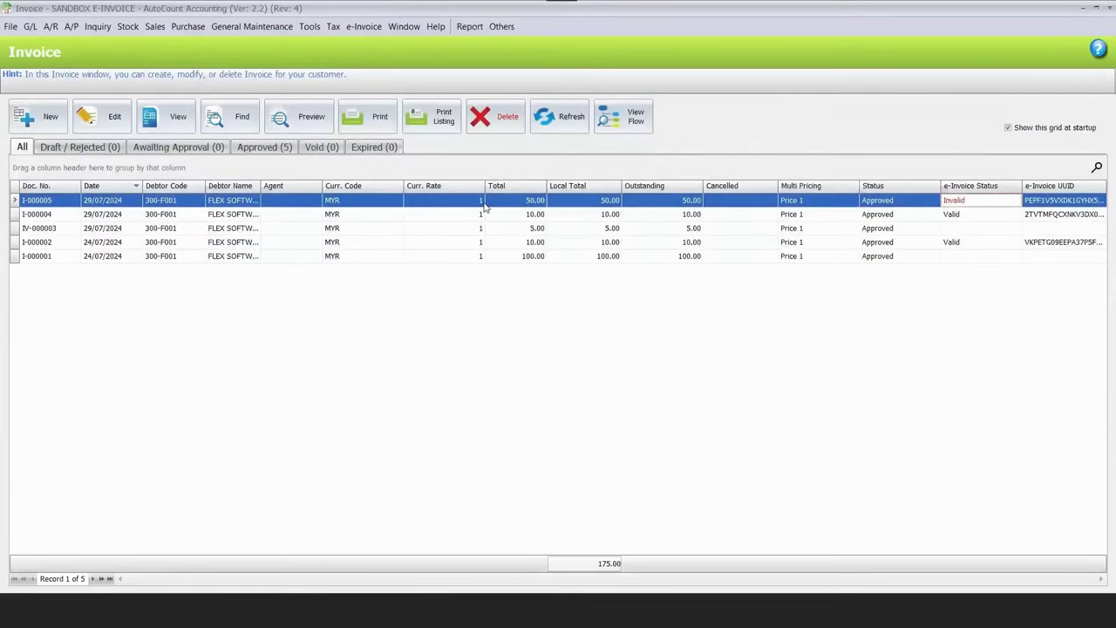
right_click(486, 205)
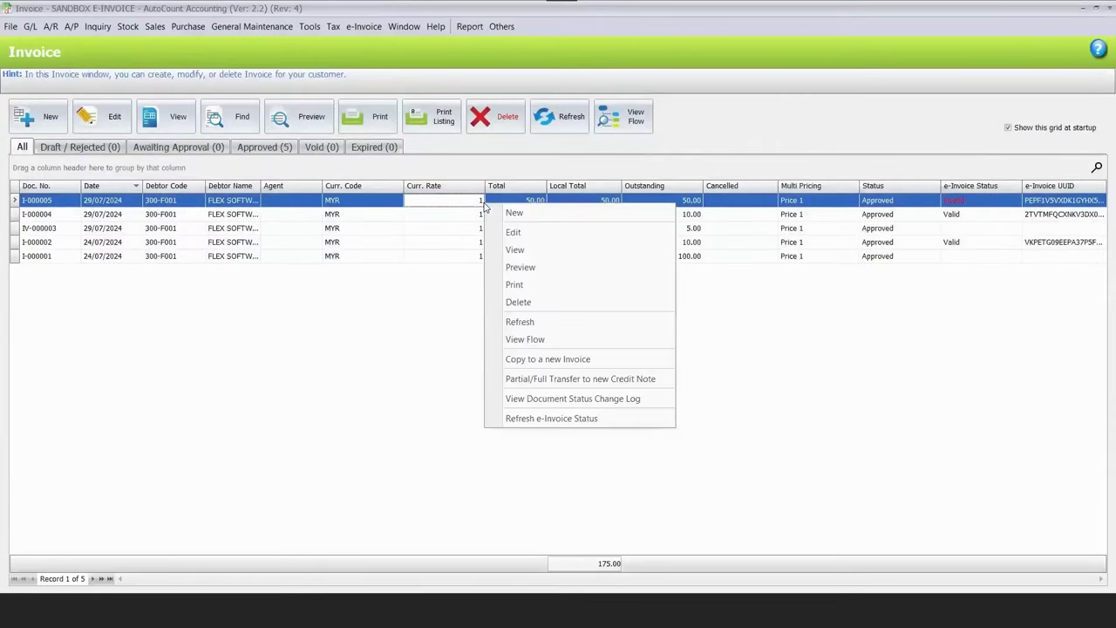
Review I-000005's status change log, including the awaiting-approval save and ADMIN's Approve entry.
left_click(551, 399)
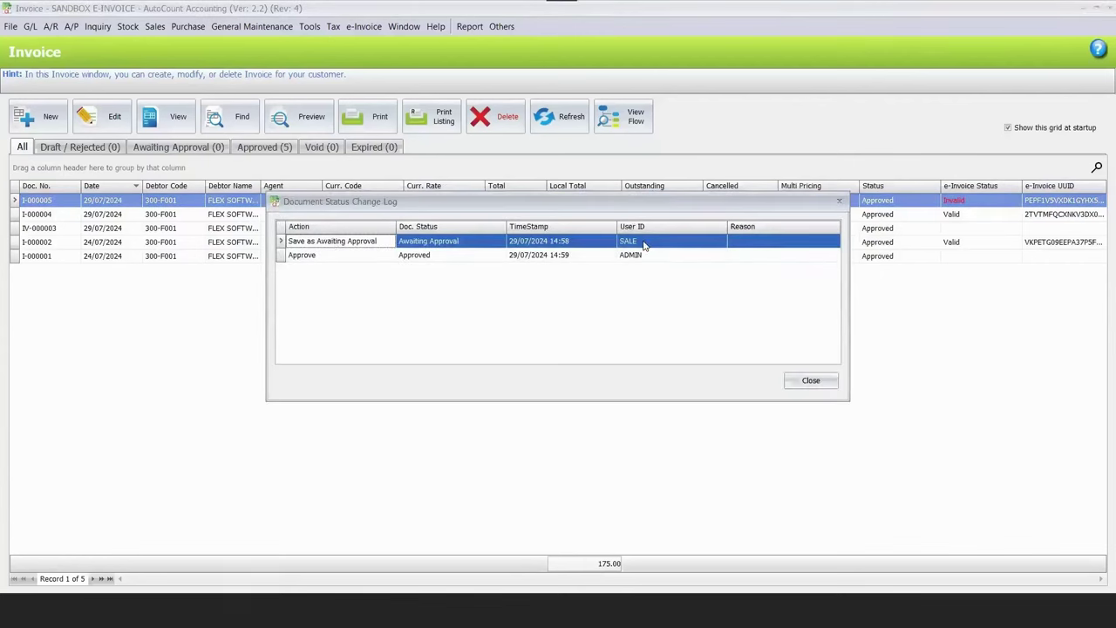
left_click(644, 245)
key("Left")
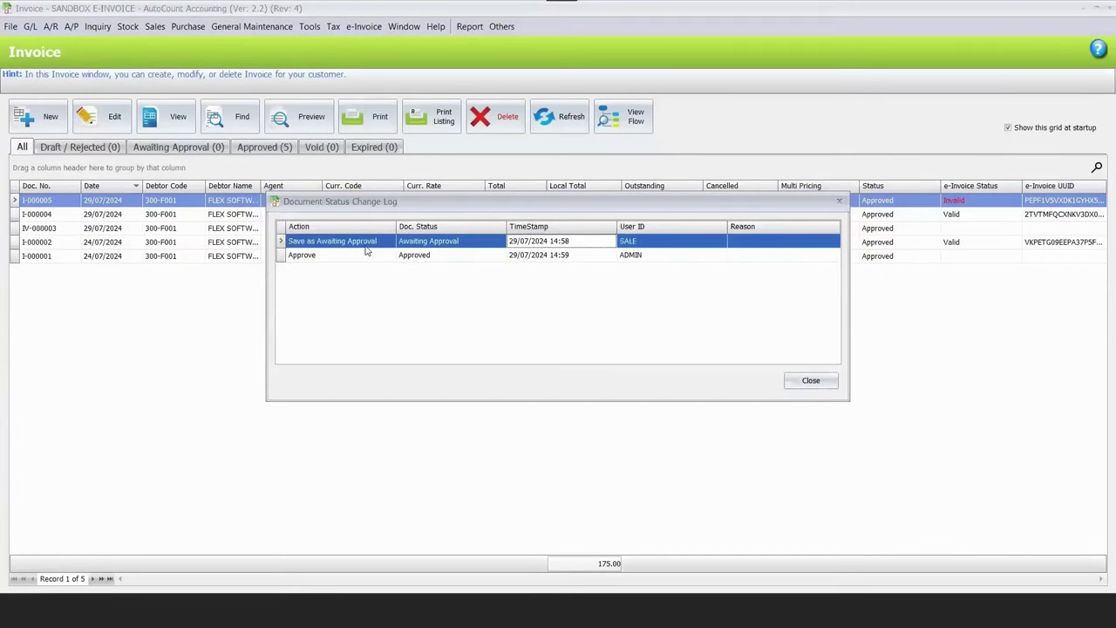
left_click(631, 257)
left_click(569, 256)
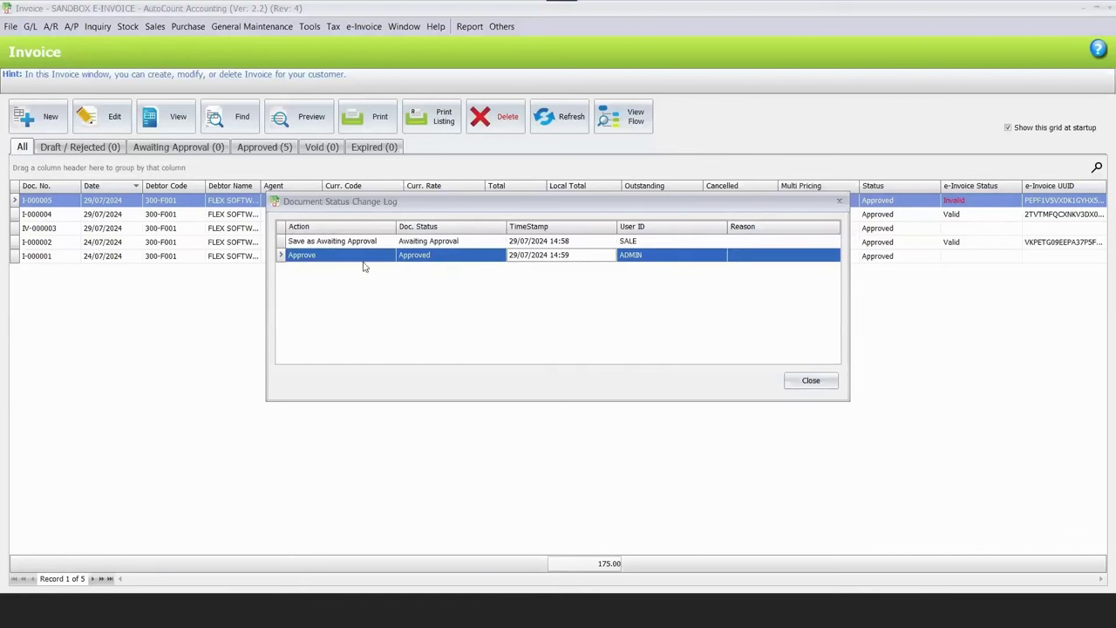
left_click(348, 254)
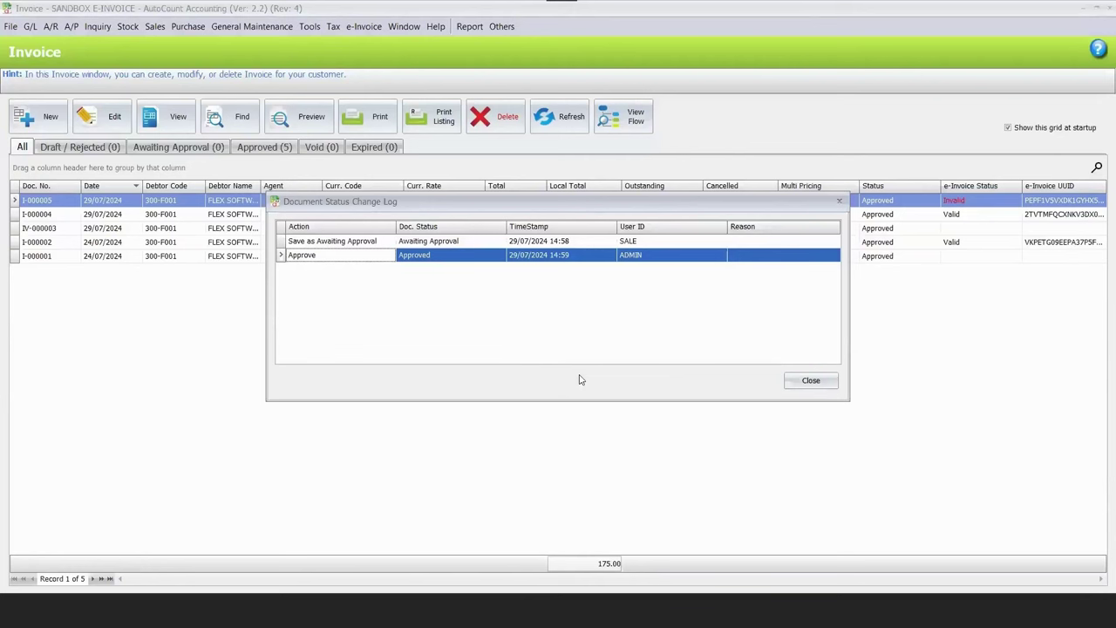
Close the status change log and open invoice I-000005 for viewing.
left_click(810, 380)
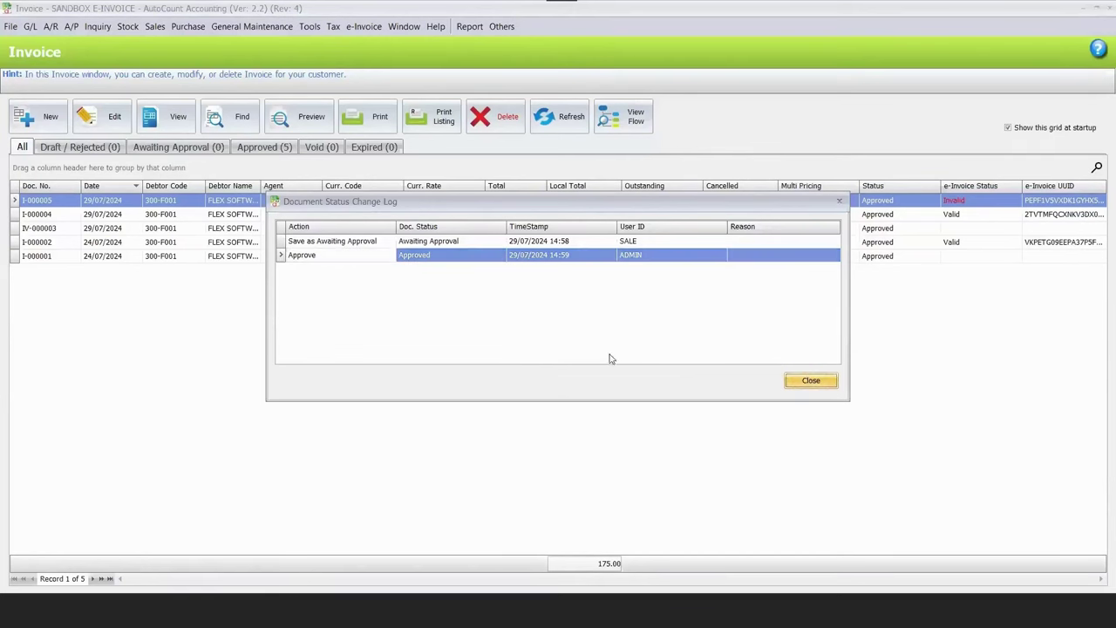
left_click(167, 116)
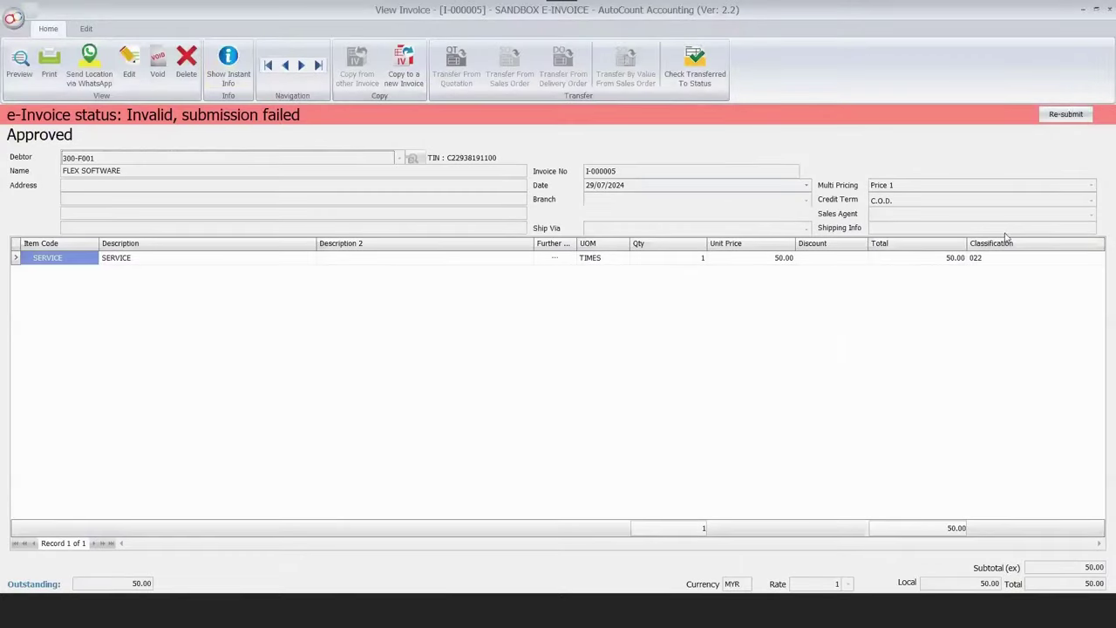
right_click(1079, 171)
Read I-000005's e-Invoice submission error, then approve the 50.00 TM CENTURY invoice I-000006.
left_click(1047, 302)
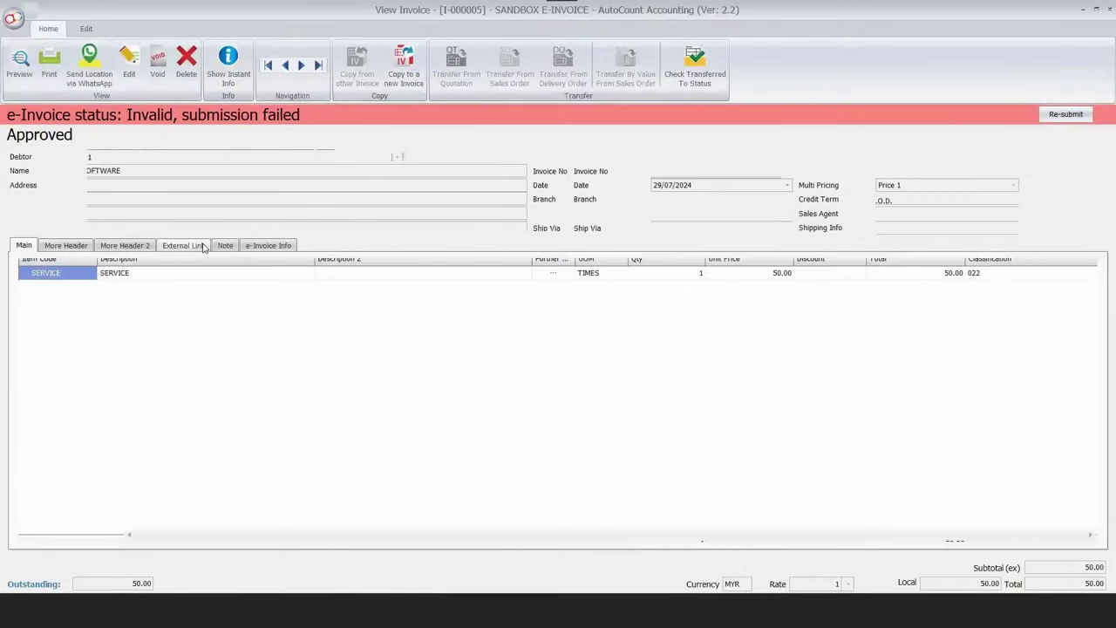
left_click(268, 245)
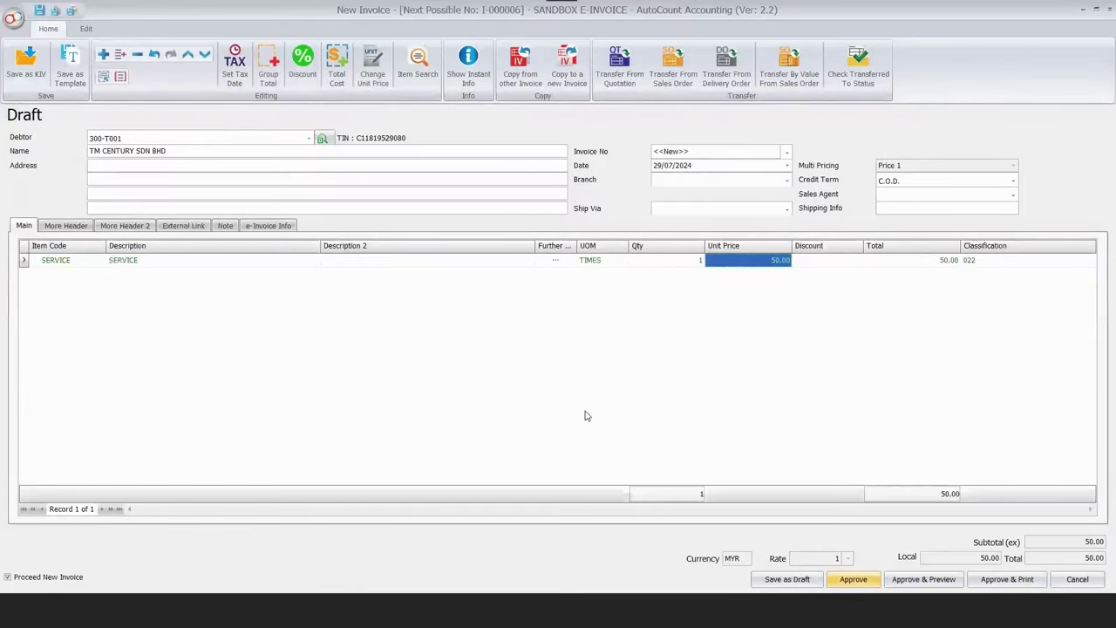
key("ctrl+s")
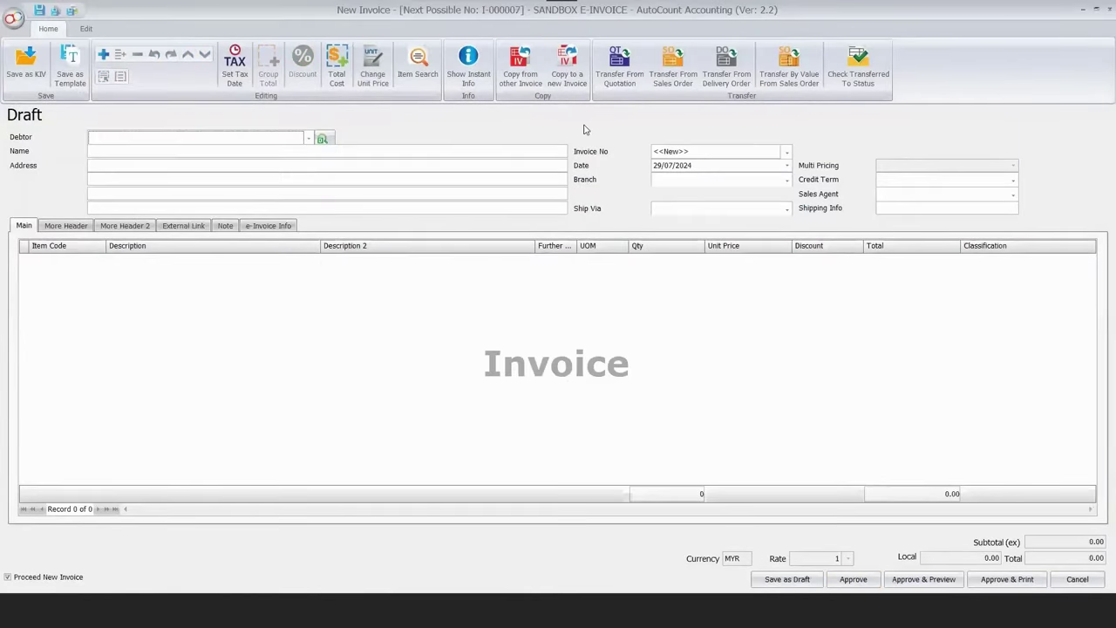
key("Escape")
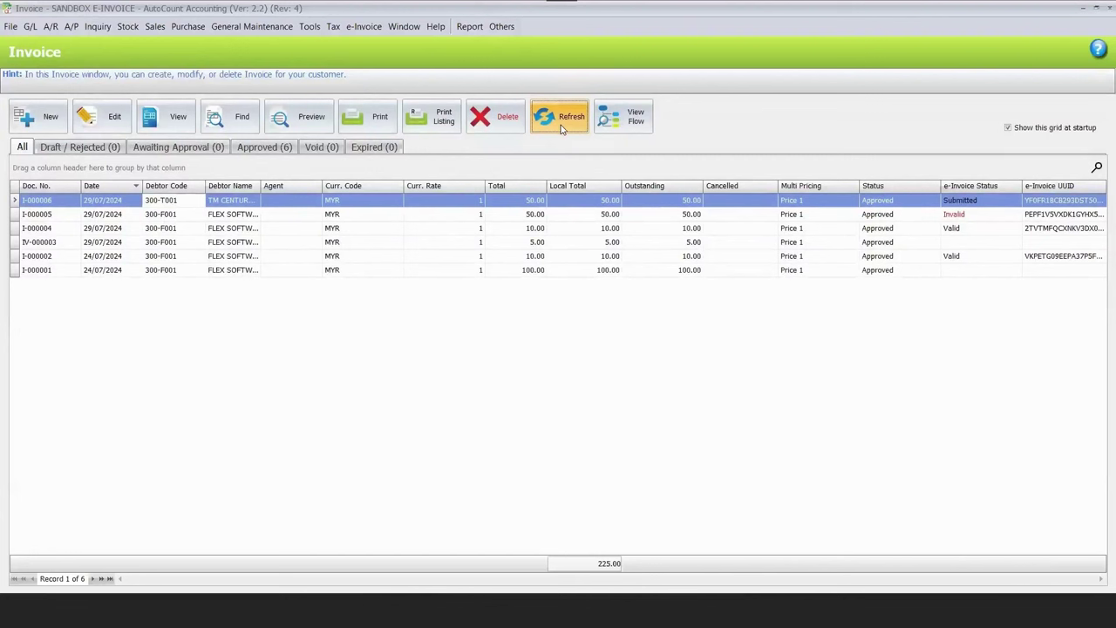
left_click(567, 131)
left_click(568, 131)
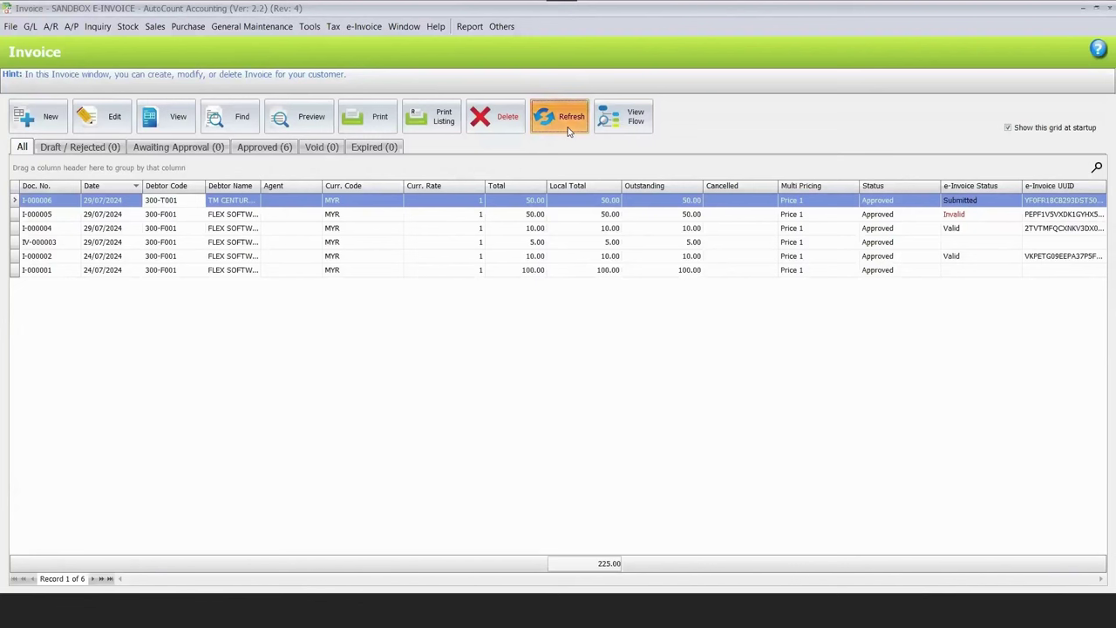
left_click(561, 130)
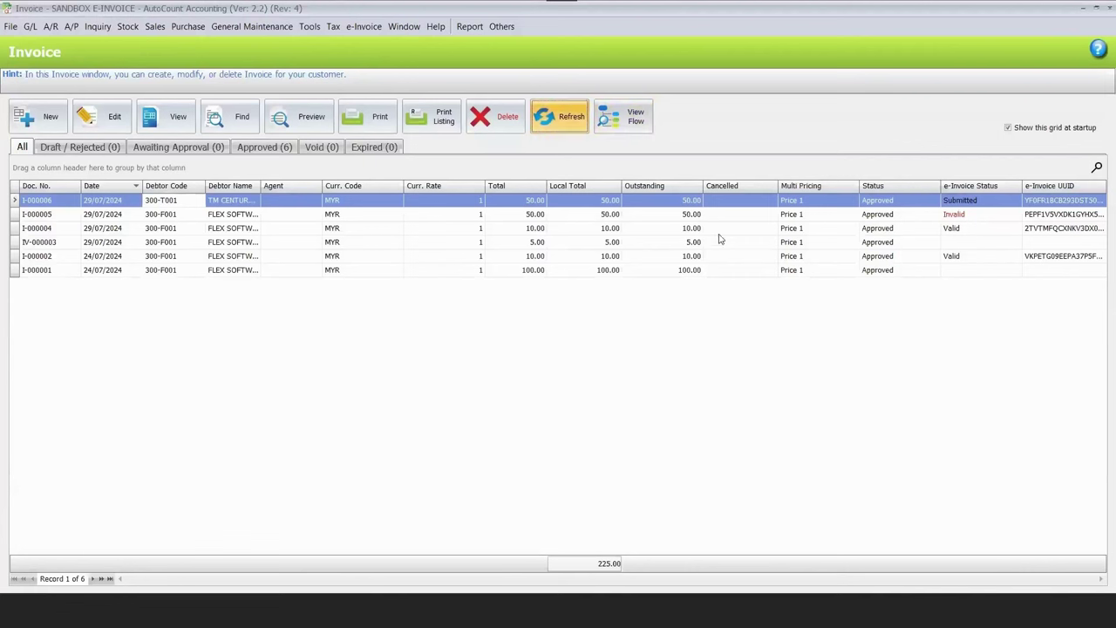
left_click(723, 202)
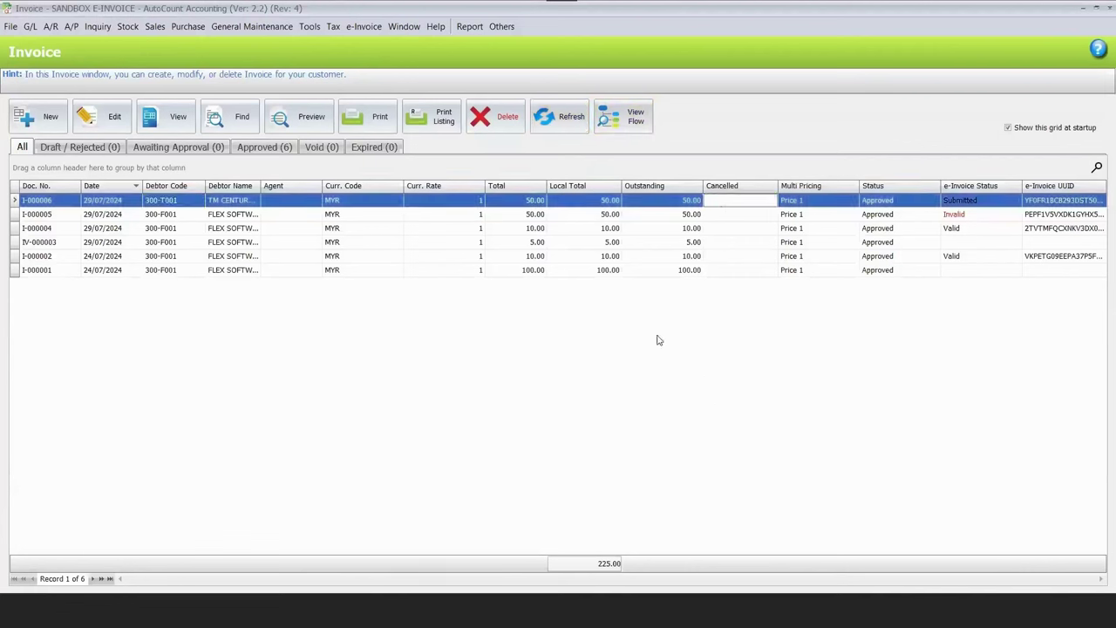
right_click(722, 201)
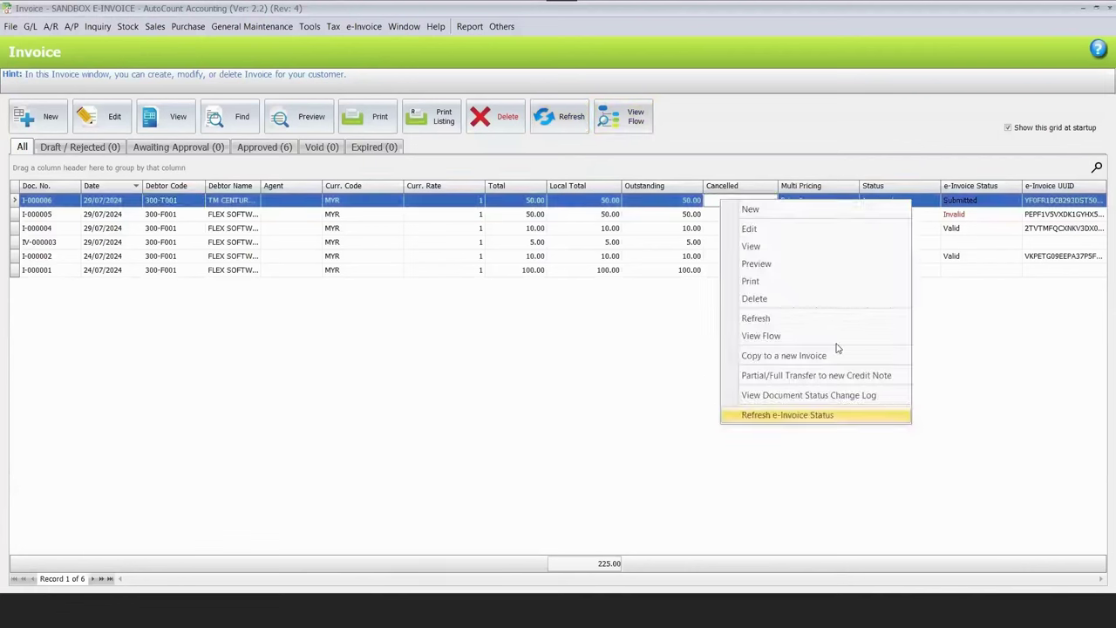
left_click(571, 130)
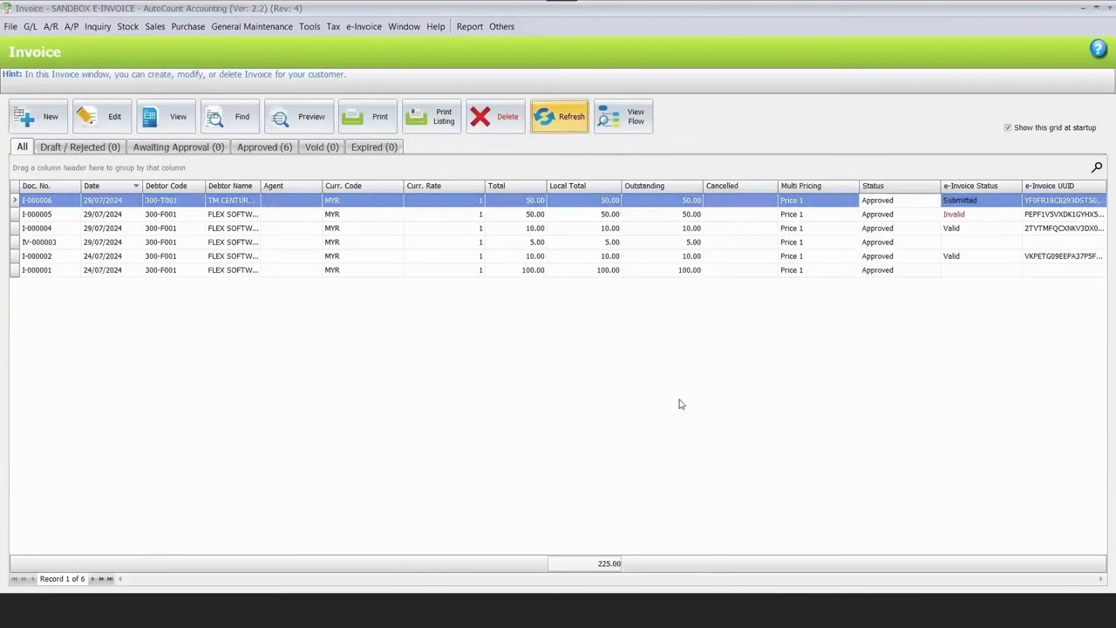
left_click(940, 214)
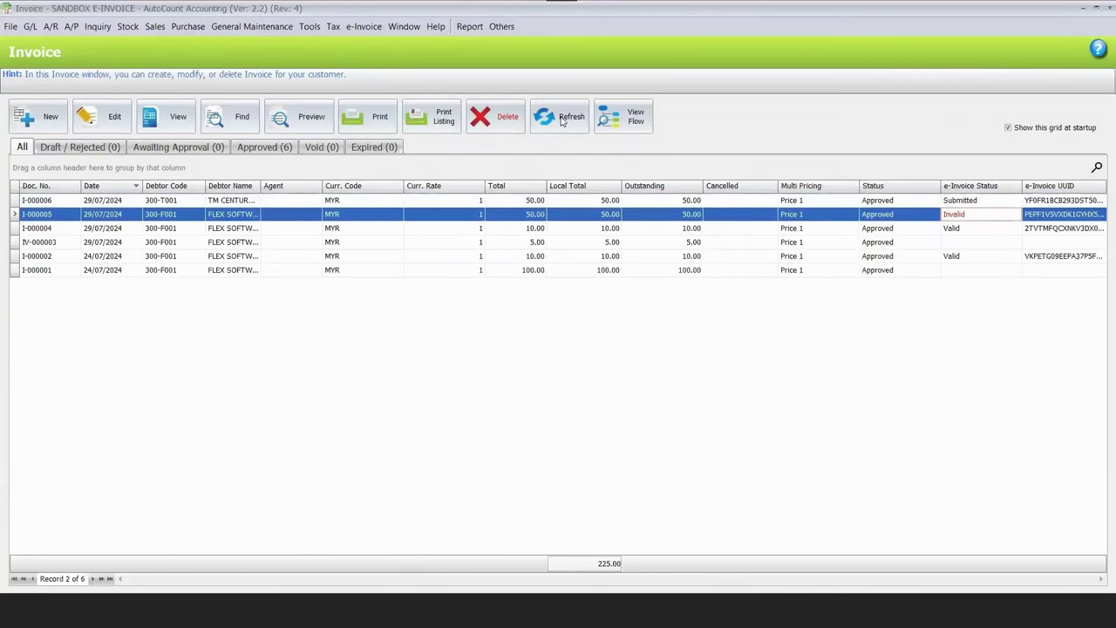
left_click(563, 122)
left_click(969, 229)
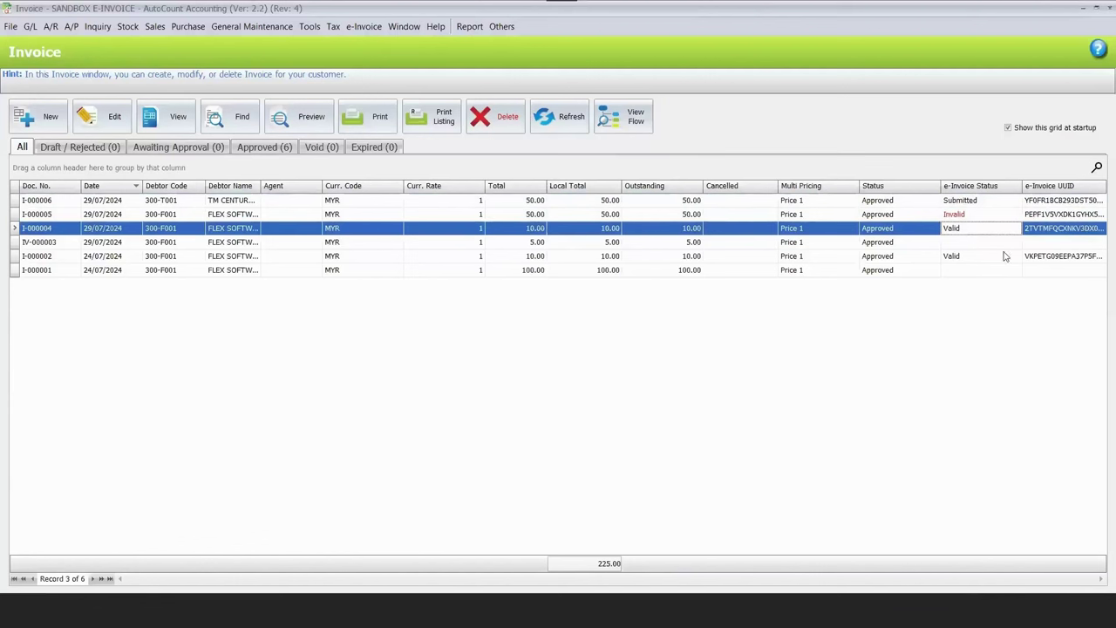
left_click(311, 120)
Preview I-000004 as Invoice (Malaysia e-Invoice) and follow its LHDN Validated Link to MyInvois.
key("Down")
key("Down")
key("Down")
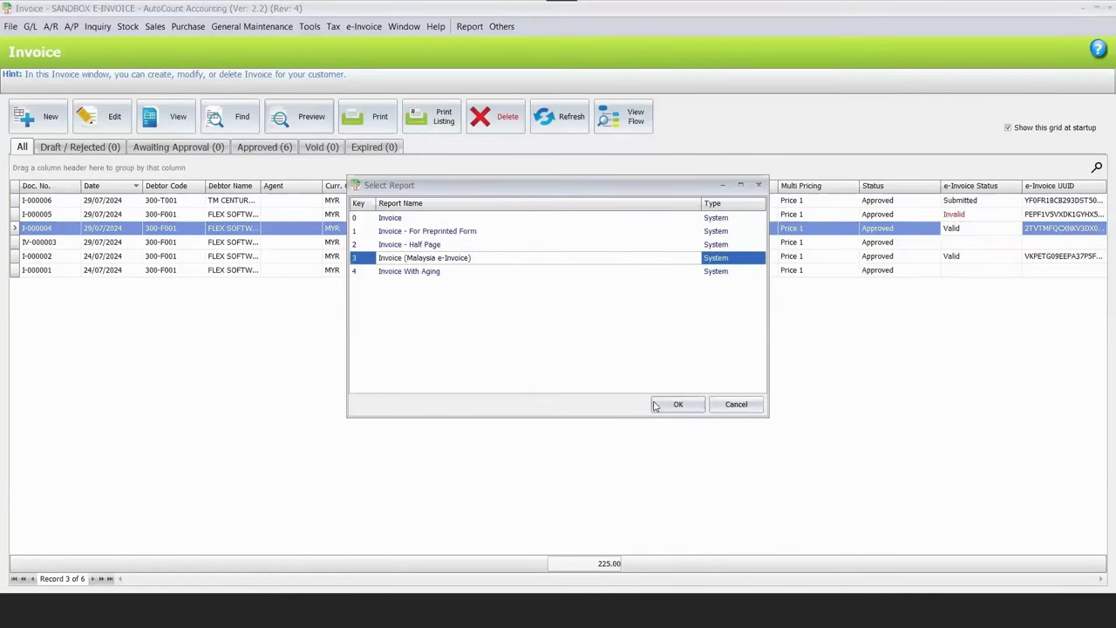
key("Return")
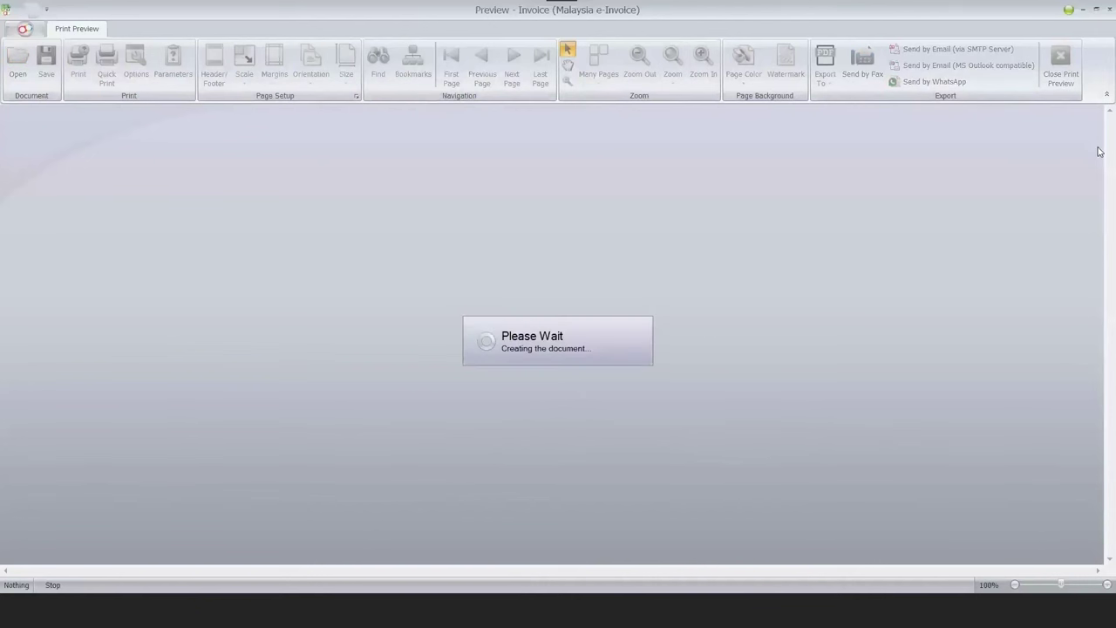
scroll(1100, 327, "down", 3)
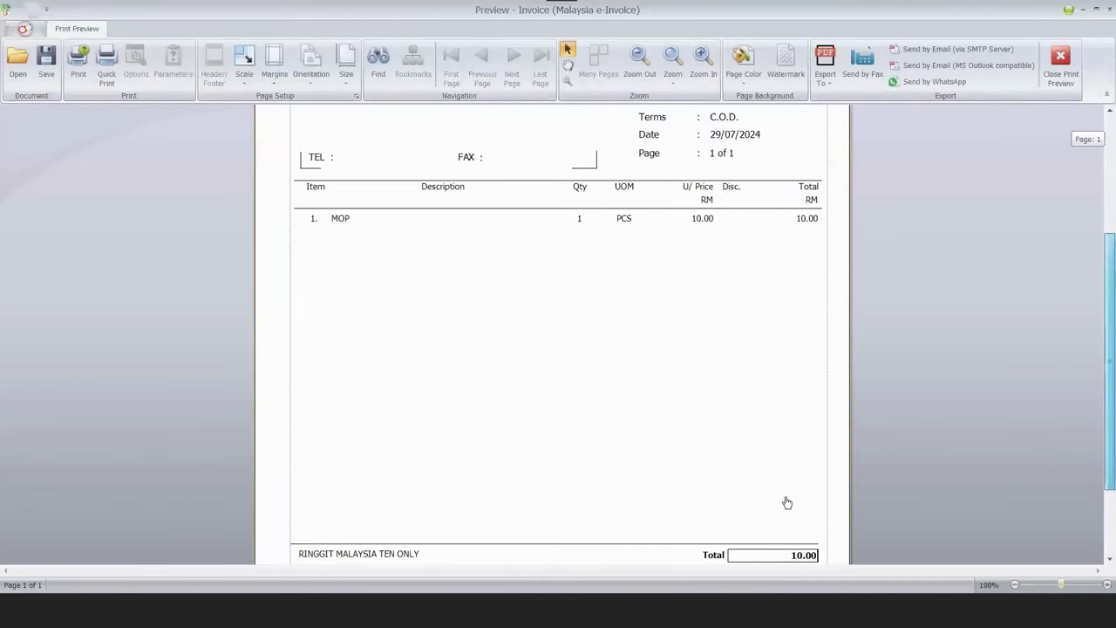
scroll(787, 501, "down", 3)
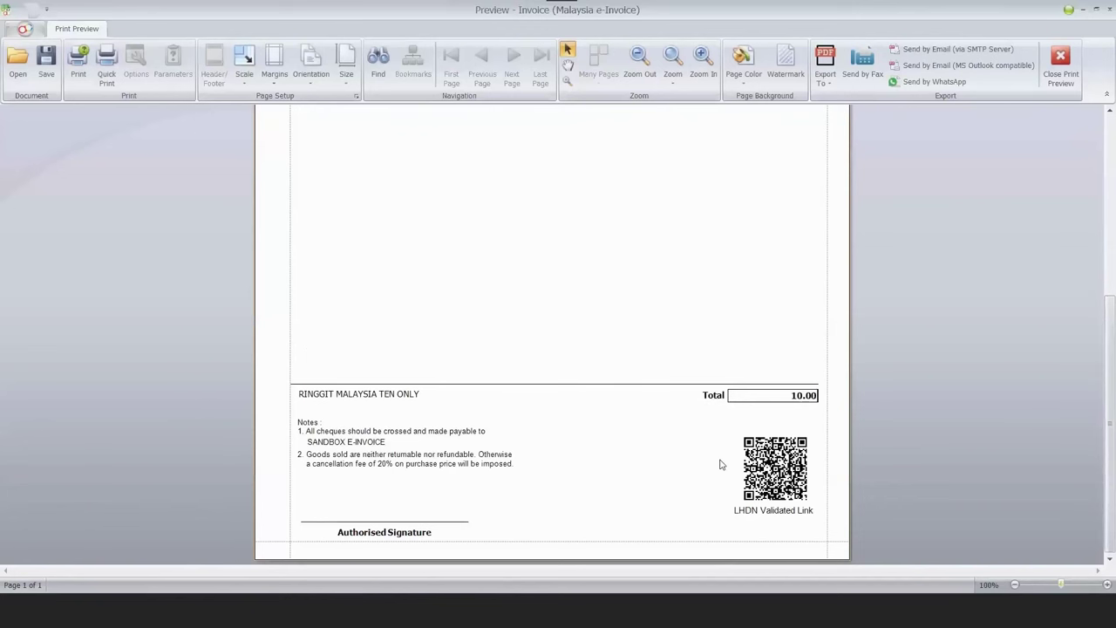
left_click(772, 475)
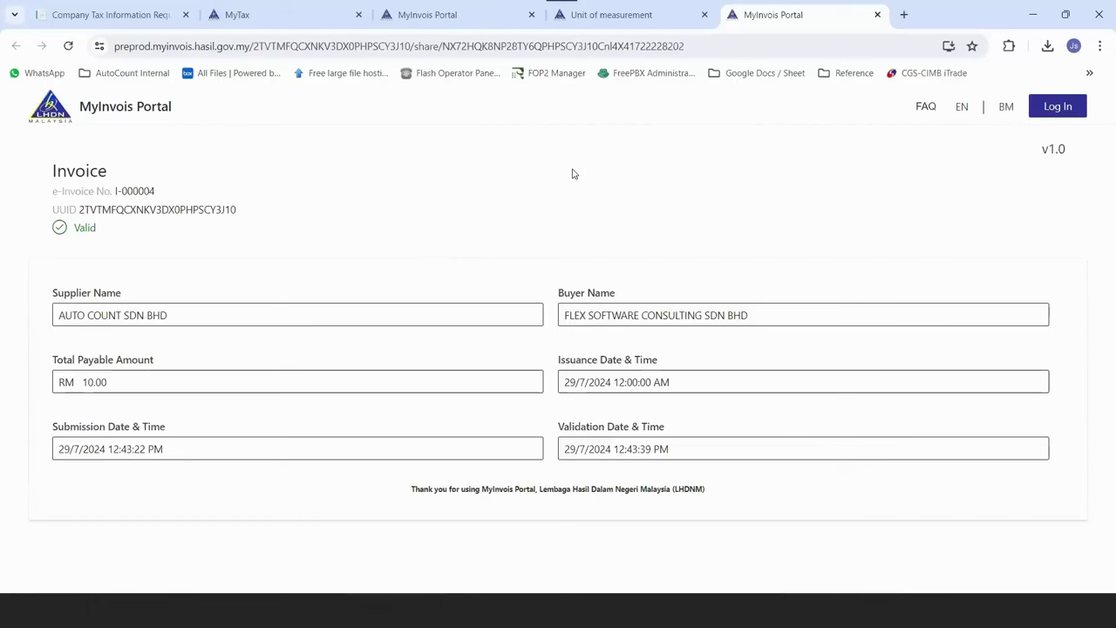
Select invoice I-000006 in the AutoCount invoice list, then return to Chrome.
key("super+2")
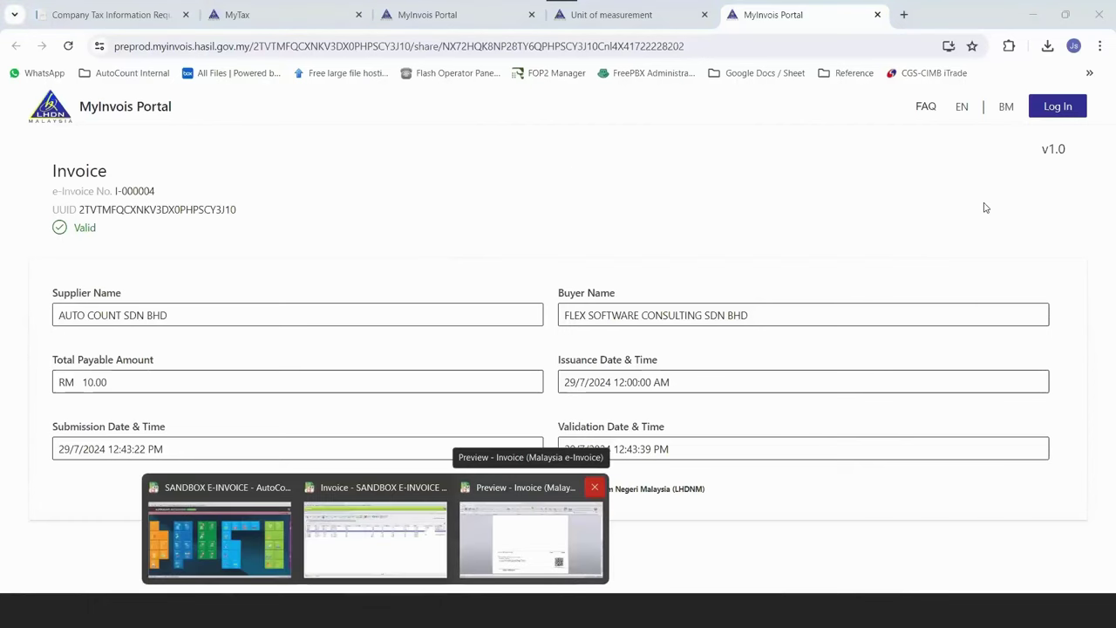
key("Return")
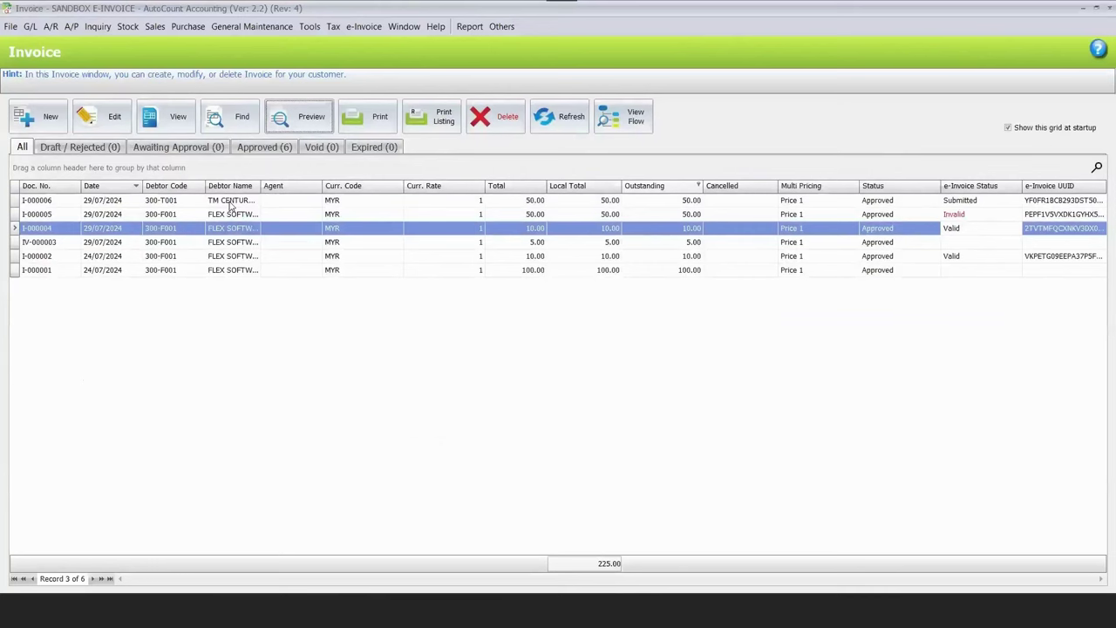
left_click(232, 200)
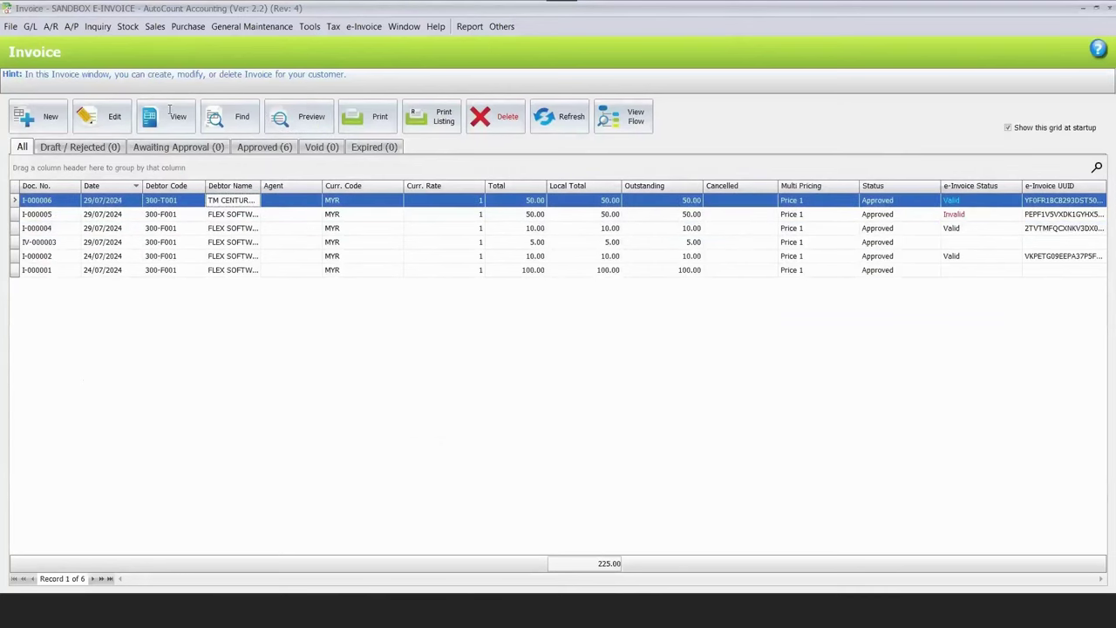
key("alt+Tab")
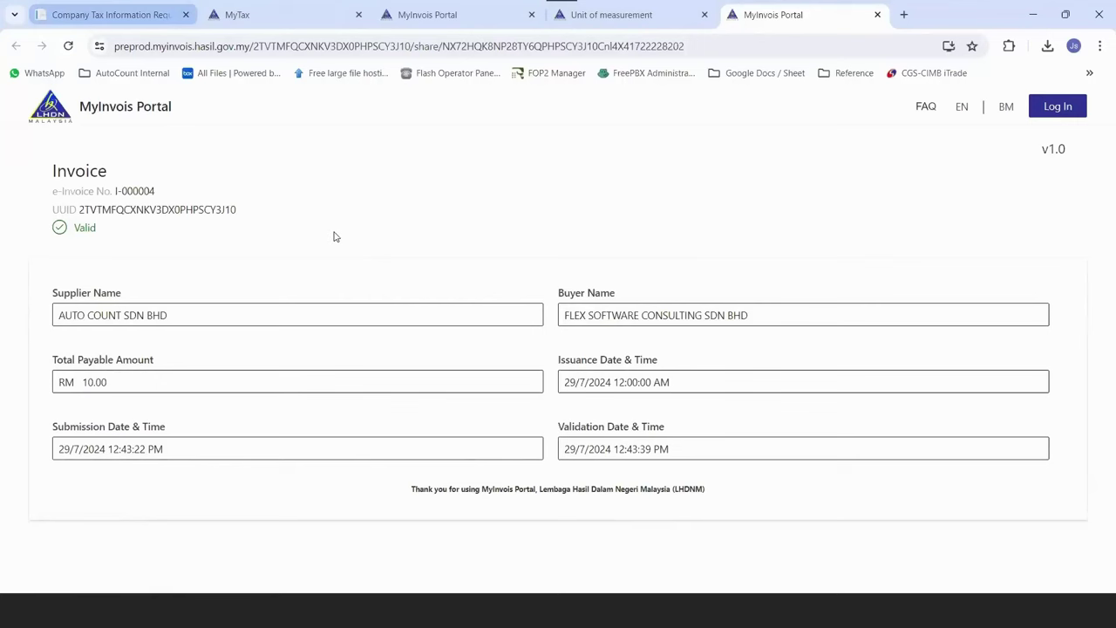
Open I-000006 from the MyInvois Portal Documents list, confirm it is Valid, then return to AutoCount.
key("ctrl+2")
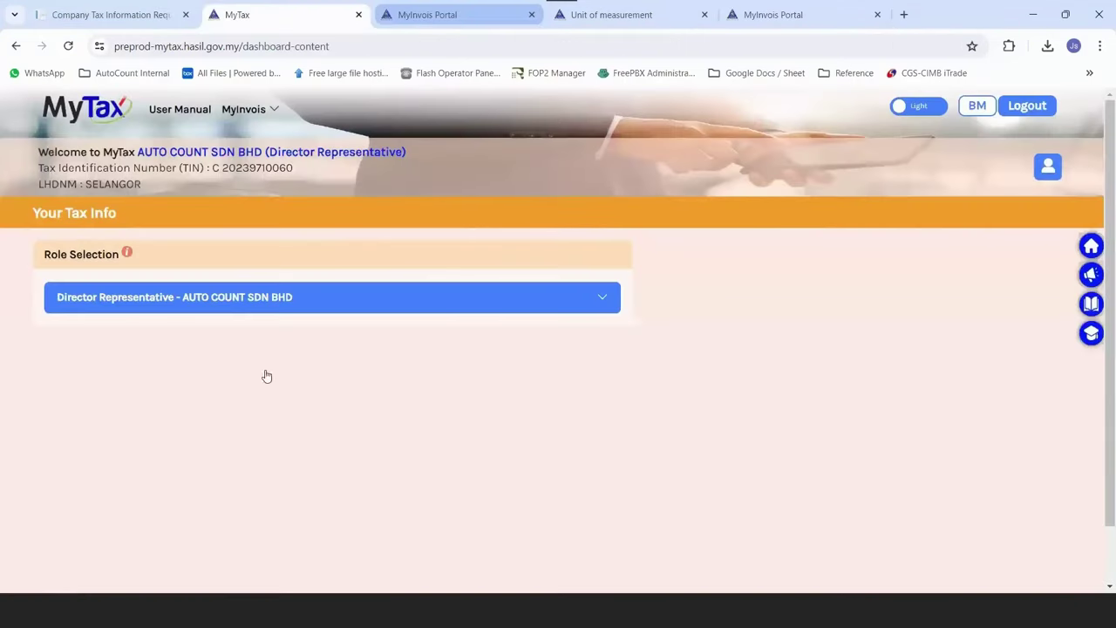
key("ctrl+3")
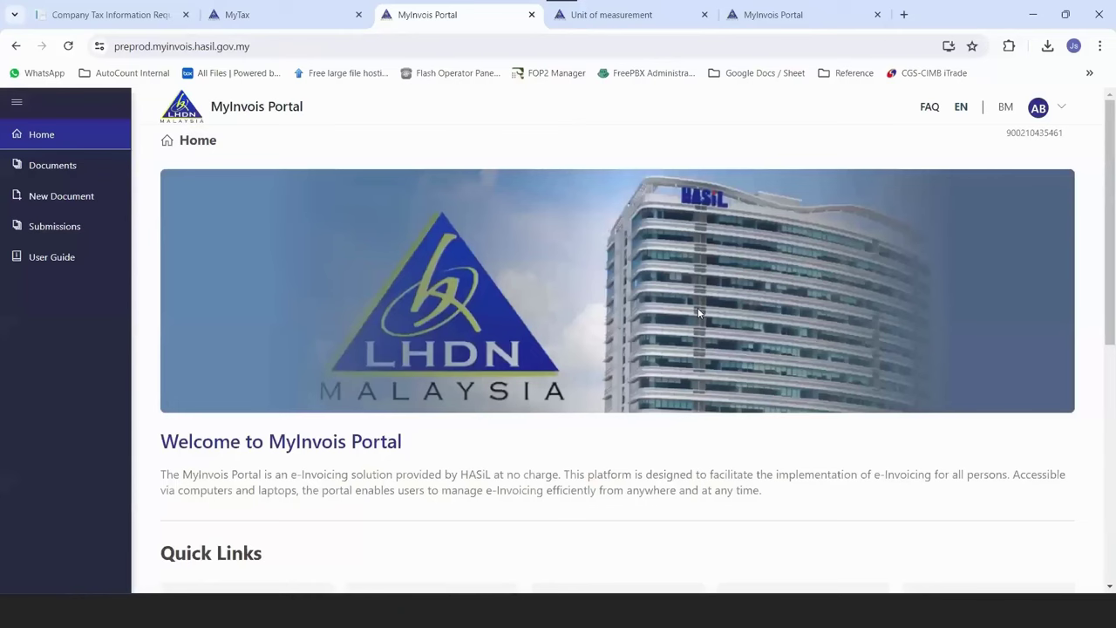
left_click(53, 165)
left_click(741, 378)
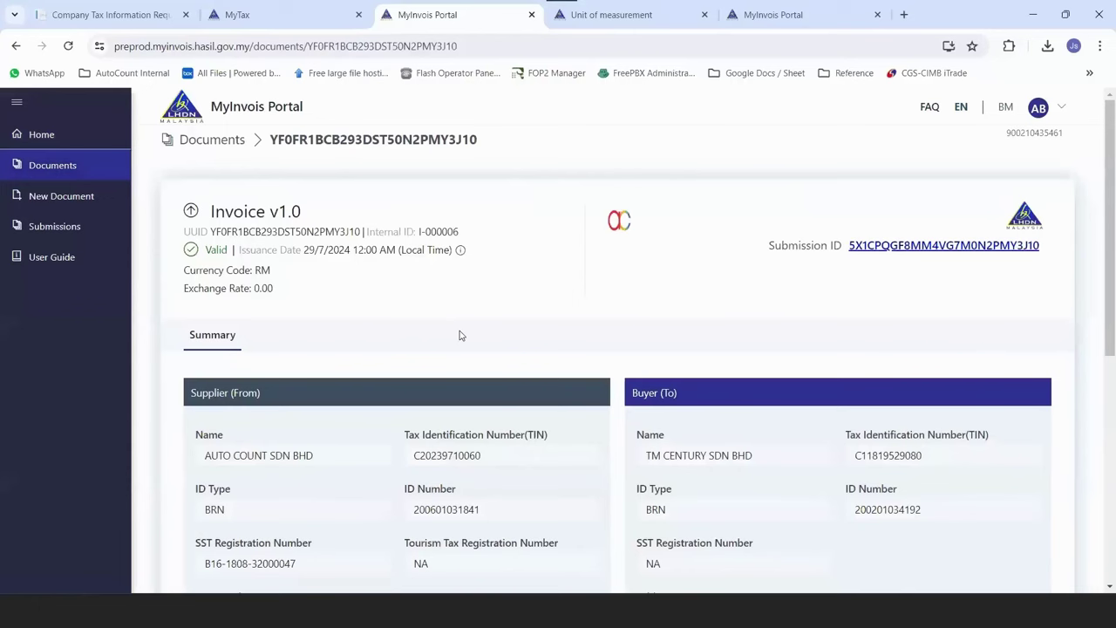
scroll(236, 331, "down", 3)
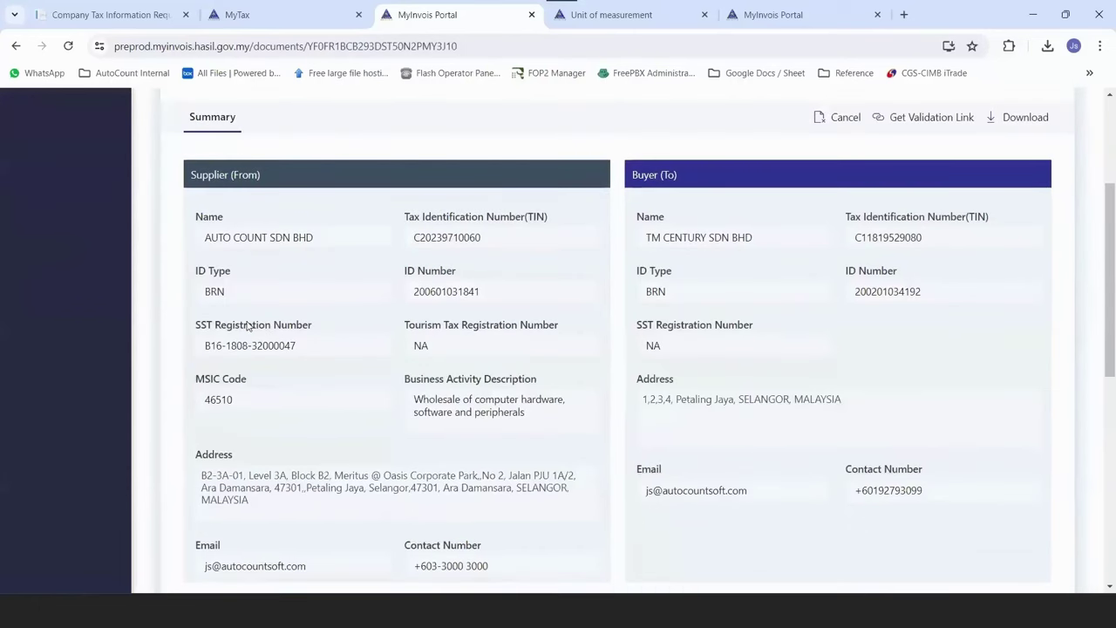
scroll(248, 325, "down", 4)
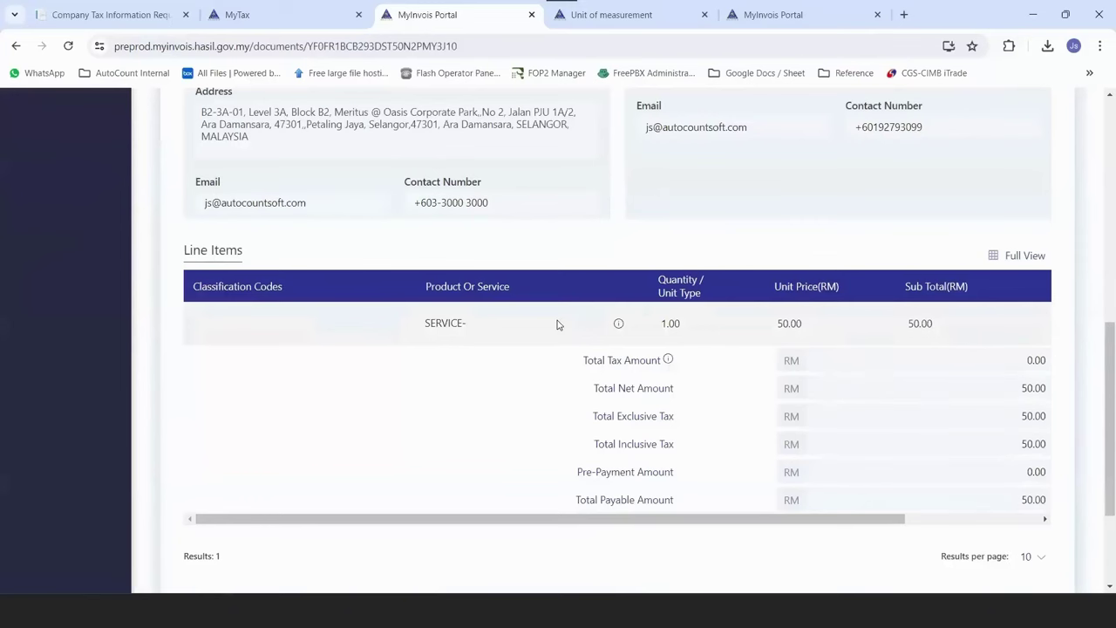
scroll(557, 325, "down", 2)
scroll(518, 329, "up", 6)
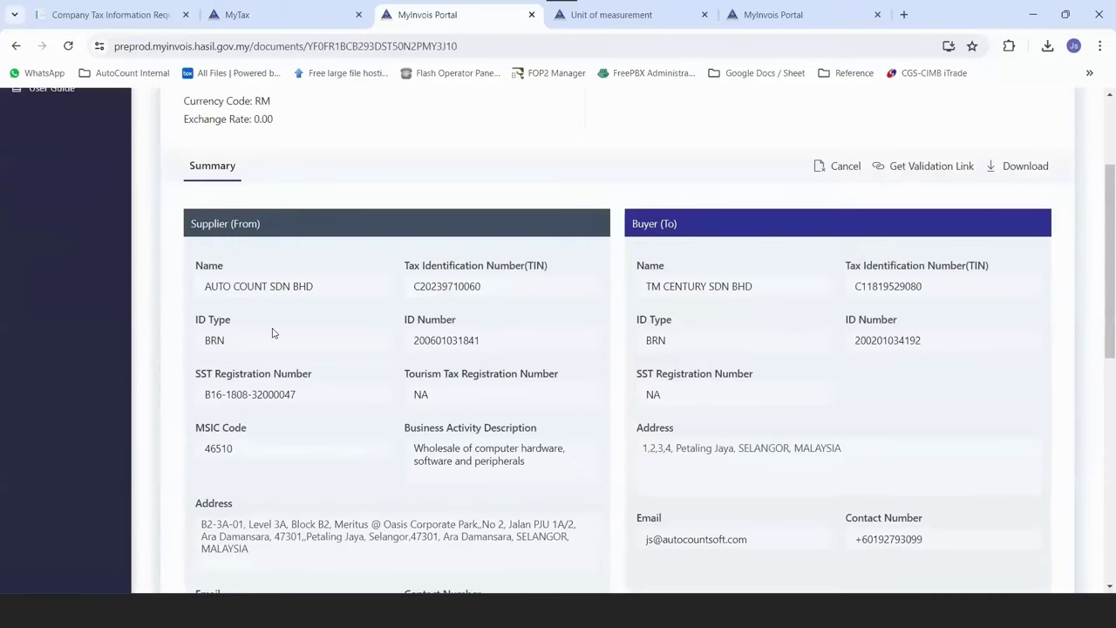
scroll(272, 333, "up", 2)
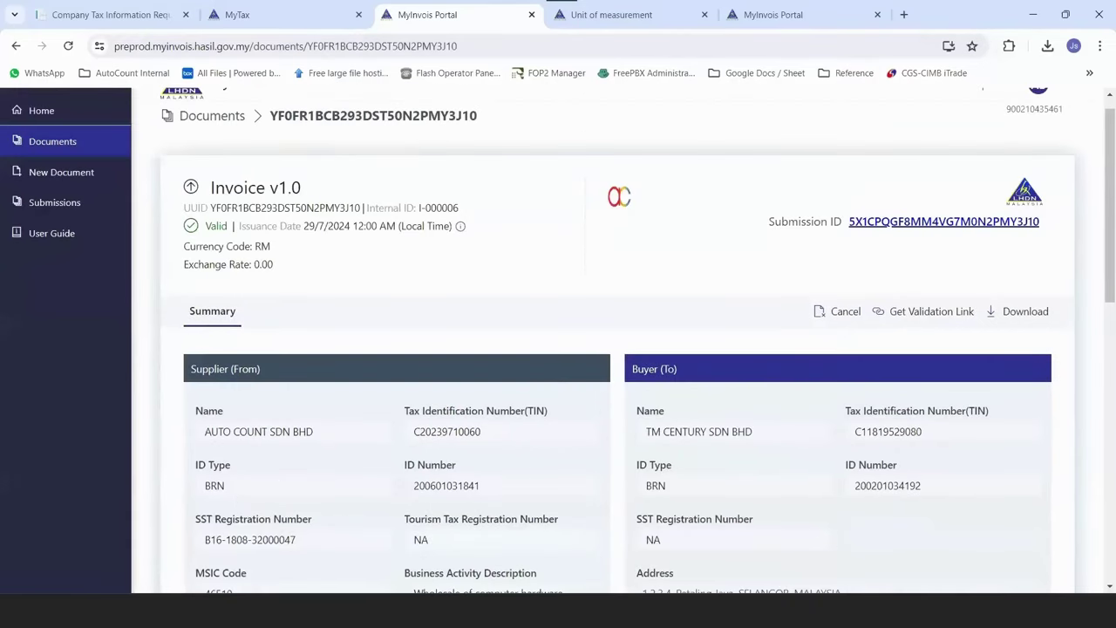
key("alt+Left")
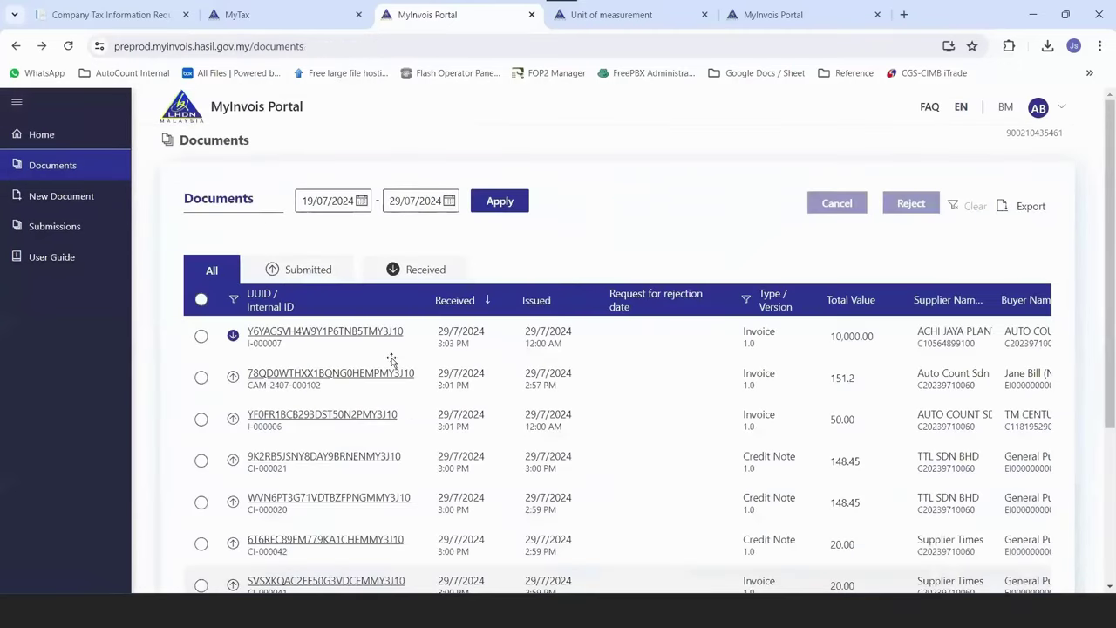
key("alt+Tab")
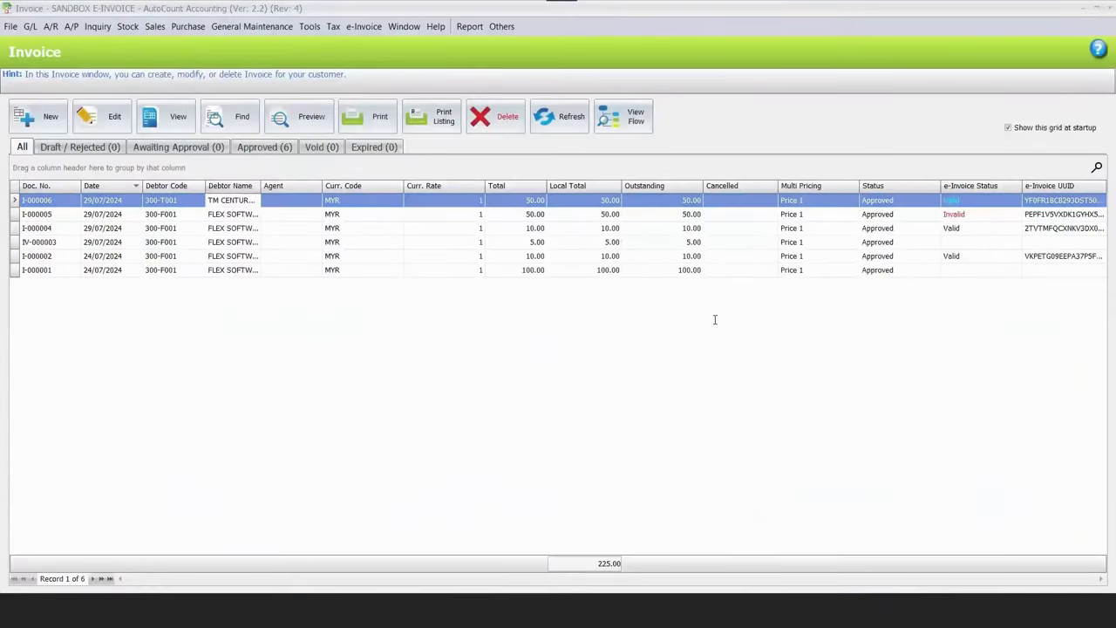
Bring the PowerPoint deck back to slide 14 'Standard e-Invoice', then switch to AutoCount's main window.
key("alt+Tab")
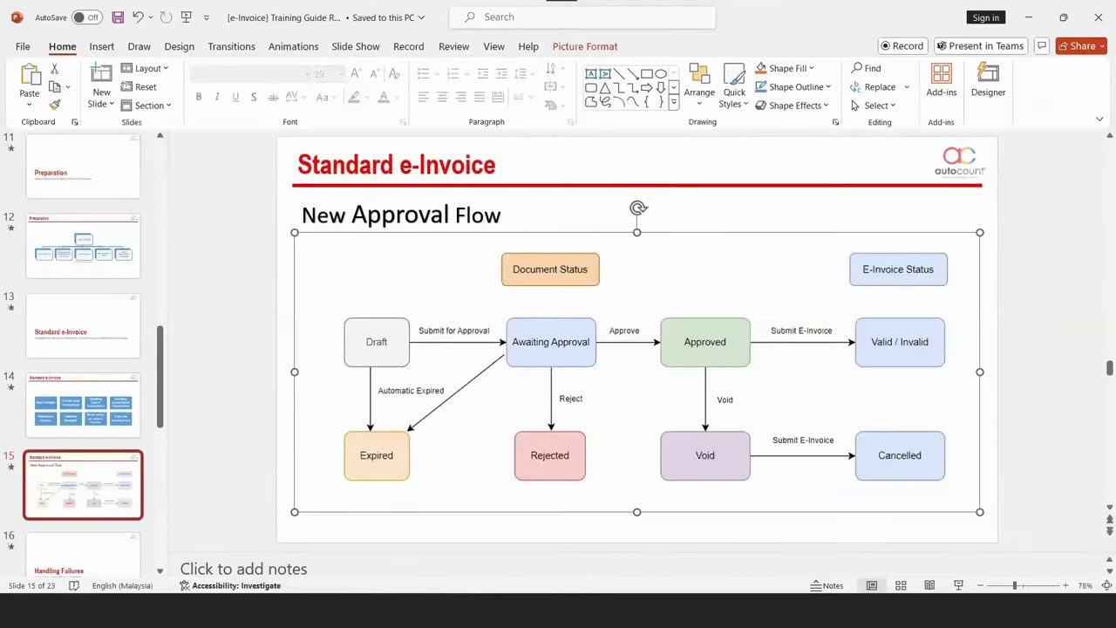
scroll(373, 203, "up", 1)
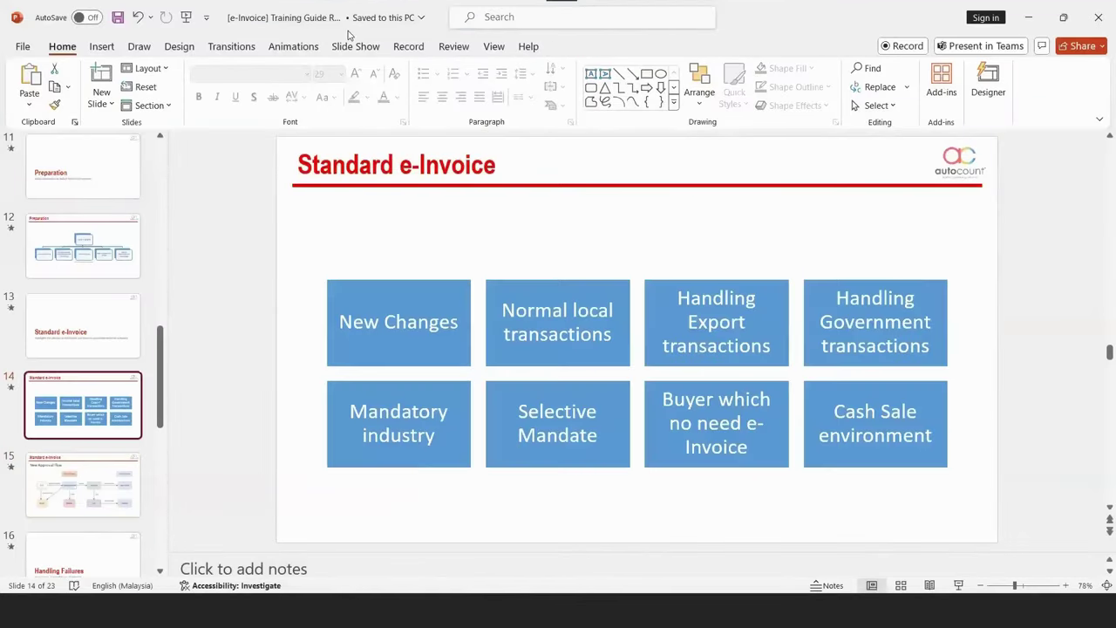
key("super+t")
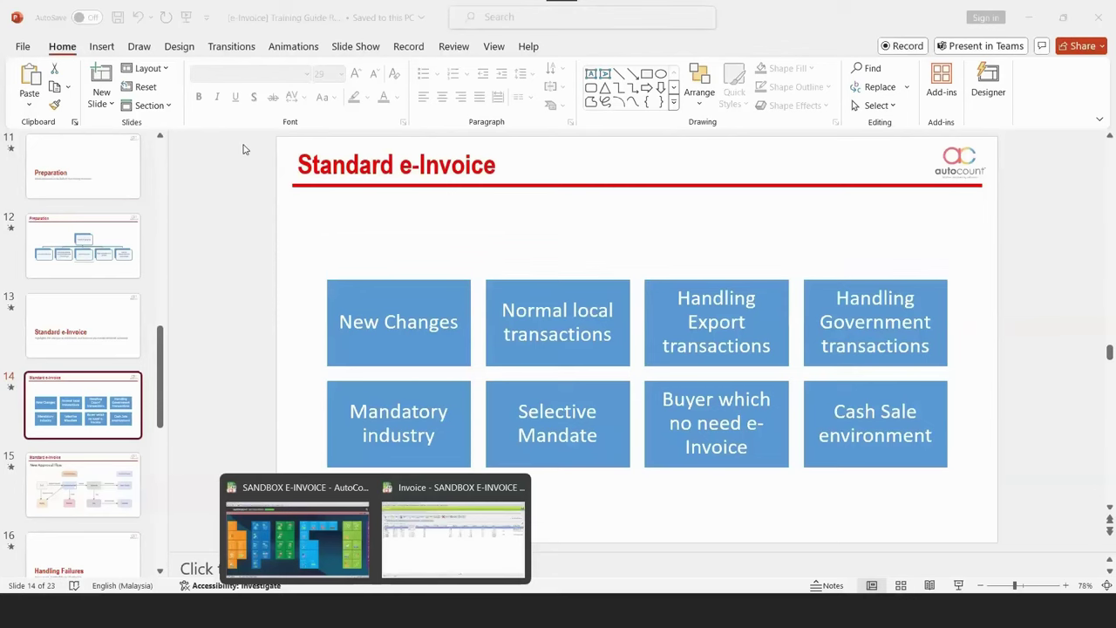
key("Return")
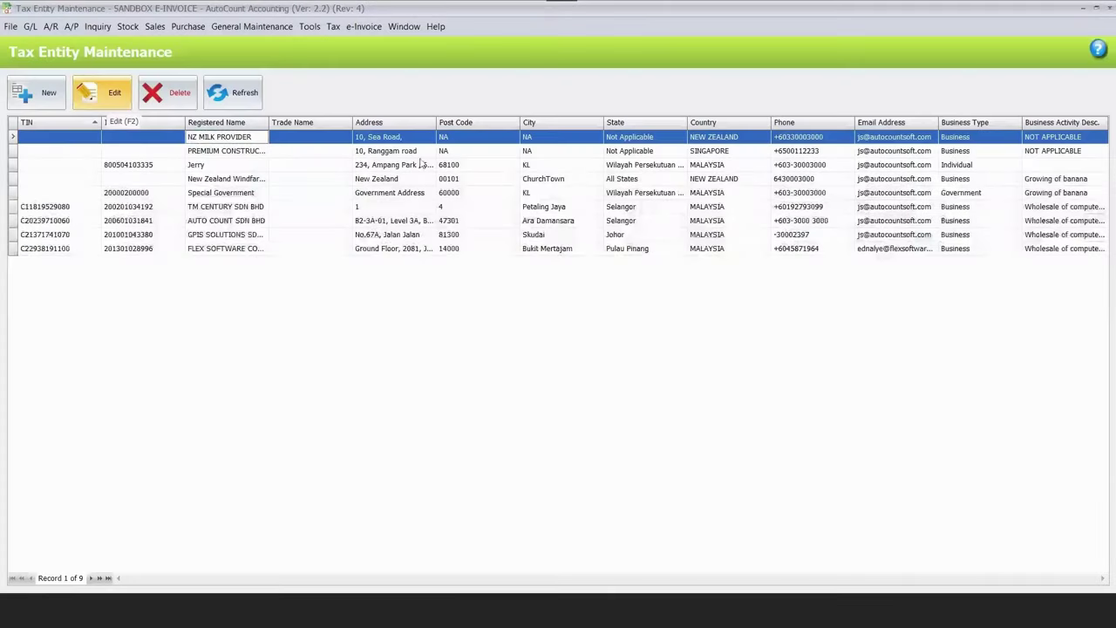
Inspect the NZ MILK PROVIDER tax entity's empty TIN field and cancel without saving.
key("F2")
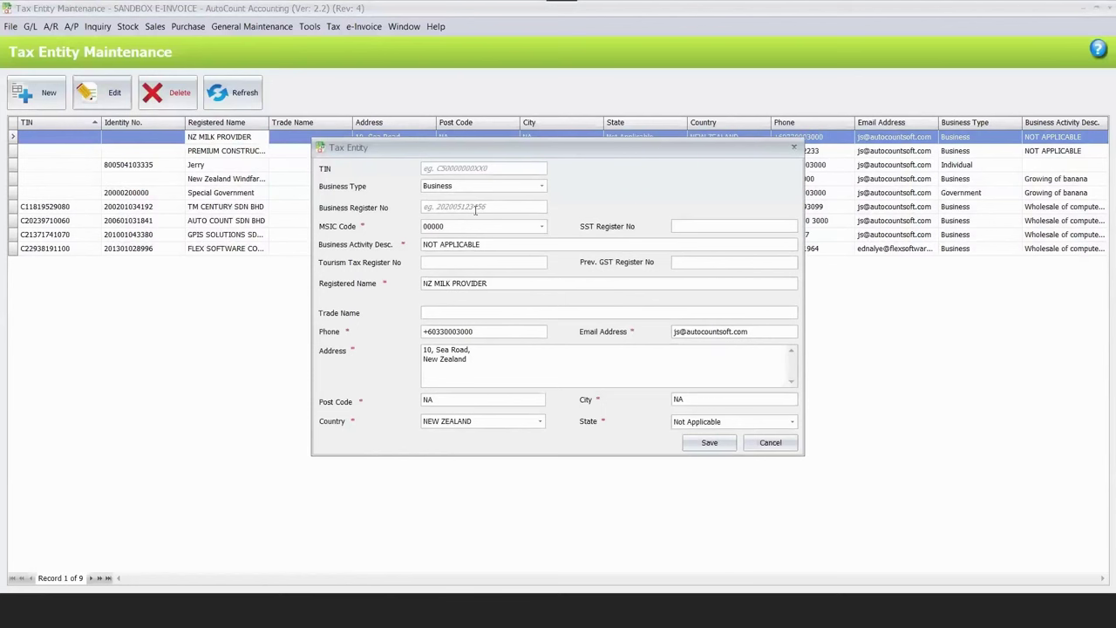
left_click(480, 172)
key("Escape")
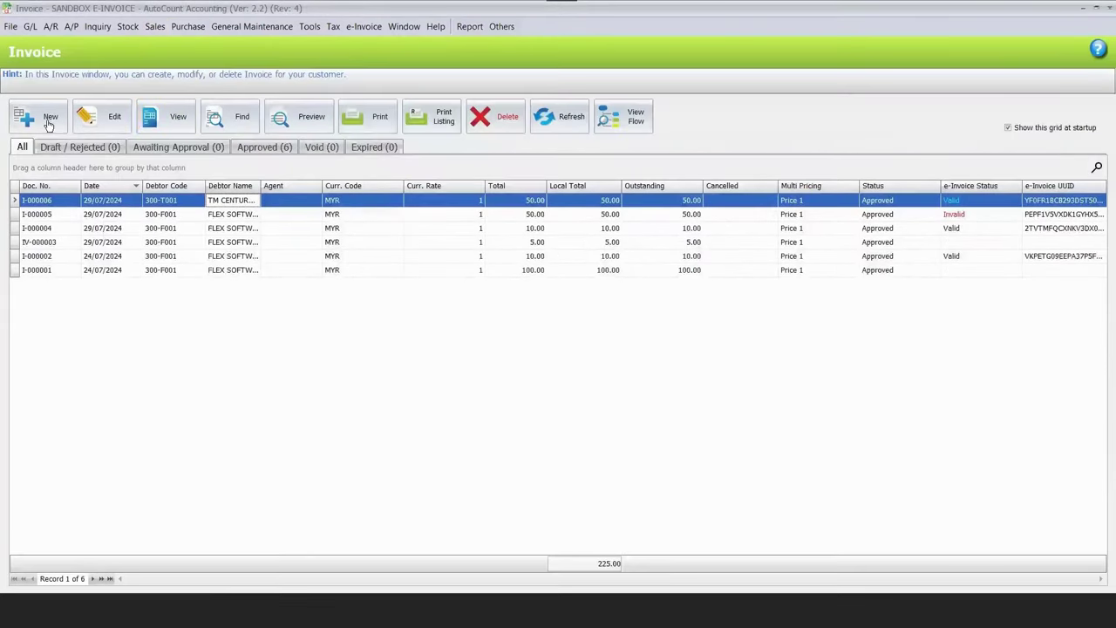
Create and approve an invoice for debtor 300-N001 NZ MILK PROVIDER with 3 BROOM.
left_click(40, 116)
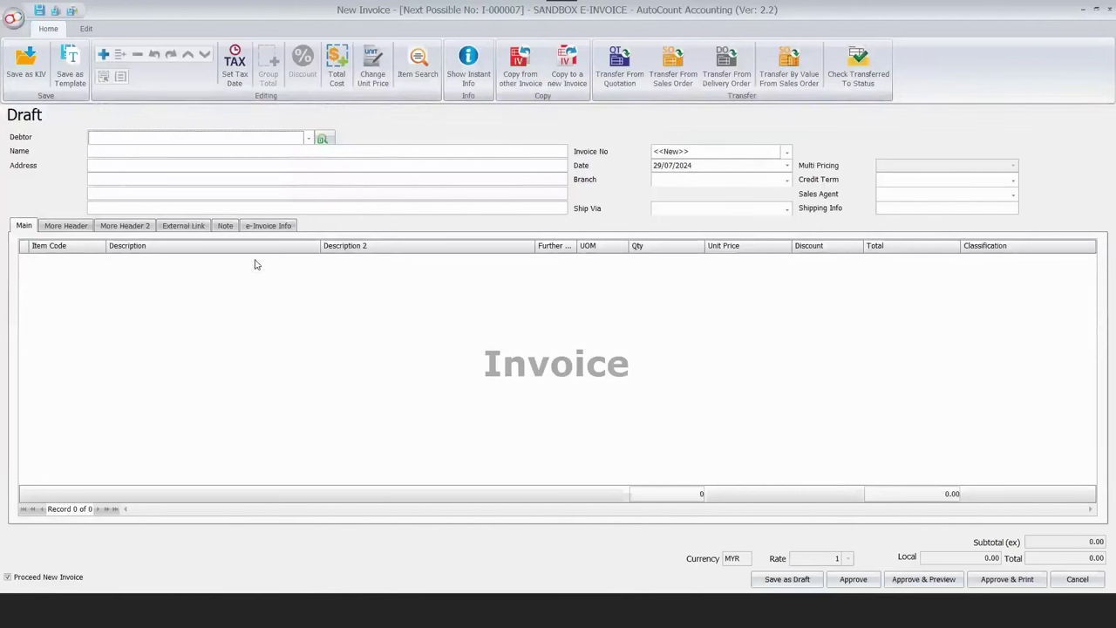
key("F4")
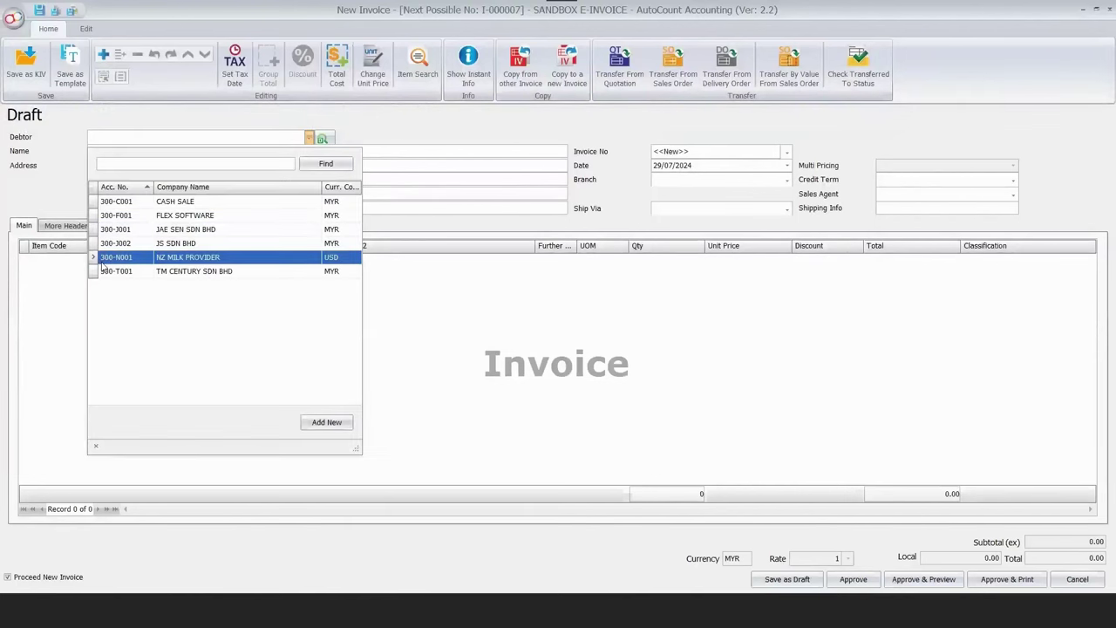
left_click(102, 264)
key("Return")
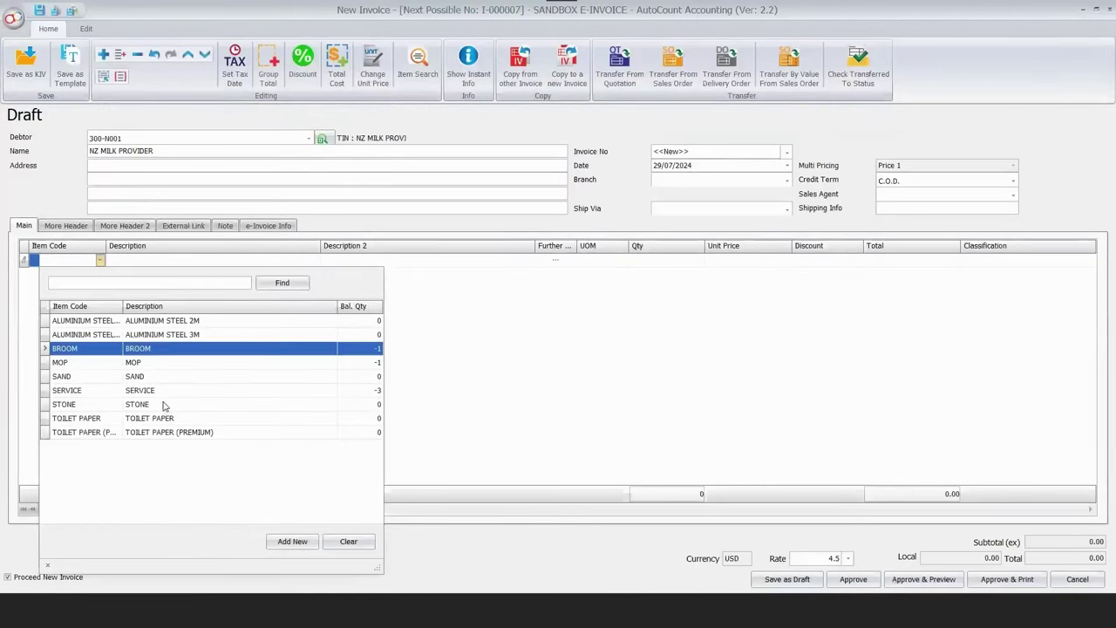
key("Down")
key("Down")
key("Down")
key("Down")
left_click(193, 362)
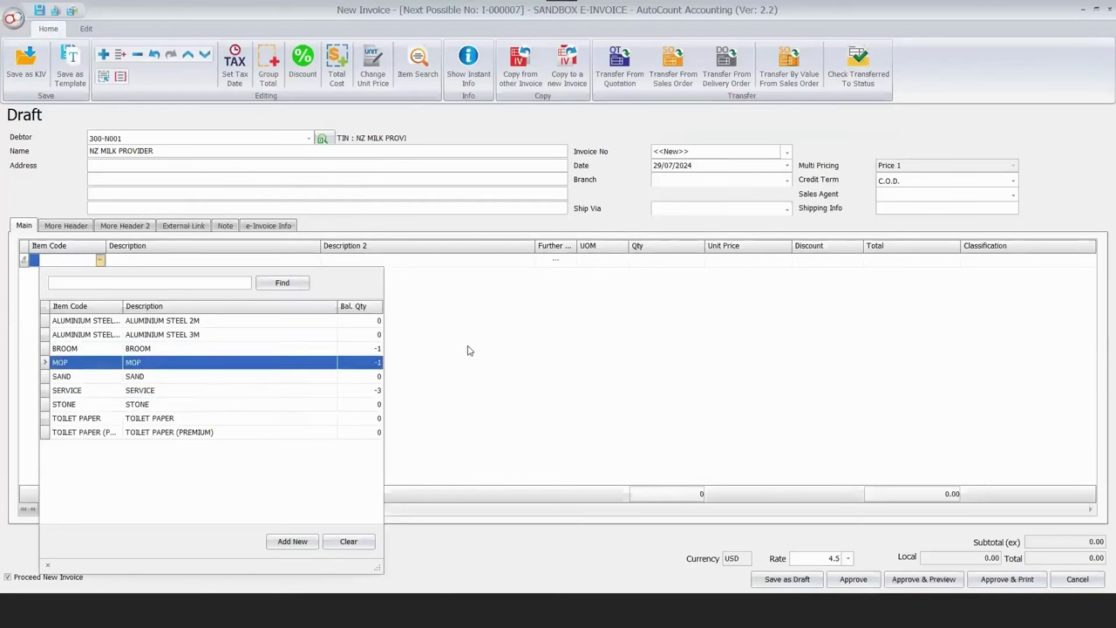
key("Up")
key("Return")
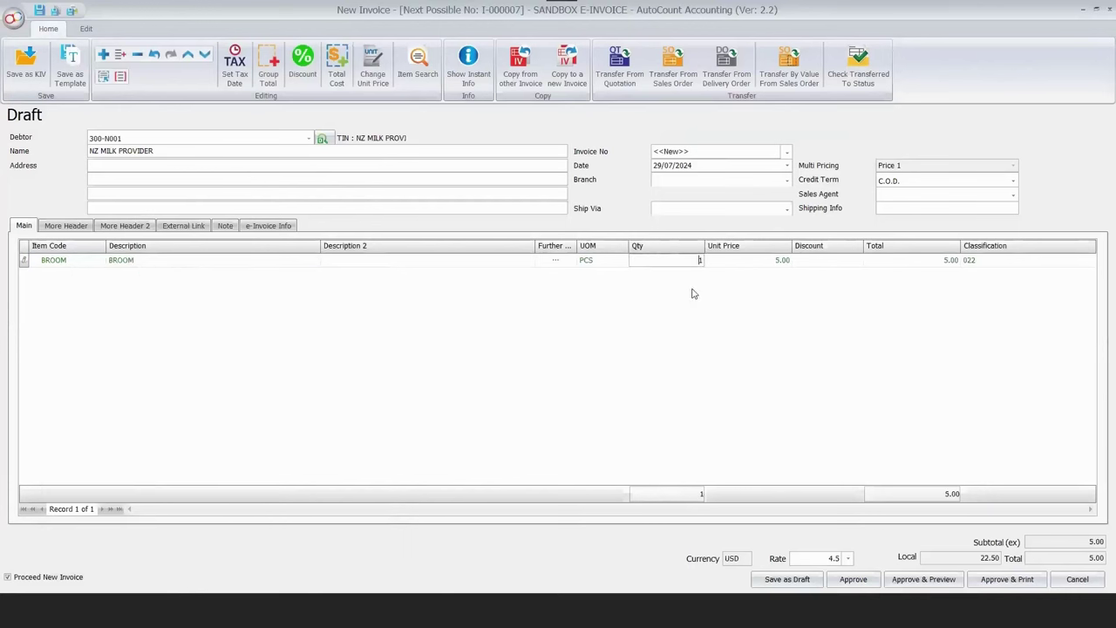
type("3")
key("Return")
left_click(853, 579)
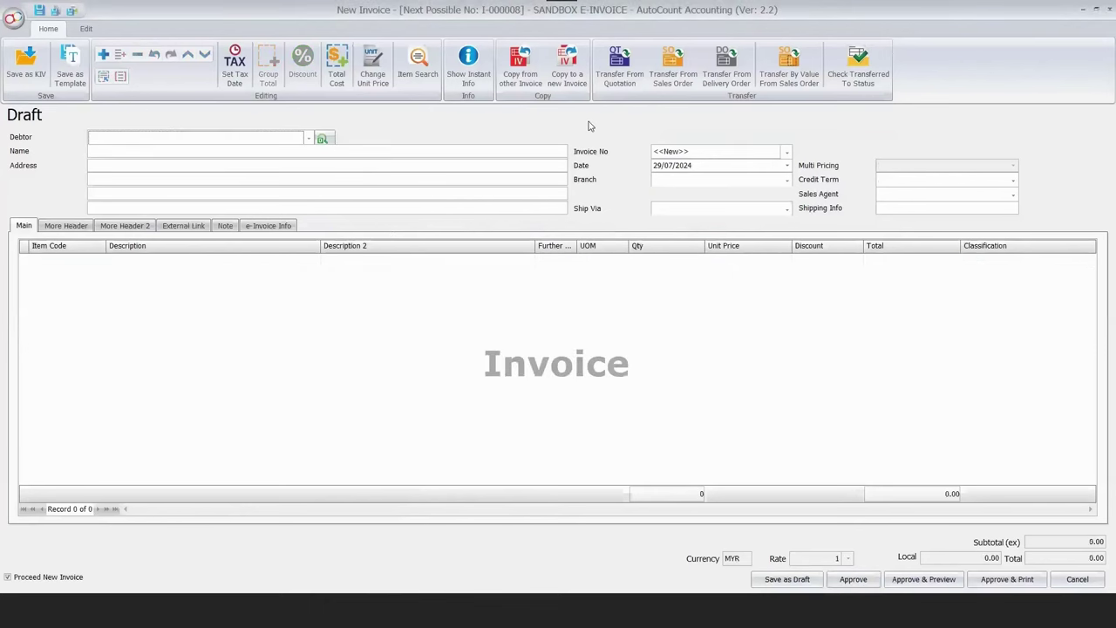
key("Escape")
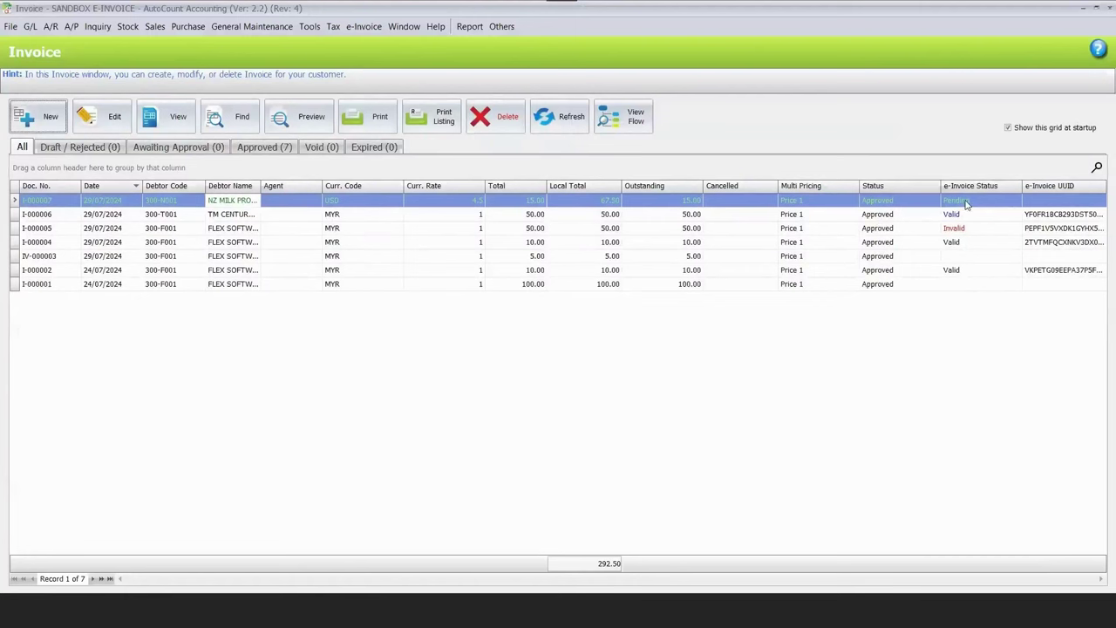
Change invoice I-000007's line item to SERVICE with a unit price of 40.
left_click(559, 116)
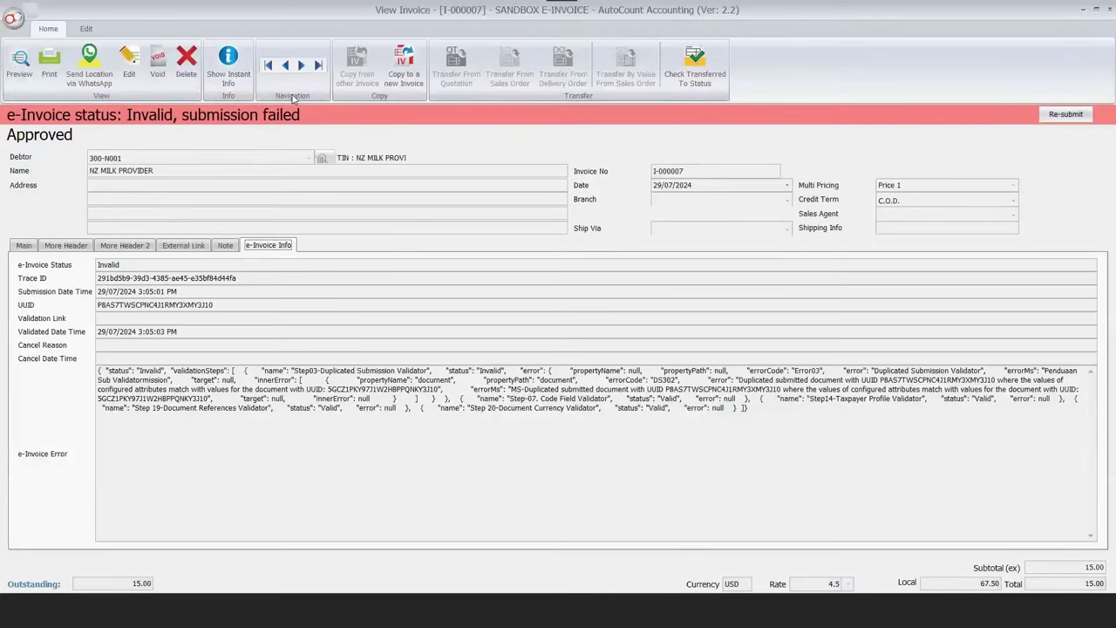
key("Escape")
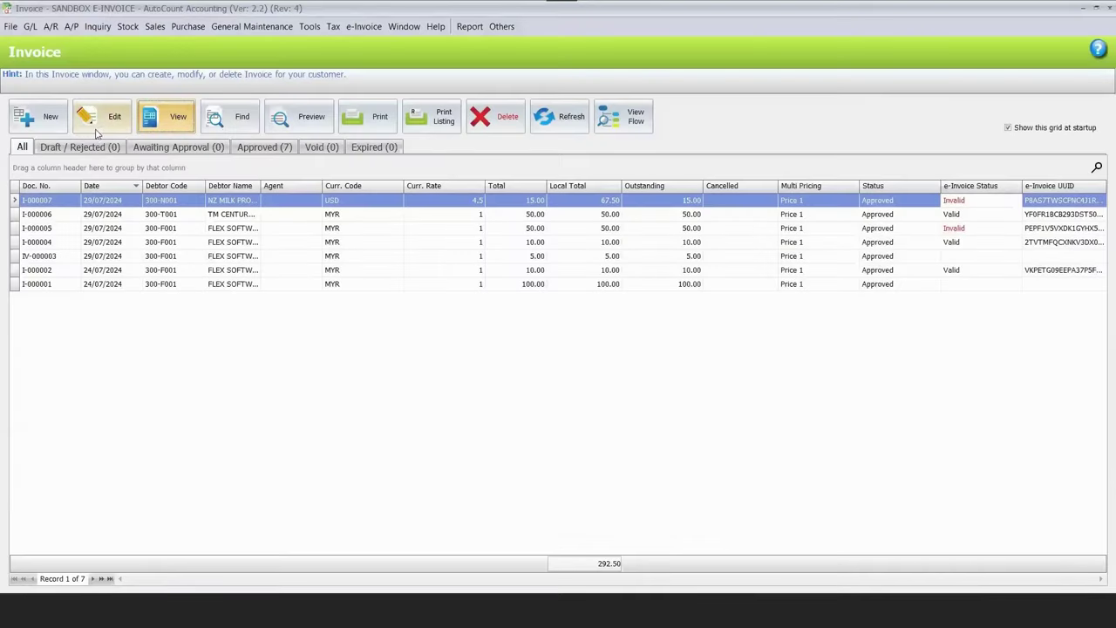
left_click(107, 122)
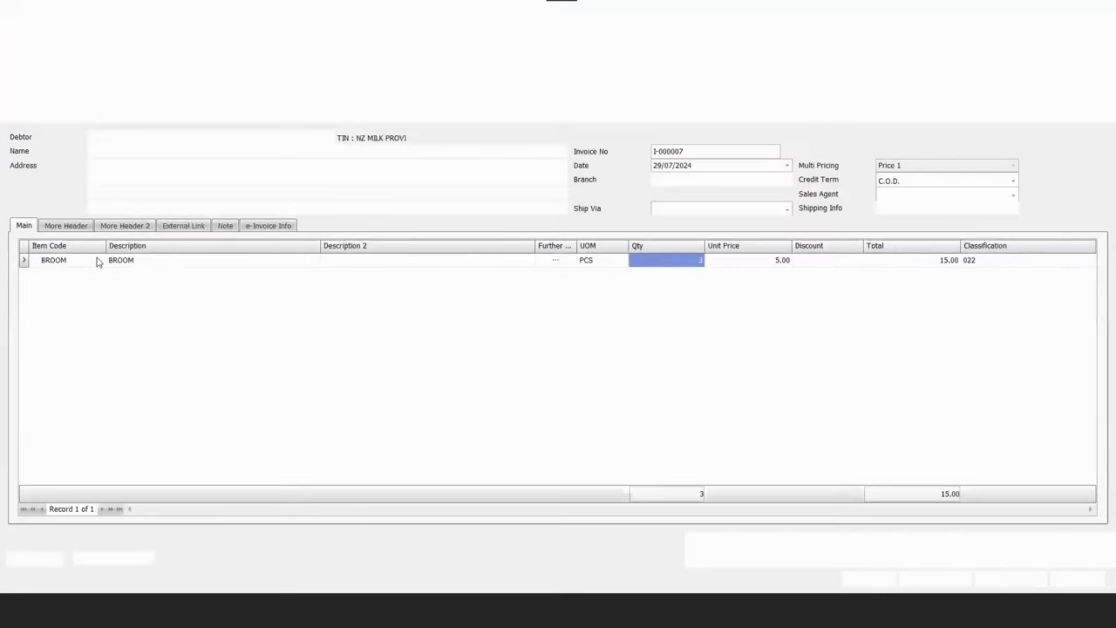
left_click(97, 259)
left_click(369, 393)
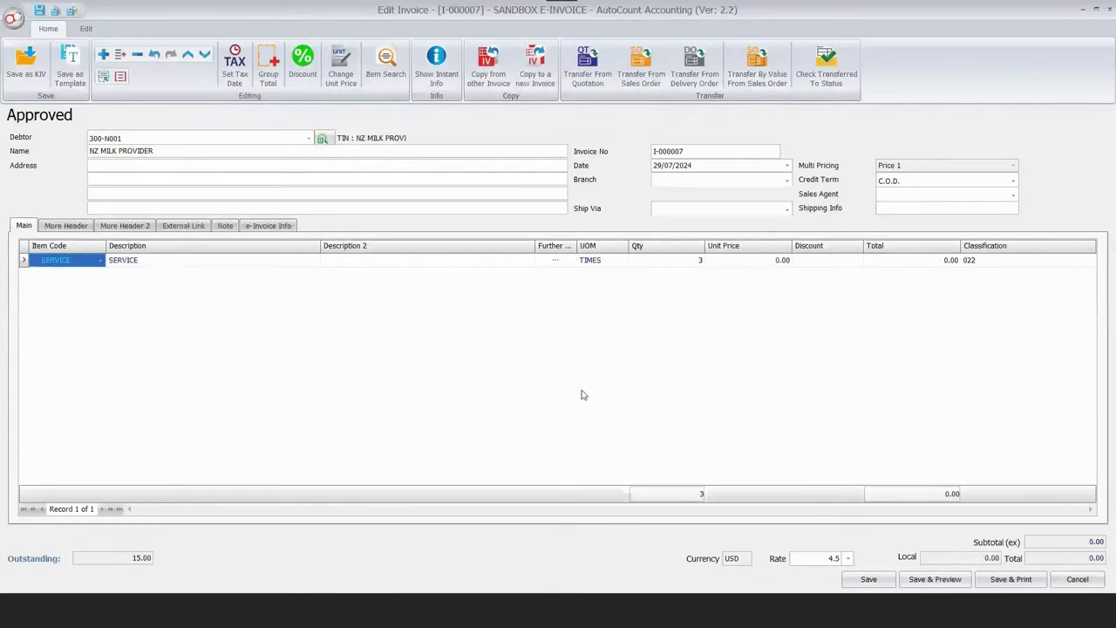
key("Return")
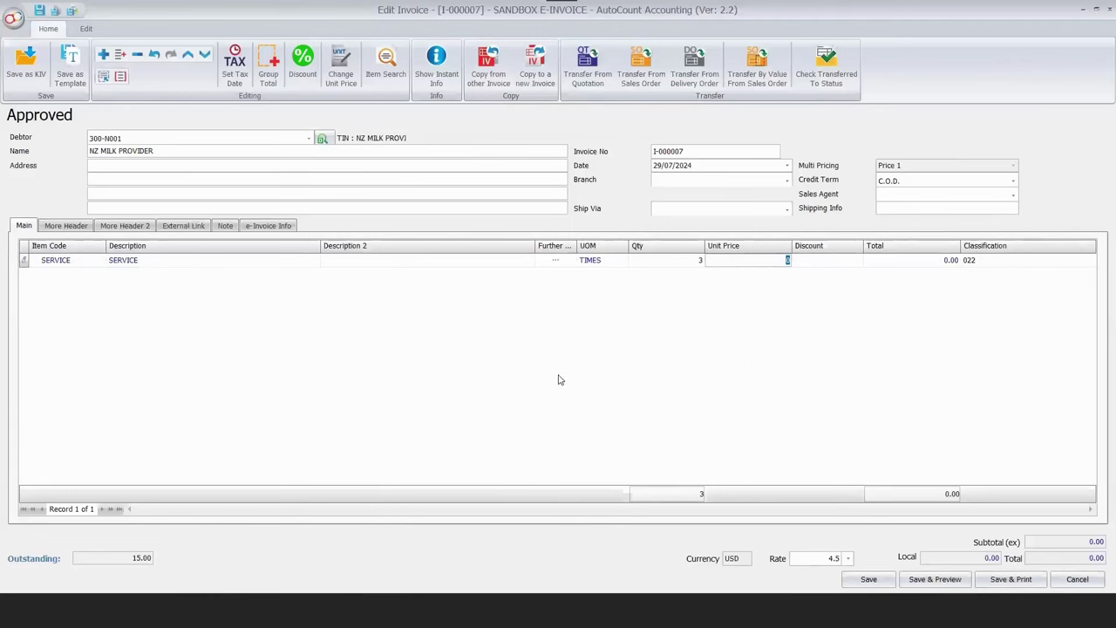
type("40")
left_click(541, 334)
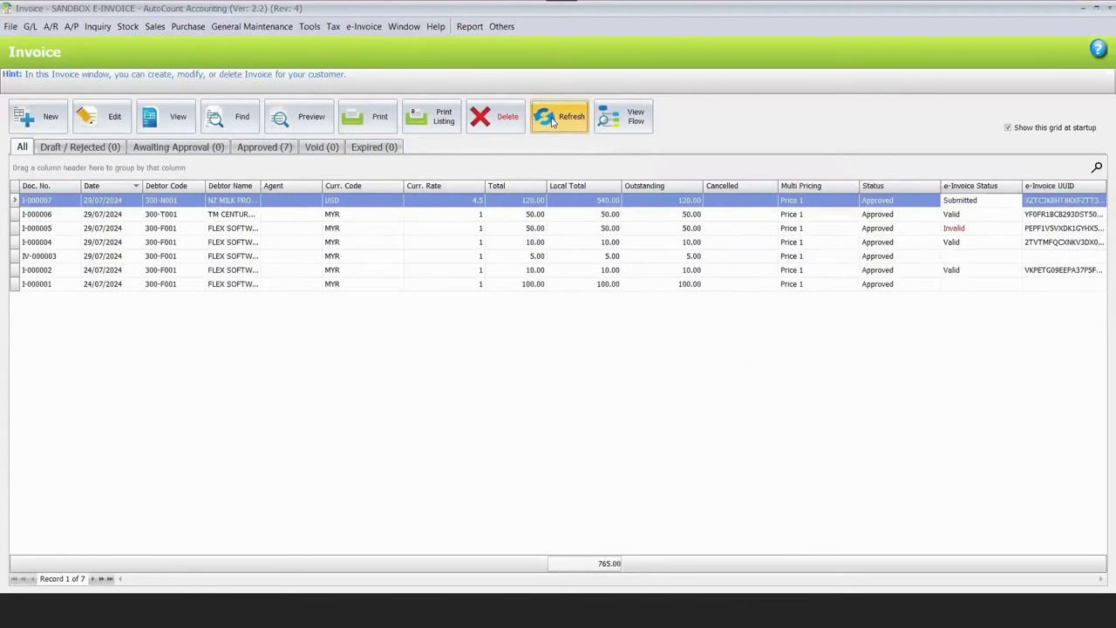
Refresh the invoice list and start a new invoice for debtor NZ MILK PROVIDER.
left_click(551, 122)
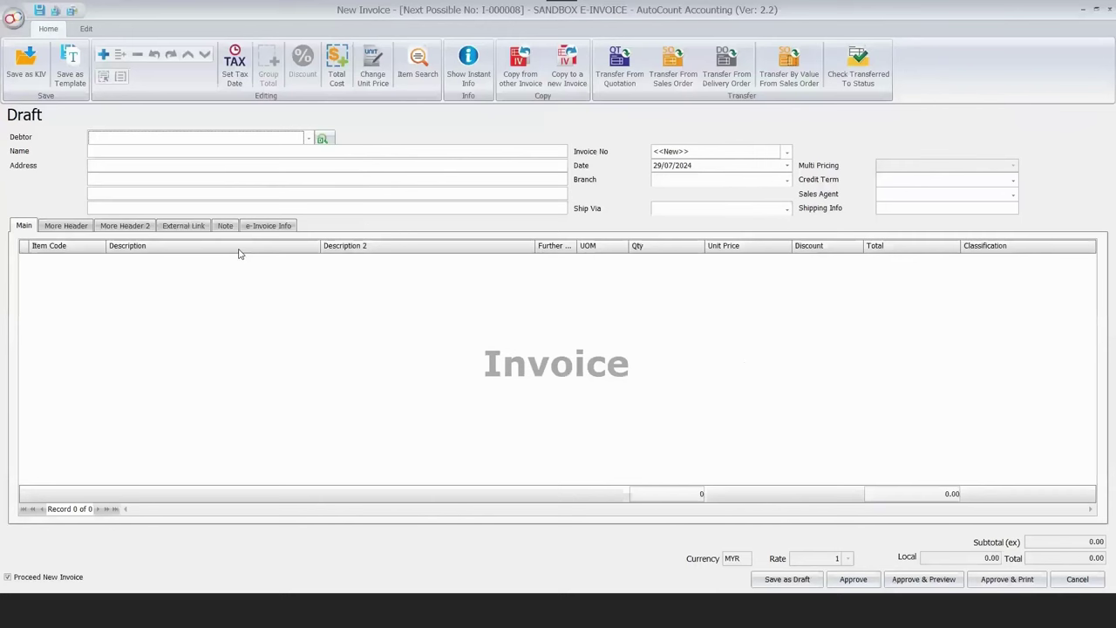
key("alt+Down")
key("Return")
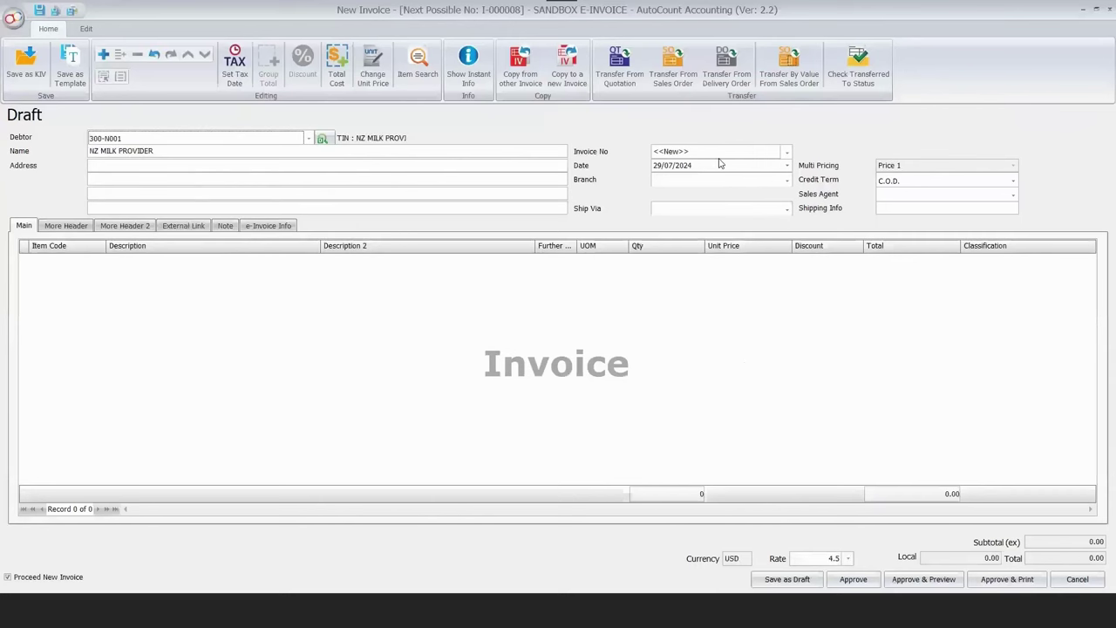
key("Tab")
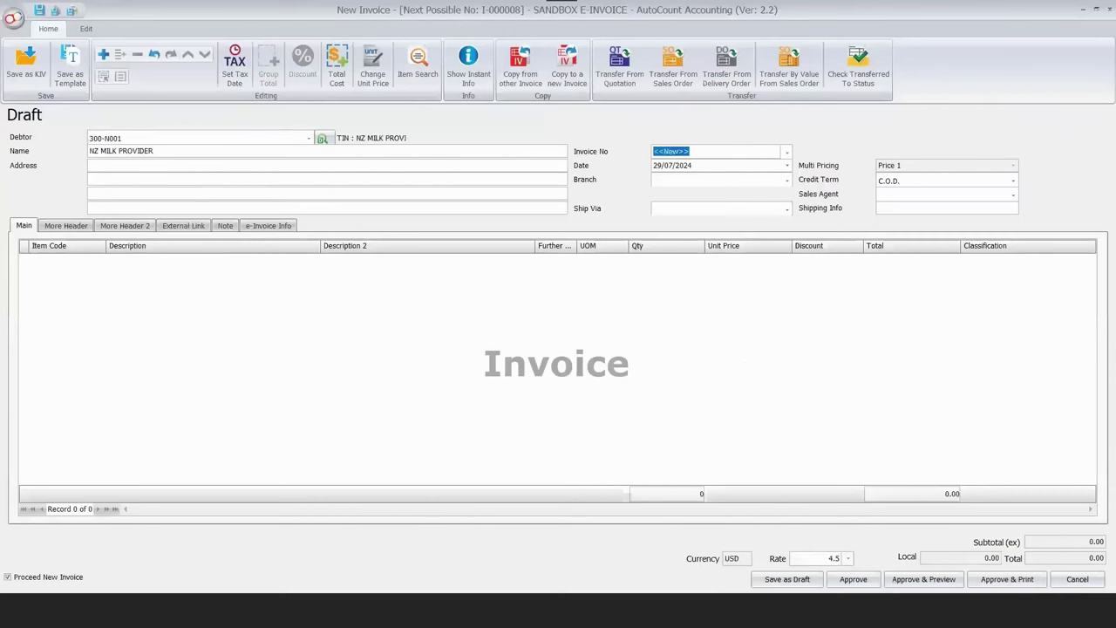
Number the invoice AIV-0005 and add a line of 5 BROOM.
type("AIV-0005")
right_click(354, 277)
left_click(100, 263)
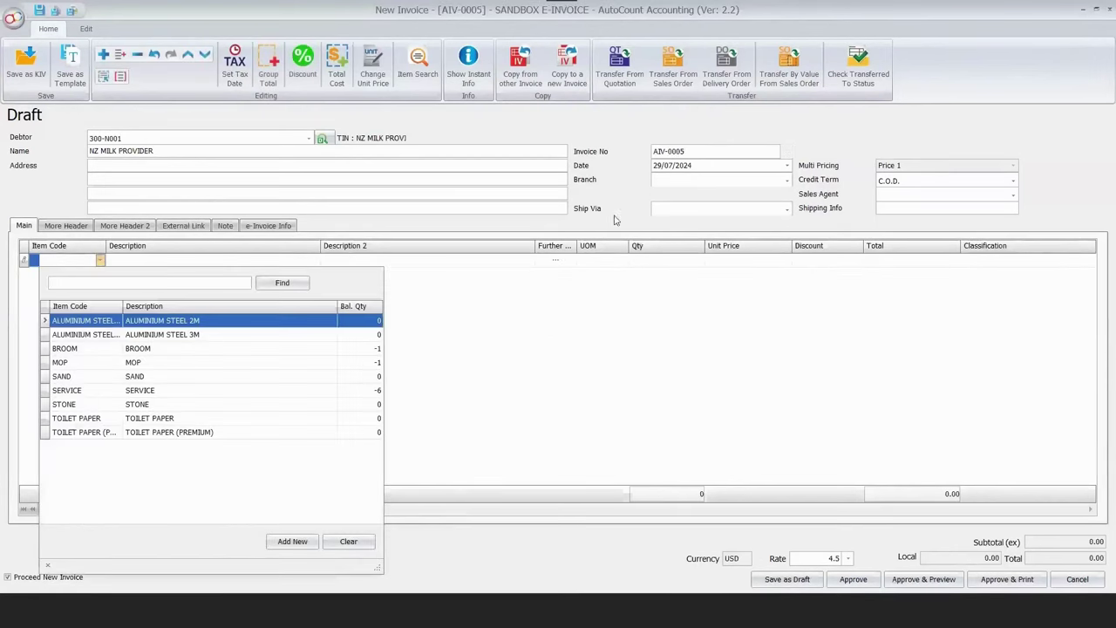
key("Down")
key("Down")
key("Return")
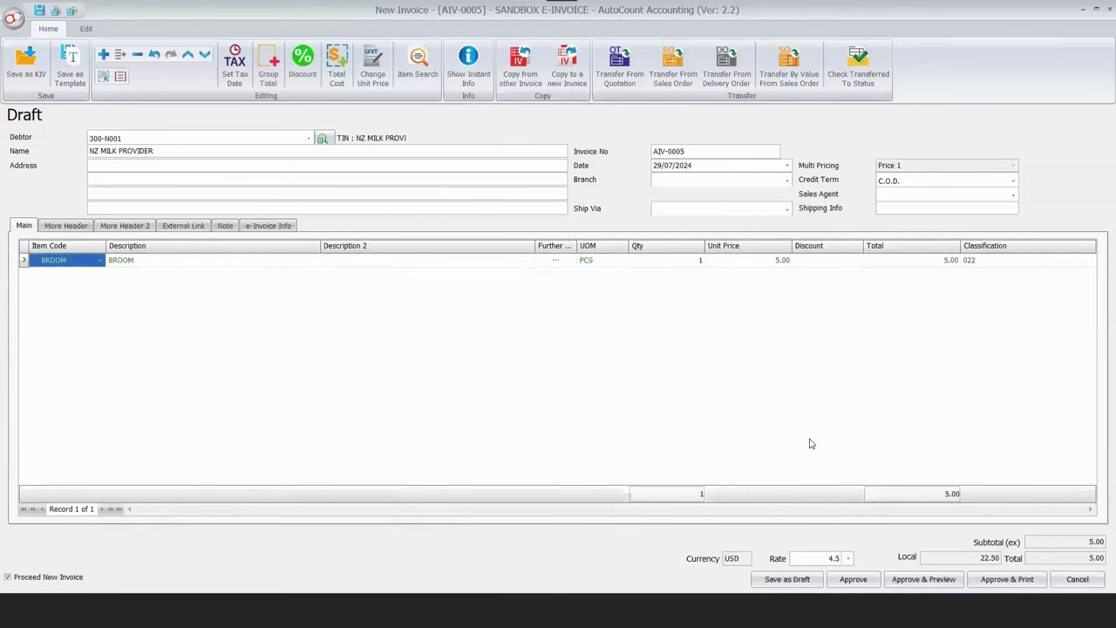
key("Return")
type("5")
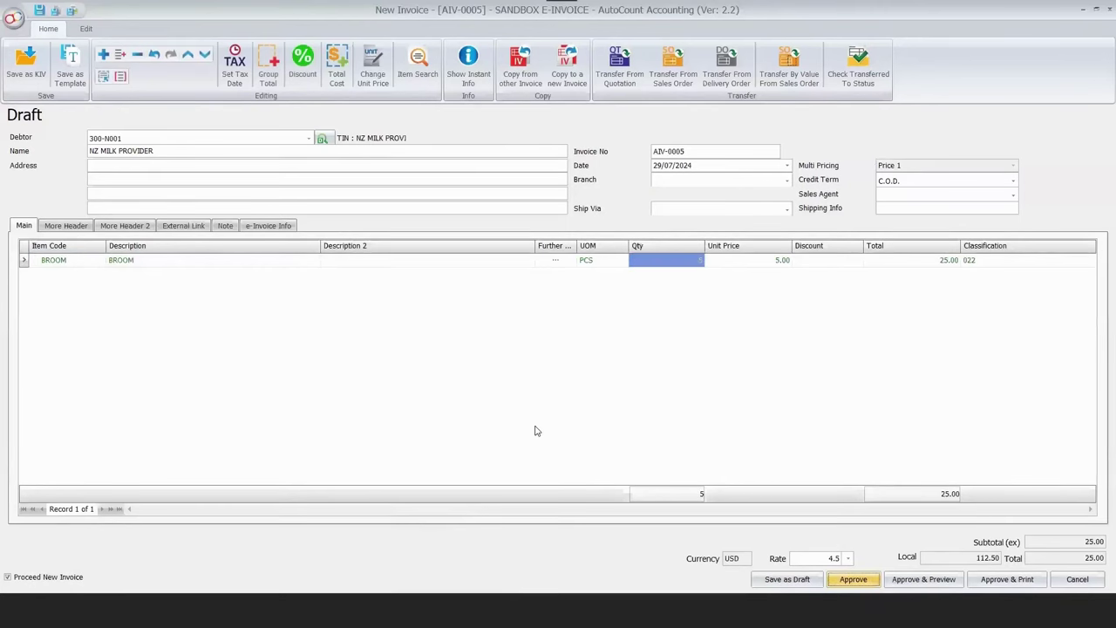
Approve the invoice despite the negative-stock warning and refresh the list to check its e-Invoice status.
key("ctrl+s")
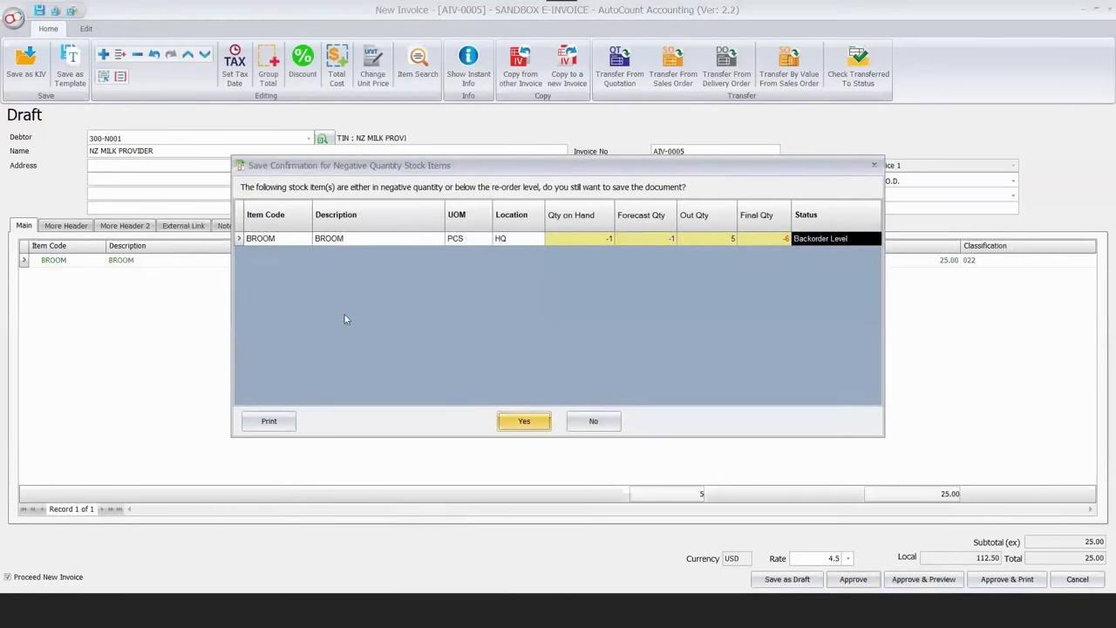
key("Return")
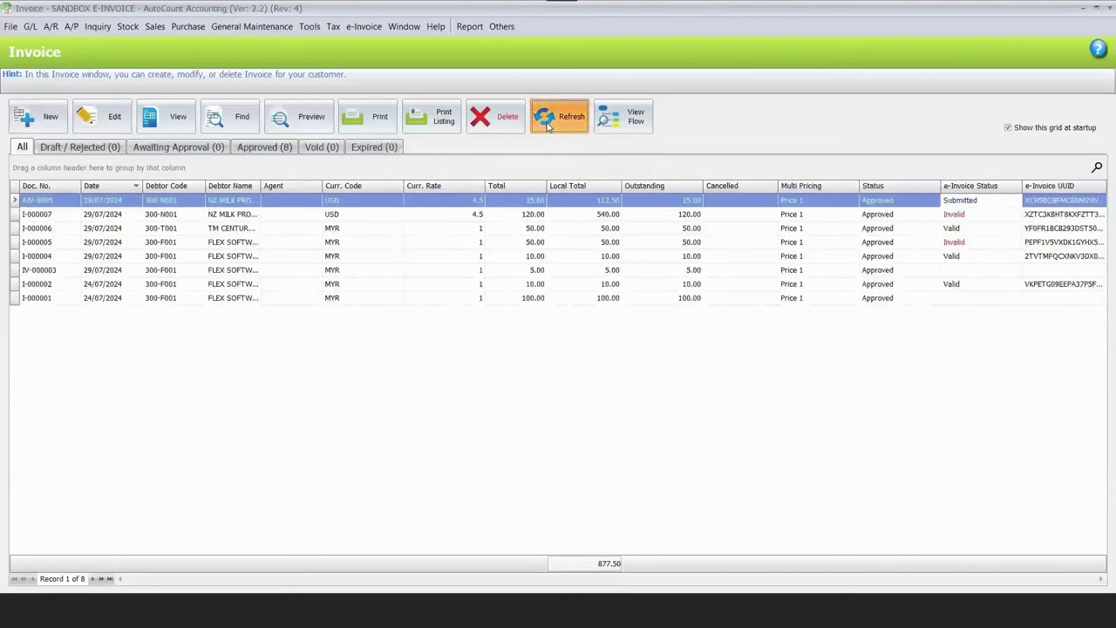
left_click(563, 129)
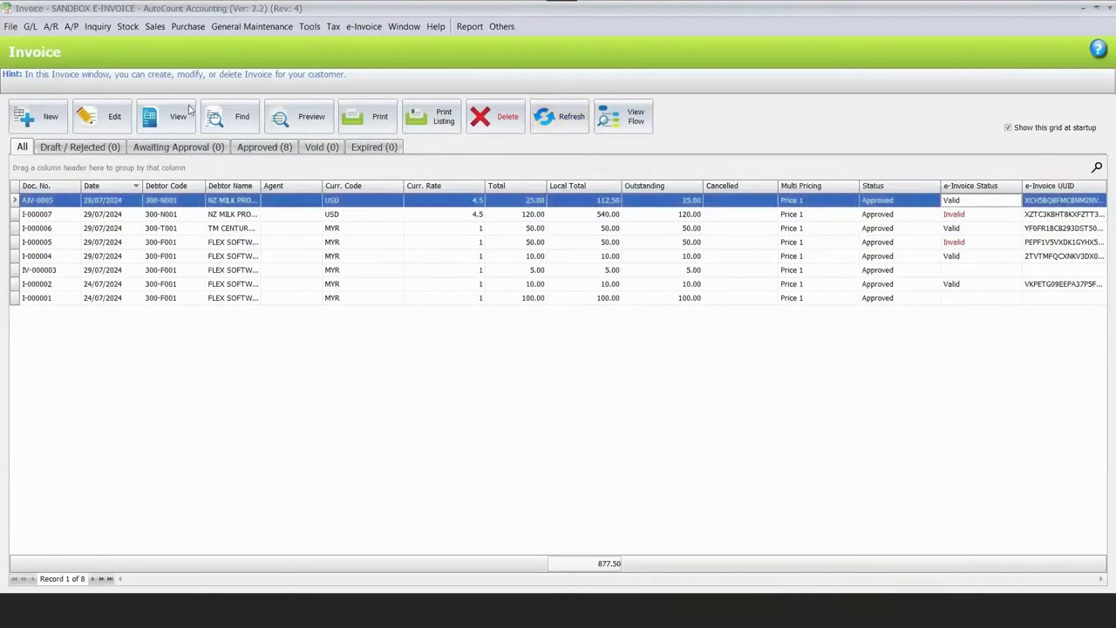
left_click(88, 621)
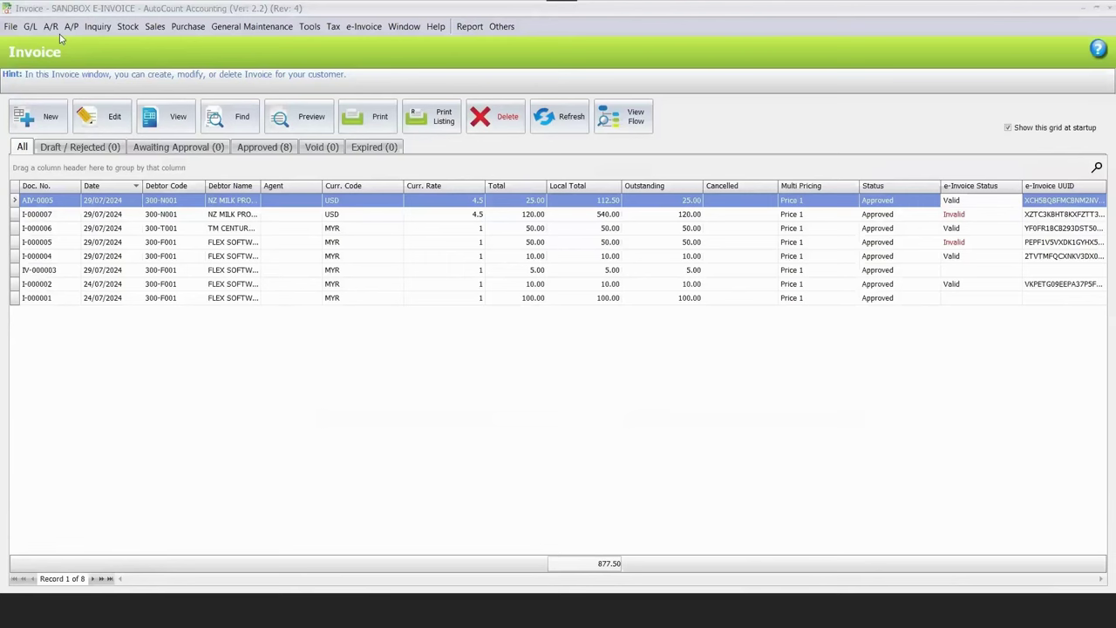
Review AIV-0005's Valid detail page on MyInvois Portal, down through the supplier and buyer sections.
key("alt+Tab")
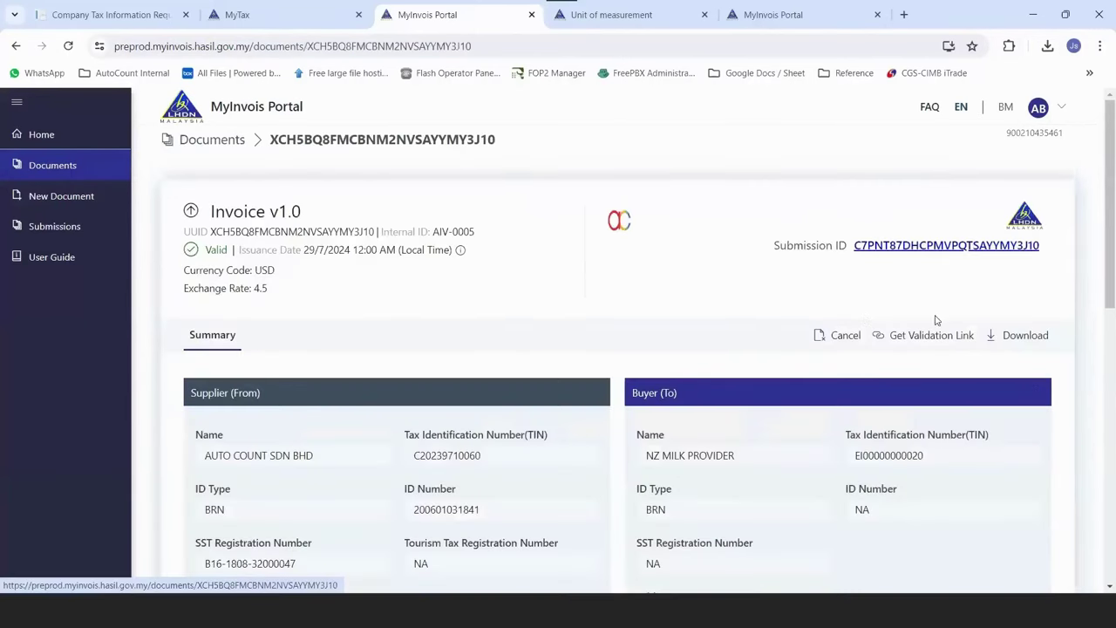
scroll(785, 342, "down", 2)
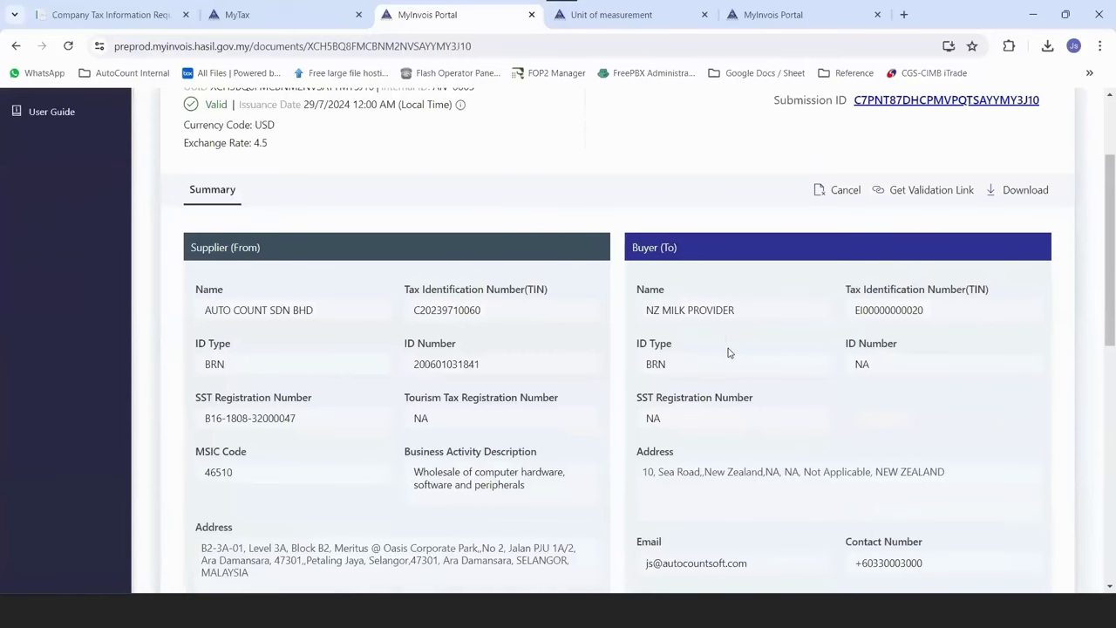
scroll(730, 353, "down", 1)
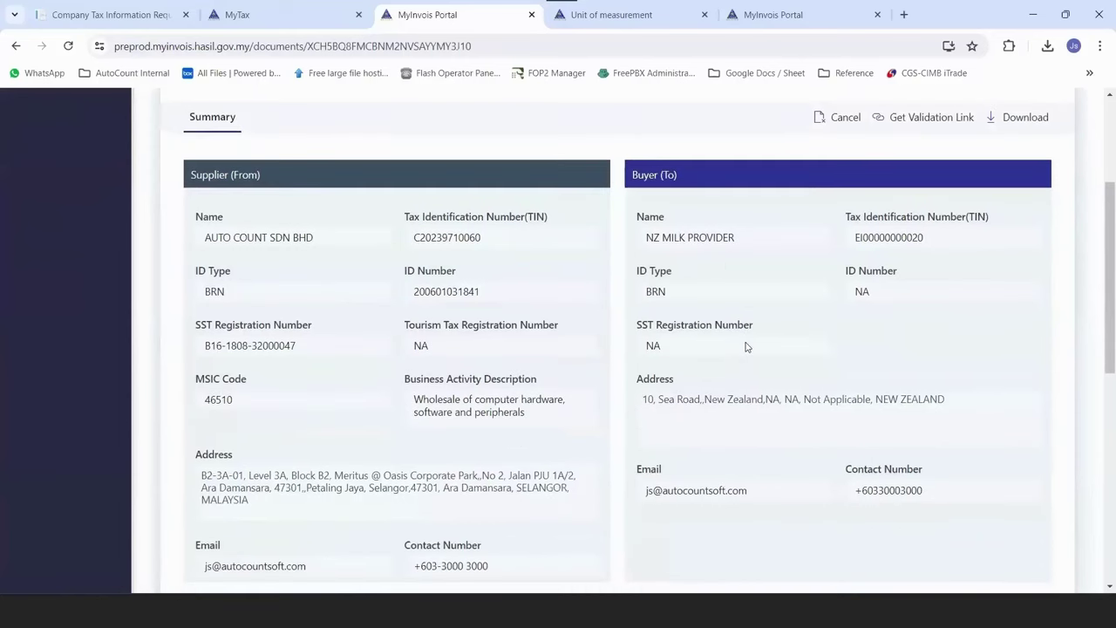
scroll(732, 336, "down", 1)
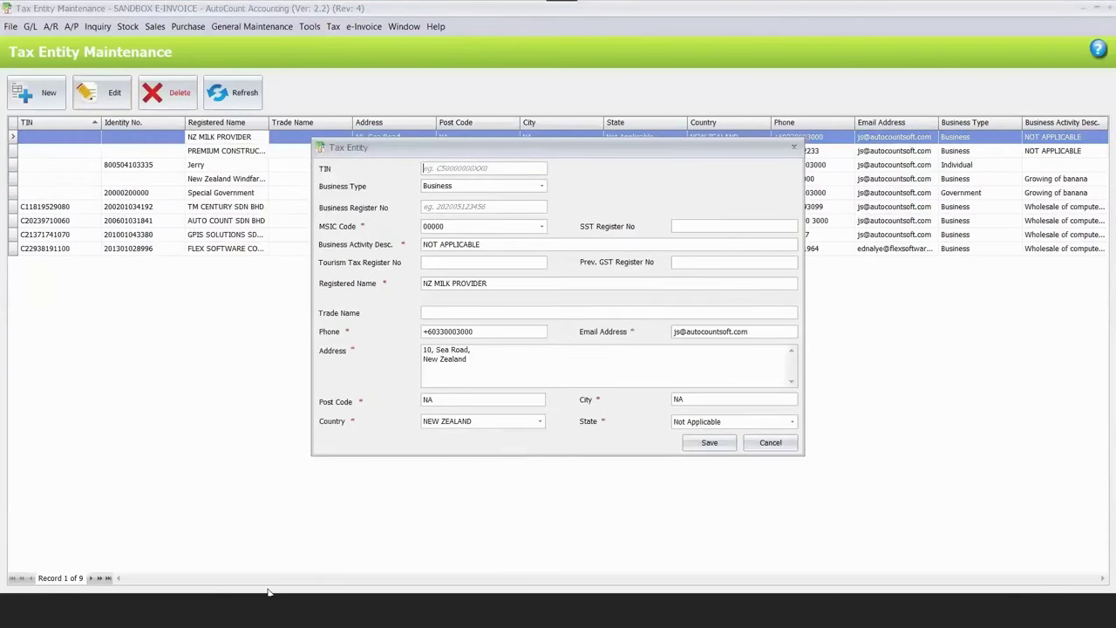
Start a new Government tax entity named SULTAN SELANGOR and enter its phone number and e-mail.
key("Escape")
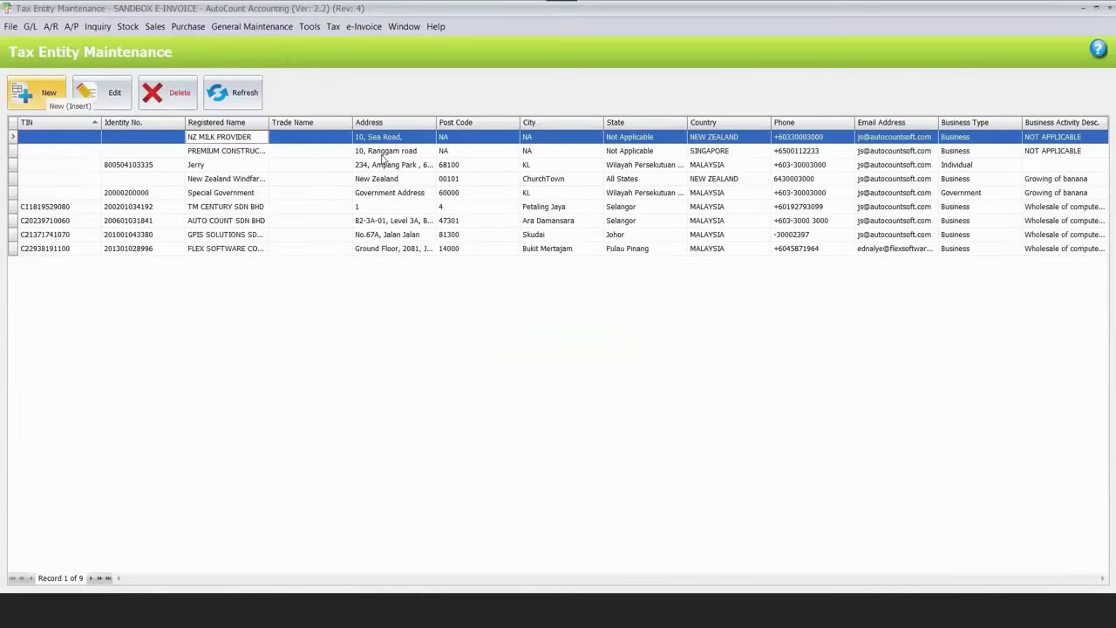
left_click(486, 186)
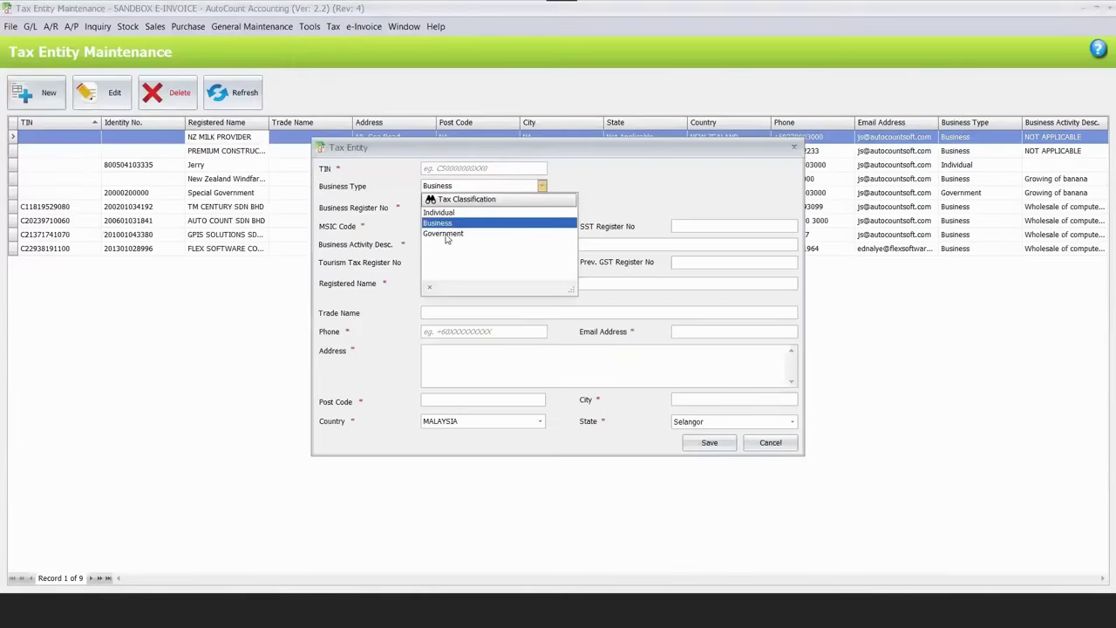
left_click(441, 233)
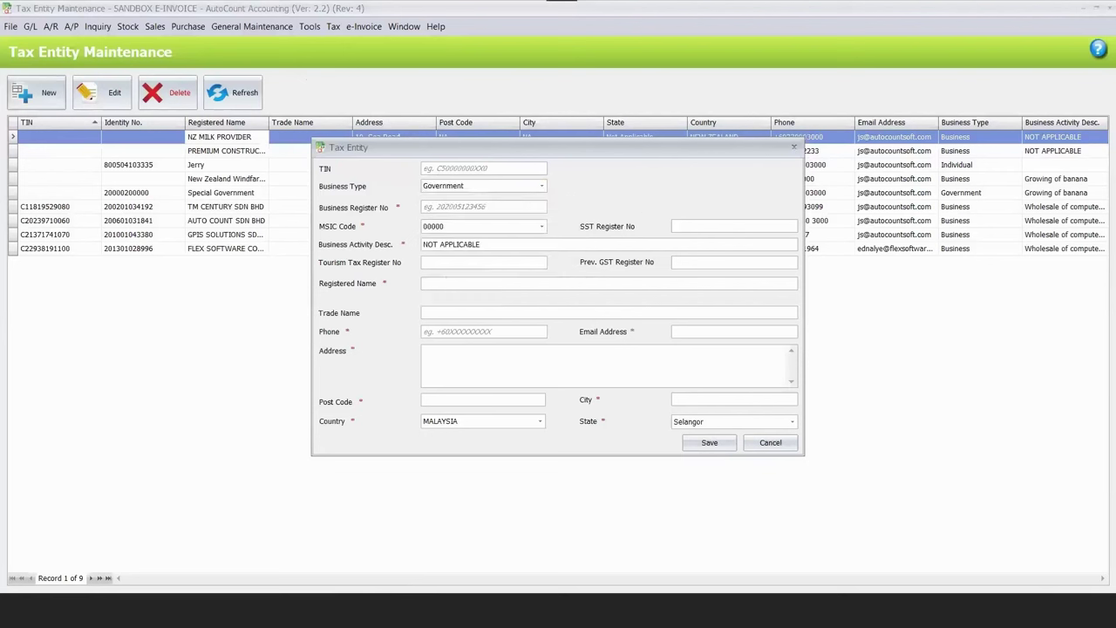
type("SULTAN SELANGOR")
left_click(534, 335)
type("+603")
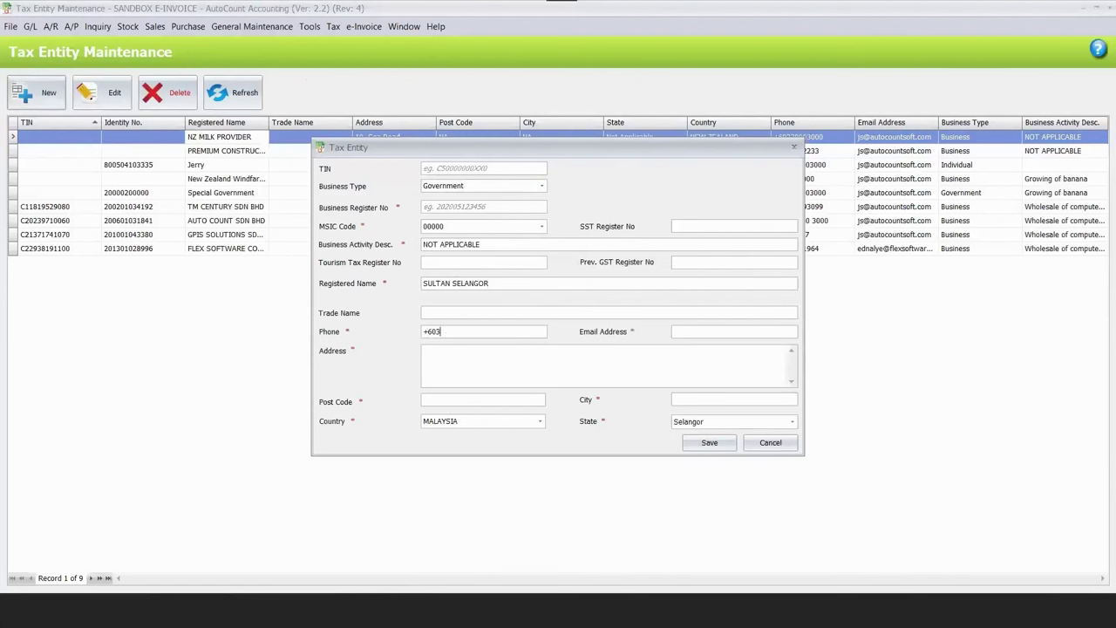
type("300030")
Enter address lines 1-3, post code and city NA, business registration 202005134, and save the entity.
left_click(436, 358)
type("1")
key("Return")
type("2")
key("Return")
type("3")
left_click(451, 398)
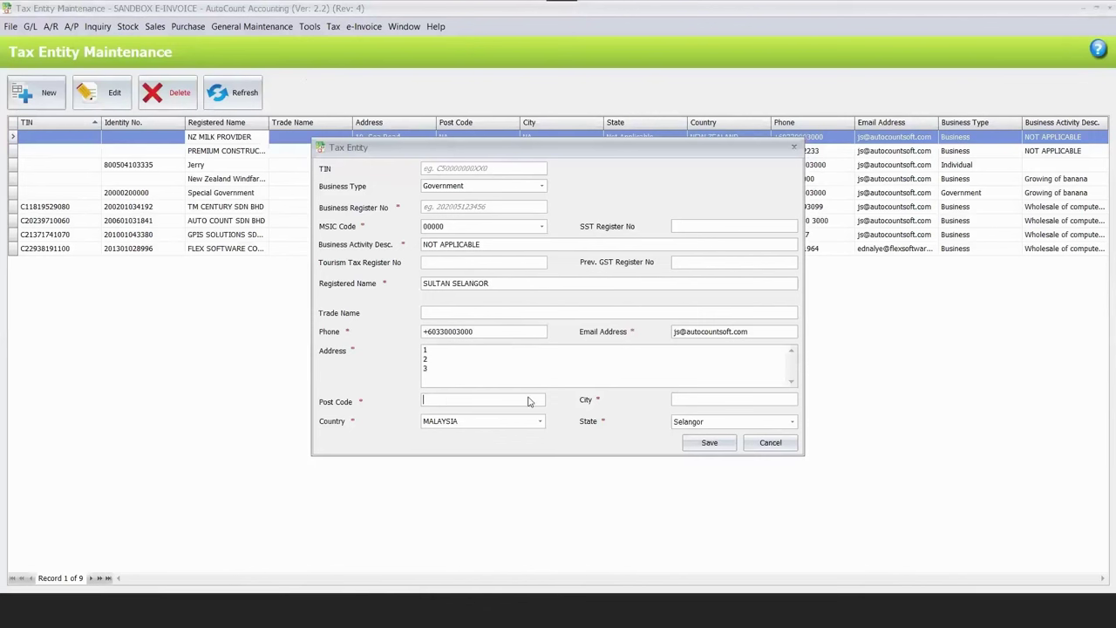
type("NA")
left_click(737, 399)
type("NA")
left_click(559, 379)
type("202005134")
key("Return")
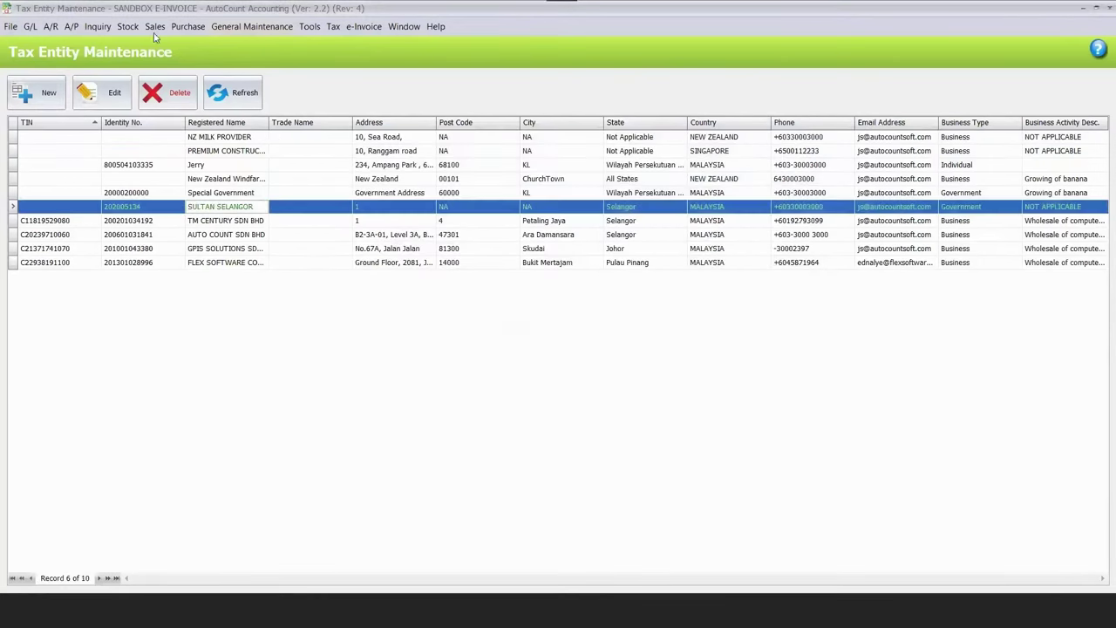
key("alt+s")
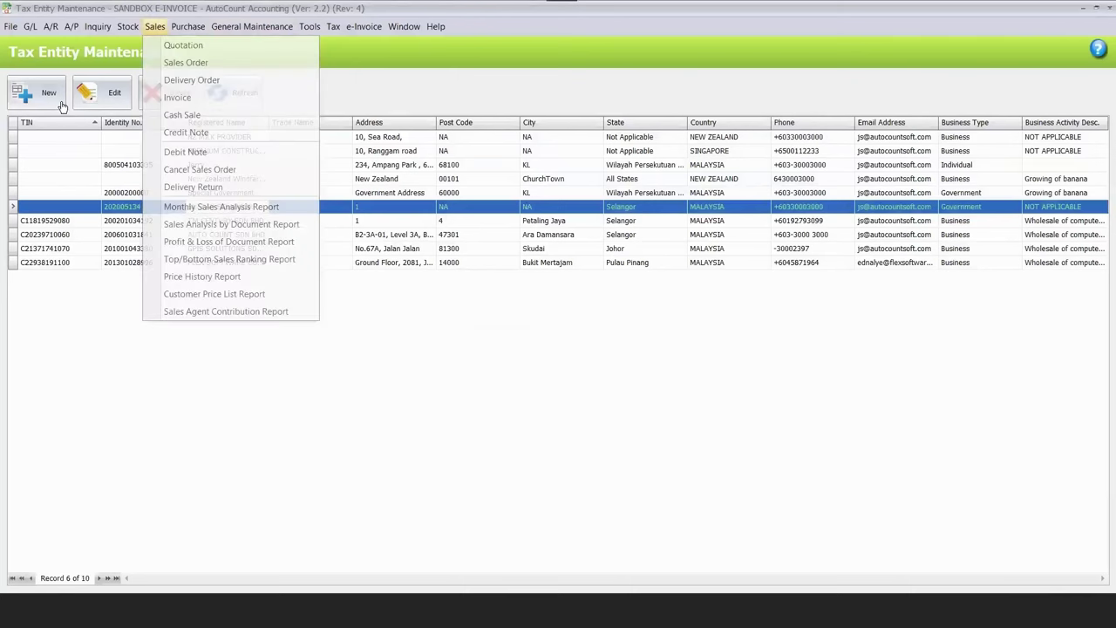
Start a new invoice and create debtor SULTAN SELANGOR linked to its tax entity.
key("i")
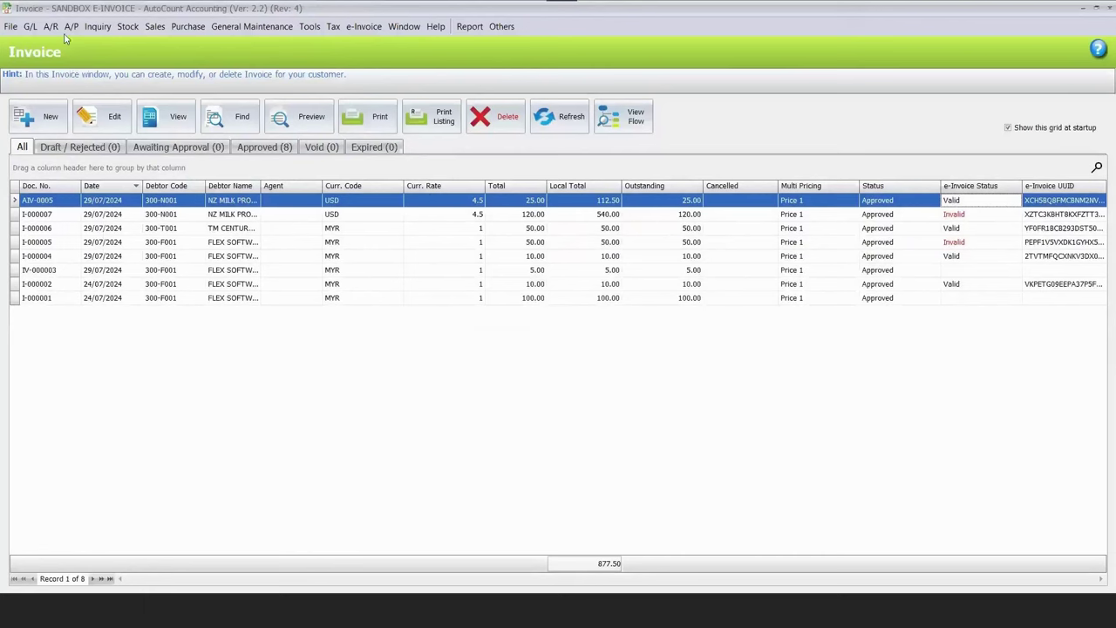
left_click(37, 123)
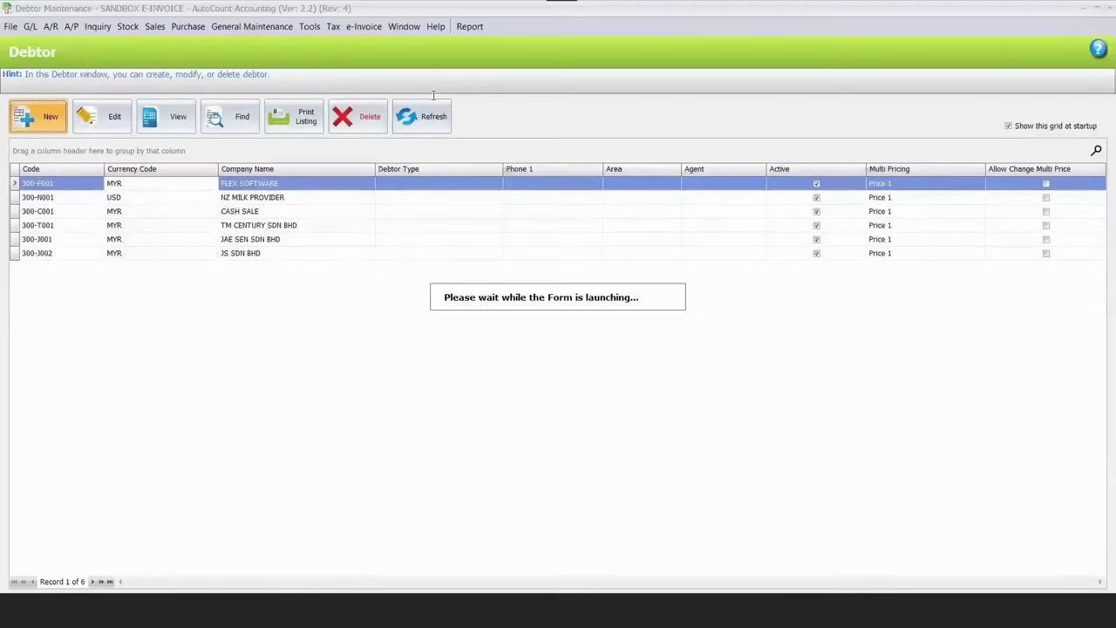
type("SULTAN SELANGOR")
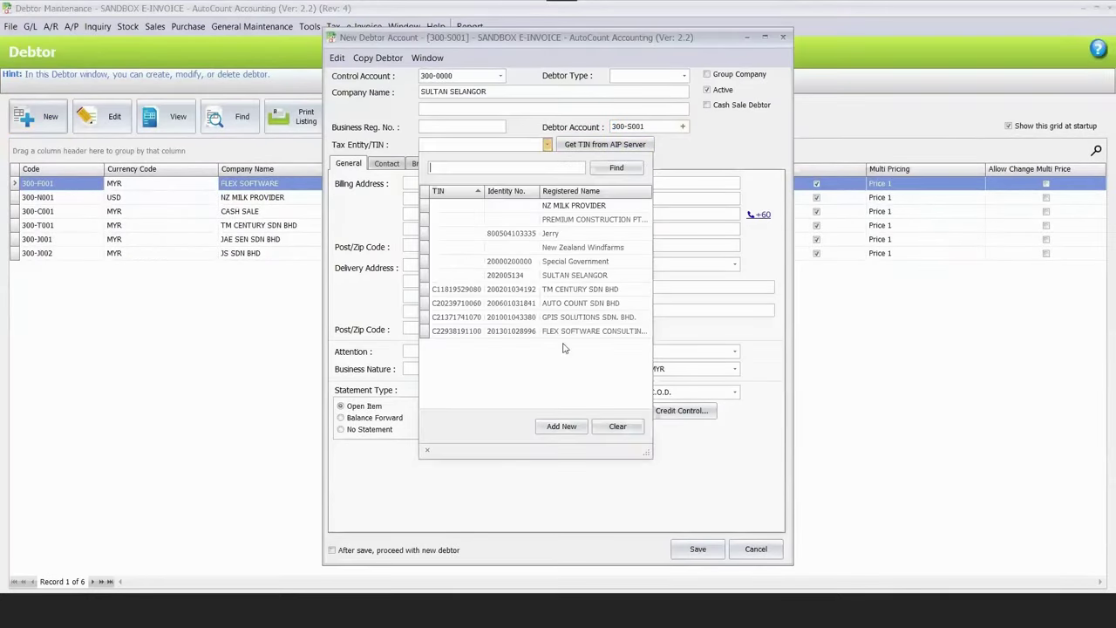
key("Return")
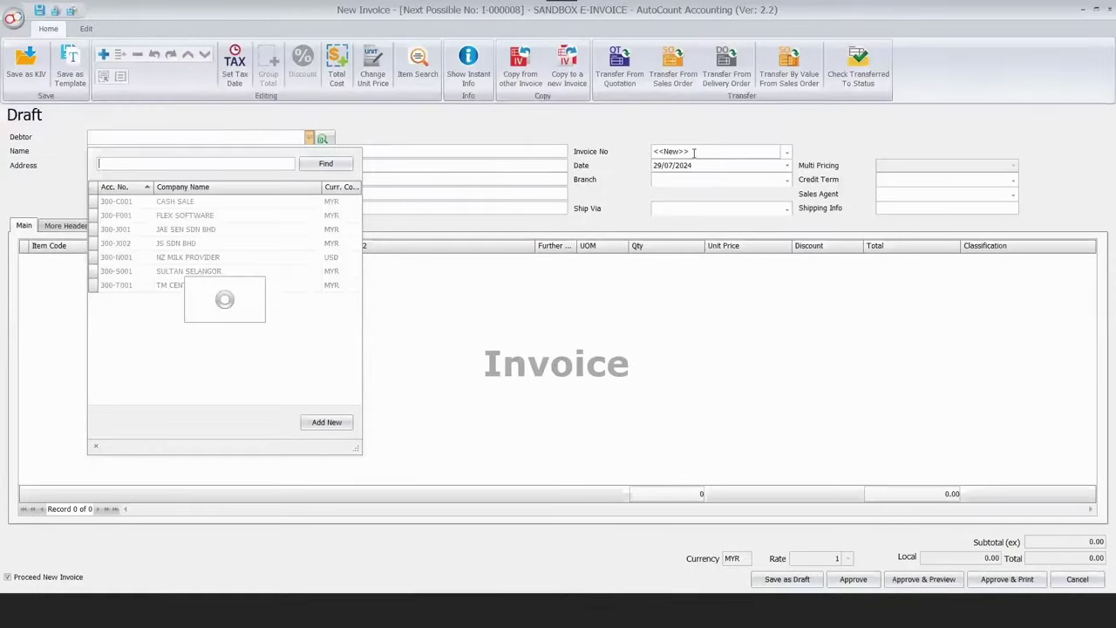
Select SULTAN SELANGOR as debtor, number the invoice AIV-5555, and add the aluminium steel items.
key("Return")
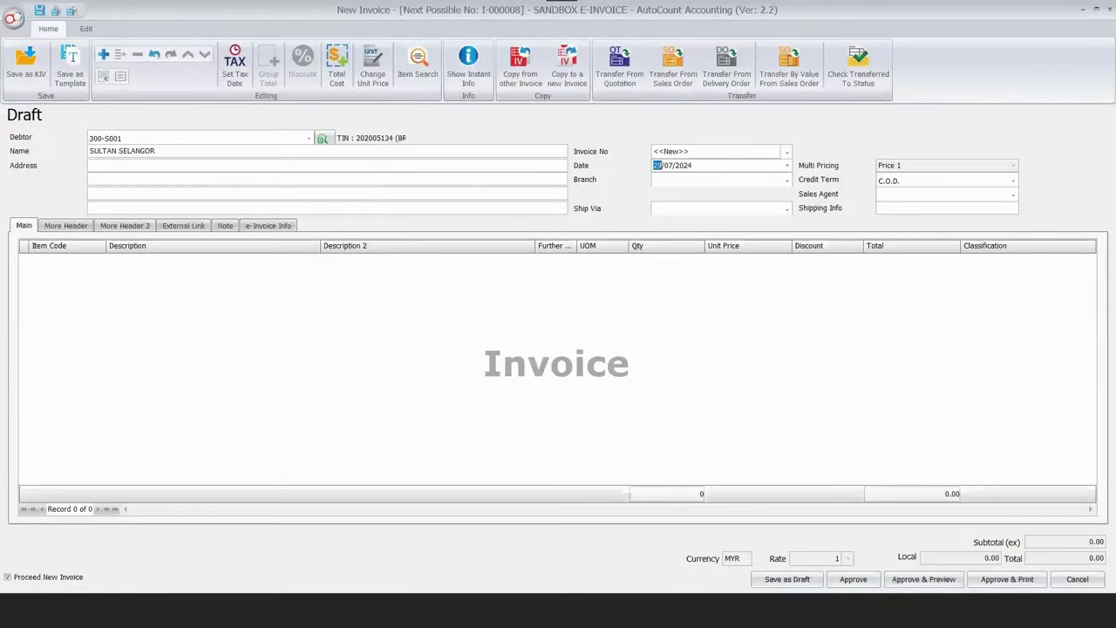
left_click(655, 152)
type("AIV-5555")
right_click(439, 279)
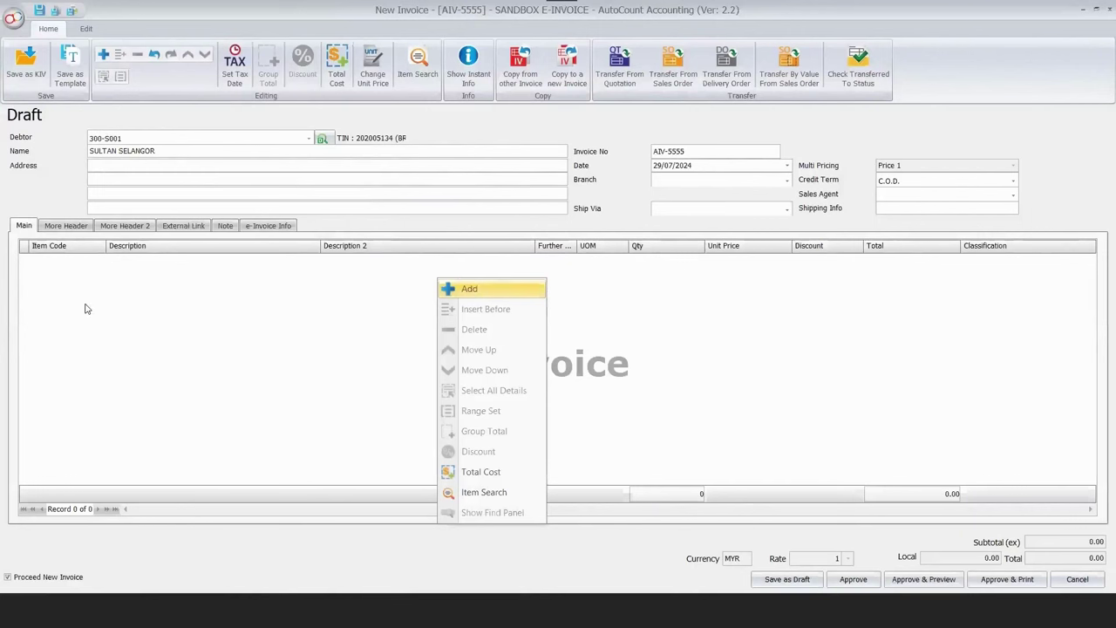
key("Return")
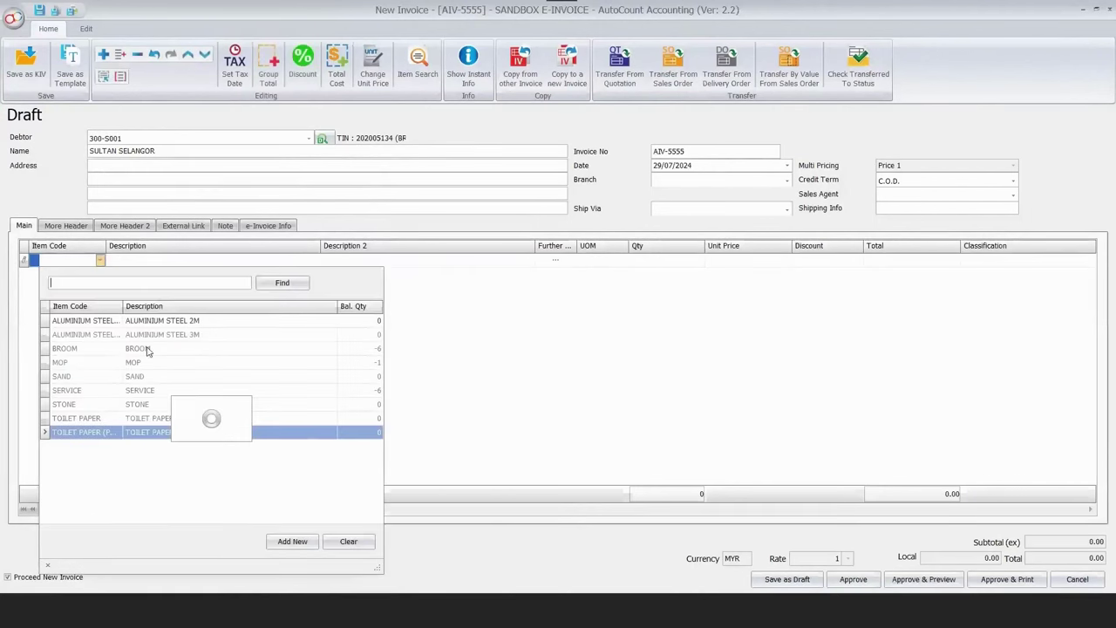
left_click(394, 327)
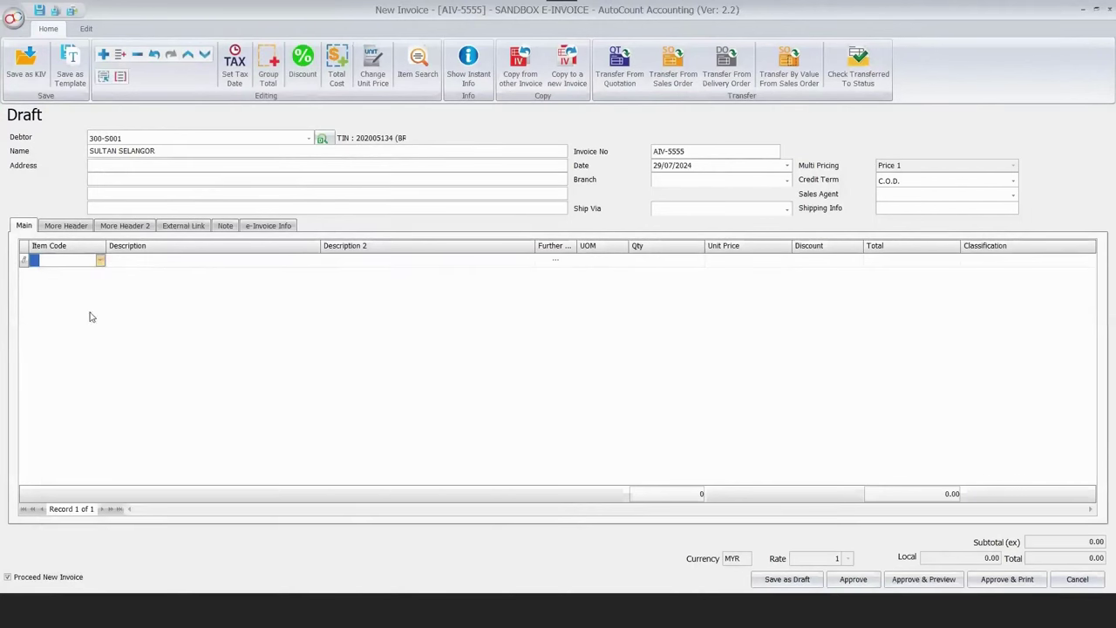
left_click(79, 349)
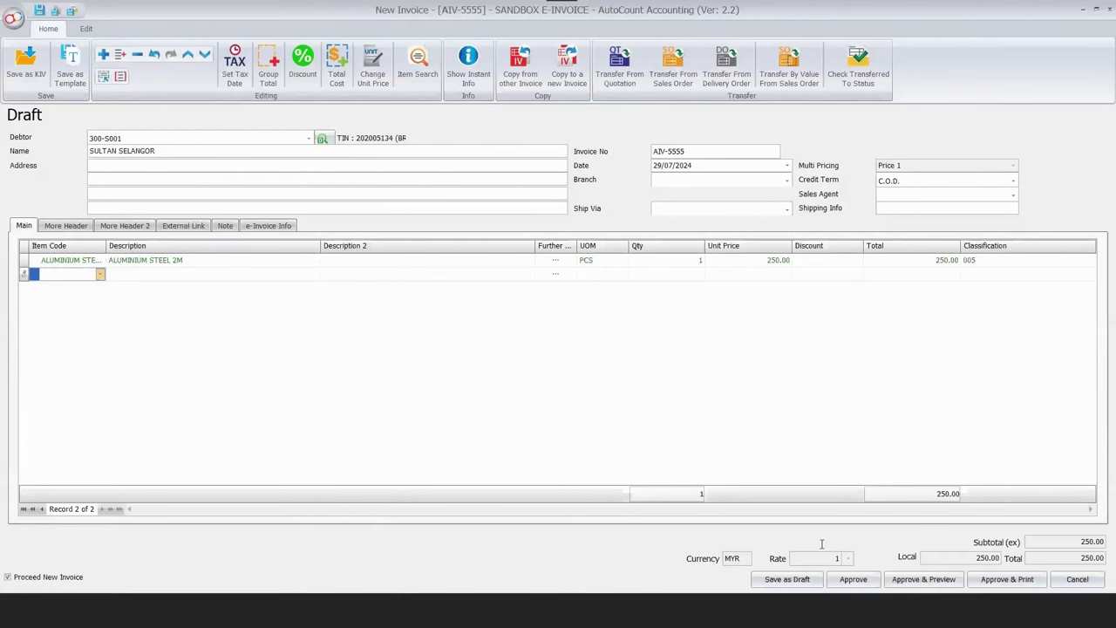
Approve the invoice despite negative stock, close the blank form, and refresh the invoice list.
key("ctrl+s")
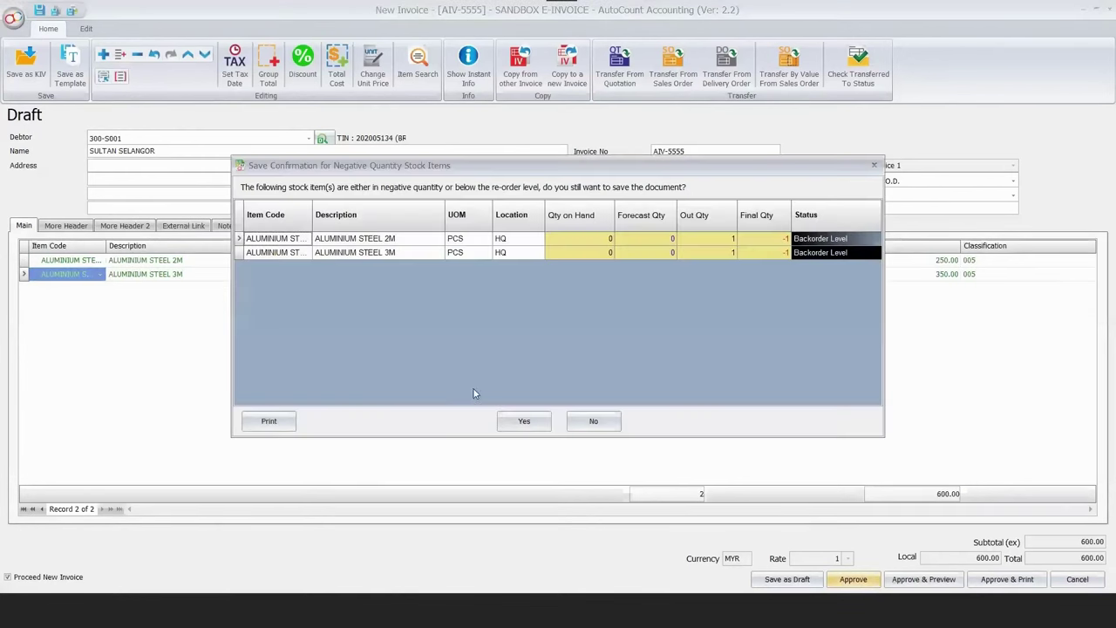
key("Return")
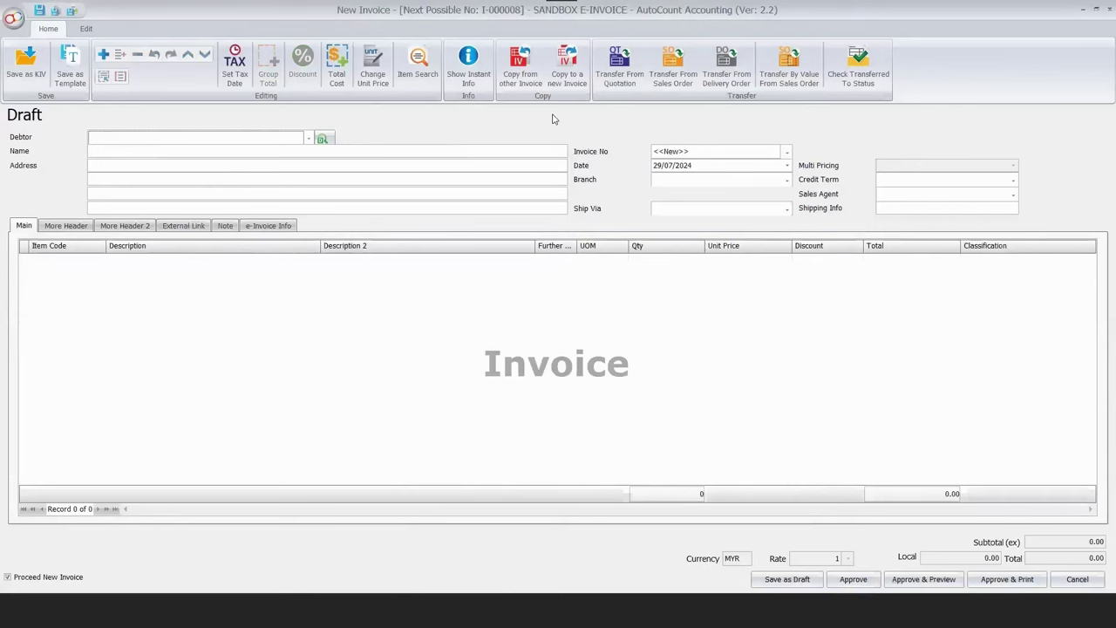
key("Escape")
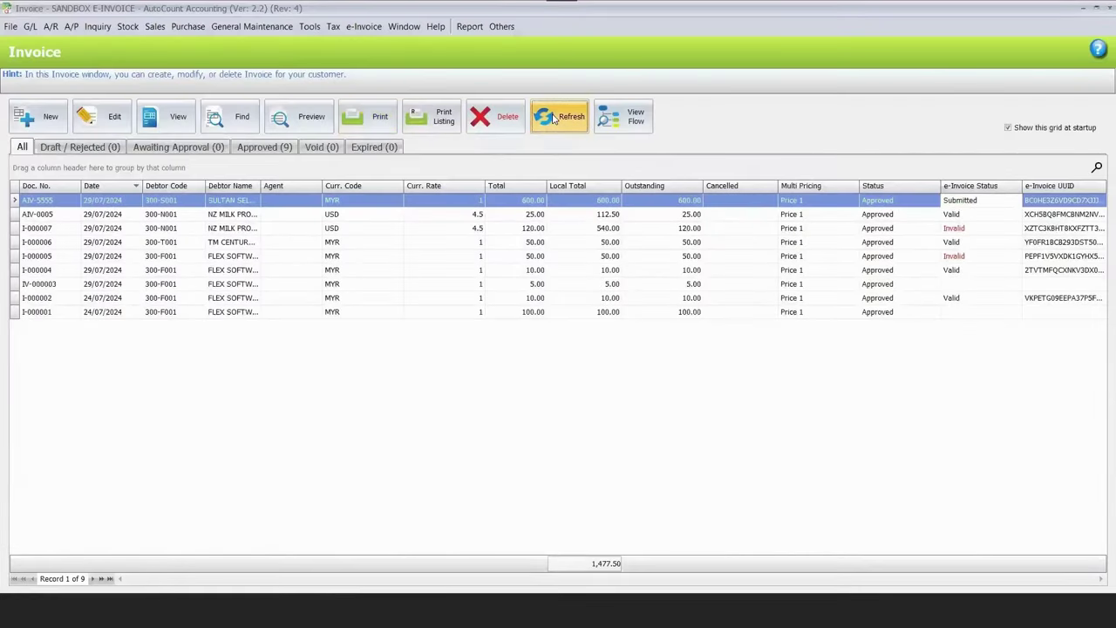
left_click(552, 119)
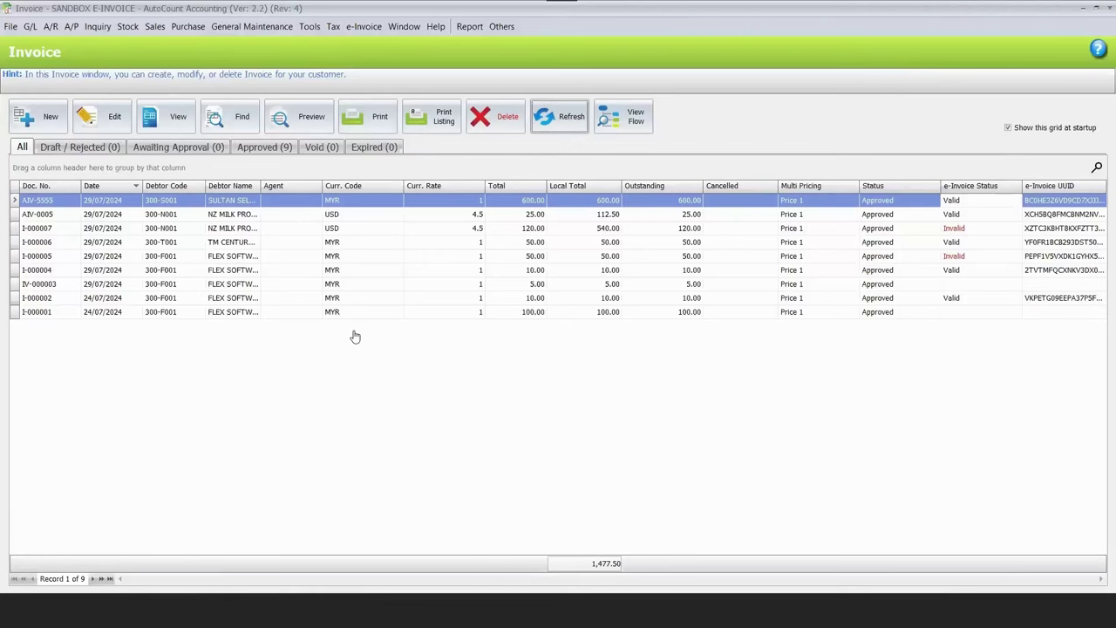
Confirm on MyInvois Portal that AIV-5555 is Valid, then go back to the Documents list.
key("alt+Tab")
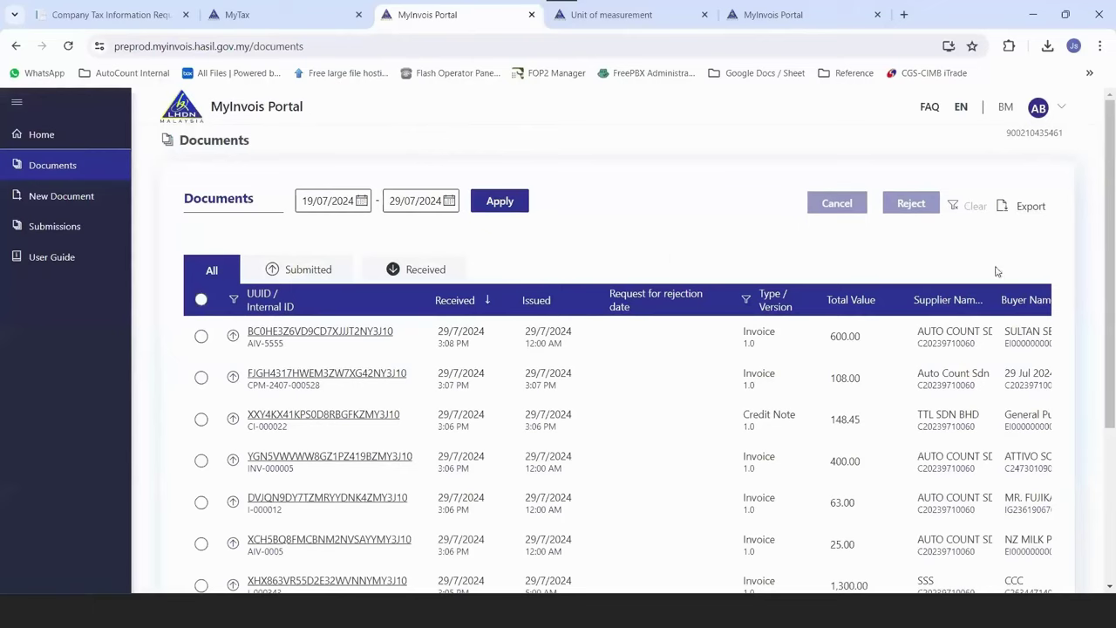
left_click(916, 336)
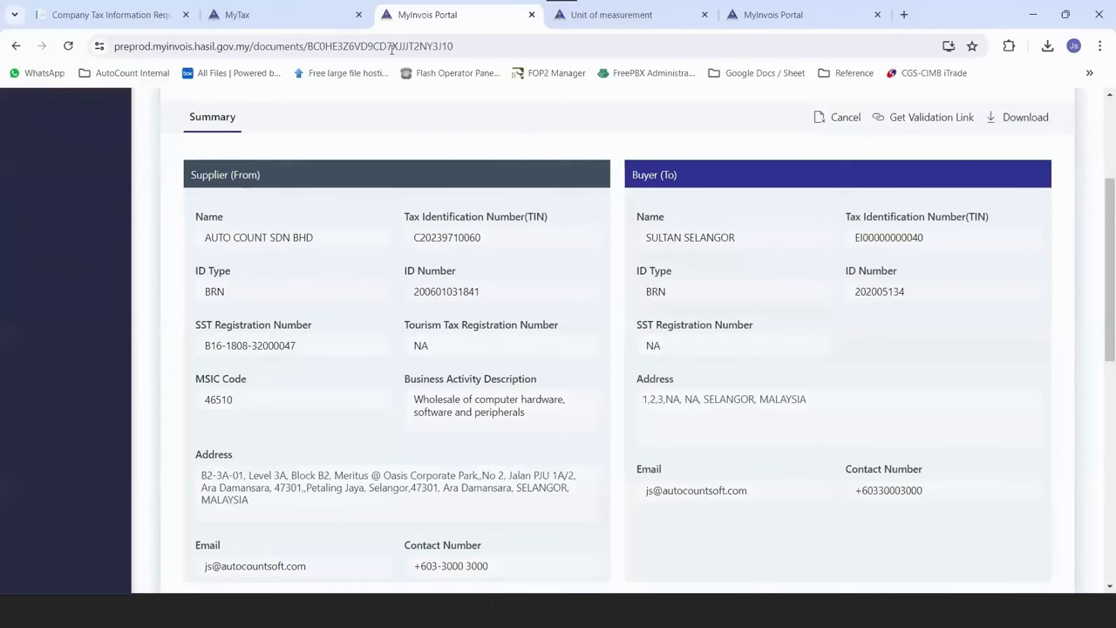
scroll(57, 170, "up", 3)
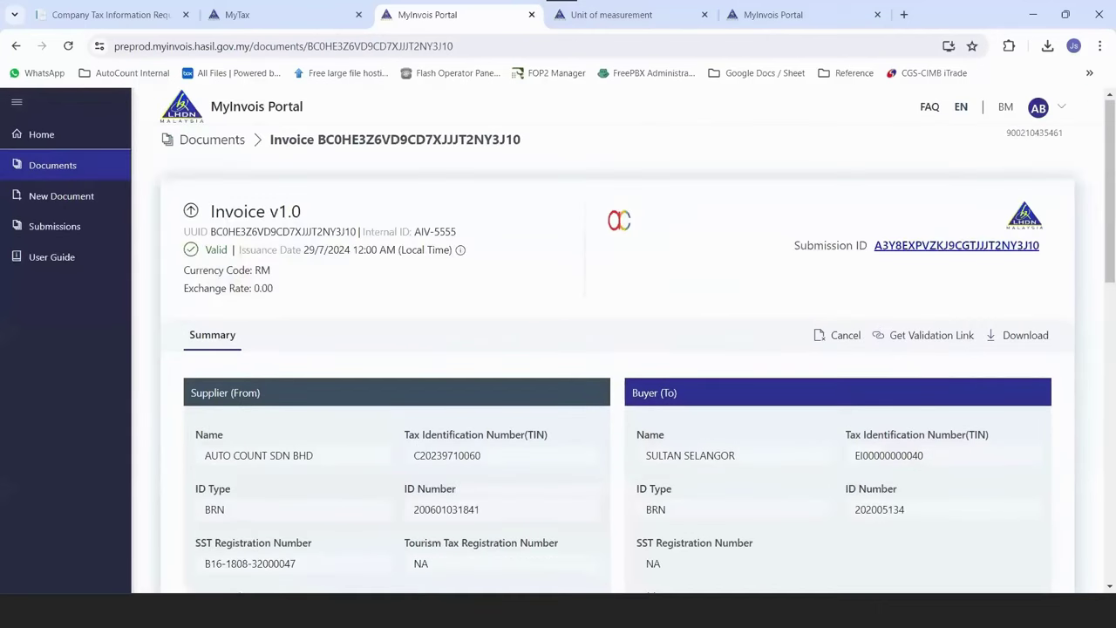
left_click(53, 165)
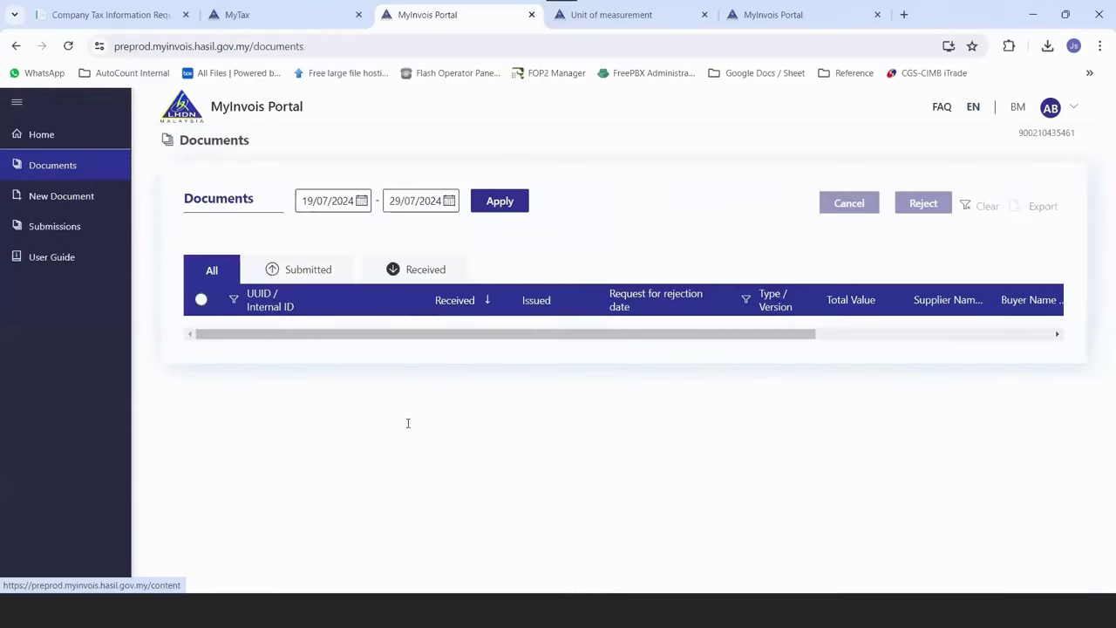
key("alt+Tab")
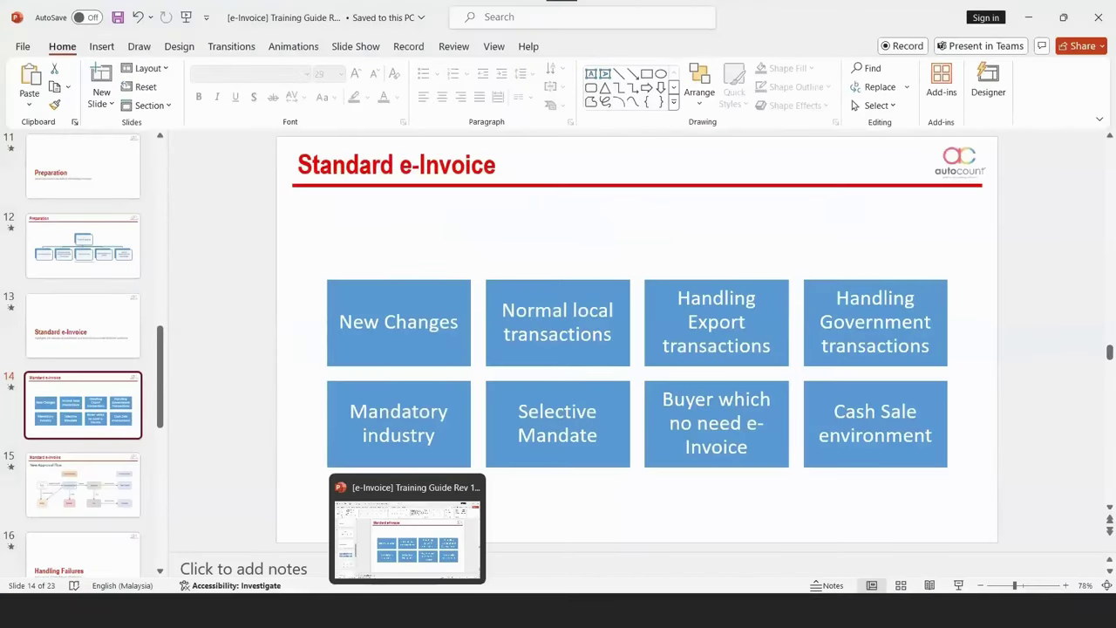
key("alt+Tab")
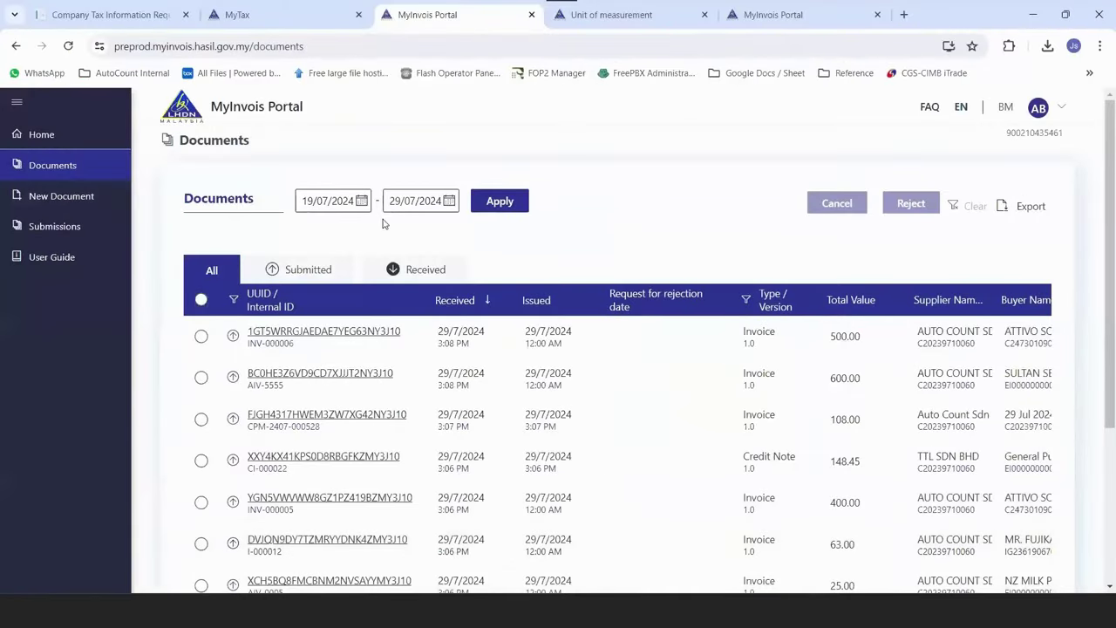
Update the e-Invoice code list from the Country & Tax e-Invoice settings in Options.
key("alt+Tab")
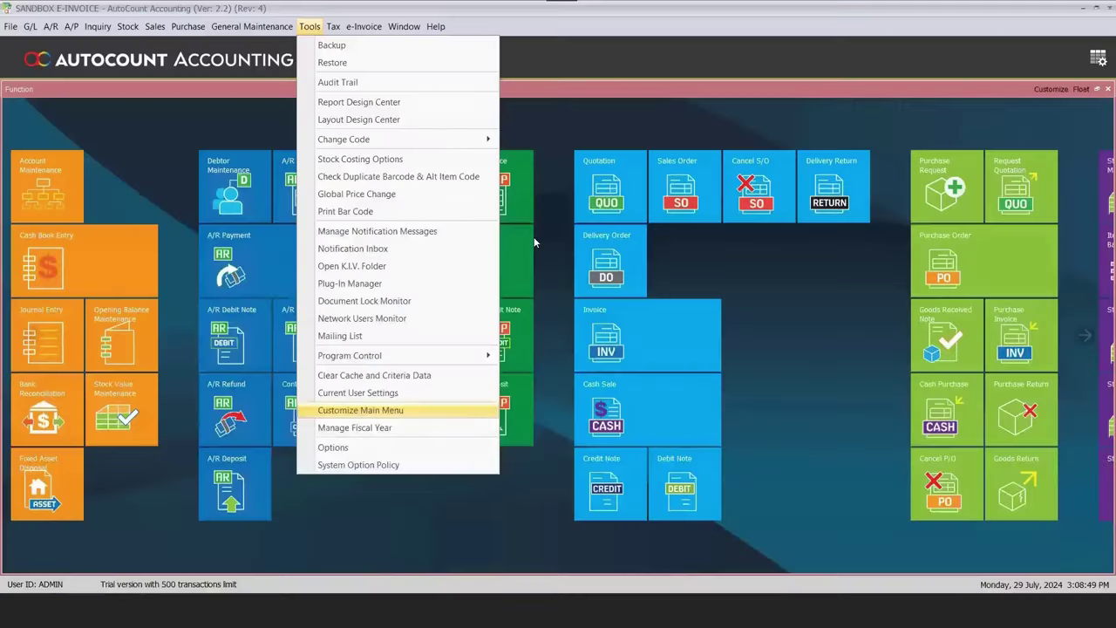
key("Down")
key("Down")
key("Return")
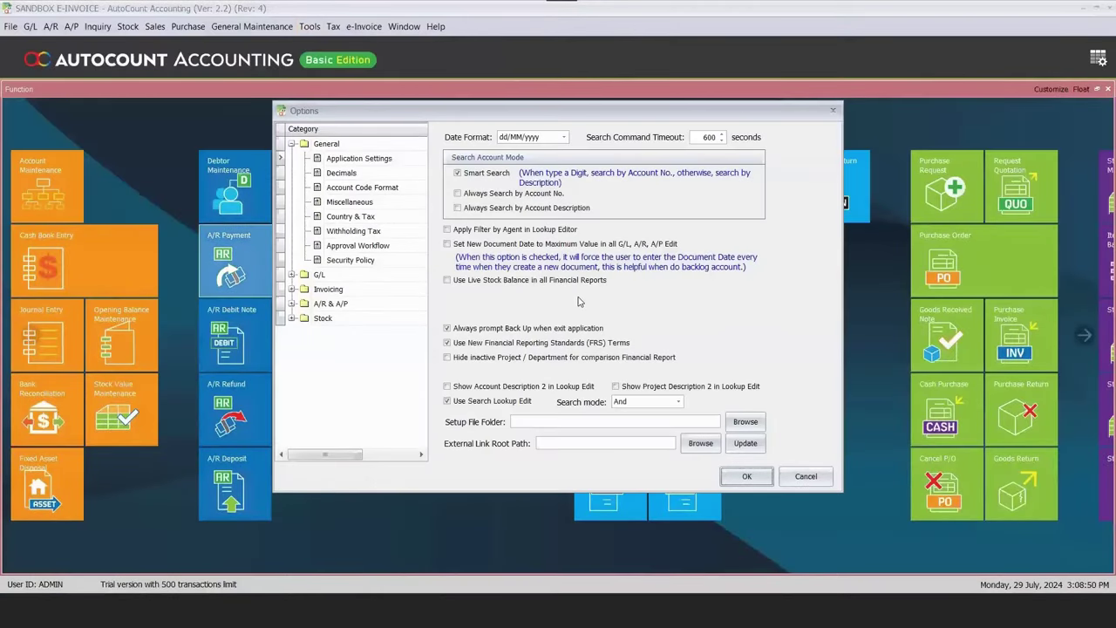
key("Down")
key("Down")
key("Down")
key("Down")
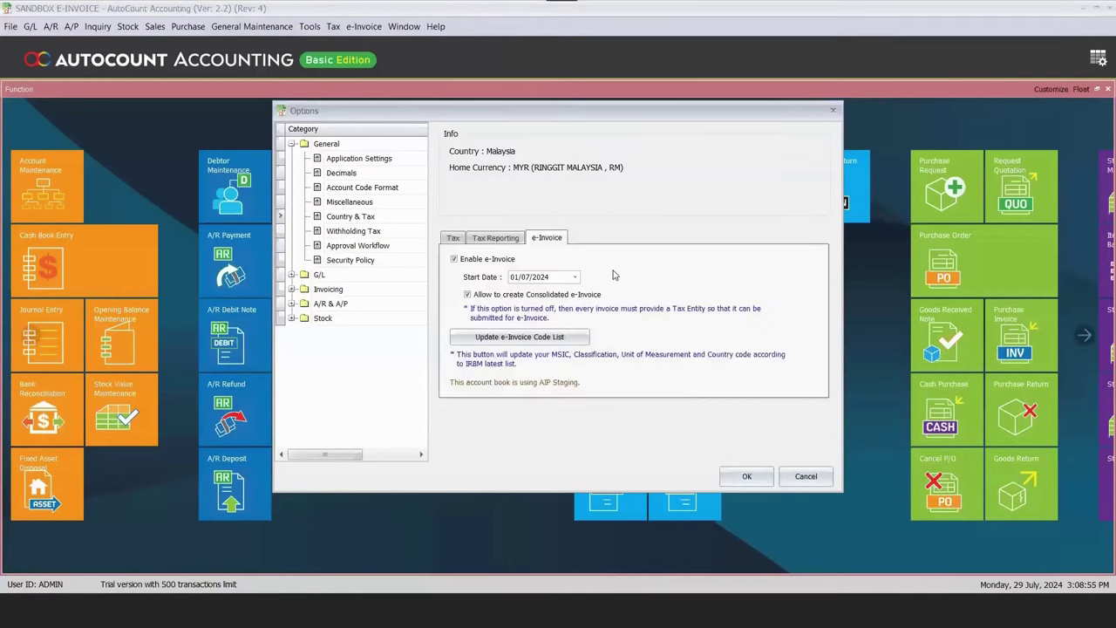
left_click(522, 340)
left_click(570, 404)
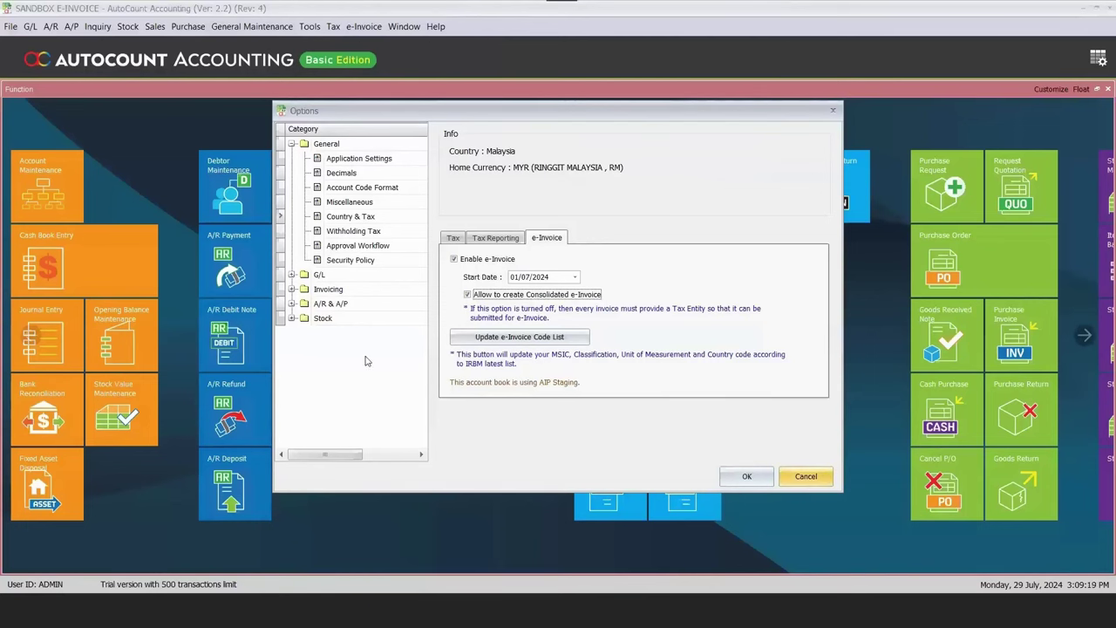
key("Escape")
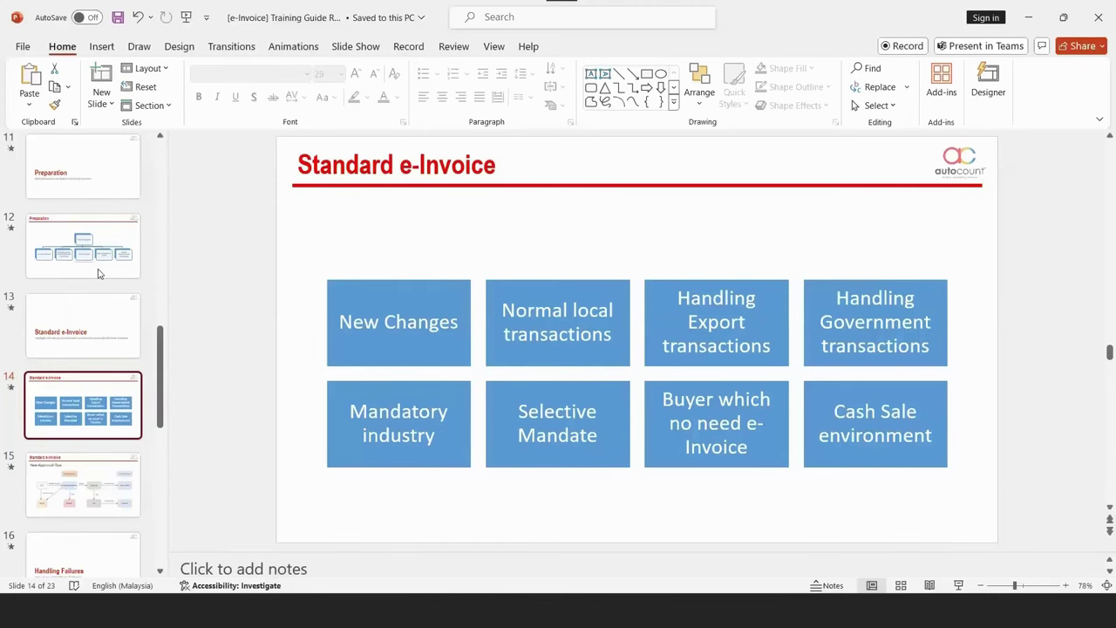
key("alt+Tab")
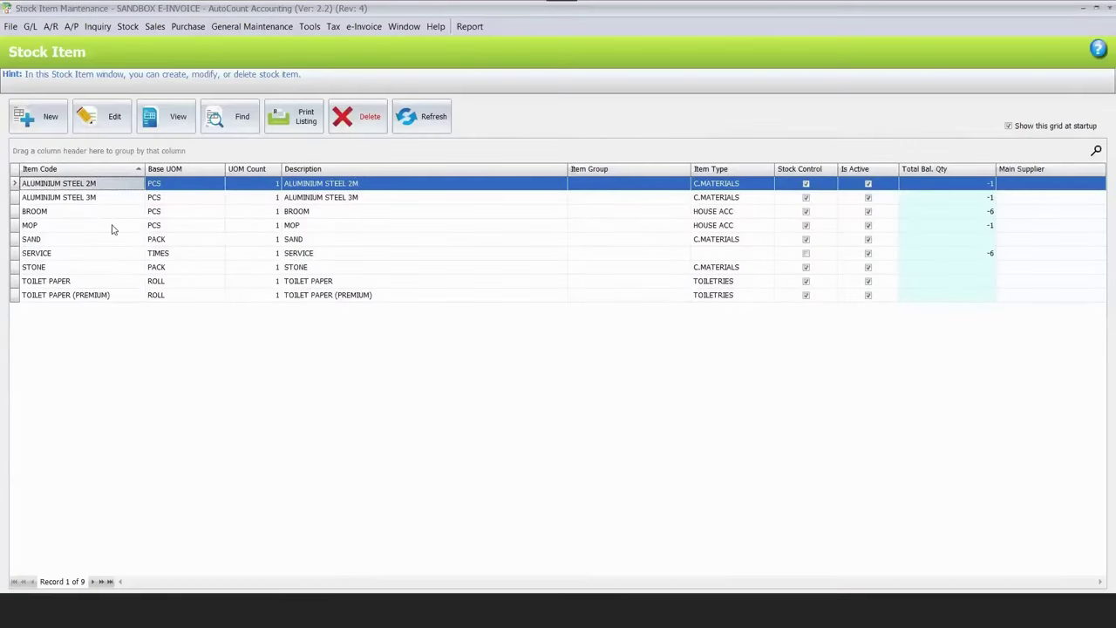
Select stock item SAND and tick Must Generate e-Invoice.
key("t")
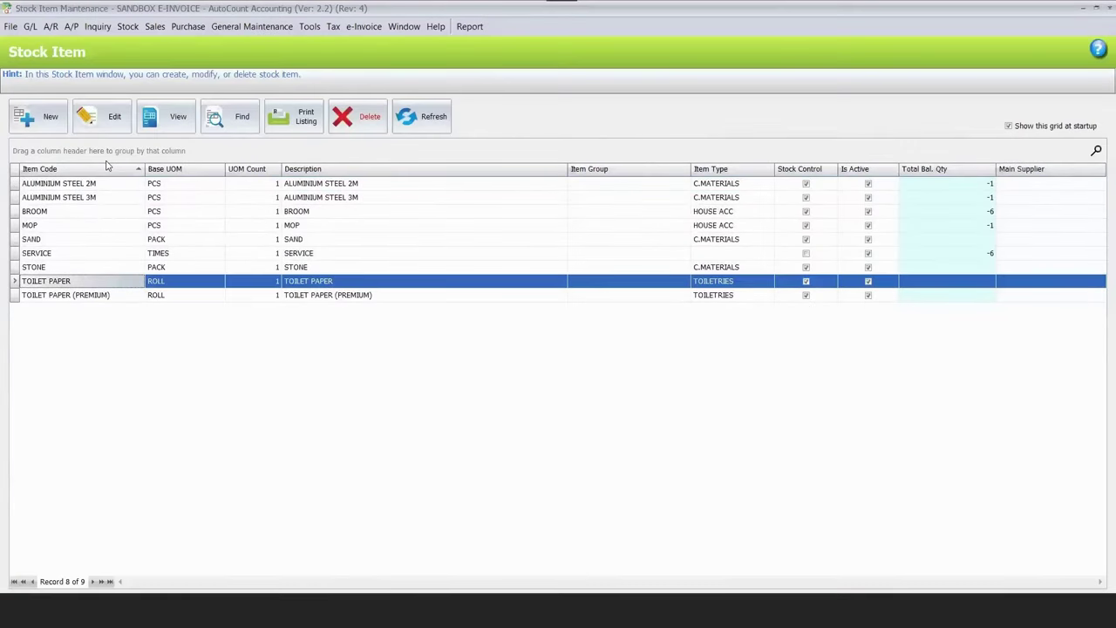
key("b")
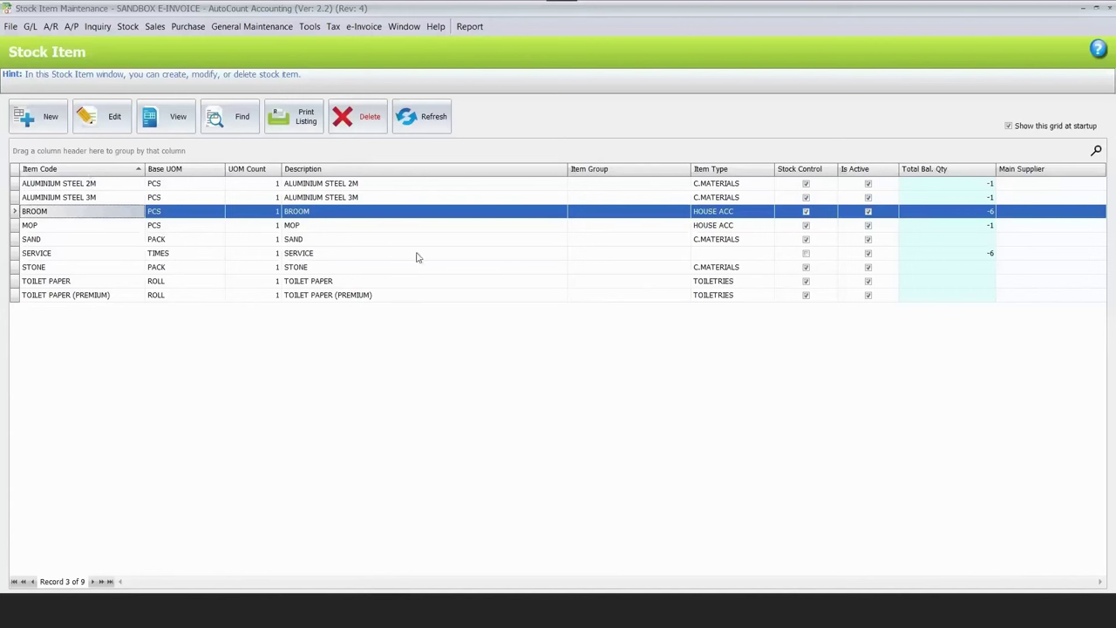
left_click(717, 239)
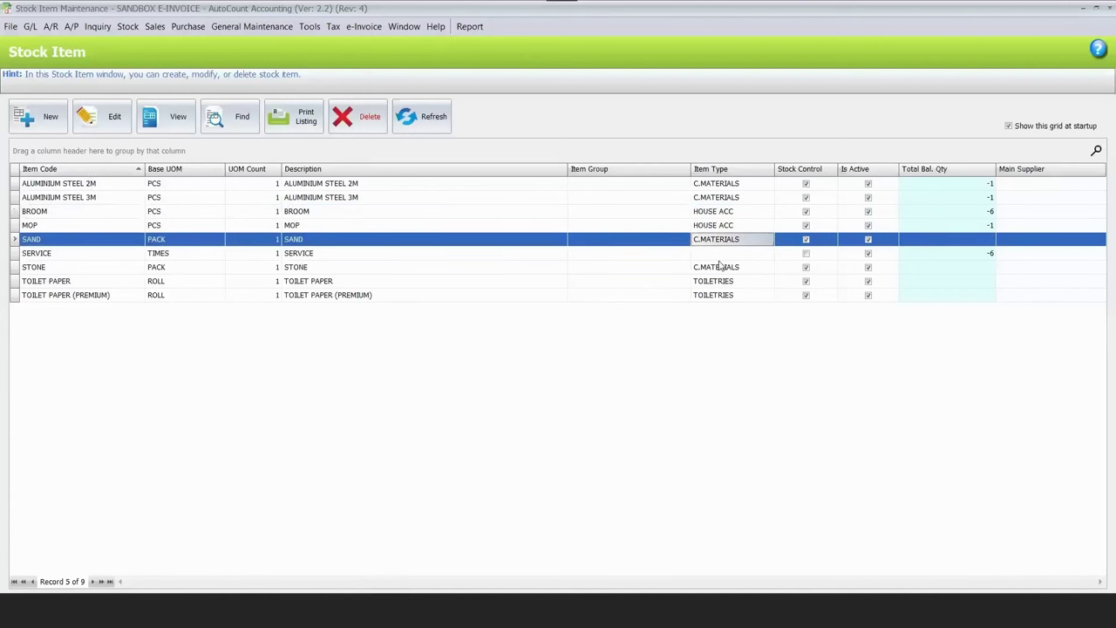
left_click(717, 267)
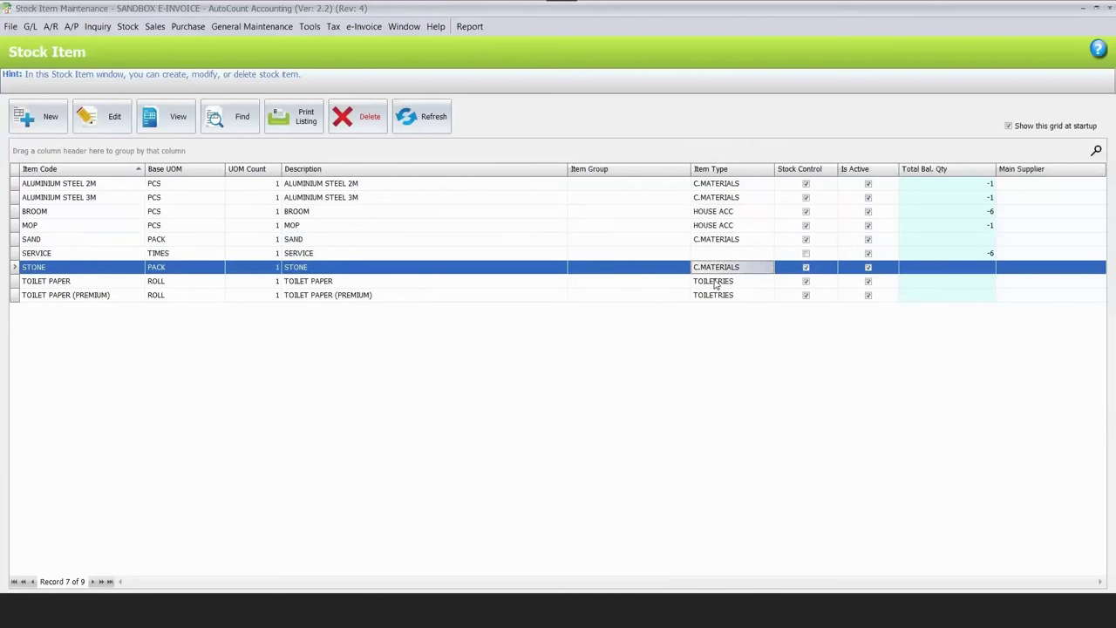
left_click(715, 281)
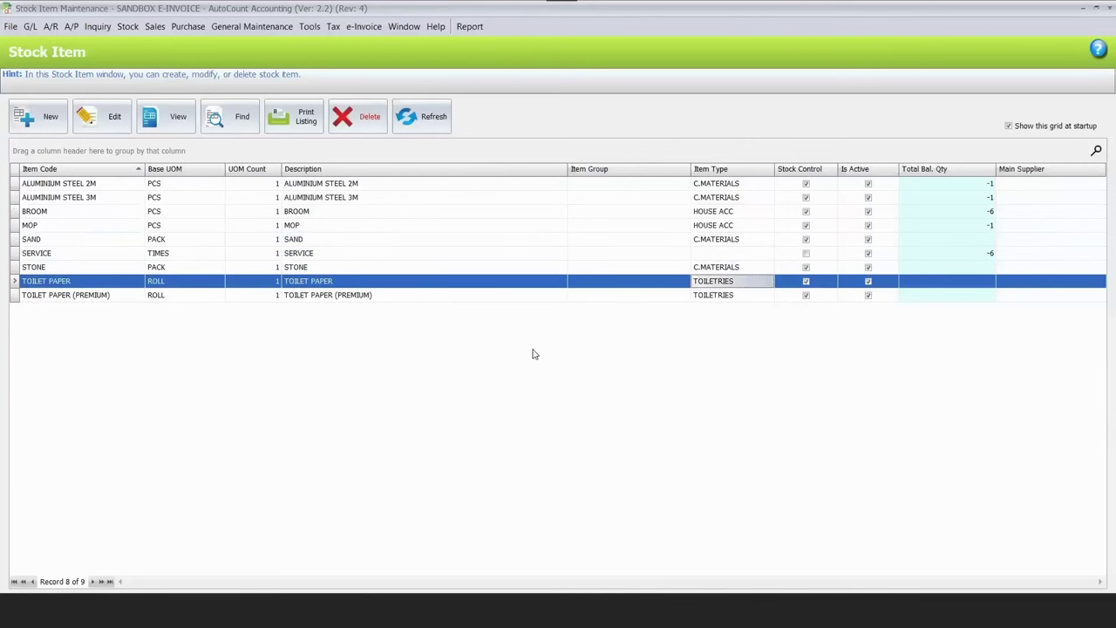
key("Up")
key("Up")
key("Up")
key("Up")
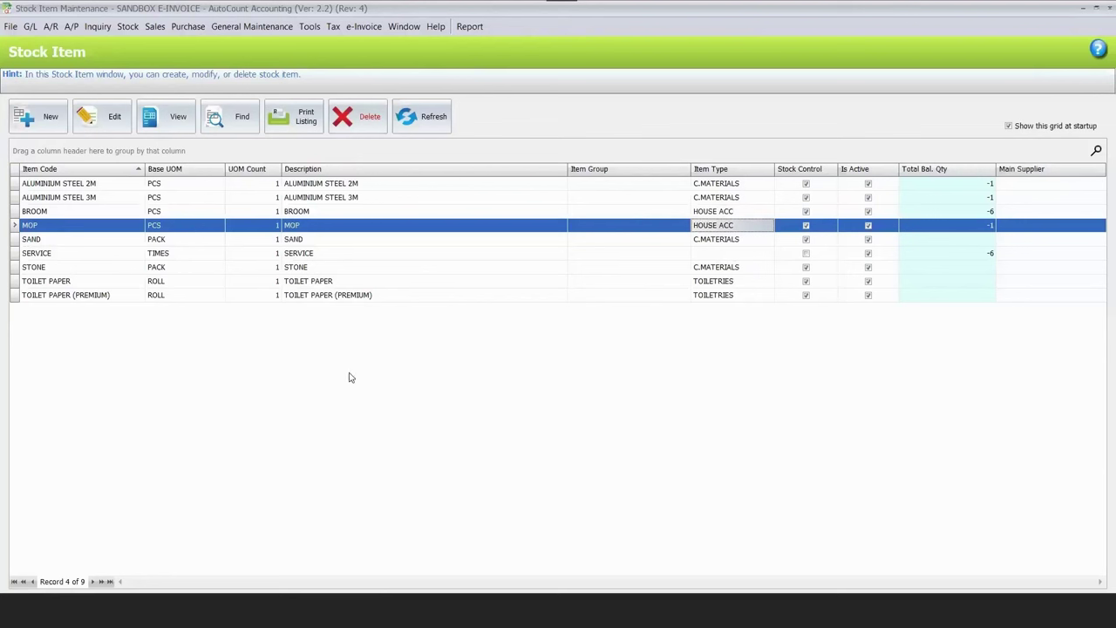
left_click(41, 241)
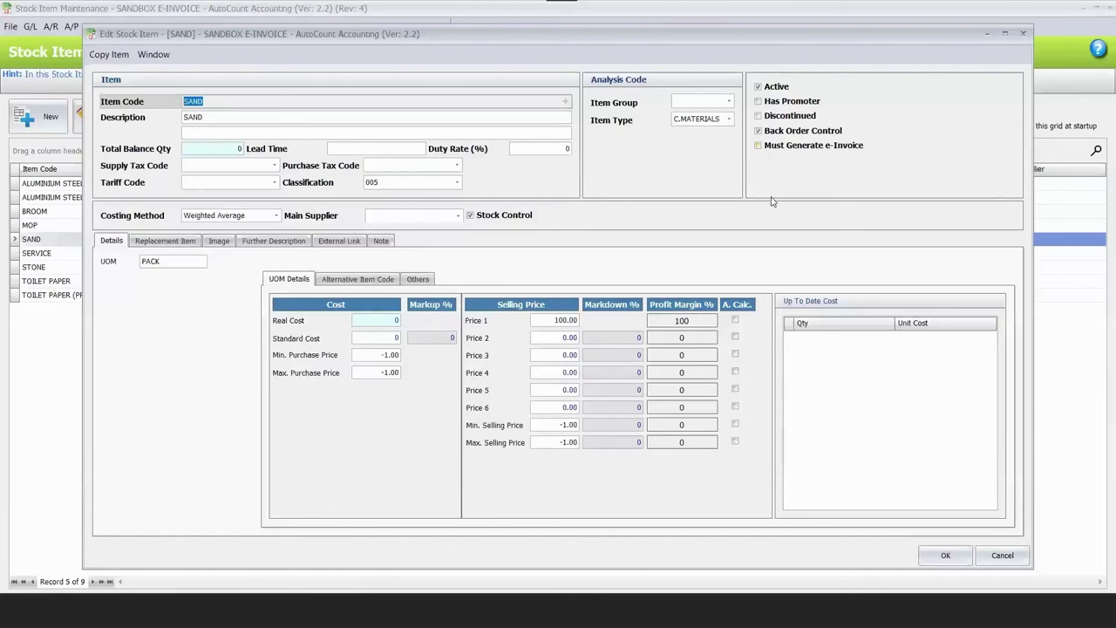
left_click(795, 159)
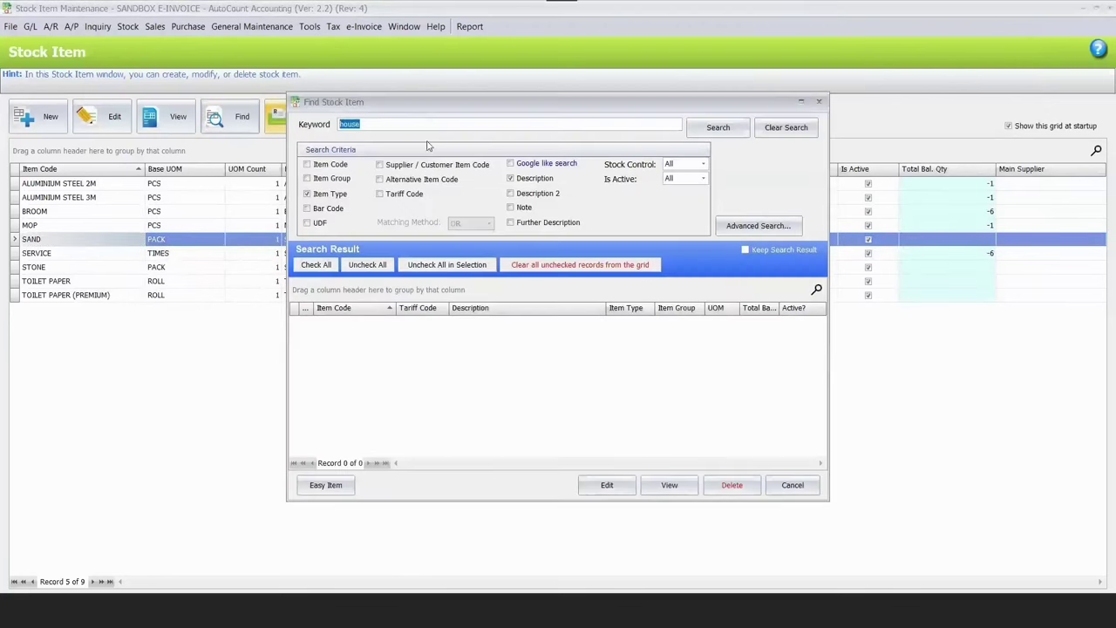
Find the materials stock items and set Must Generate e-Invoice to Yes for all of them.
type("materials")
left_click(715, 133)
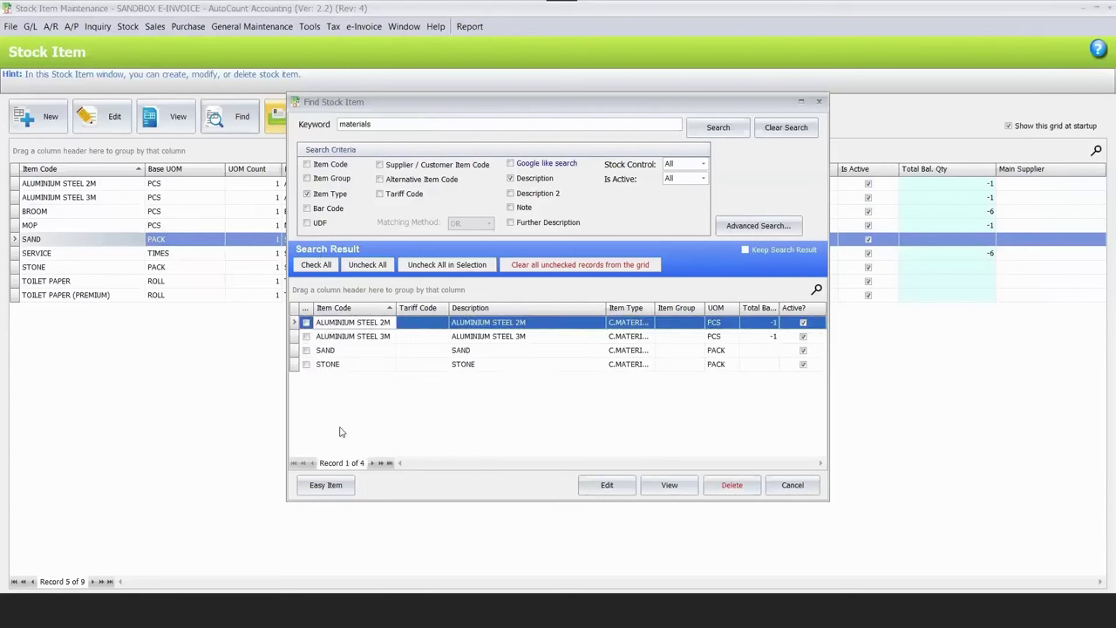
left_click(325, 485)
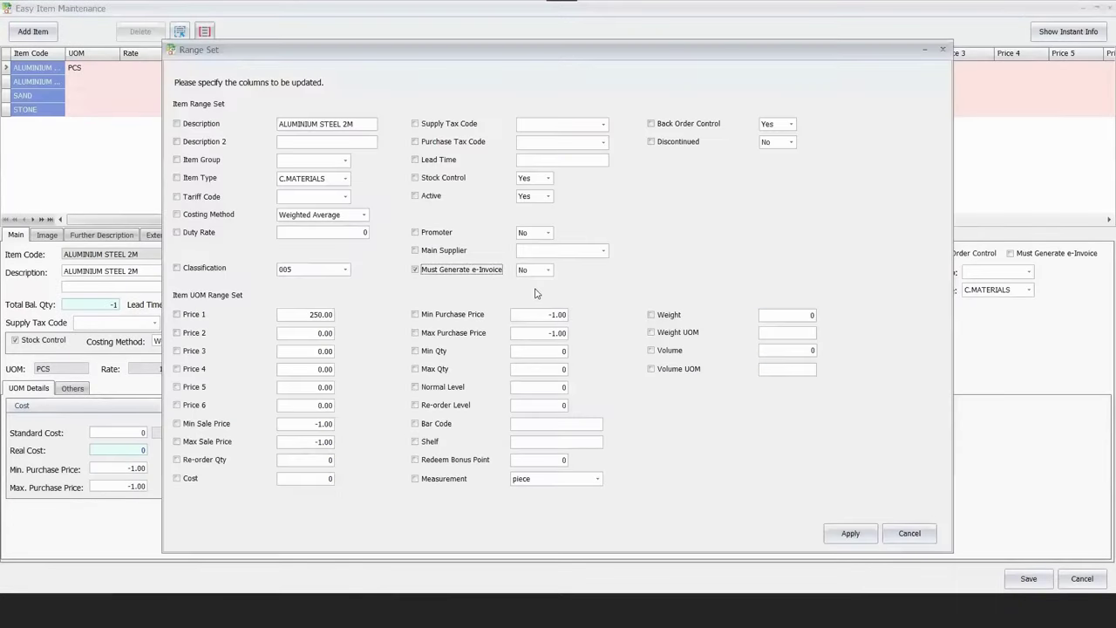
left_click(548, 271)
left_click(540, 285)
left_click(850, 533)
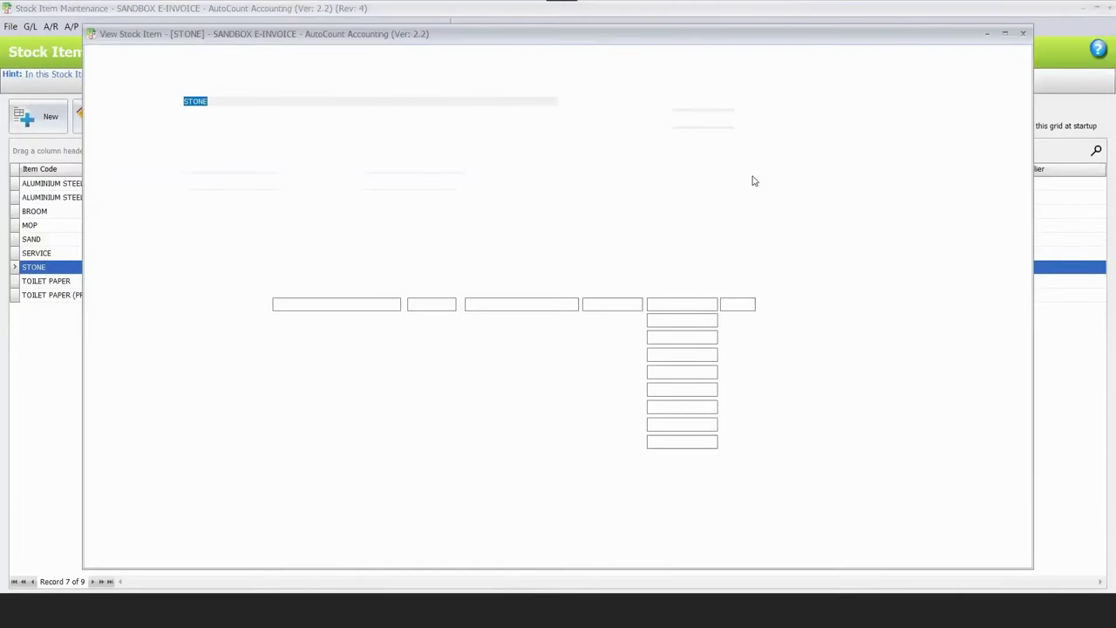
Close the stock item windows to return to the main Function menu.
key("Escape")
left_click(700, 199)
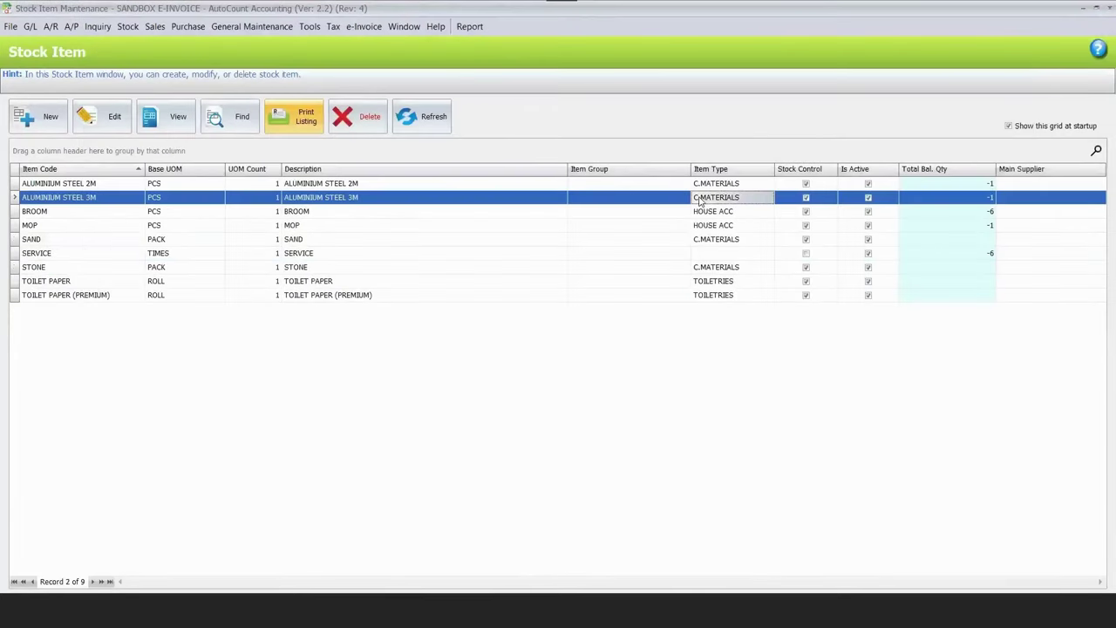
key("Escape")
key("Escape")
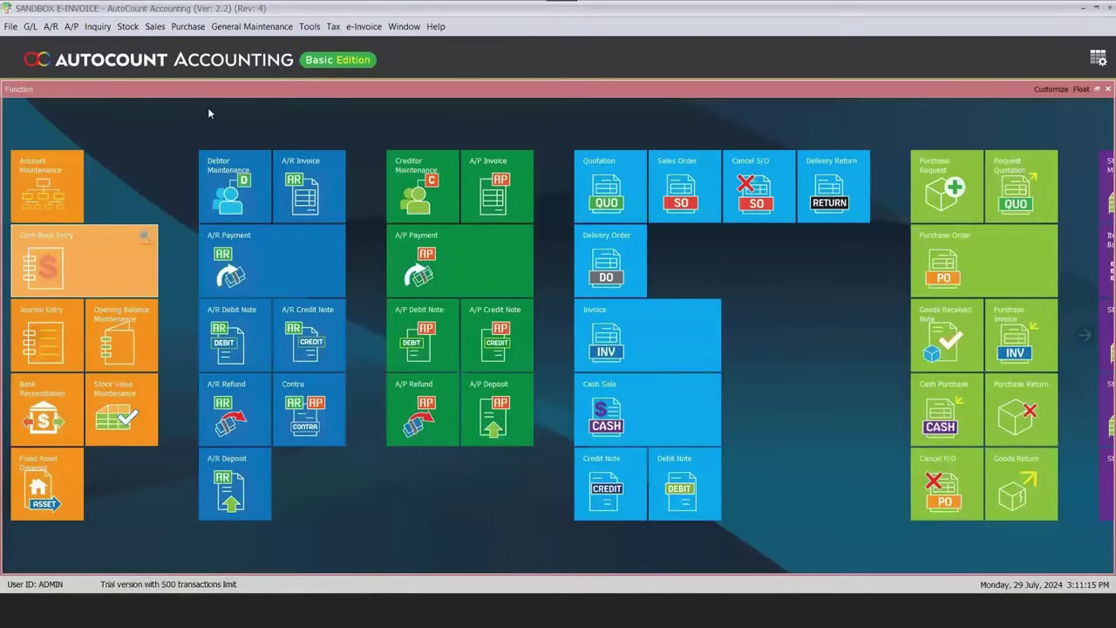
Start a new sales invoice and try debtors 300-J001 and TM CENTURY SDN BHD, settling on 300-J001.
left_click(301, 157)
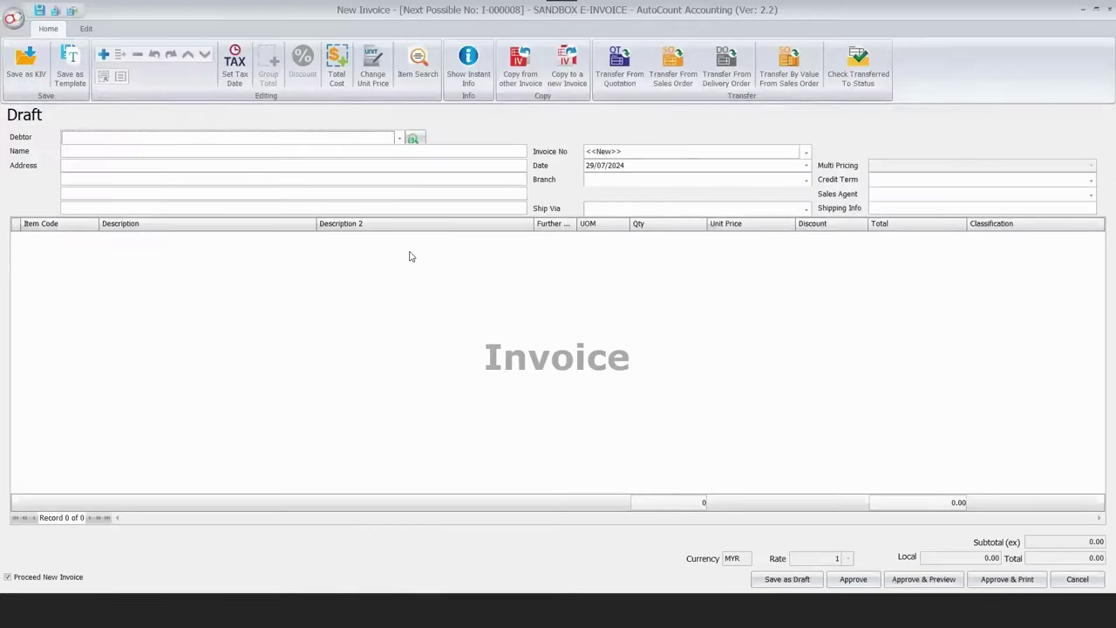
left_click(399, 139)
left_click(166, 229)
left_click(400, 139)
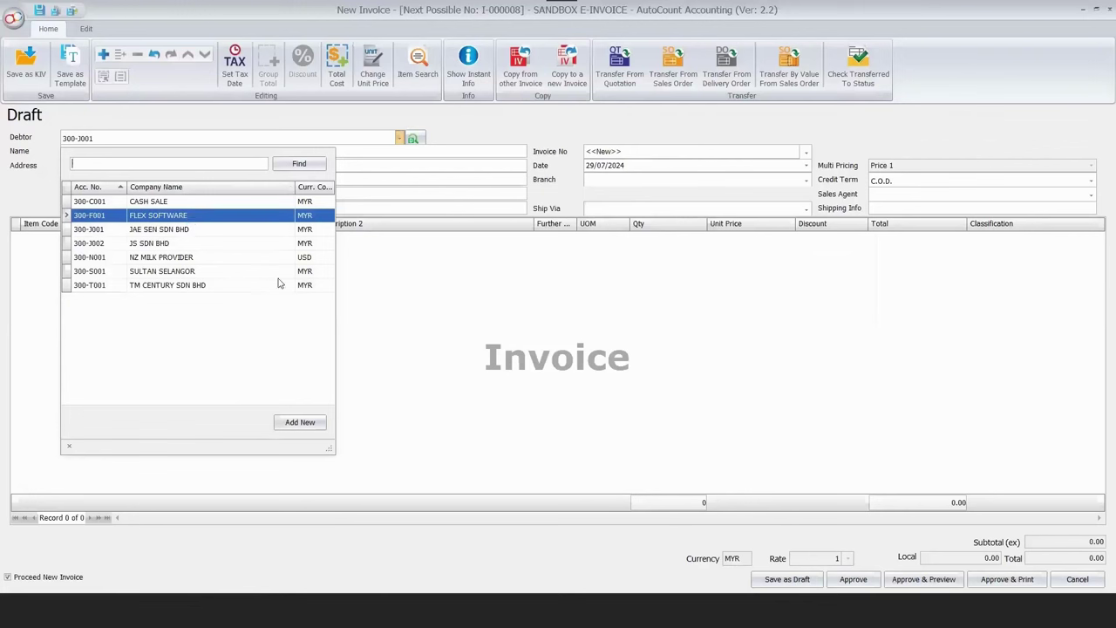
key("End")
key("Return")
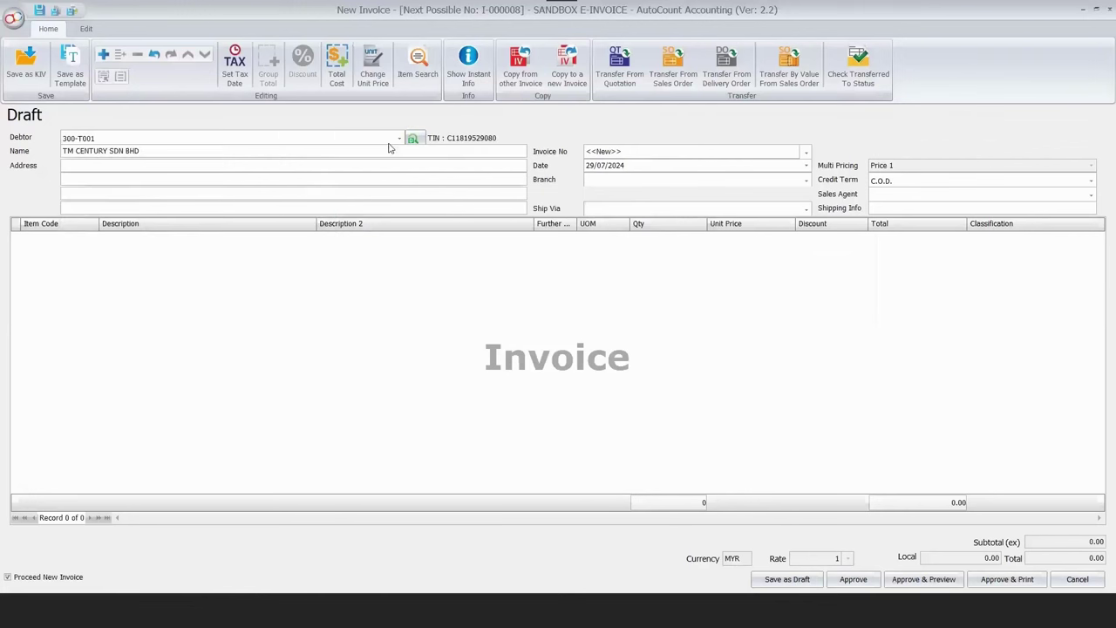
left_click(399, 139)
key("Up")
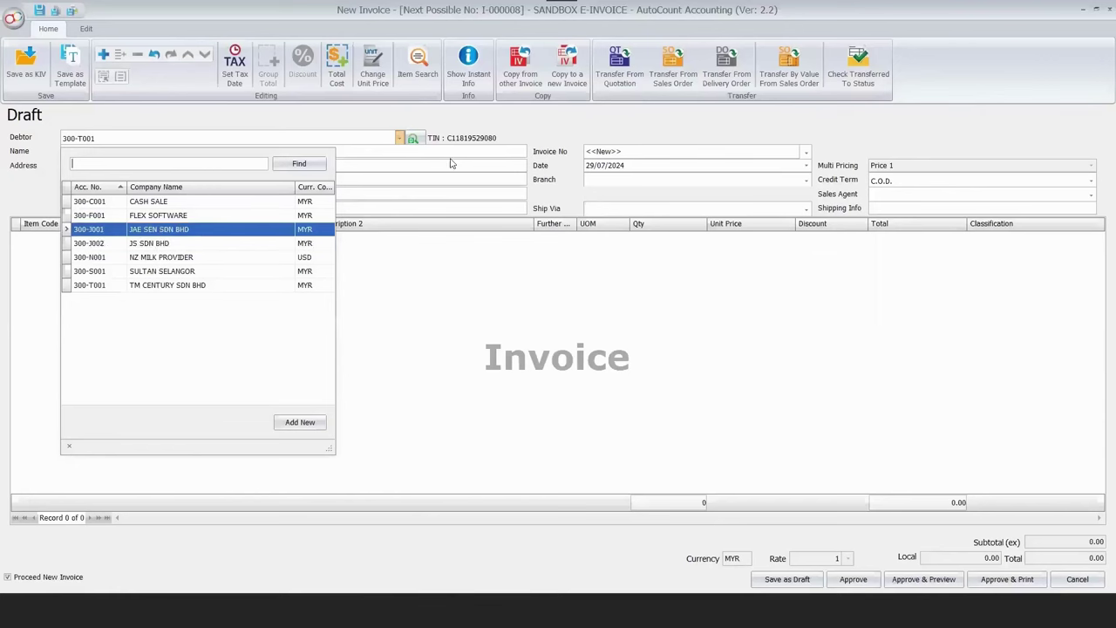
key("Return")
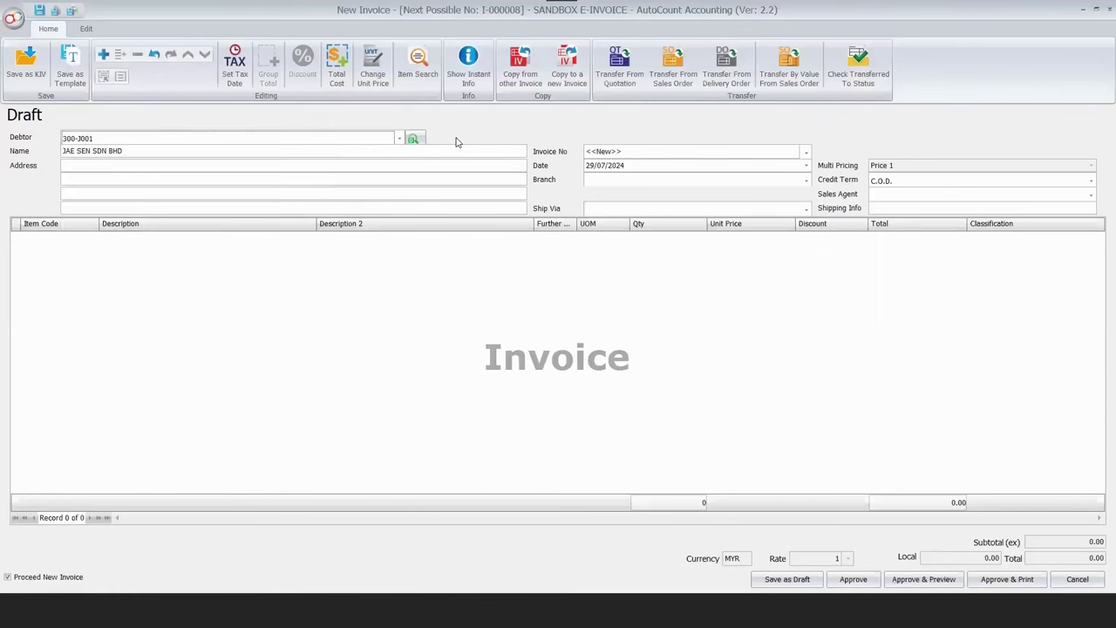
Add ALUMINIUM STEEL 2M and ALUMINIUM STEEL 3M item rows and attempt to save.
right_click(384, 248)
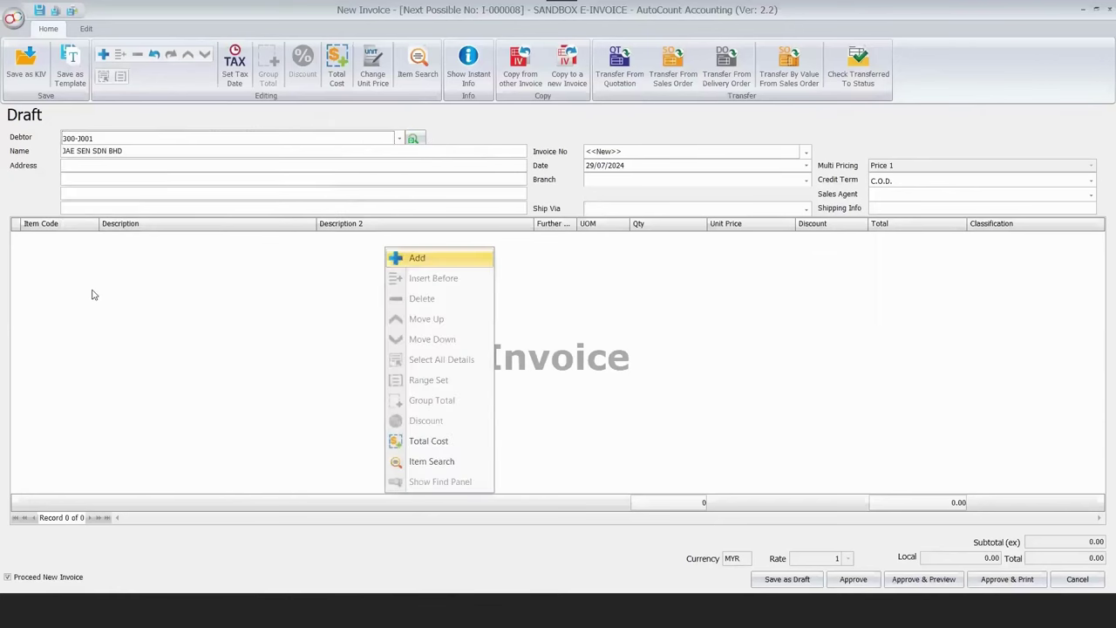
key("Return")
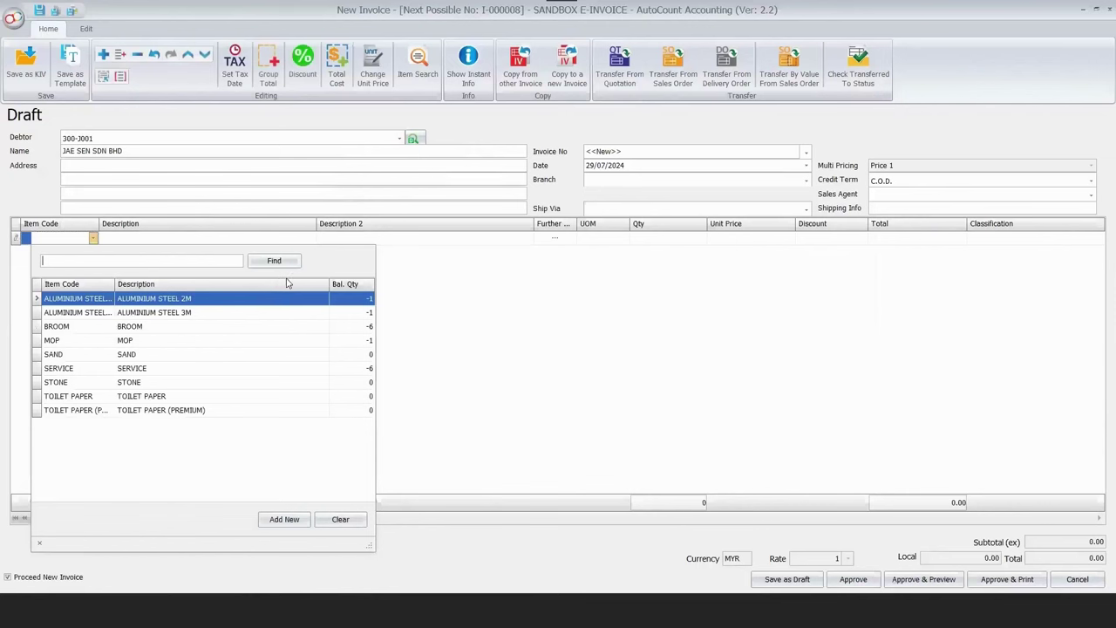
key("Return")
left_click(744, 446)
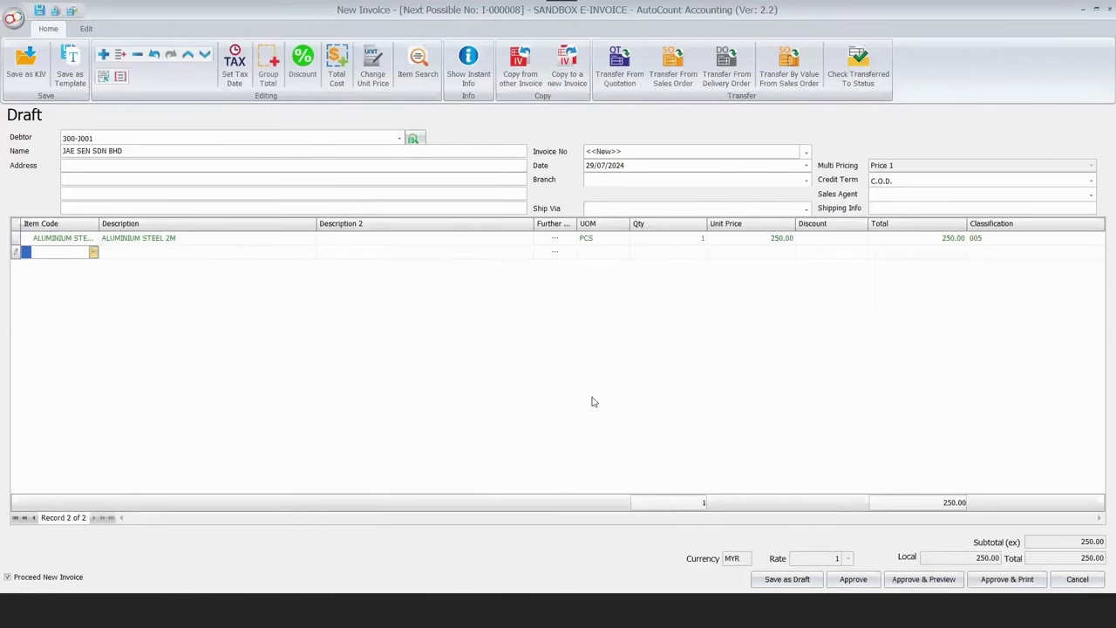
type("ALUMINIUM STEEL 3M")
key("ctrl+s")
key("Return")
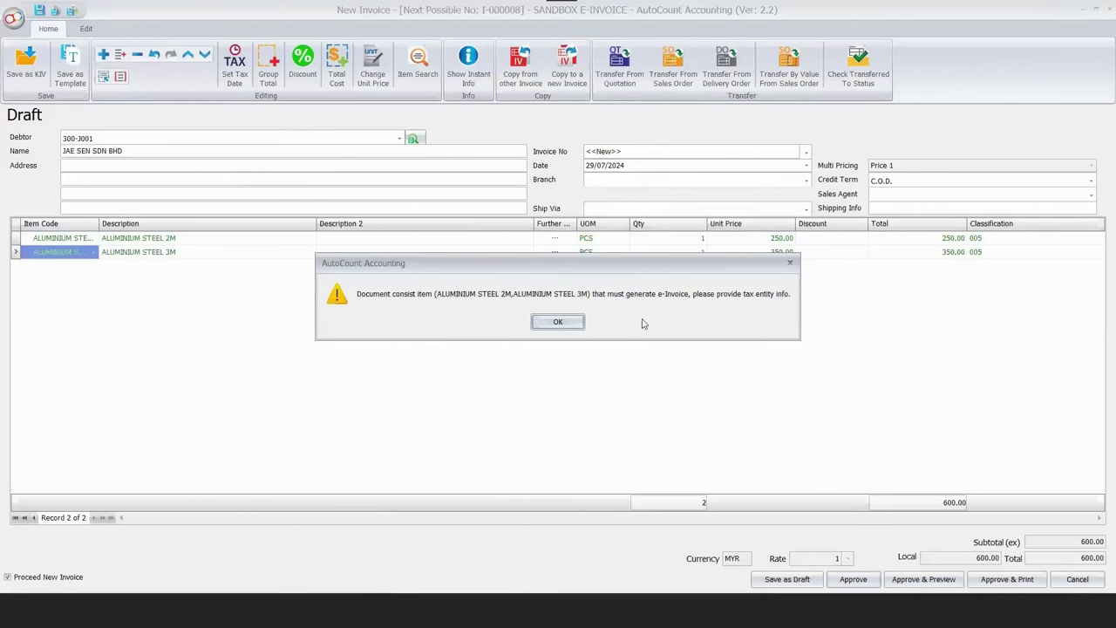
Switch the debtor to TM CENTURY SDN BHD and save I-000008 at 600.00 despite negative stock.
left_click(558, 321)
left_click(401, 139)
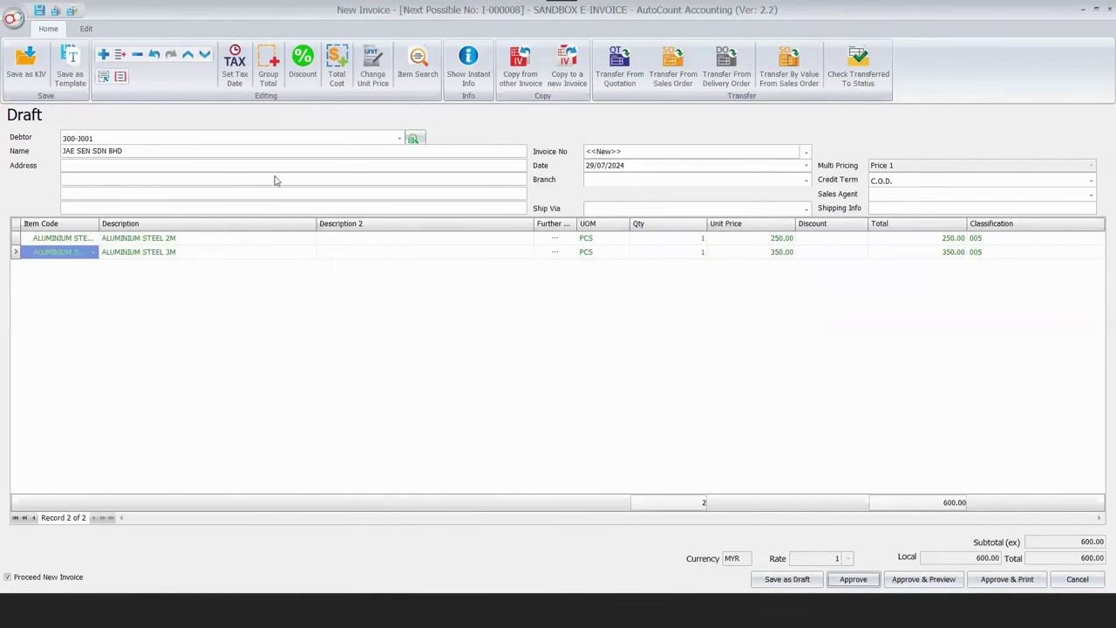
left_click(209, 285)
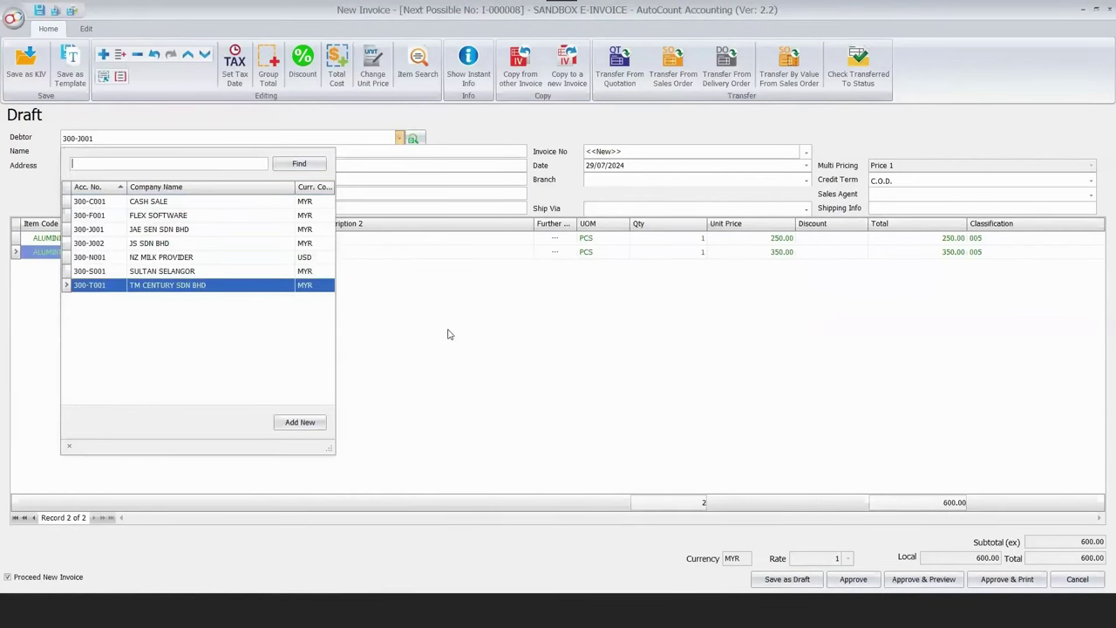
key("Return")
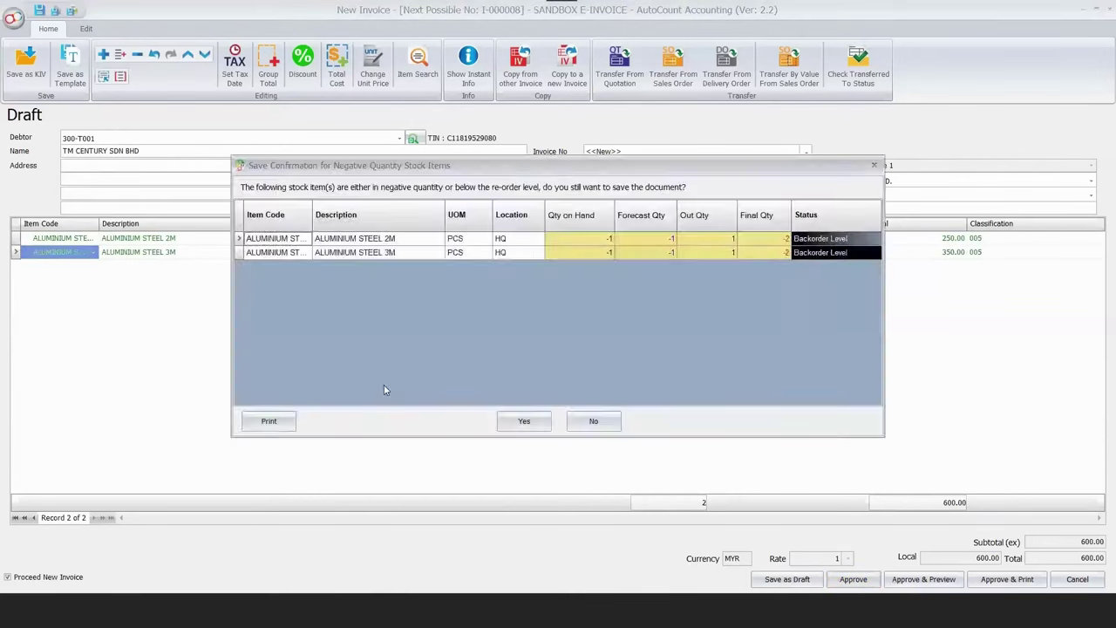
key("Return")
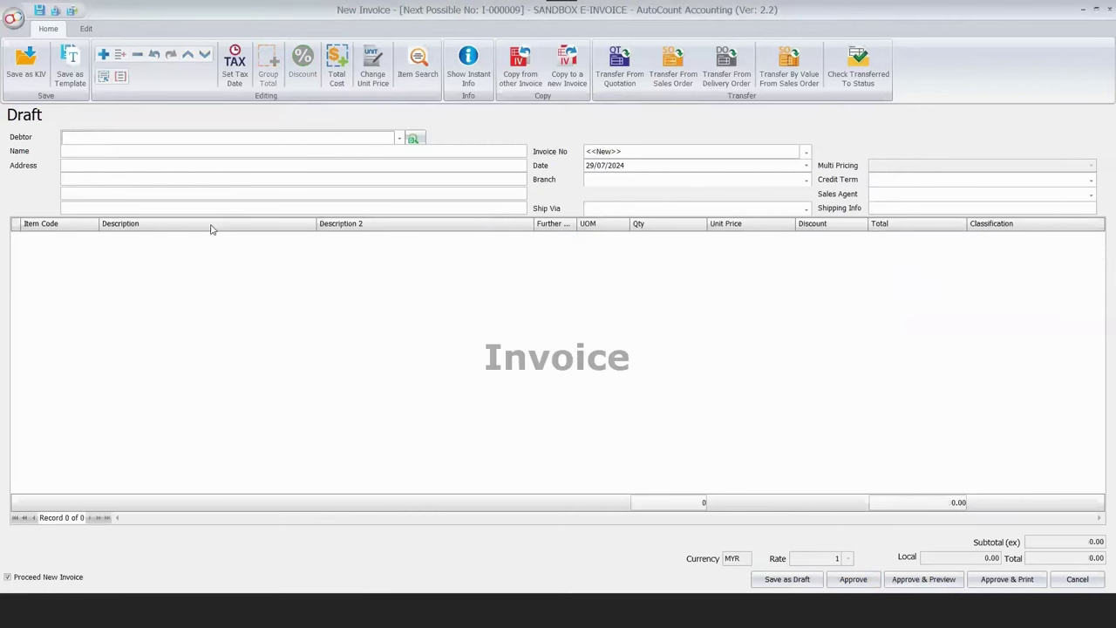
Bill debtor 300-J001 for BROOM and MOP and approve invoice I-000009 at 15.00.
type("300-J001")
left_click(96, 244)
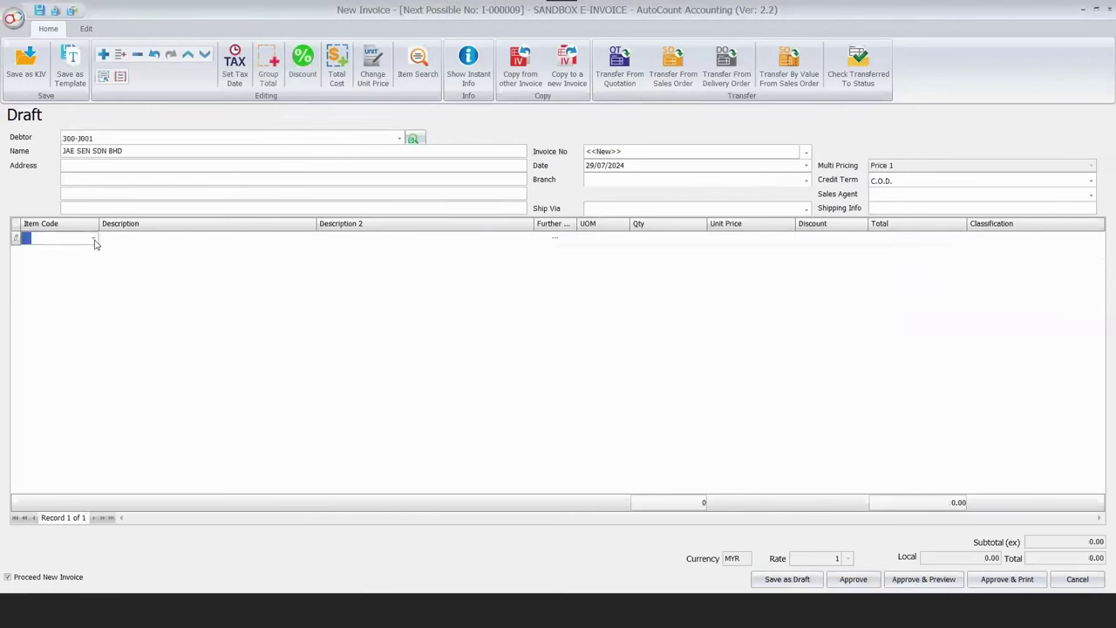
key("F4")
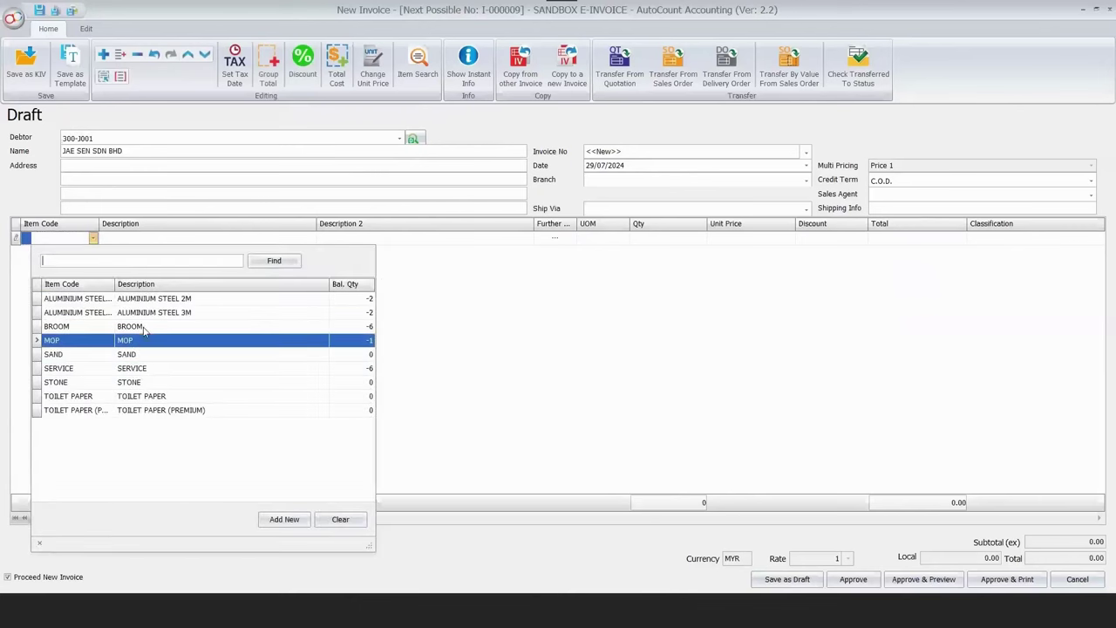
left_click(78, 326)
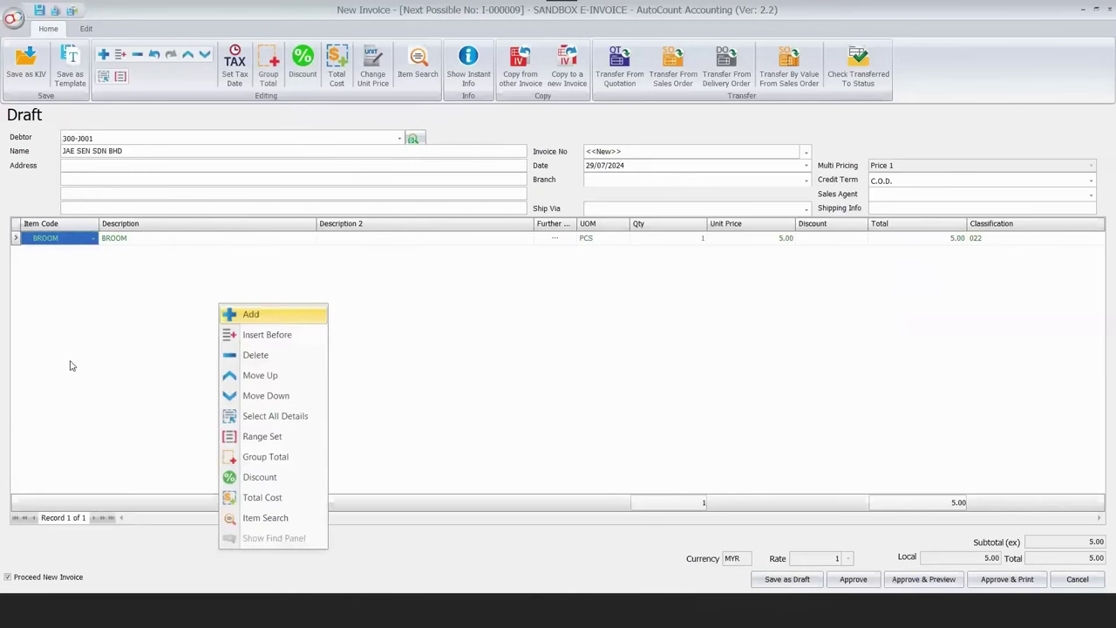
key("Return")
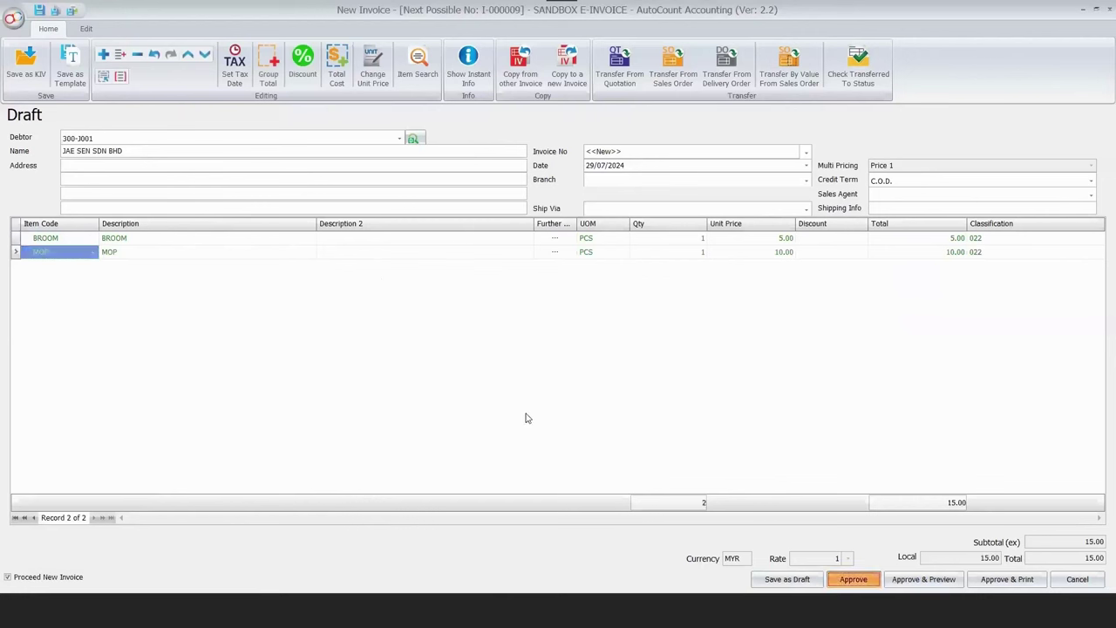
key("ctrl+s")
key("Return")
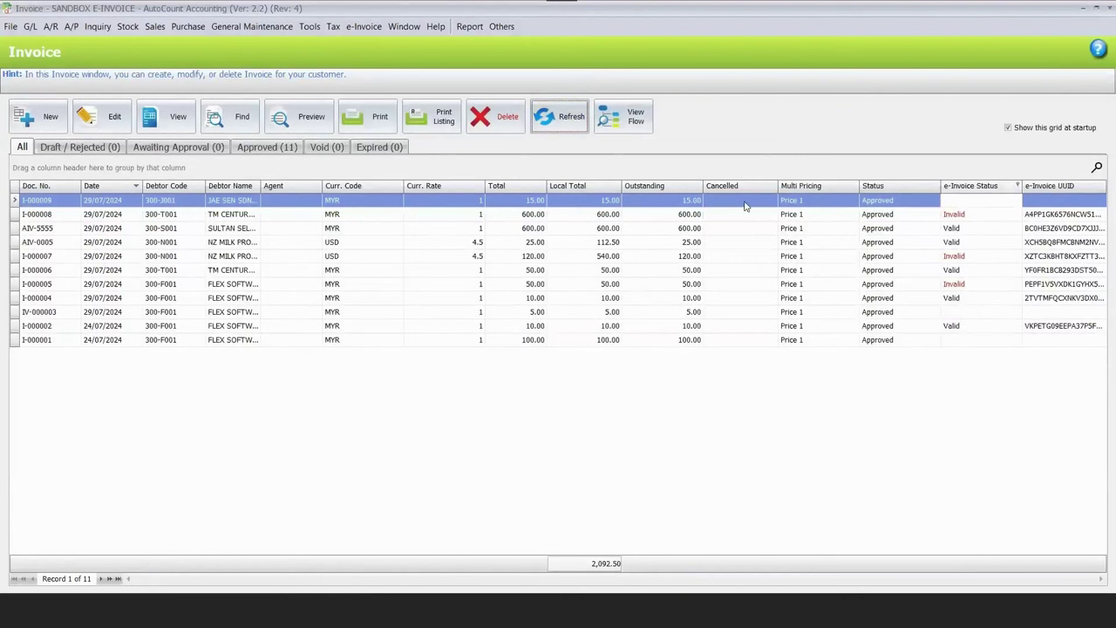
Select invoice I-000009 and browse the extra columns available beside e-Invoice Status.
left_click(964, 201)
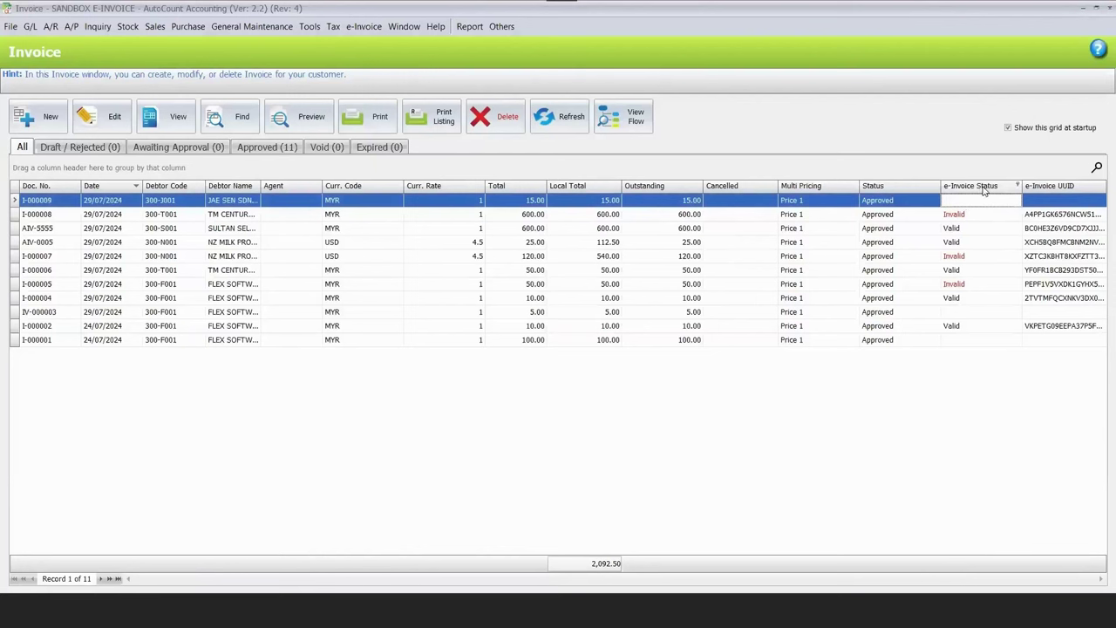
right_click(984, 190)
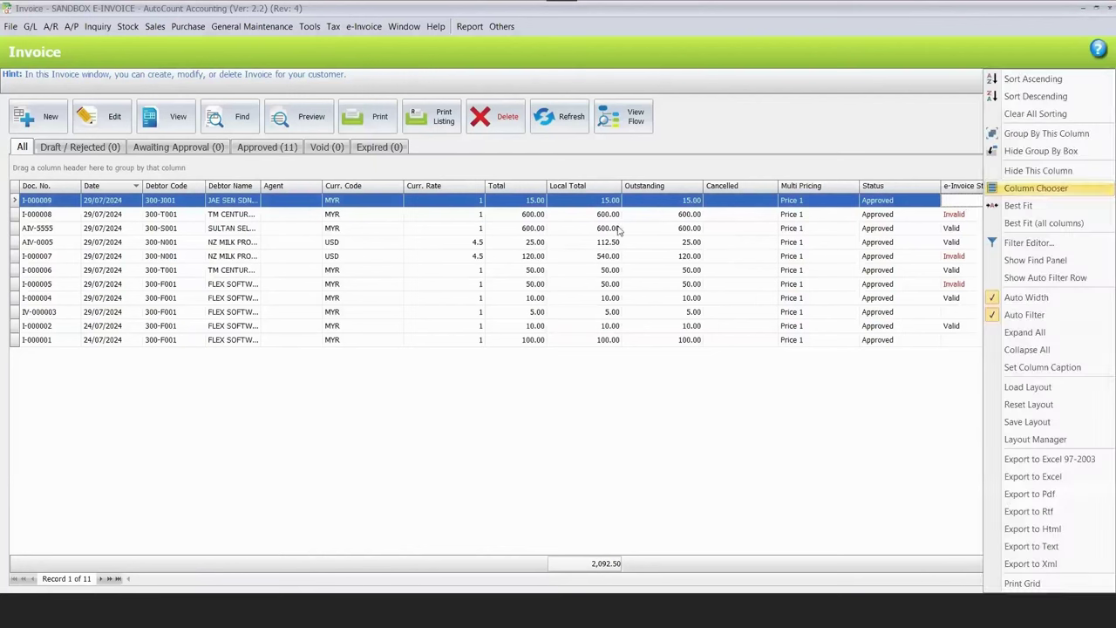
left_click(1003, 183)
left_click_drag(559, 201, 562, 213)
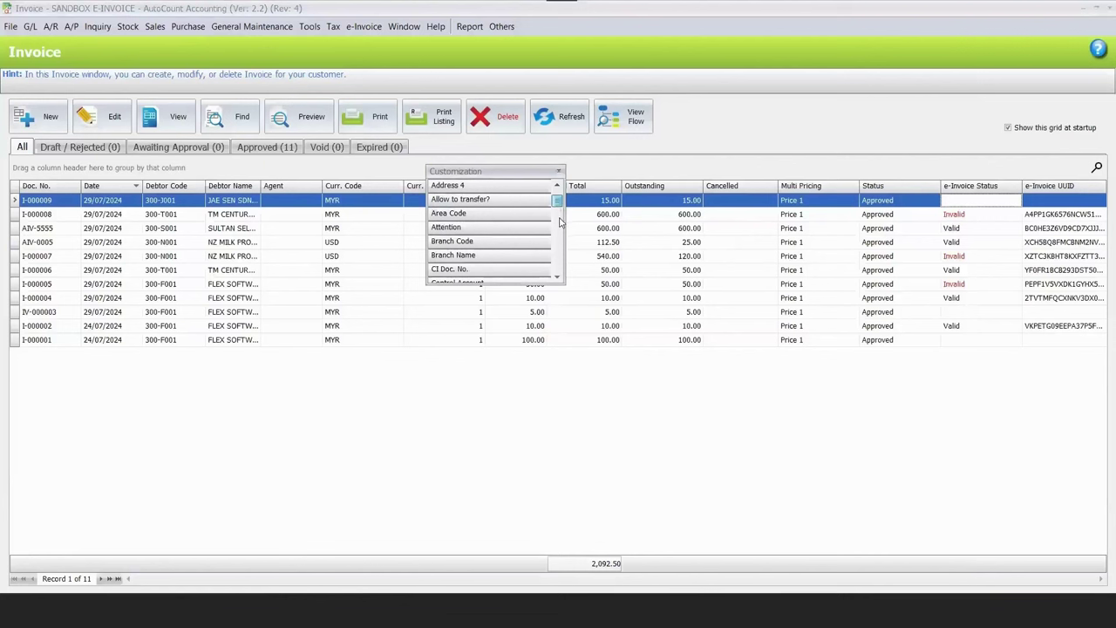
scroll(560, 223, "down", 5)
scroll(559, 227, "down", 5)
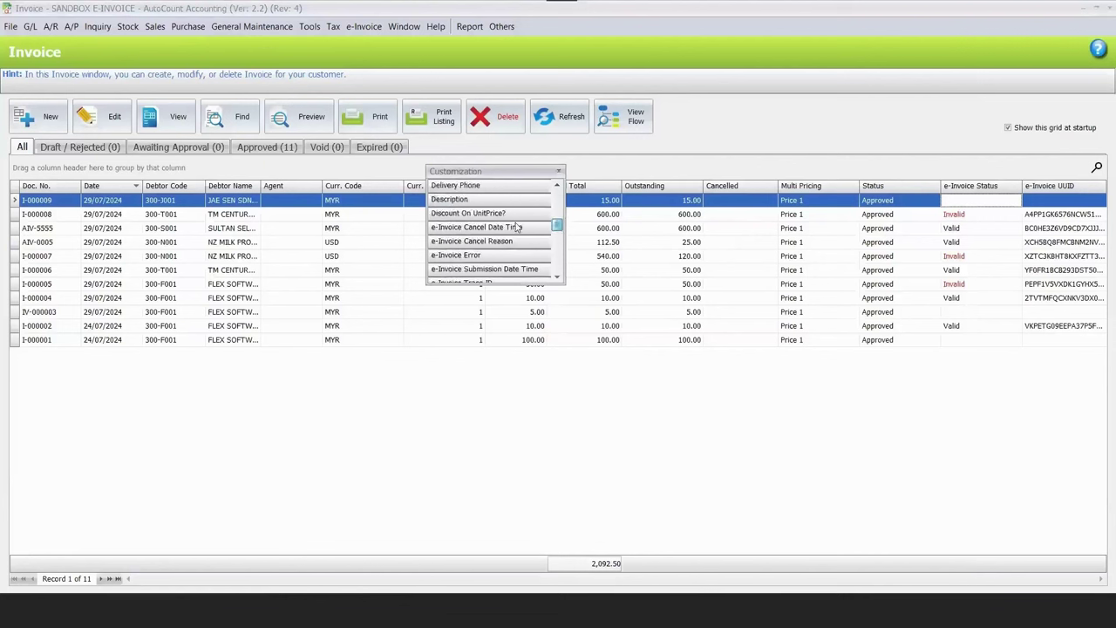
scroll(513, 241, "down", 2)
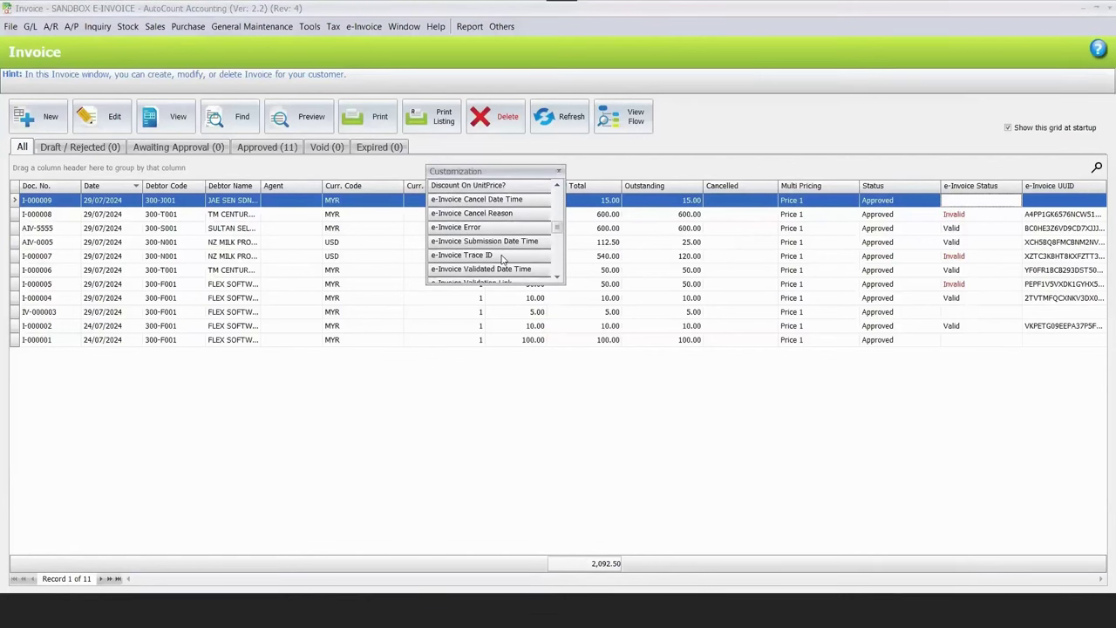
scroll(495, 241, "down", 1)
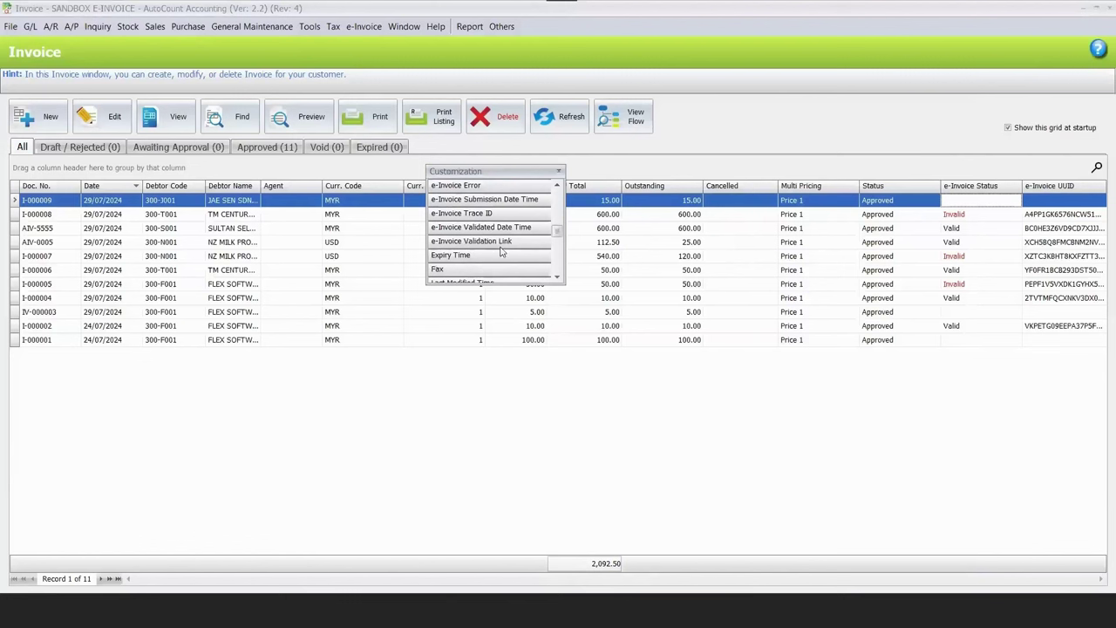
left_click(557, 172)
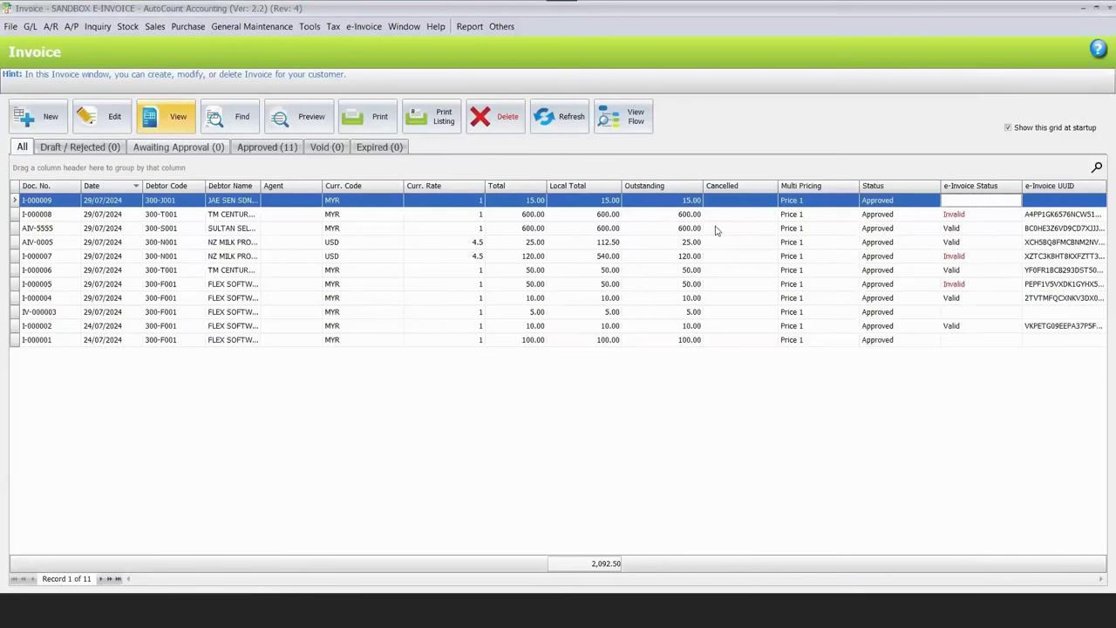
View invoice AIV-5555, close it, and select the debtor's full company name.
left_click(894, 231)
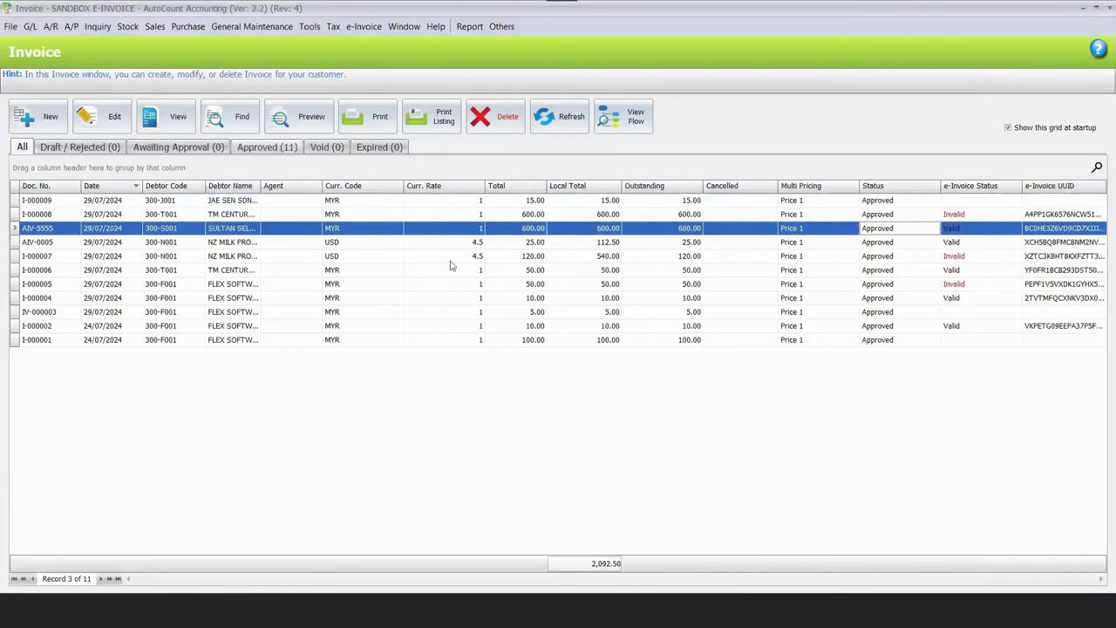
key("Return")
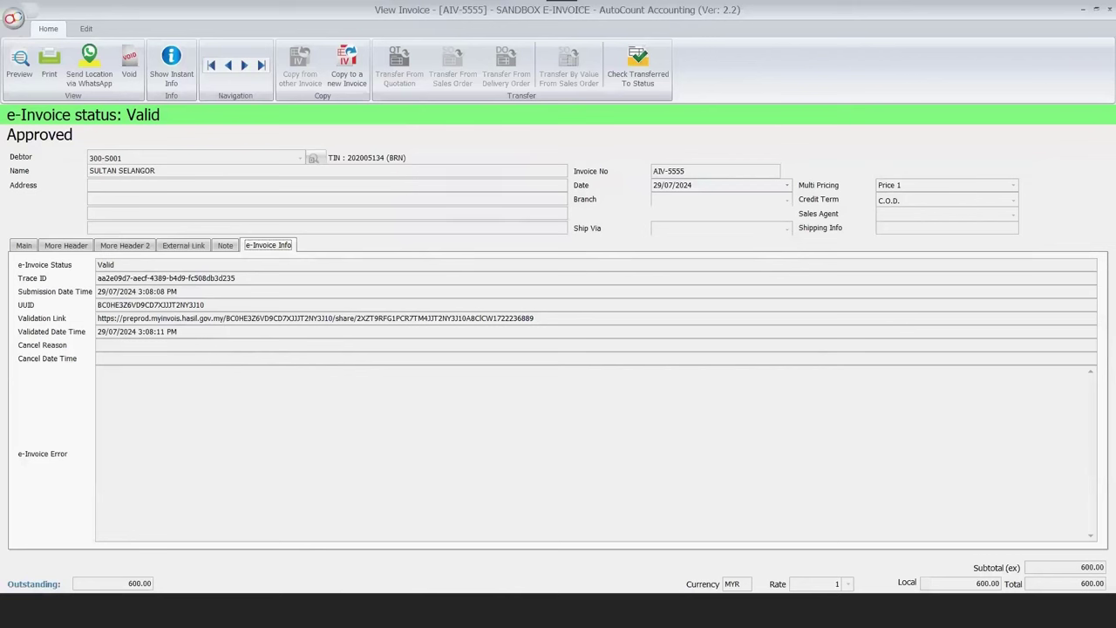
key("Escape")
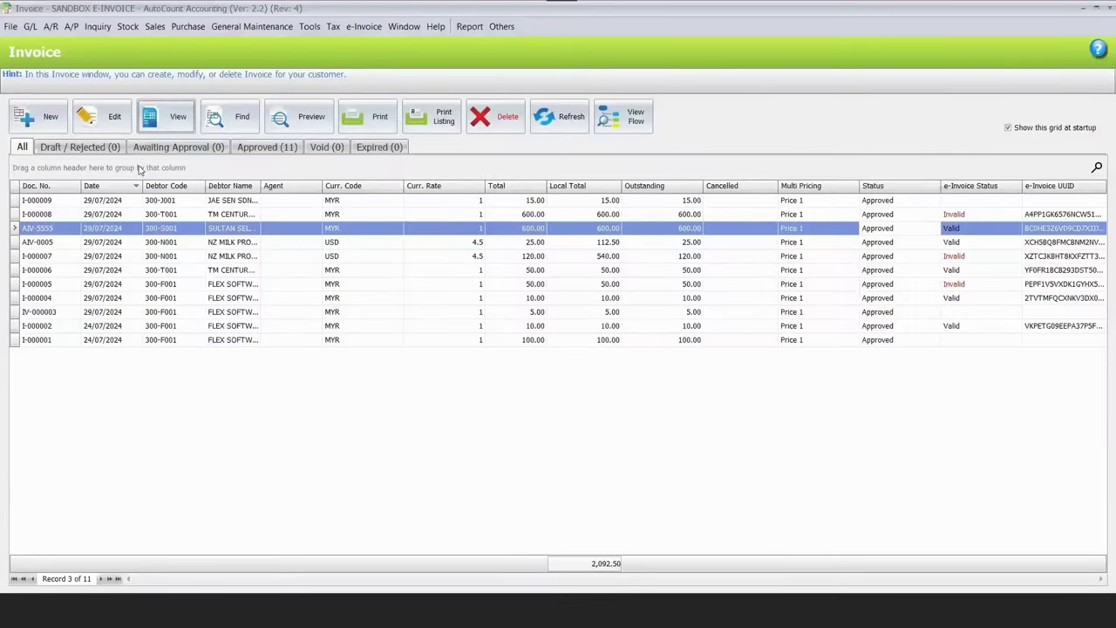
key("alt+Tab")
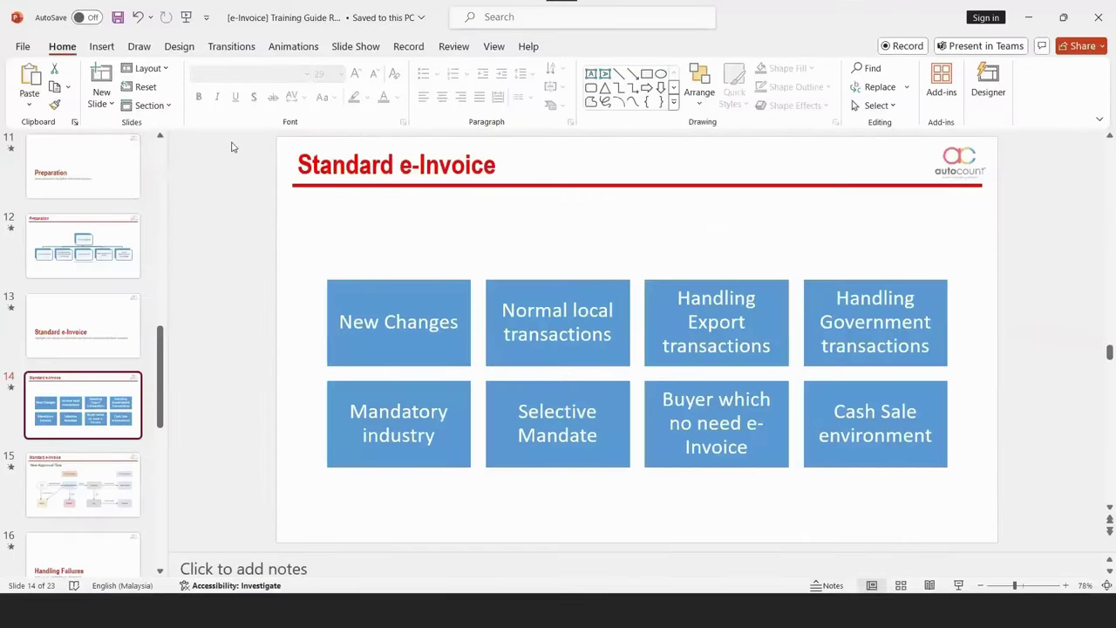
key("alt+Tab")
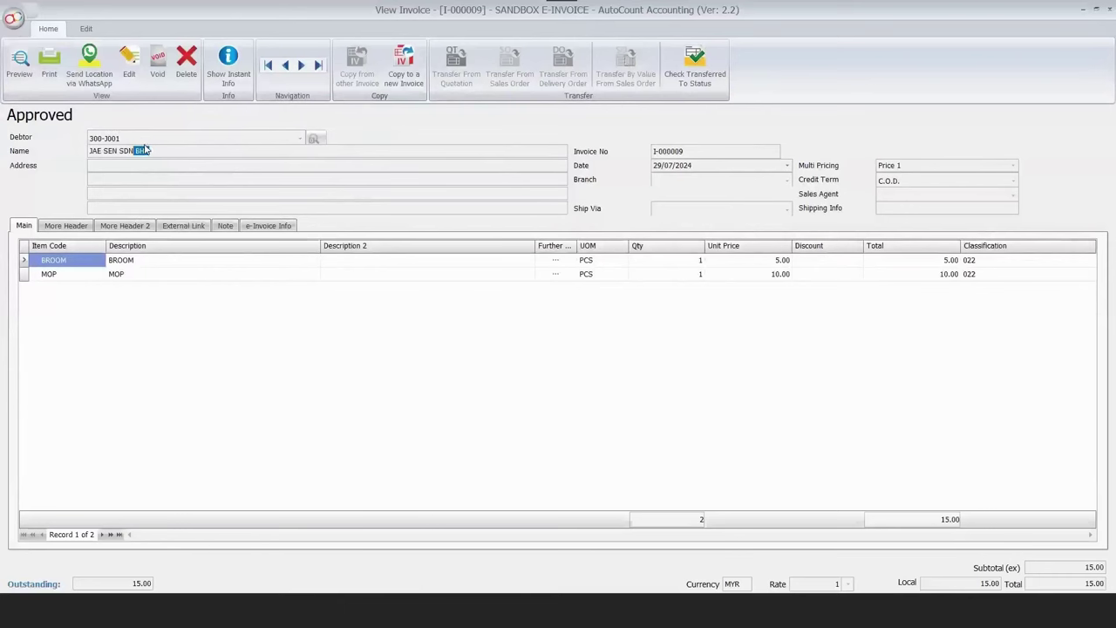
triple_click(145, 150)
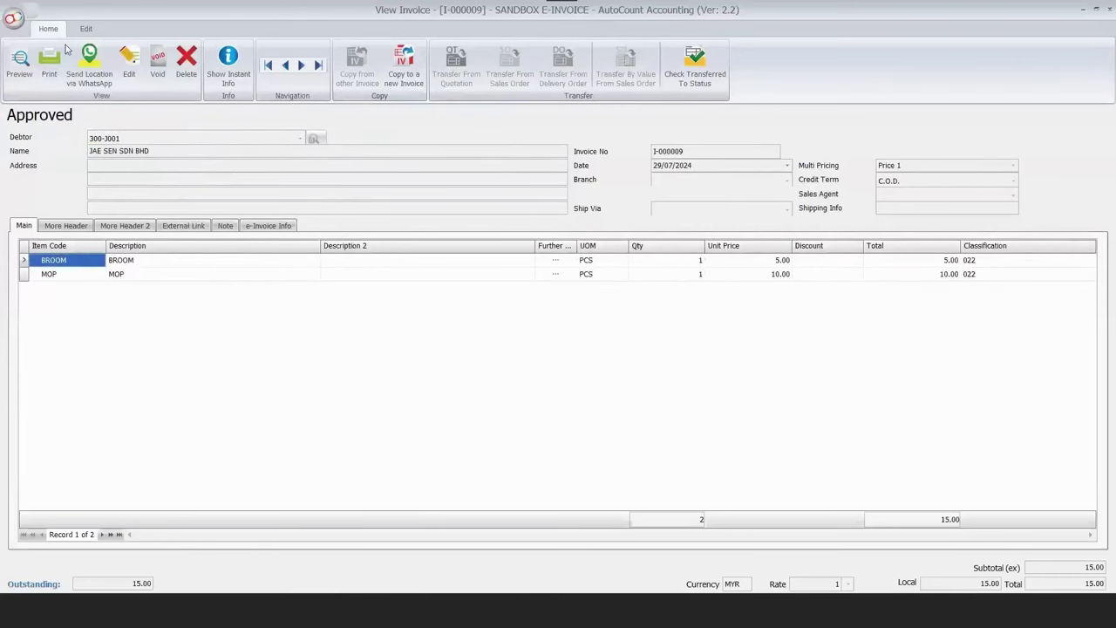
key("Escape")
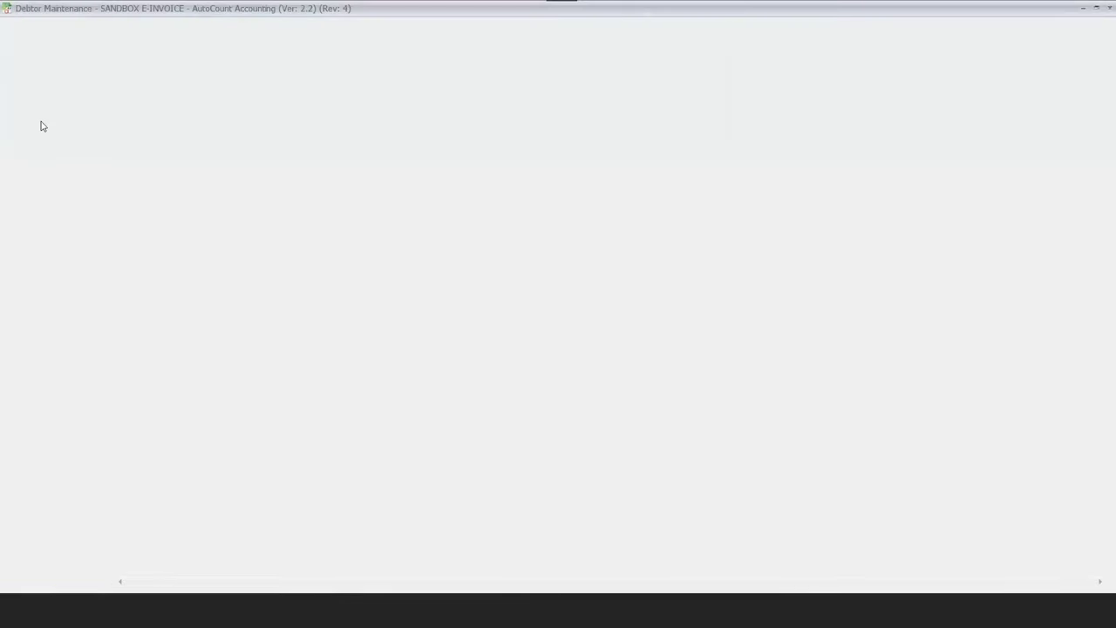
left_click(40, 125)
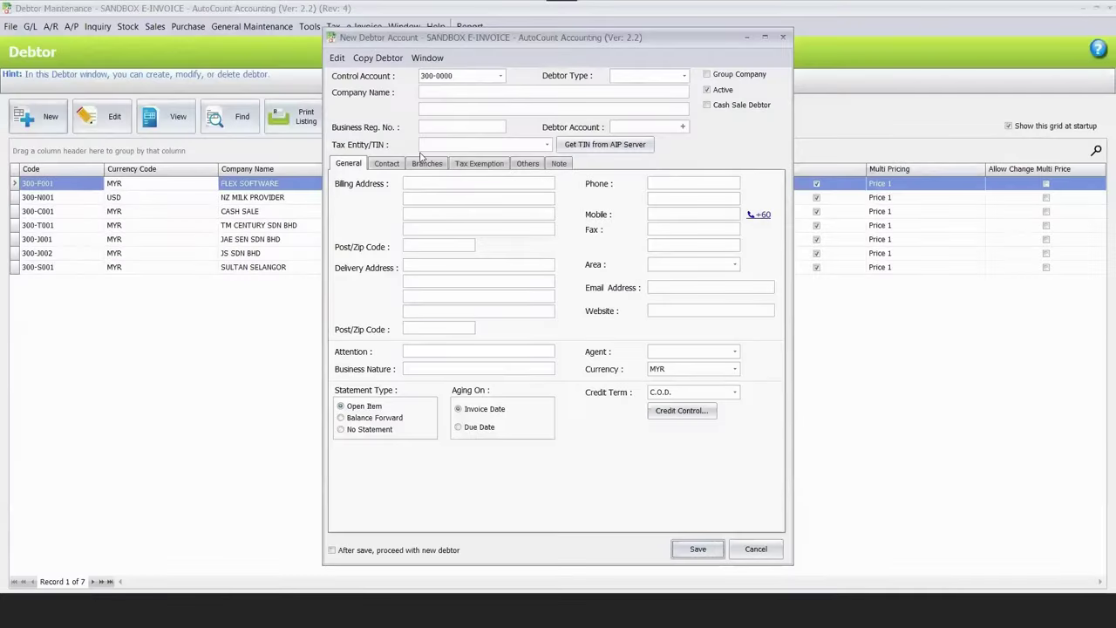
type("JAE SEN")
left_click(685, 128)
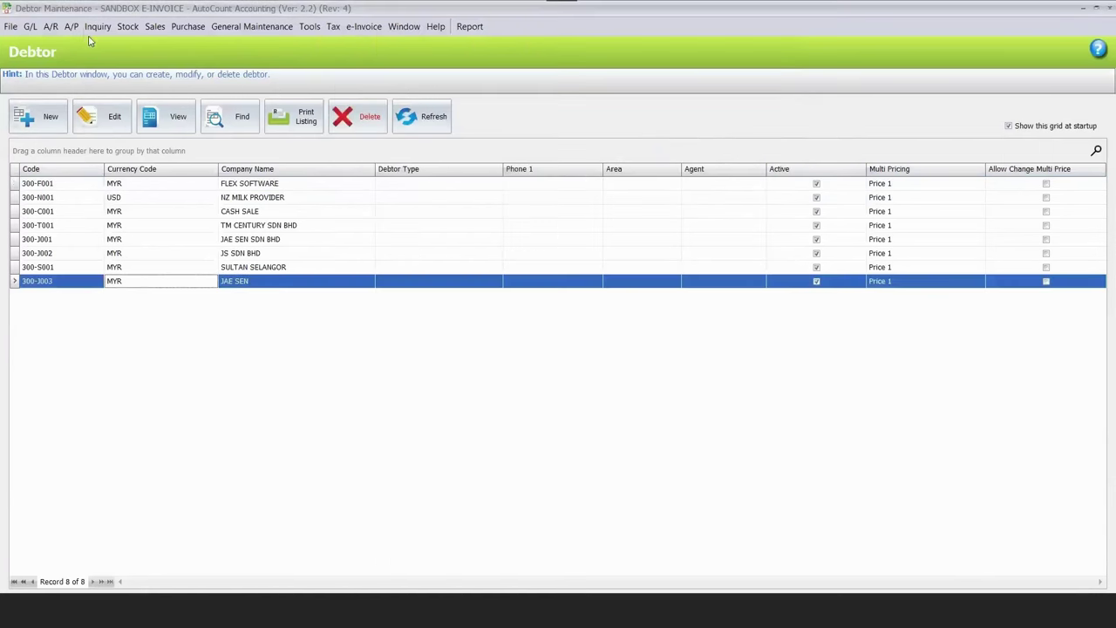
left_click(70, 26)
left_click(161, 52)
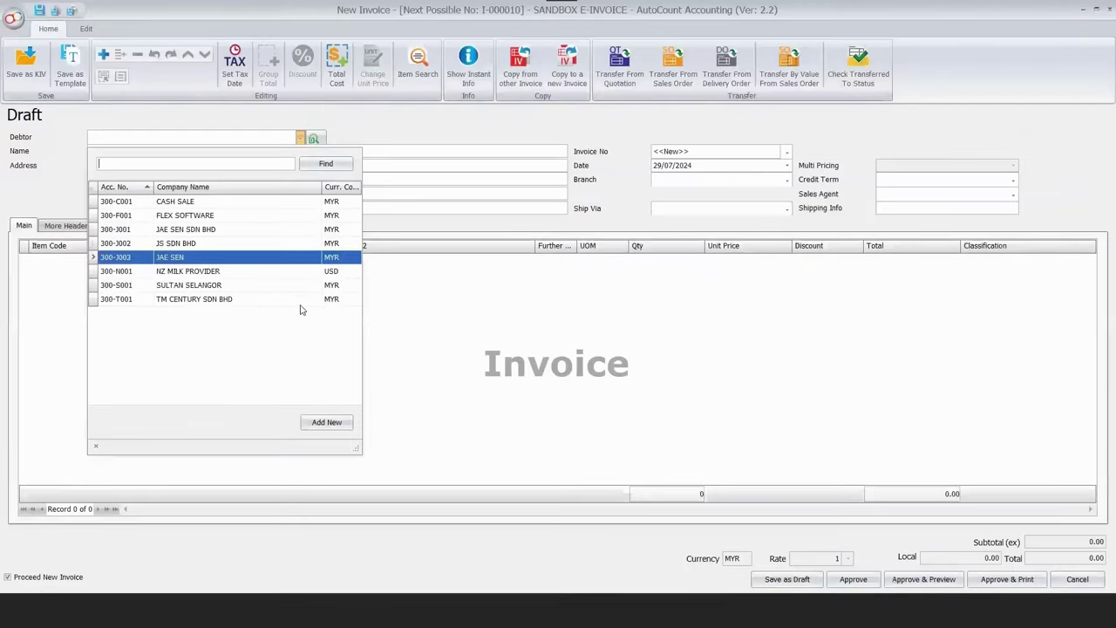
key("Return")
left_click(100, 261)
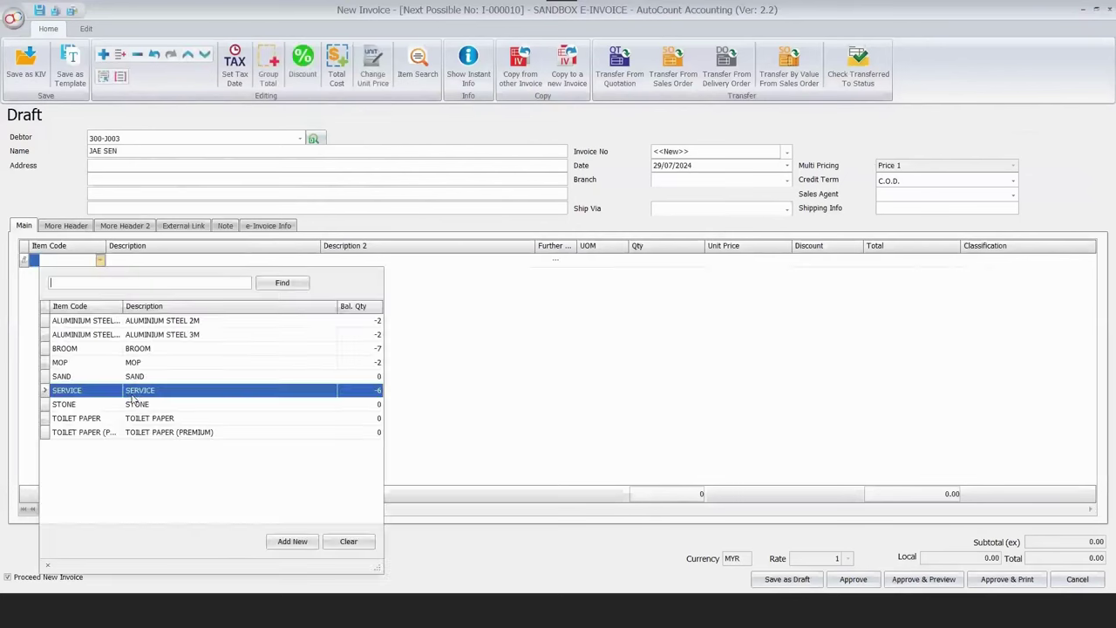
key("Return")
left_click(737, 262)
type("2")
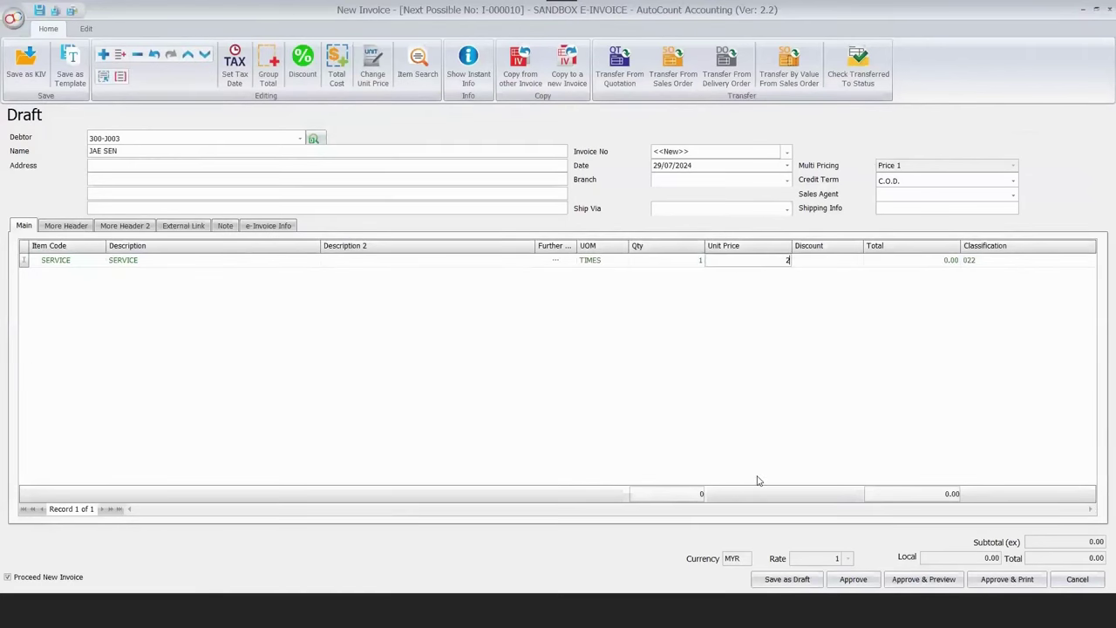
type("0")
key("Return")
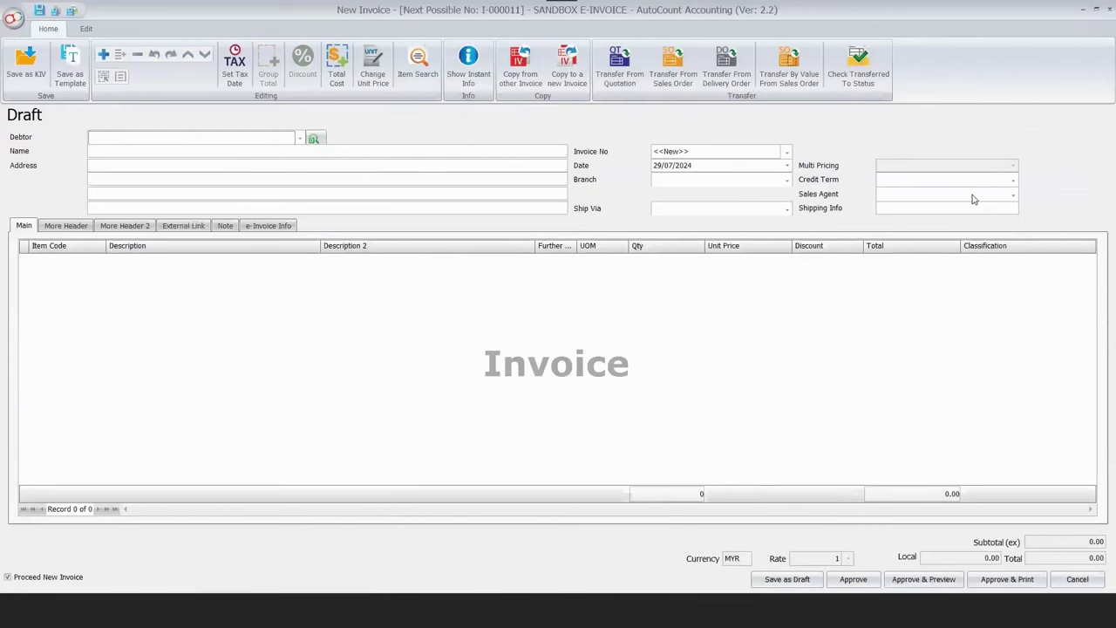
key("Escape")
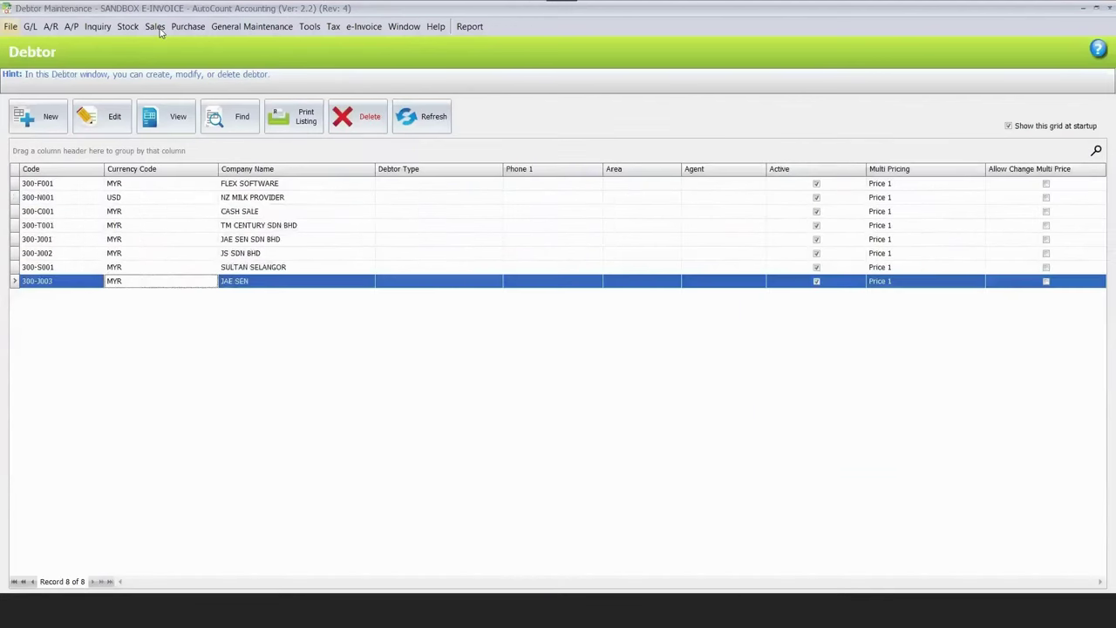
left_click(155, 27)
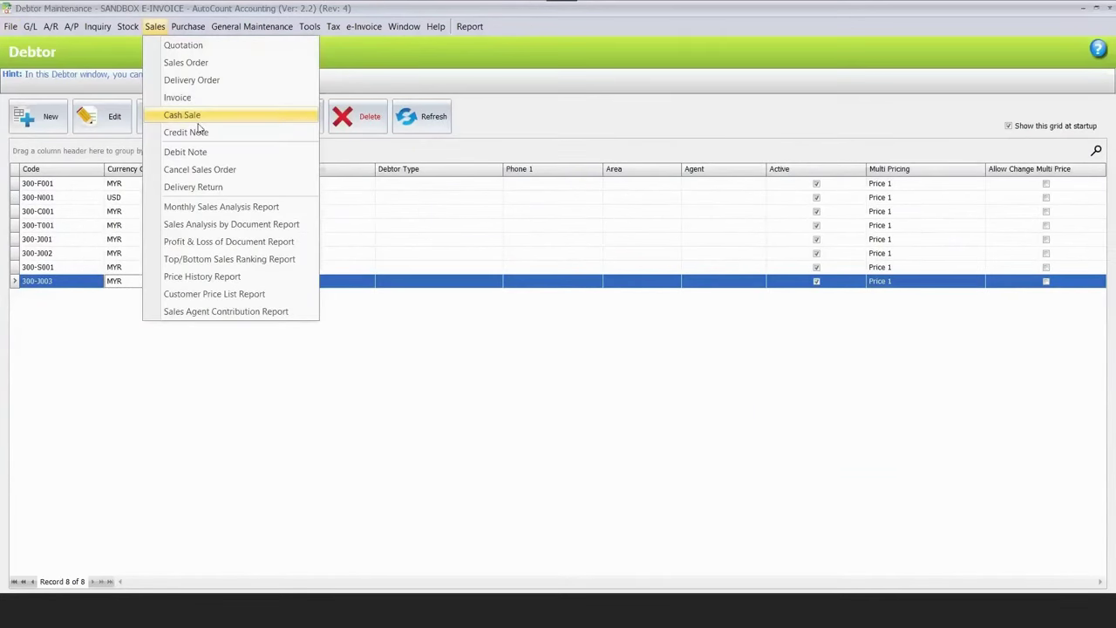
left_click(214, 123)
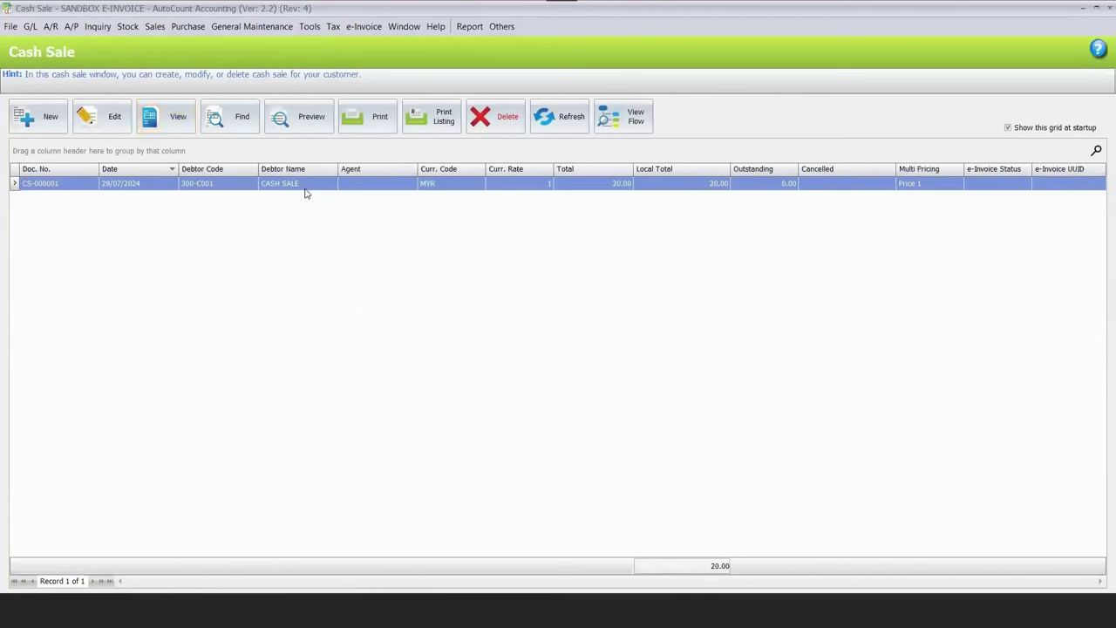
left_click(543, 291)
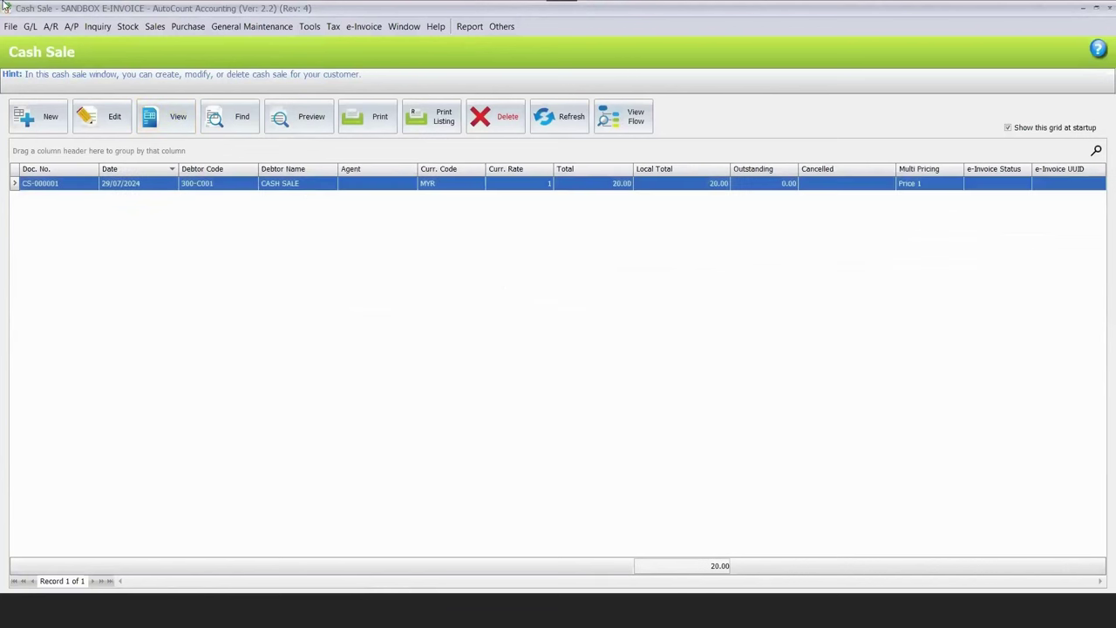
left_click(57, 33)
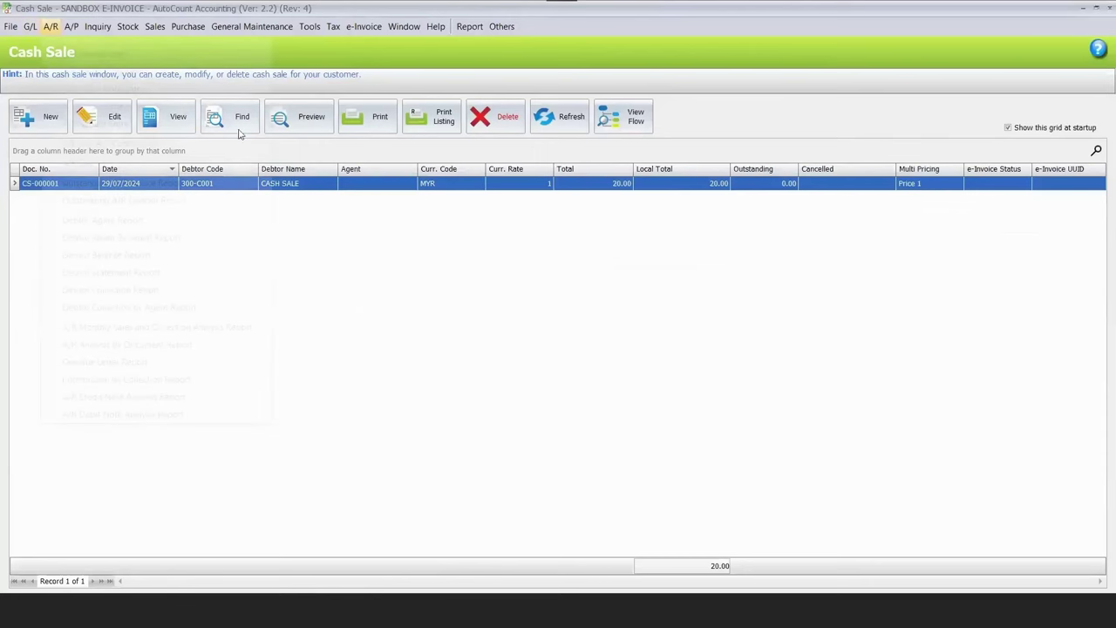
left_click(278, 215)
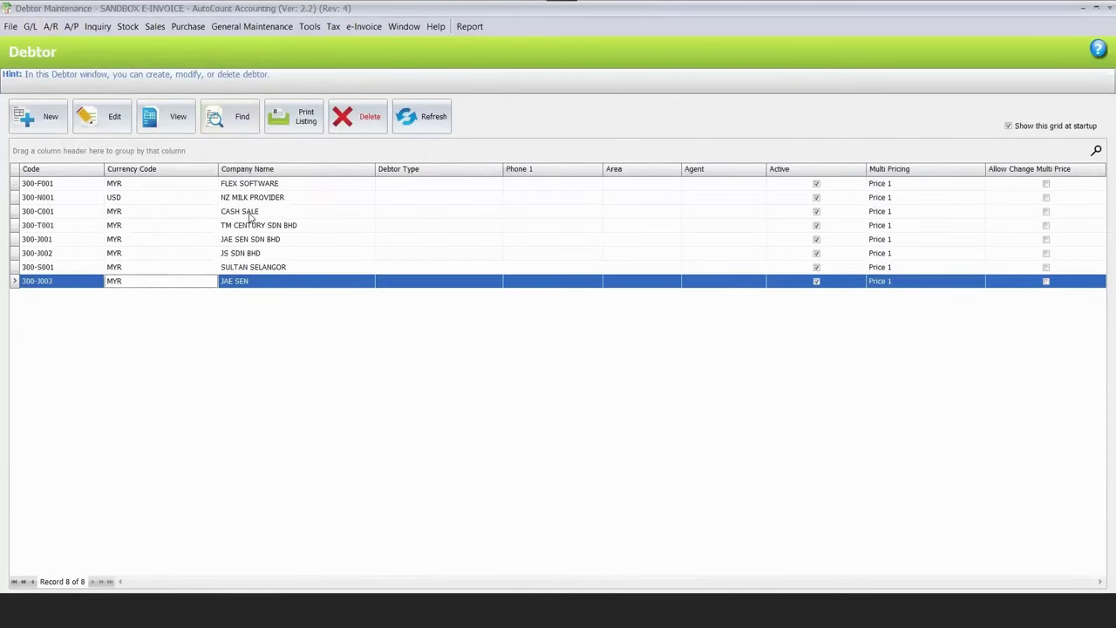
left_click(250, 214)
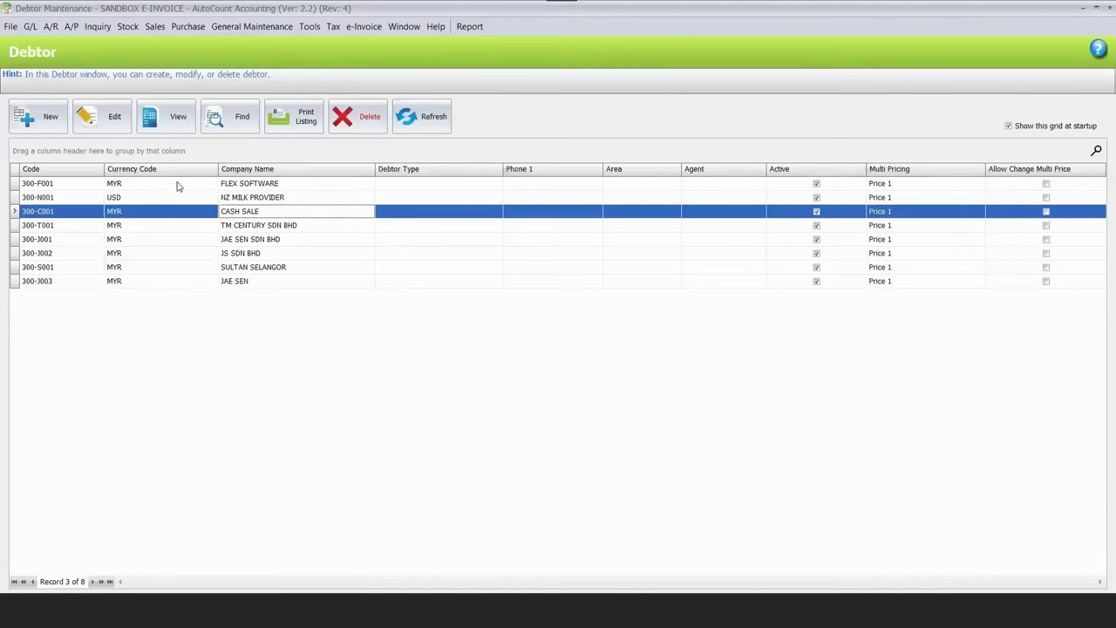
left_click(170, 117)
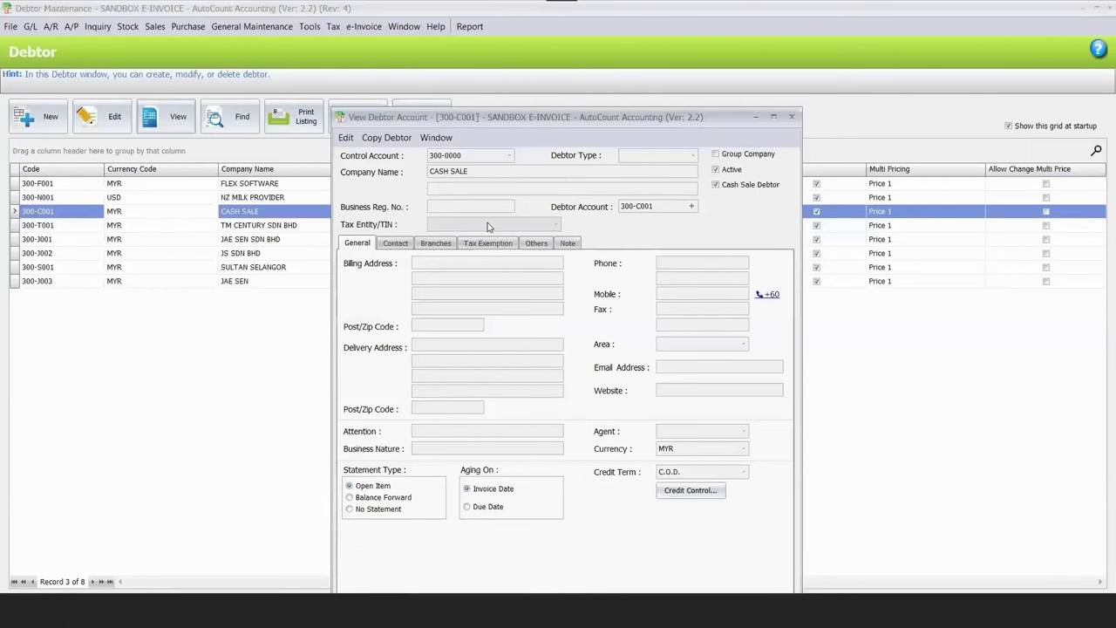
left_click(791, 116)
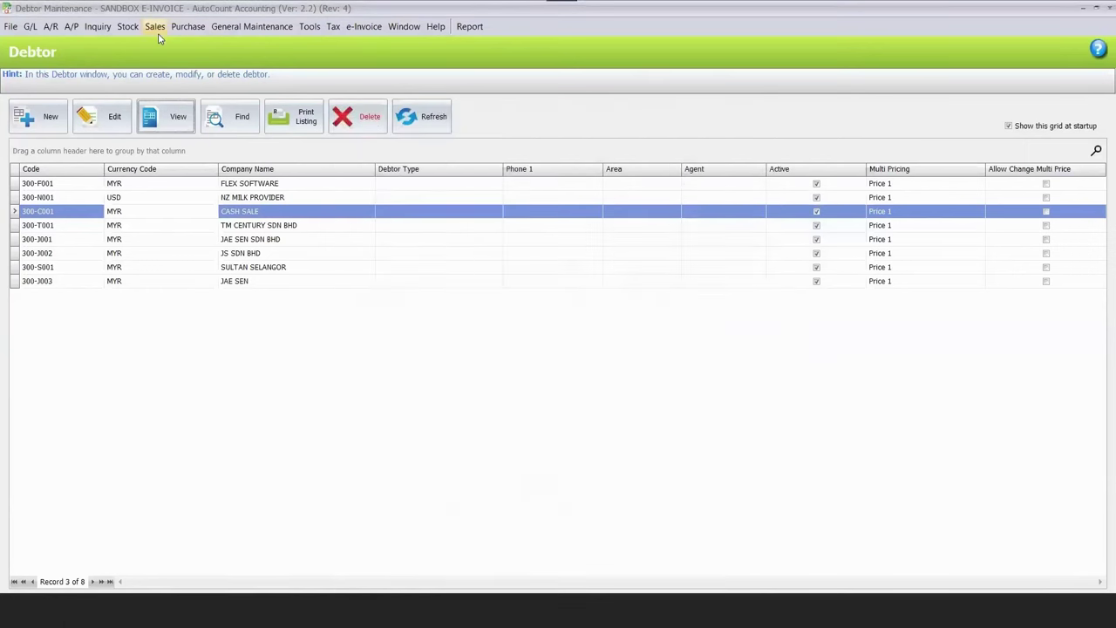
left_click(155, 27)
Enter cash sale CS-000002 for CASH SALE with one BROOM and pay 5.00 in cash.
left_click(182, 115)
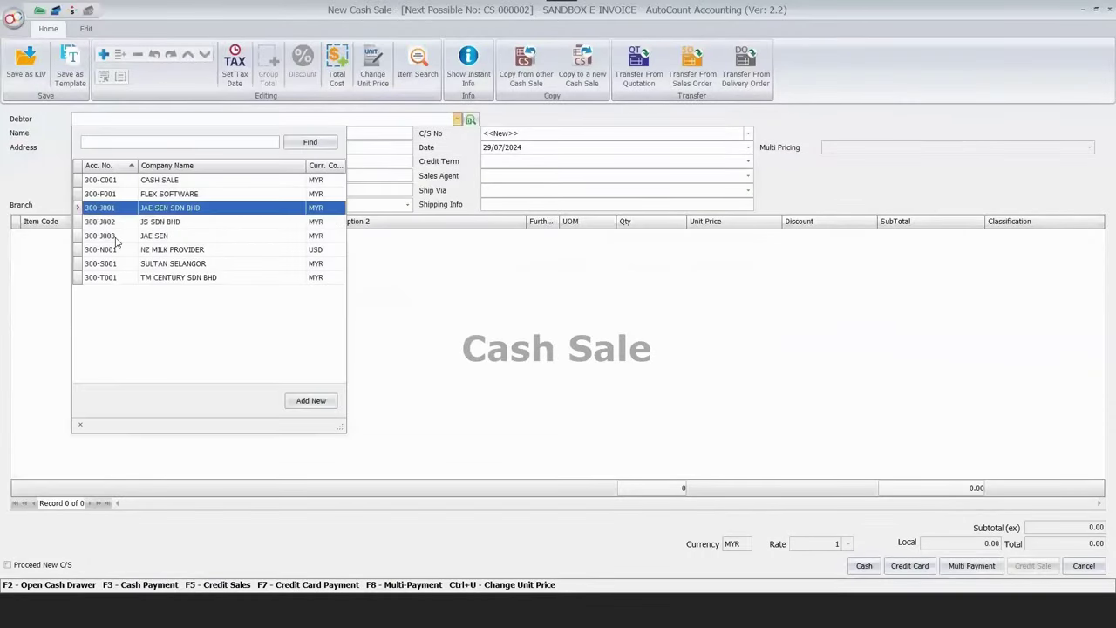
key("Up")
key("Up")
key("Up")
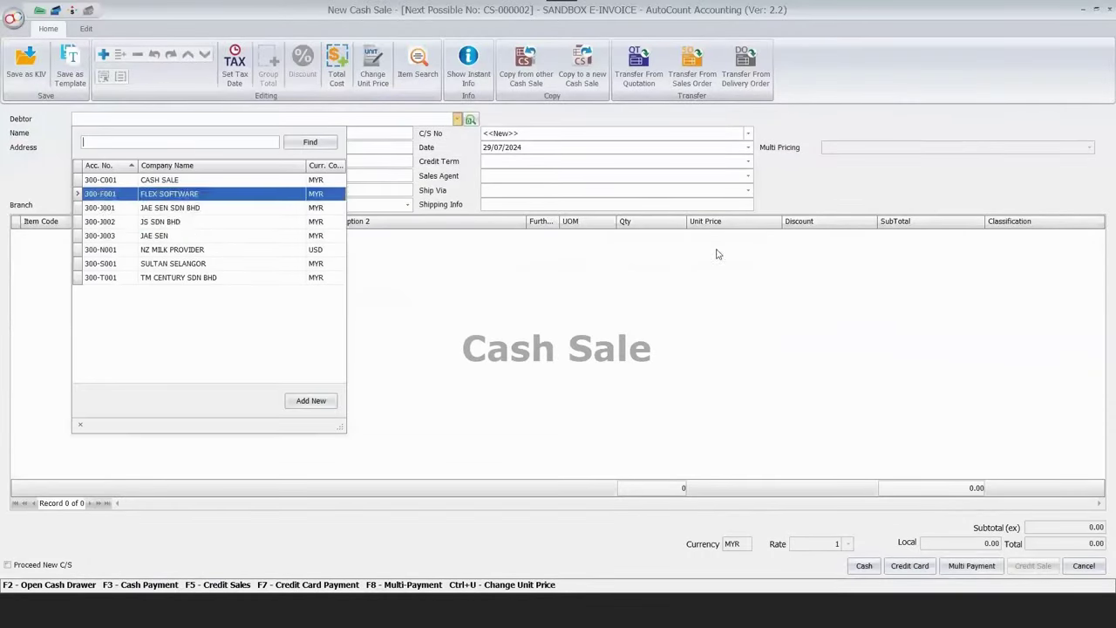
key("Return")
right_click(422, 272)
left_click(436, 282)
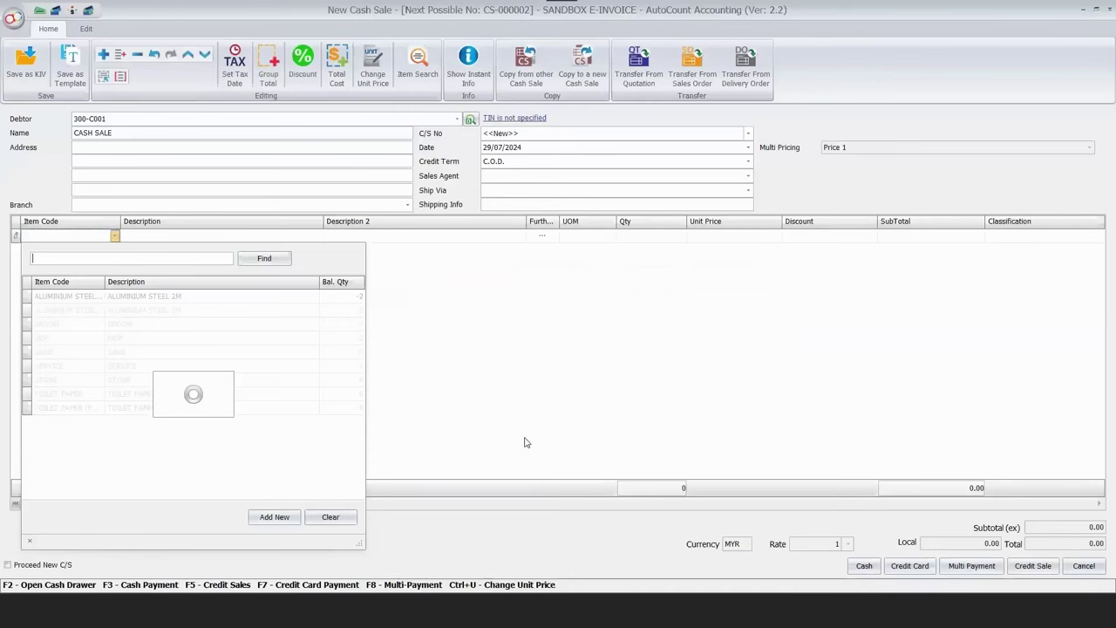
key("Up")
key("Return")
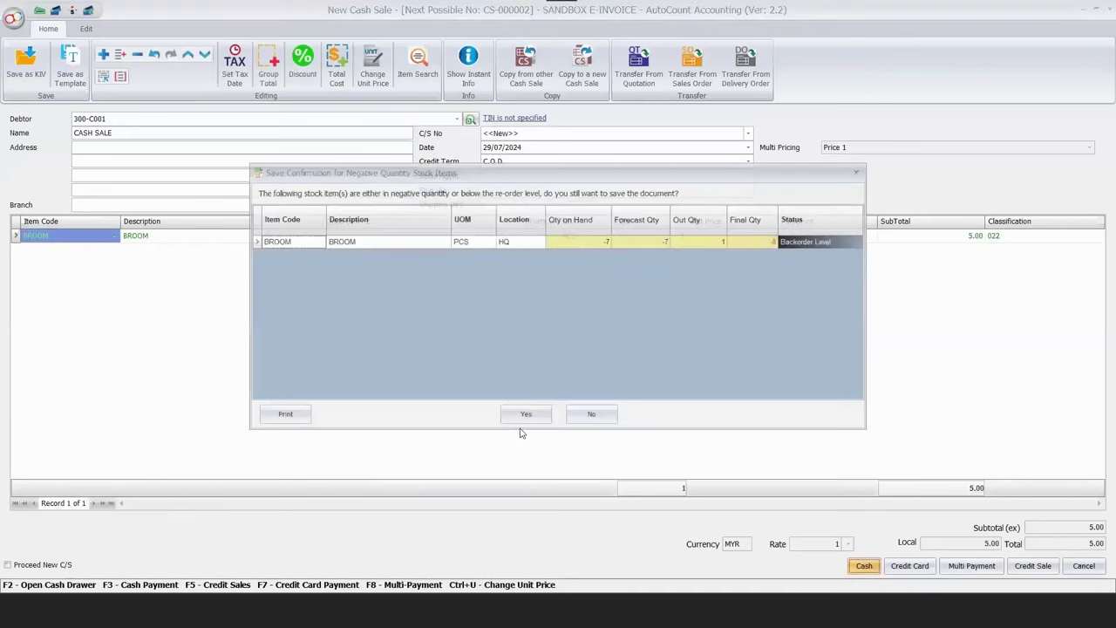
key("Return")
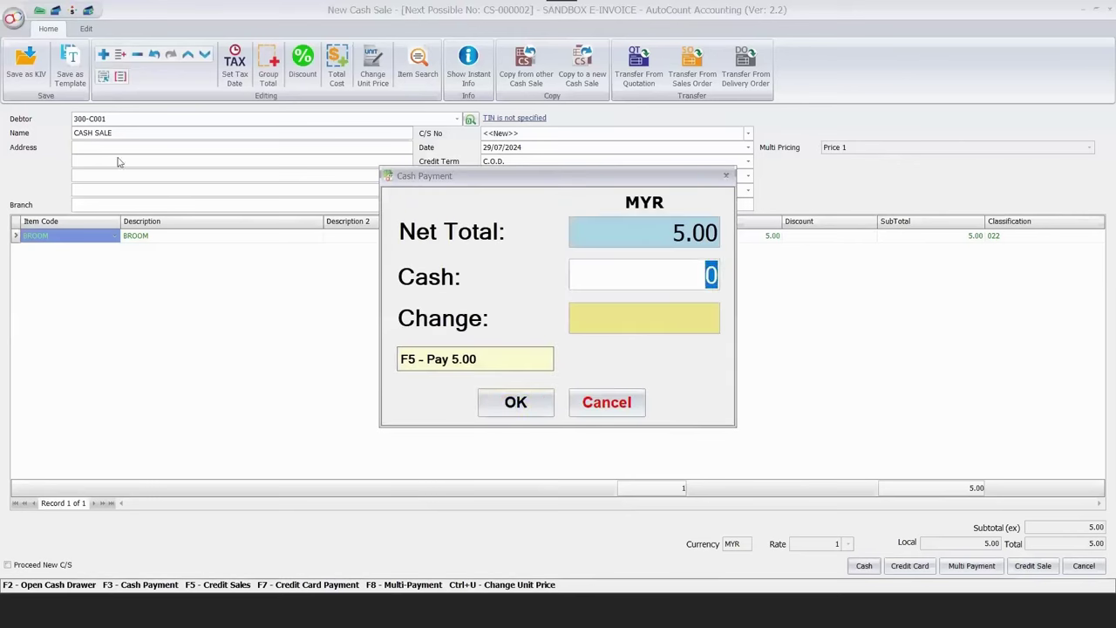
key("F5")
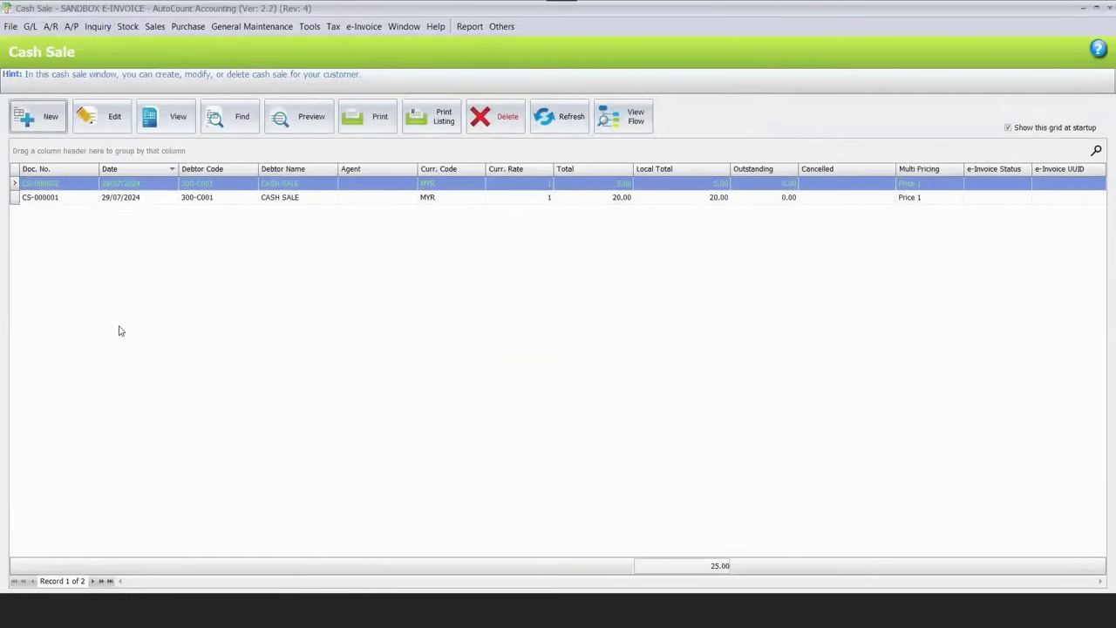
Start cash sale CS-000003 with BROOM on the first line.
key("ctrl+n")
key("Down")
key("Down")
key("Down")
key("Return")
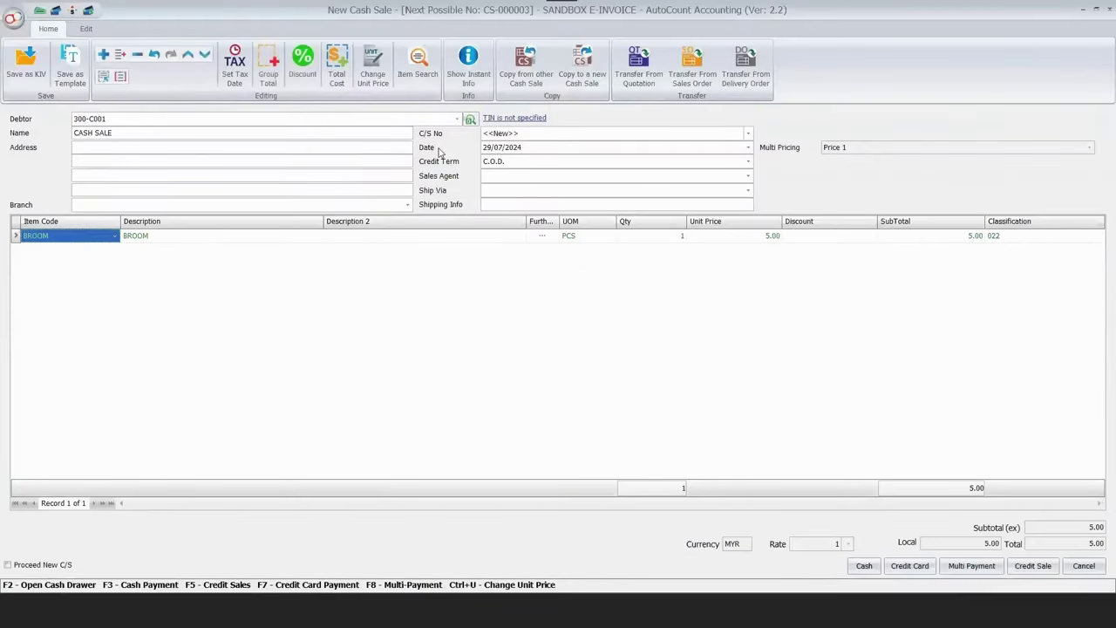
Add a new tax entity for the cash sale with business type Individual and identity type MyKAD.
left_click(514, 120)
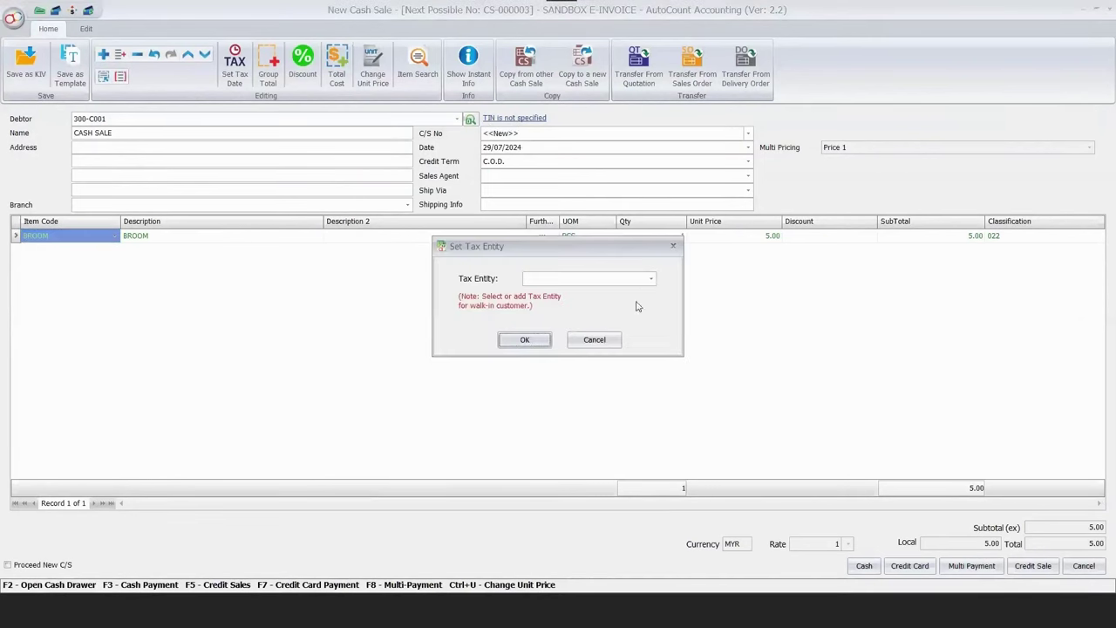
left_click(651, 278)
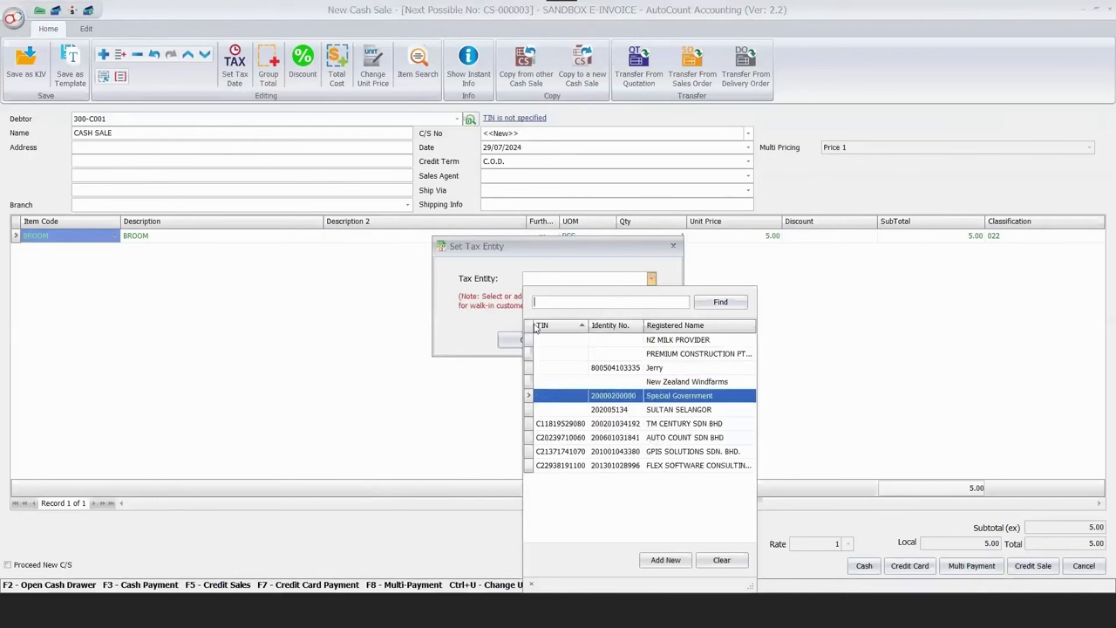
scroll(665, 563, "up", 1)
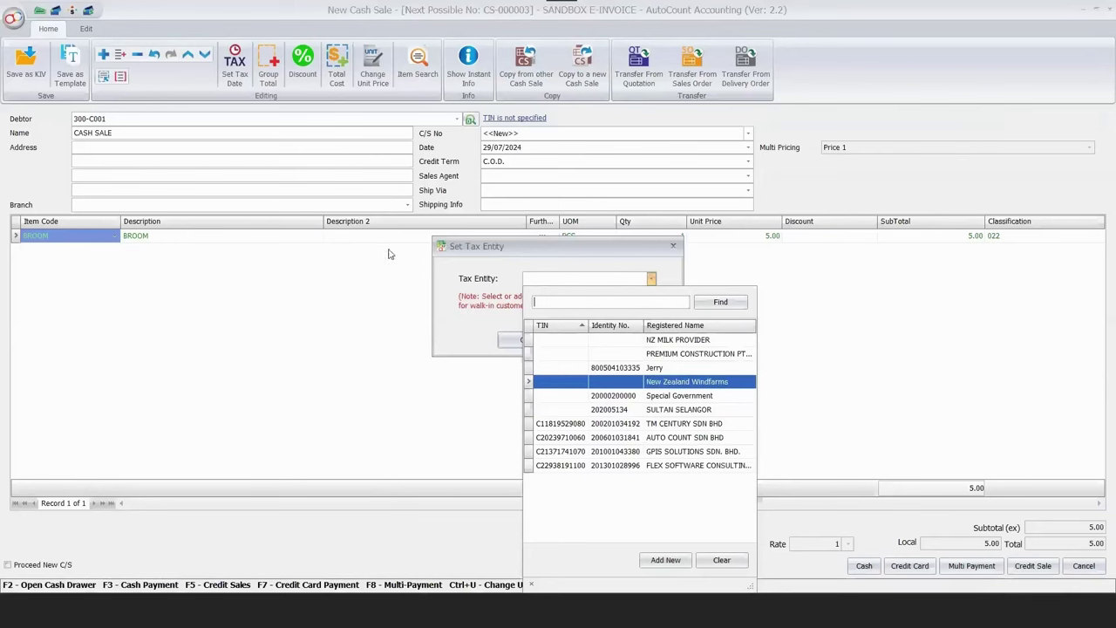
left_click(511, 192)
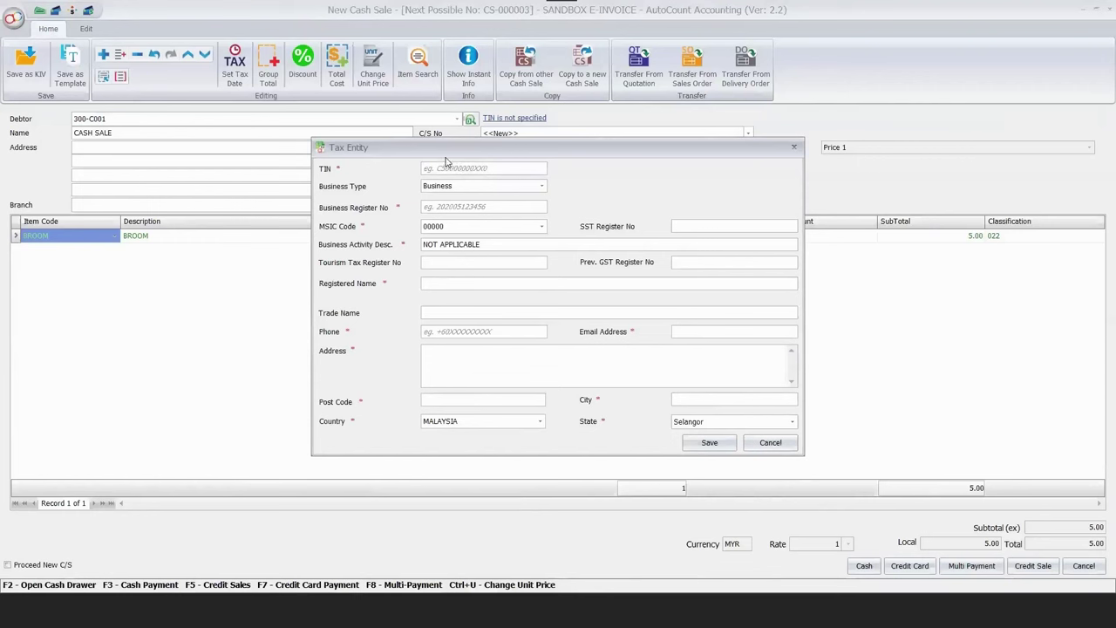
left_click(502, 187)
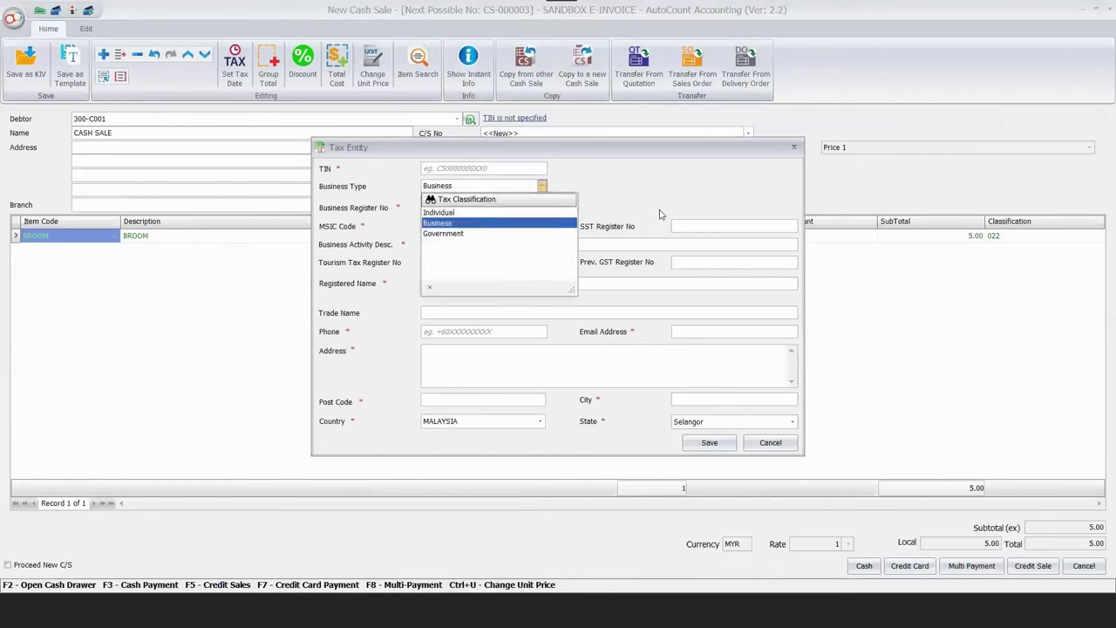
key("Up")
key("Return")
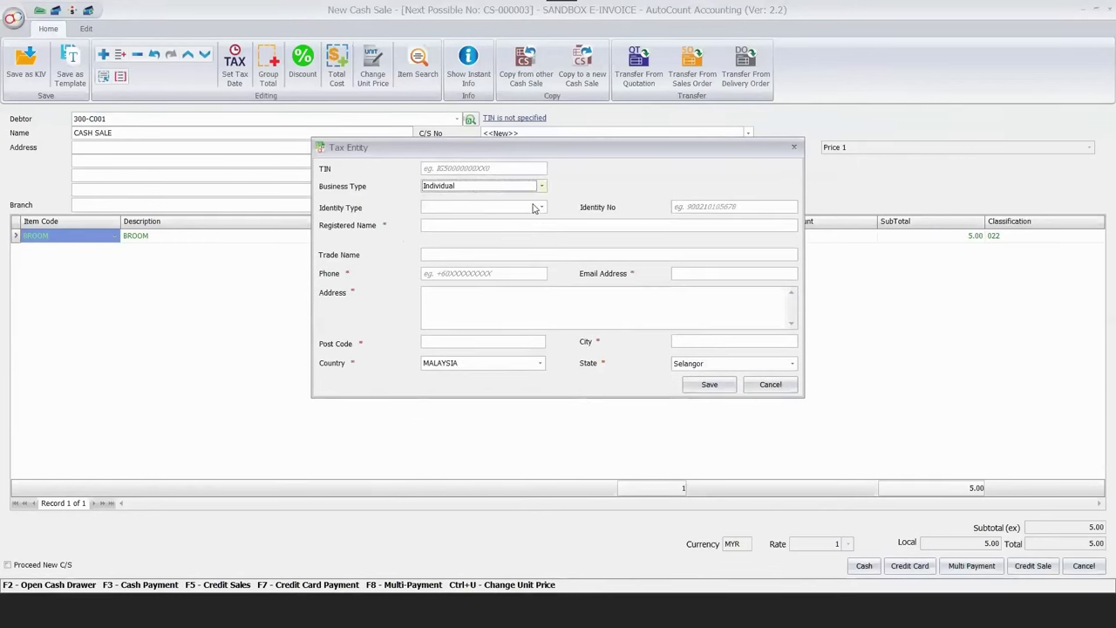
left_click(534, 207)
left_click(485, 234)
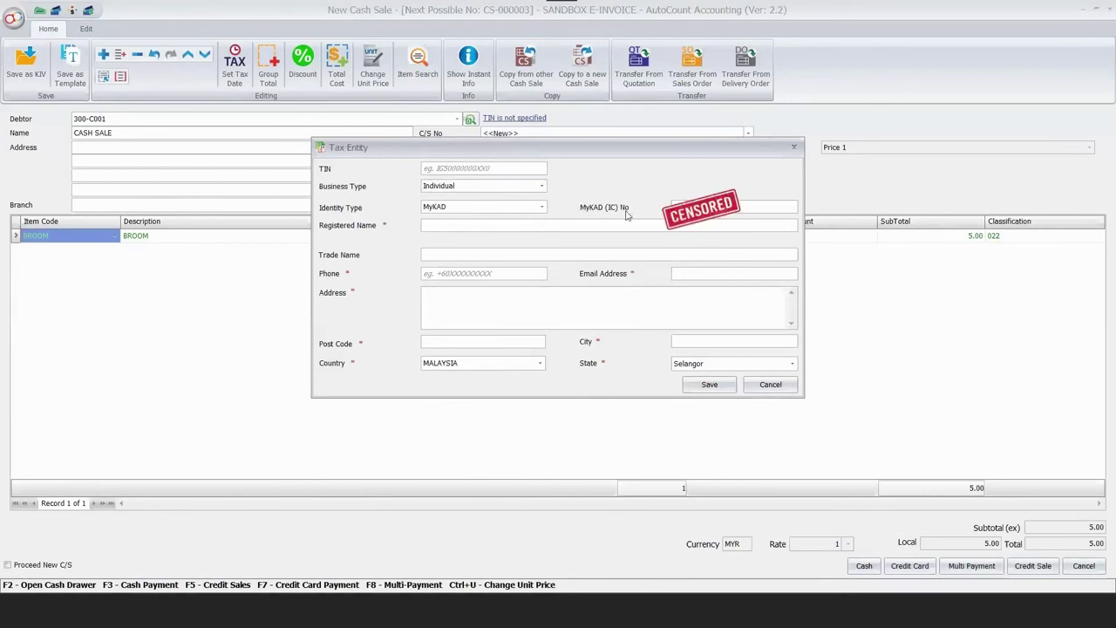
Enter the buyer's registered name, phone, e-mail, post code and city, then save the tax entity.
left_click(578, 230)
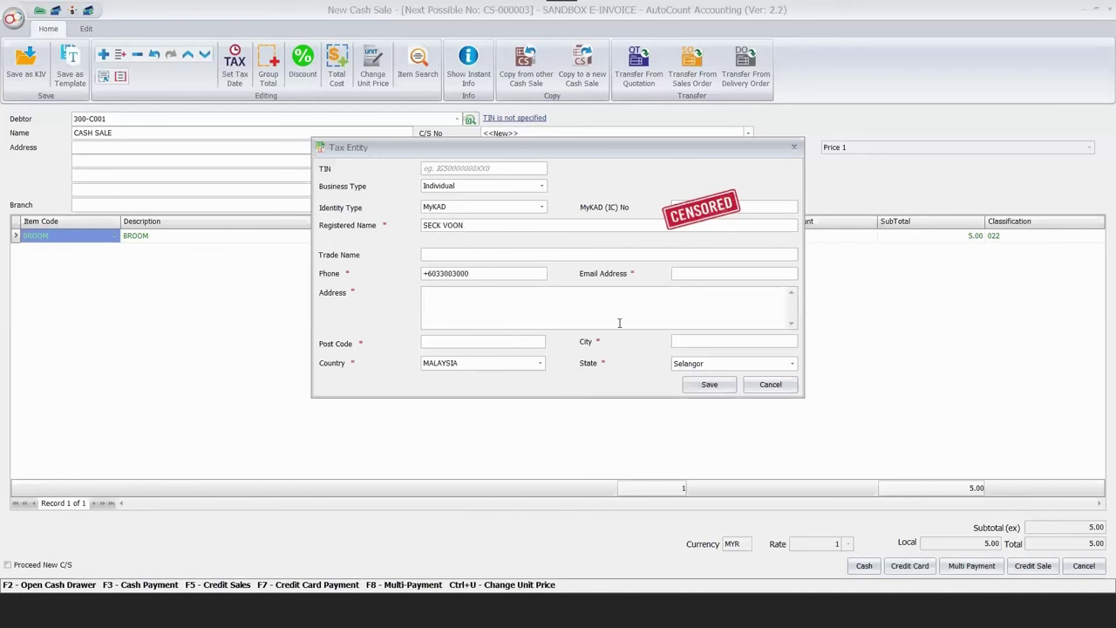
left_click(675, 274)
left_click(425, 293)
double_click(476, 341)
type("41100")
left_click(728, 345)
type("Kla")
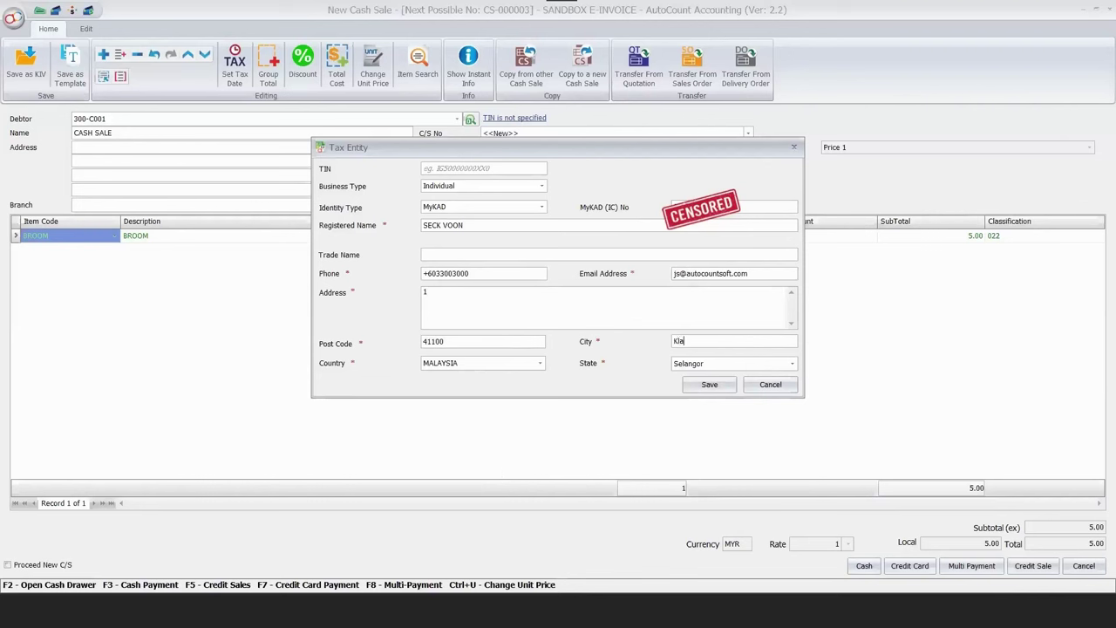
type("ng")
left_click(709, 385)
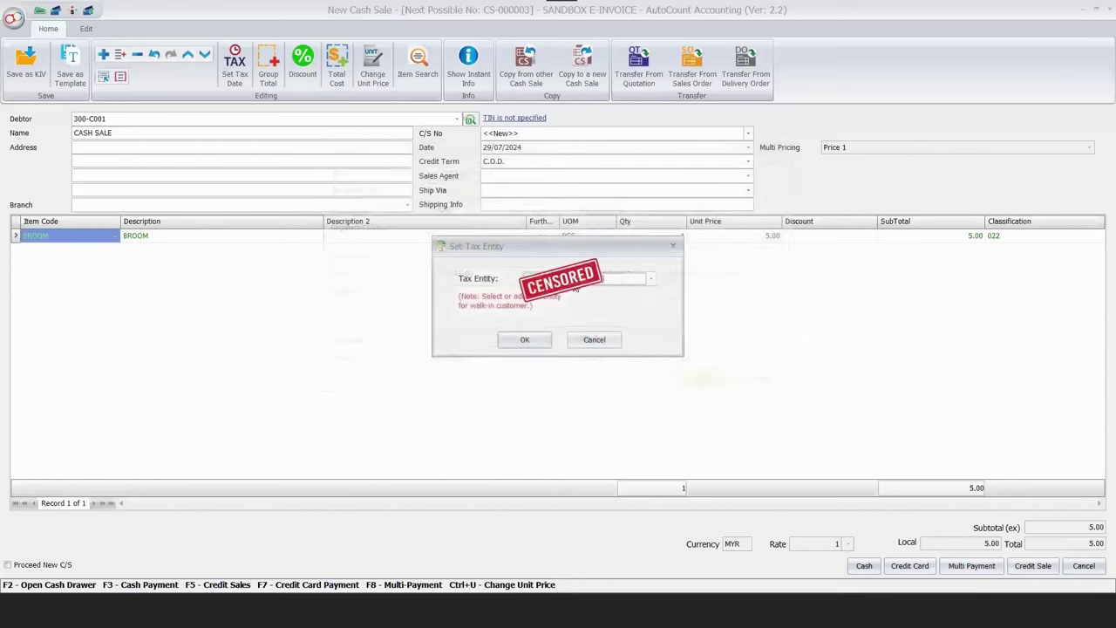
Assign the new tax entity, number the sale CS-555555555, and save it paid in cash.
left_click(525, 339)
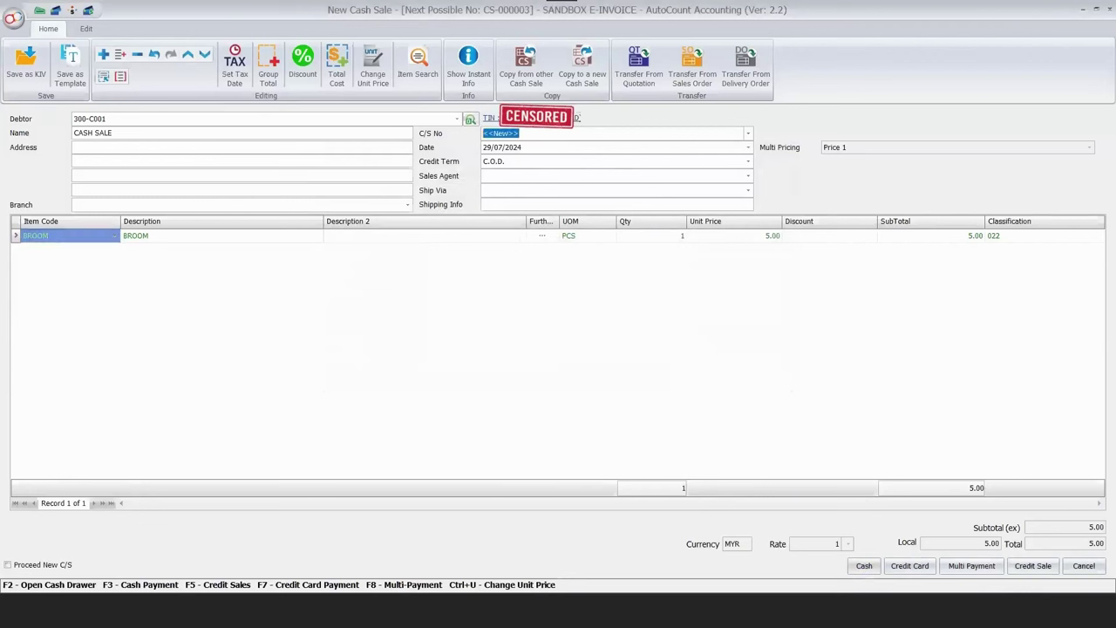
type("CS-55555")
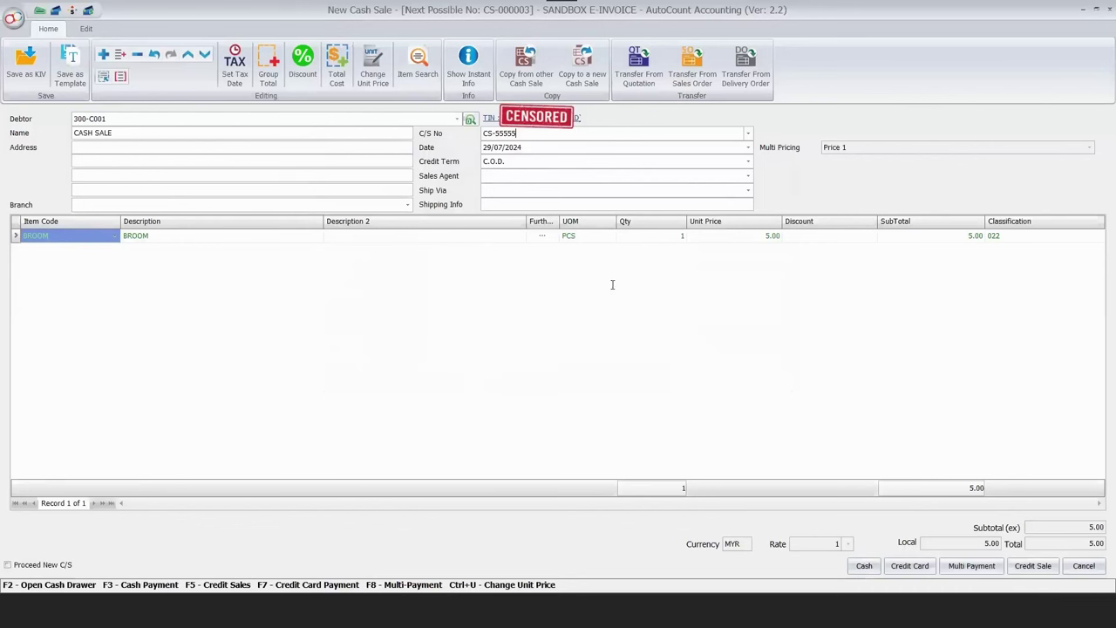
type("5555")
left_click(526, 399)
key("F3")
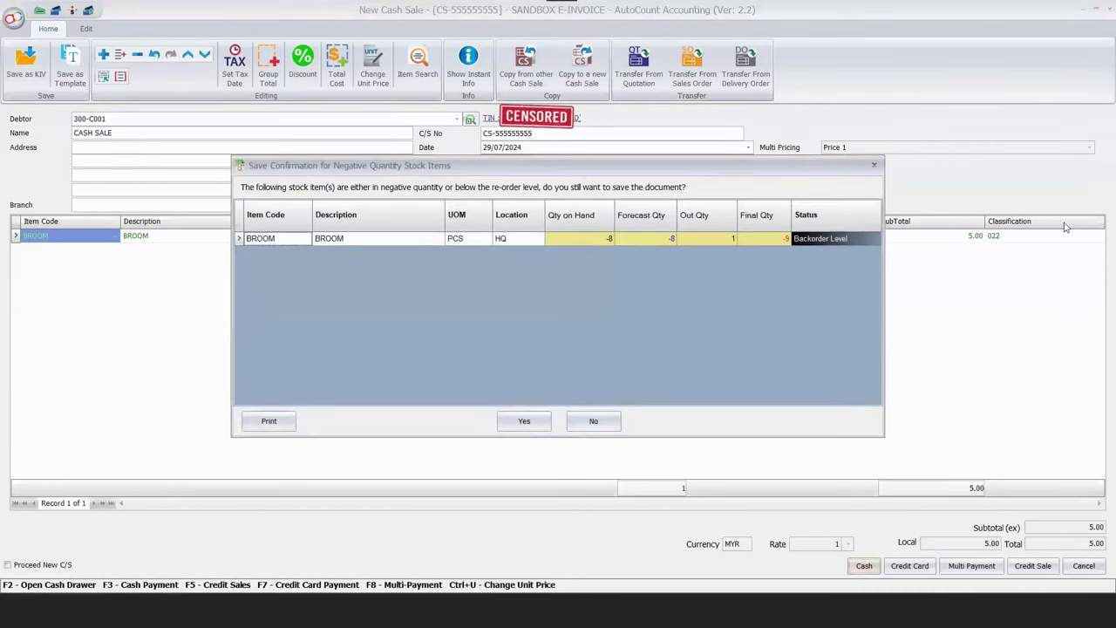
key("Return")
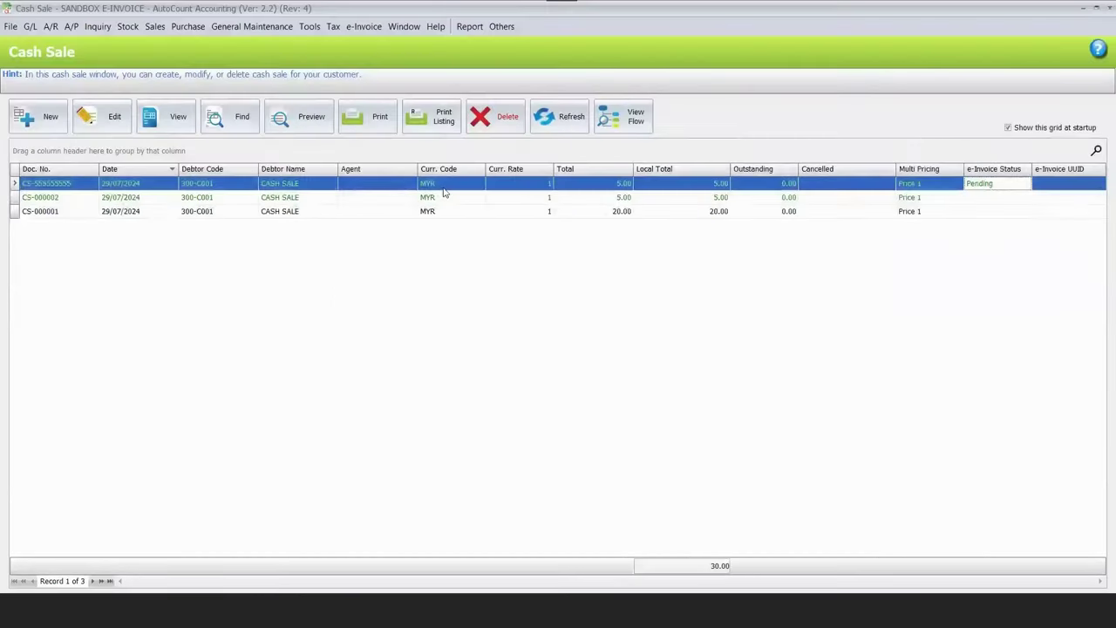
Refresh the cash sale listing to show the new sale's e-Invoice status, then go to MyInvois.
left_click(559, 116)
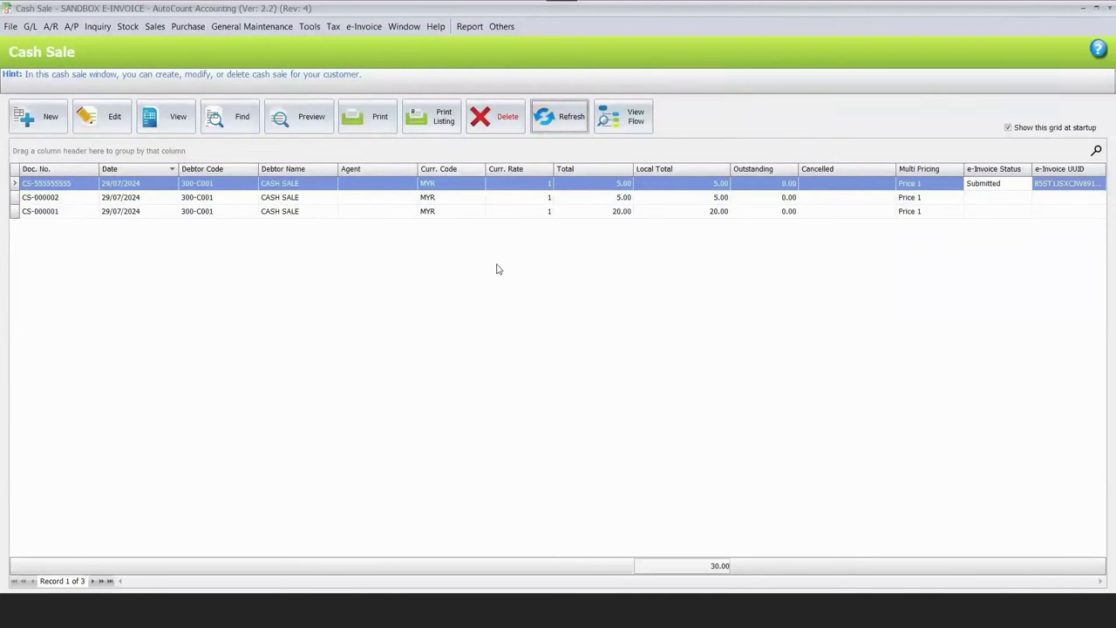
left_click(559, 116)
left_click(92, 582)
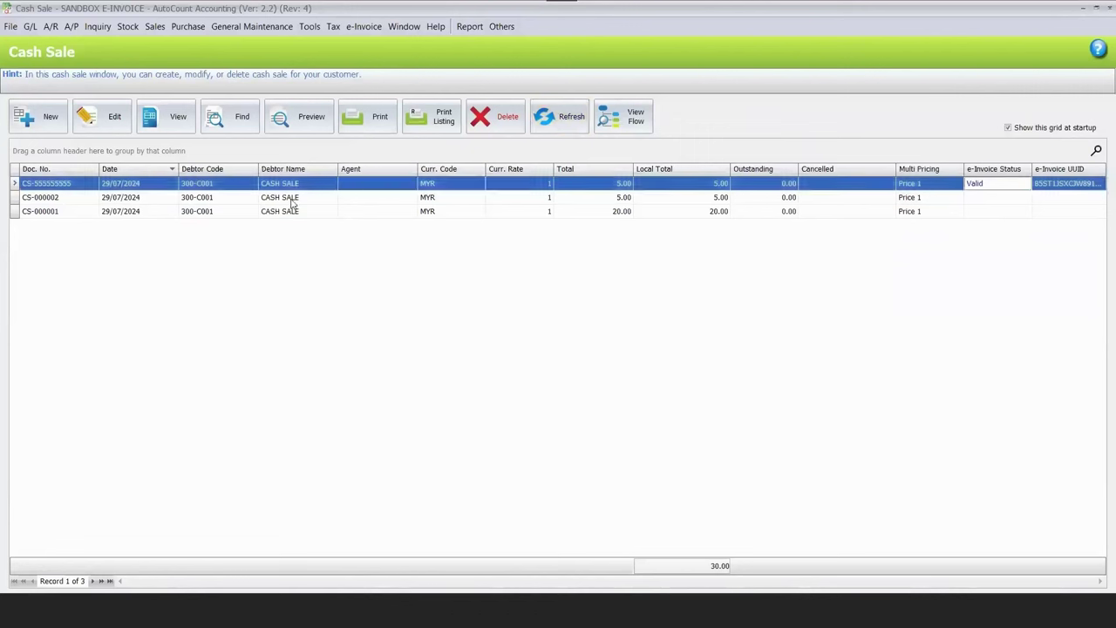
key("alt+Tab")
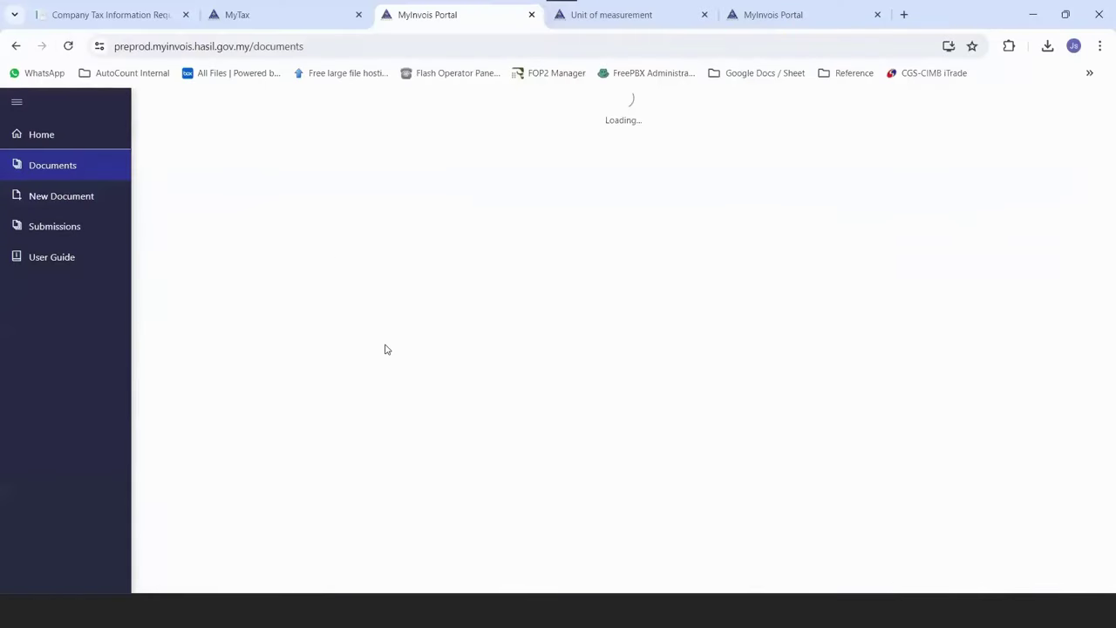
Review the Valid CS-555555555 document's supplier and buyer details on MyInvois, then return to the slides.
left_click(1038, 336)
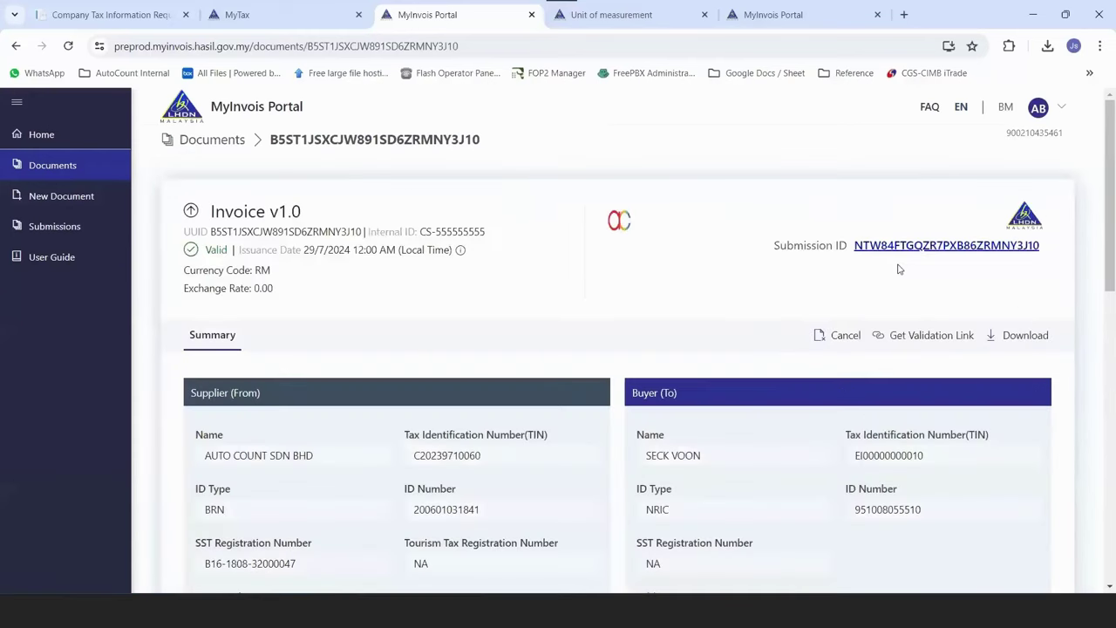
scroll(925, 238, "down", 3)
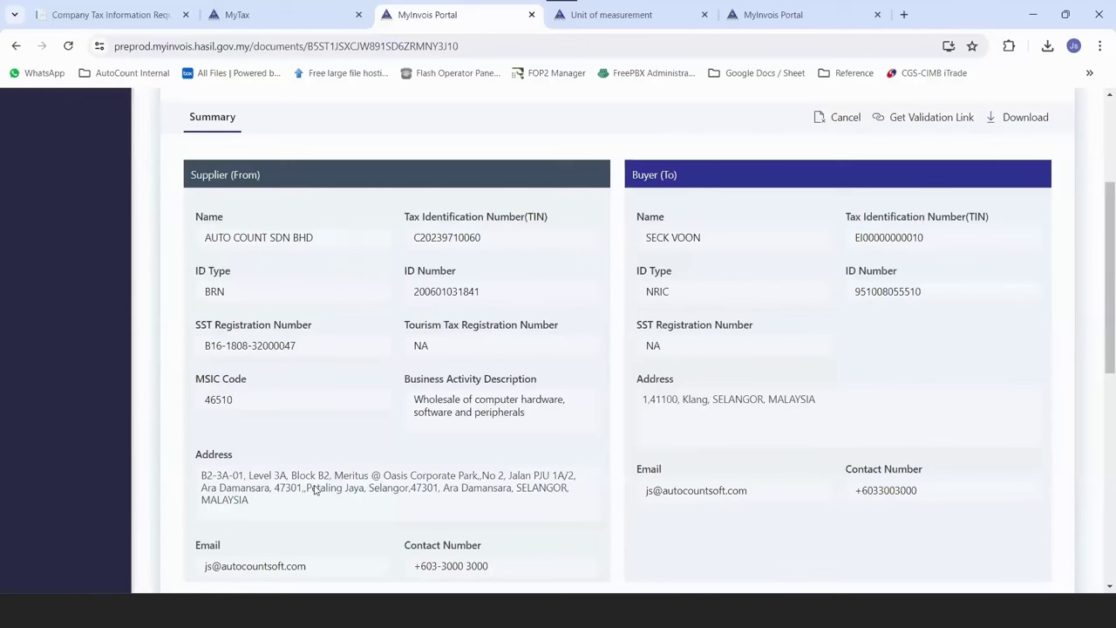
scroll(316, 491, "up", 2)
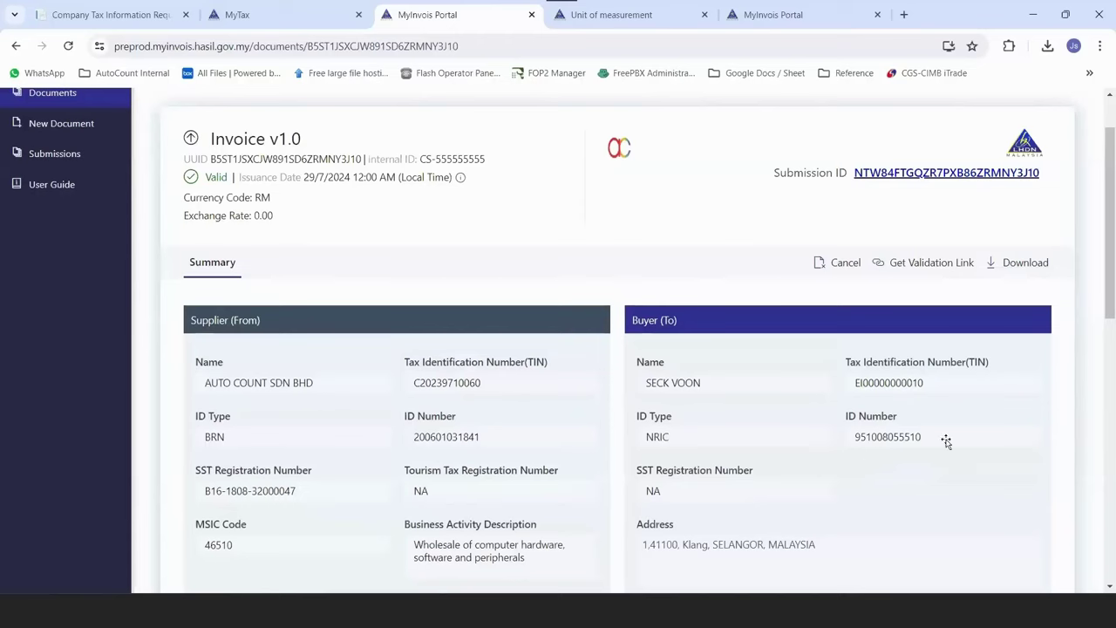
key("alt+Tab")
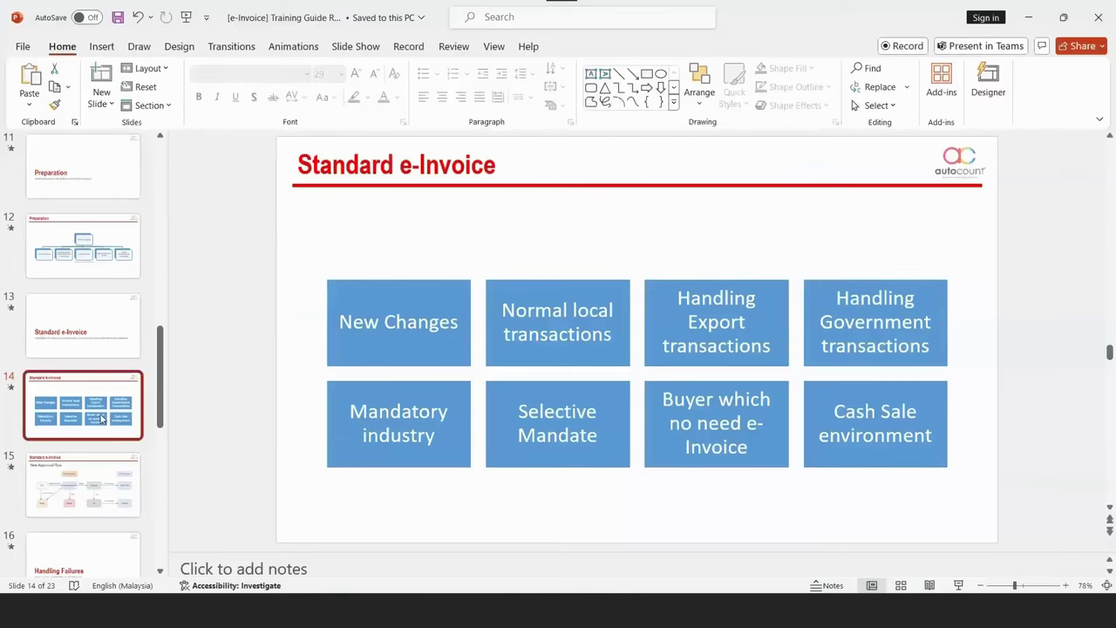
Present the Handling Failures submission-failure slide, then bring up AutoCount's failed invoice I-000008.
scroll(91, 471, "down", 2)
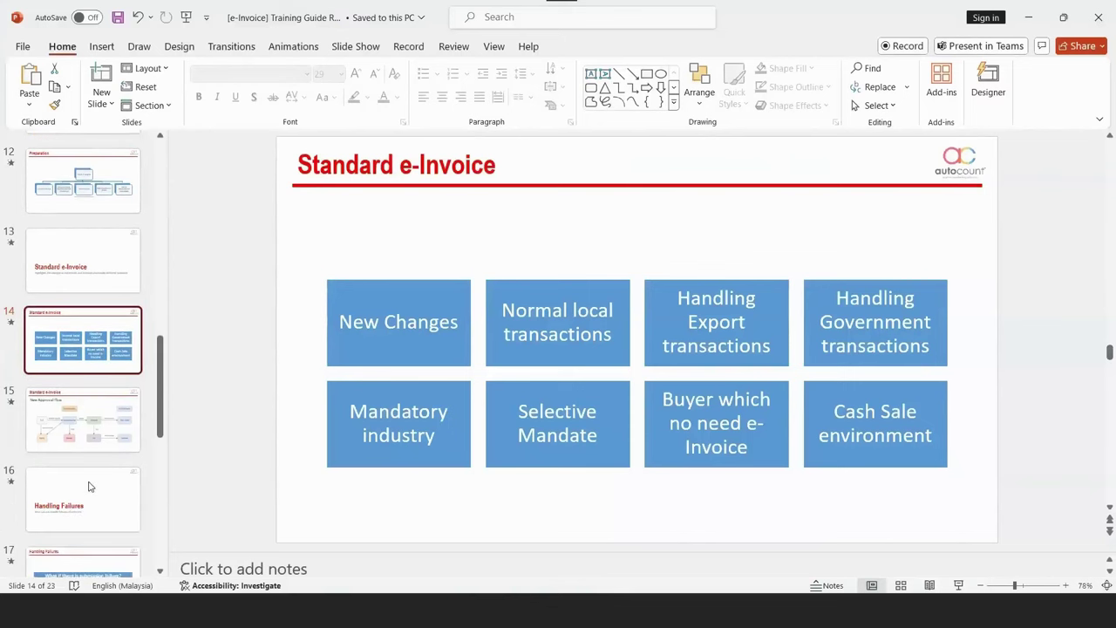
left_click(88, 486)
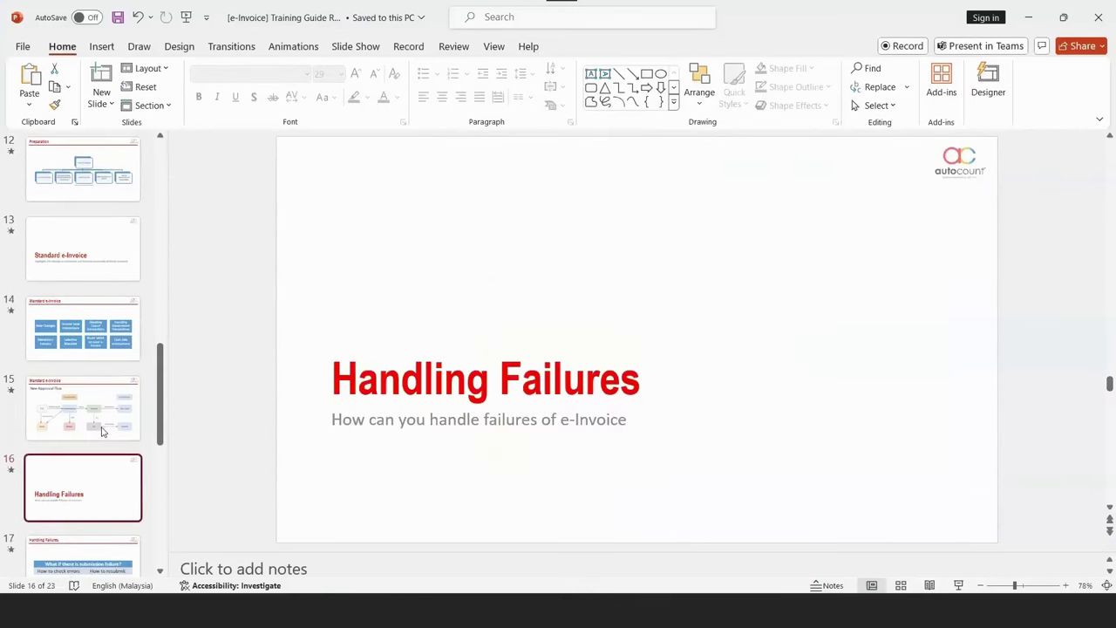
scroll(100, 428, "down", 3)
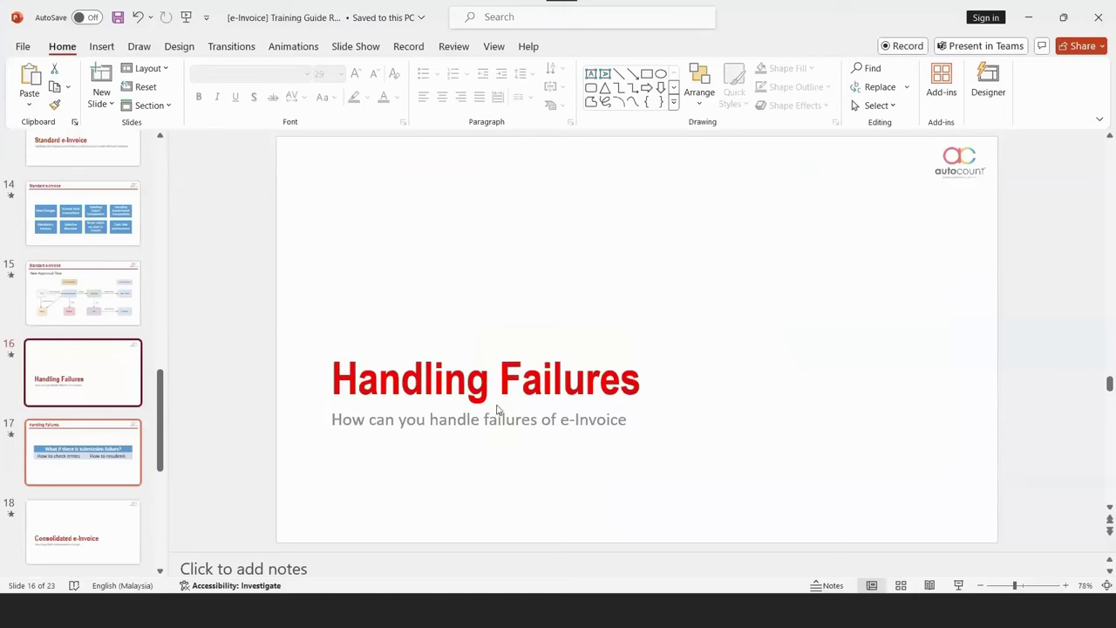
key("Down")
mouse_move(375, 610)
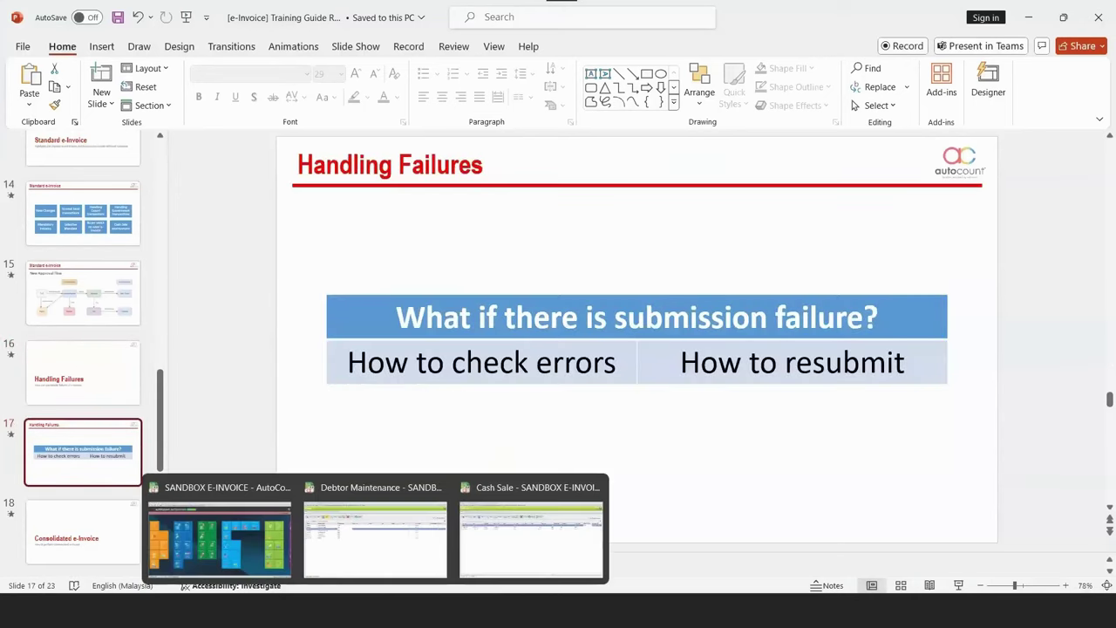
left_click(375, 611)
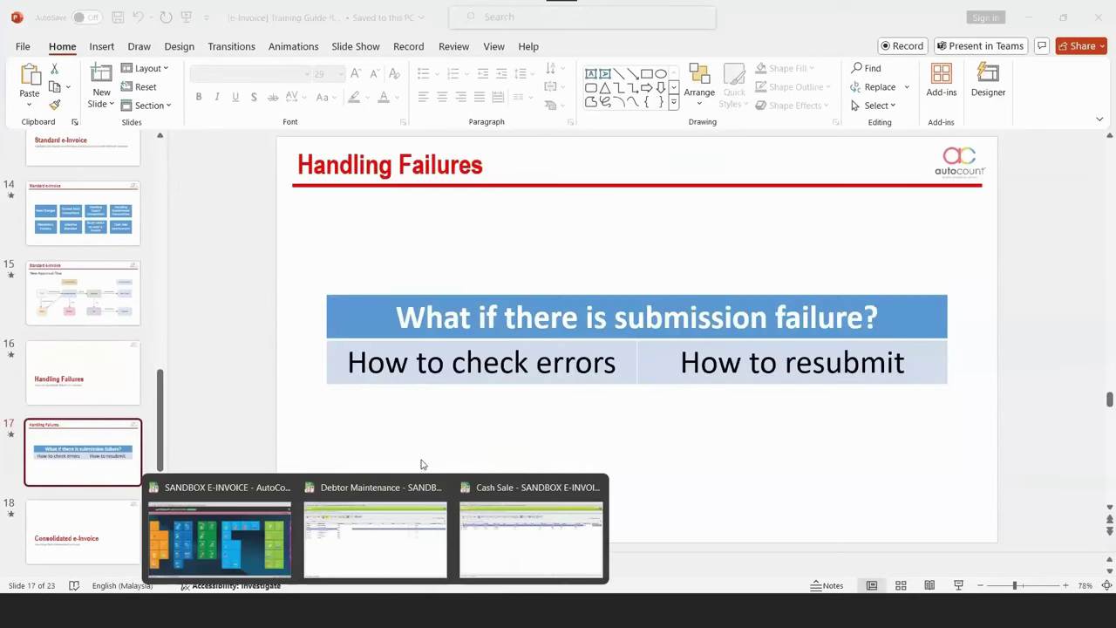
key("alt+Tab")
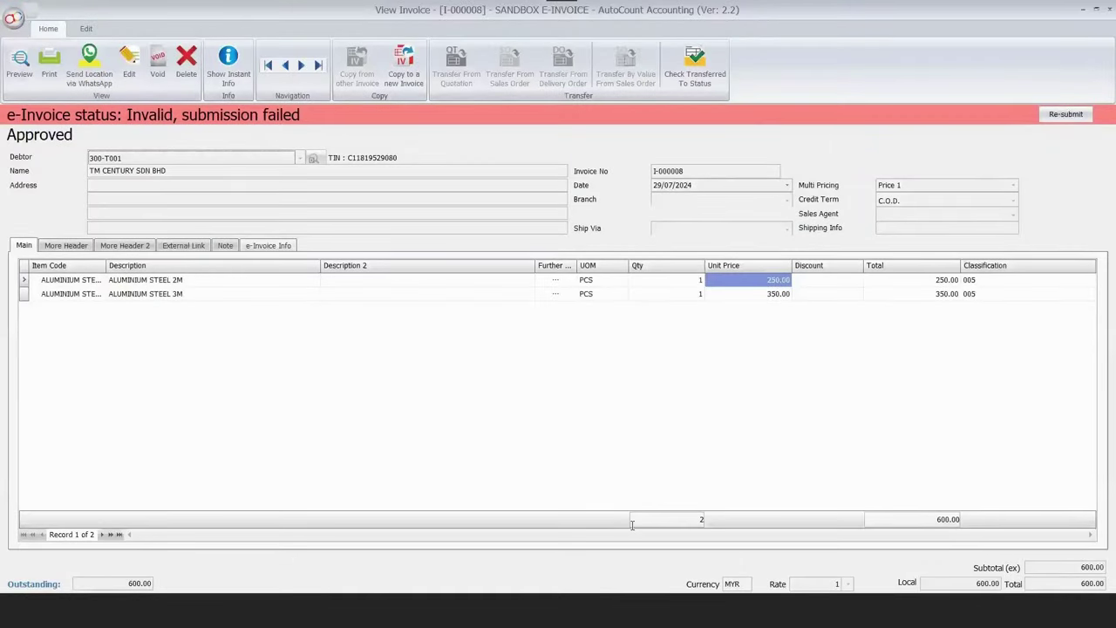
Show I-000008's e-Invoice Info and highlight the DS302 Duplicated Submission Validator error.
left_click(268, 245)
key("ctrl+a")
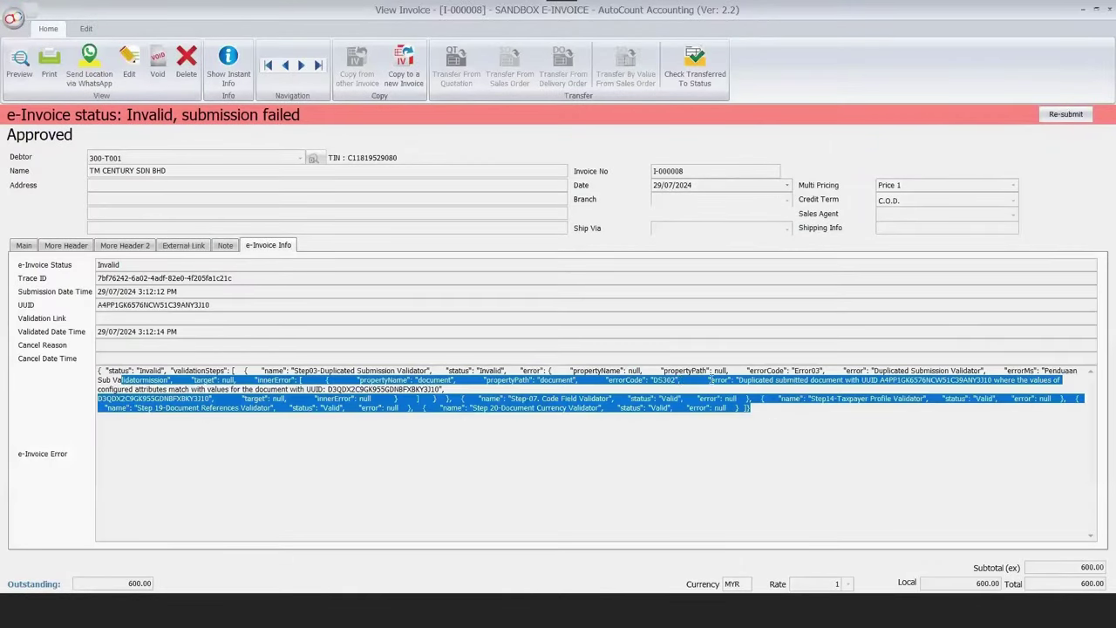
left_click(711, 380)
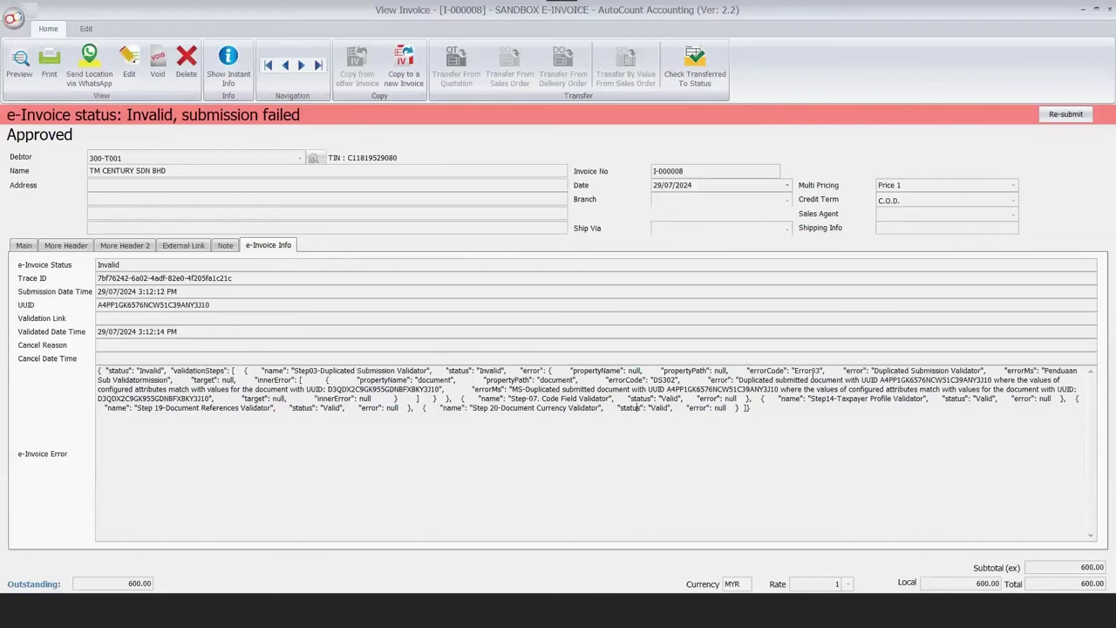
key("ctrl+shift+Right")
key("ctrl+End")
key("Tab")
left_click(708, 170)
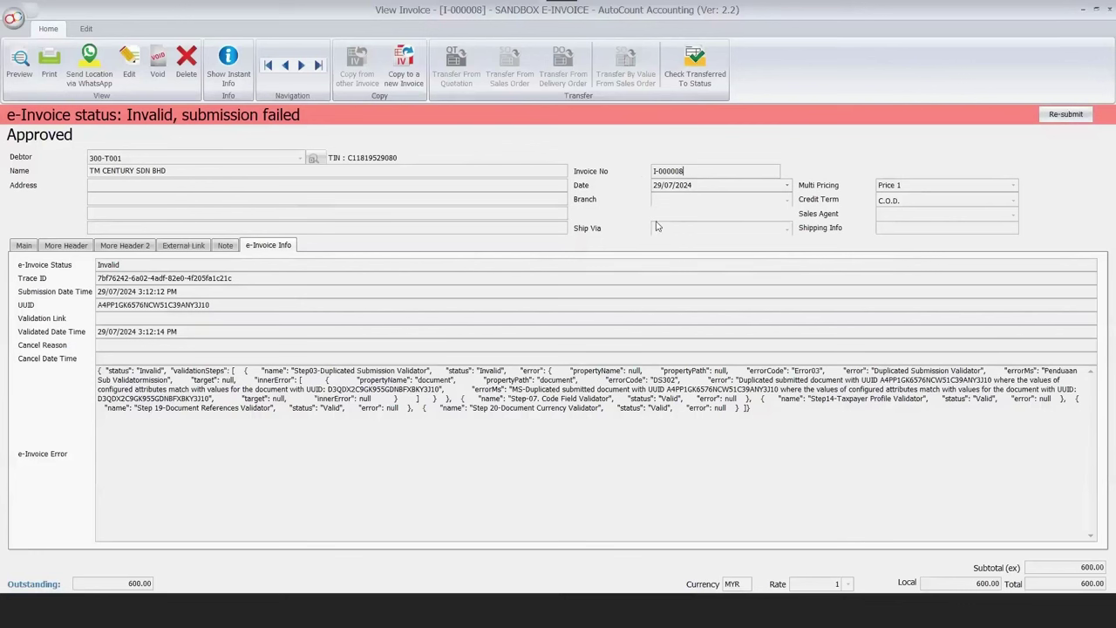
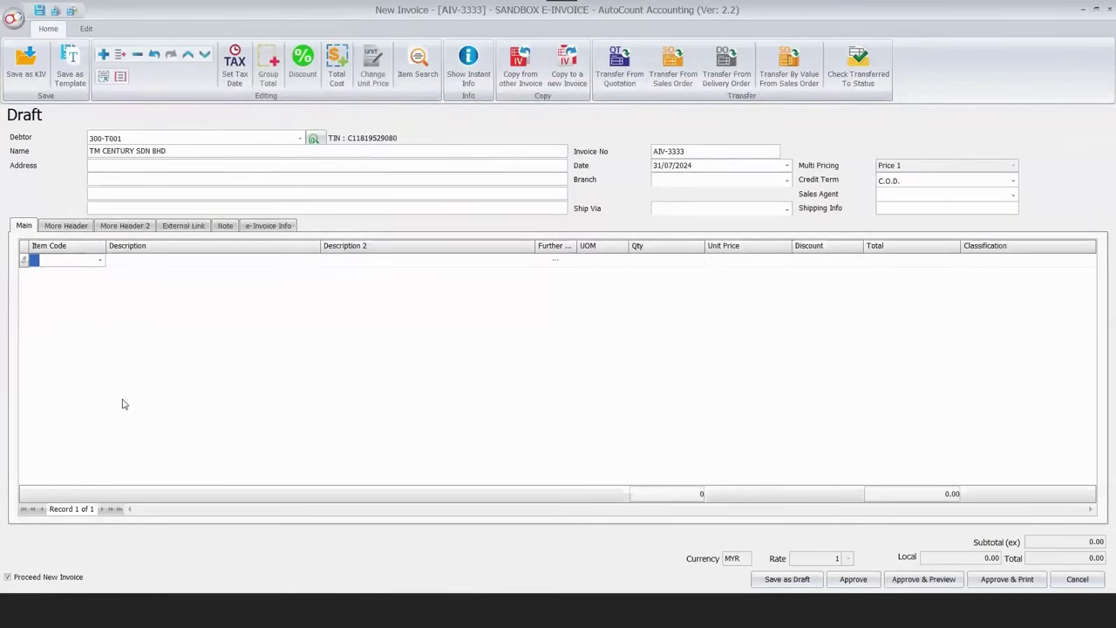
Add a SERVICE line at unit price 5.00 and highlight the future issuance-date error.
type("SERVICE")
key("Return")
left_click(738, 263)
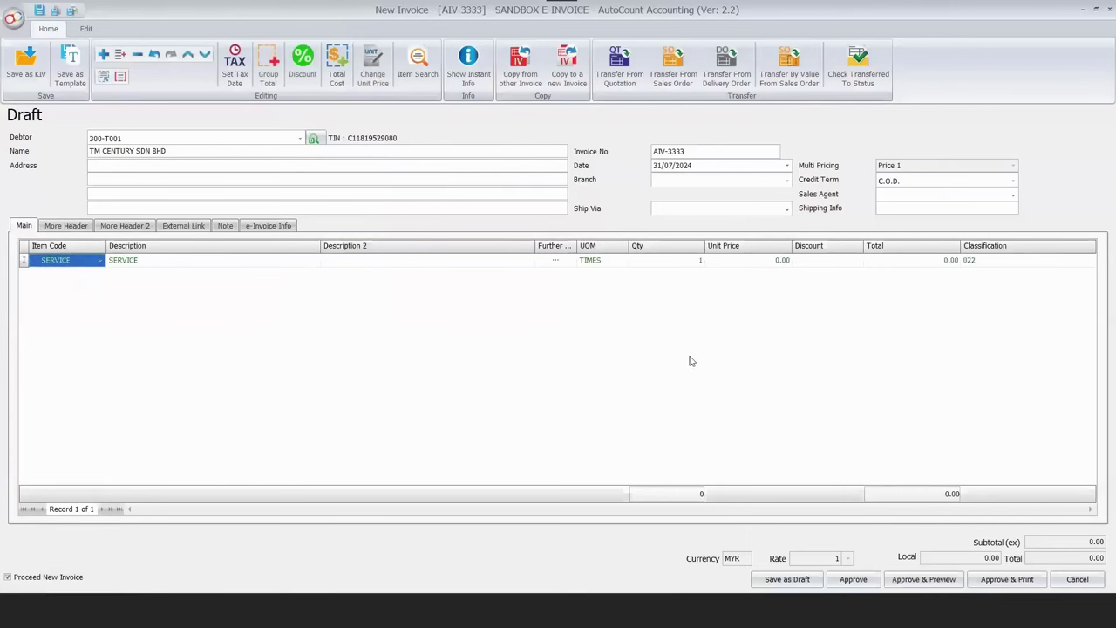
type("5")
key("Return")
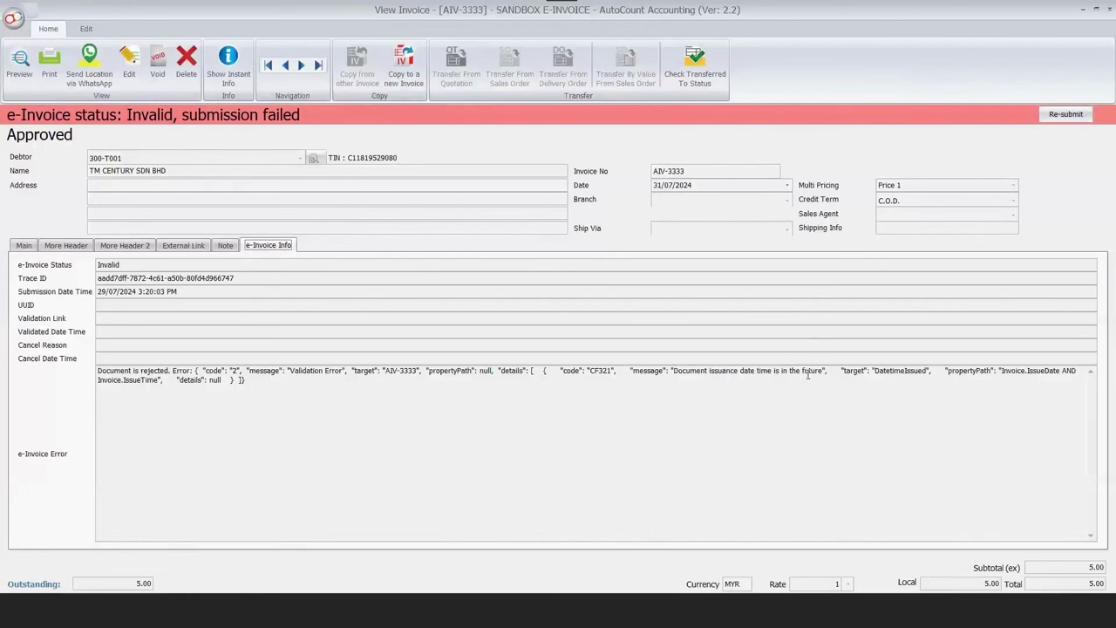
left_click_drag(673, 371, 825, 372)
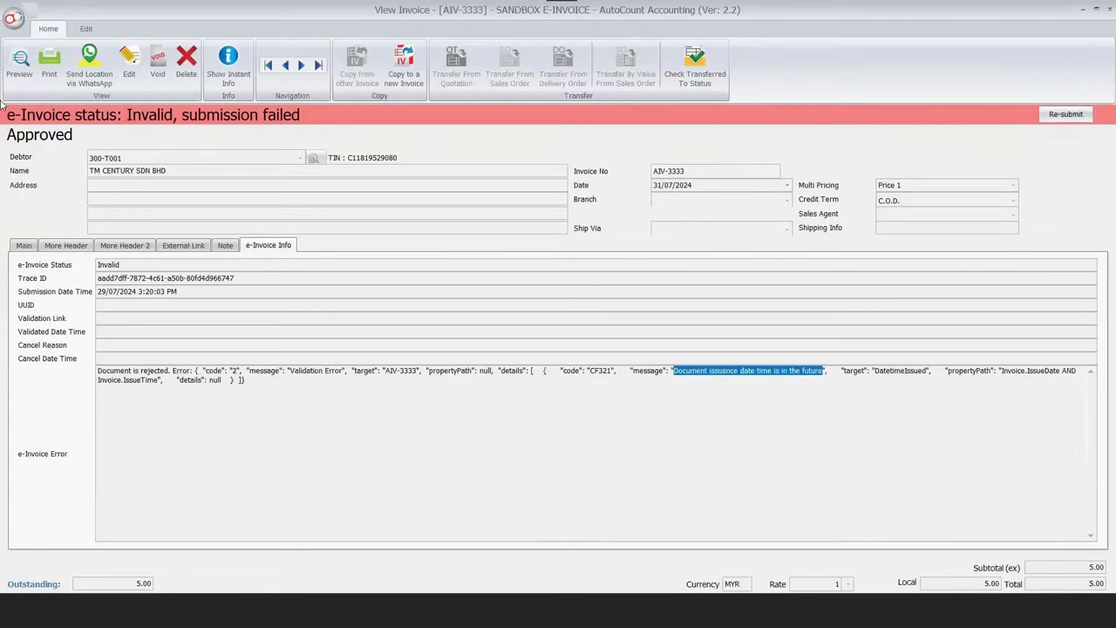
Edit AIV-3333 to correct its date to 29/07/2024, then refresh the invoice list.
left_click(130, 61)
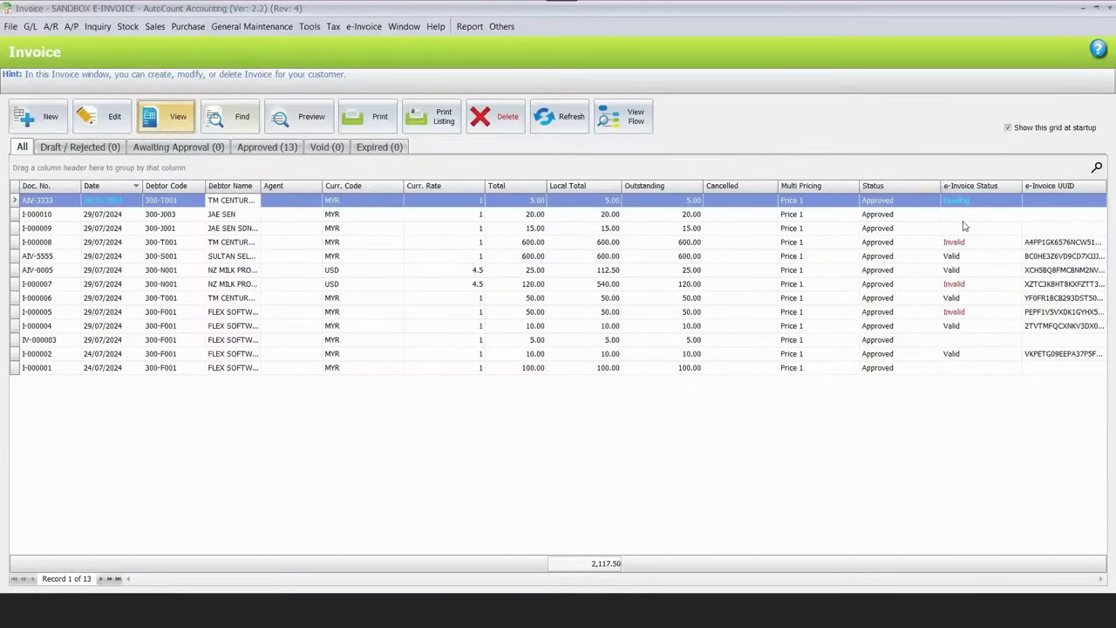
left_click(559, 116)
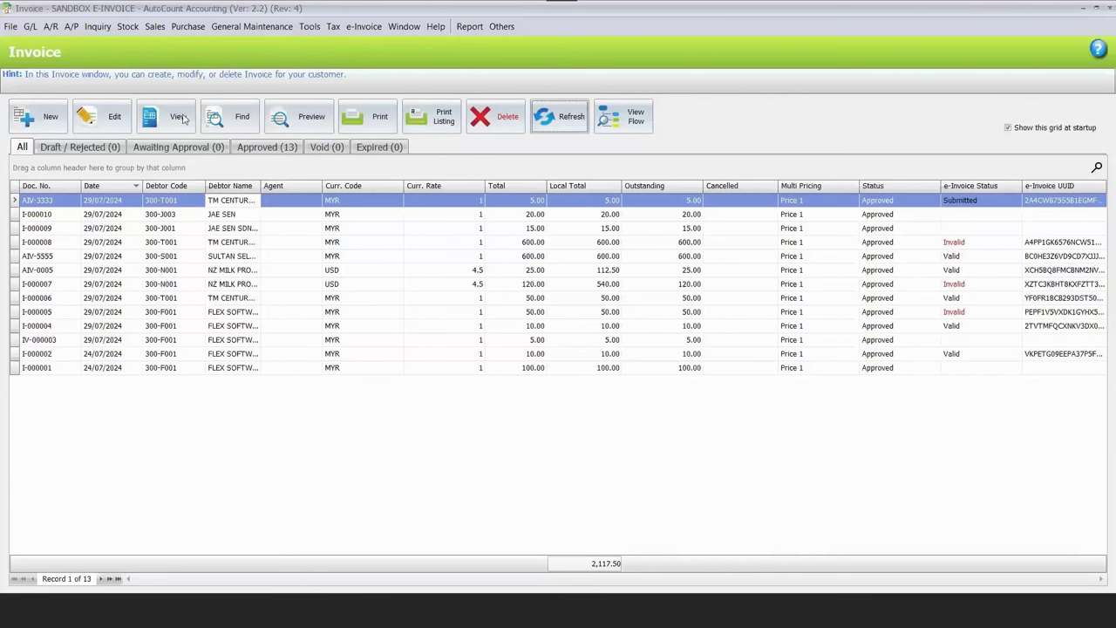
Inspect invoice I-000008's details, then go to slide 18, Consolidated e-Invoice.
left_click(953, 242)
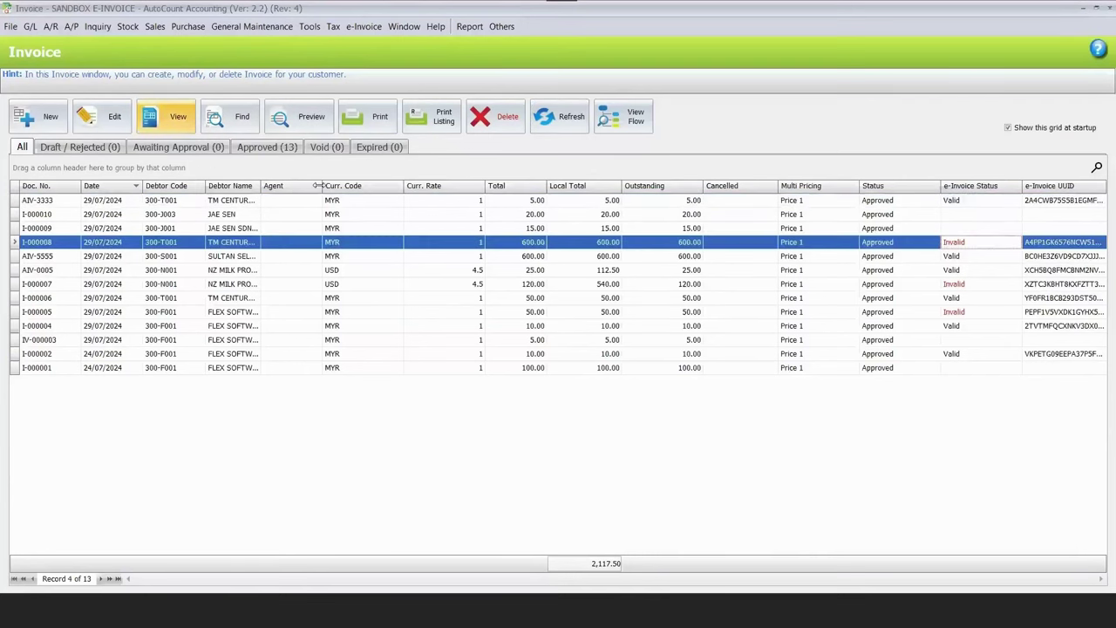
left_click(178, 129)
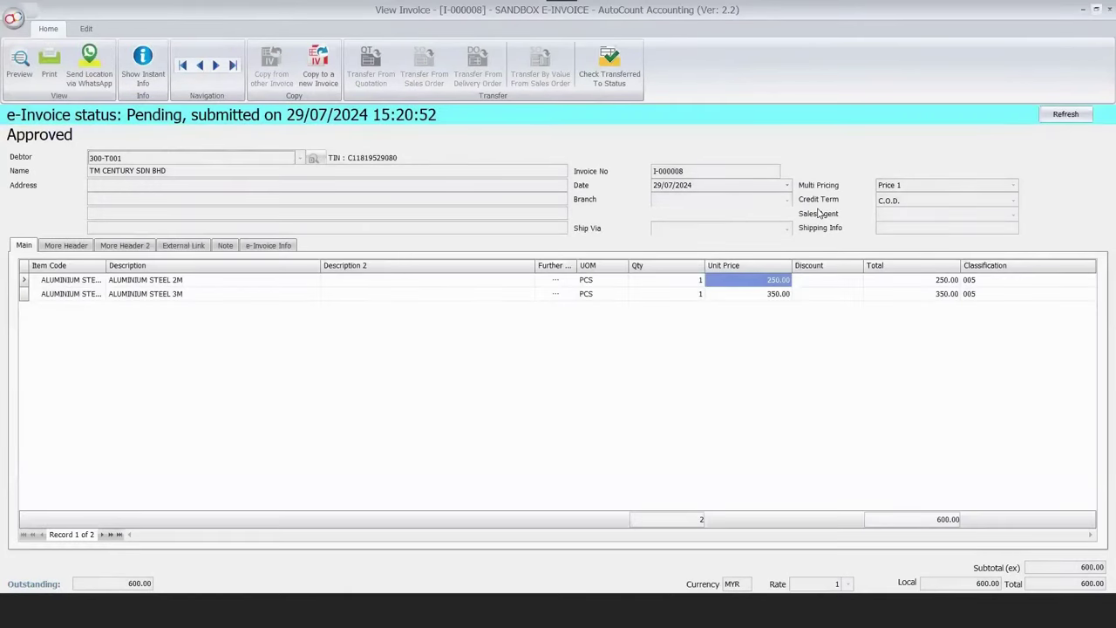
key("Escape")
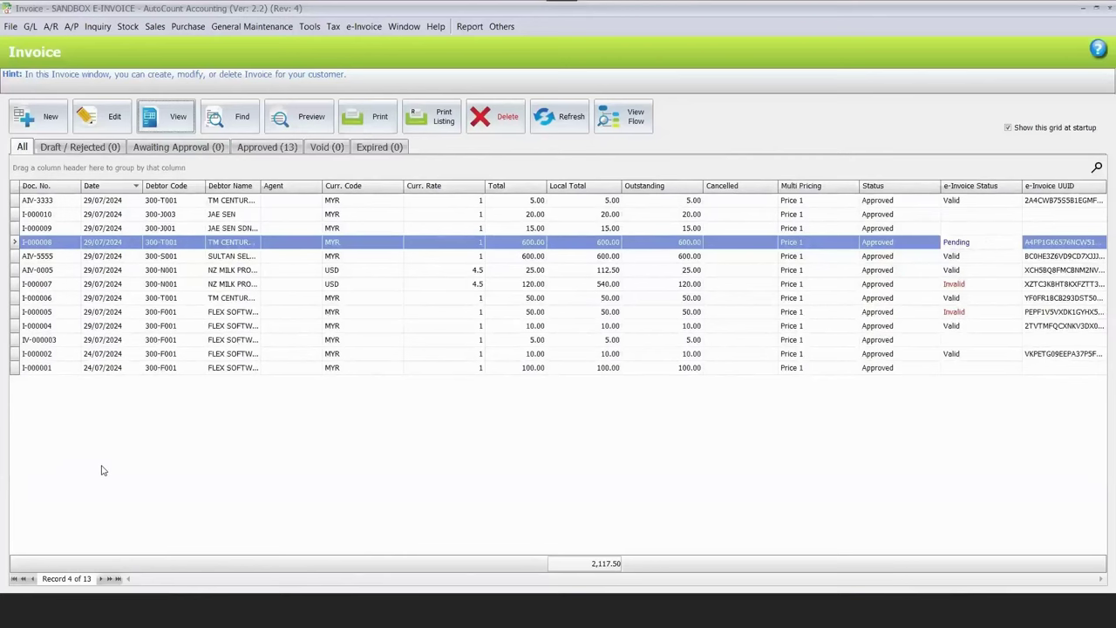
scroll(92, 459, "down", 4)
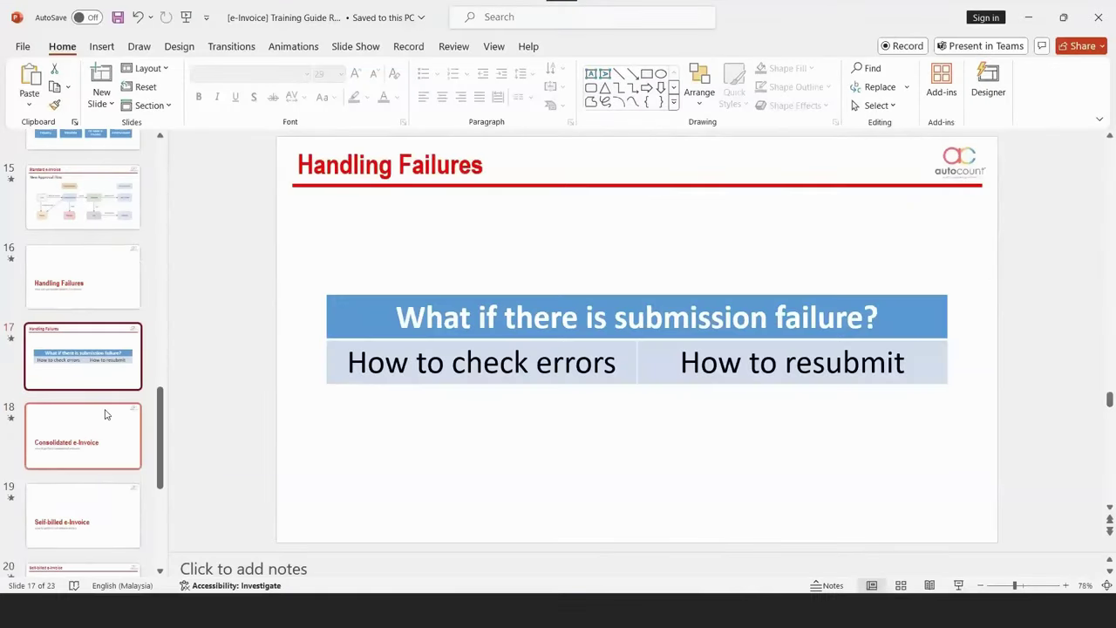
left_click(104, 402)
Scroll the slide pane and select slide 18, 'Consolidated e-Invoice'.
scroll(101, 376, "down", 1)
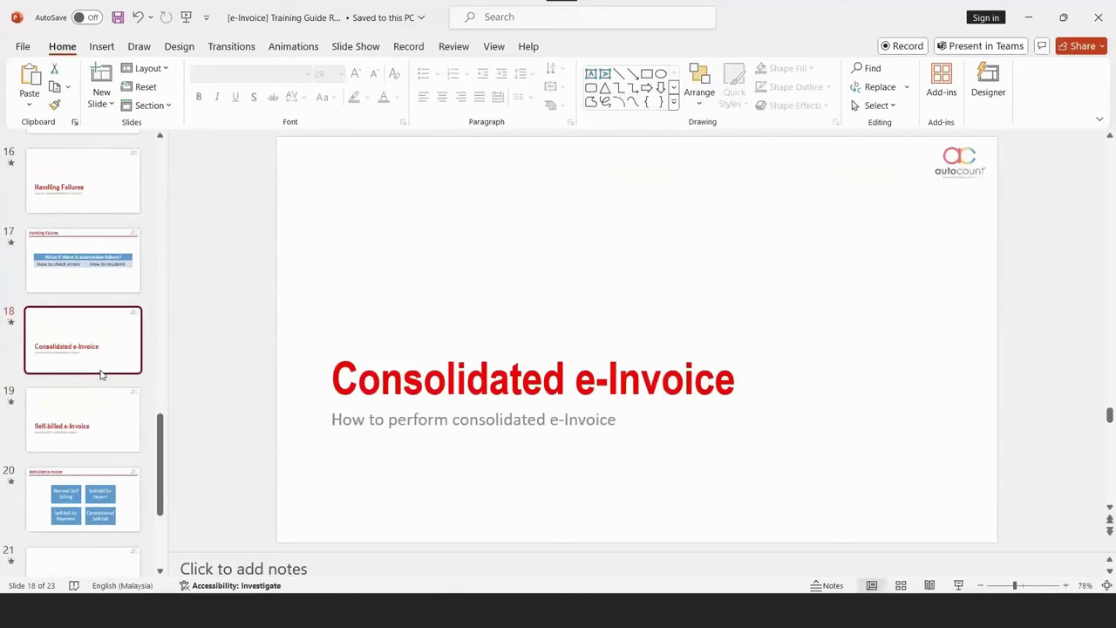
scroll(97, 331, "down", 2)
left_click(90, 246)
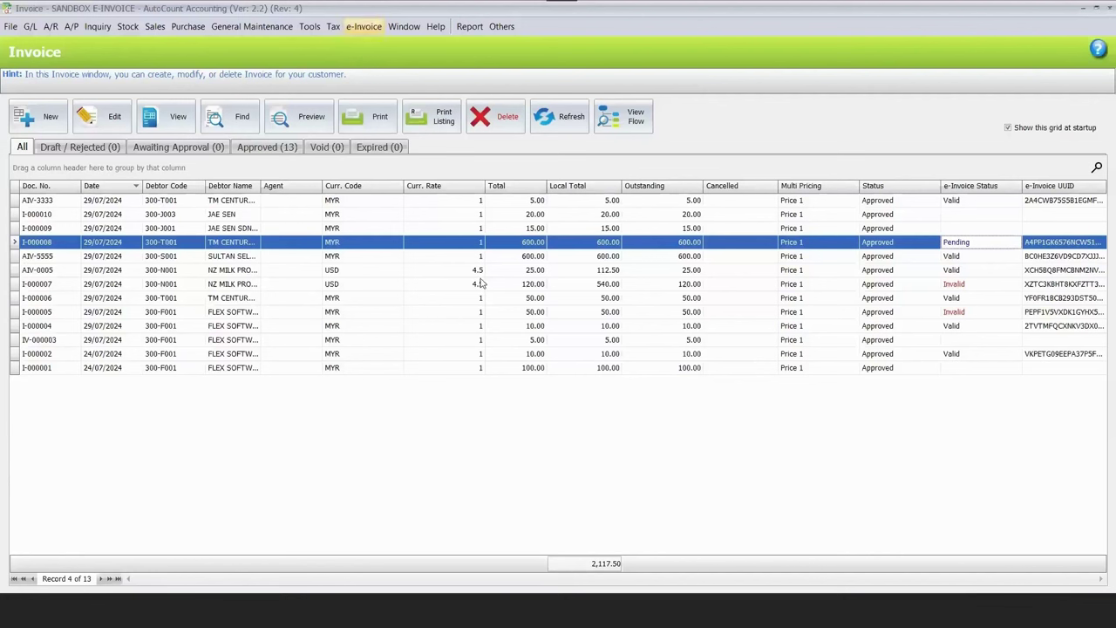
Check the e-Invoice settings in Tools > Options.
key("alt+t")
key("Up")
key("Up")
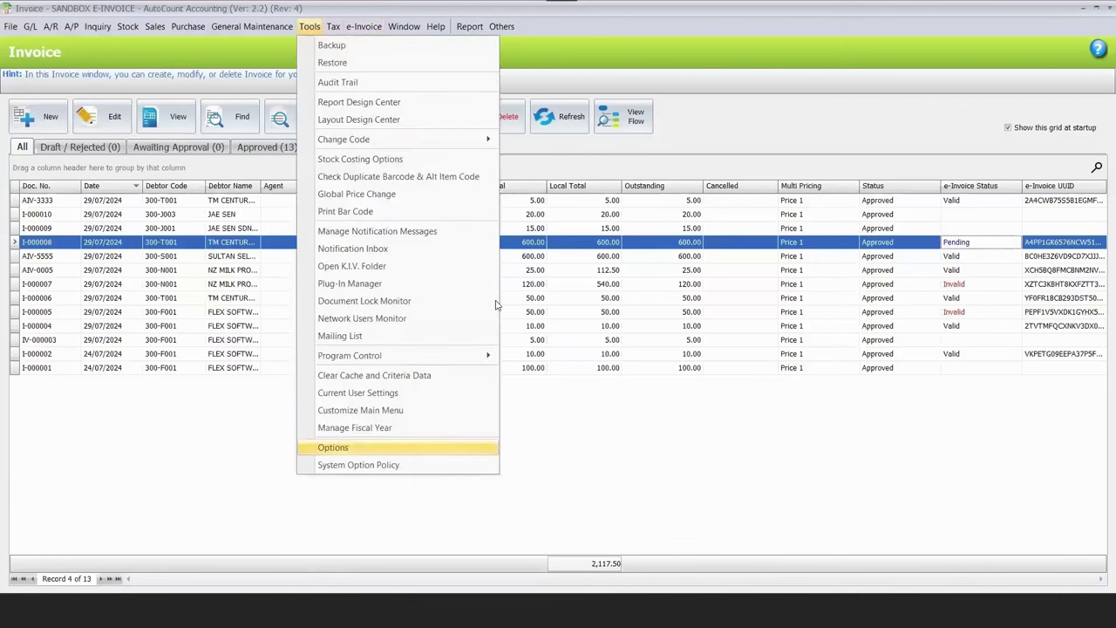
key("Return")
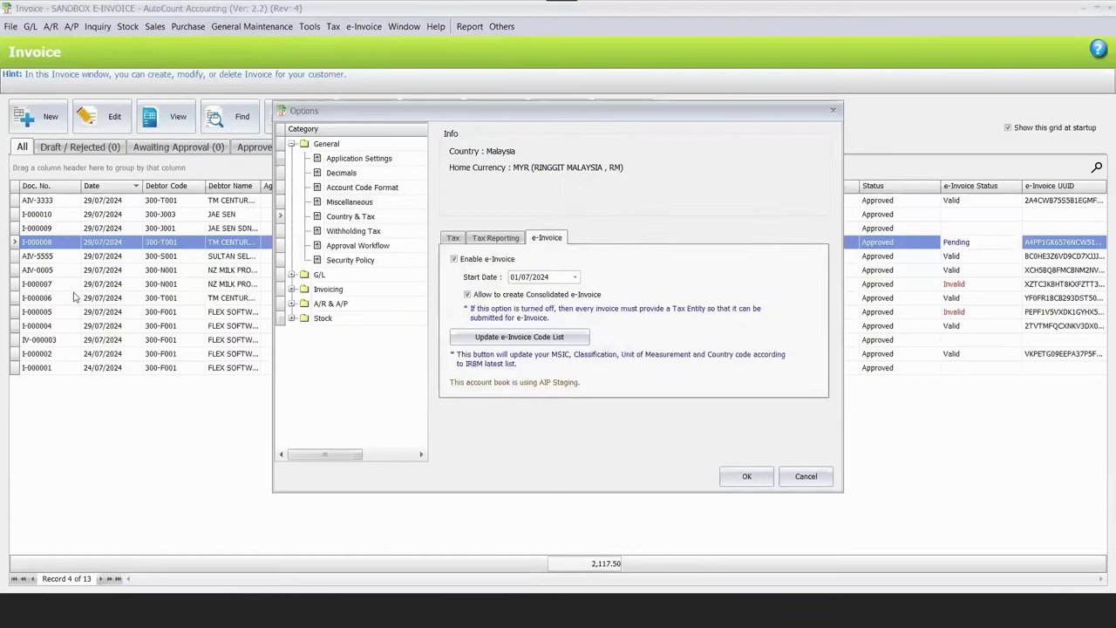
key("Escape")
Review the Consolidated e-Invoice permissions in Access Right Maintenance.
left_click(252, 26)
left_click(288, 95)
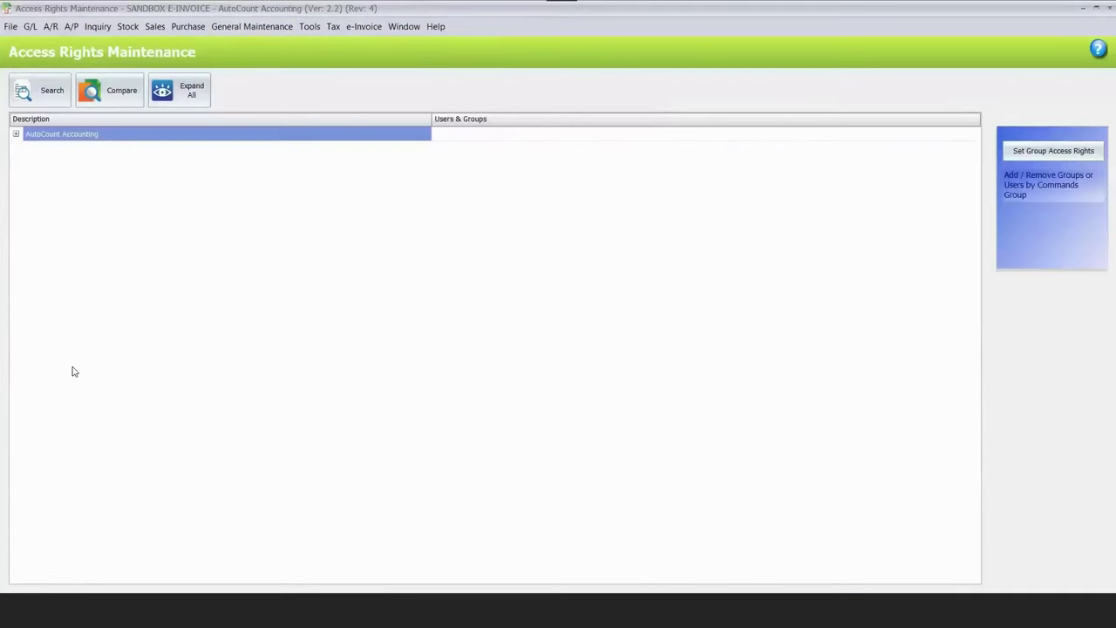
key("Right")
left_click(97, 396)
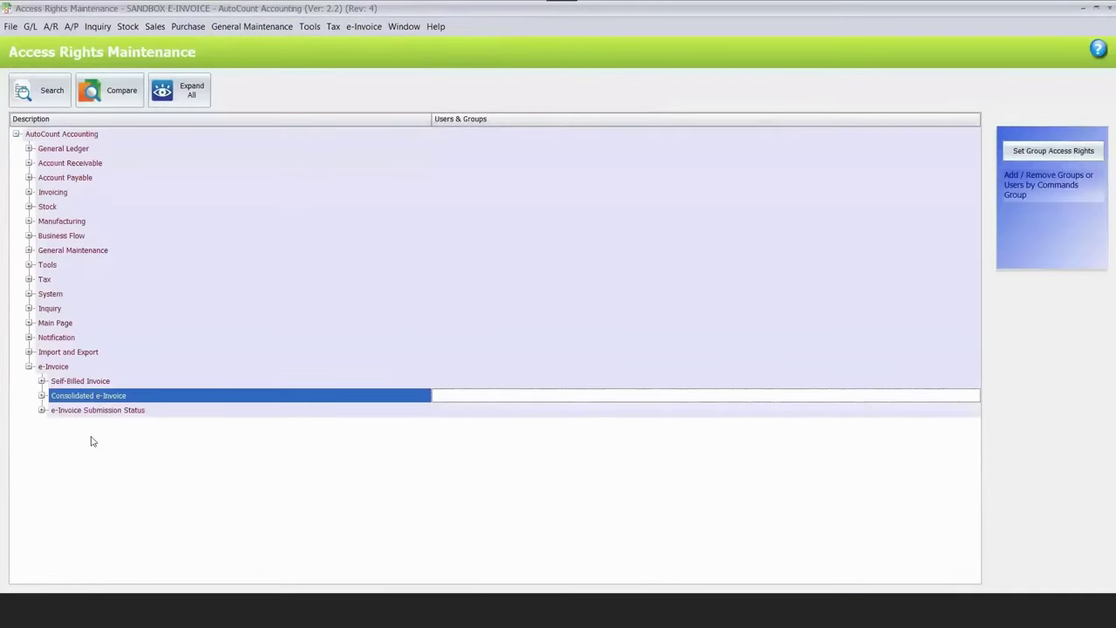
key("Right")
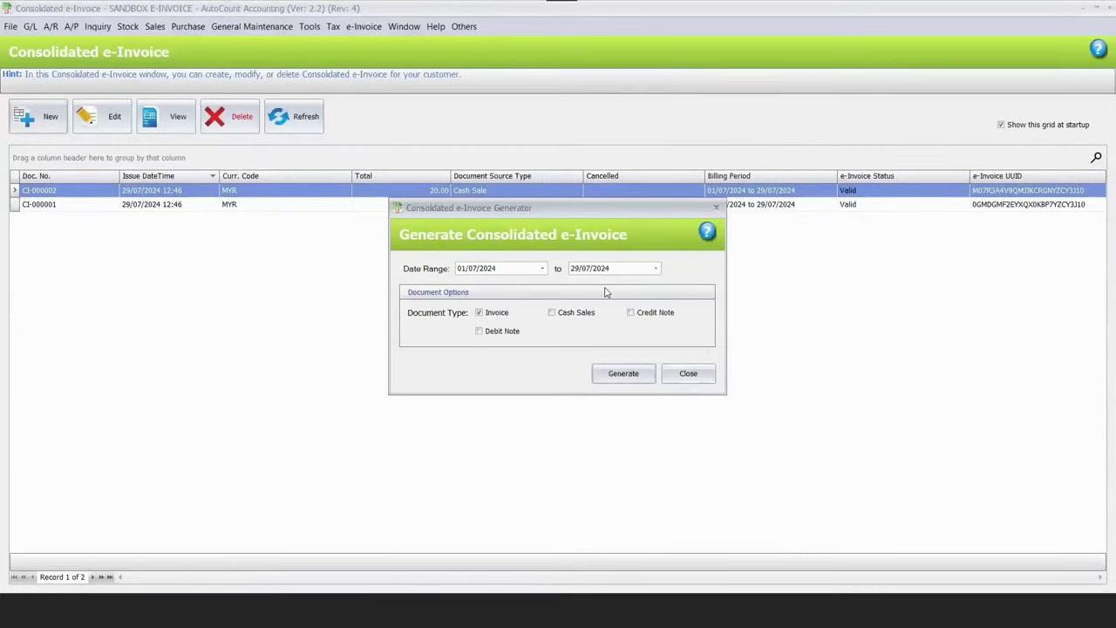
Switch the consolidation from Invoice to Cash Sales, set the end date, and generate.
left_click(479, 313)
left_click(552, 312)
left_click(574, 269)
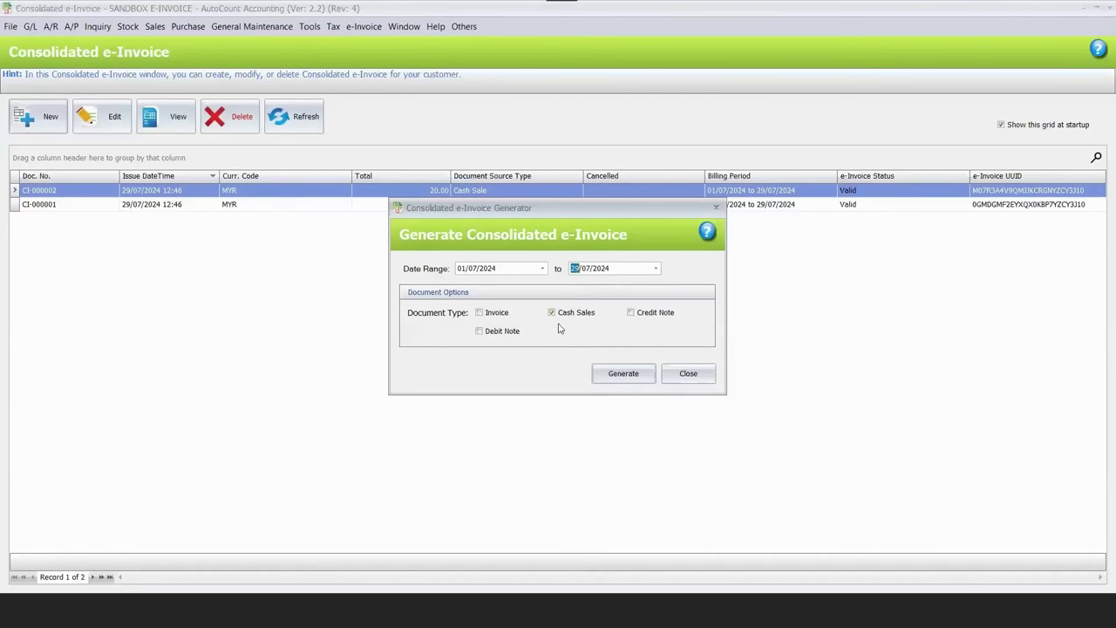
left_click(616, 375)
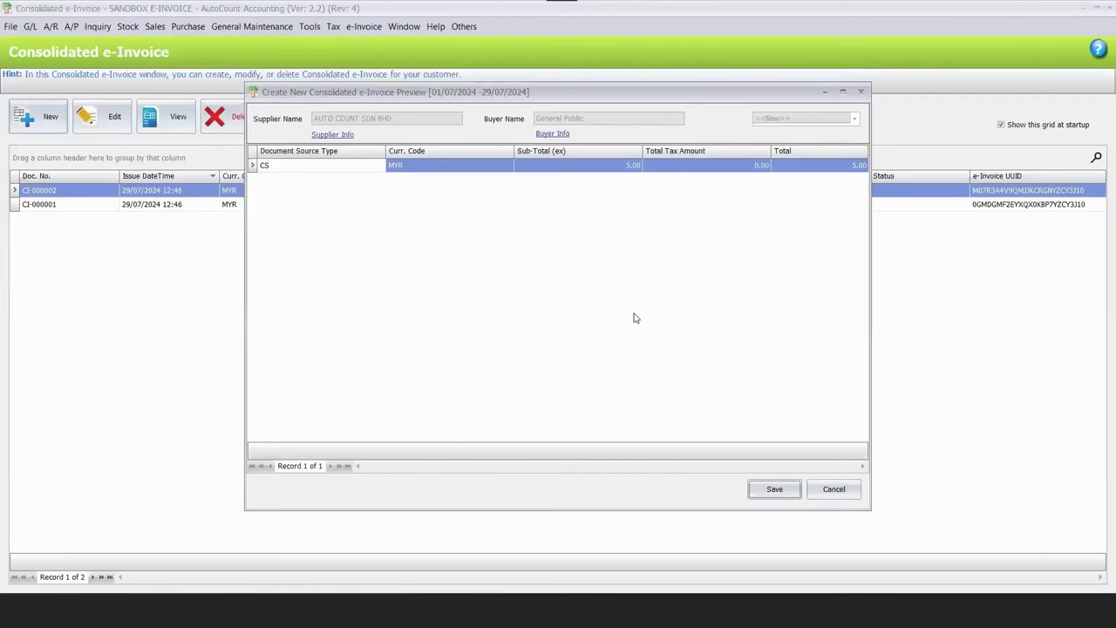
View the 5.00 consolidated cash-sales e-invoice without saving, then enter a BROOM cash sale.
left_click(417, 167)
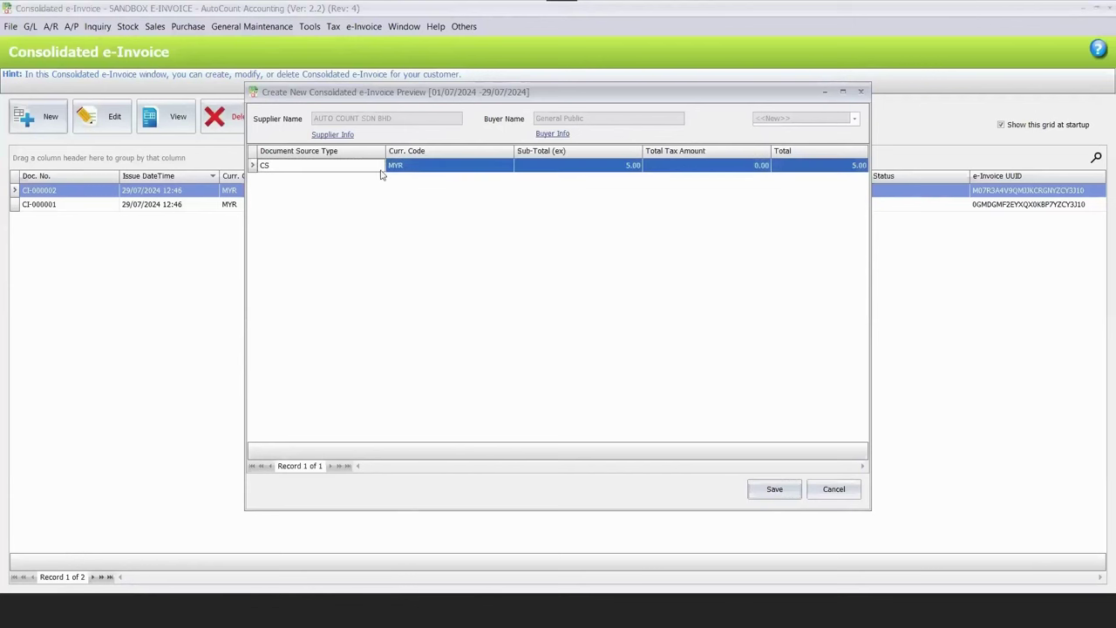
double_click(604, 251)
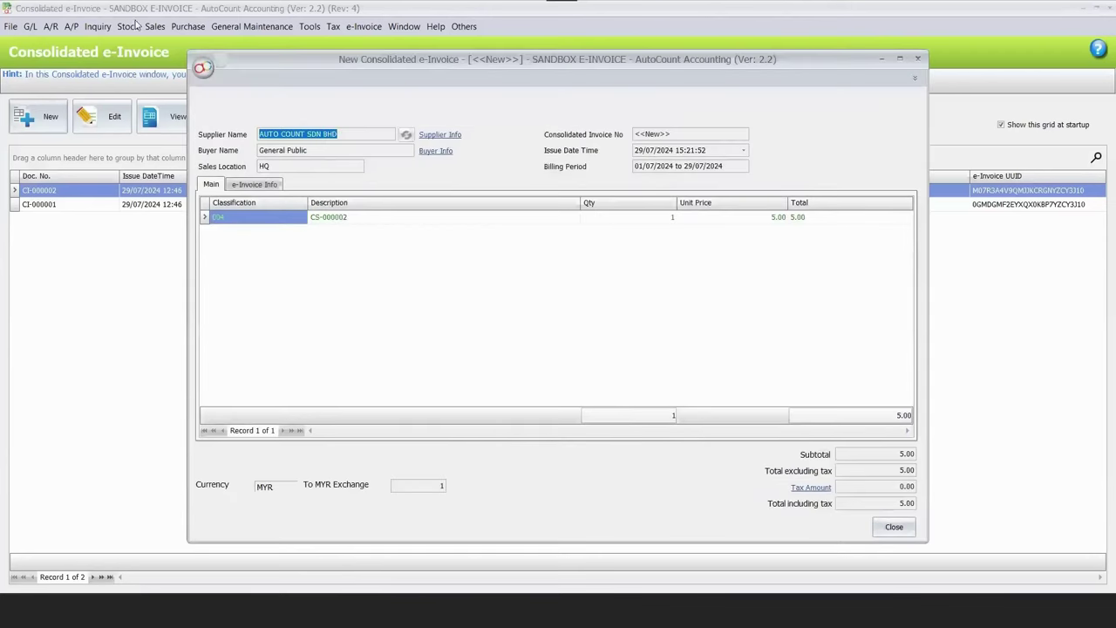
key("Escape")
left_click(154, 26)
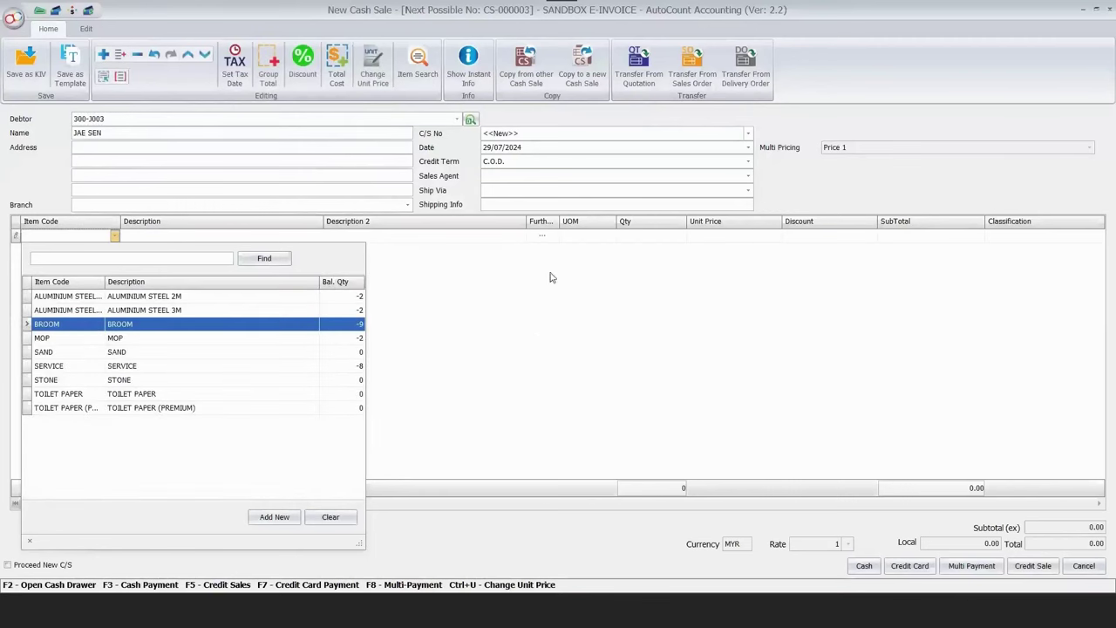
key("Return")
key("Return")
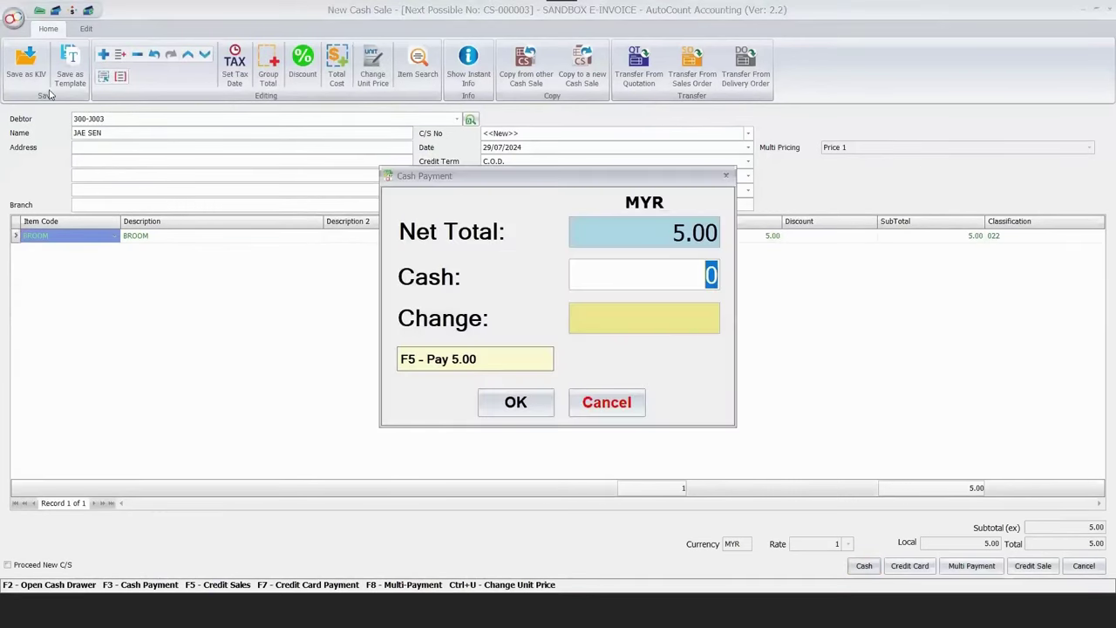
Pay the BROOM cash sale, then save a 10.00 MOP cash sale despite negative stock.
key("Escape")
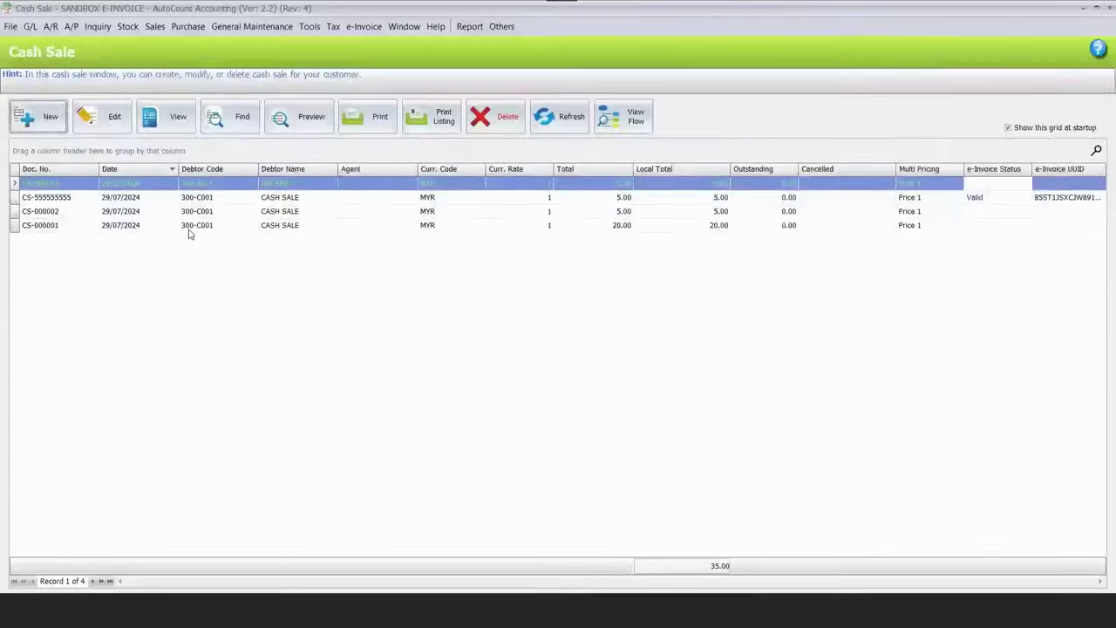
double_click(186, 230)
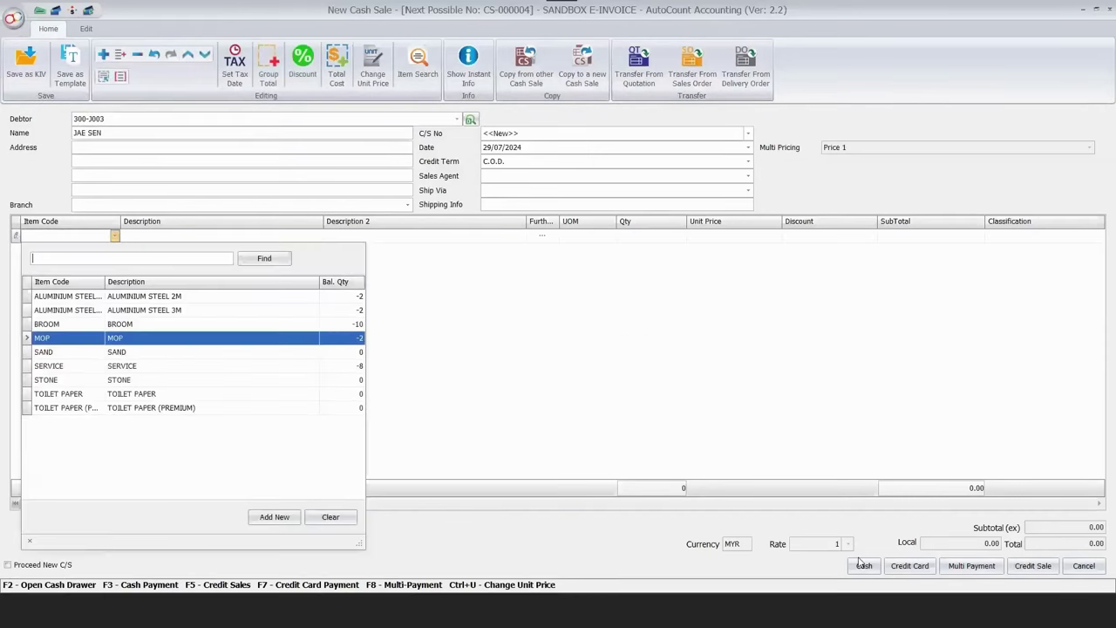
key("Return")
key("F3")
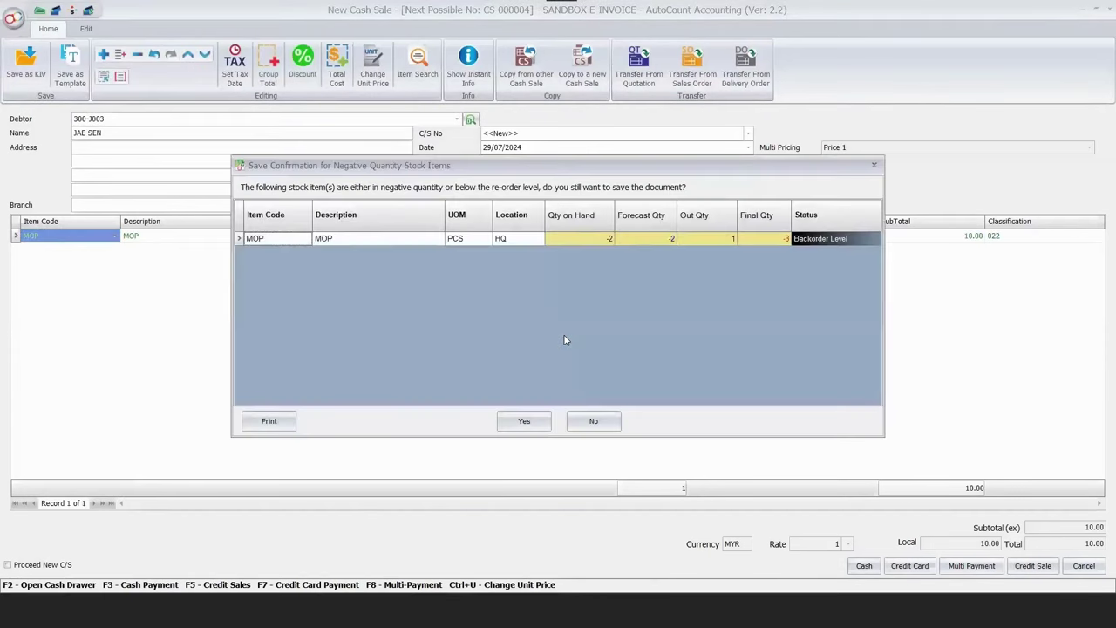
key("Return")
key("Escape")
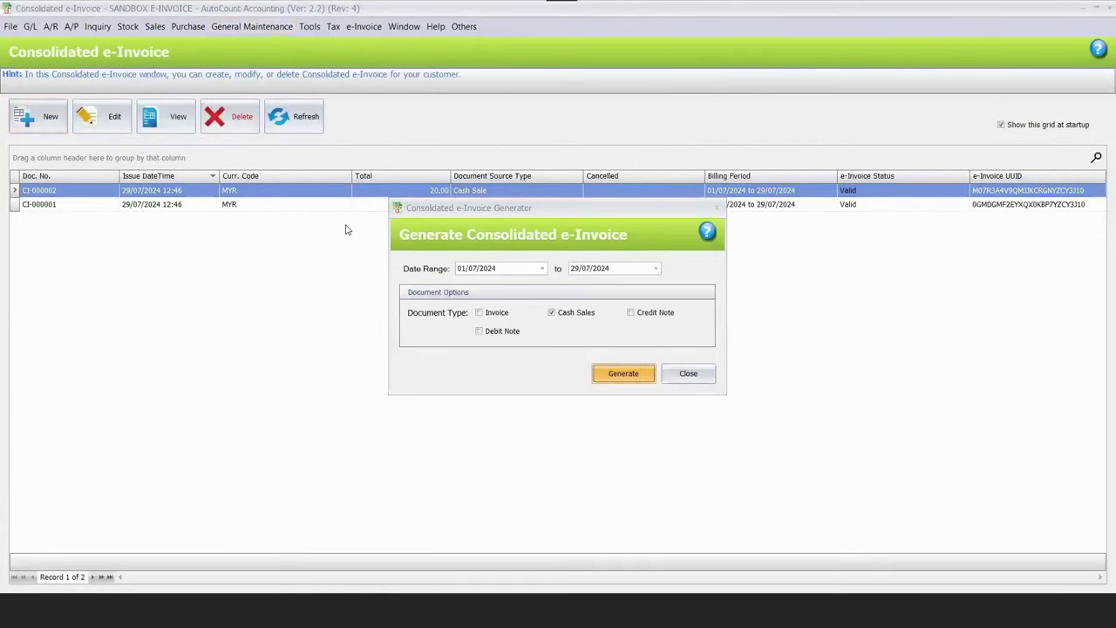
Generate and save consolidated e-invoice CI-000003 for the 20.00 of cash sales.
key("Return")
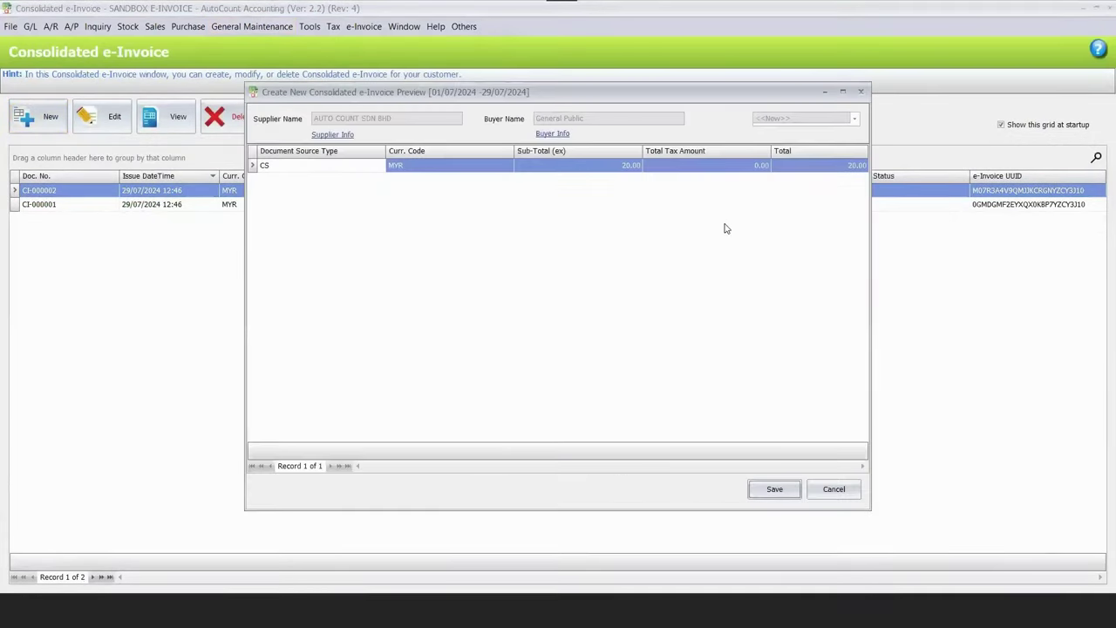
key("Return")
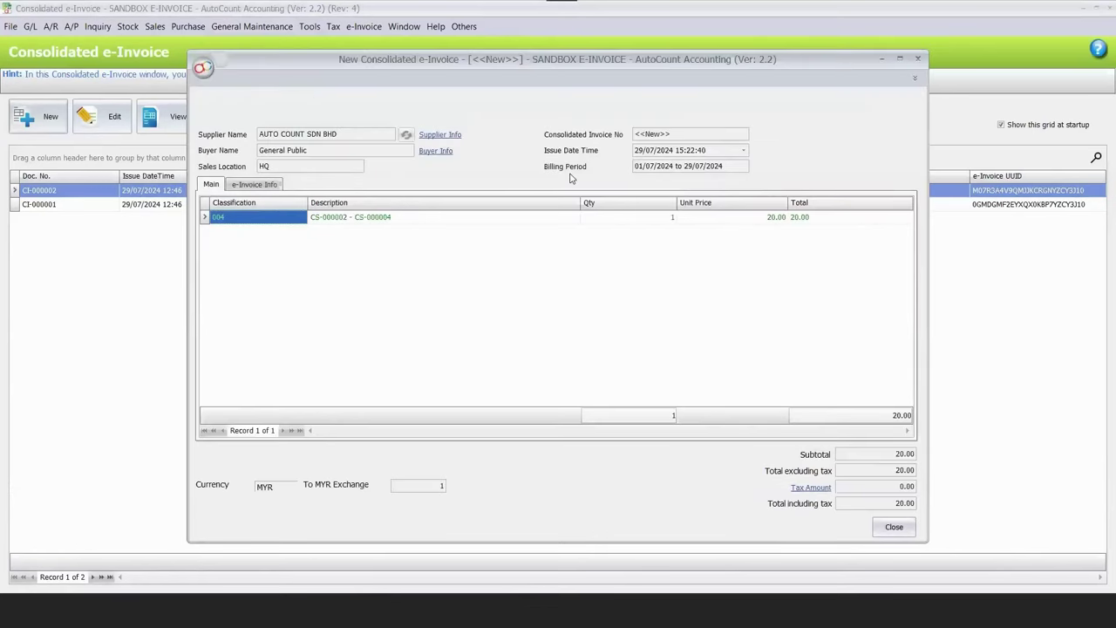
left_click(658, 169)
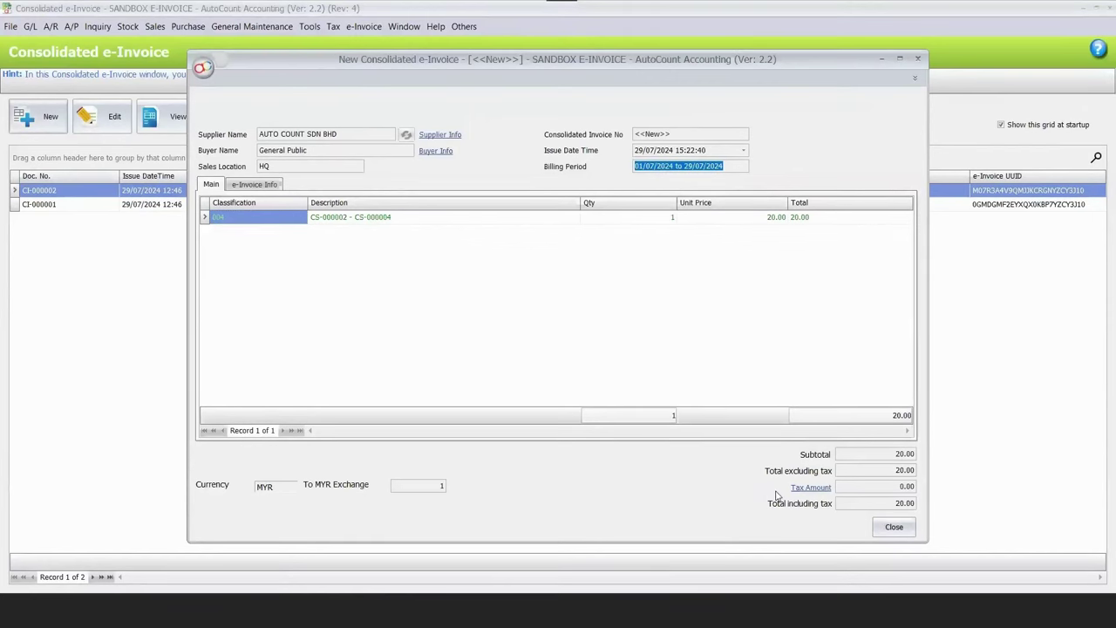
key("Escape")
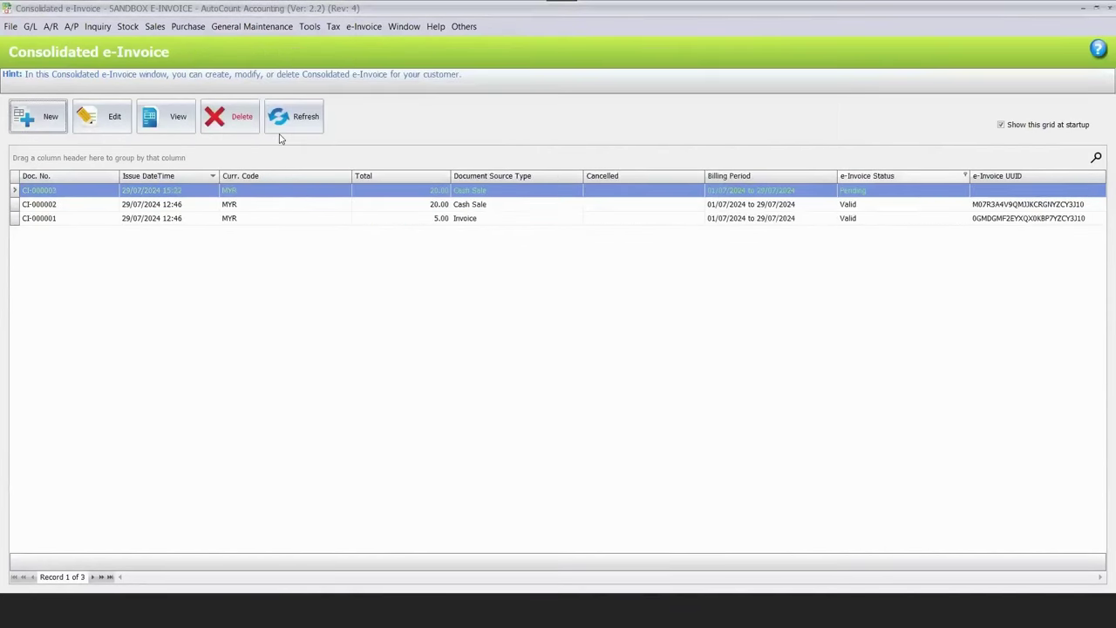
Refresh the list until CI-000003 shows Submitted, then view the Consolidated e-Invoice slide.
left_click(291, 129)
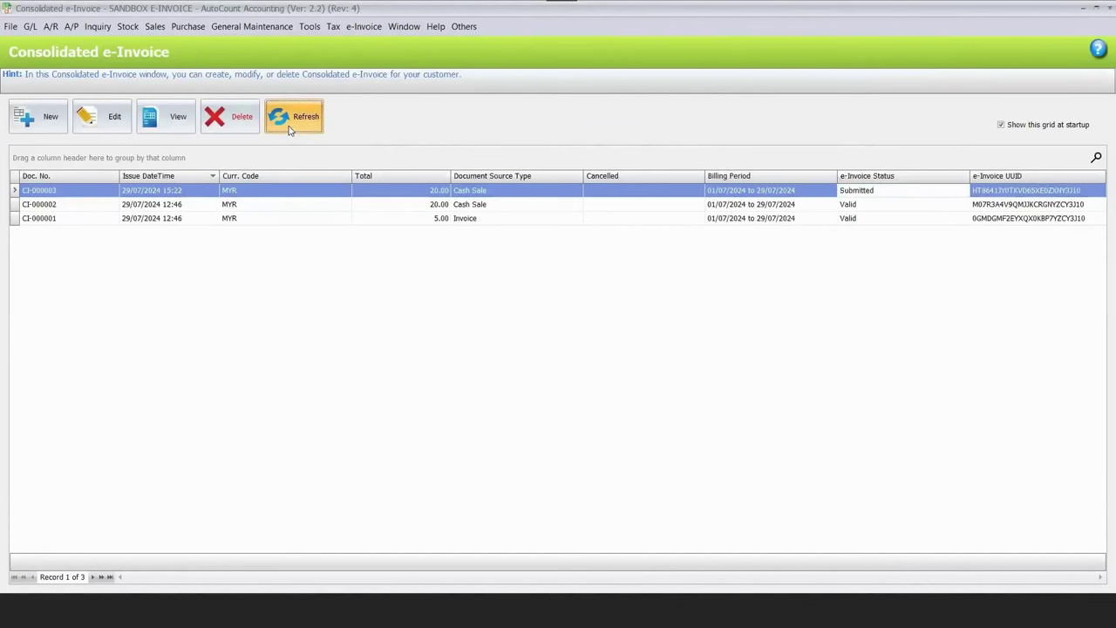
left_click(291, 129)
left_click(291, 129)
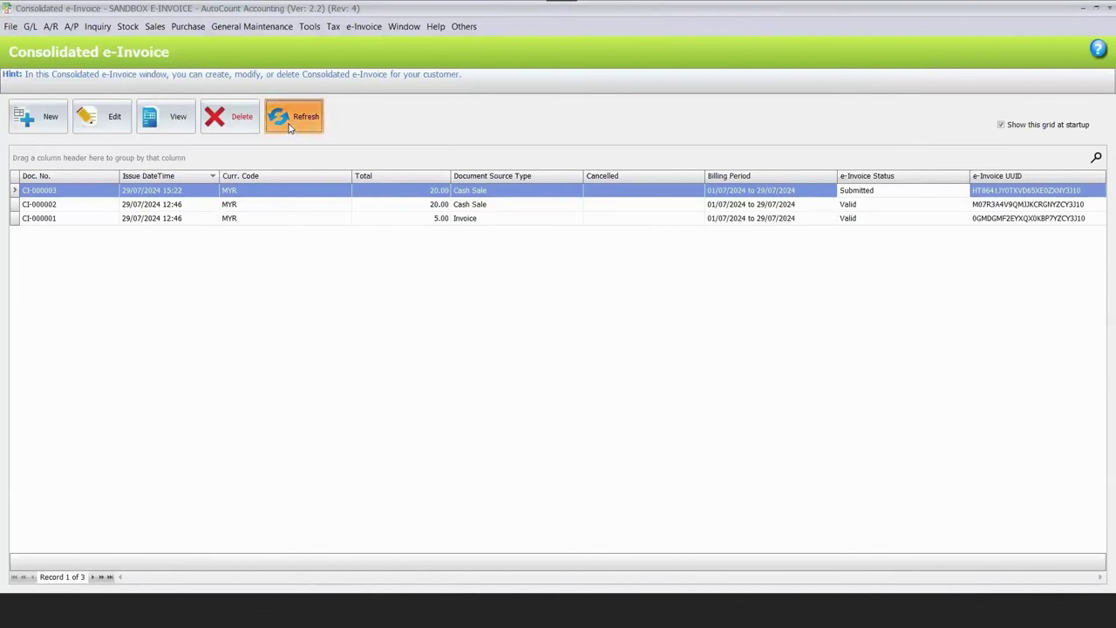
left_click(290, 129)
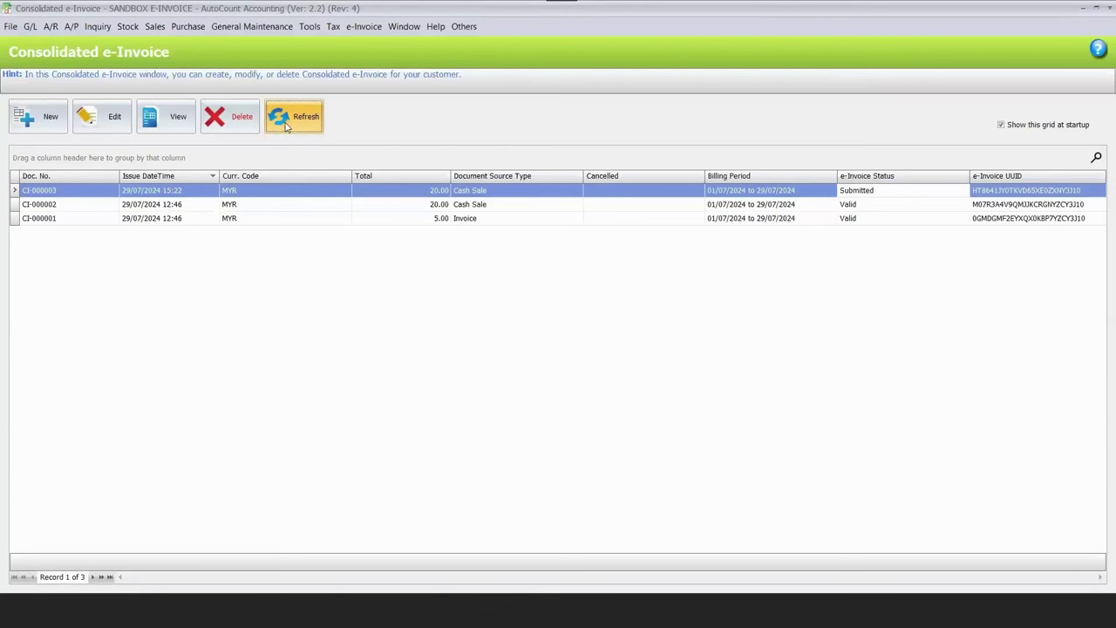
left_click(286, 126)
left_click(300, 121)
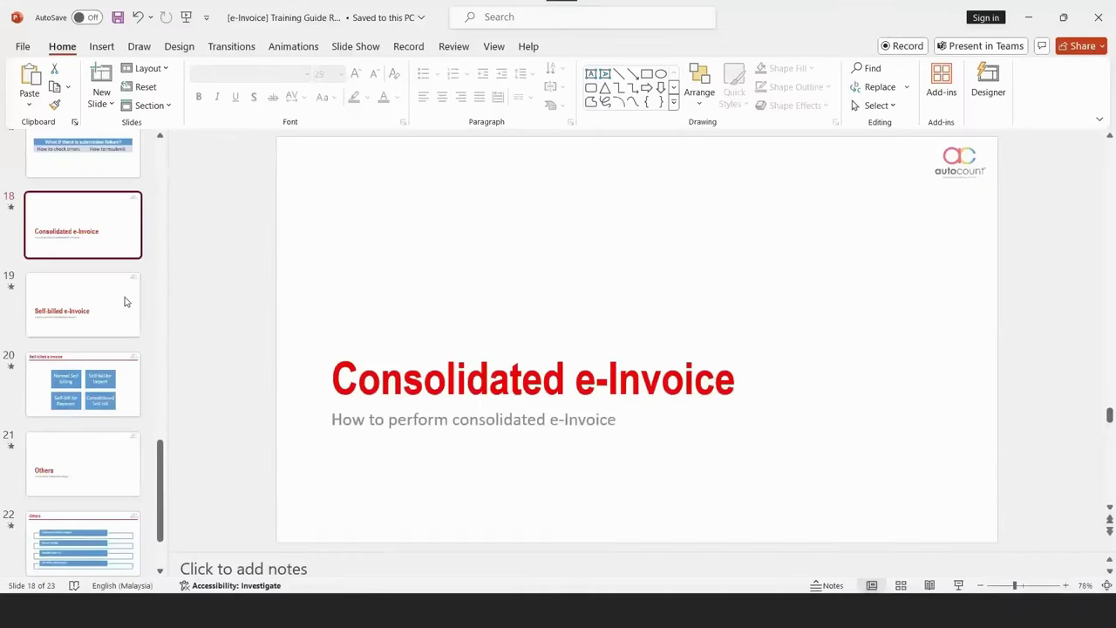
left_click(121, 292)
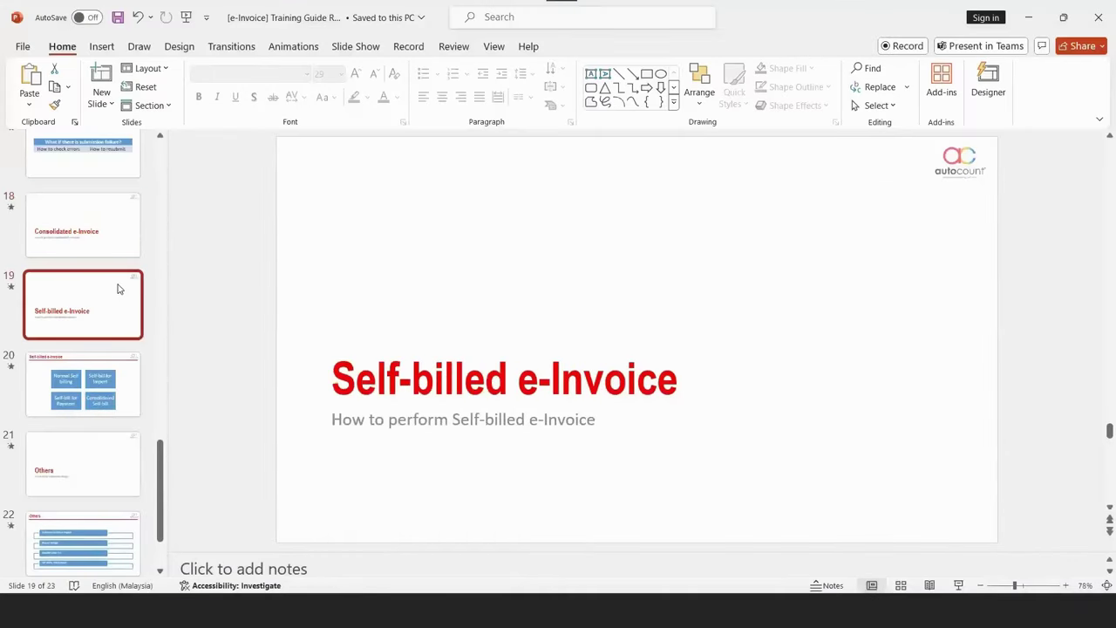
left_click(122, 237)
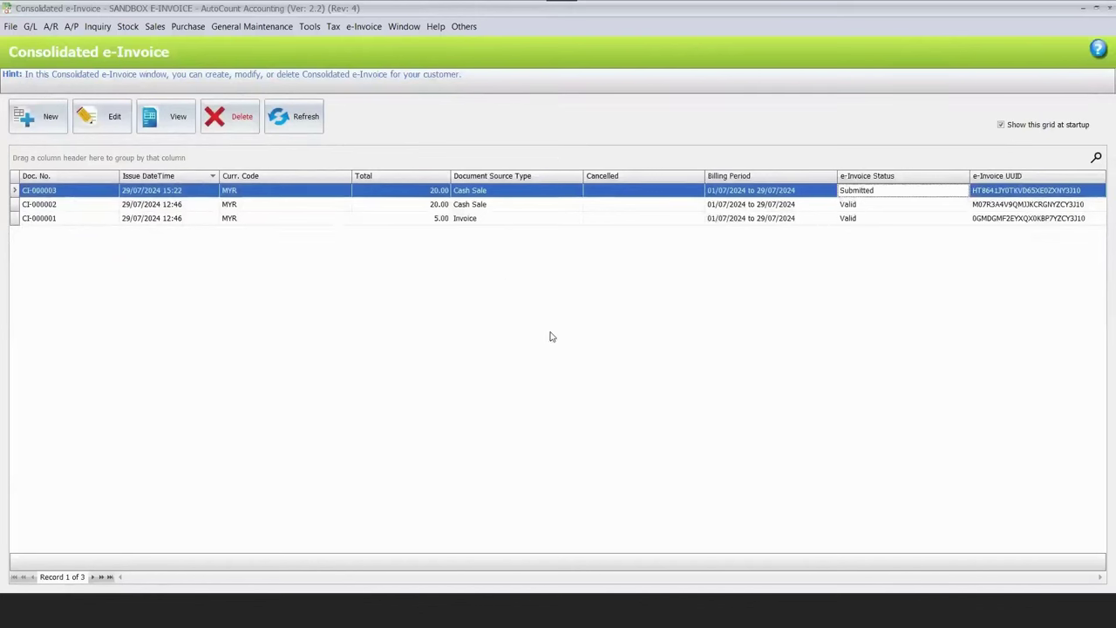
Open the consolidated e-invoice generator with Ctrl+N.
key("ctrl+n")
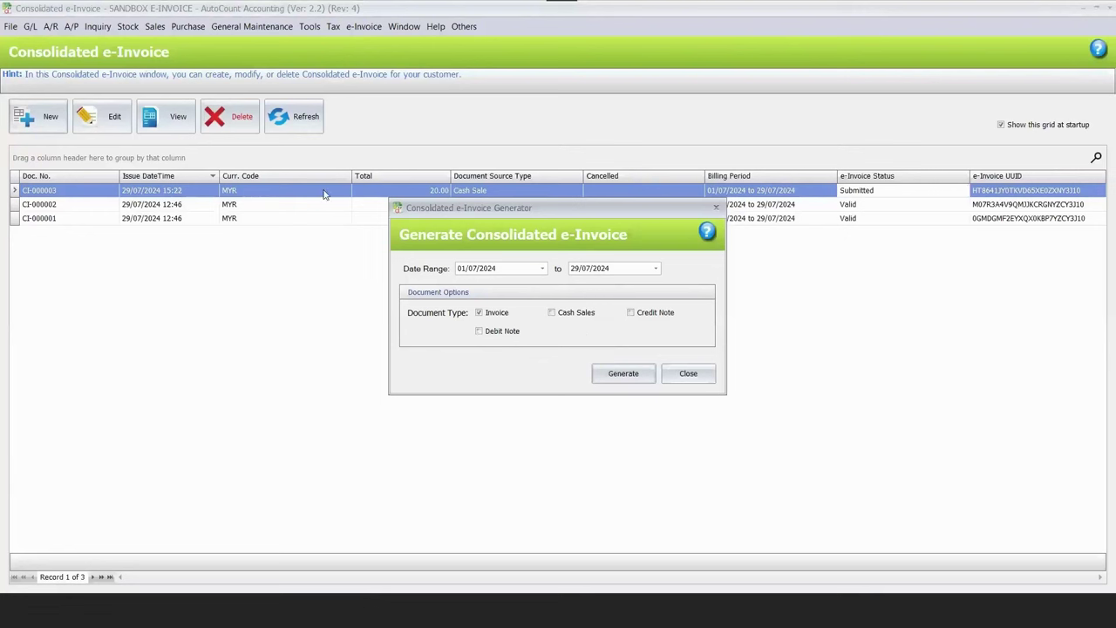
Close the generator to see CI-000003 Valid, then switch to the MyInvois Portal.
key("Escape")
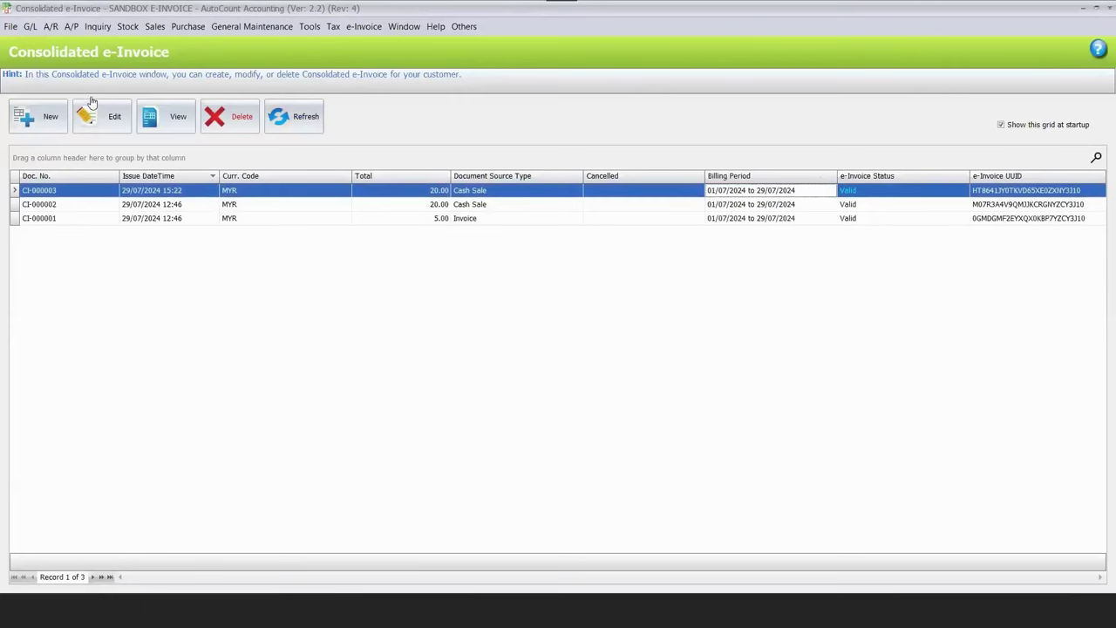
key("alt+Tab")
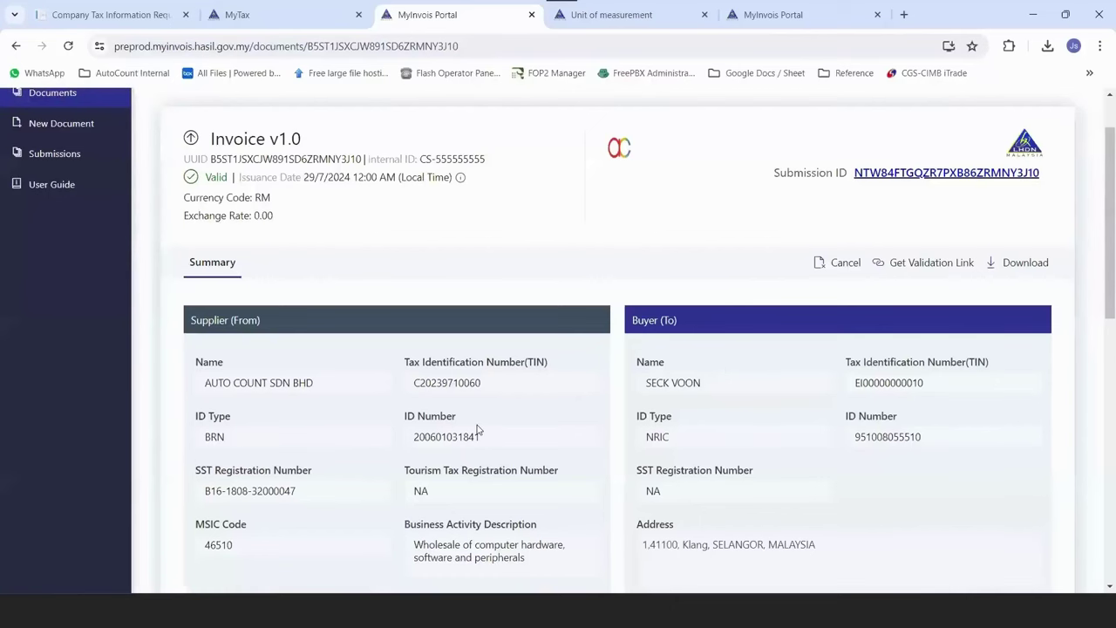
Open invoice CI-000003 in MyInvois Portal and review its Valid details and 20.00 consolidated line.
key("alt+Left")
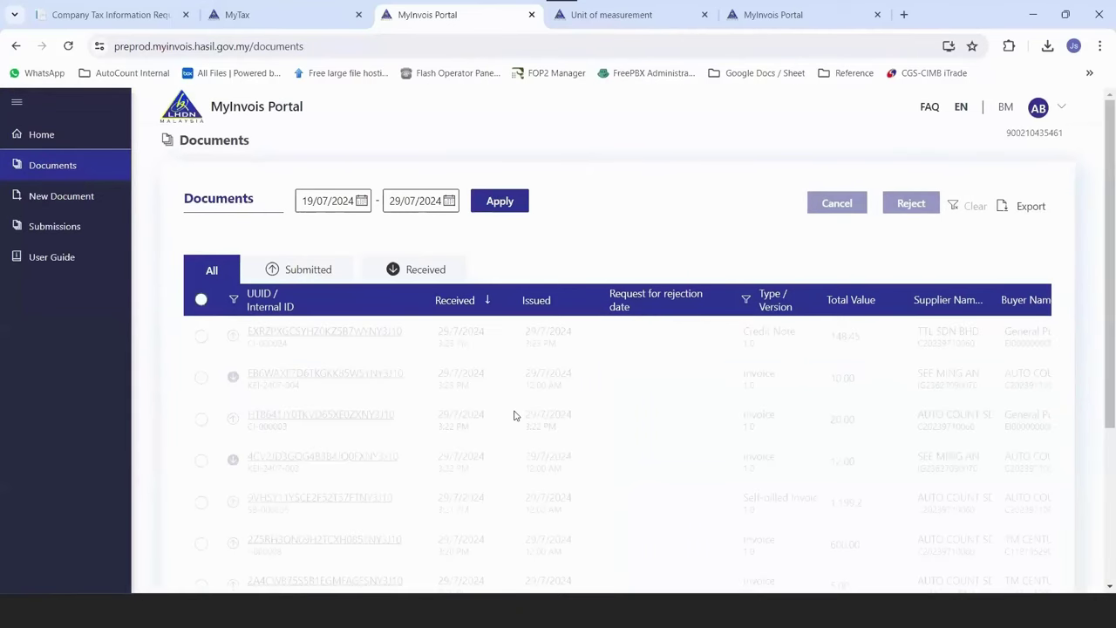
left_click(406, 421)
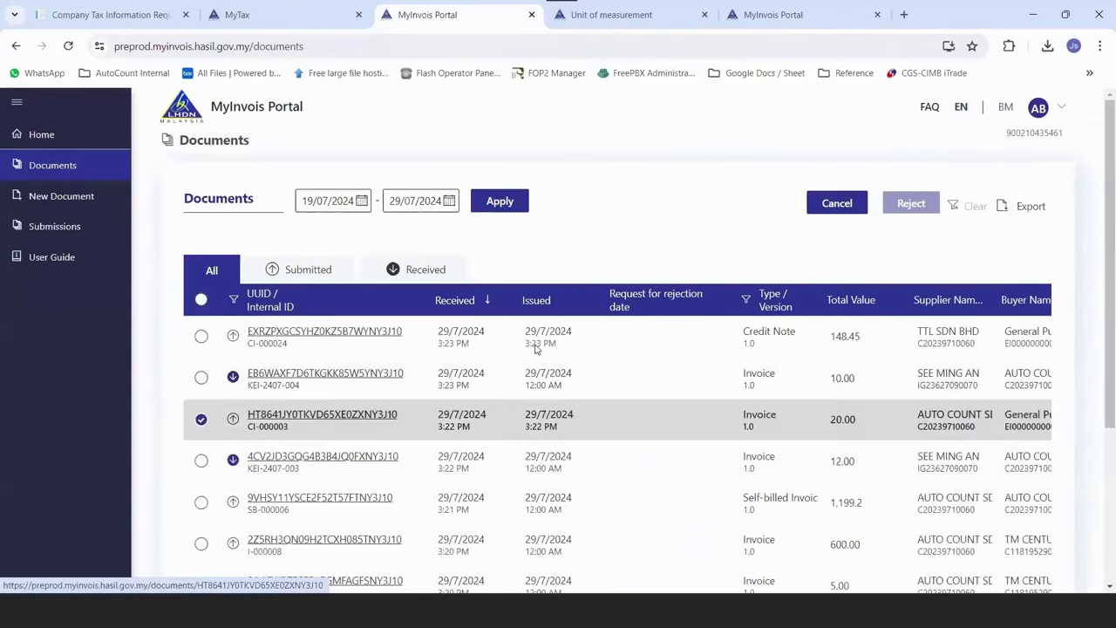
key("alt+Right")
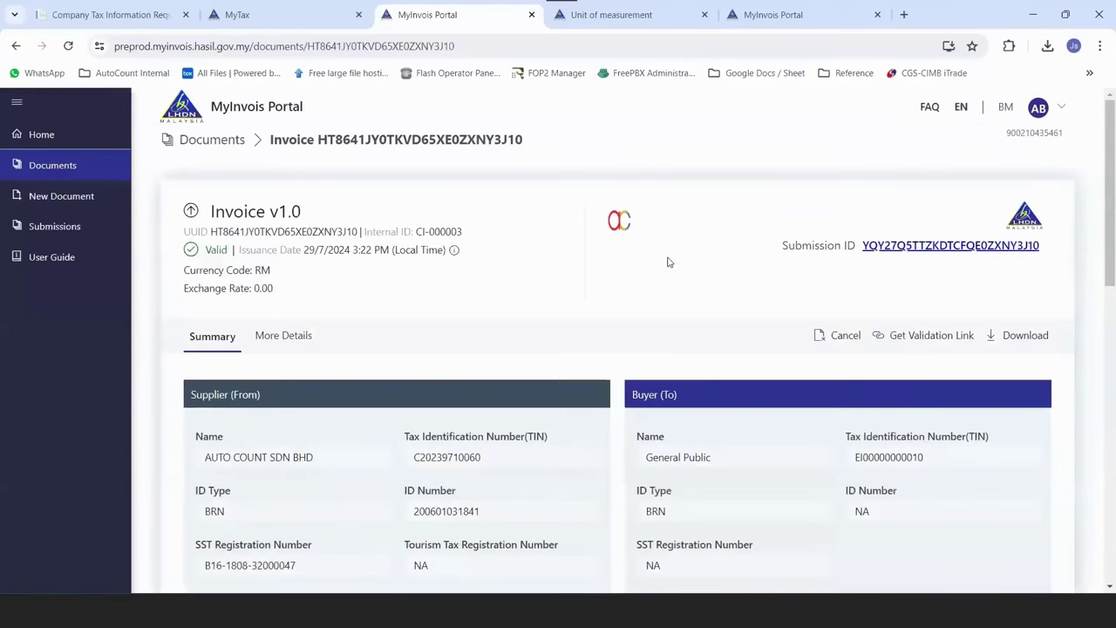
scroll(945, 252, "down", 2)
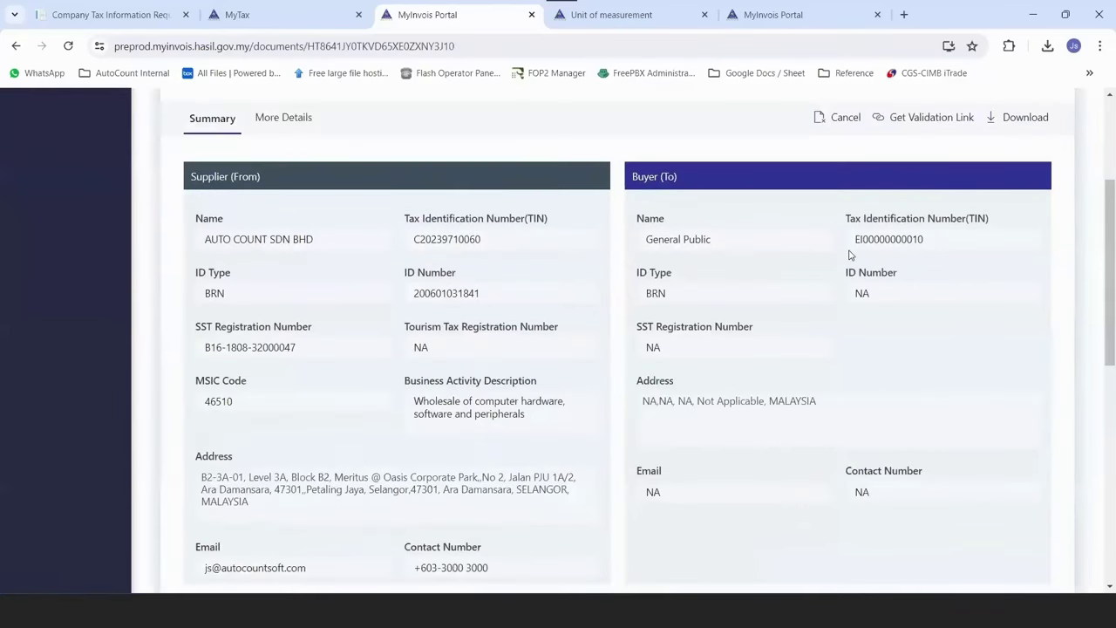
scroll(462, 430, "down", 3)
scroll(461, 430, "down", 1)
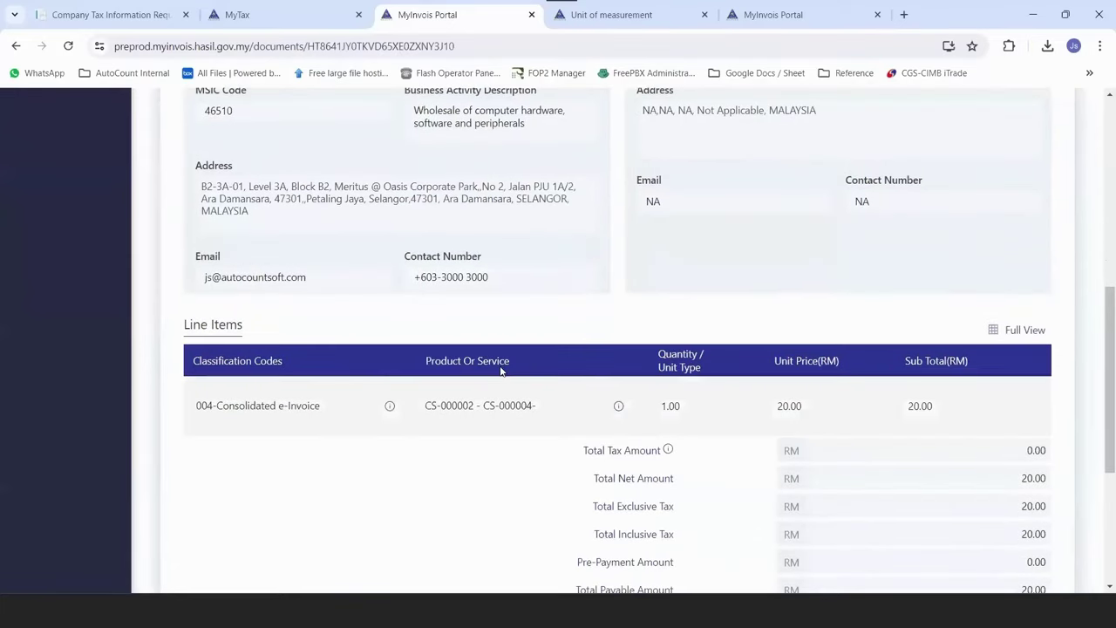
scroll(391, 570, "up", 2)
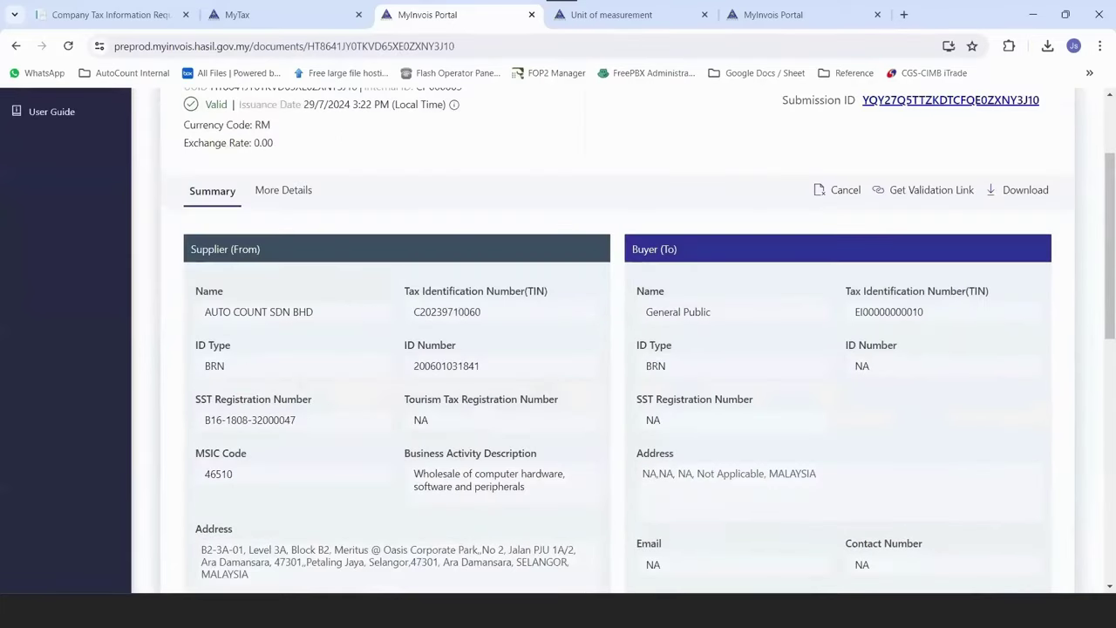
scroll(410, 584, "up", 3)
Close AutoCount's Invoice and Consolidated windows and return to the Cash Sale list.
mouse_move(375, 611)
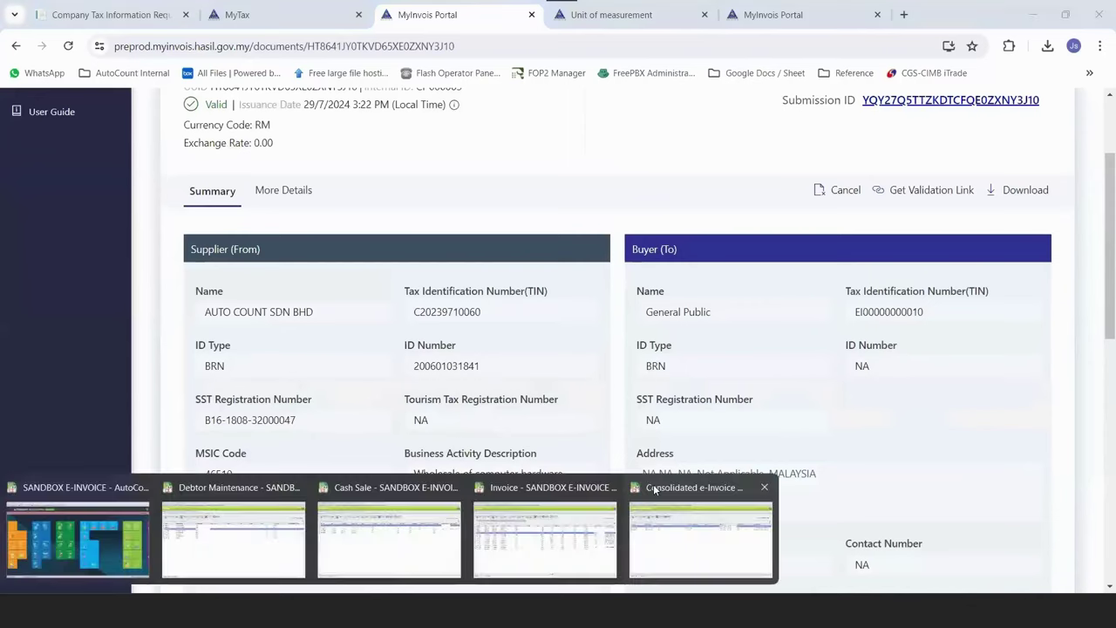
left_click(768, 488)
left_click(677, 488)
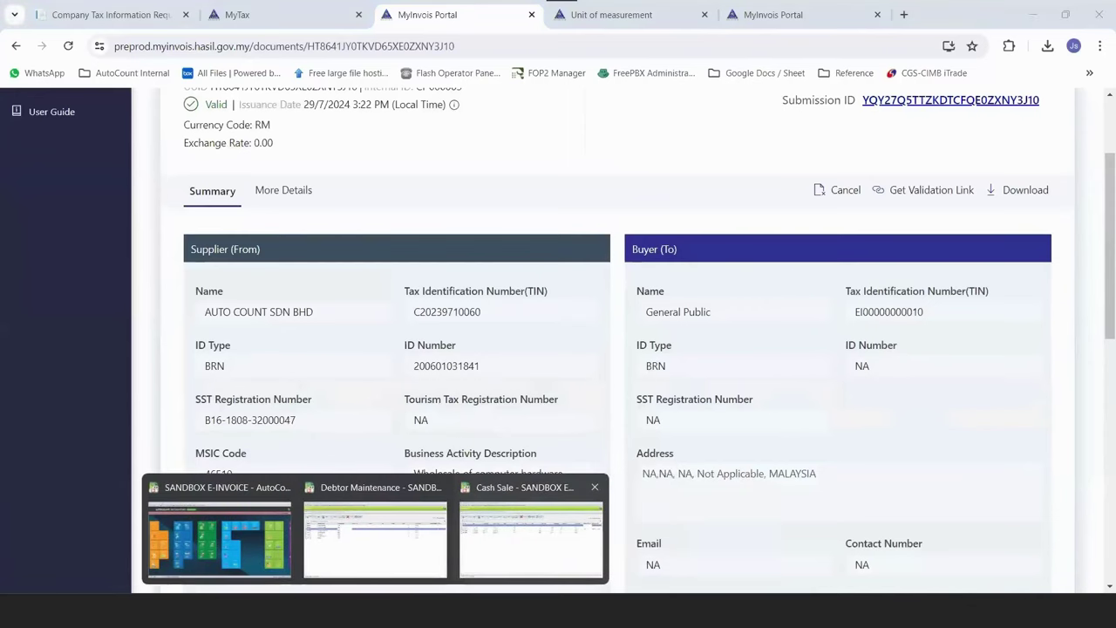
left_click(531, 539)
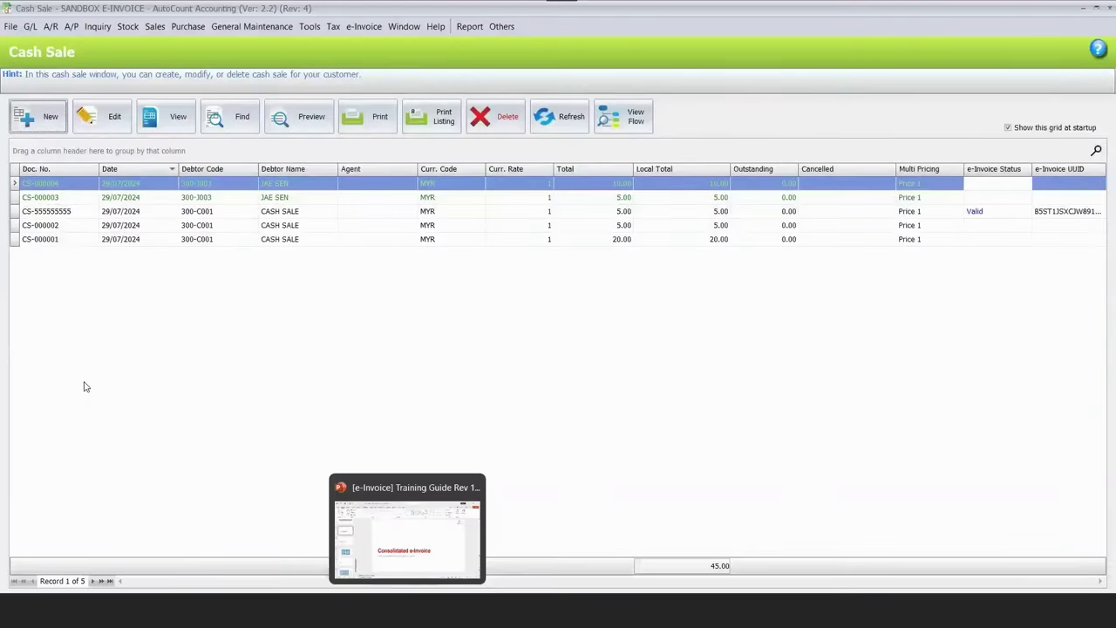
Present slide 20 on the four Self-billed e-Invoice types, then return to AutoCount.
key("alt+Tab")
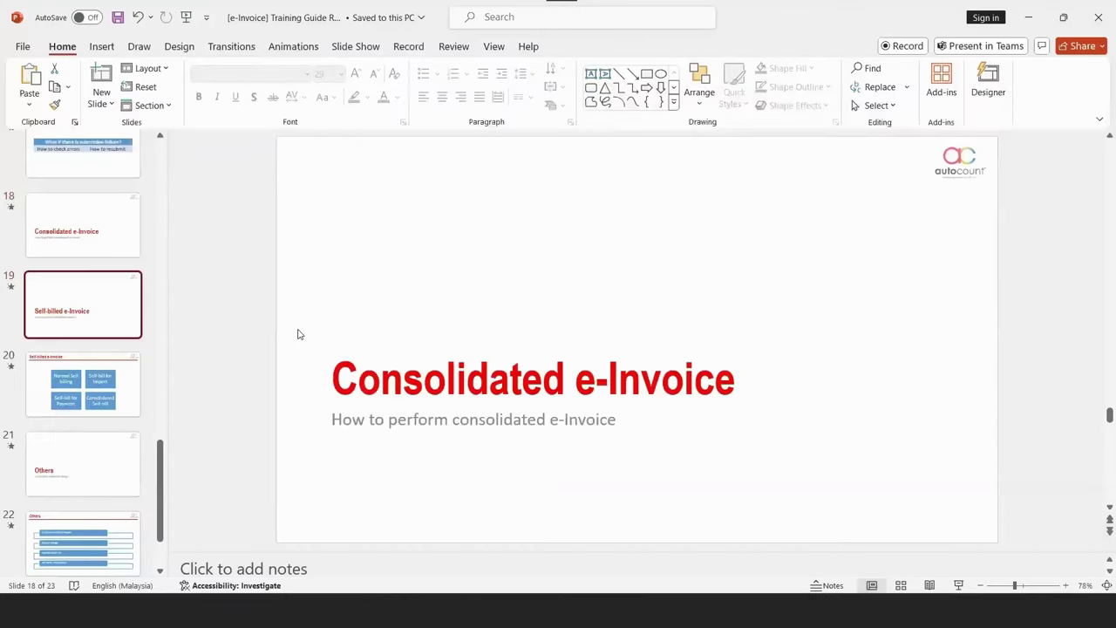
key("Down")
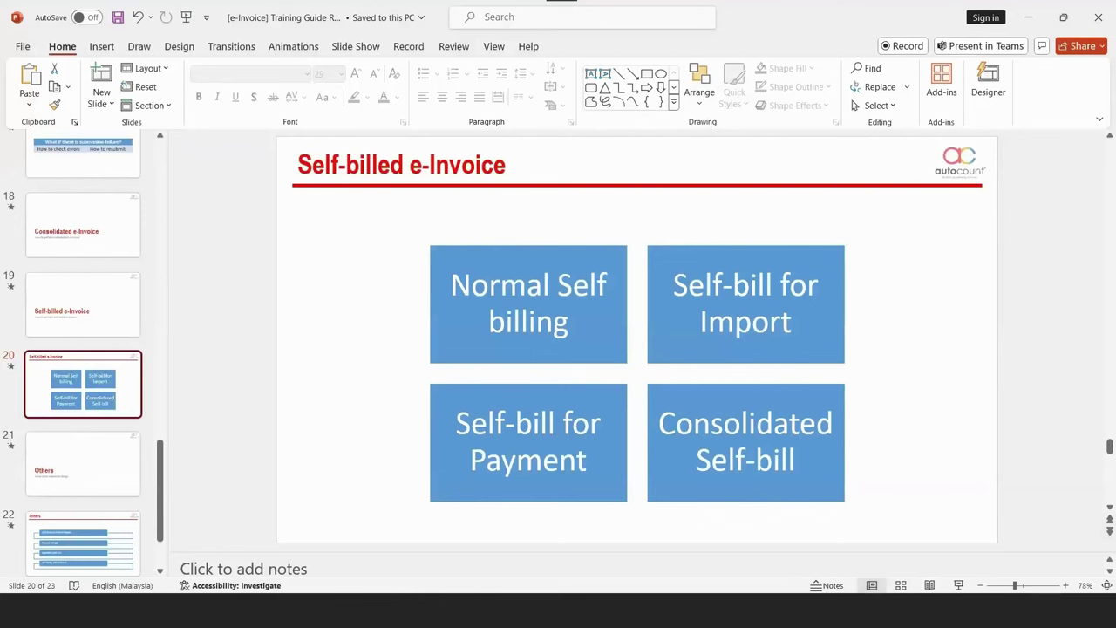
key("alt+Tab")
left_click(363, 26)
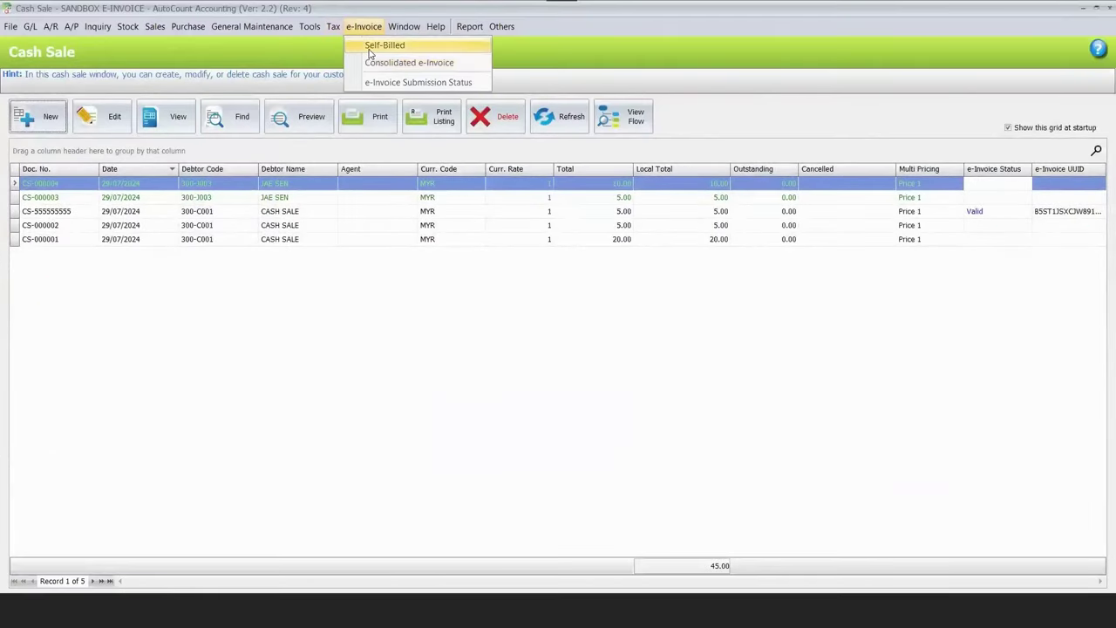
Filter the Self-Billed list to approved documents and start a new one for PREMIUM CONSTRUCTION PTE LTD.
key("Return")
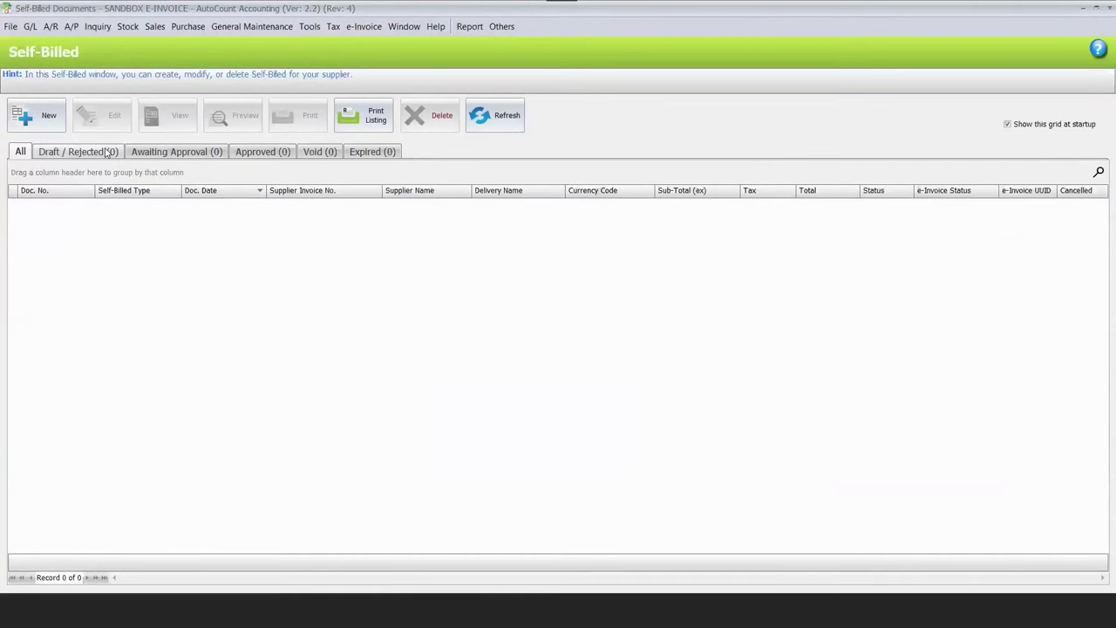
left_click(262, 156)
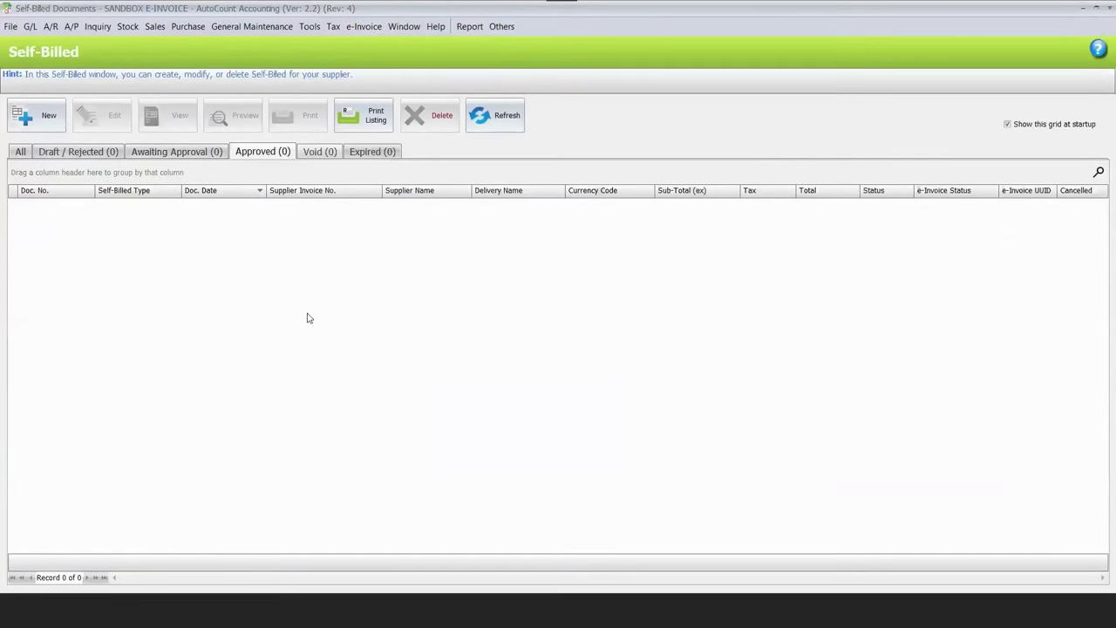
left_click(52, 119)
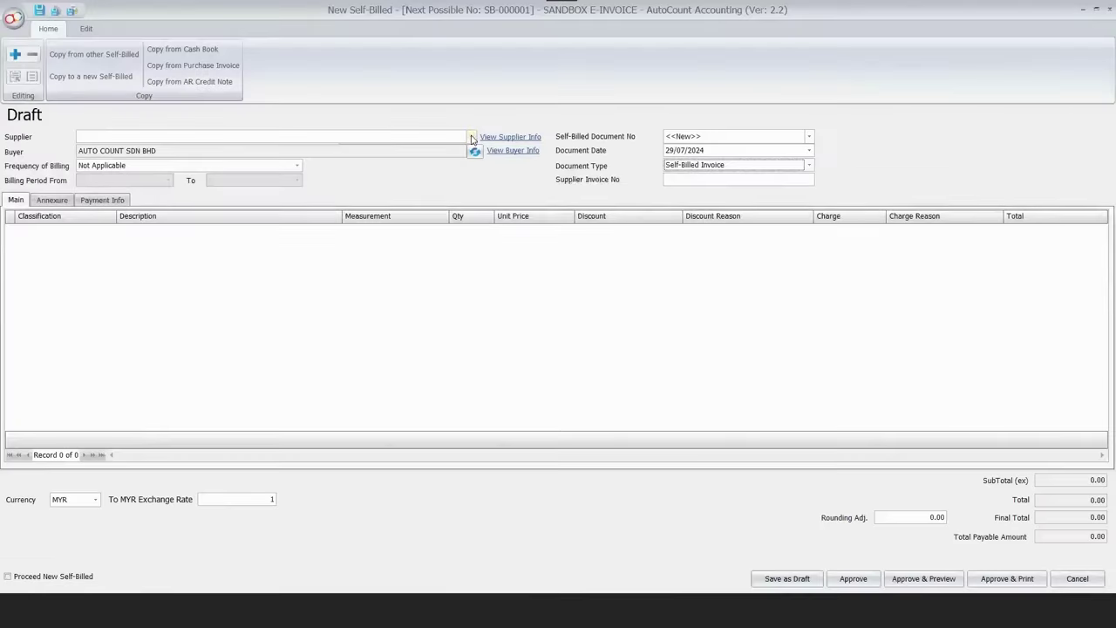
left_click(472, 139)
left_click(534, 213)
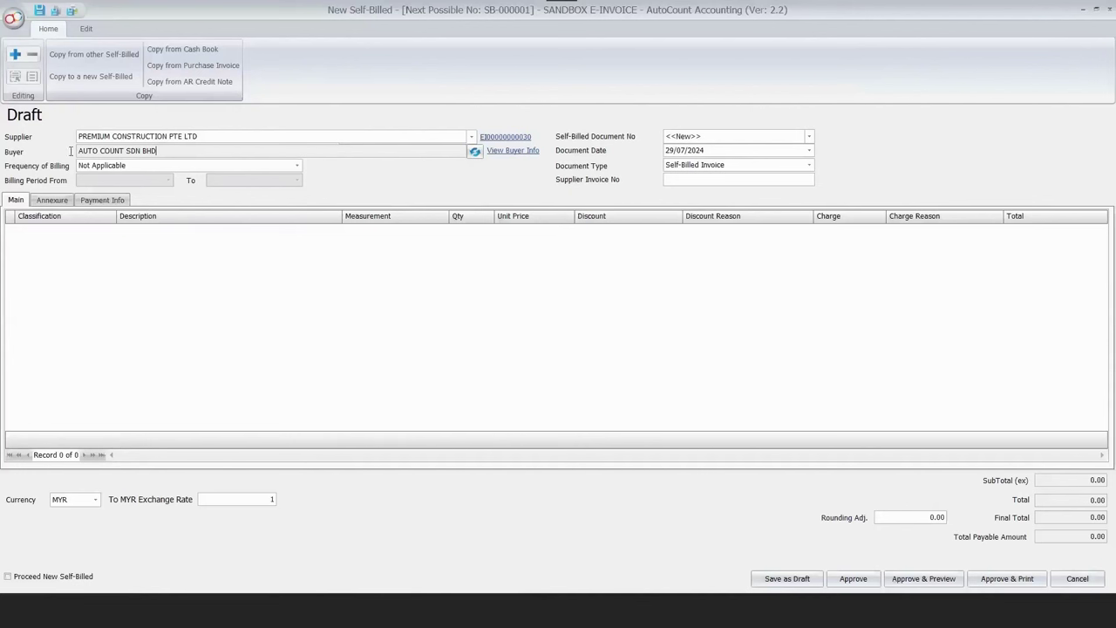
Add a classification 036 line described 'THIS IS A TESTING SELF BILL', then refresh the list.
left_click_drag(78, 155, 158, 151)
left_click(252, 287)
left_click(158, 253)
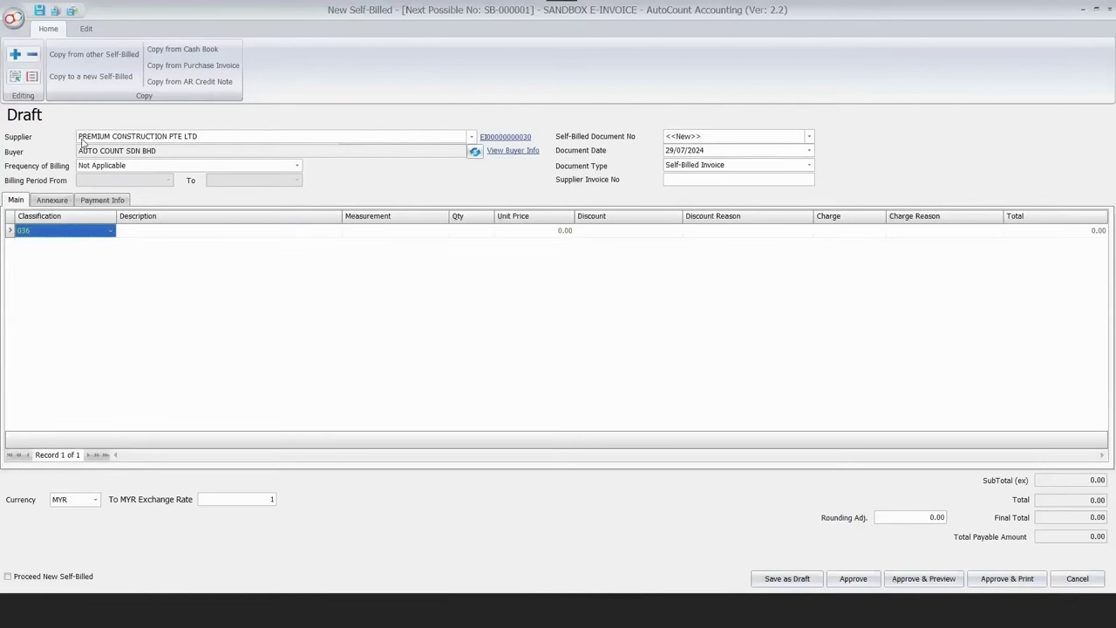
left_click(235, 230)
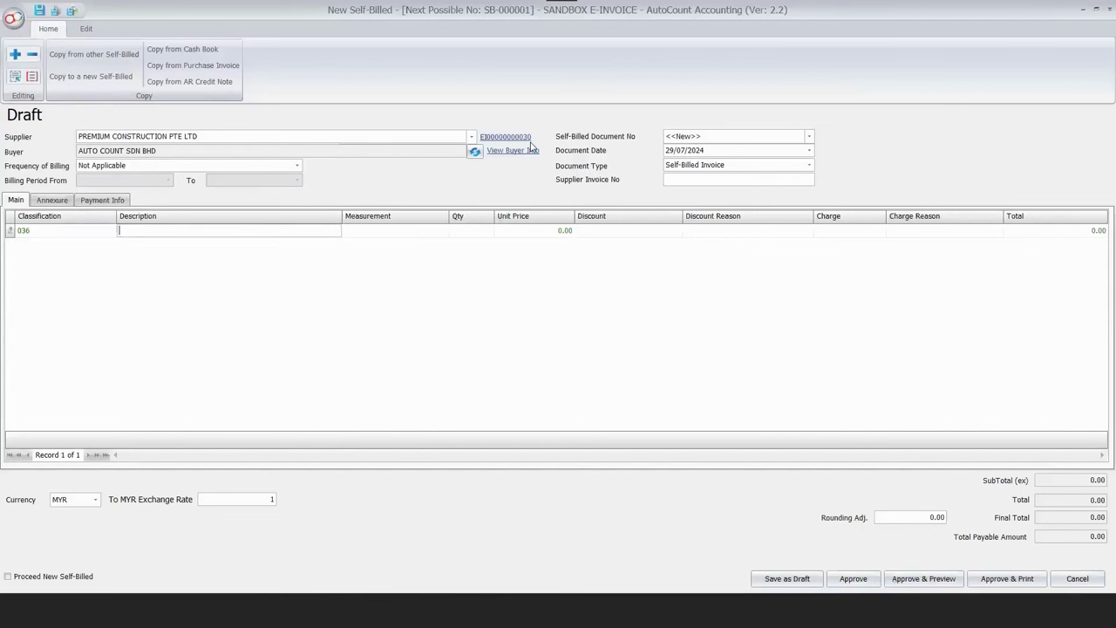
type("THIS IS A TESTING SELF BILL")
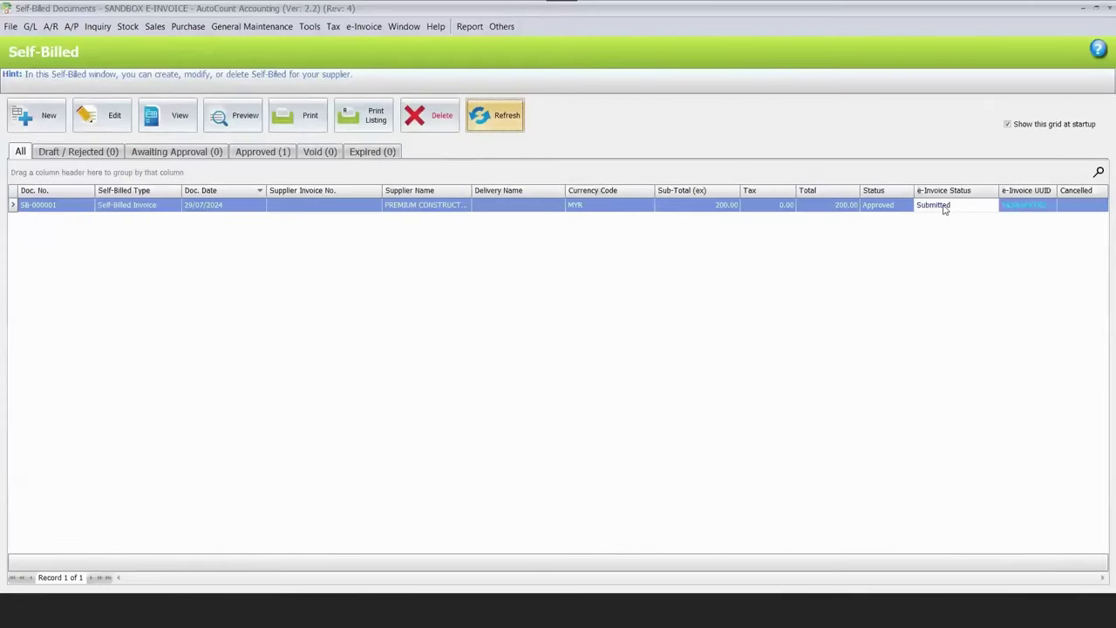
left_click(517, 125)
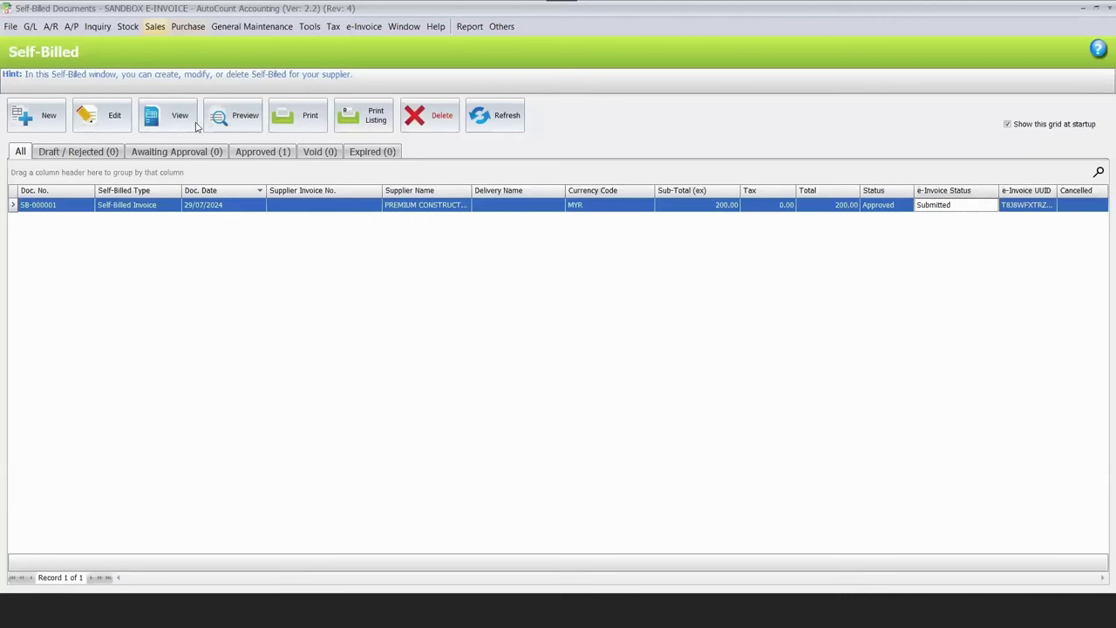
Start a new purchase invoice from Purchase > Purchase Invoice.
left_click(187, 26)
left_click(244, 113)
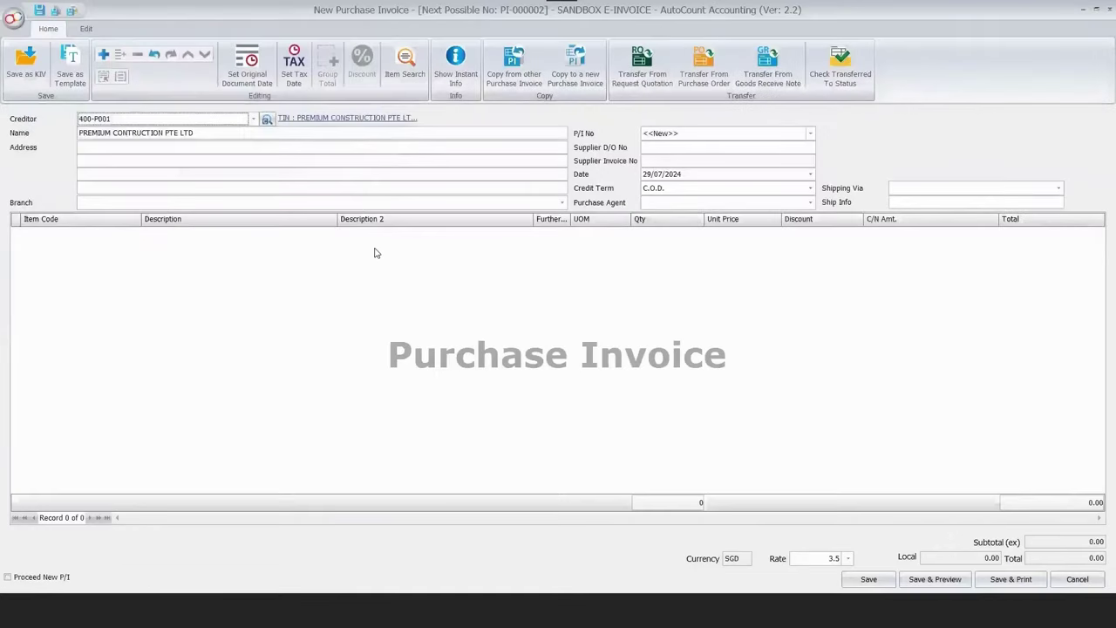
Add item lines for ALUMINIUM STEEL 2M and ALUMINIUM STEEL 3M.
right_click(375, 249)
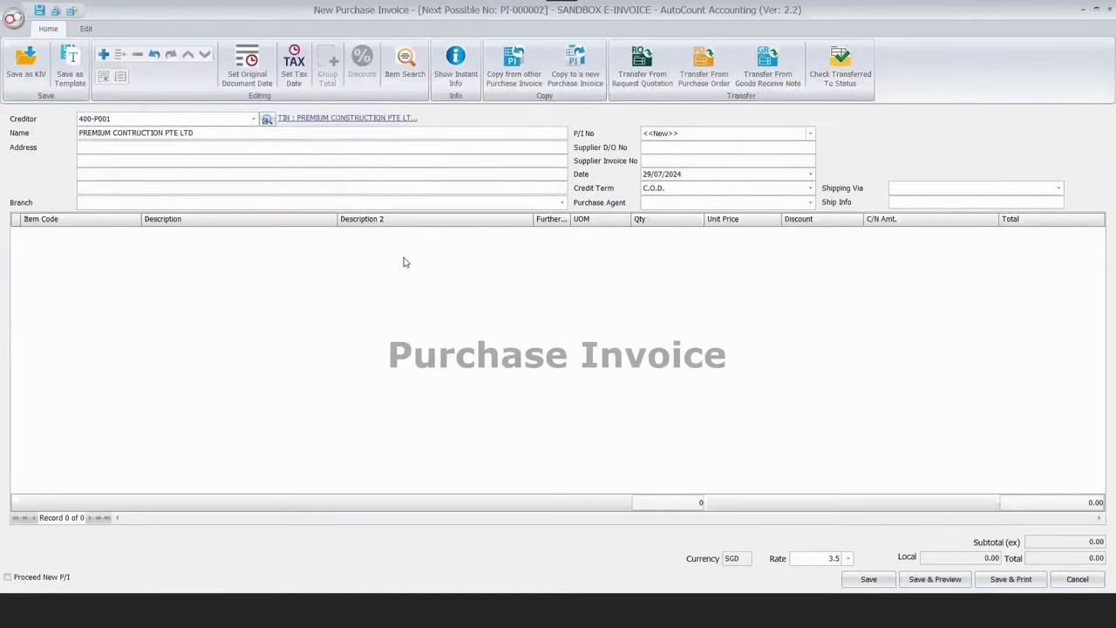
key("Return")
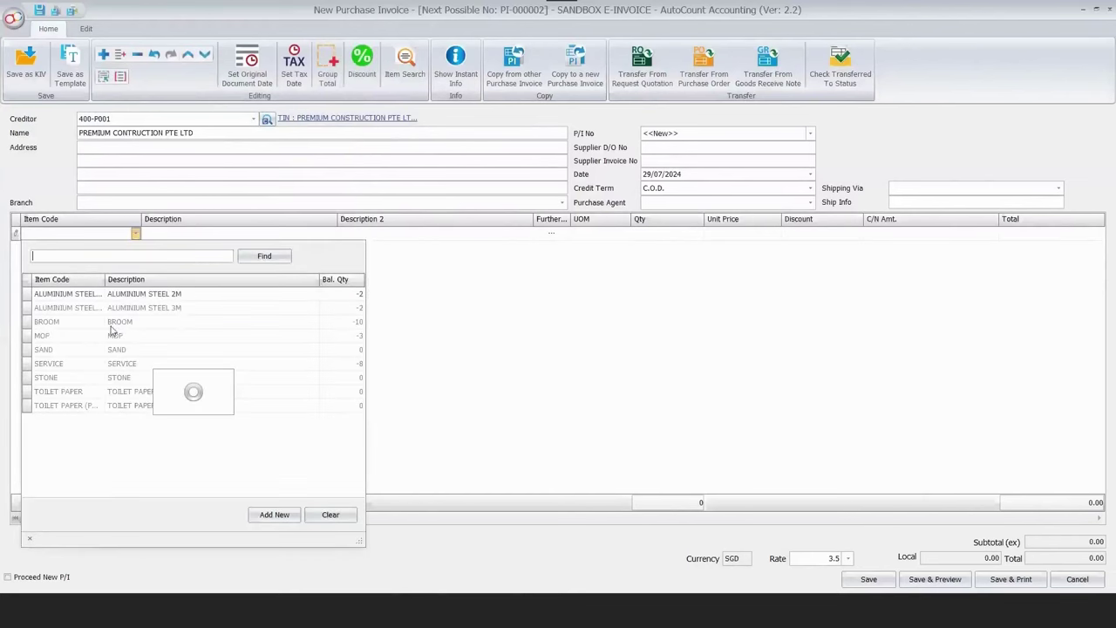
left_click(223, 295)
right_click(319, 284)
key("Return")
key("Return")
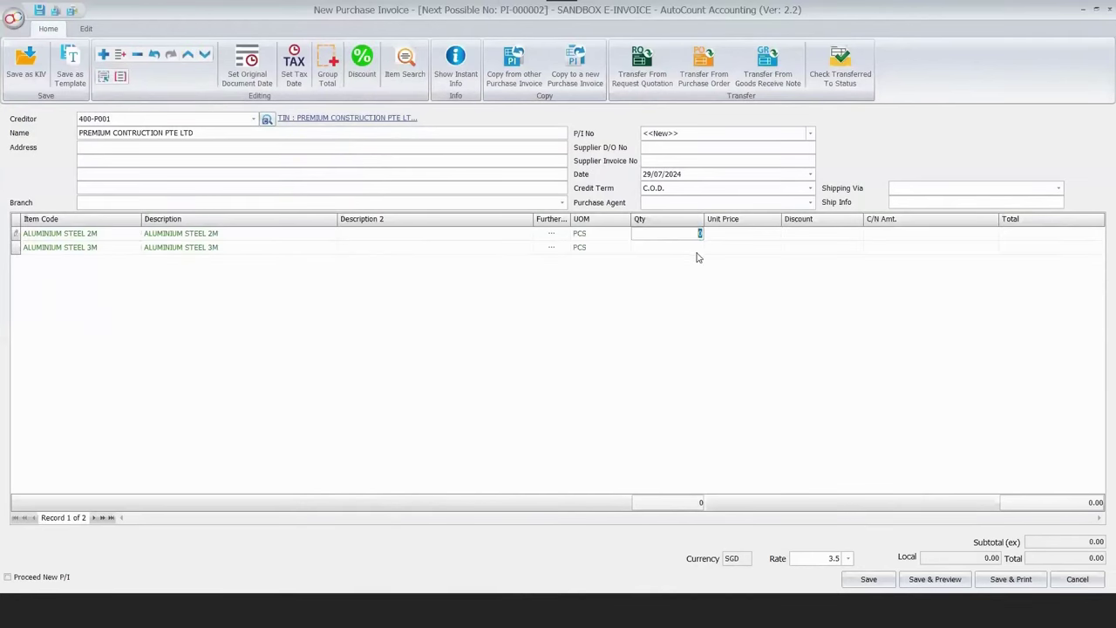
Set quantity 3 and unit prices 200 and 300 on the two aluminium steel lines.
type("3")
left_click(741, 234)
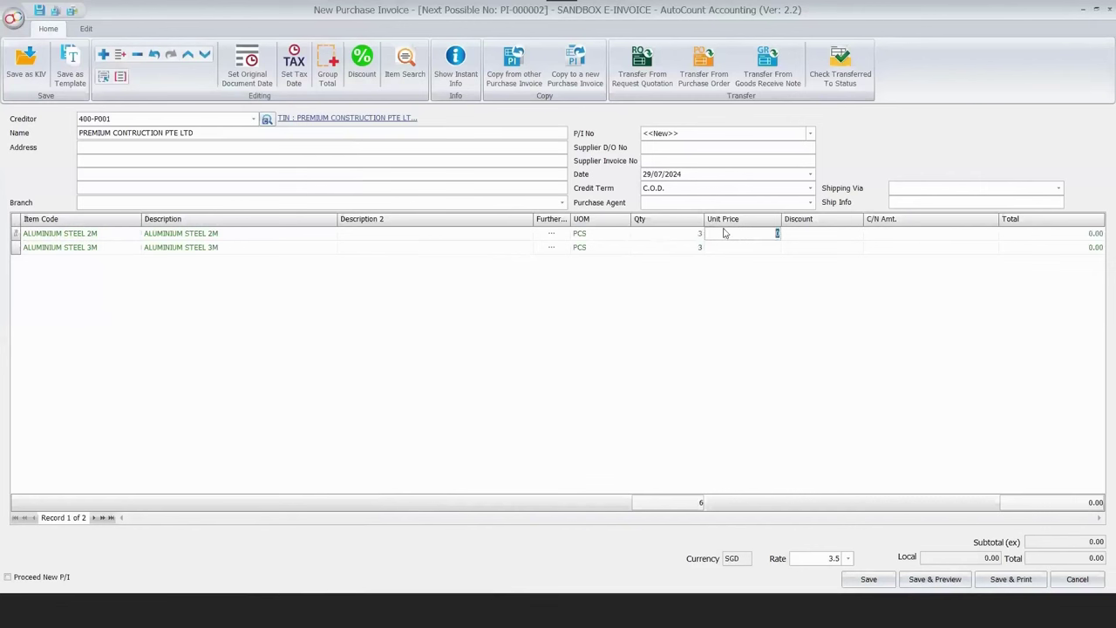
type("200")
left_click(733, 247)
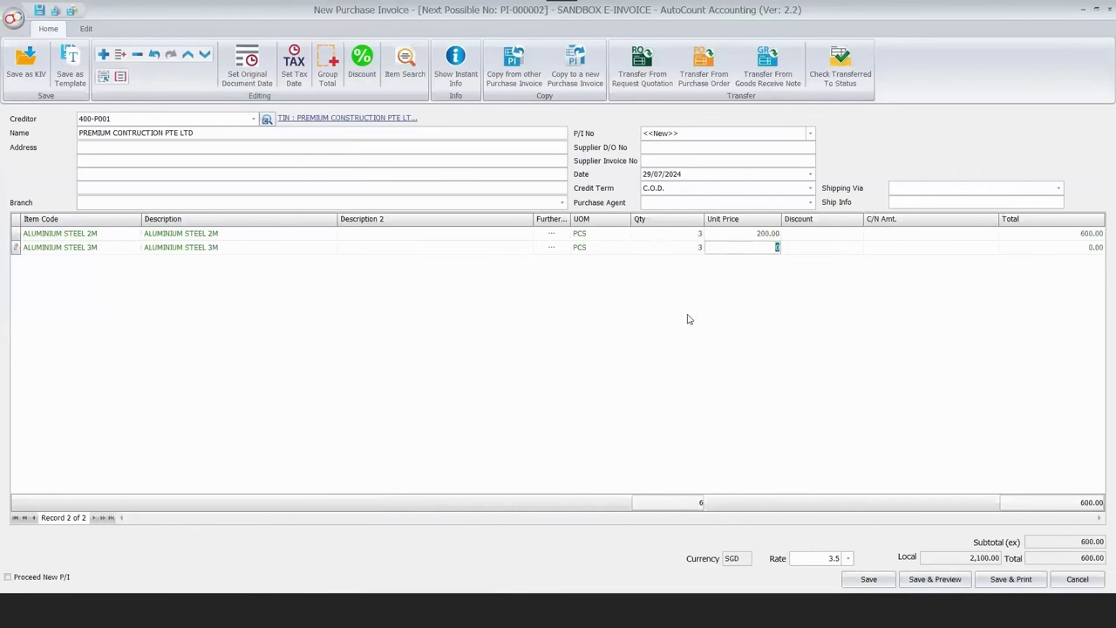
type("300")
key("Return")
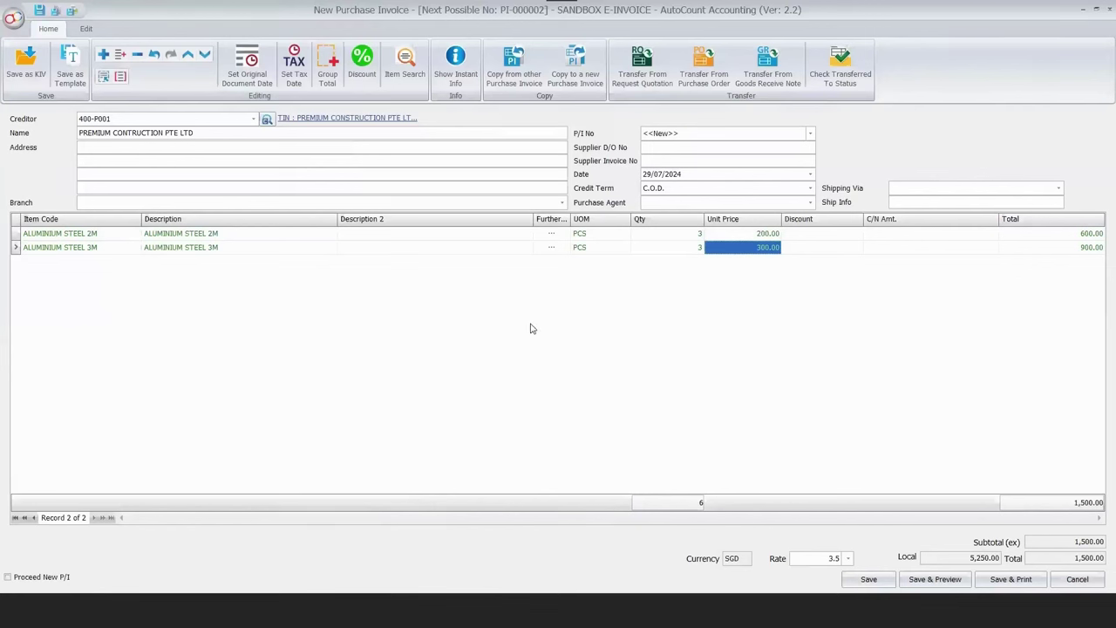
Enter supplier invoice number INV_5555 and save purchase invoice PI-000002.
type("n")
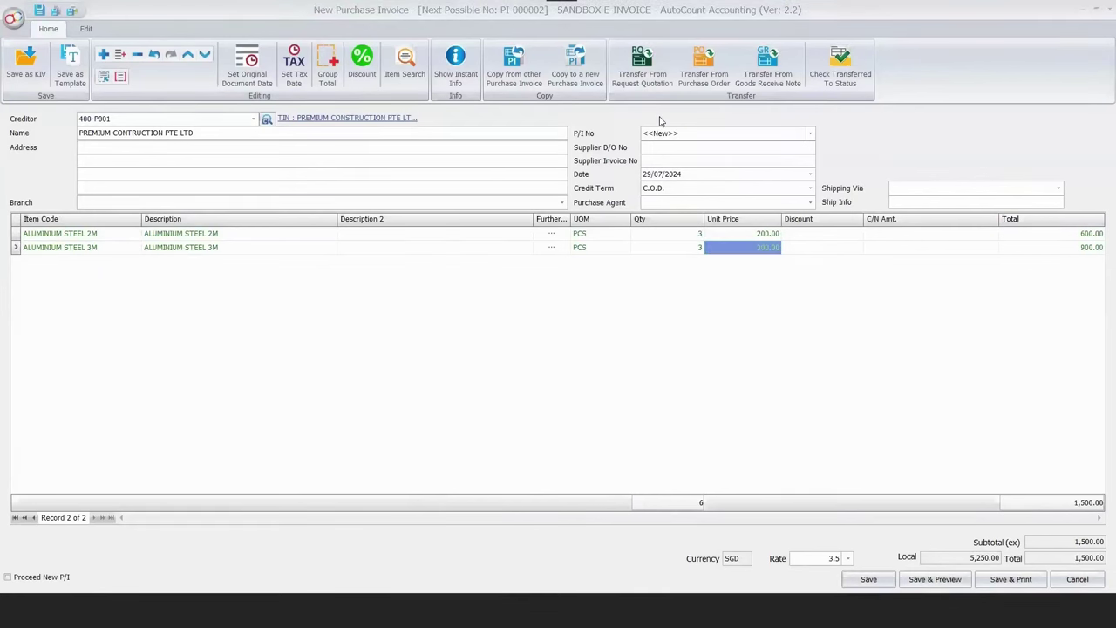
type("INV")
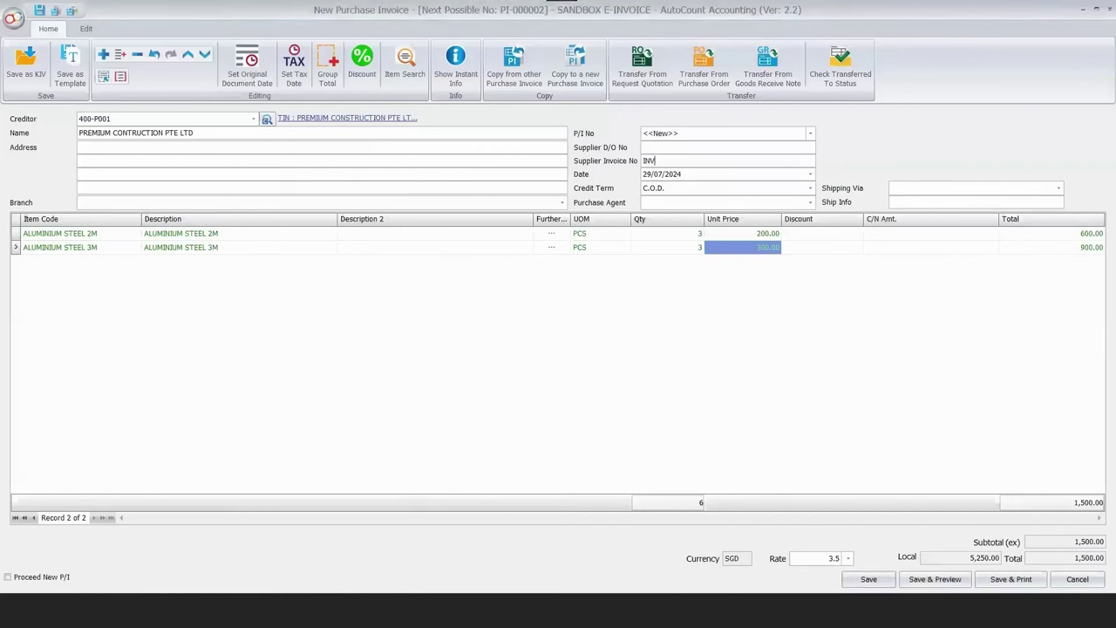
type("_5555")
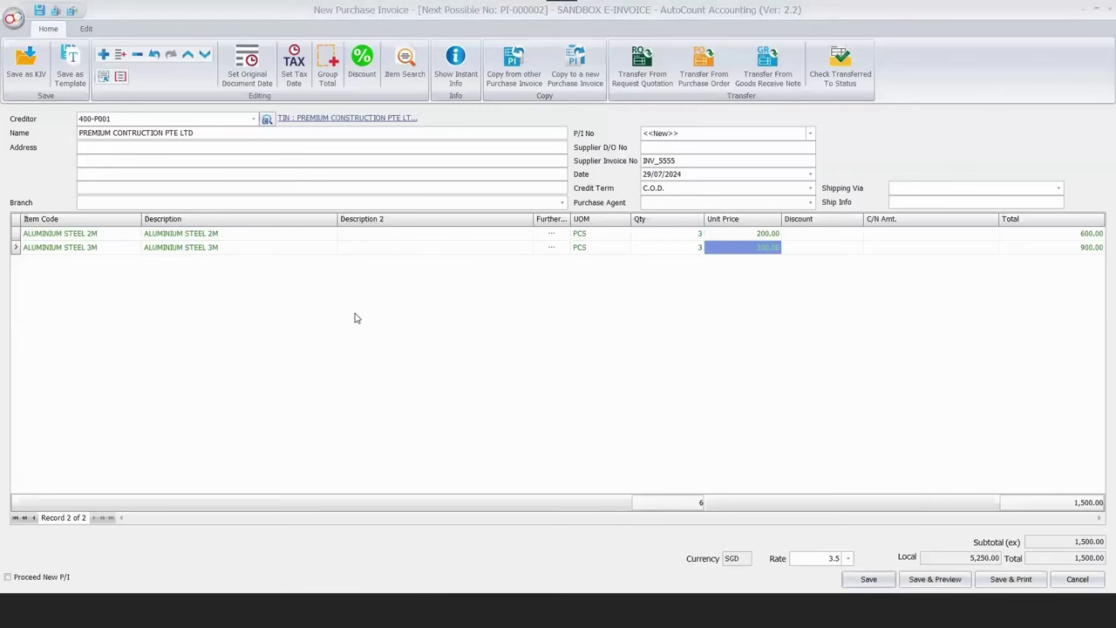
key("ctrl+s")
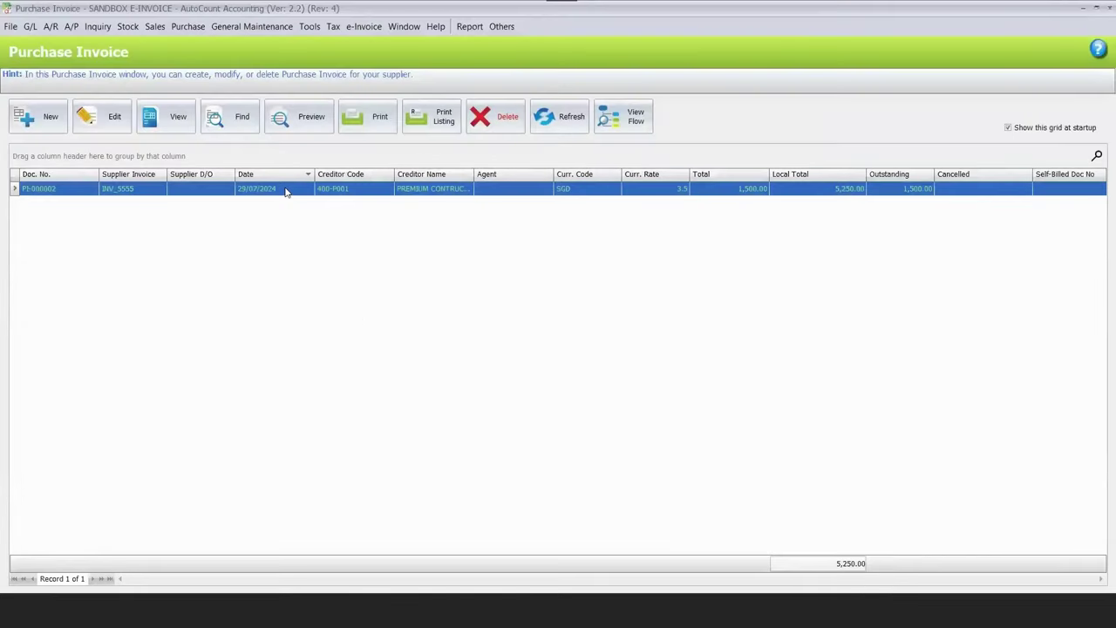
right_click(285, 191)
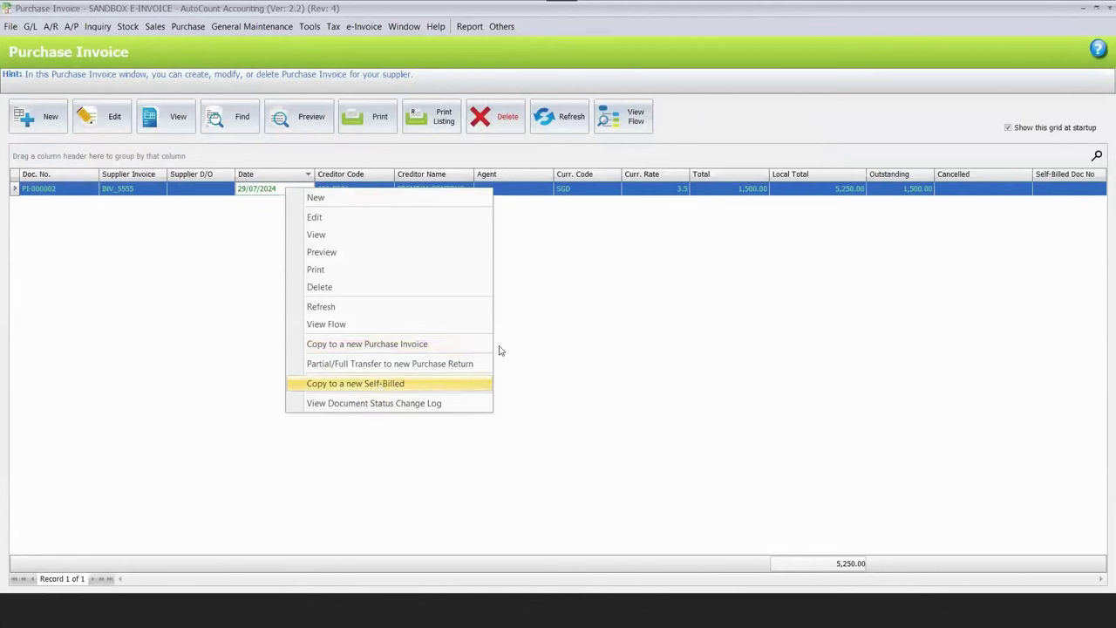
Copy PI-000002 into a new Self-Billed document, then bring the main dashboard forward.
key("Return")
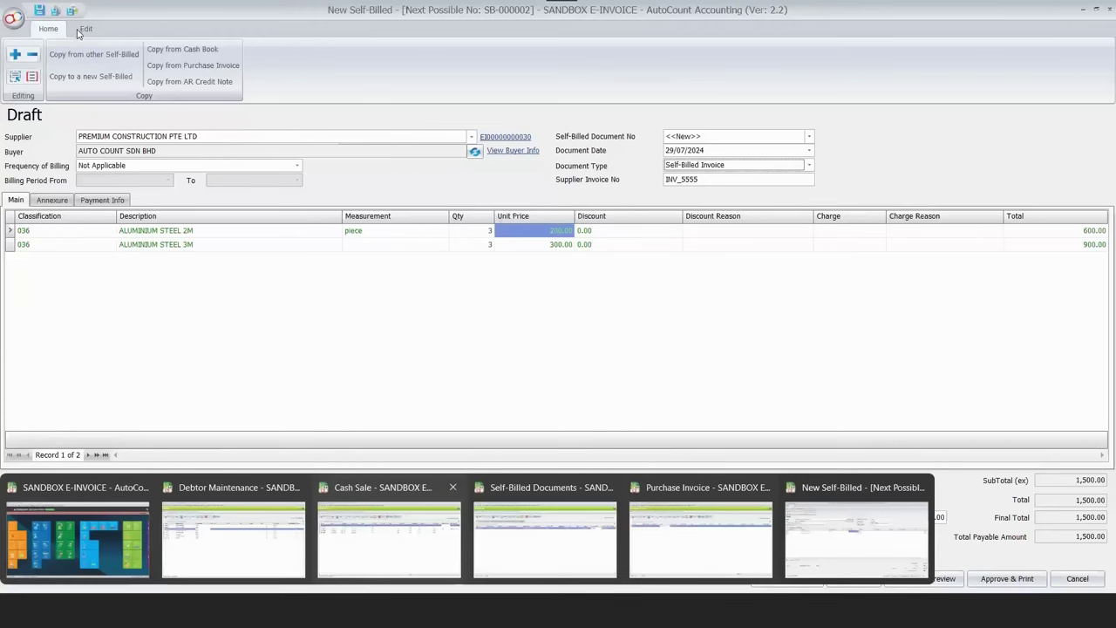
left_click(77, 536)
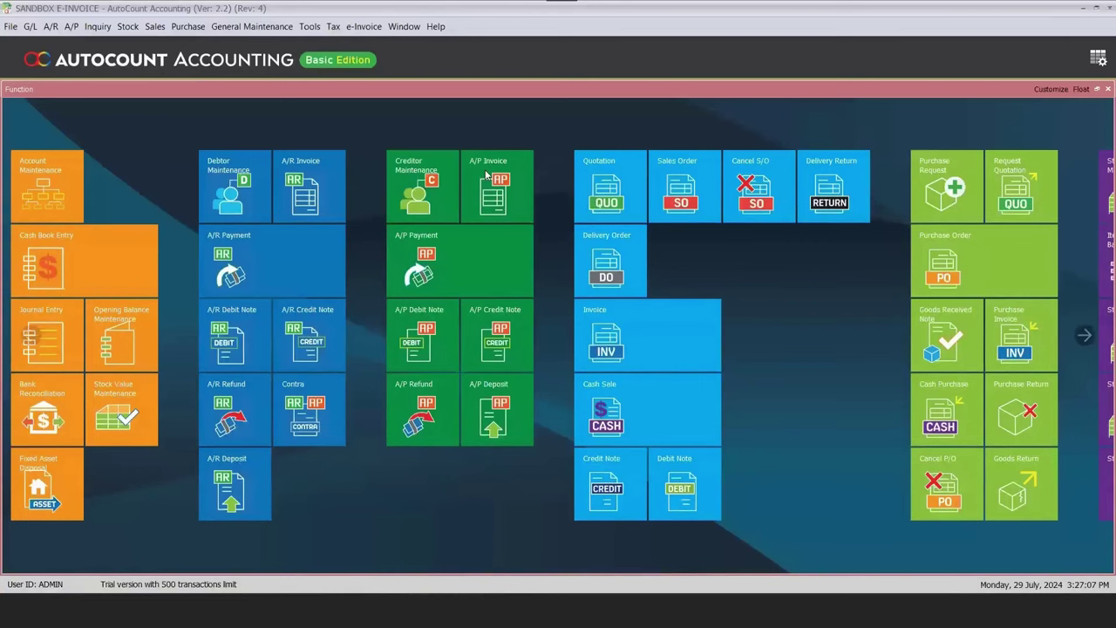
View PREMIUM CONSTRUCTION PTE LTD's tax entity record unchanged, then return to the New Self-Billed draft.
key("alt+p")
key("Return")
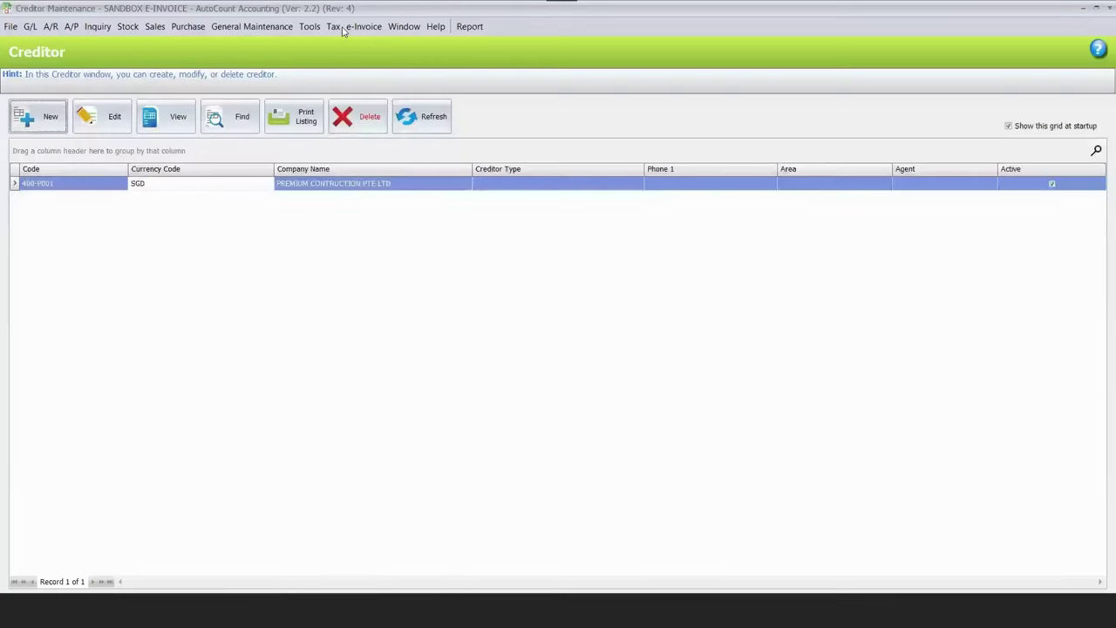
left_click(340, 47)
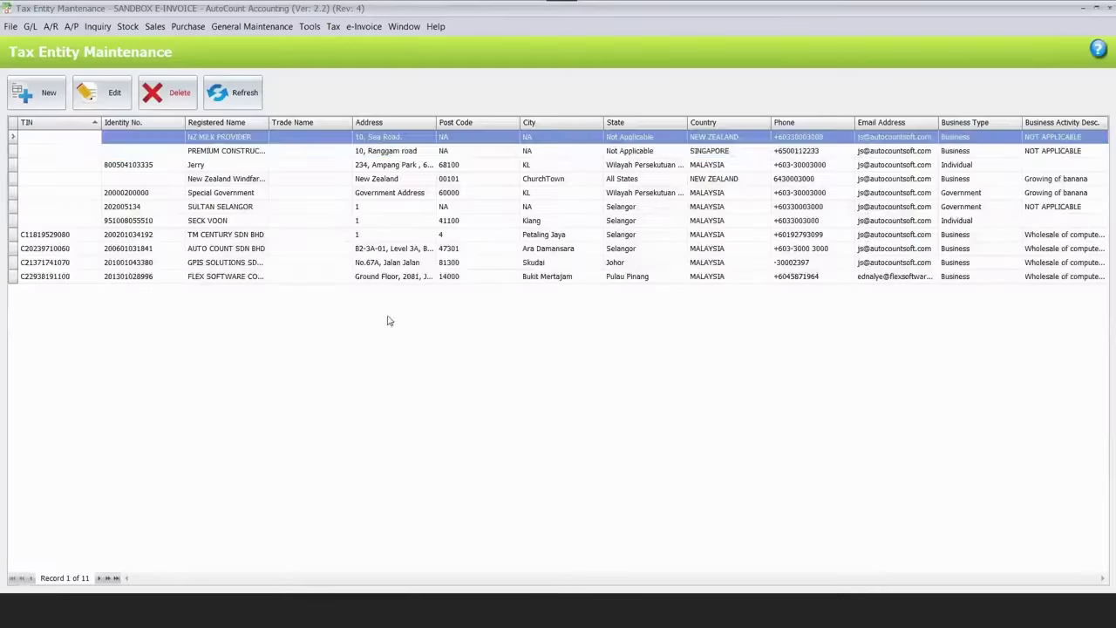
key("Return")
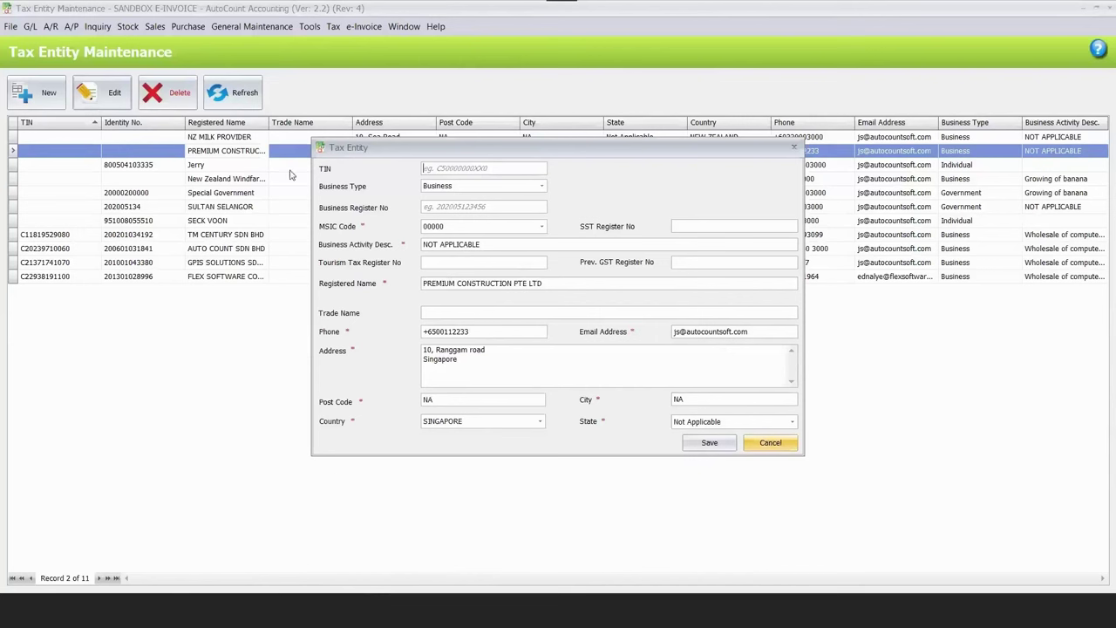
key("Escape")
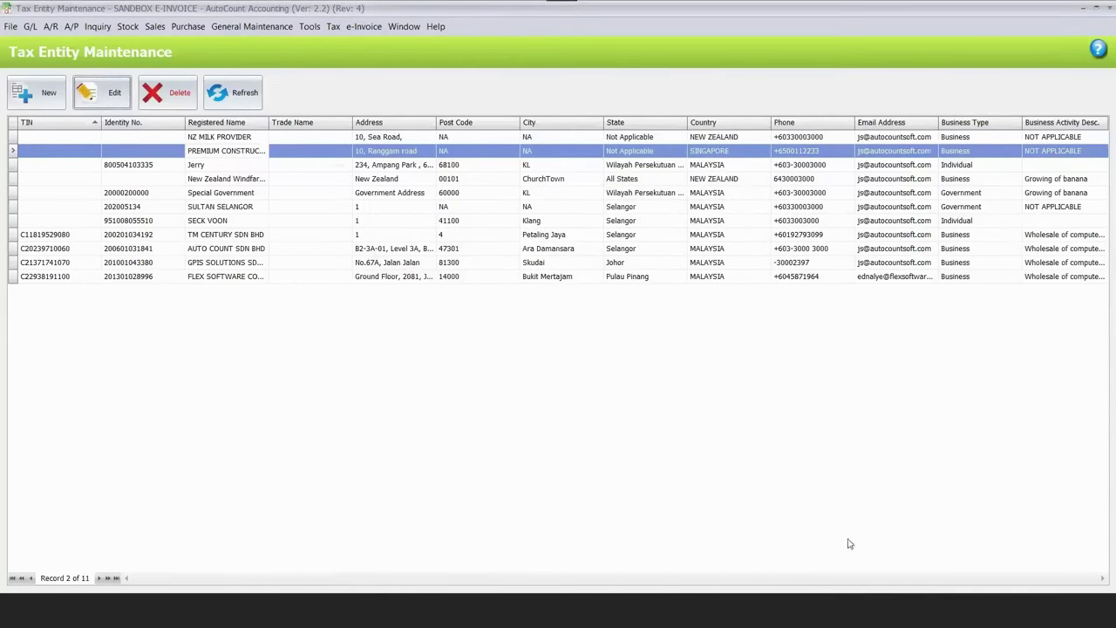
mouse_move(685, 499)
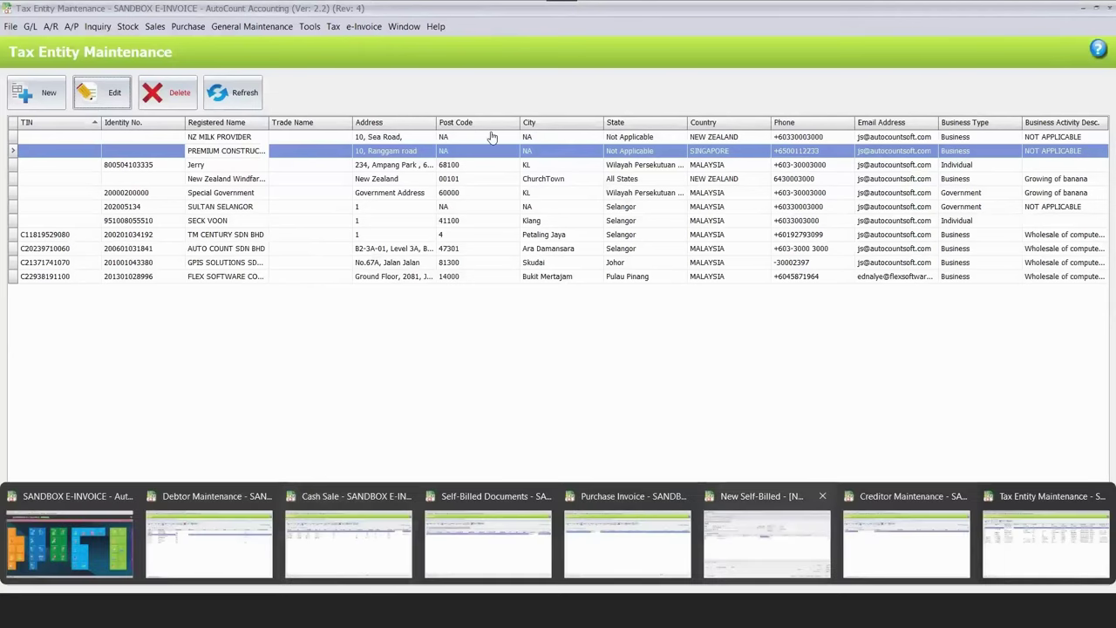
key("alt+Tab")
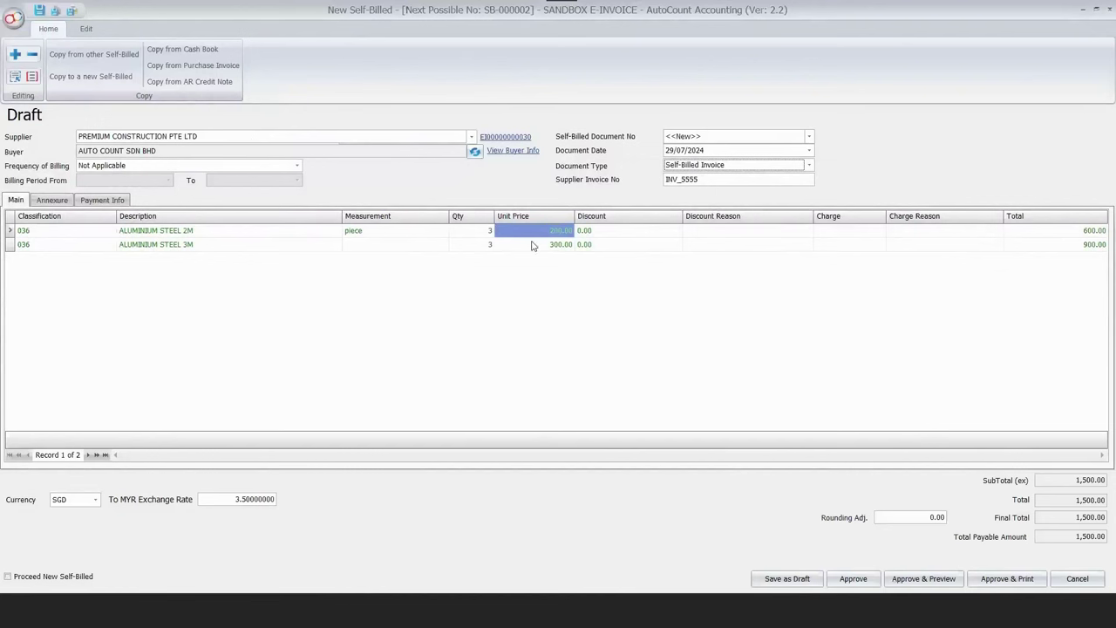
Set classification 034 on both self-billed lines, then approve and submit the document.
left_click(109, 232)
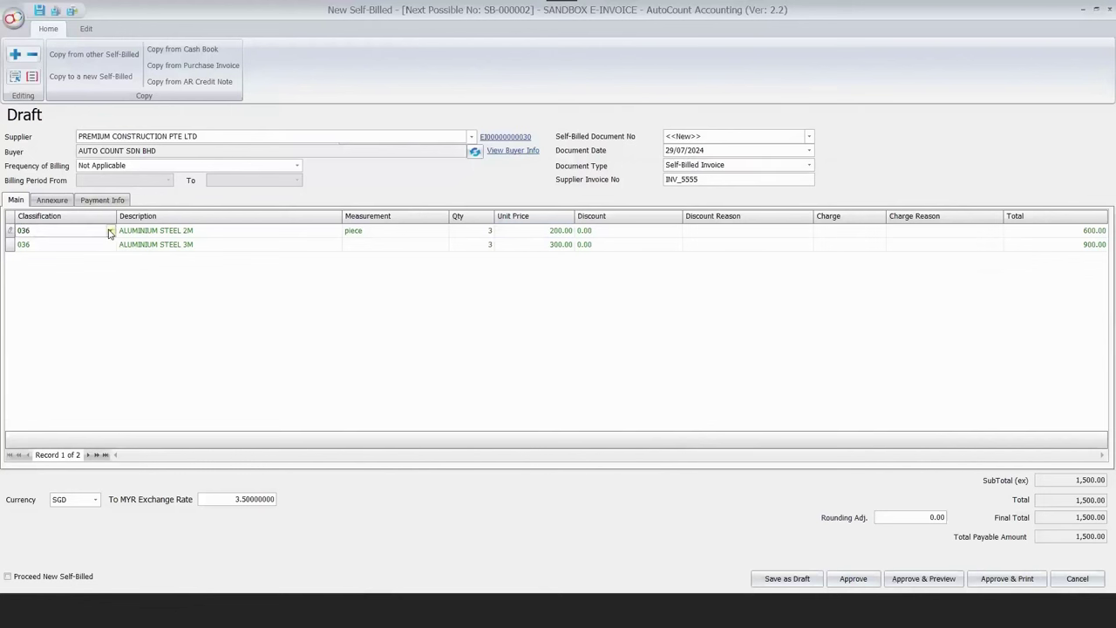
left_click(109, 231)
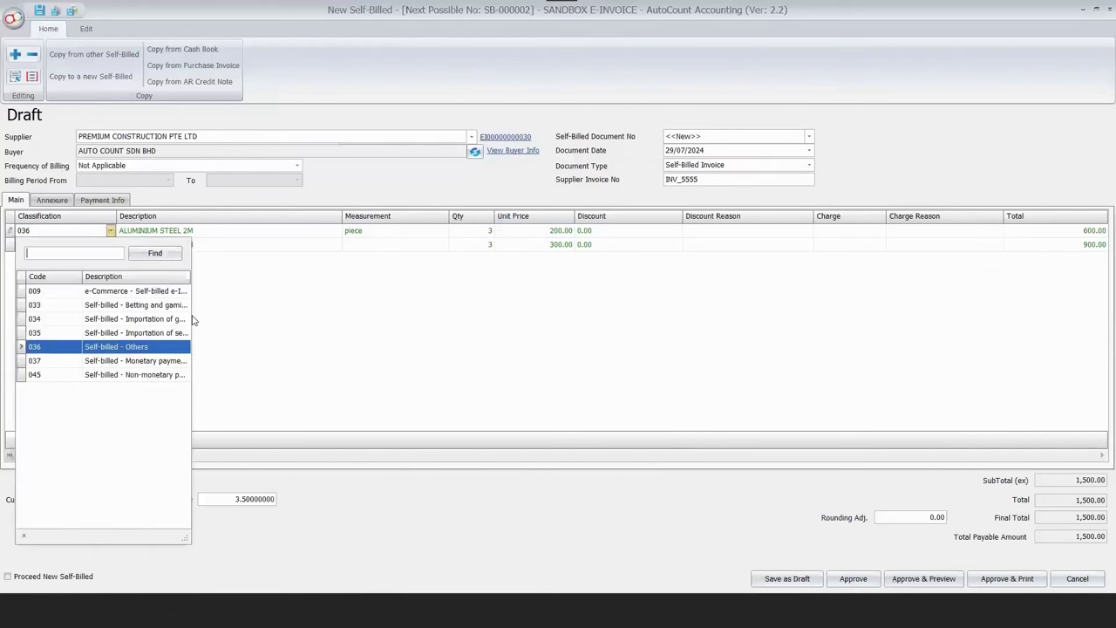
left_click(106, 251)
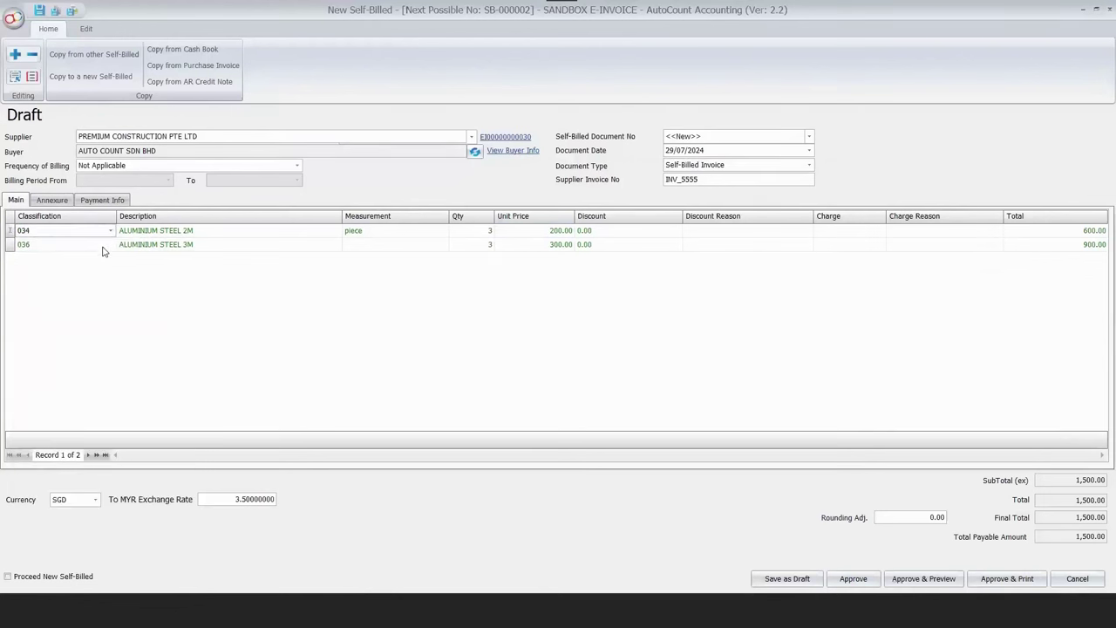
left_click(110, 245)
left_click(131, 332)
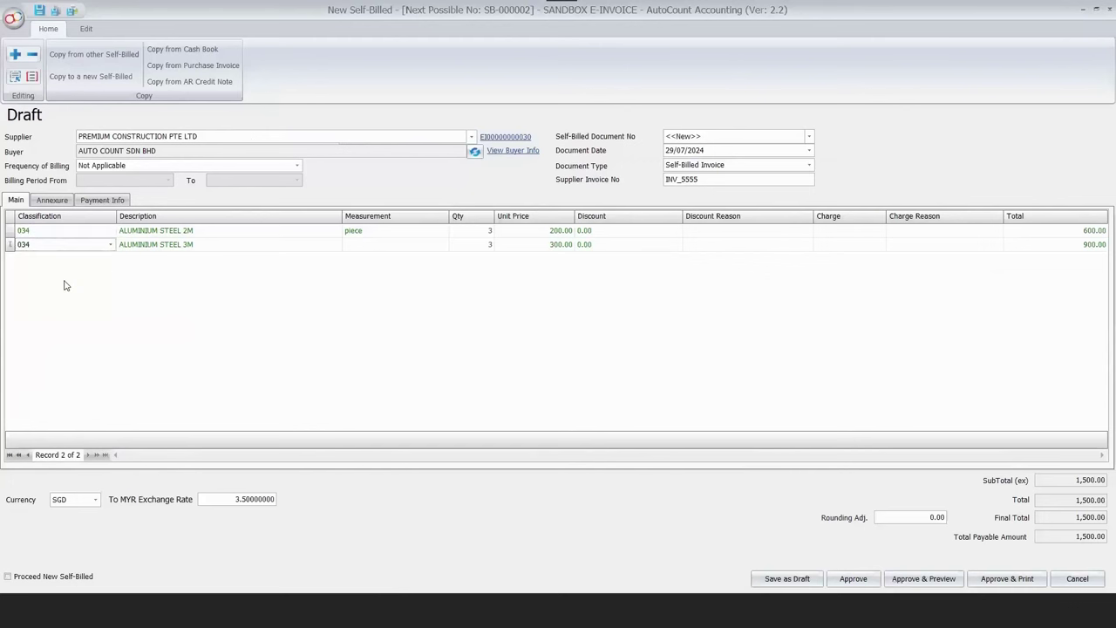
left_click(844, 584)
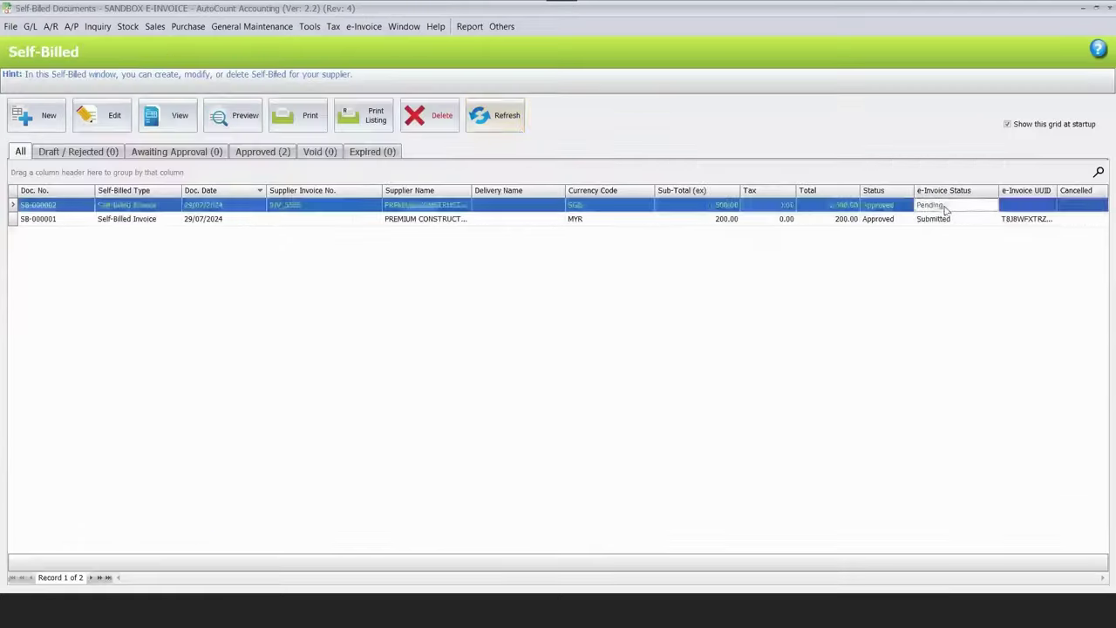
Select SB-000001 in the Self-Billed list and preview it.
key("alt+Tab")
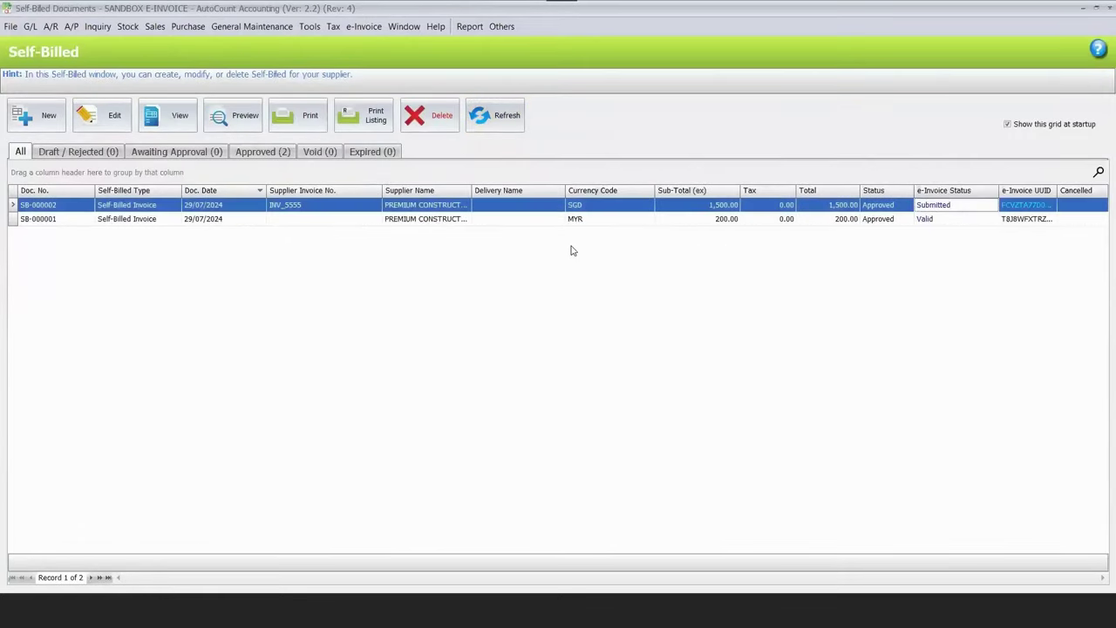
left_click(572, 219)
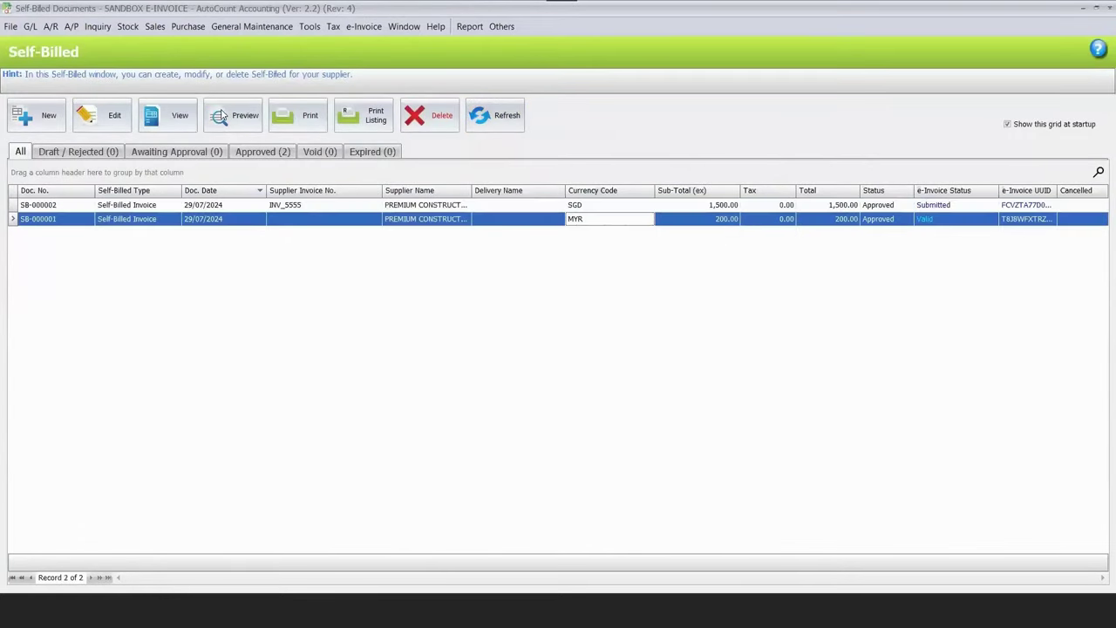
left_click(222, 116)
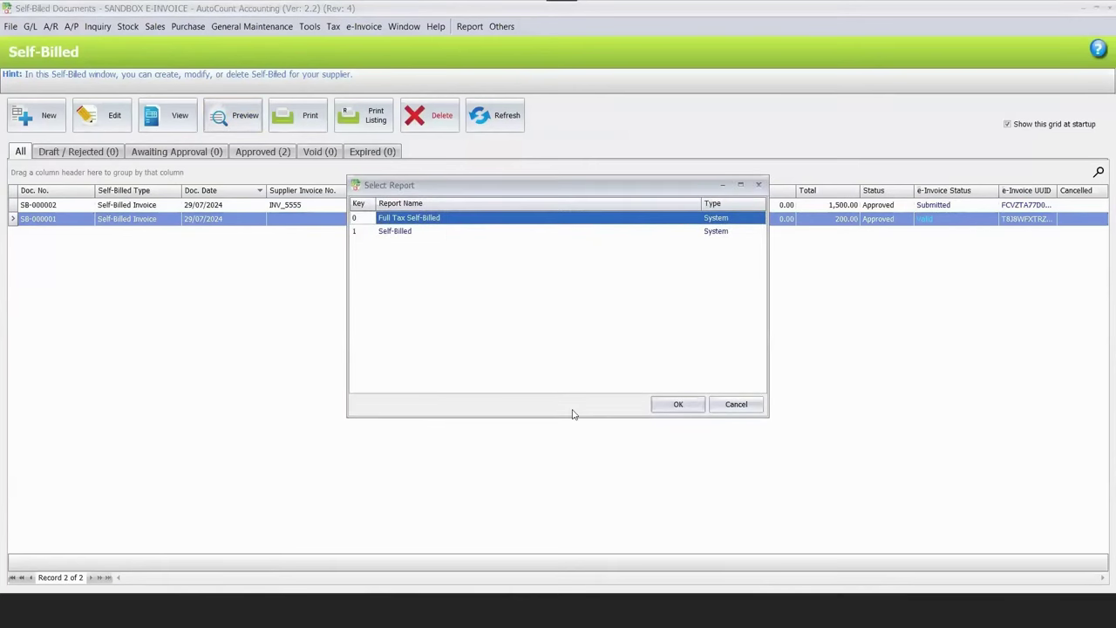
Preview SB-000001 as Full Tax Self-Billed and open its LHDN validation link from the QR code.
key("Return")
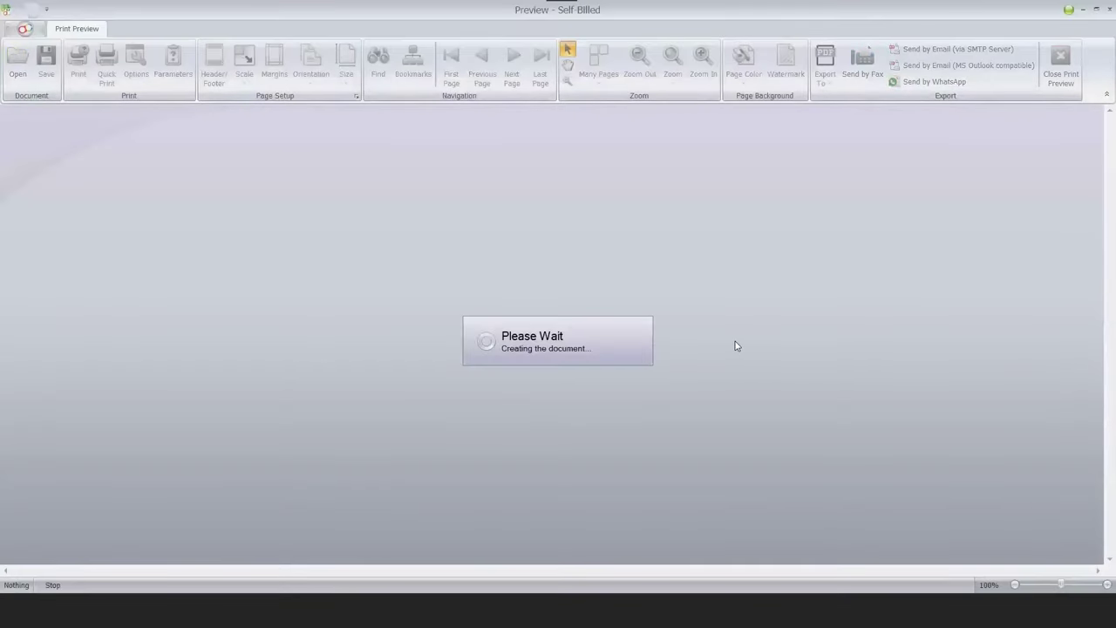
scroll(767, 466, "down", 3)
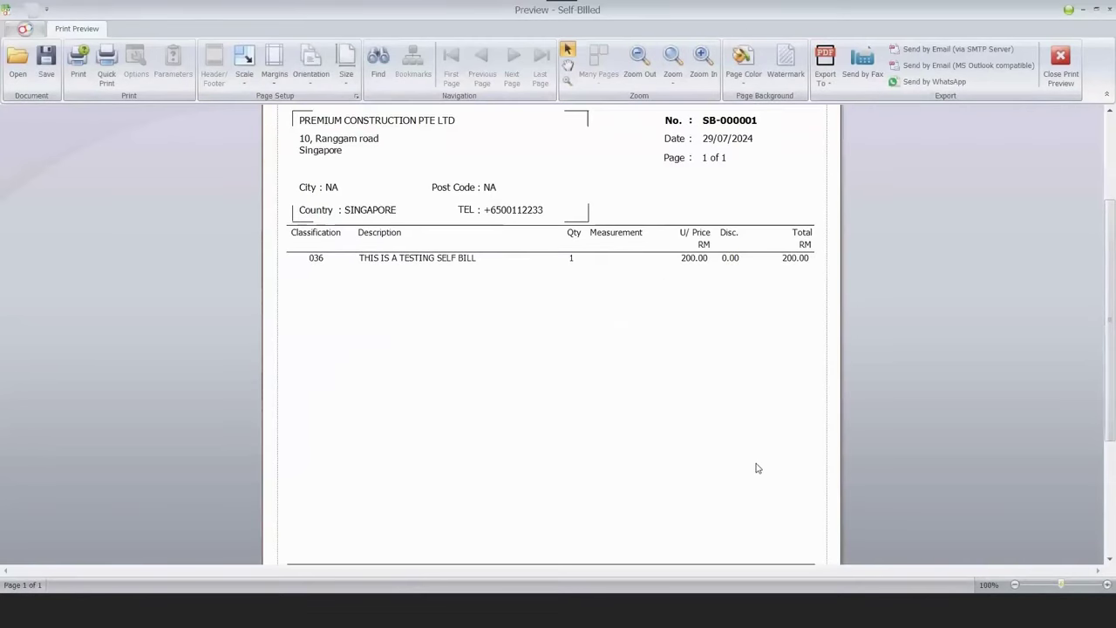
scroll(436, 348, "up", 1)
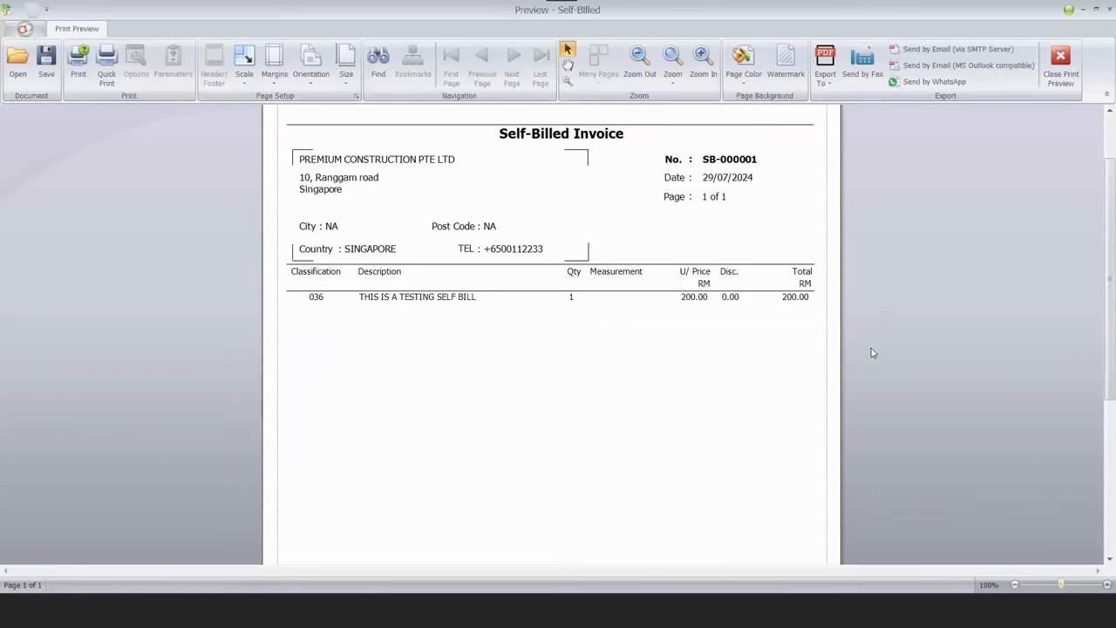
scroll(655, 471, "down", 3)
scroll(672, 463, "down", 3)
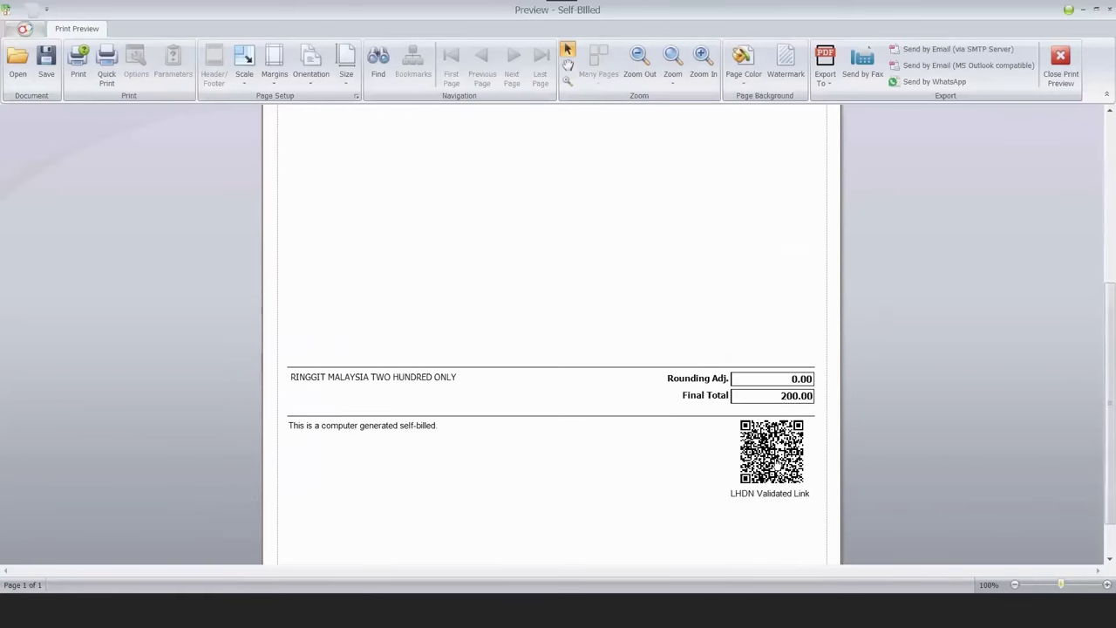
left_click(775, 458)
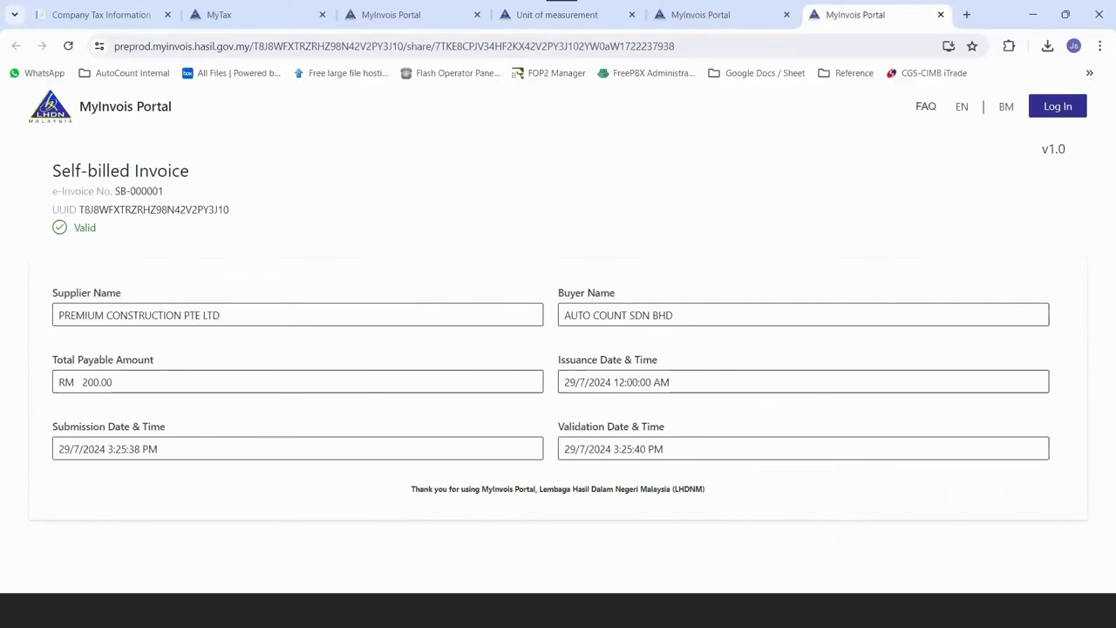
Bring the e-Invoice Training Guide presentation back to the front.
mouse_move(416, 595)
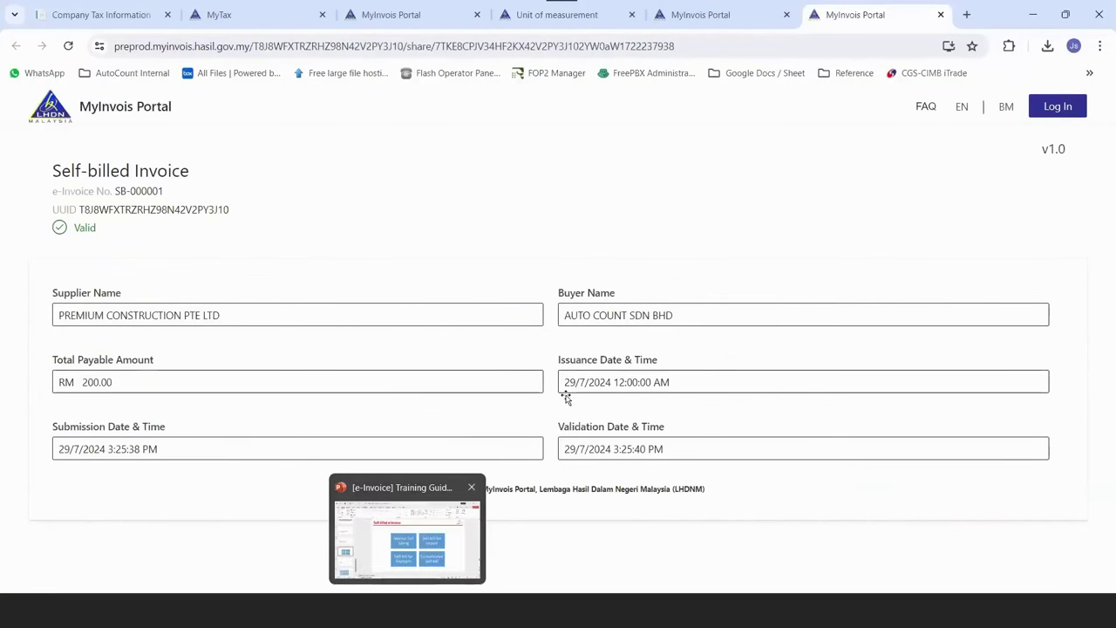
left_click(407, 532)
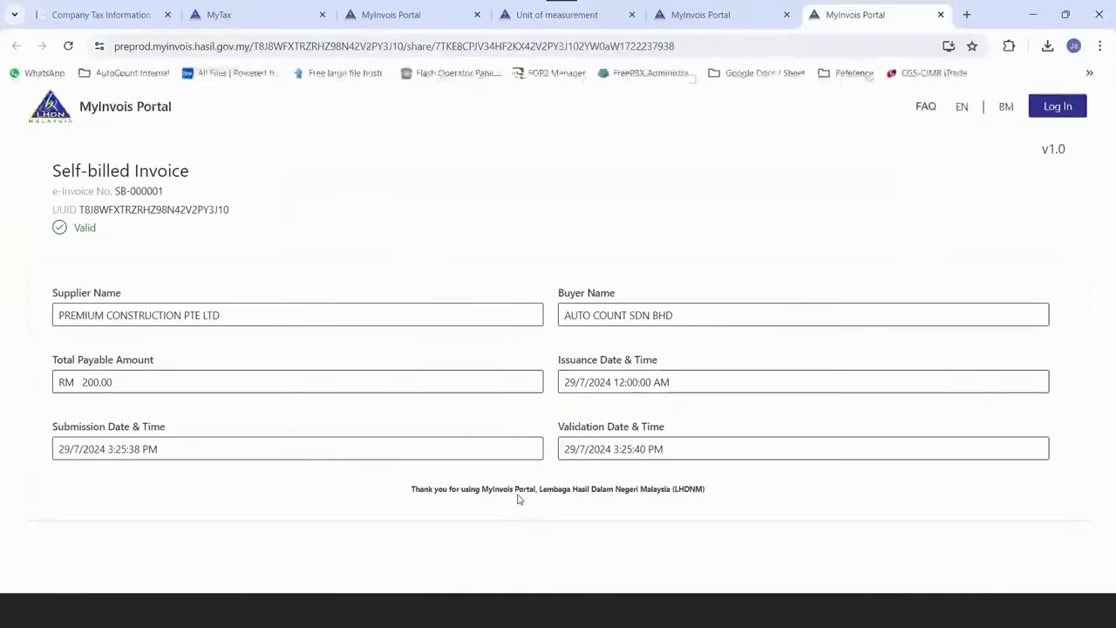
Go back to the AutoCount Cash Book and start a new cash transaction entry.
mouse_move(431, 497)
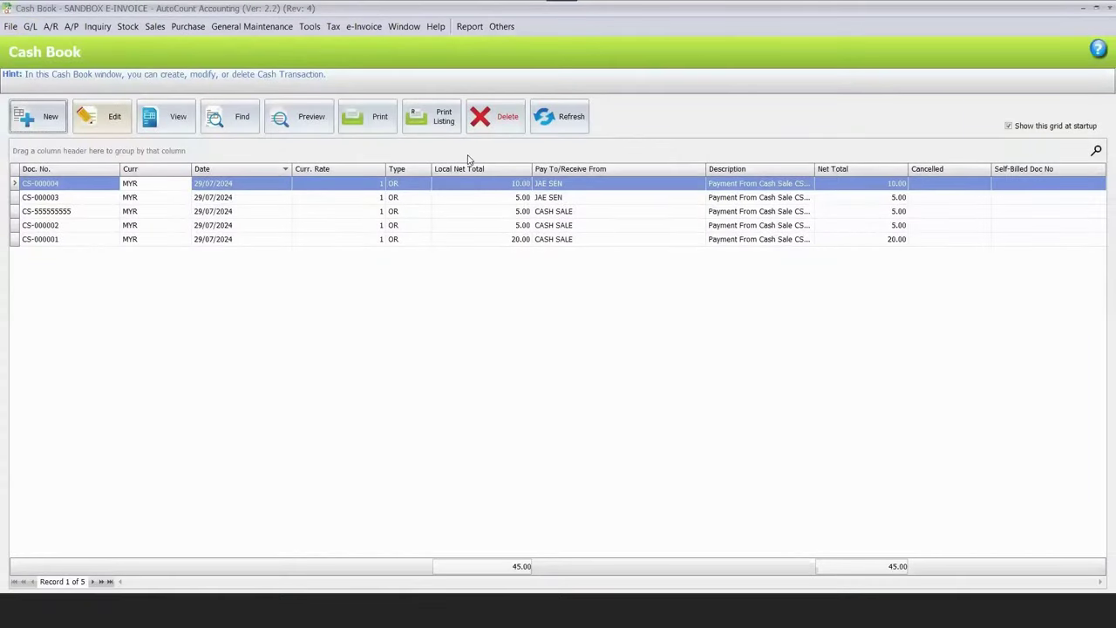
key("ctrl+n")
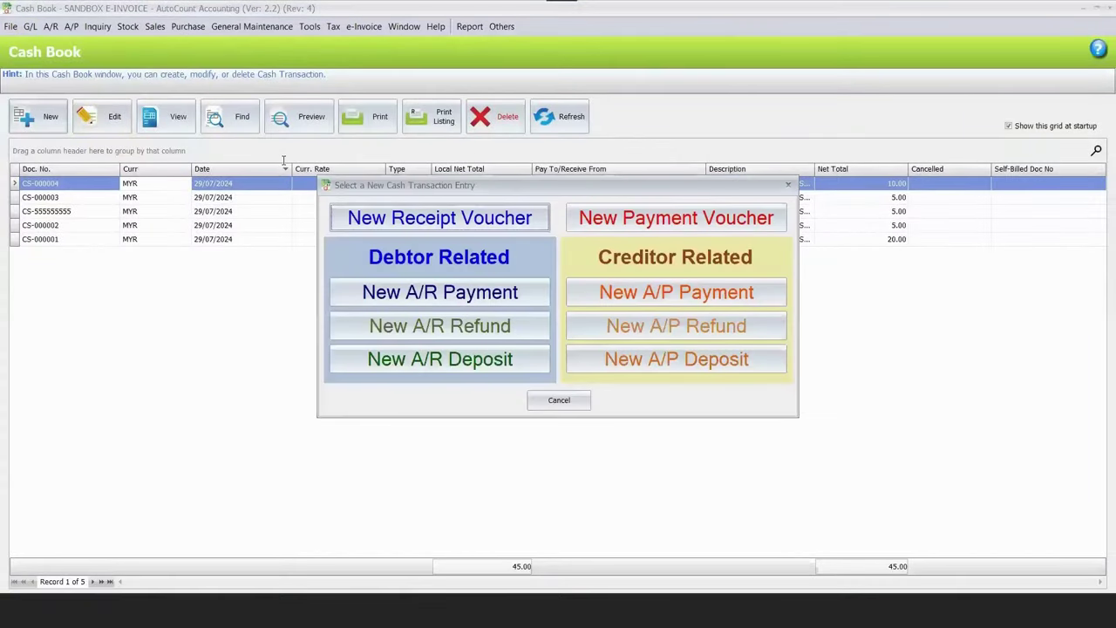
Start a new payment voucher to the individual creditor, described PAY COMMISSION, paid by BANK.
key("Right")
key("Return")
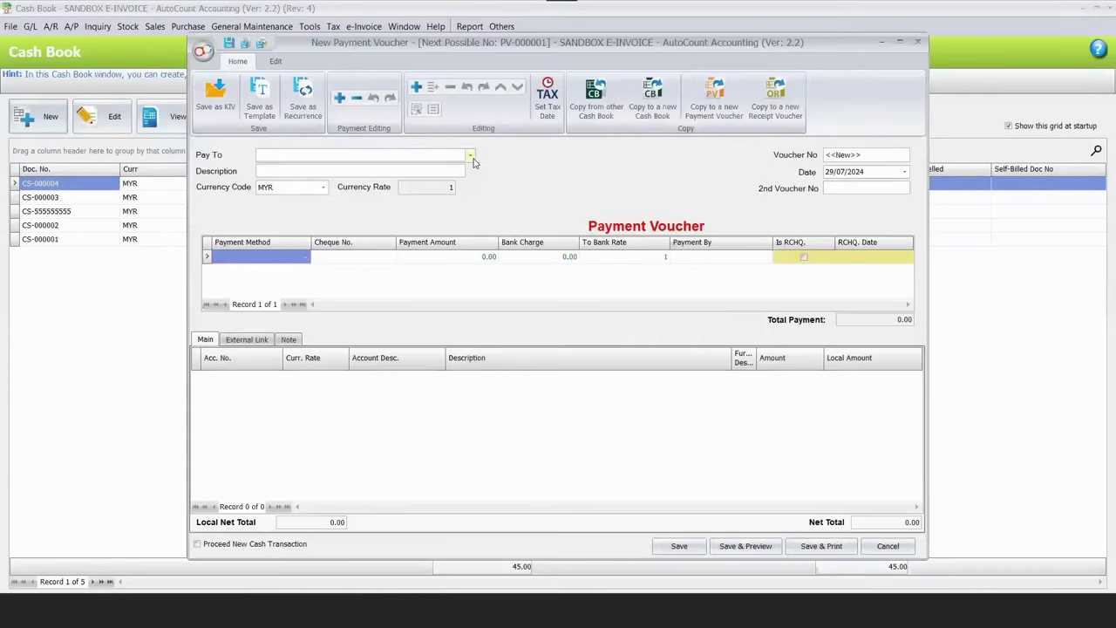
left_click(471, 157)
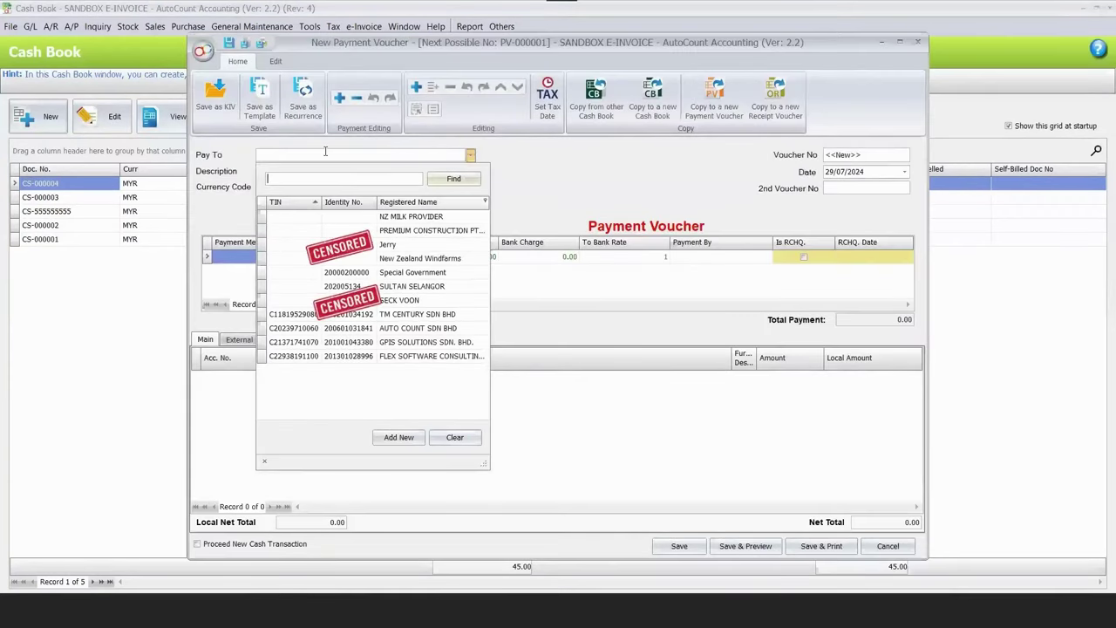
key("Down")
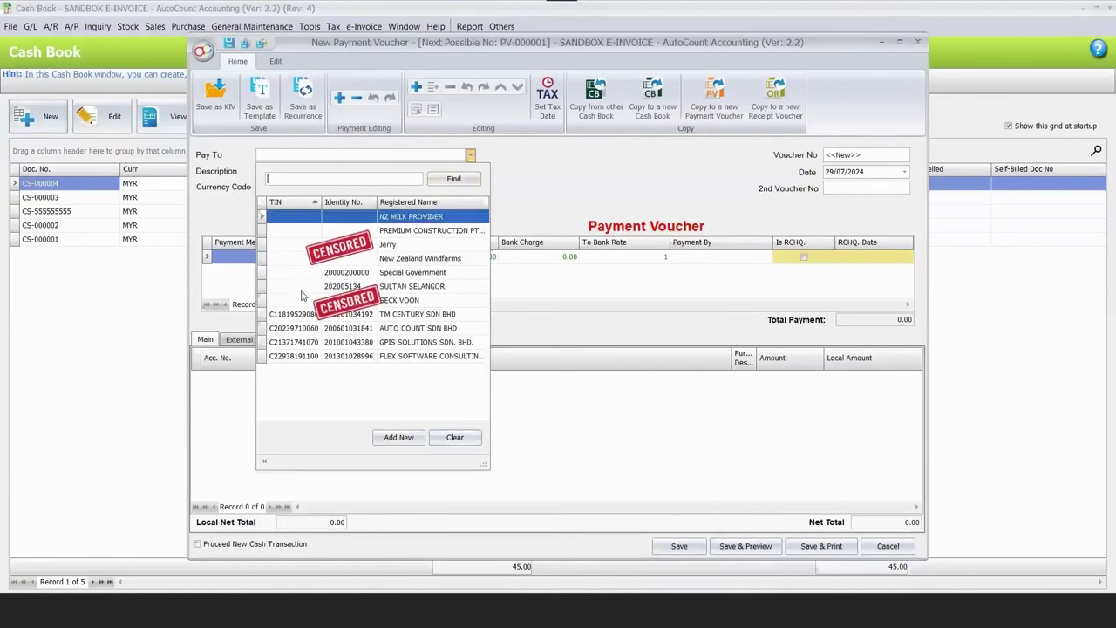
left_click(302, 300)
type("PAY COMMISSION")
left_click(304, 256)
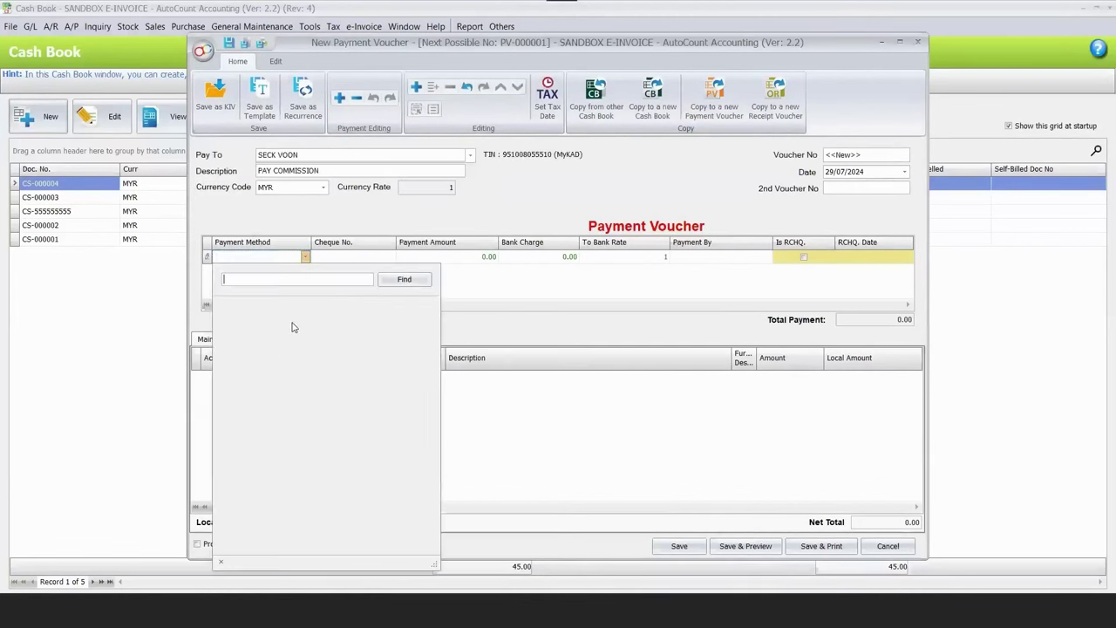
key("Return")
Add a 700.00 line to 913-0000 COMMISSION & ALLOWANCES and save without a cheque number.
right_click(362, 395)
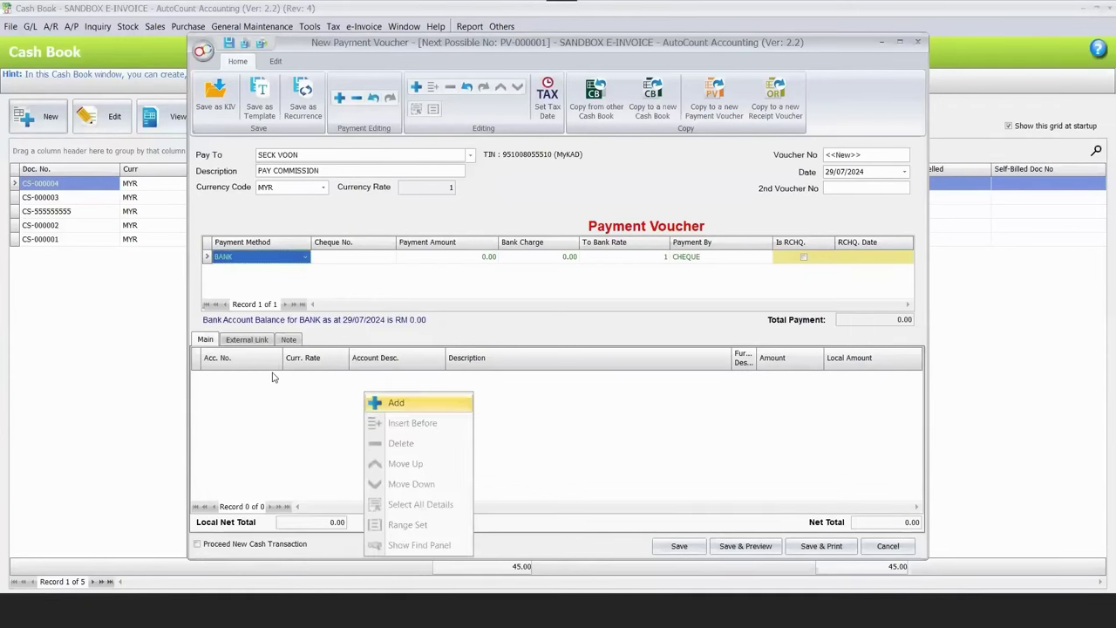
left_click(383, 401)
left_click(277, 376)
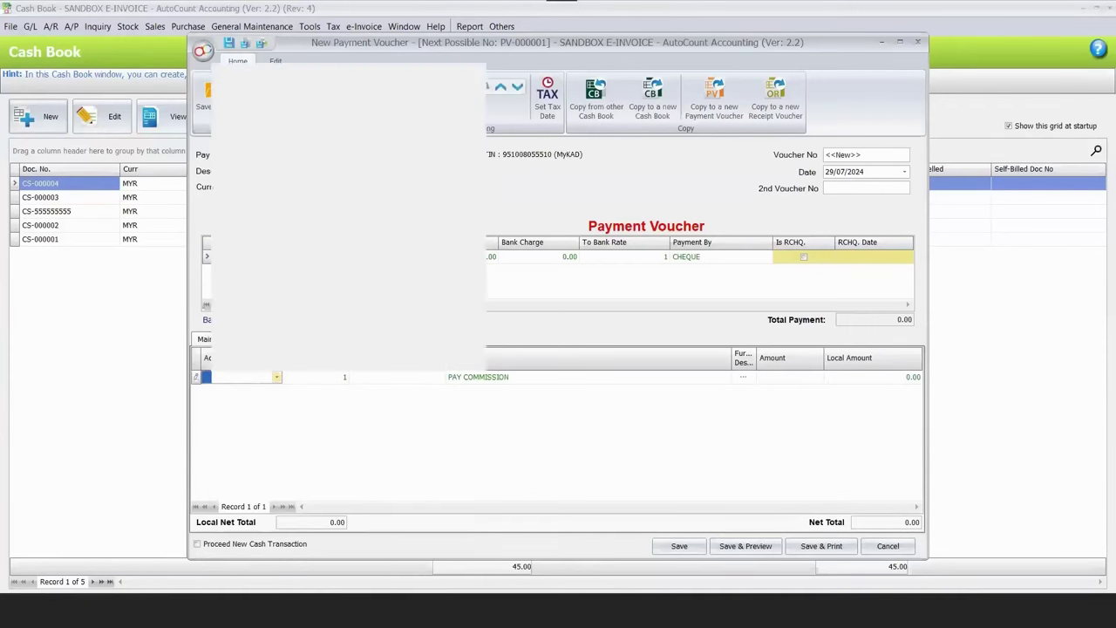
type("c")
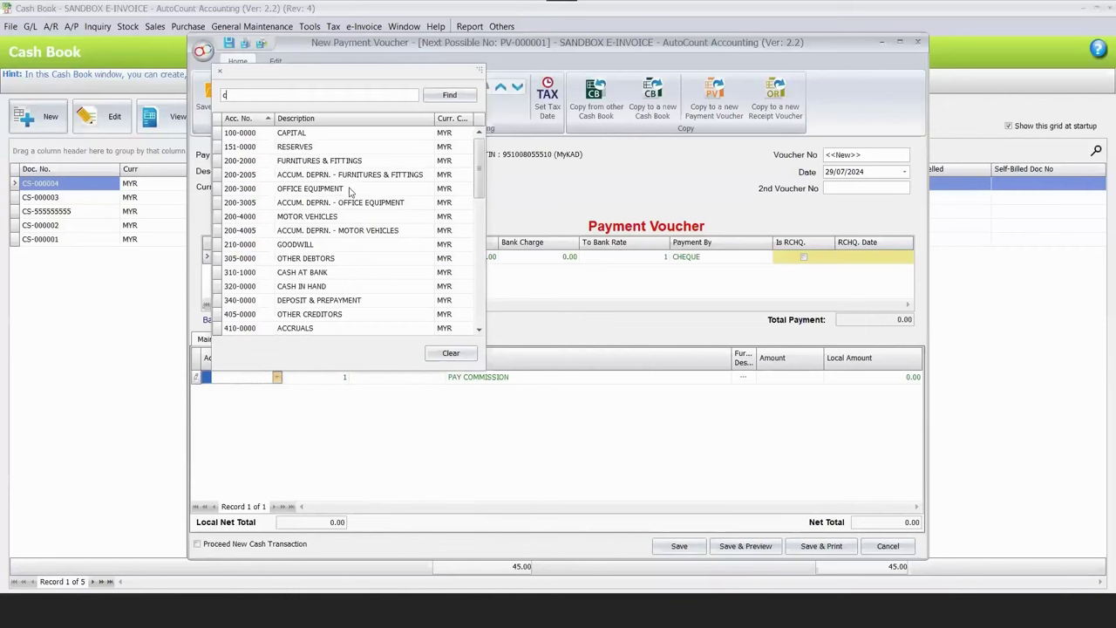
type("omm")
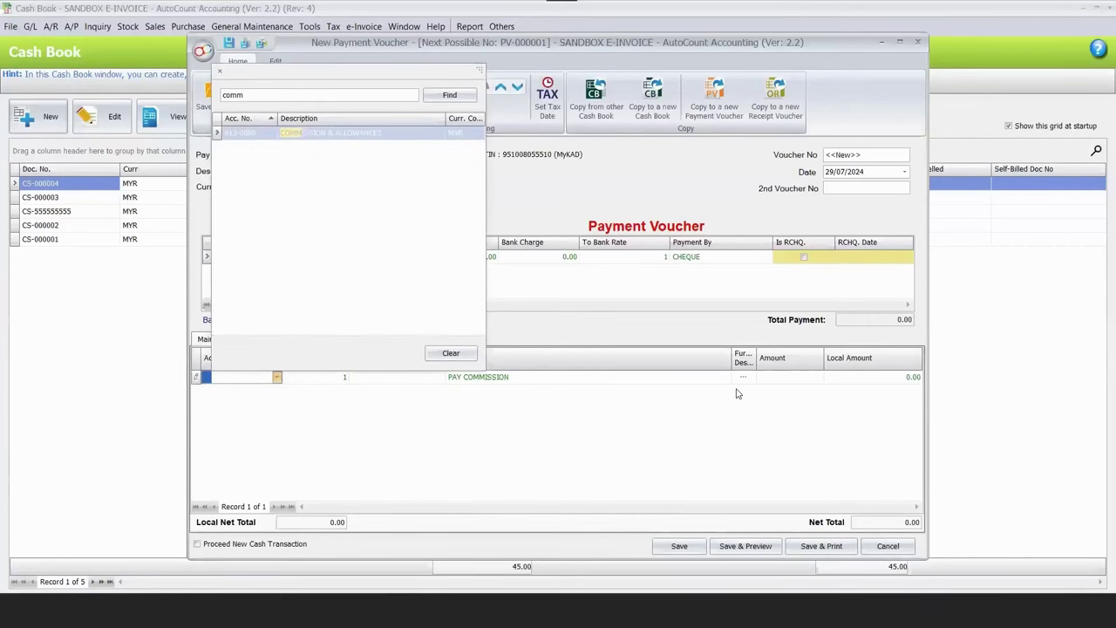
key("Return")
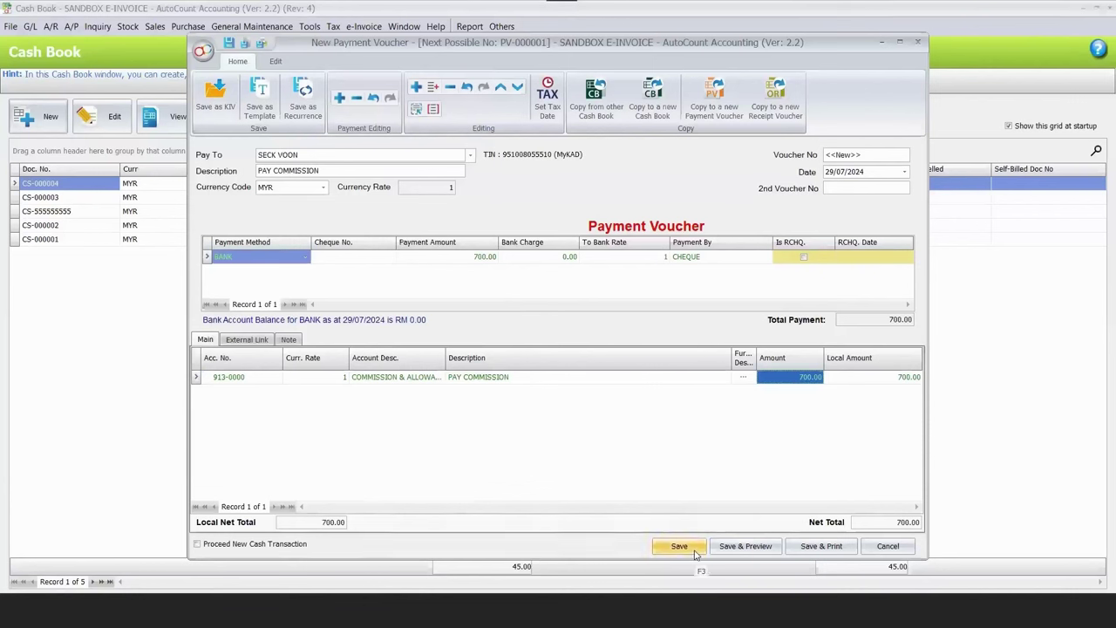
left_click(679, 546)
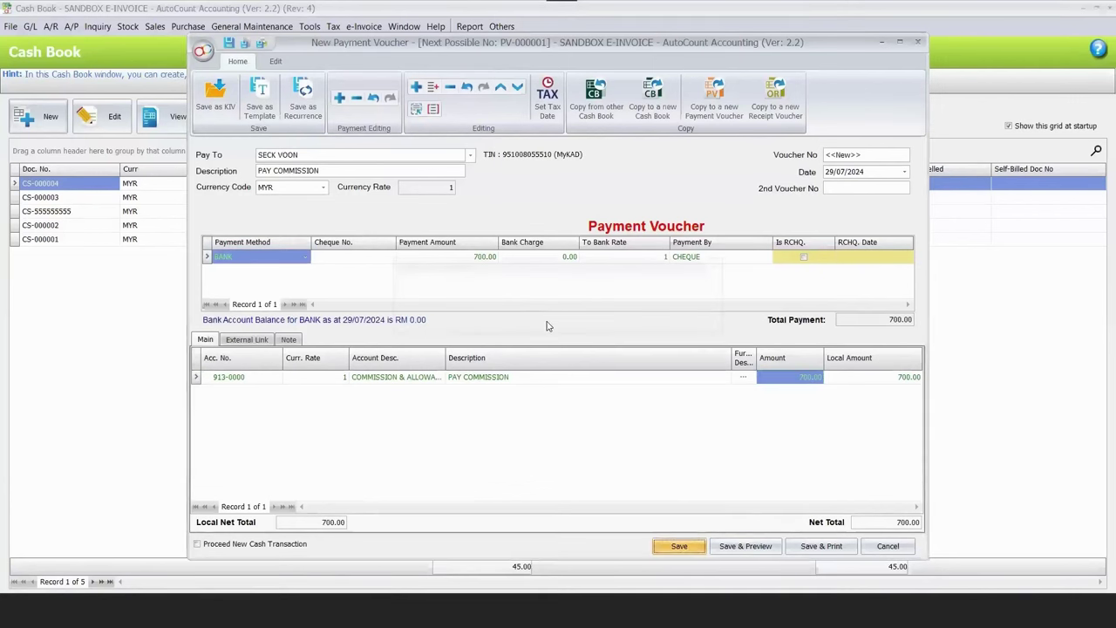
key("n")
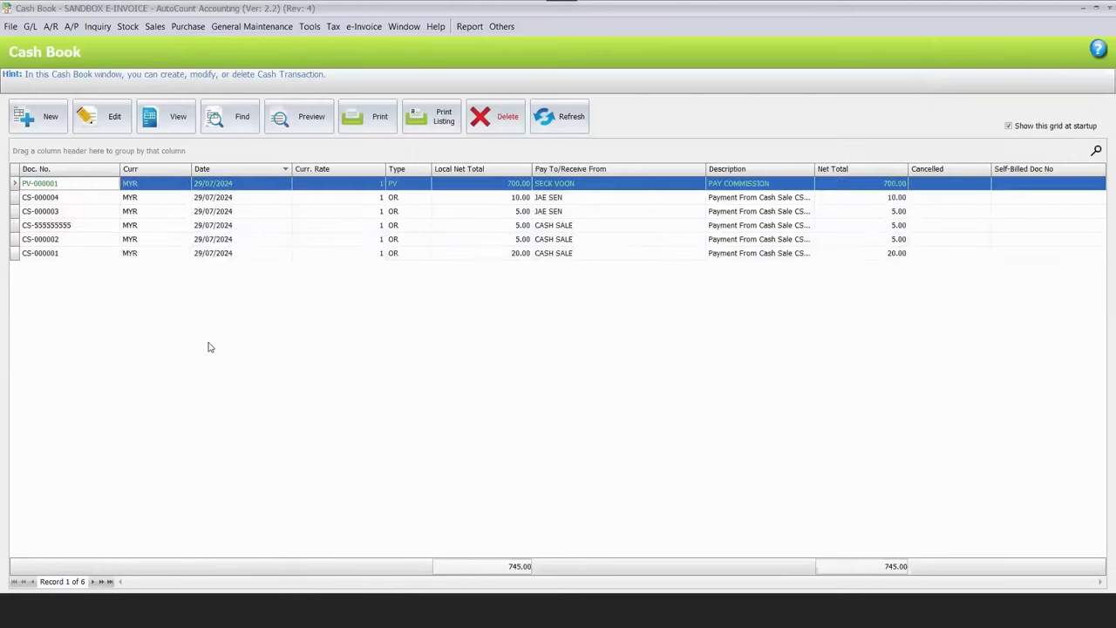
key("shift+F10")
Copy PV-000001 to a self-billed invoice, classify its line as 037, and approve it.
left_click(162, 341)
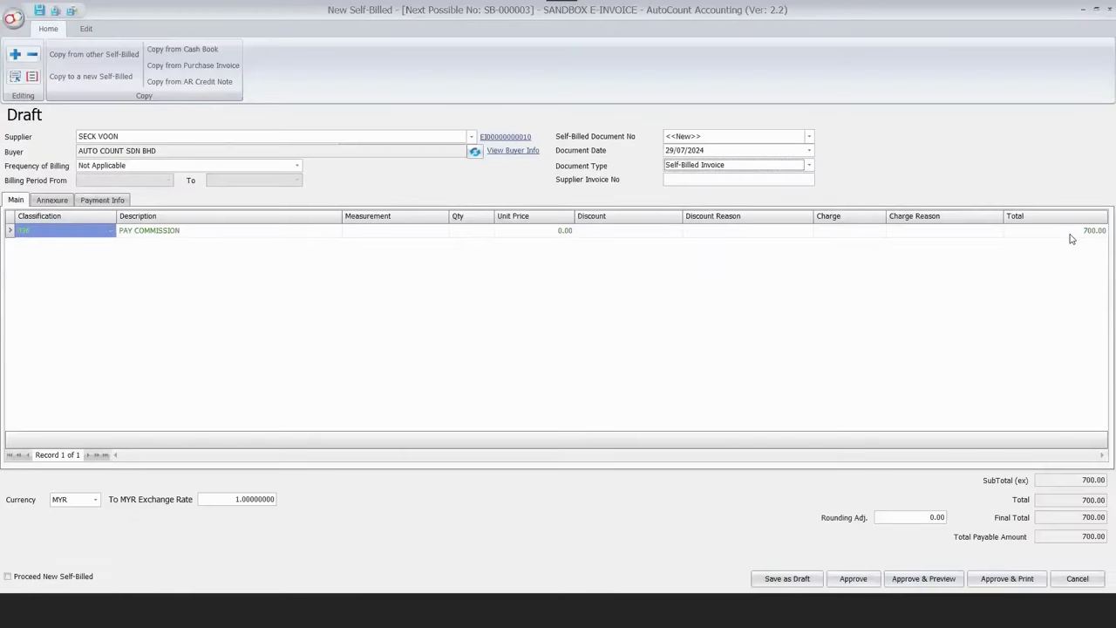
left_click(109, 232)
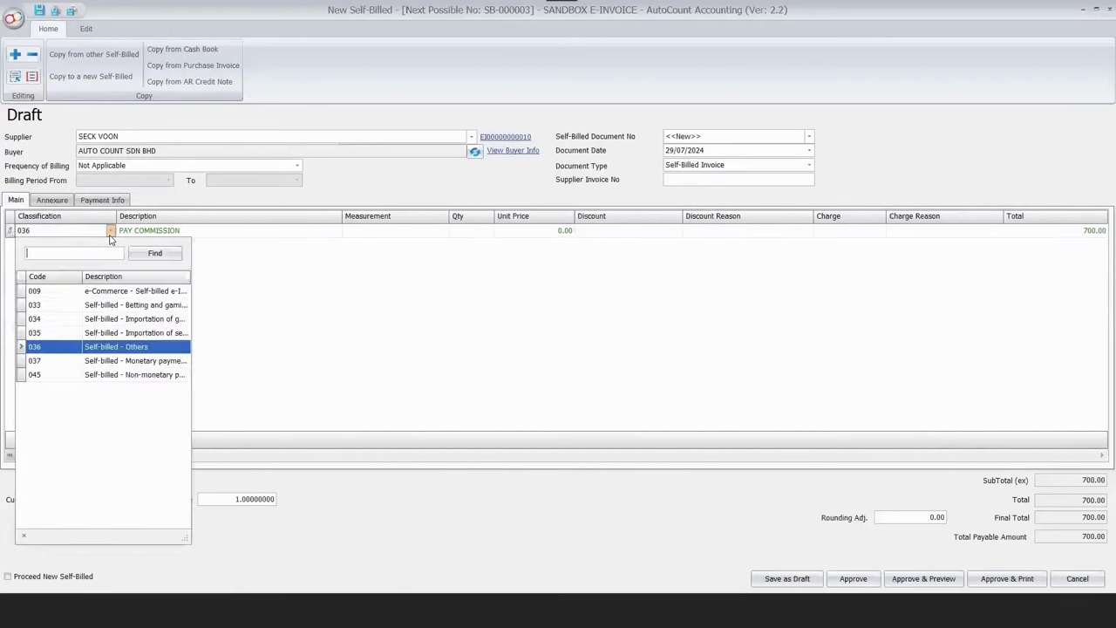
key("Up")
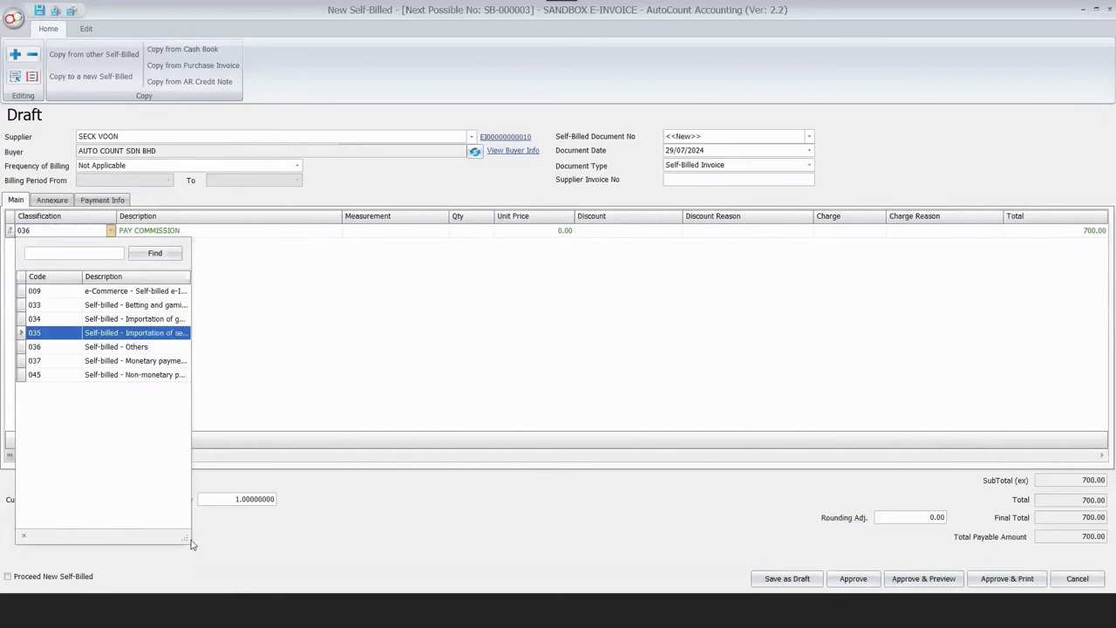
left_click_drag(174, 540, 323, 441)
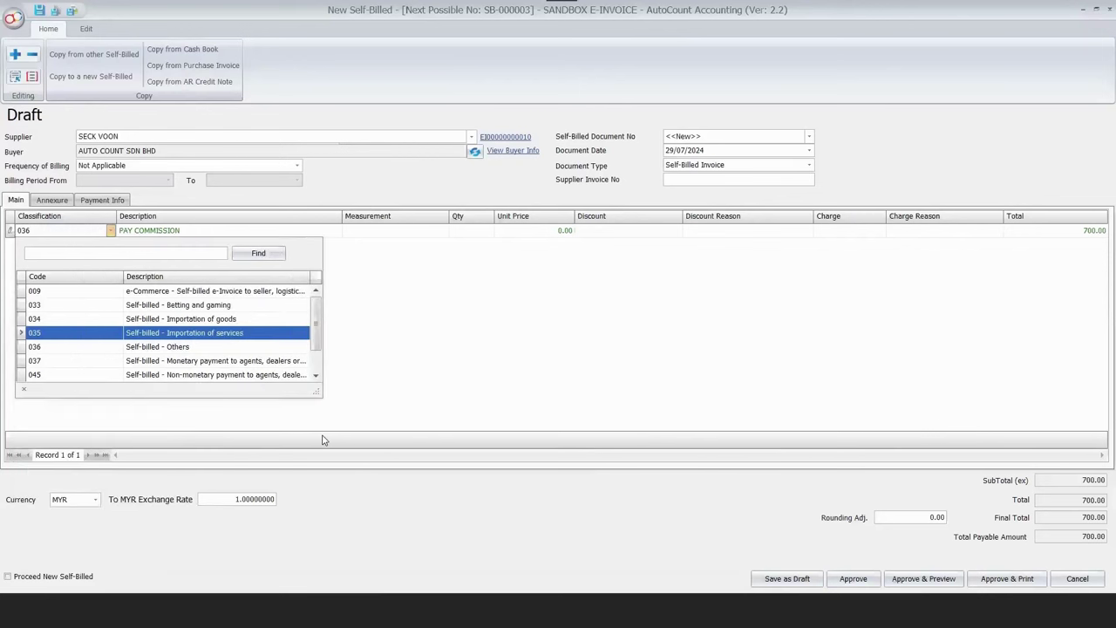
left_click(225, 361)
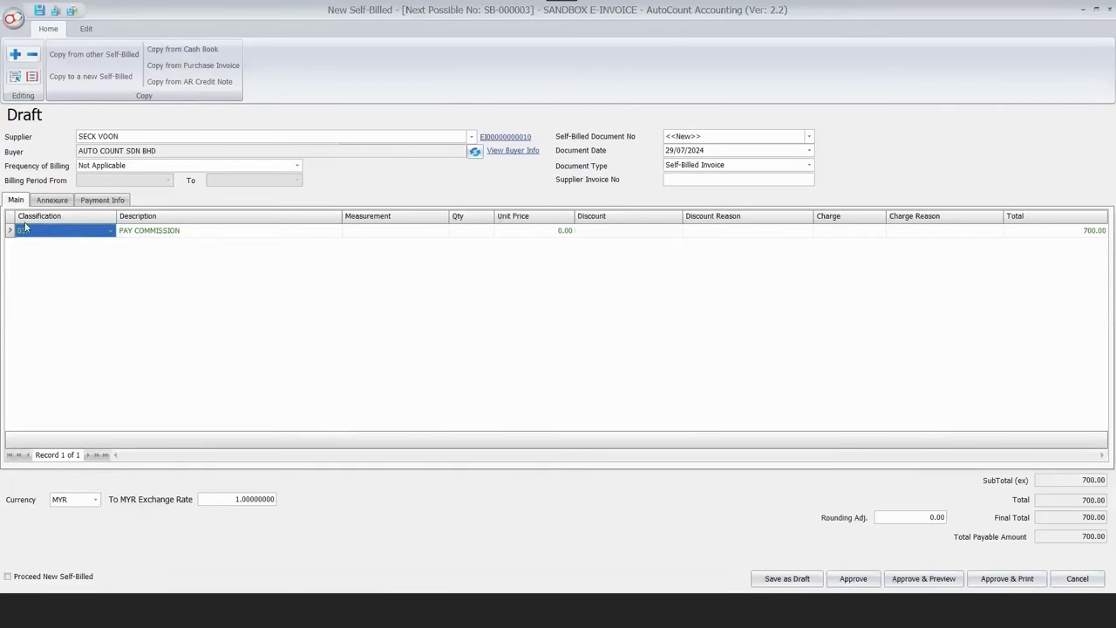
left_click(853, 579)
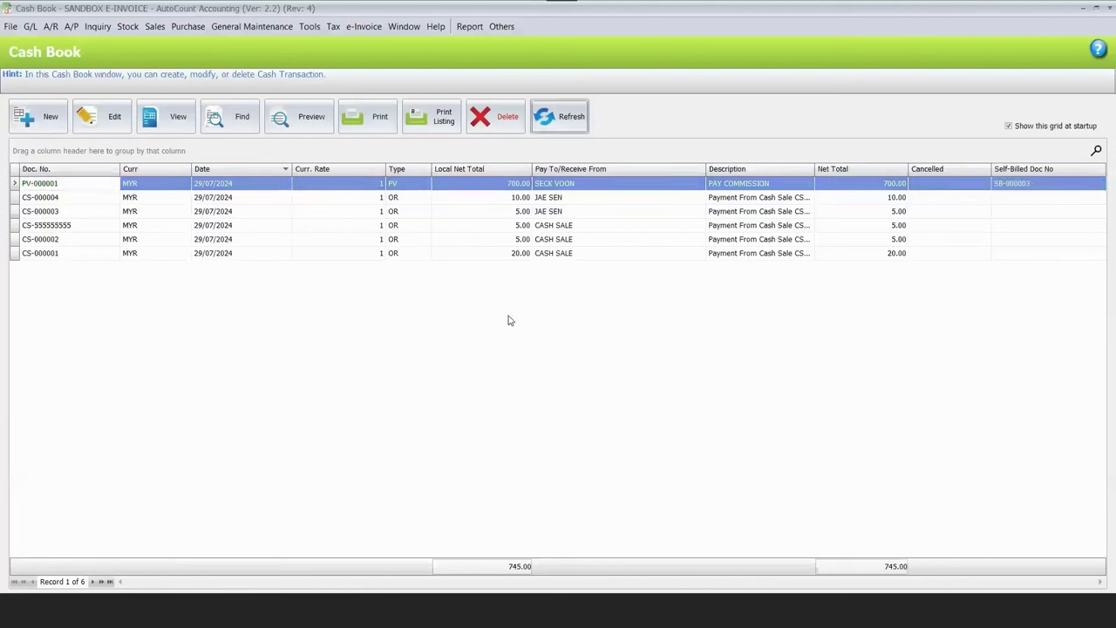
Confirm PV-000001 links to SB-000003, discard the empty self-billed form, and refresh the list.
left_click(1002, 186)
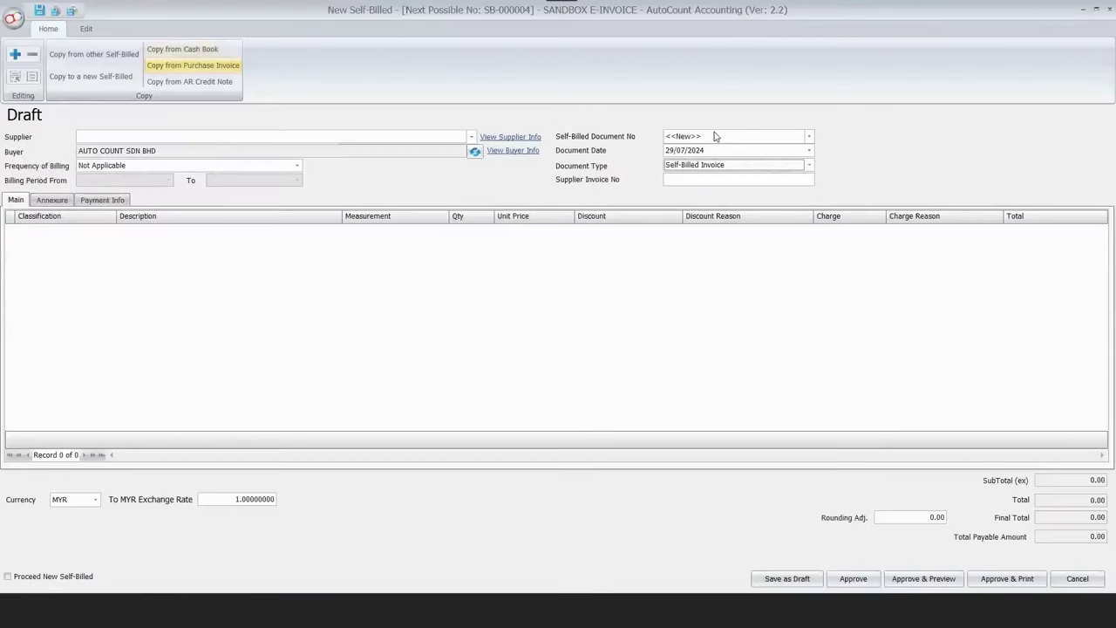
left_click(182, 49)
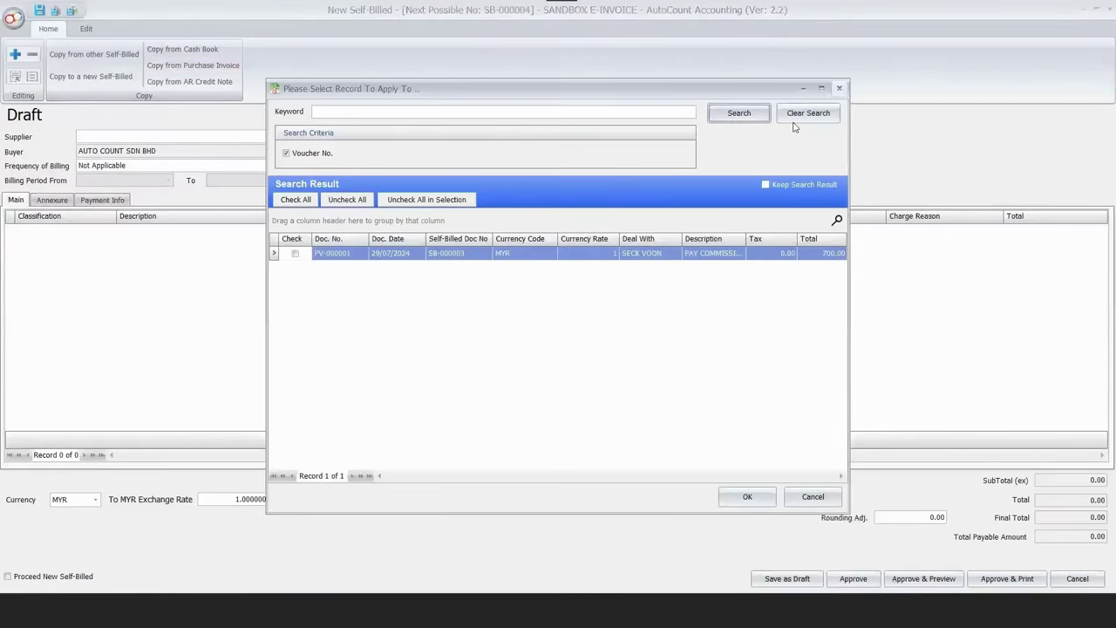
key("Escape")
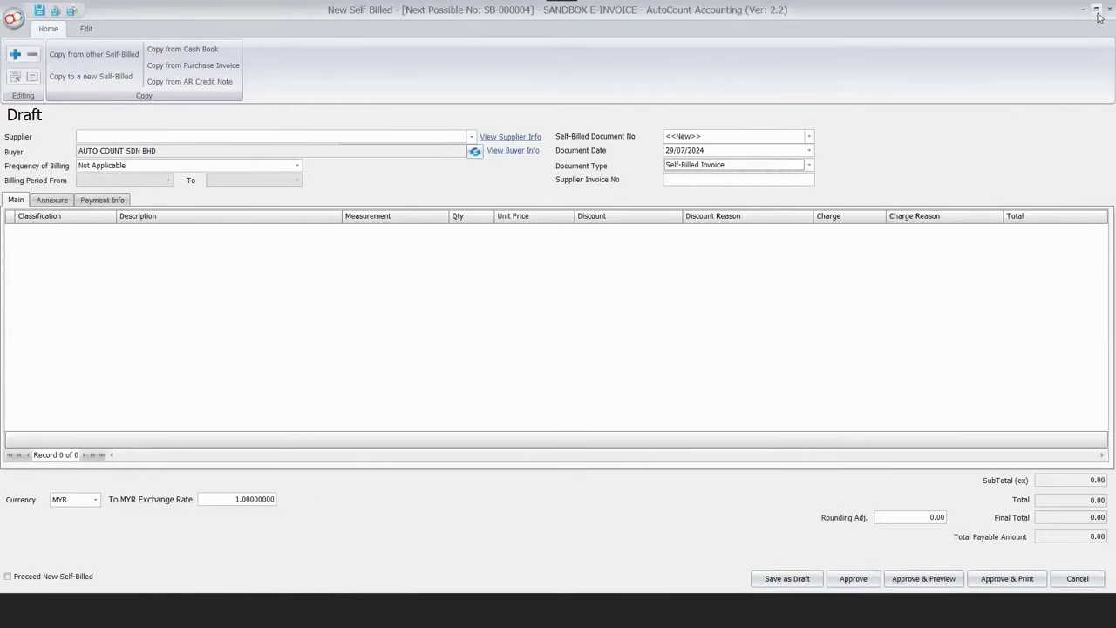
key("Escape")
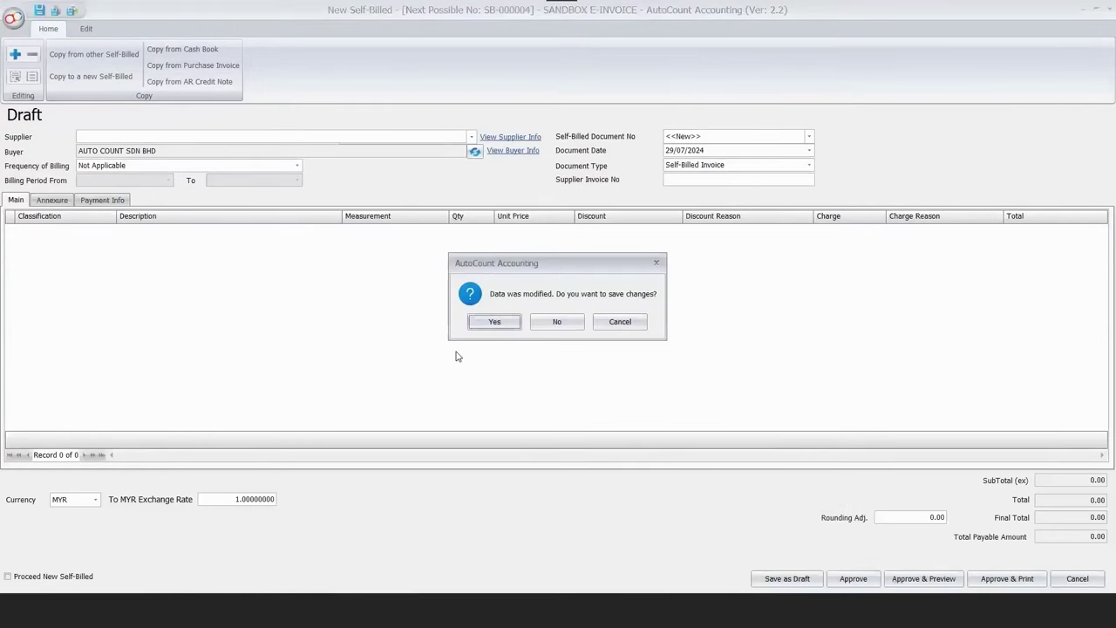
key("n")
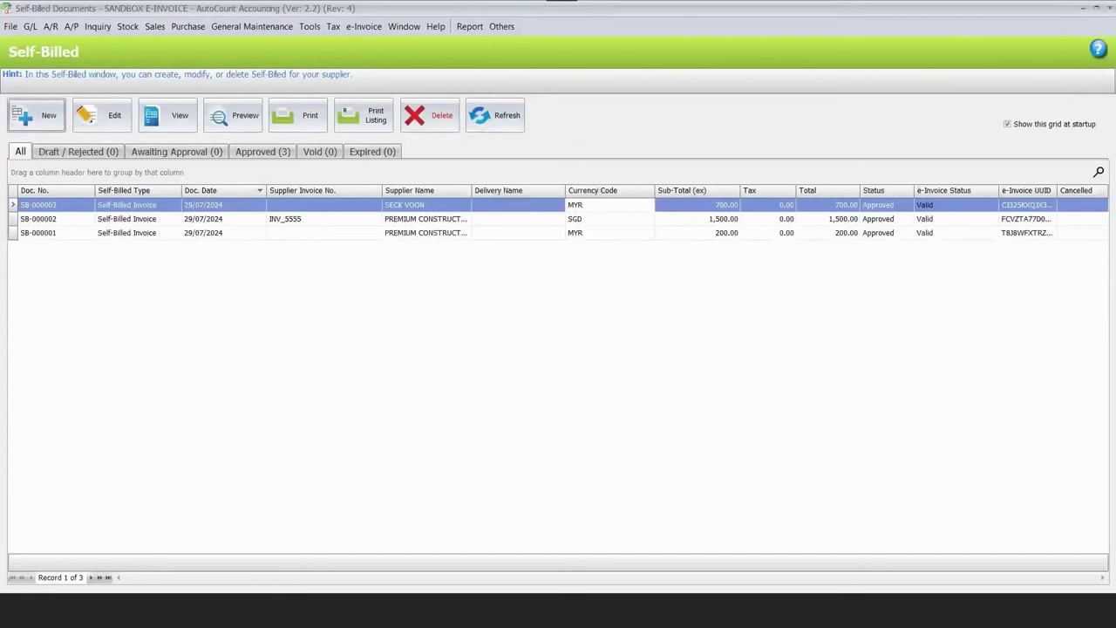
left_click(487, 115)
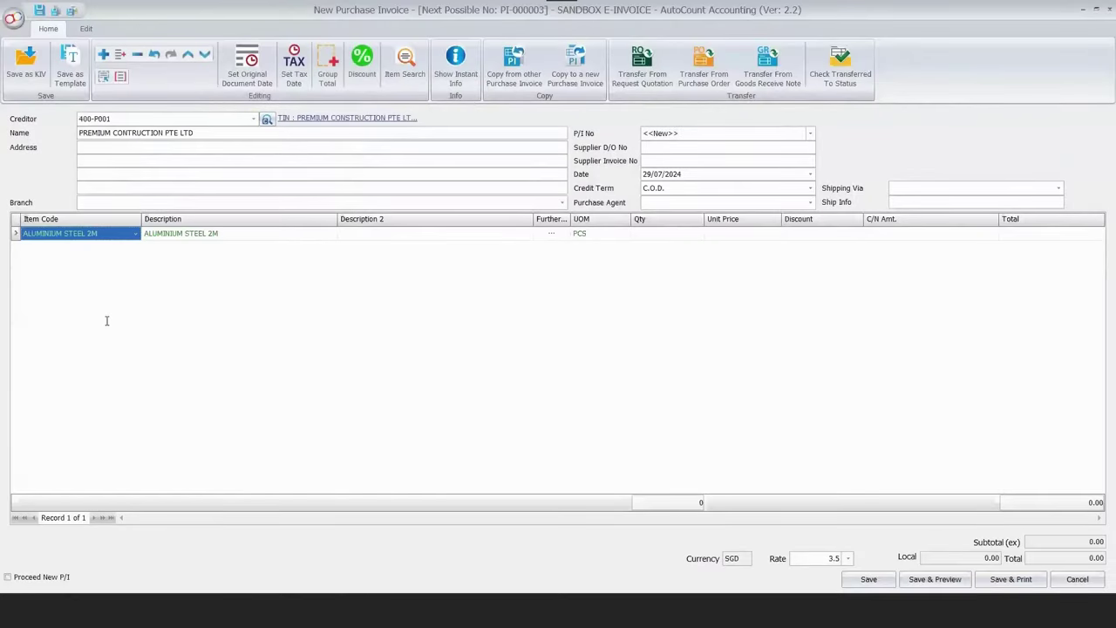
Add ALUMINIUM STEEL 3M, price the lines 200 and 300, and save PI-000003 at 500.00.
key("Down")
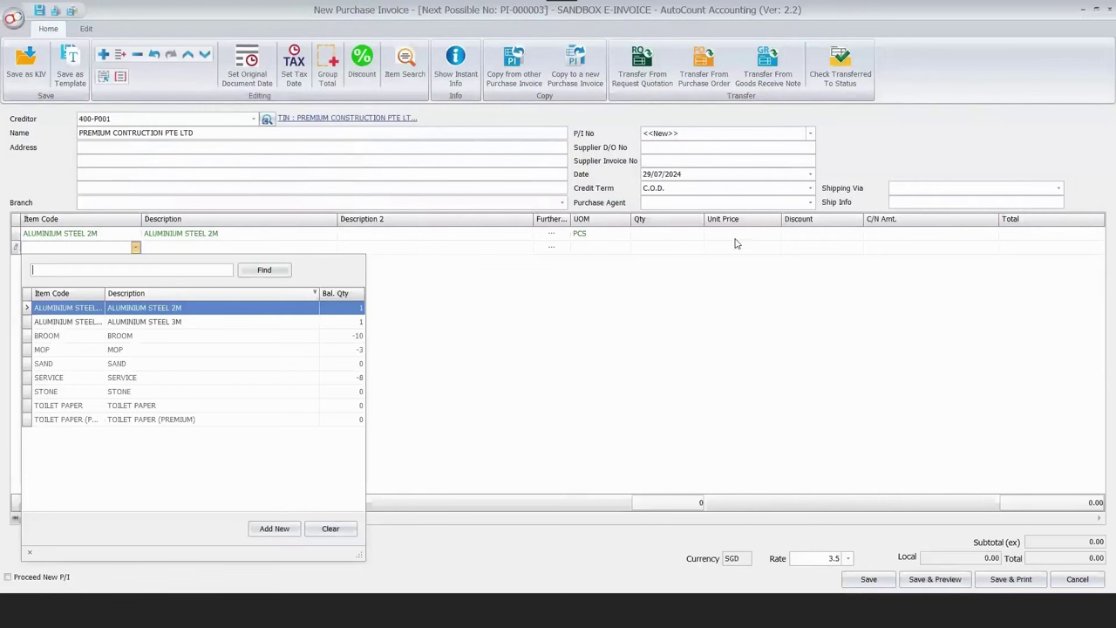
key("Down")
key("Return")
key("Up")
type("200")
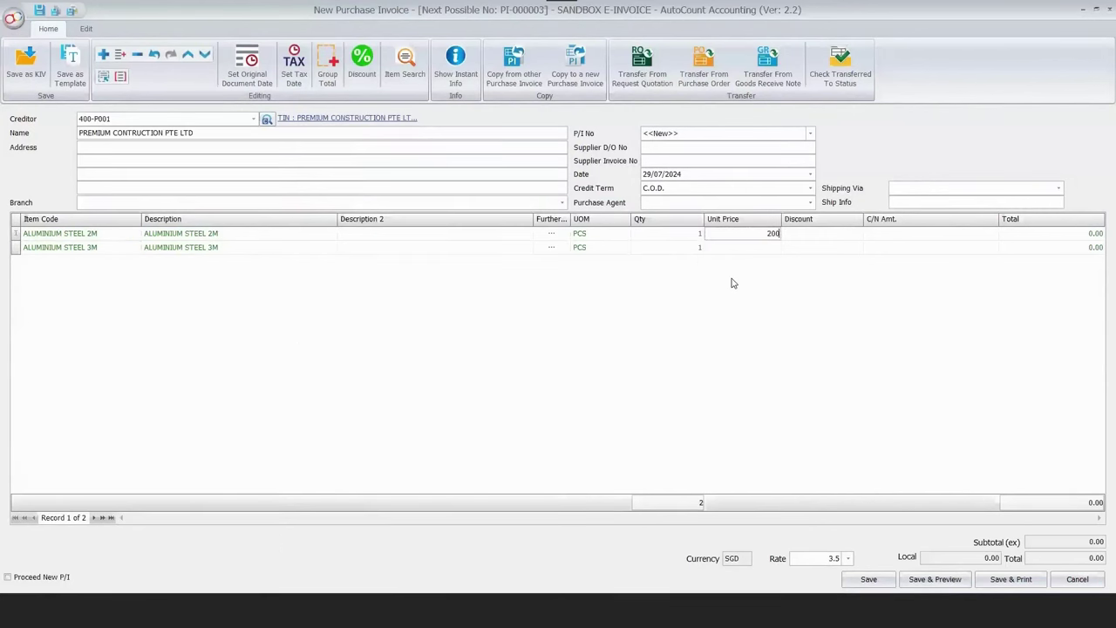
key("Down")
type("300")
key("Return")
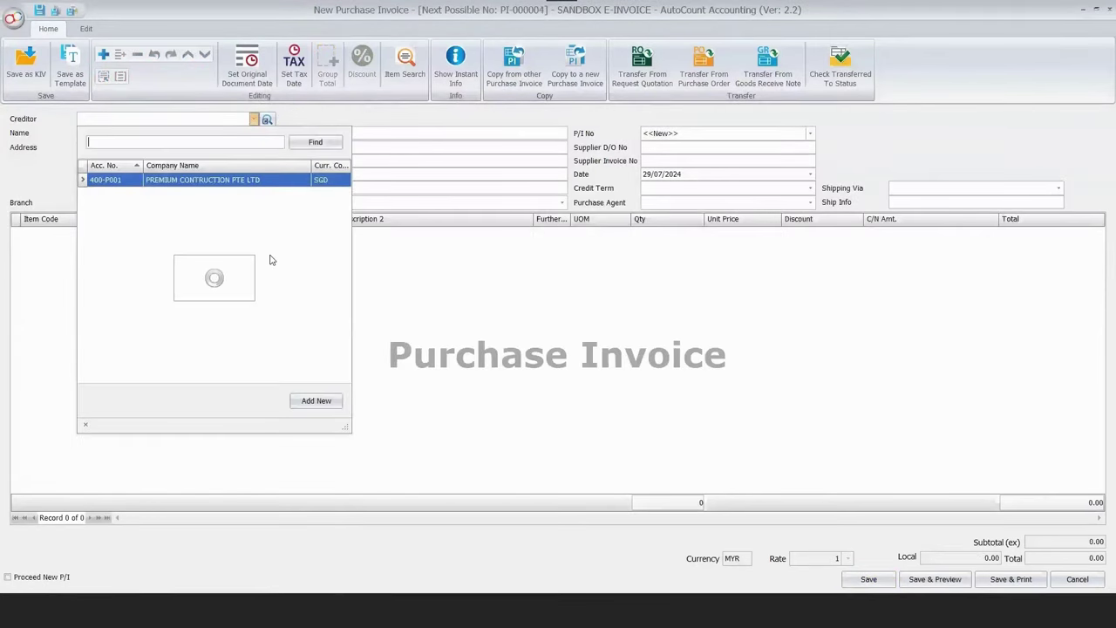
key("Return")
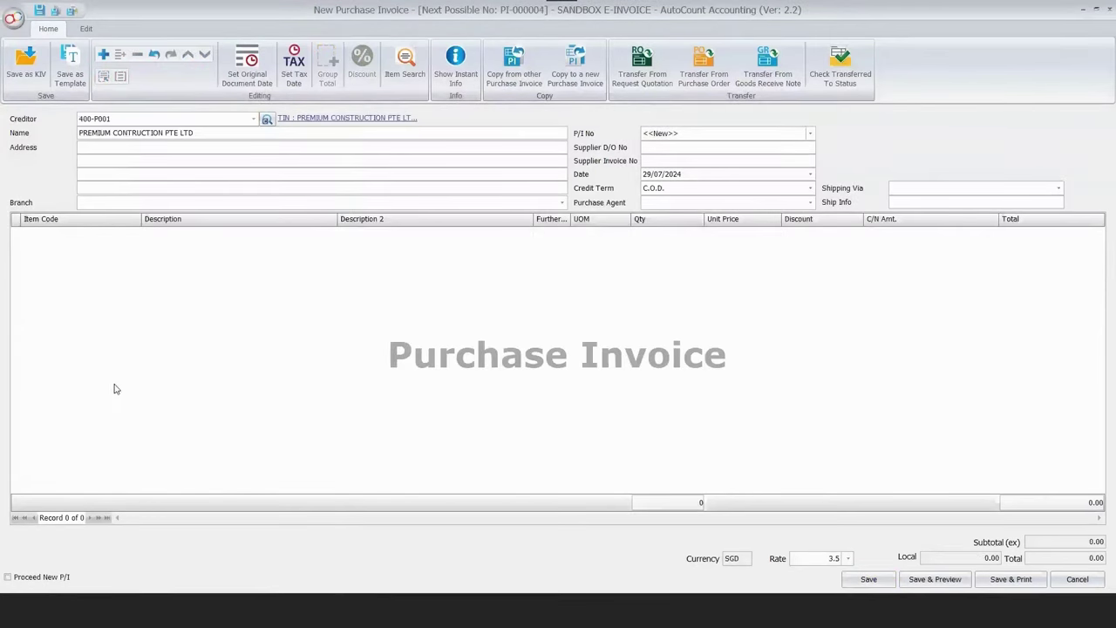
Add SAND and STONE item lines to the new purchase invoice.
left_click(117, 385)
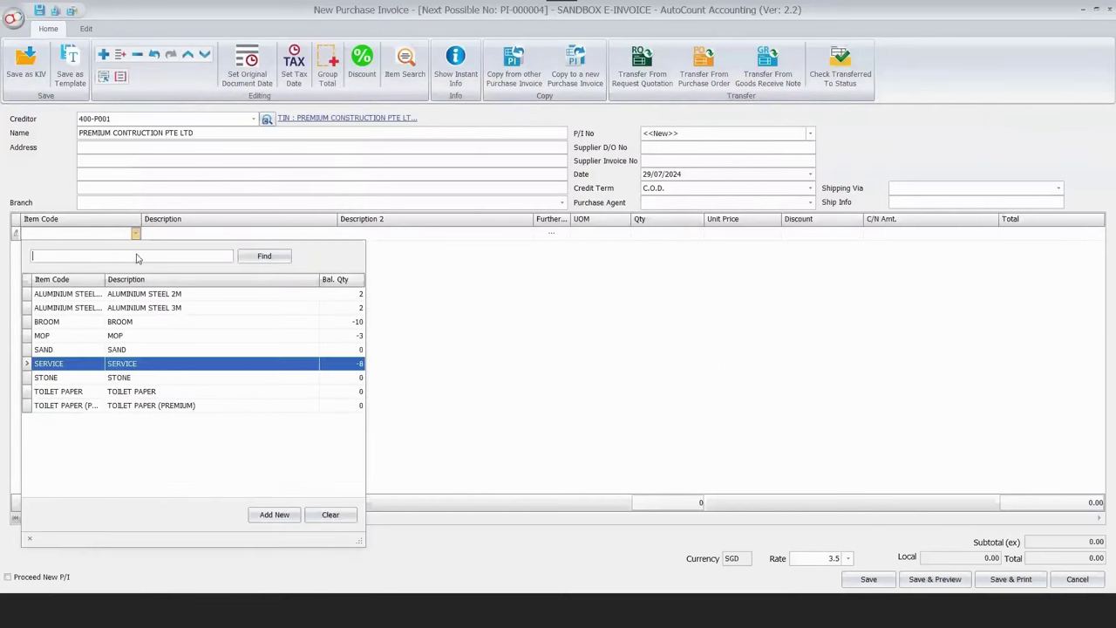
left_click(70, 349)
right_click(85, 387)
left_click(245, 306)
left_click(69, 363)
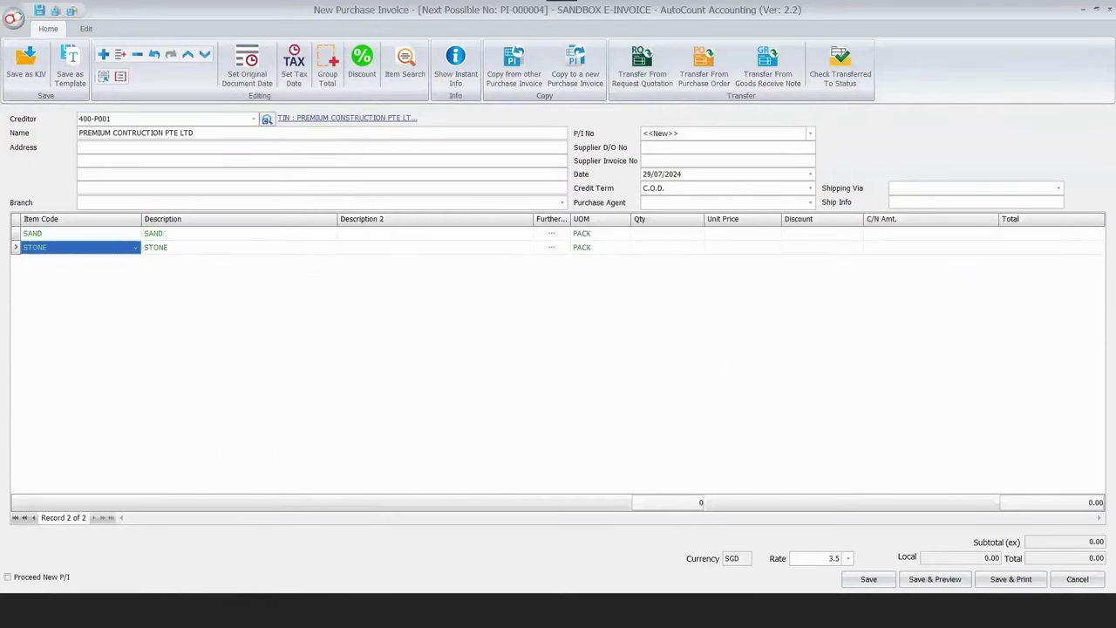
Set quantity 100 on both lines with prices 1 and 2, and save PI-000004 for 300.00.
left_click(681, 248)
type("100")
key("Return")
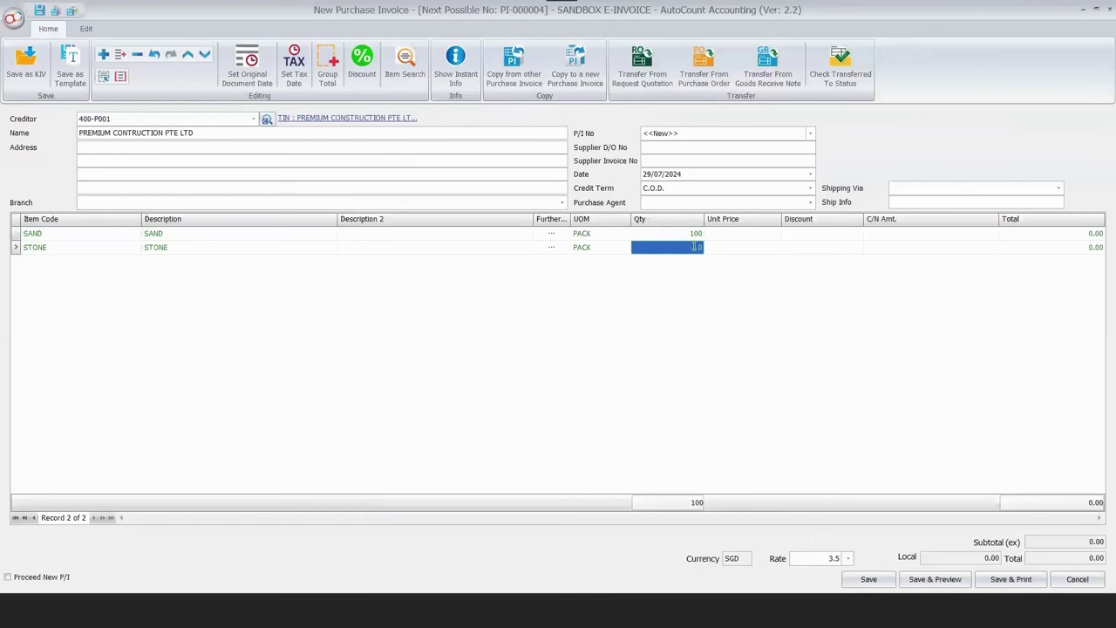
type("100")
left_click(738, 248)
type("2")
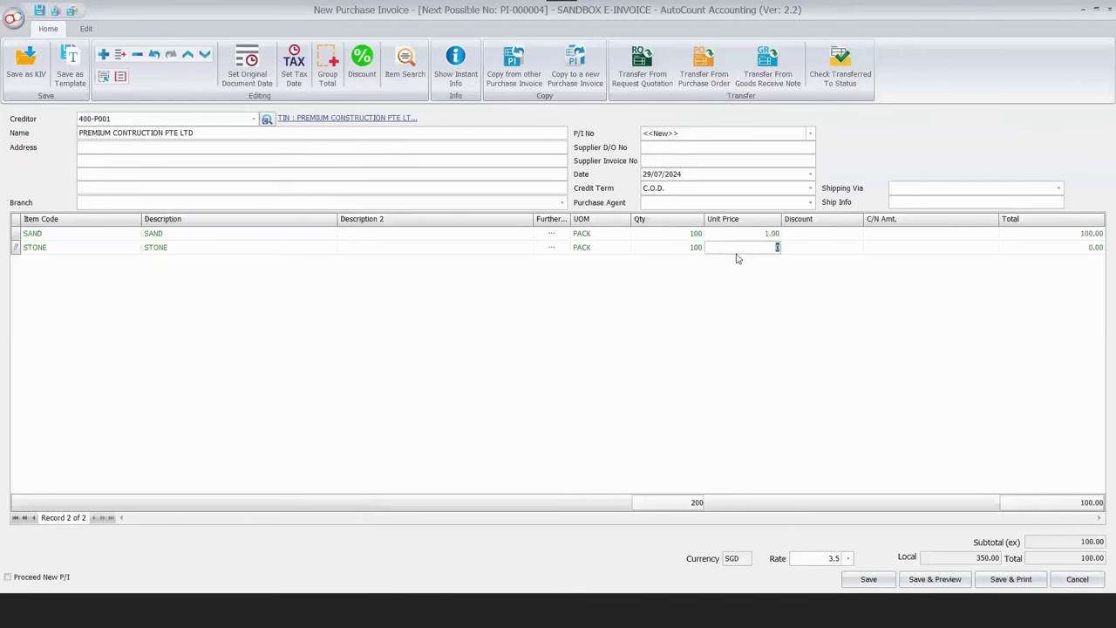
left_click(868, 579)
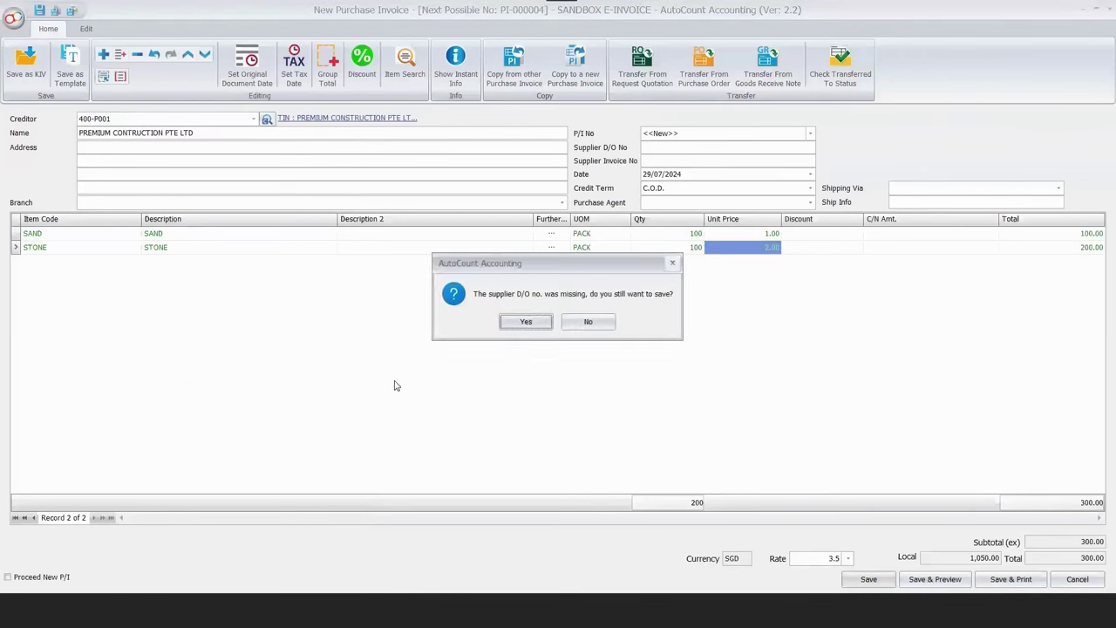
left_click(524, 322)
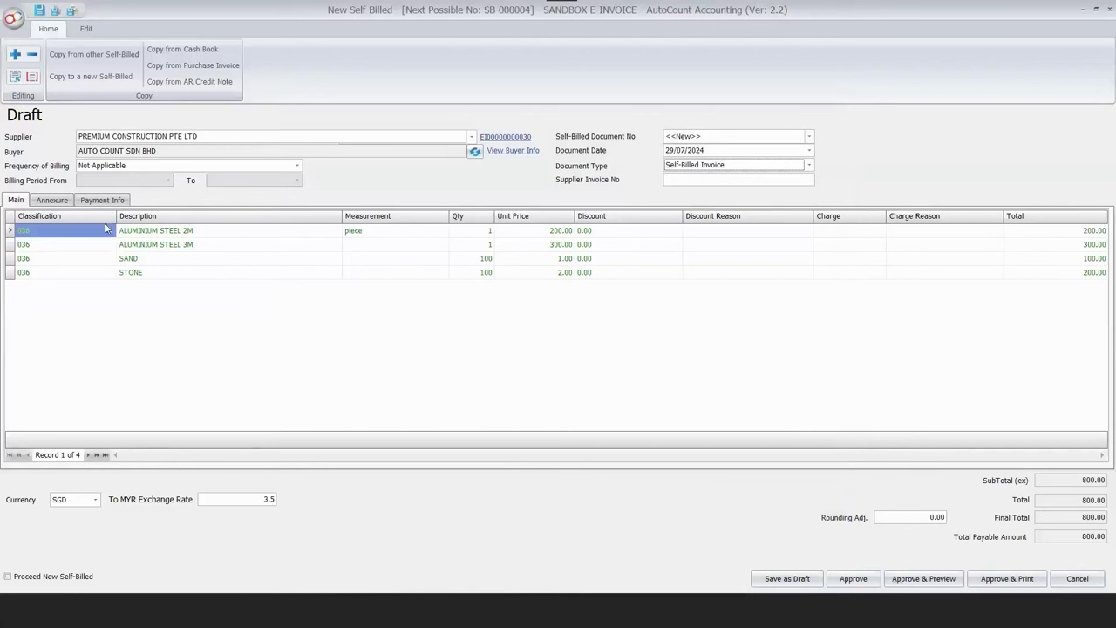
Keep classification 036 on the 800.00 SGD self-billed invoice and approve it.
key("F4")
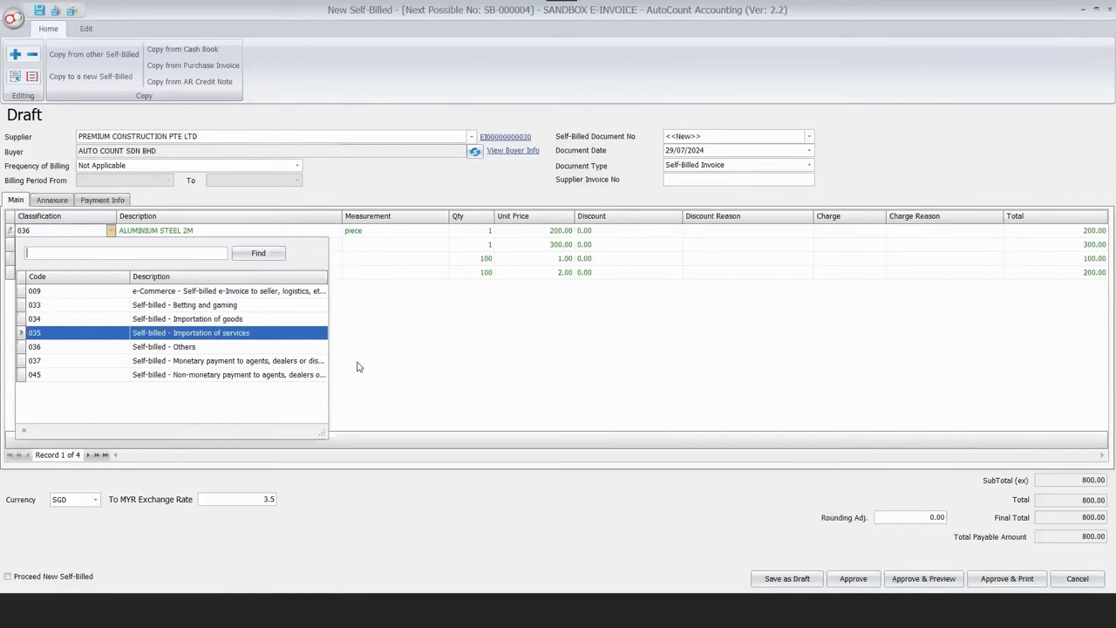
left_click(112, 231)
left_click(112, 230)
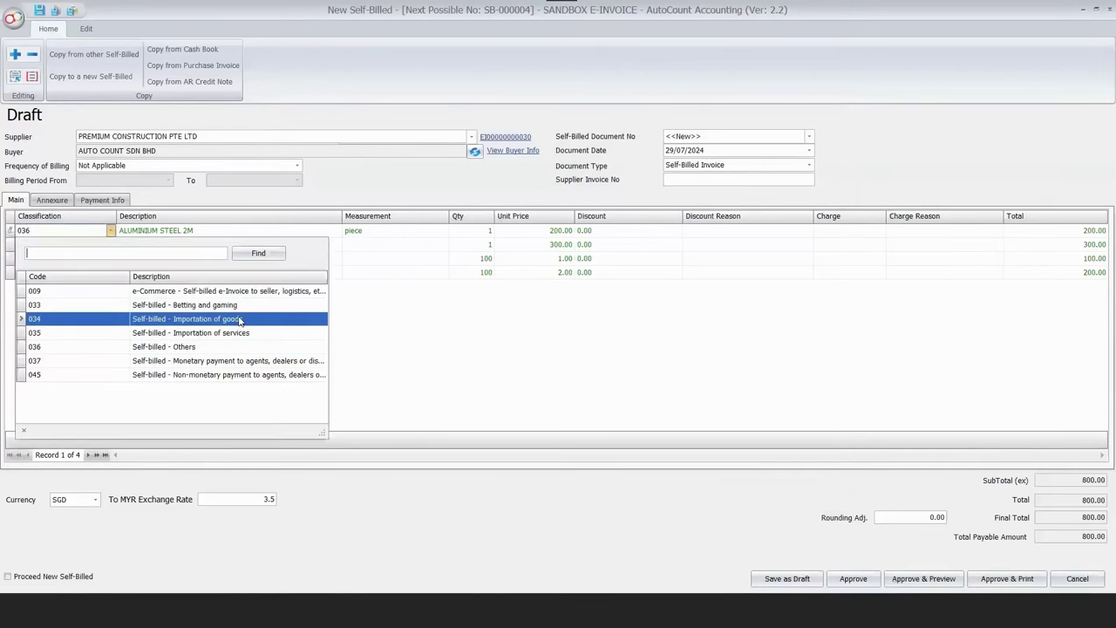
key("Escape")
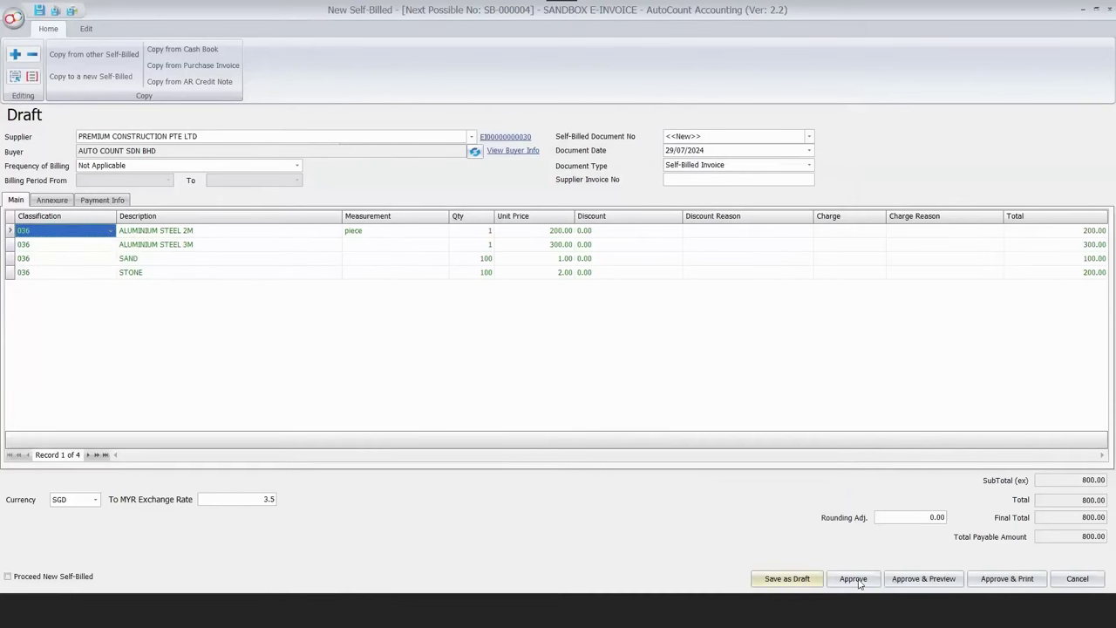
left_click(854, 579)
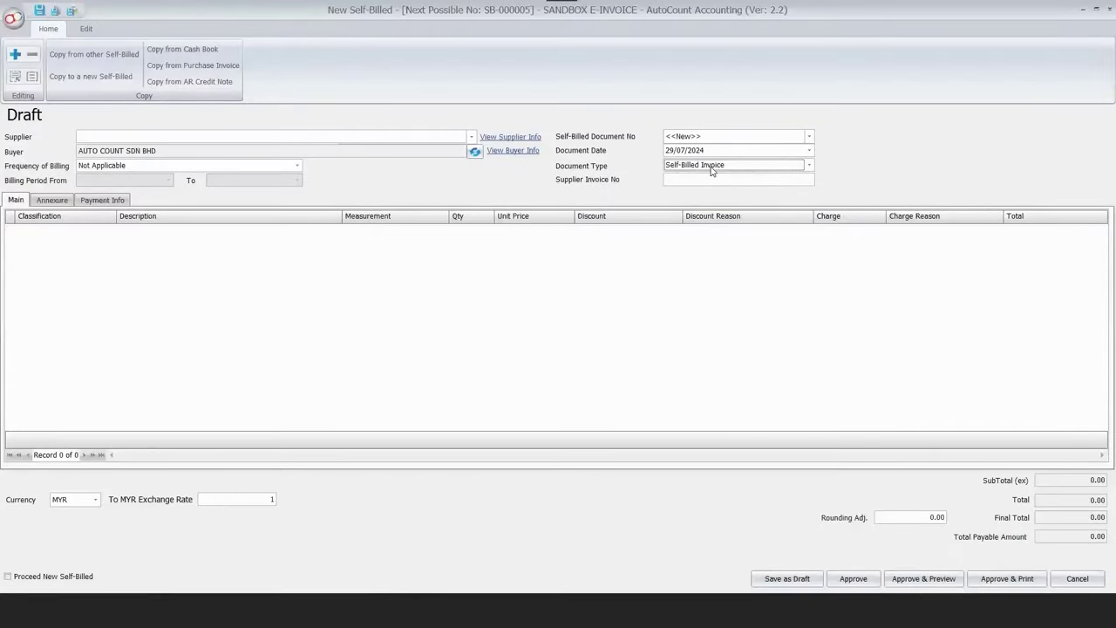
left_click(712, 166)
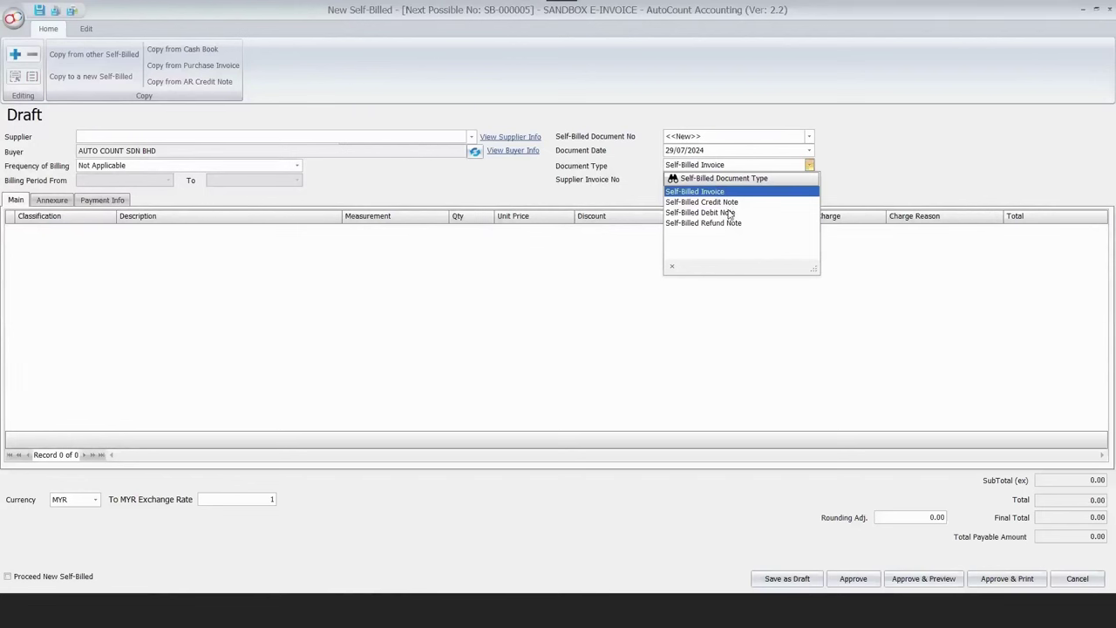
Discard the blank self-billed form and view SB-000004 to confirm its e-Invoice status is Valid.
left_click(1101, 25)
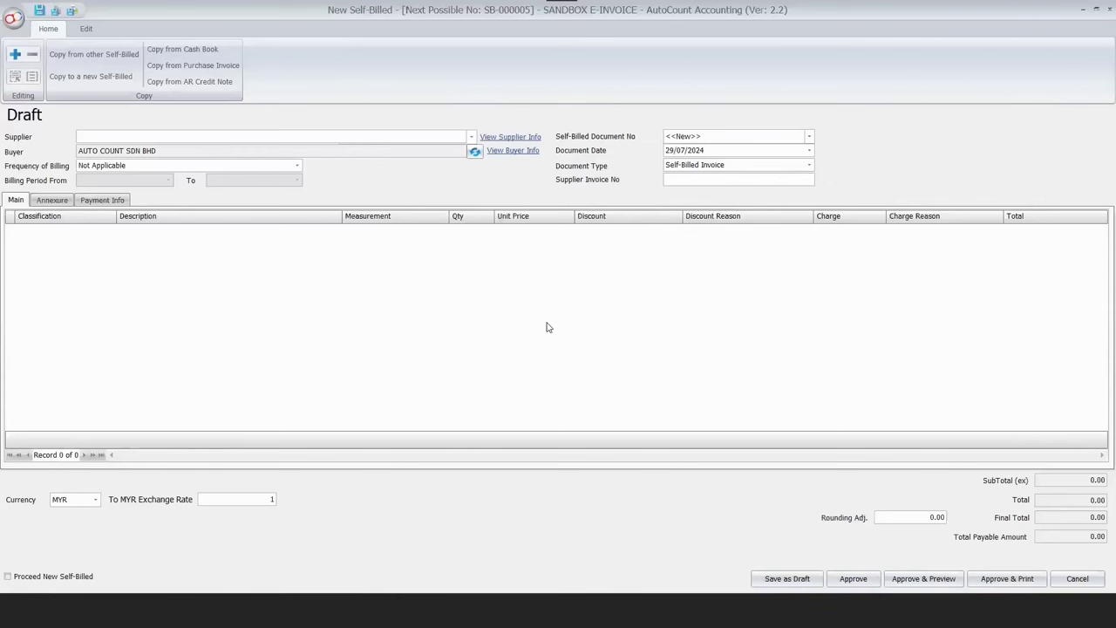
key("Escape")
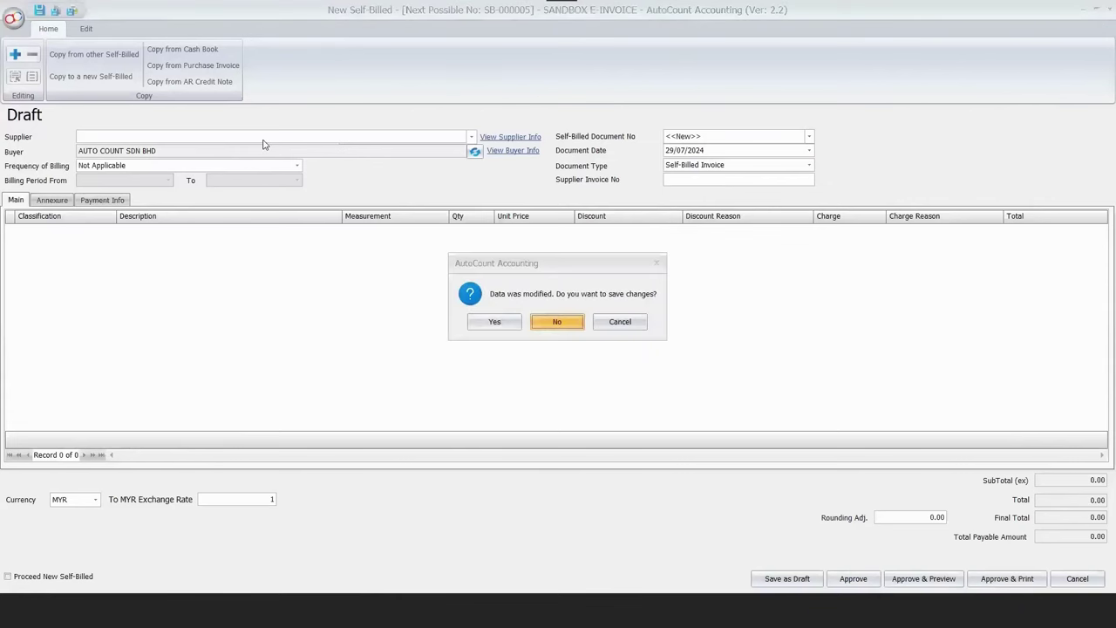
key("Return")
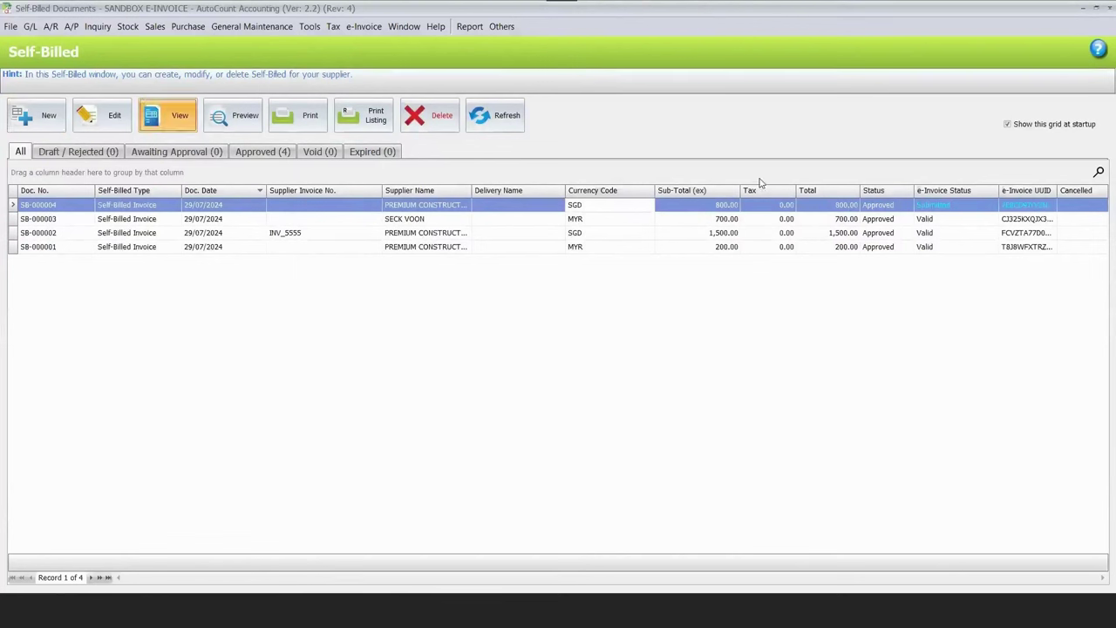
key("Return")
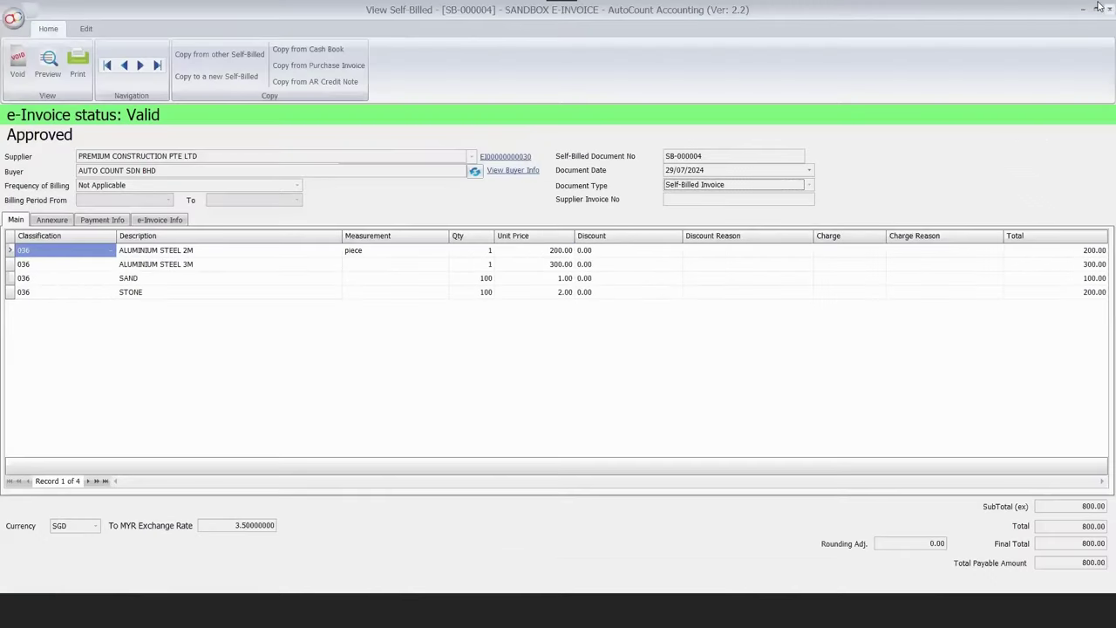
left_click(1106, 8)
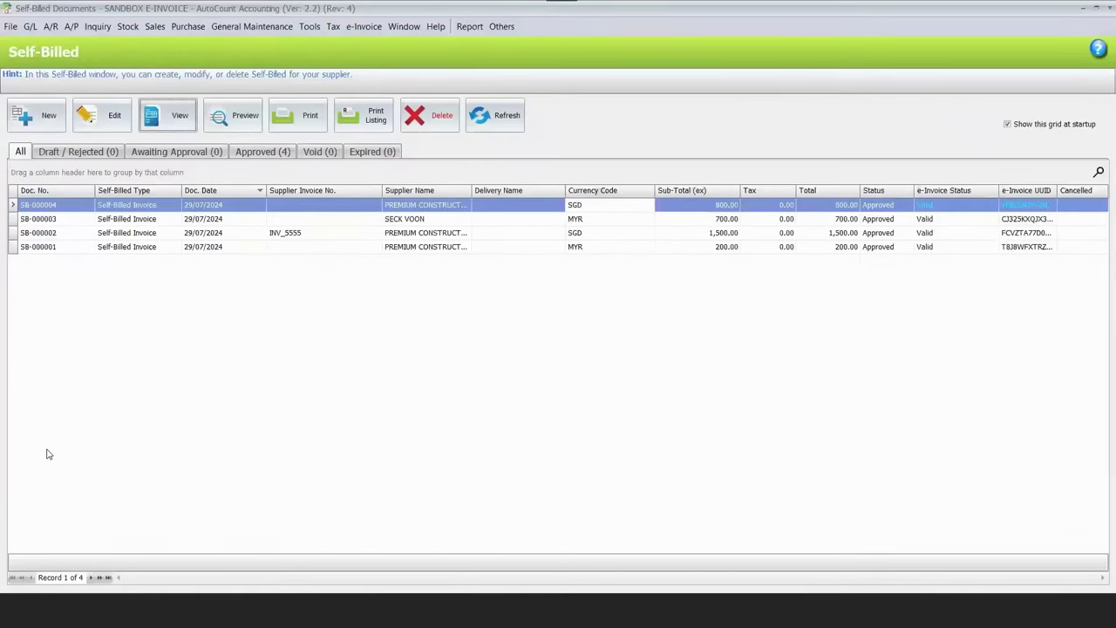
Return to the PowerPoint training deck and display slide 22, 'Others'.
key("alt+Tab")
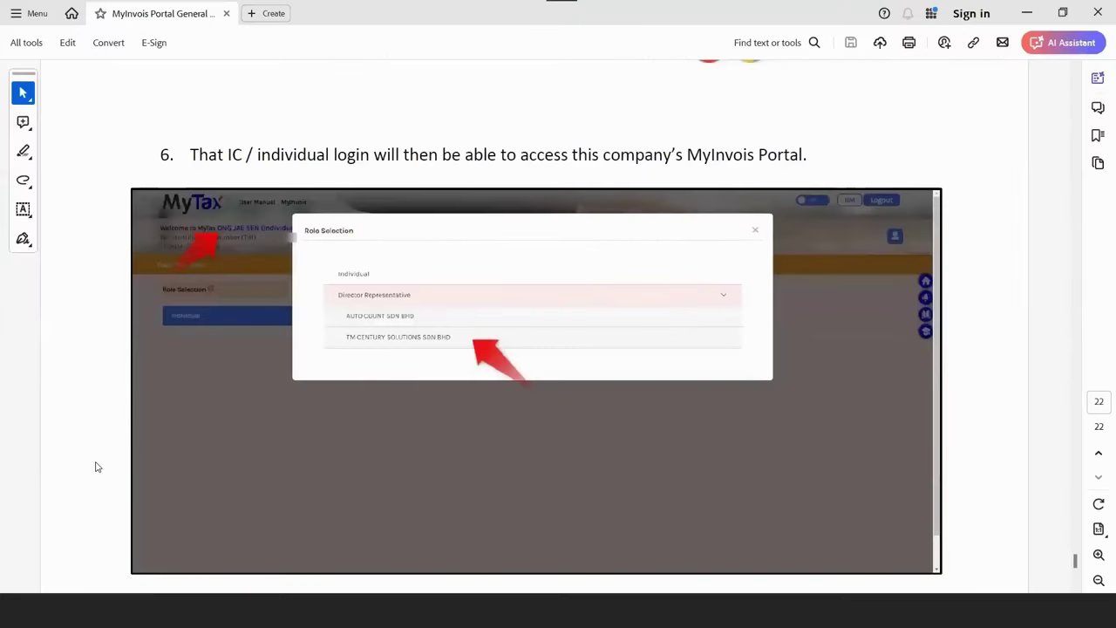
key("alt+Tab")
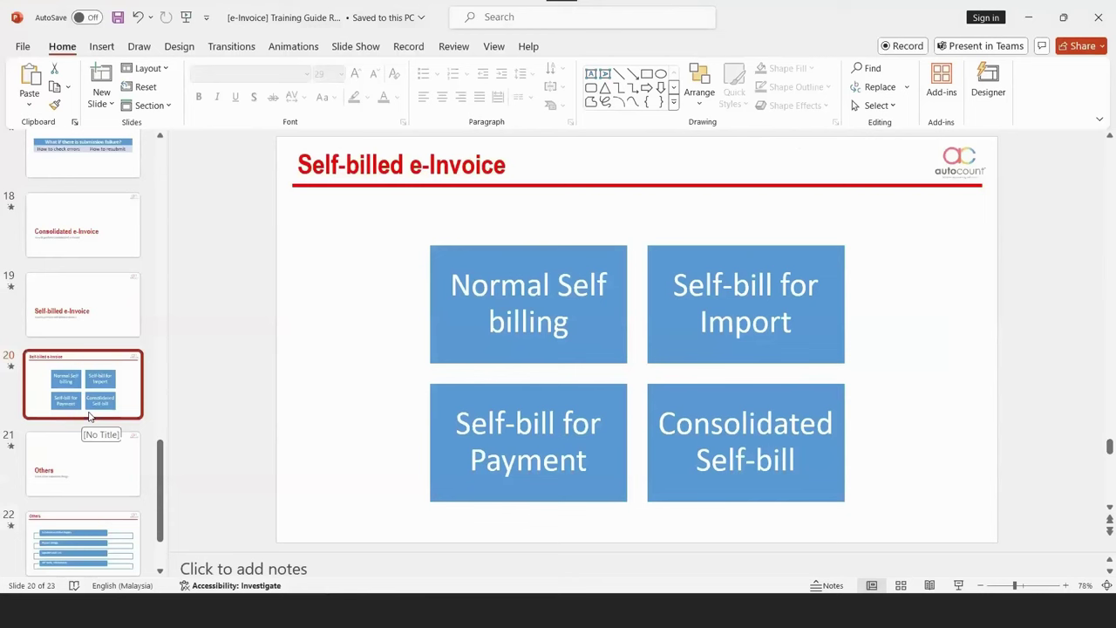
left_click(97, 520)
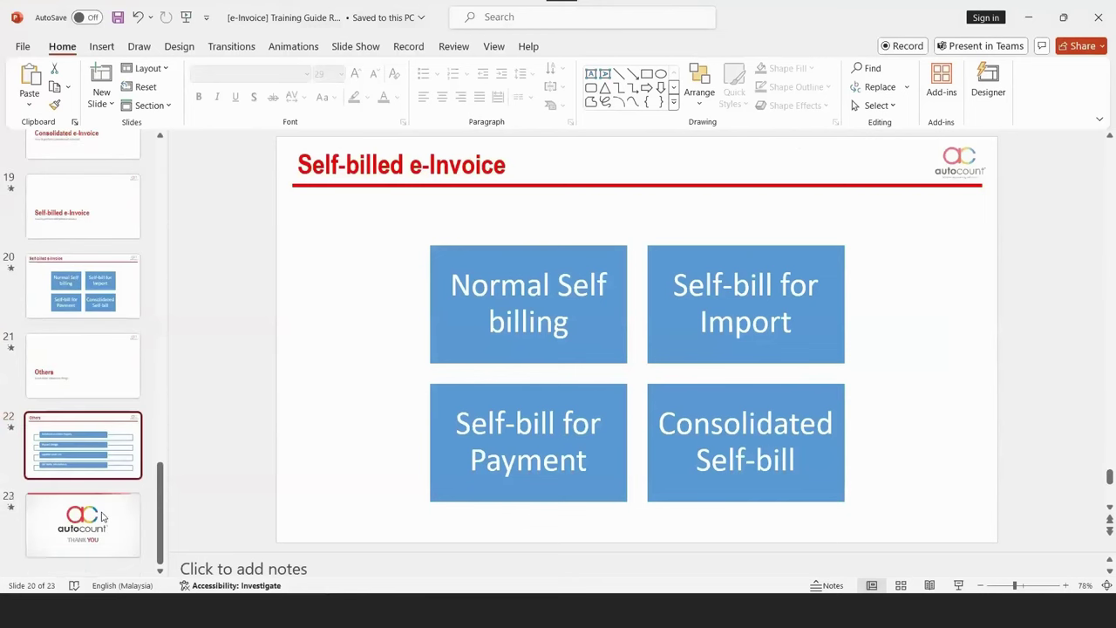
left_click(135, 477)
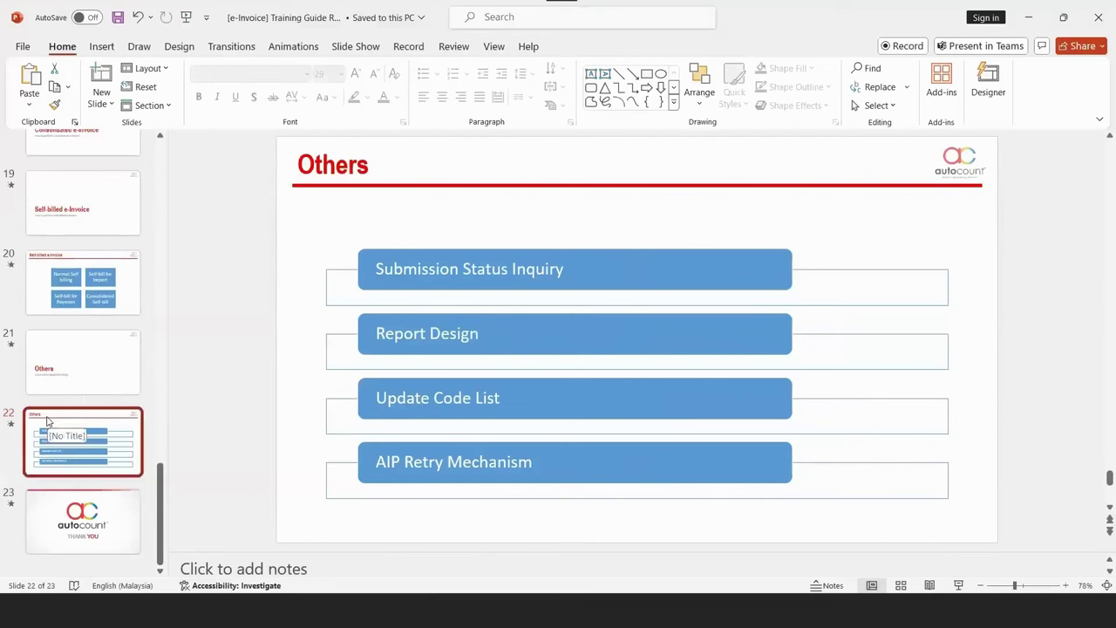
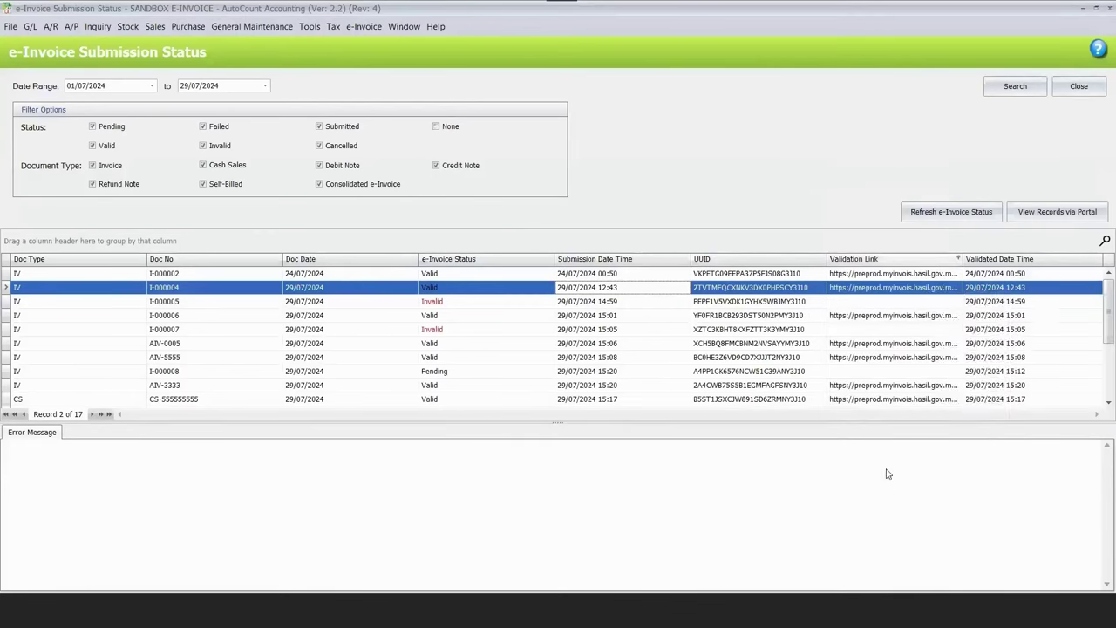
Dismiss the grid column menu and switch to the PowerPoint slide 22, 'Others'.
right_click(886, 472)
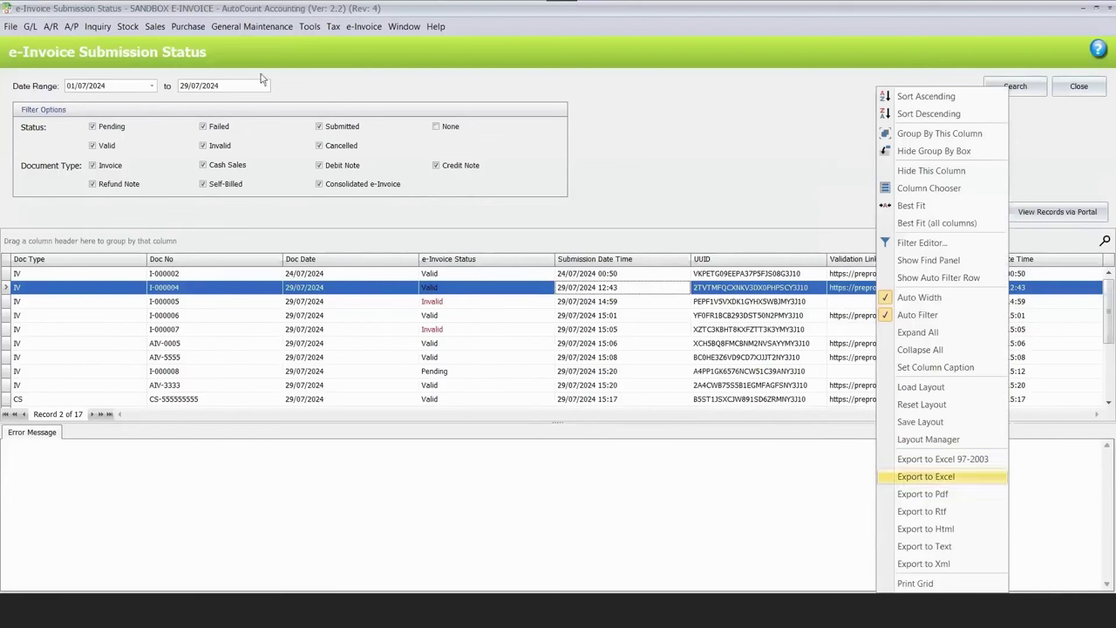
key("Return")
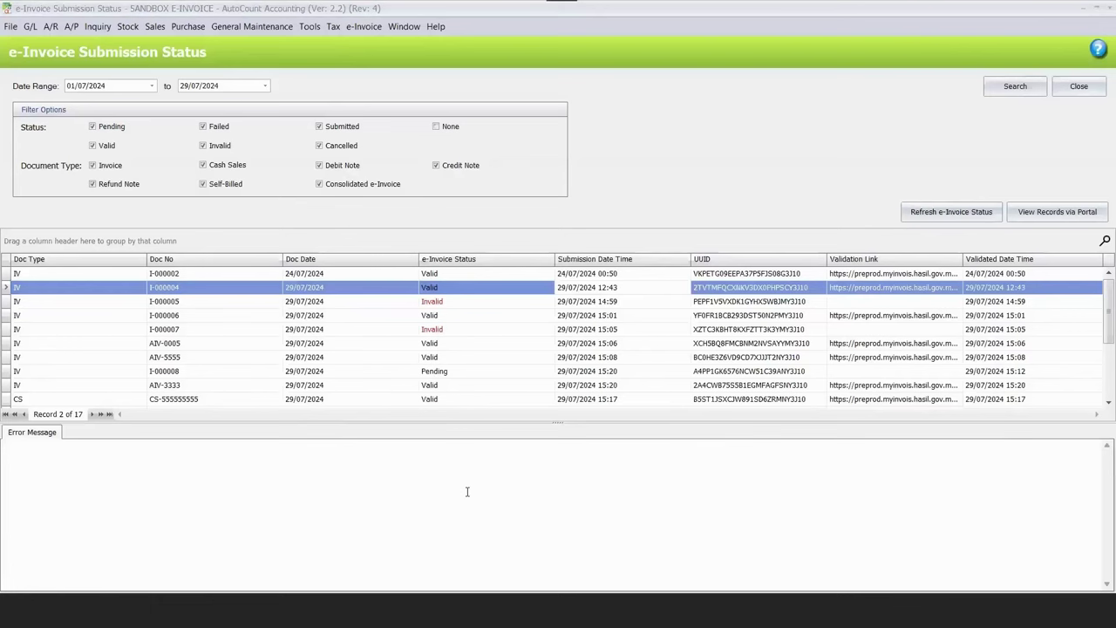
key("alt+Tab")
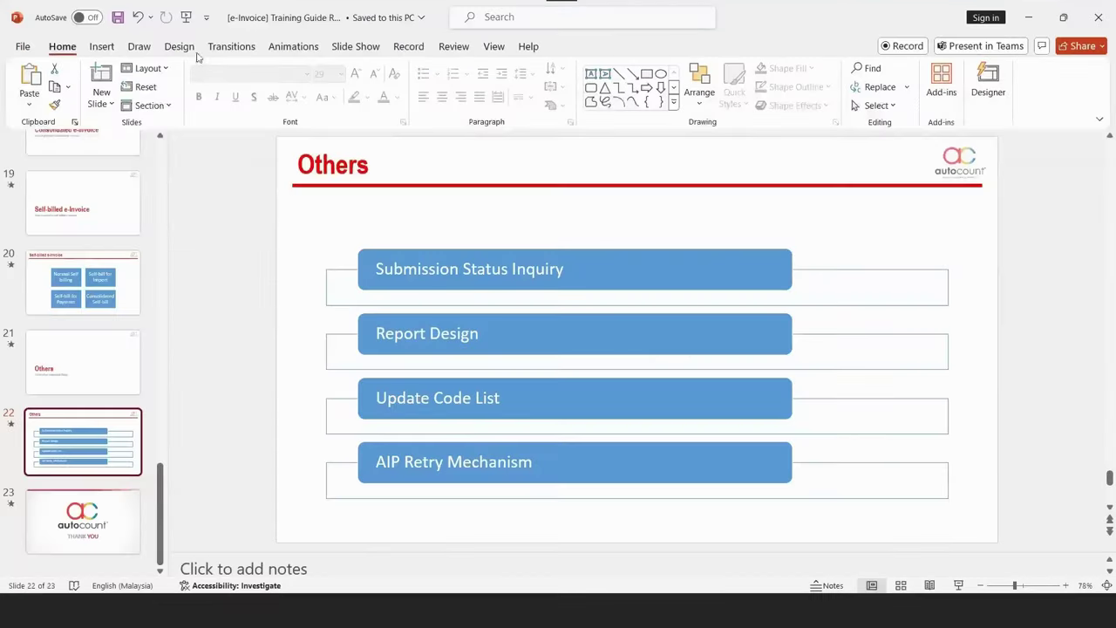
Restore down the PowerPoint window to reveal AutoCount's Invoice list behind it.
key("super+Down")
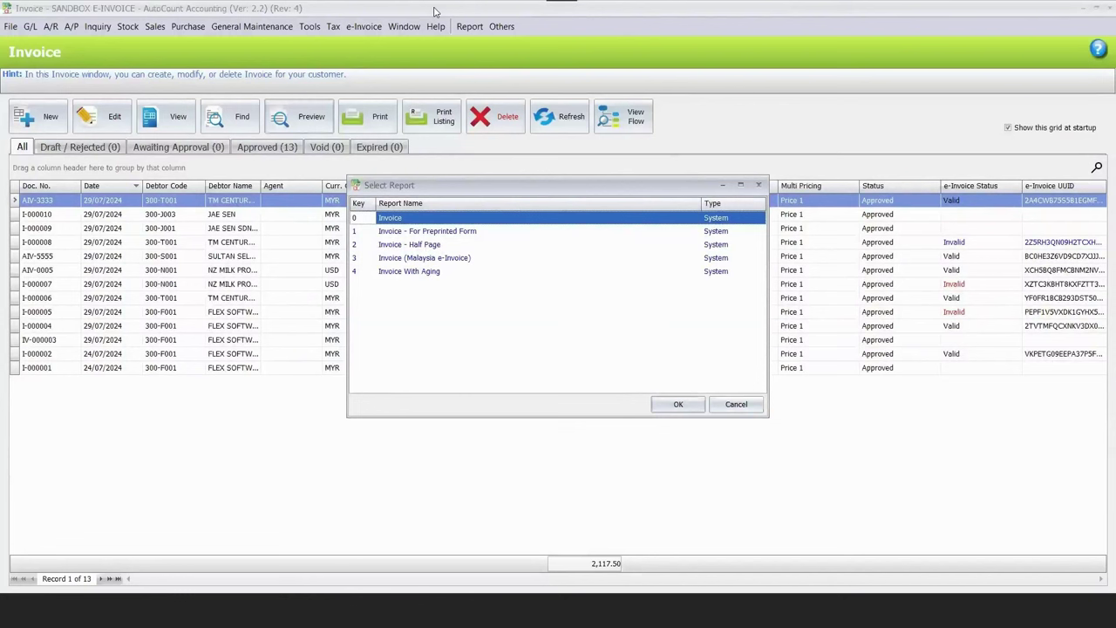
Open Design Report and load the Invoice (Malaysia e-Invoice) layout into the Report Designer.
key("2")
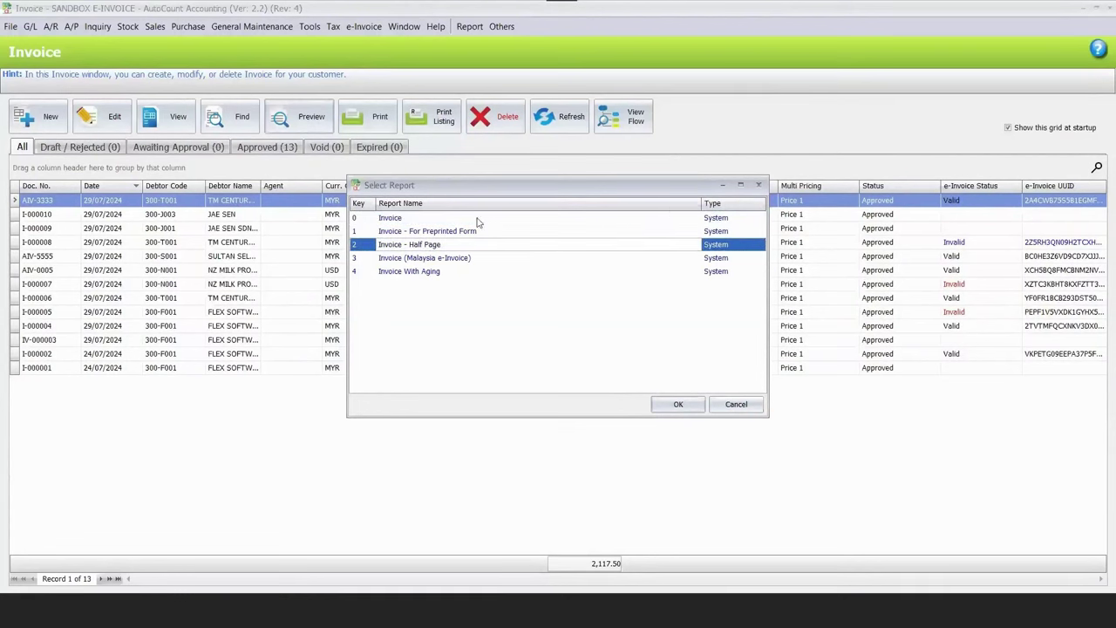
key("Escape")
key("alt+r")
key("Return")
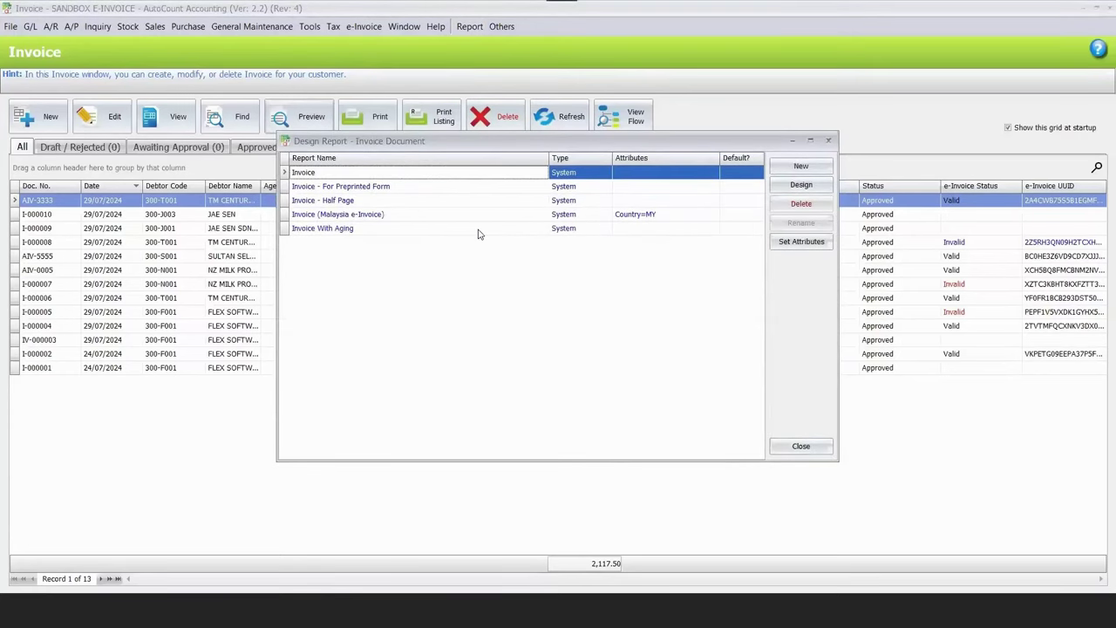
key("Down")
key("Down")
key("Down")
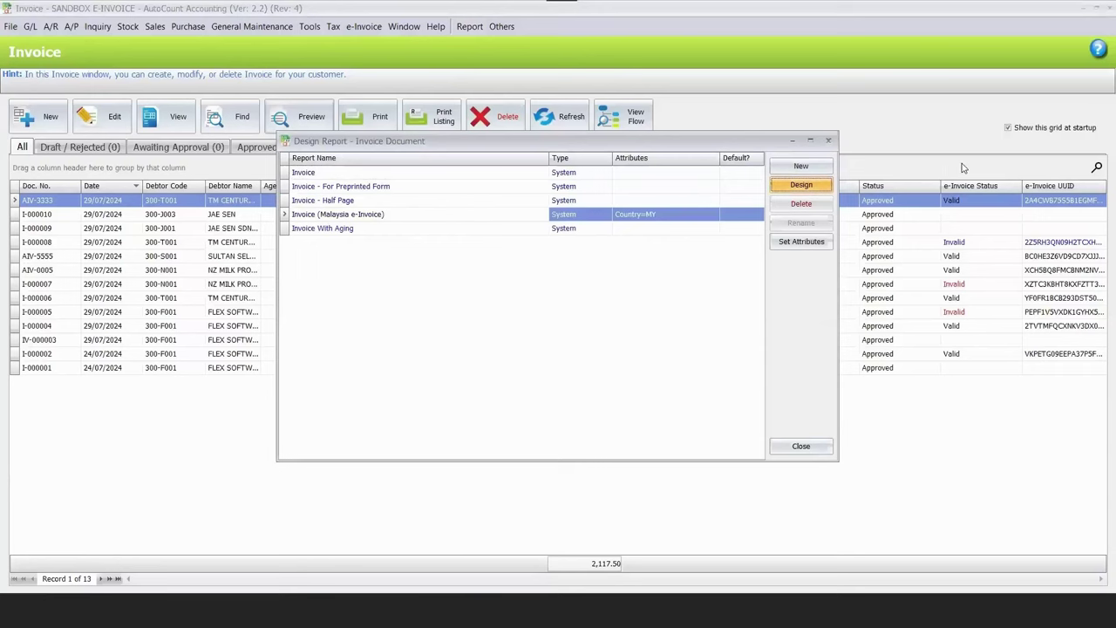
key("Return")
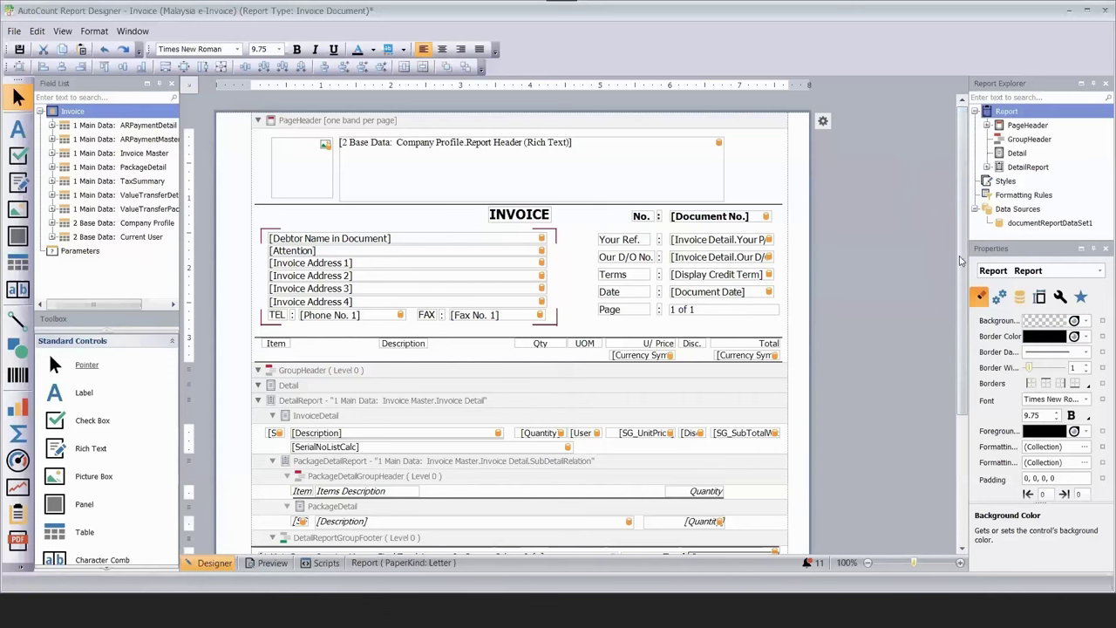
Select the footer QR code and its panel, then save the layout as 'Invoice my report'.
scroll(661, 422, "down", 3)
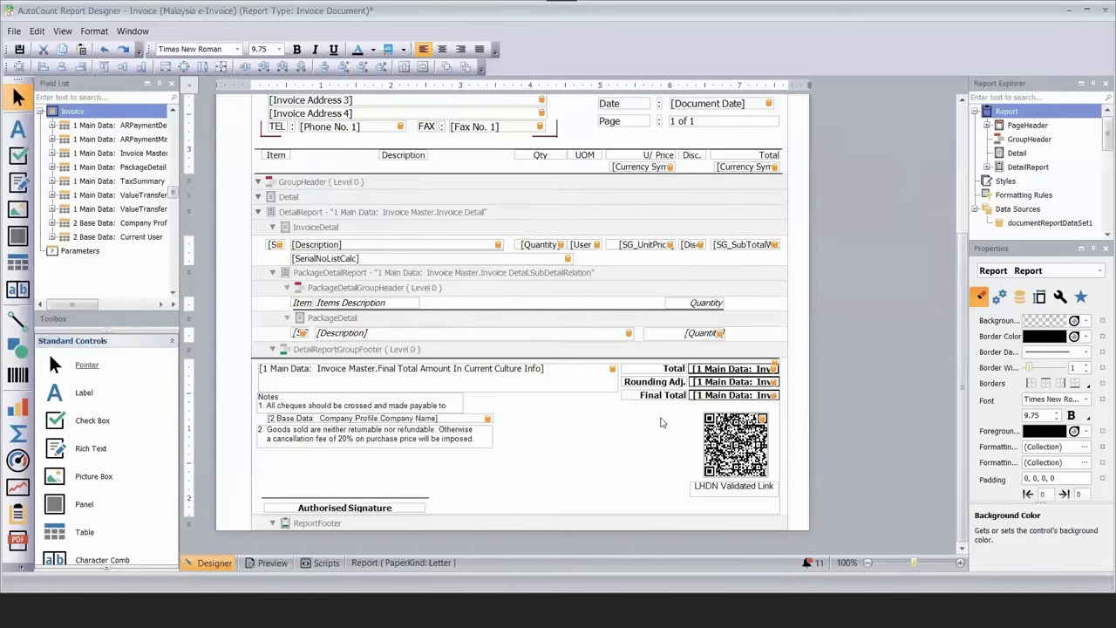
left_click(737, 440)
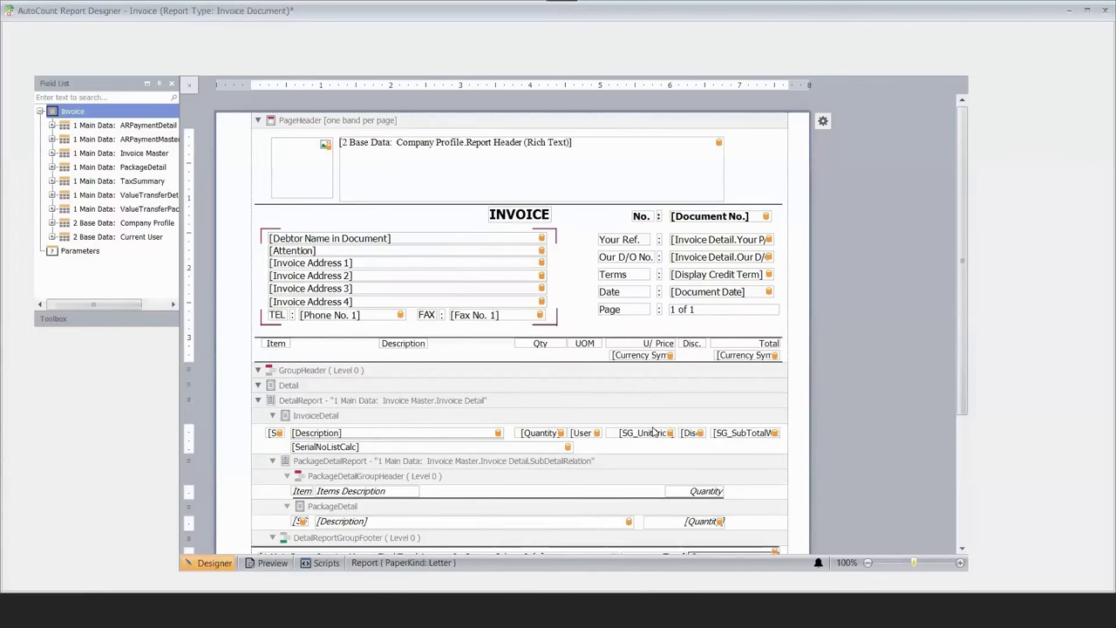
scroll(737, 439, "down", 3)
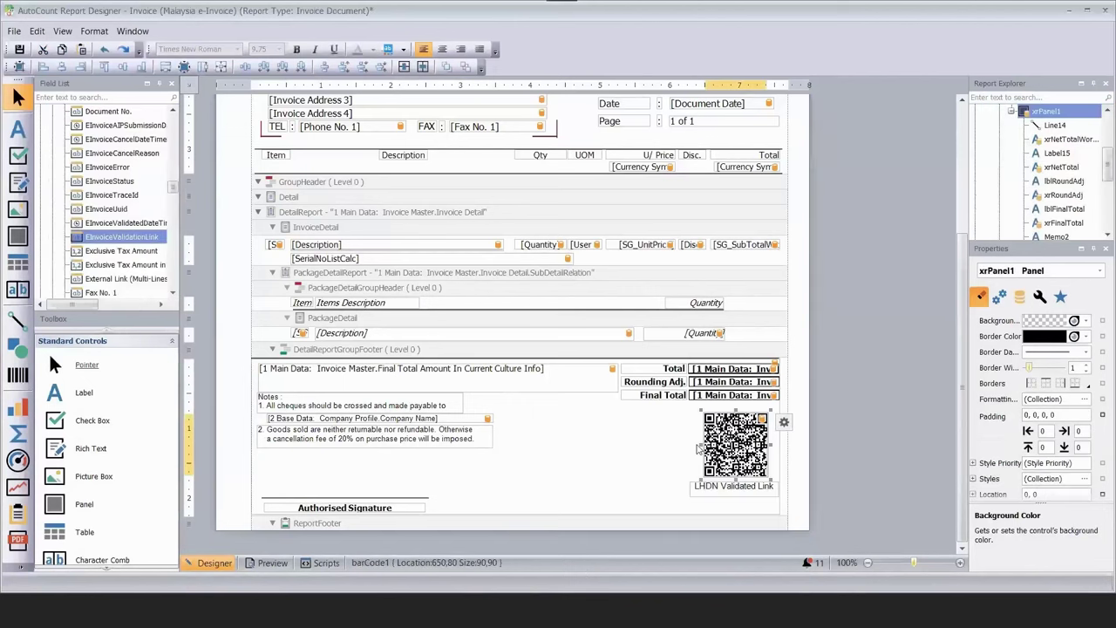
left_click(733, 436)
key("alt+Tab")
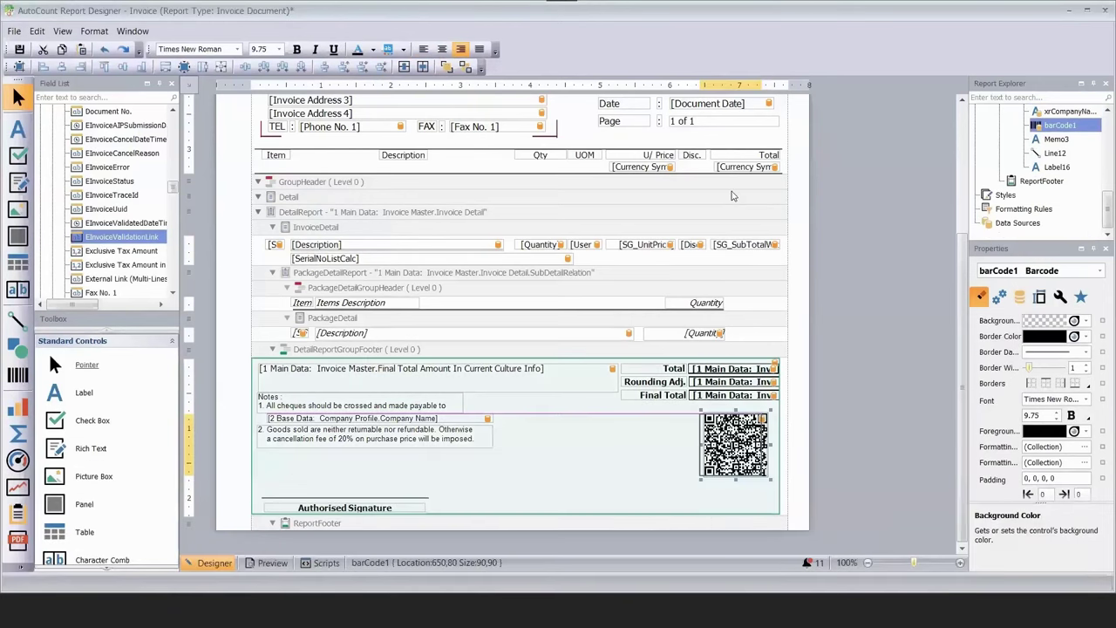
key("Escape")
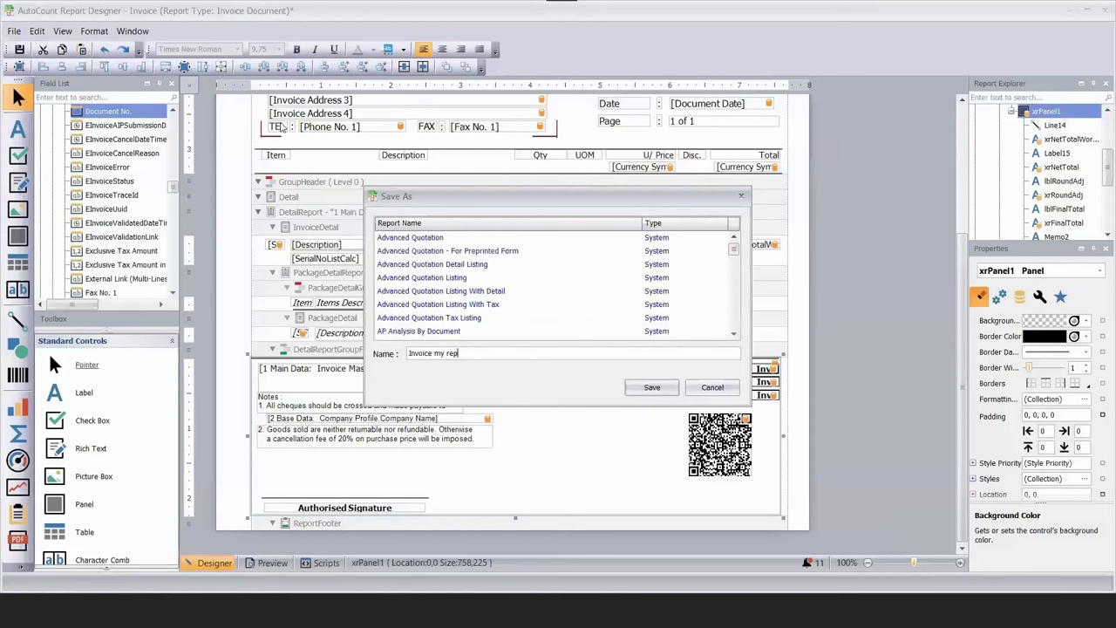
type("ort")
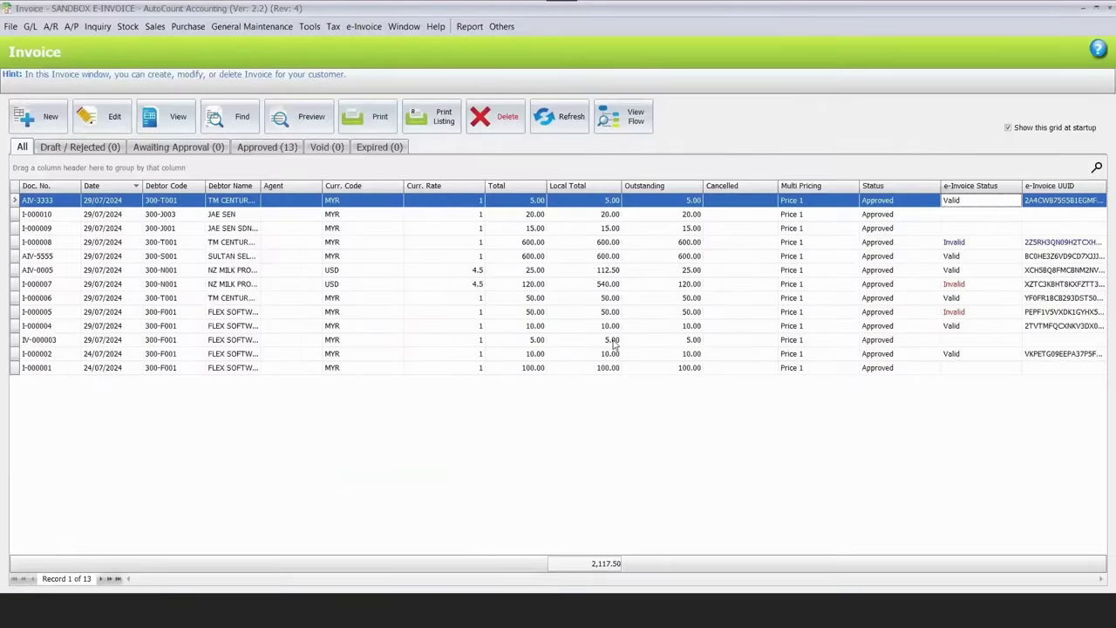
Confirm 'Invoice my report' is among the report formats, then preview invoice AIV-3333.
key("ctrl+p")
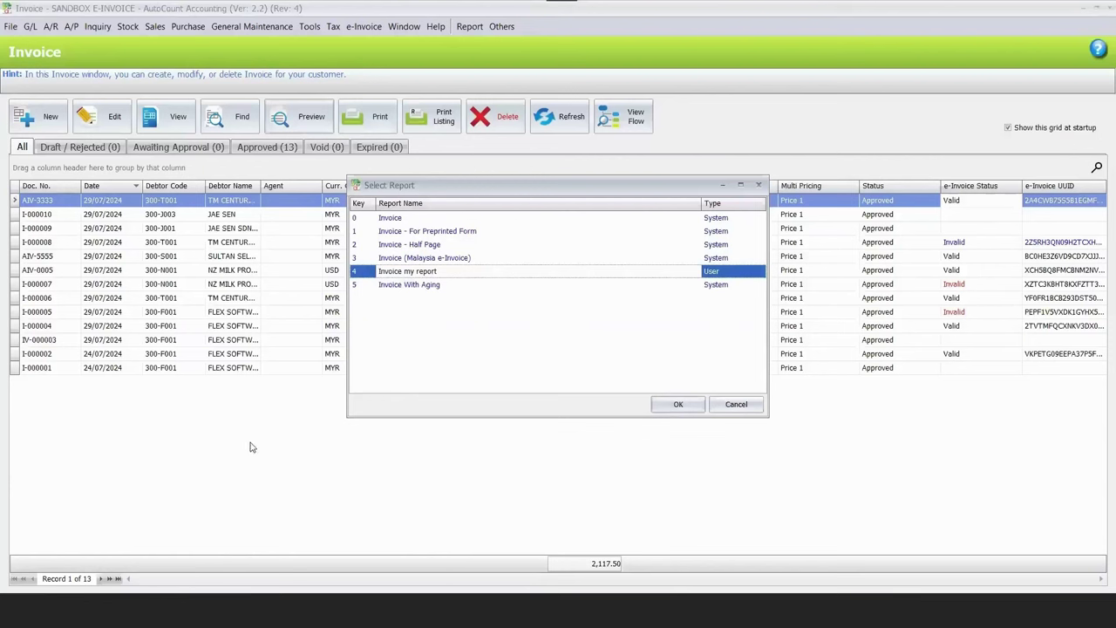
key("Return")
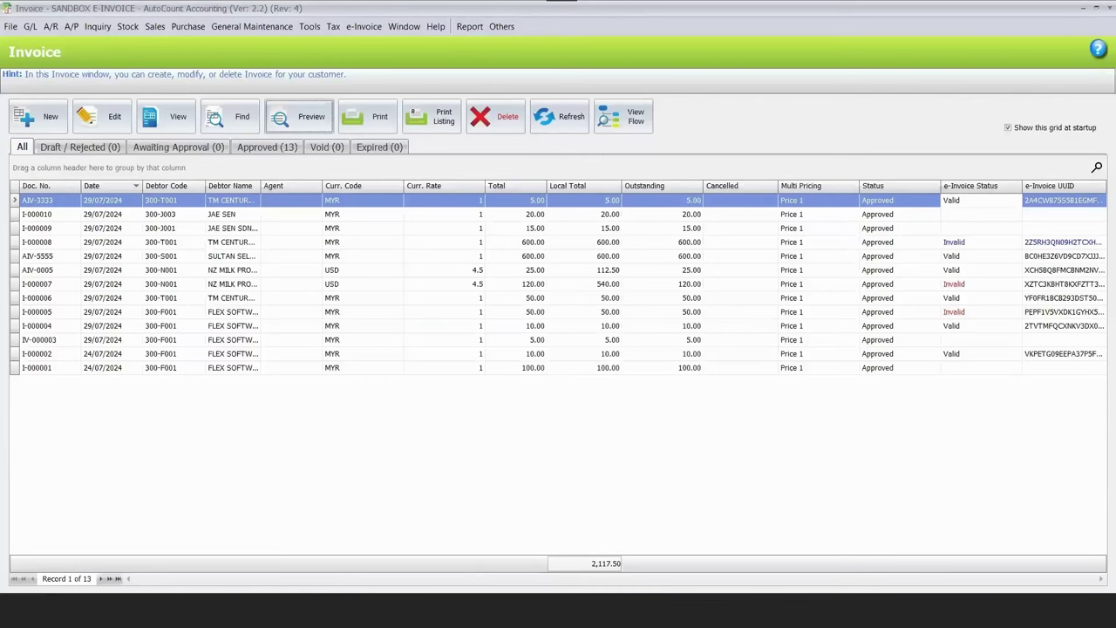
mouse_move(375, 610)
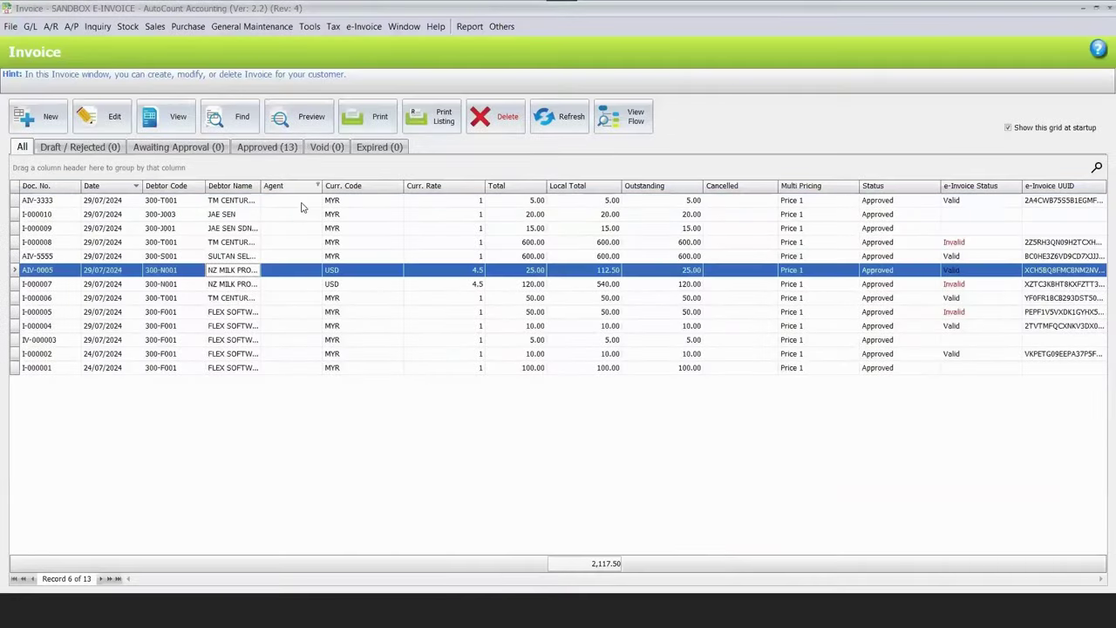
left_click(301, 202)
left_click(297, 119)
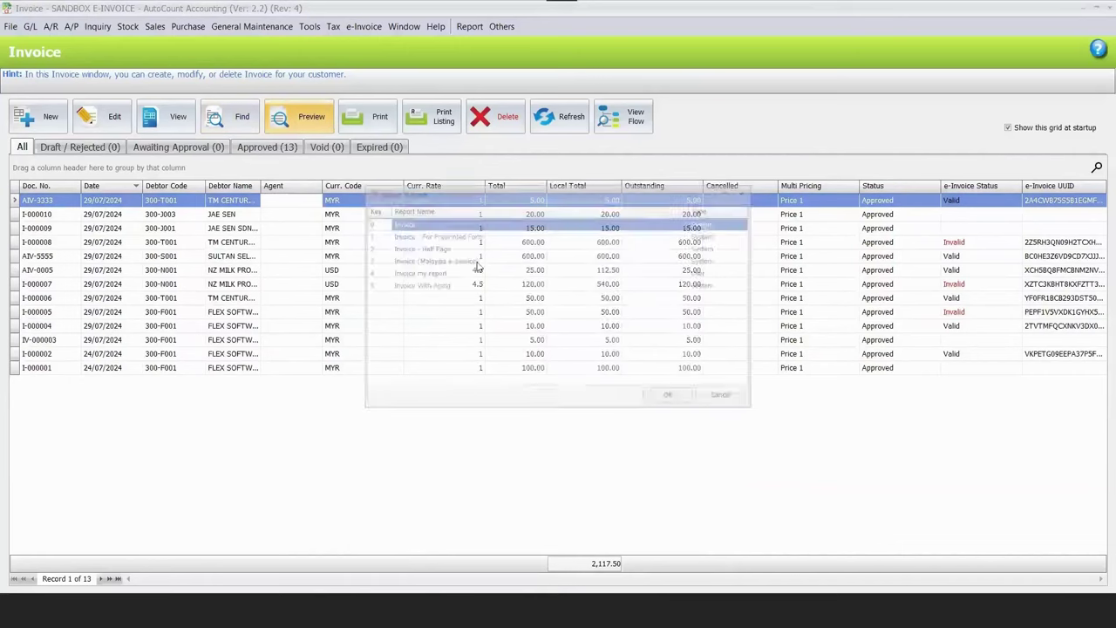
key("Return")
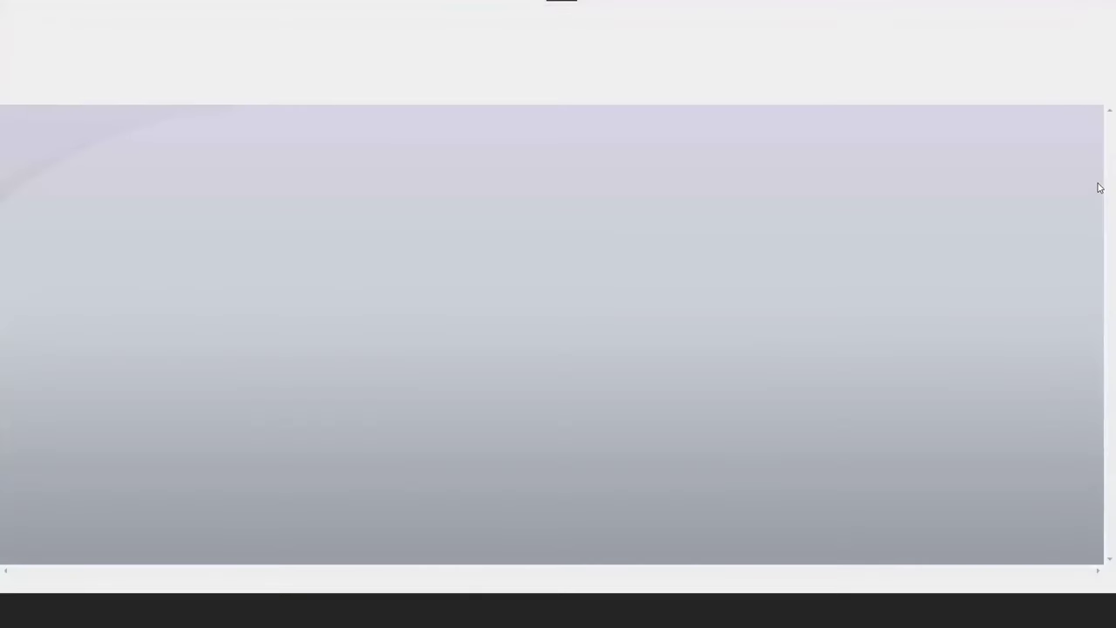
Scroll the invoice preview down to the totals, notes and QR code.
scroll(756, 476, "down", 5)
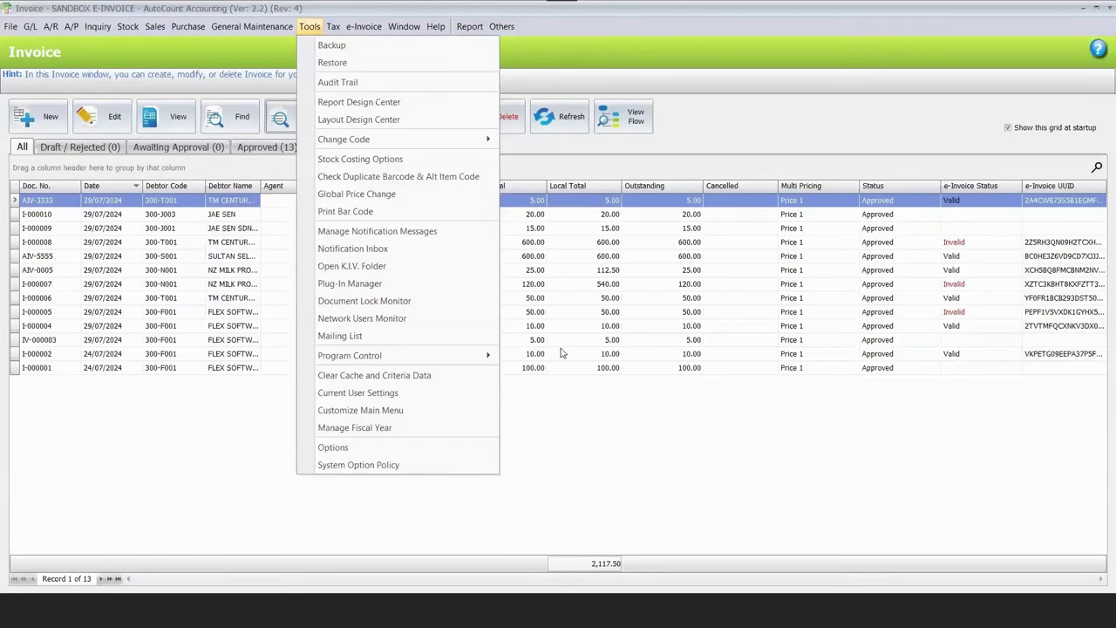
Run Update e-Invoice Code List in Options, acknowledge the success message, and close with OK.
key("o")
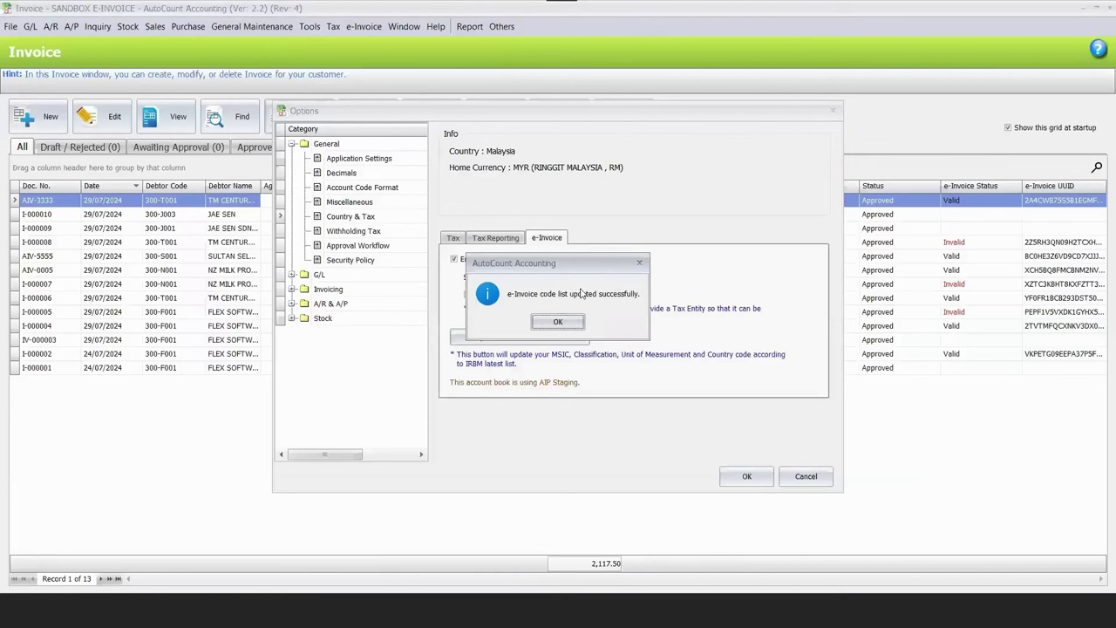
left_click(549, 326)
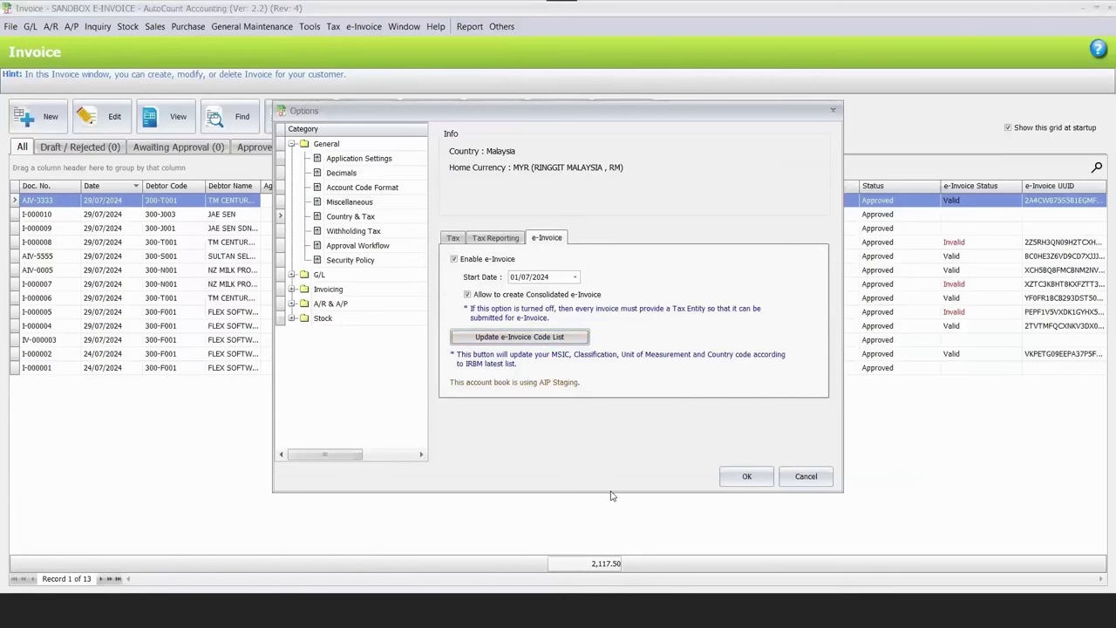
left_click(746, 475)
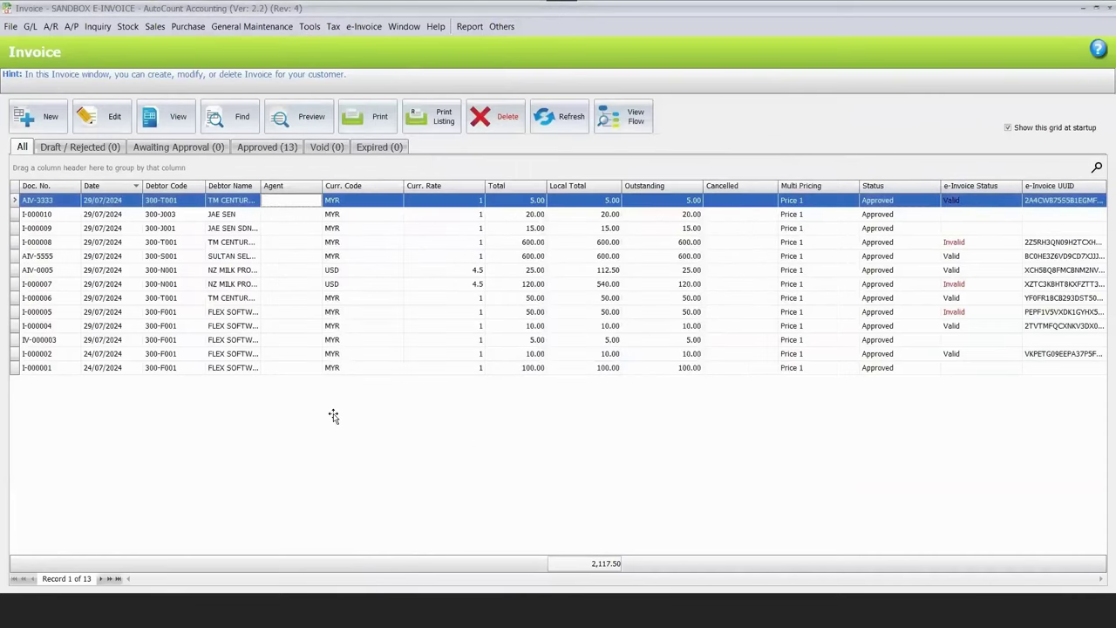
Maximize PowerPoint again and select the AIP Retry Mechanism item on the 'Others' slide.
key("alt+Tab")
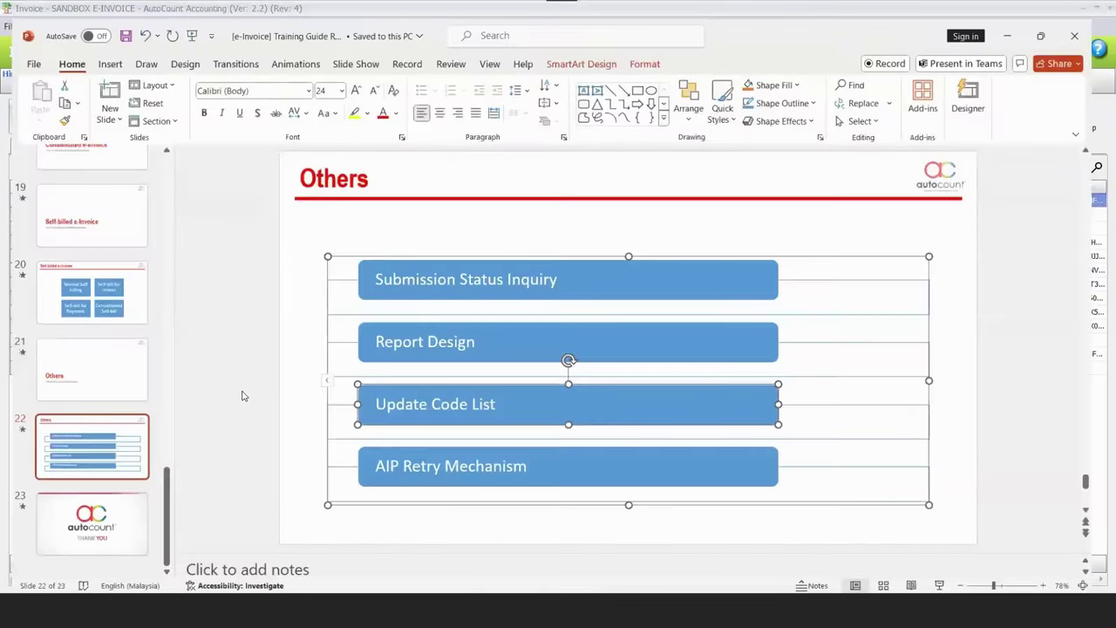
key("super+Up")
left_click(494, 453)
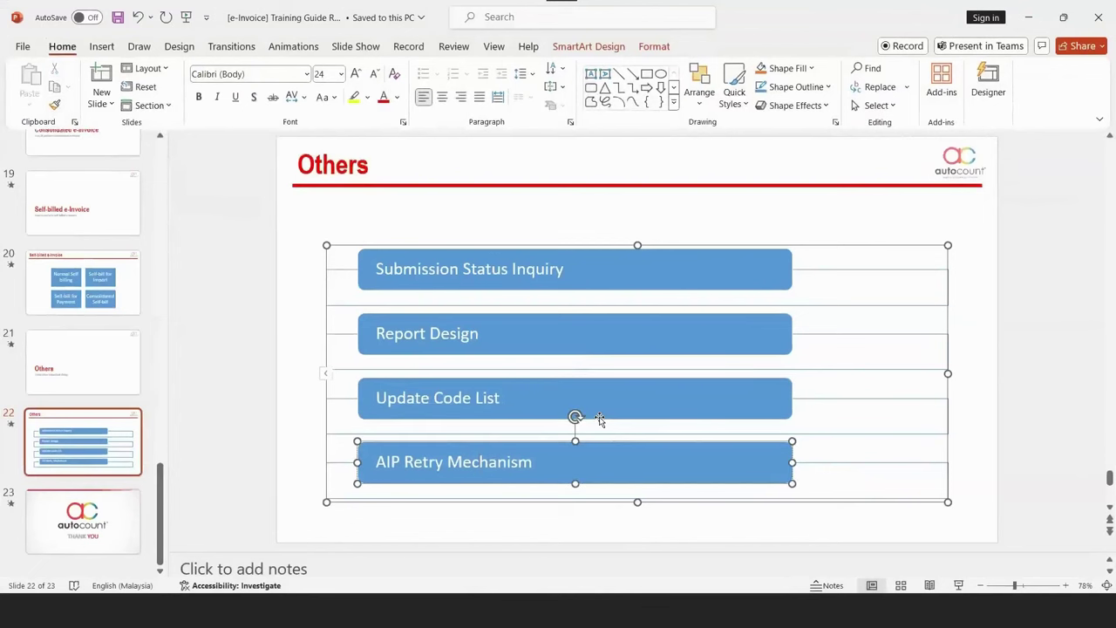